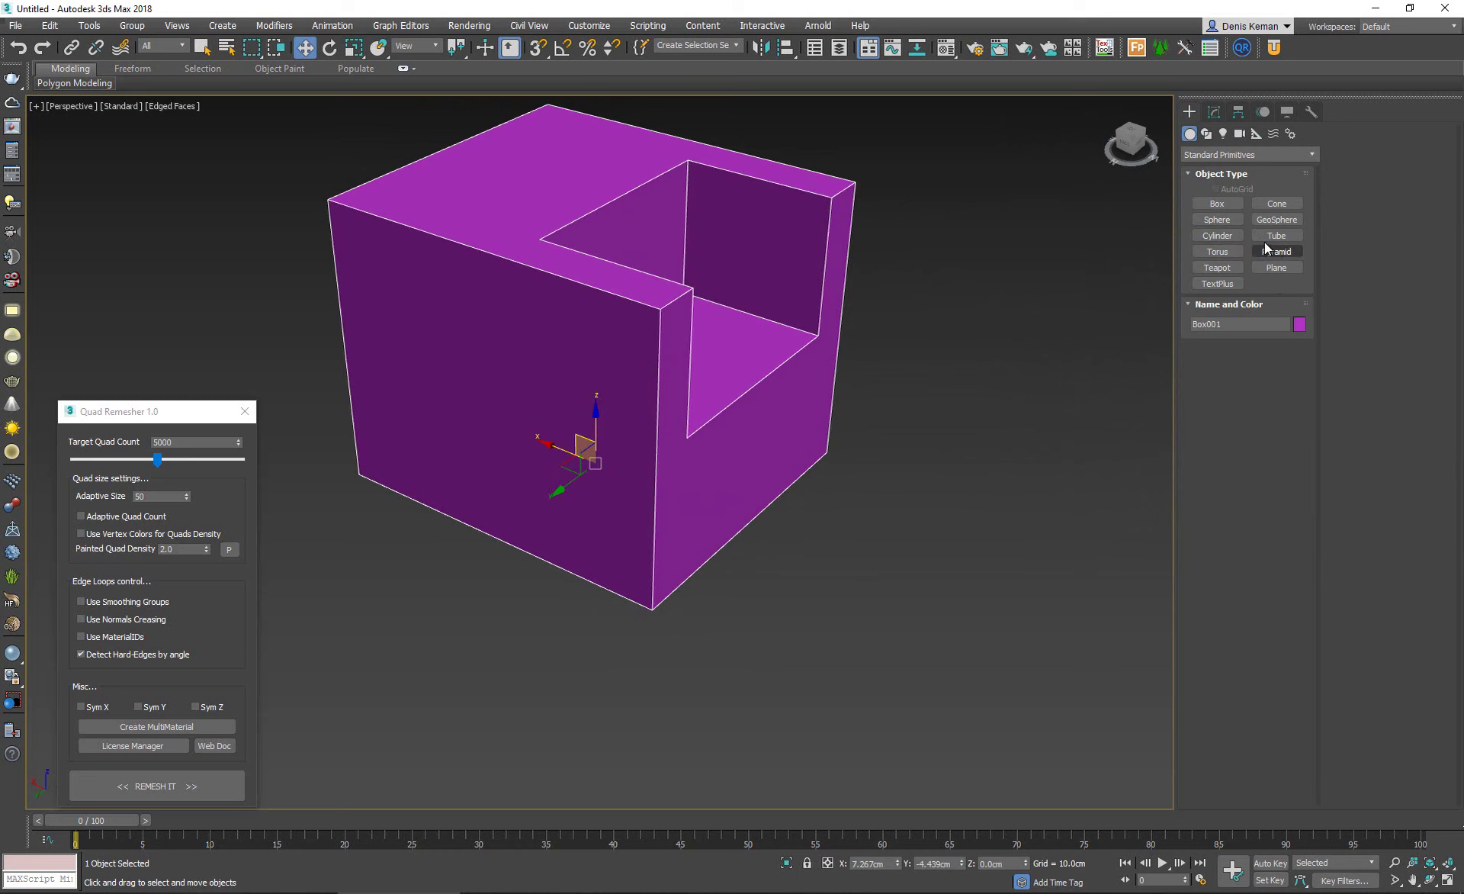
Draw a cylinder in the Front view centred on the notch's inner corner, about 73 cm in radius and 82 cm high.
{"action": "left_click", "coordinate": [1220, 236]}
{"action": "key", "text": "alt+w"}
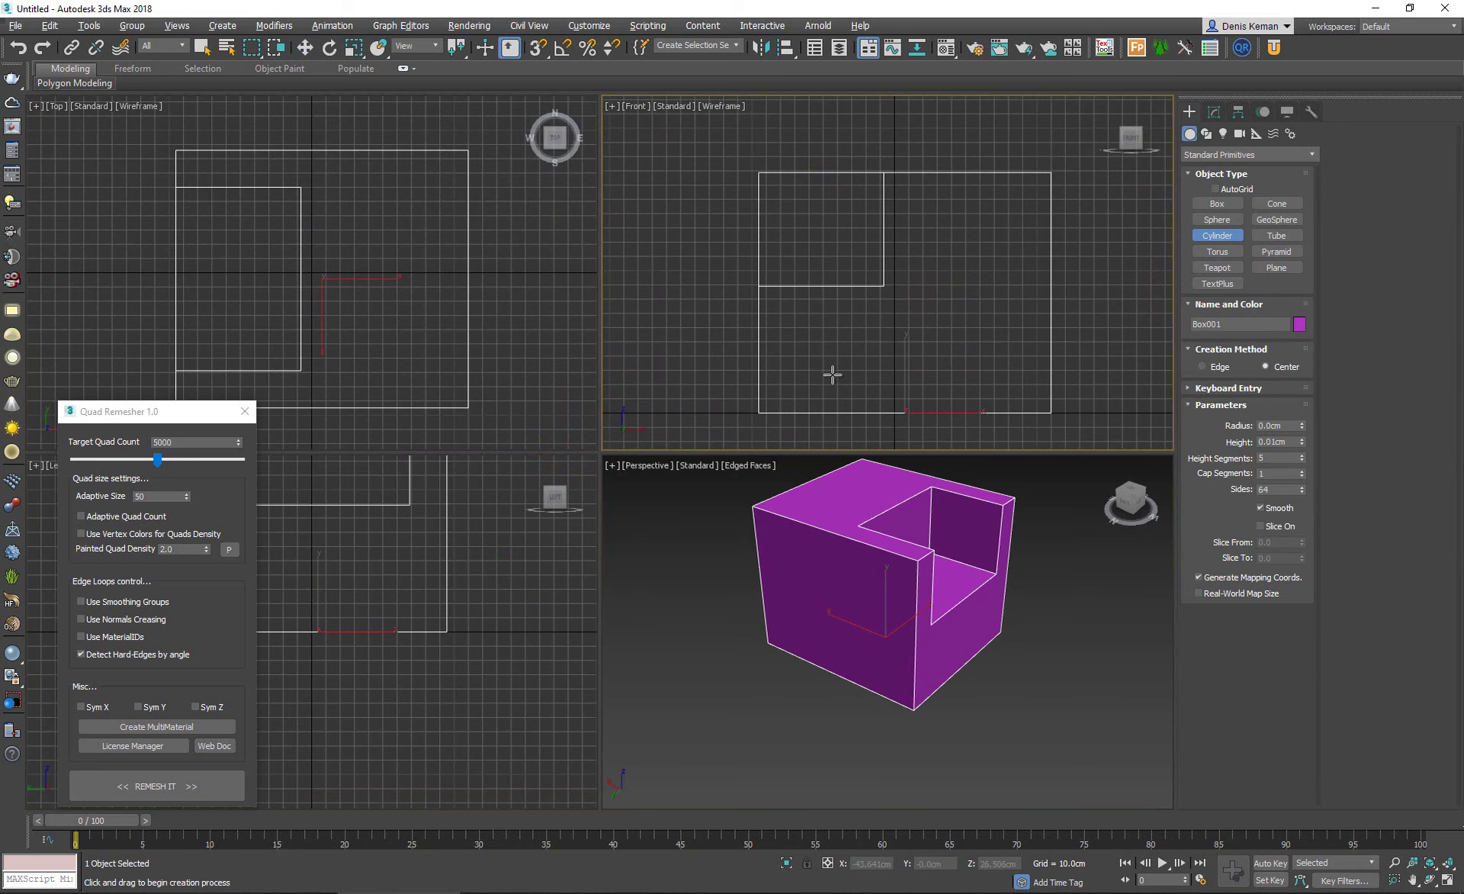
{"action": "middle_click_drag", "start_coordinate": [443, 455], "coordinate": [448, 644]}
{"action": "middle_click_drag", "start_coordinate": [376, 288], "coordinate": [376, 288]}
{"action": "middle_click_drag", "start_coordinate": [842, 258], "coordinate": [837, 268]}
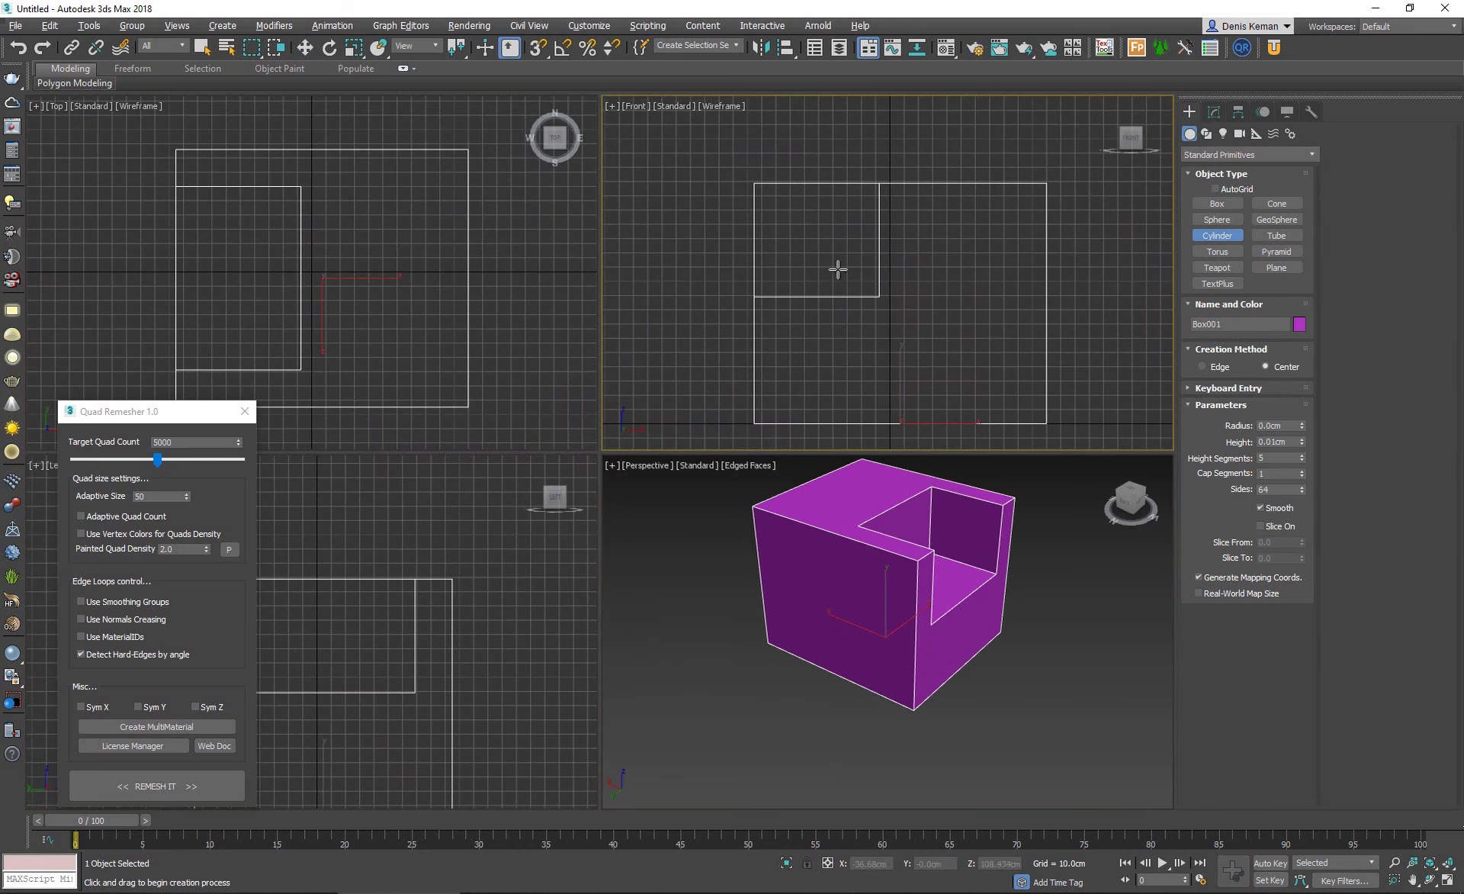
{"action": "key", "text": "alt+w"}
{"action": "key", "text": "s"}
{"action": "left_click_drag", "start_coordinate": [584, 500], "coordinate": [632, 454]}
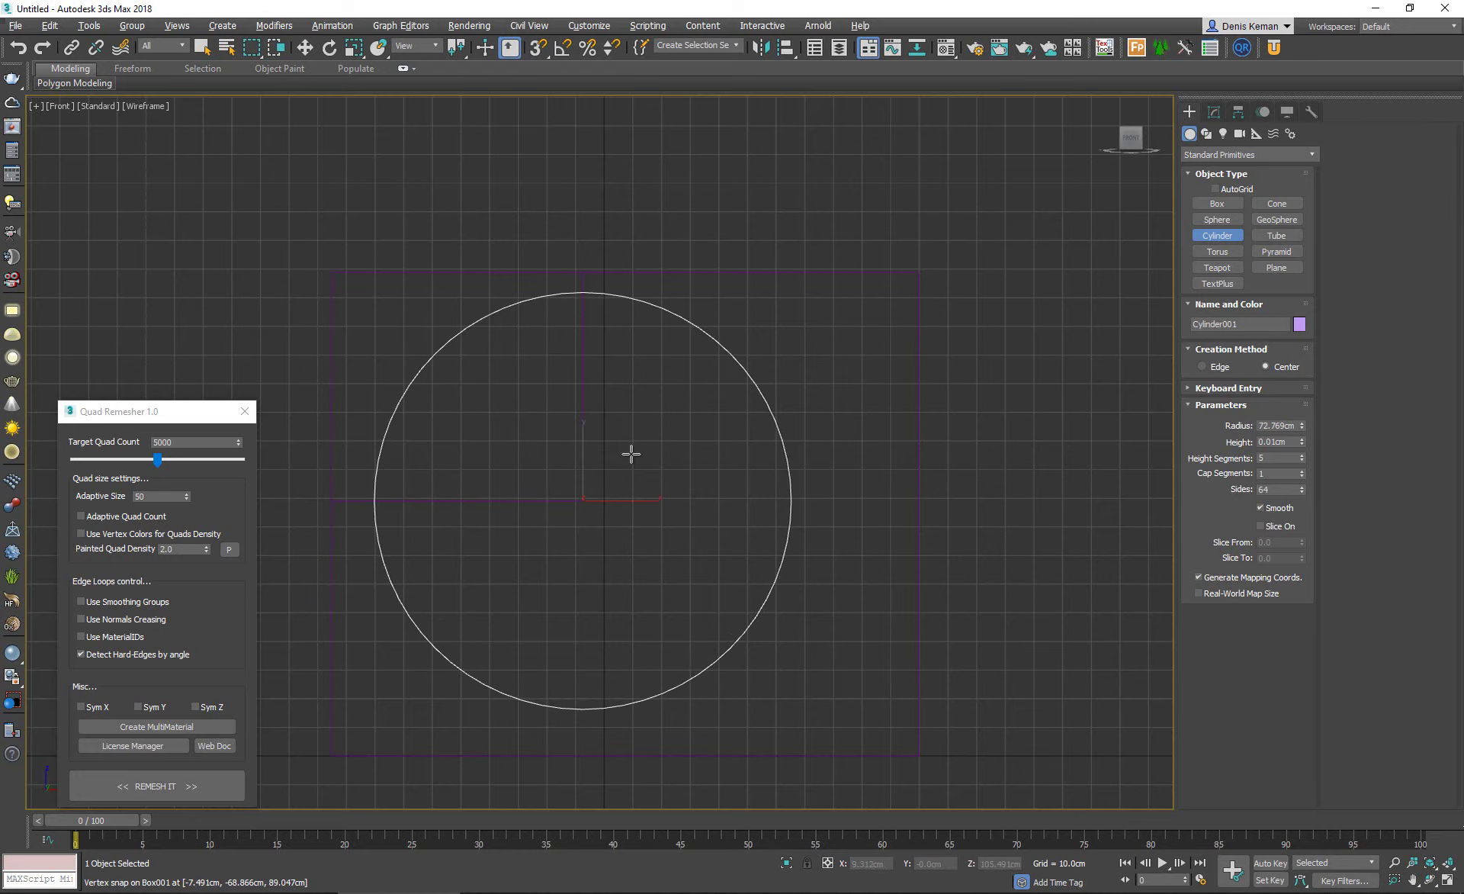
{"action": "left_click", "coordinate": [694, 228]}
Move the cylinder along the Y axis into the notch of the box.
{"action": "key", "text": "alt+w"}
{"action": "key", "text": "alt+w"}
{"action": "middle_click_drag", "start_coordinate": [791, 503], "coordinate": [776, 385], "text": "alt"}
{"action": "key", "text": "w"}
{"action": "left_click_drag", "start_coordinate": [709, 393], "coordinate": [491, 393]}
Scale the cylinder to about 172% along its length and about 77% across its round section to fit the notch.
{"action": "key", "text": "r"}
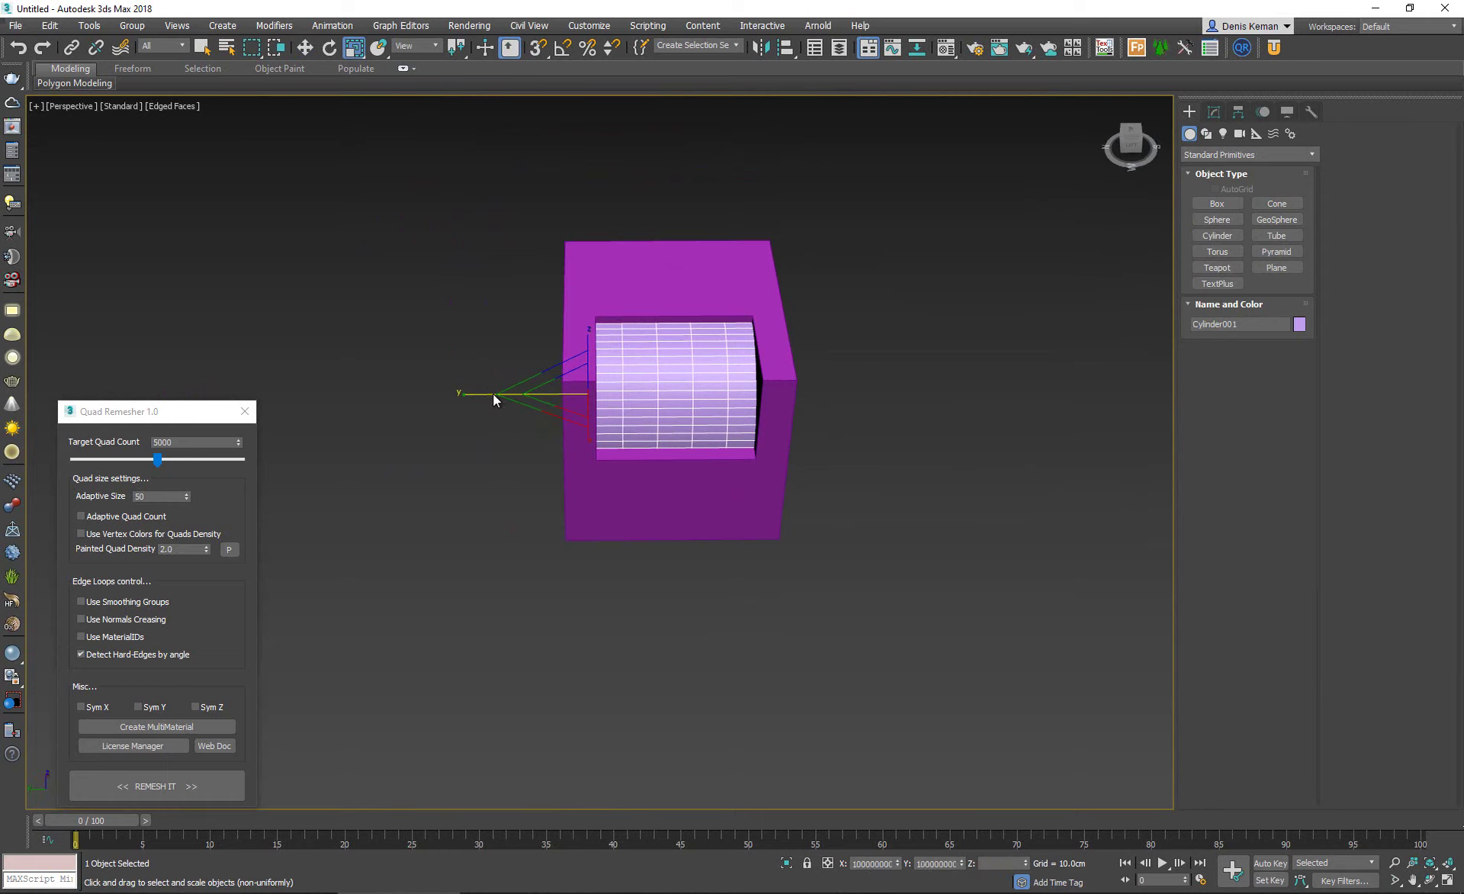
{"action": "middle_click_drag", "start_coordinate": [497, 399], "coordinate": [726, 355], "text": "alt"}
{"action": "scroll", "coordinate": [725, 354], "scroll_direction": "up", "scroll_amount": 2}
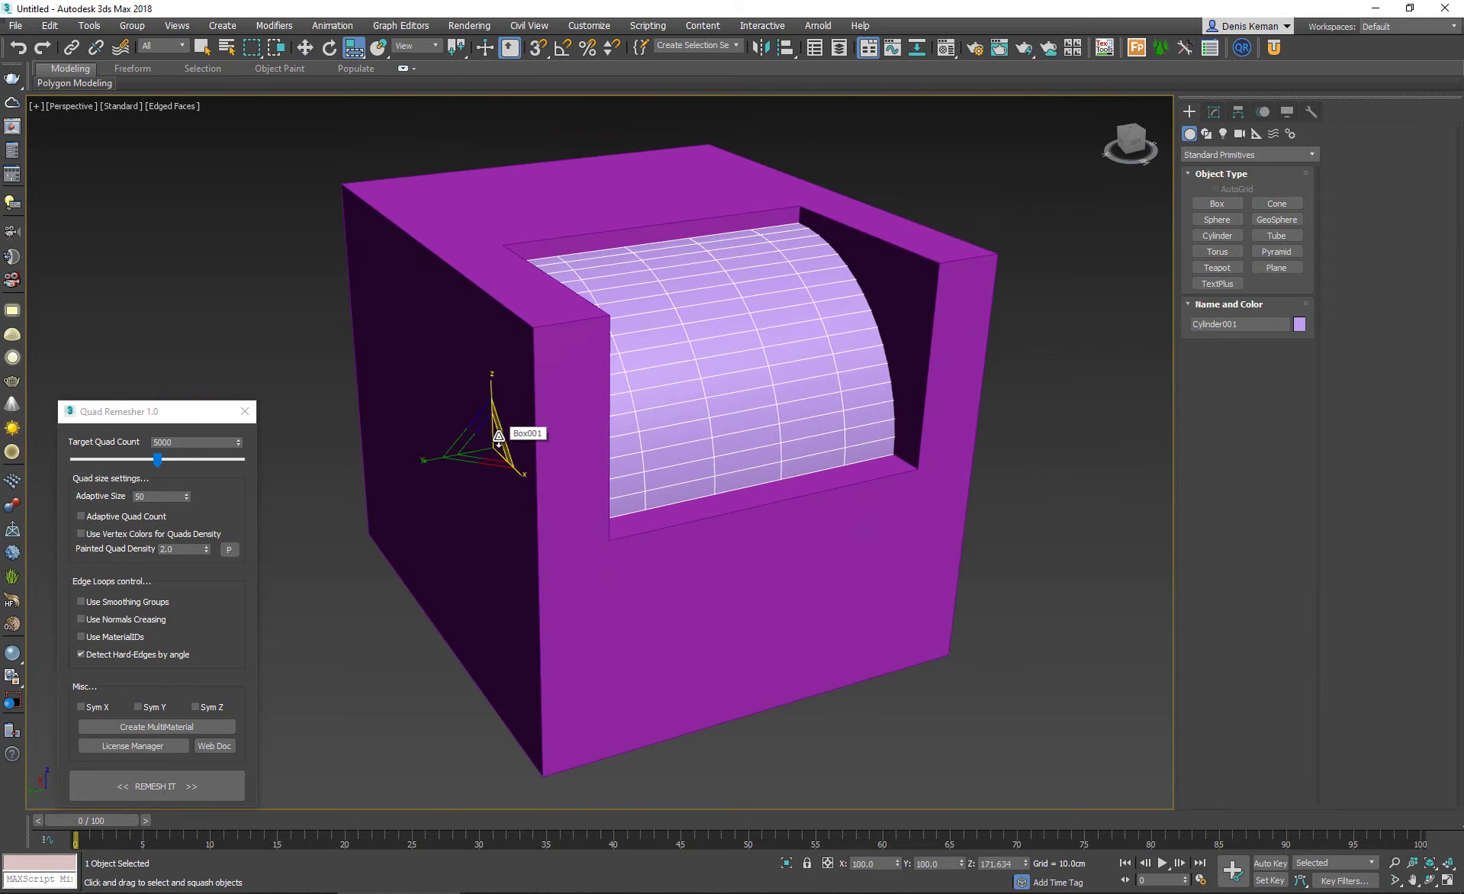
{"action": "left_click_drag", "start_coordinate": [500, 440], "coordinate": [556, 463]}
{"action": "middle_click_drag", "start_coordinate": [557, 464], "coordinate": [580, 424], "text": "alt"}
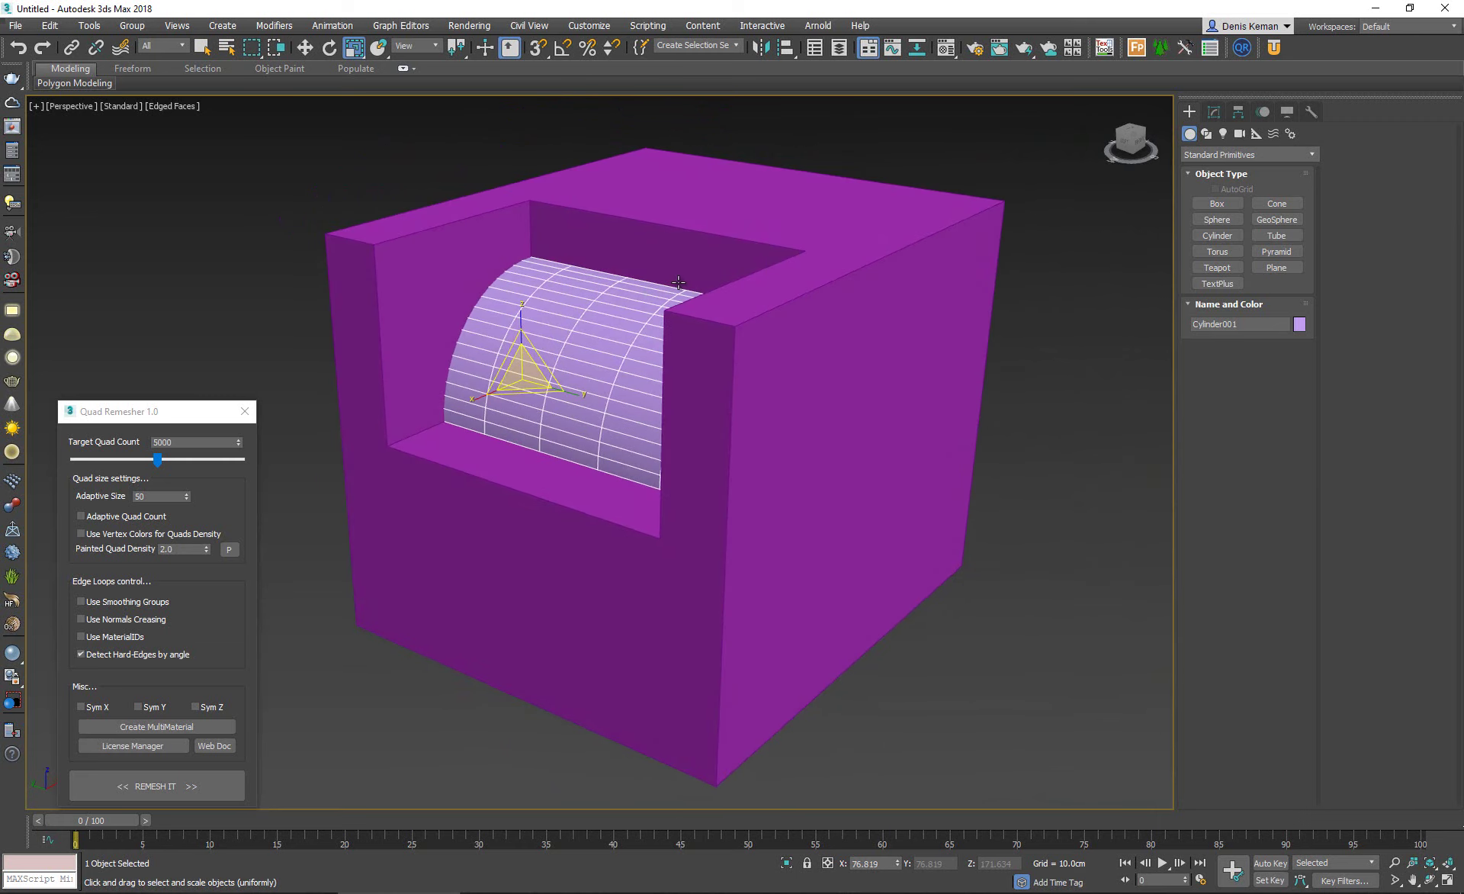
Inspect the box's ProBoolean parameters and how the cylinder sits against the notch walls.
{"action": "left_click", "coordinate": [763, 228]}
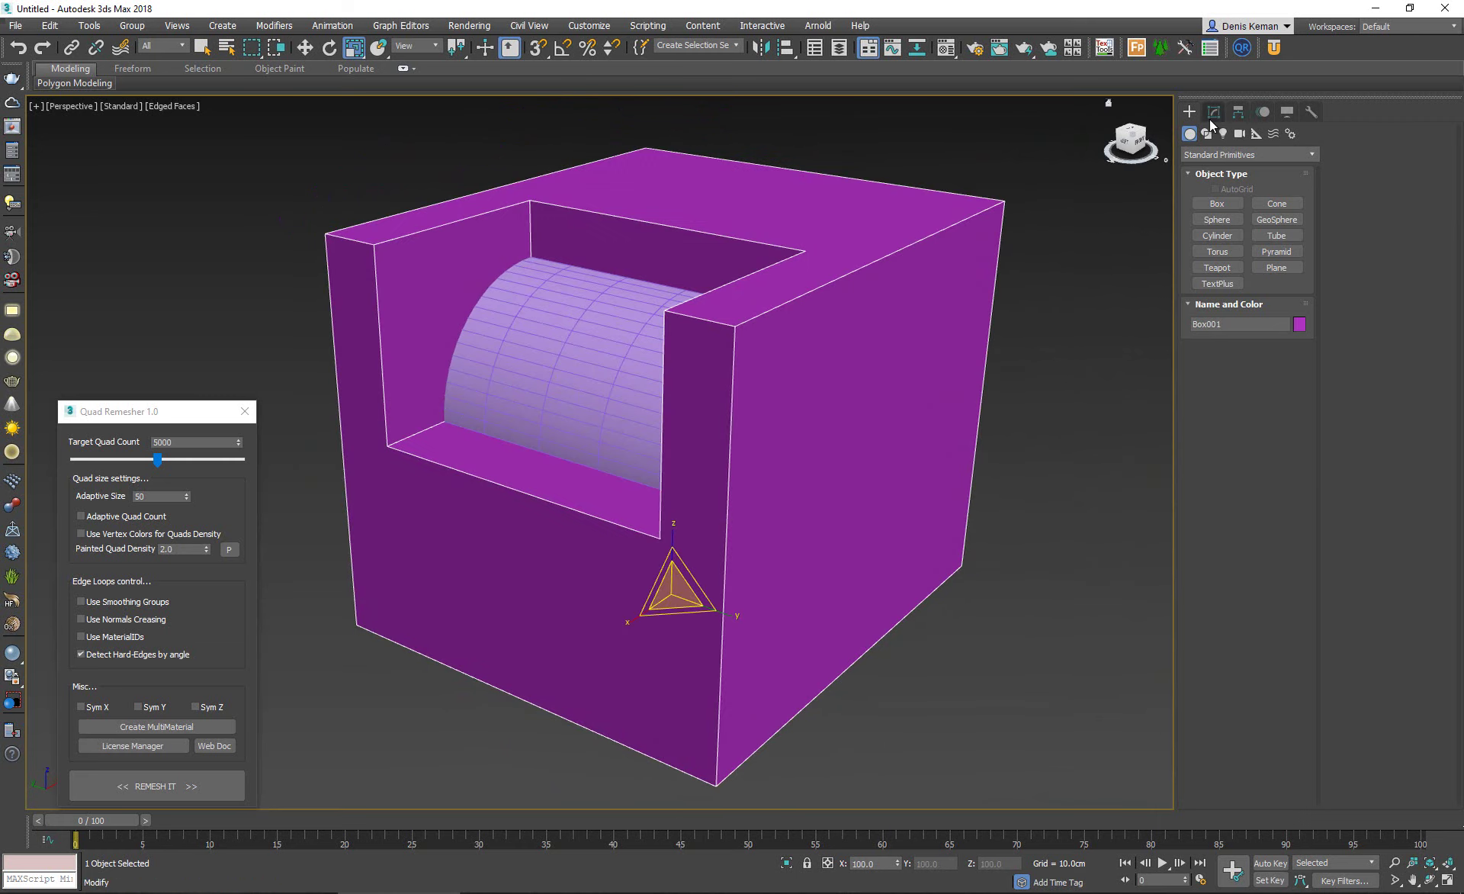
{"action": "left_click", "coordinate": [1214, 153]}
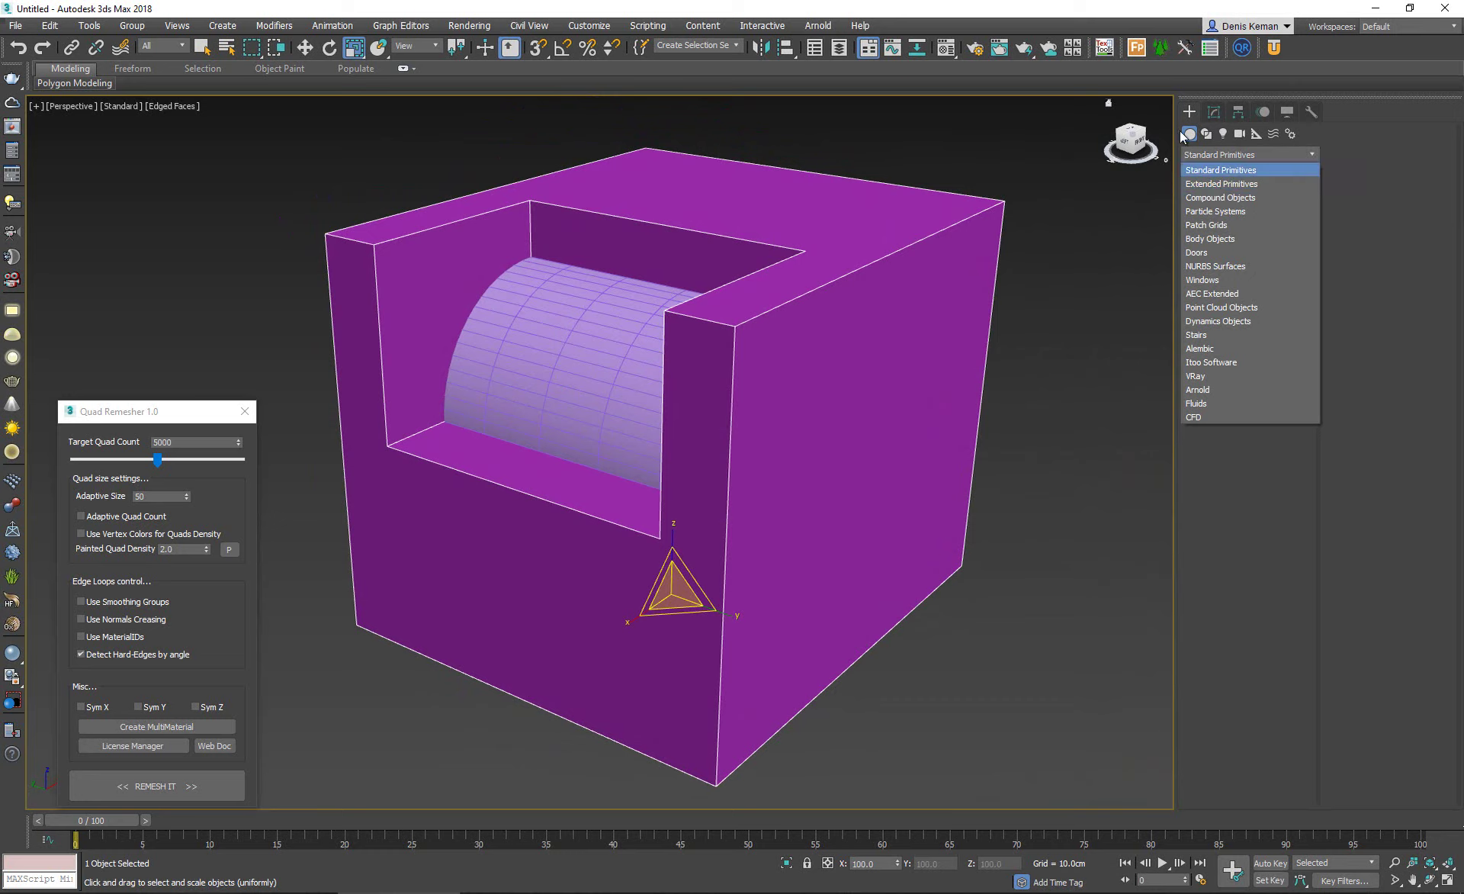
{"action": "left_click", "coordinate": [1211, 113]}
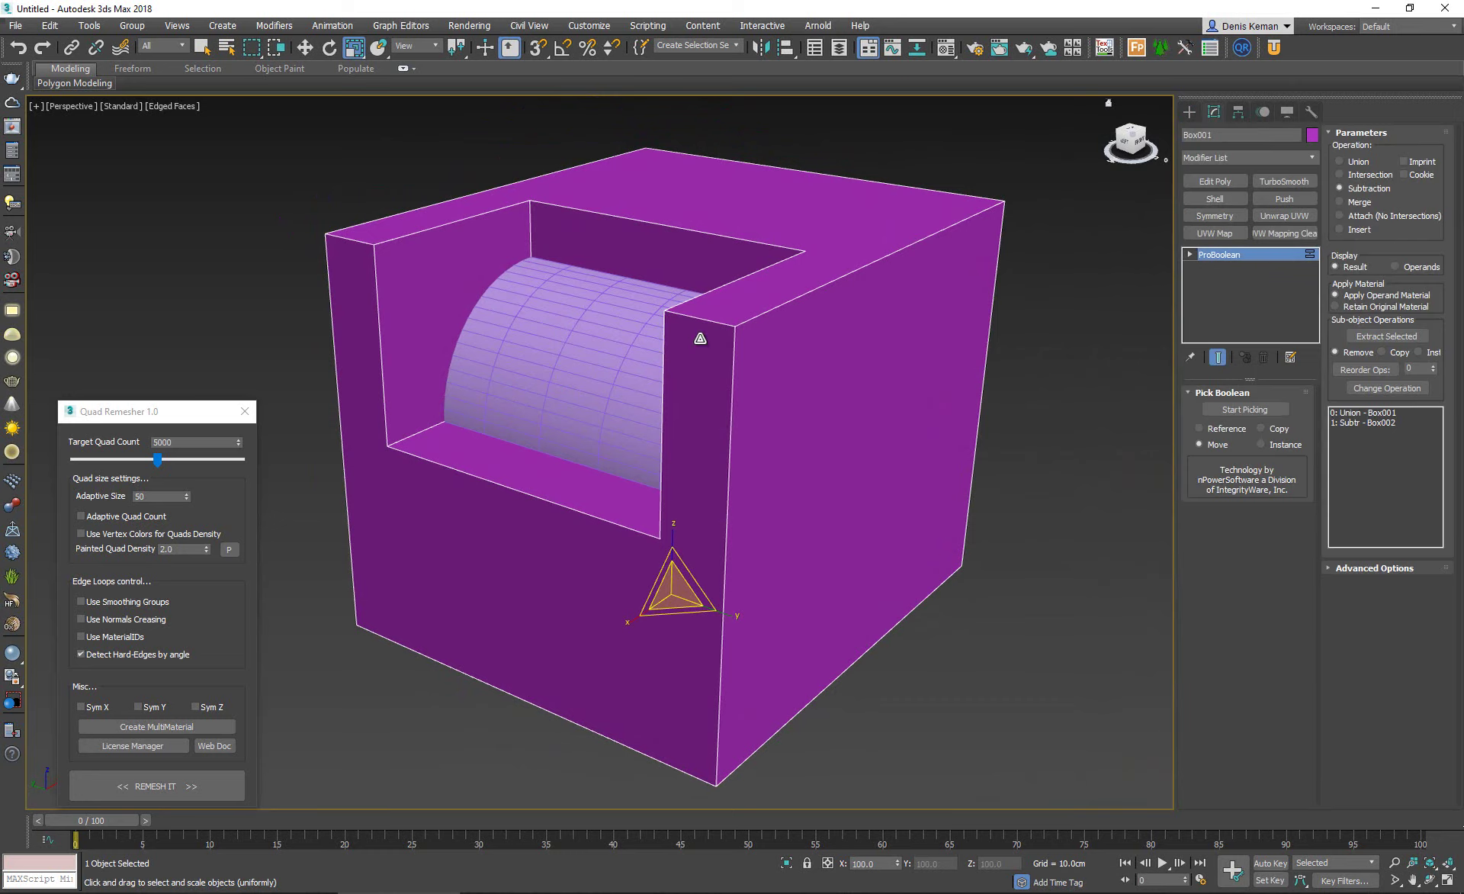
{"action": "scroll", "coordinate": [580, 351], "scroll_direction": "up", "scroll_amount": 8}
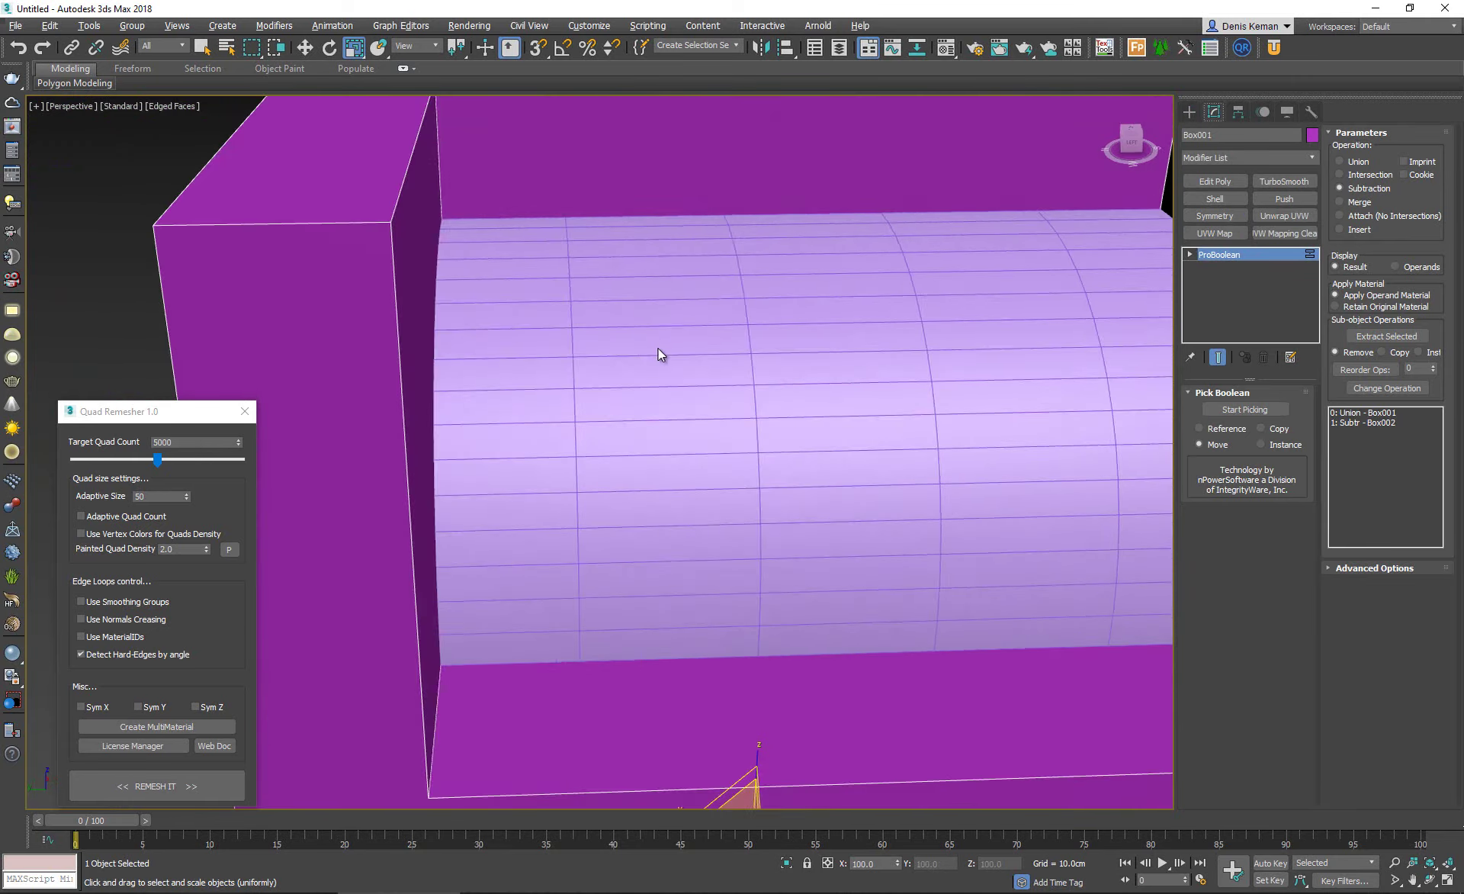
{"action": "scroll", "coordinate": [671, 350], "scroll_direction": "down", "scroll_amount": 3}
{"action": "scroll", "coordinate": [647, 345], "scroll_direction": "up", "scroll_amount": 3}
{"action": "mouse_move", "coordinate": [646, 345]}
{"action": "middle_mouse_down", "text": "alt"}
{"action": "mouse_move", "coordinate": [615, 337]}
{"action": "mouse_move", "coordinate": [650, 374]}
{"action": "middle_mouse_up", "text": "alt"}
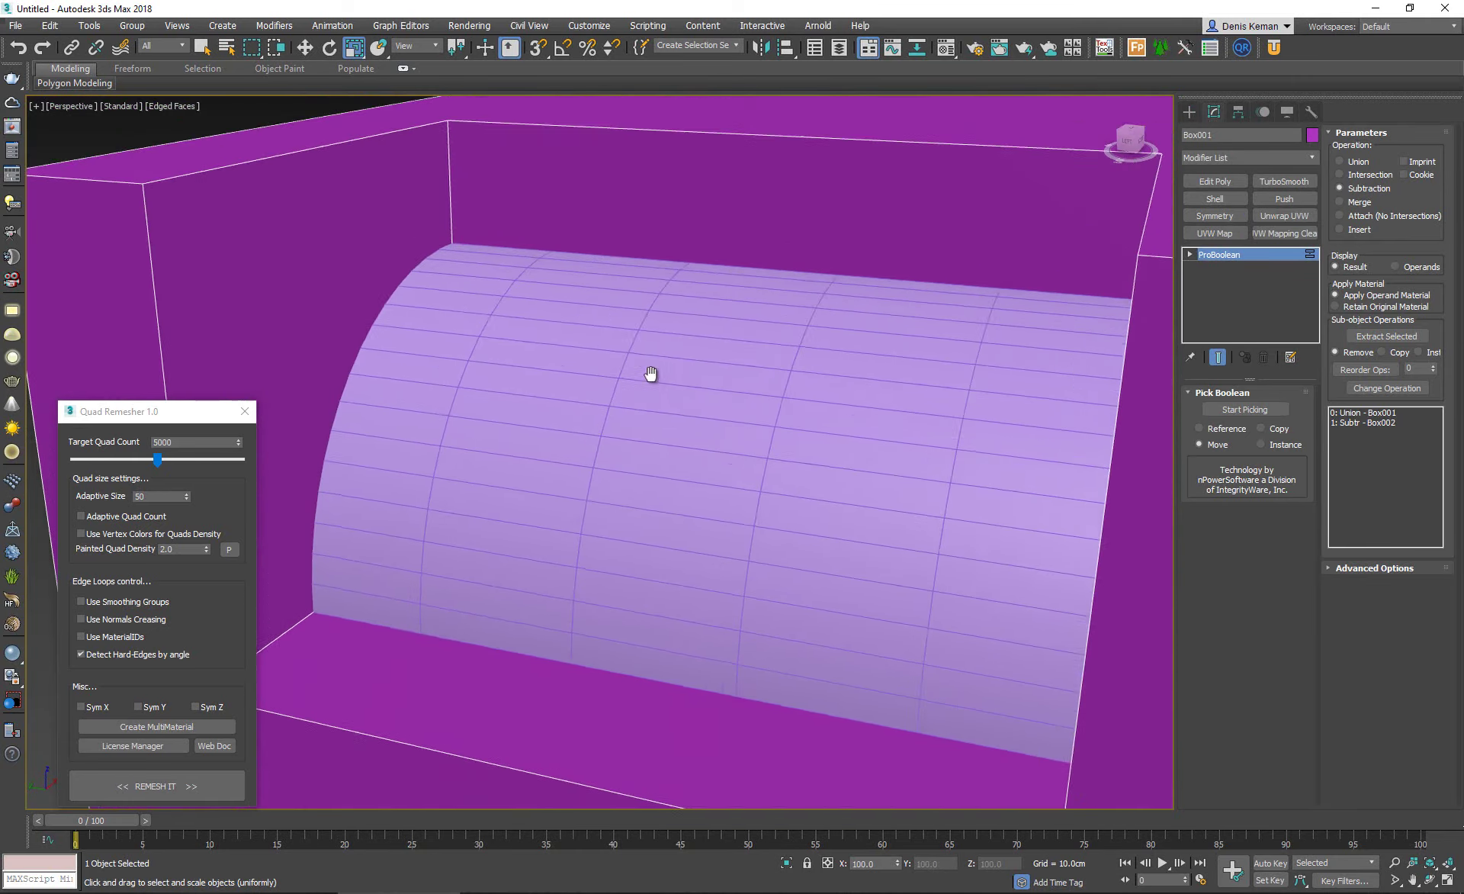
{"action": "scroll", "coordinate": [651, 374], "scroll_direction": "down", "scroll_amount": 10}
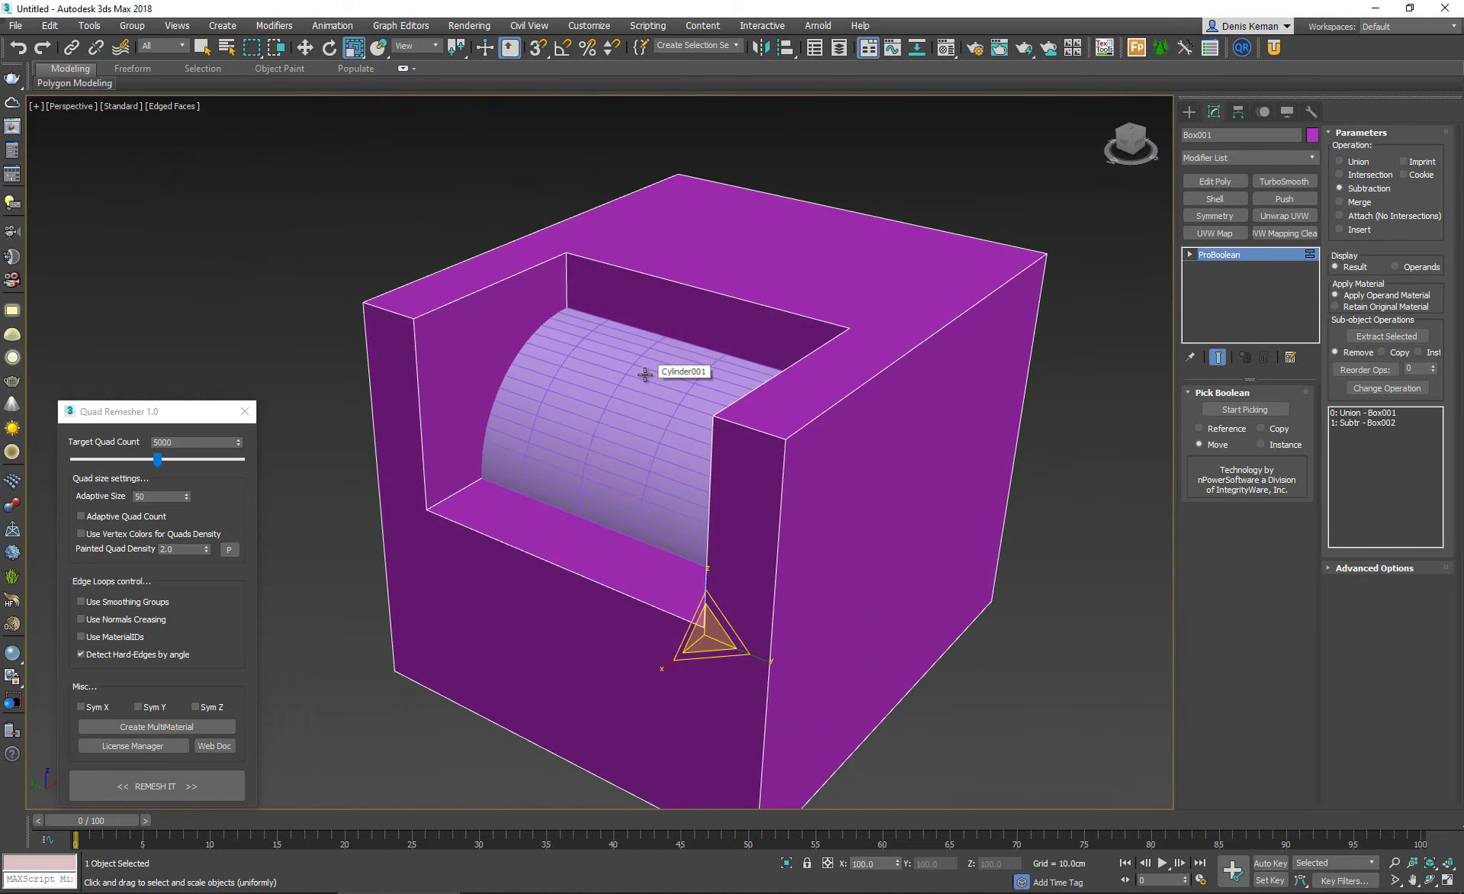
Set the cylinder's number of sides to 16.
{"action": "left_click", "coordinate": [594, 396]}
{"action": "scroll", "coordinate": [595, 396], "scroll_direction": "up", "scroll_amount": 5}
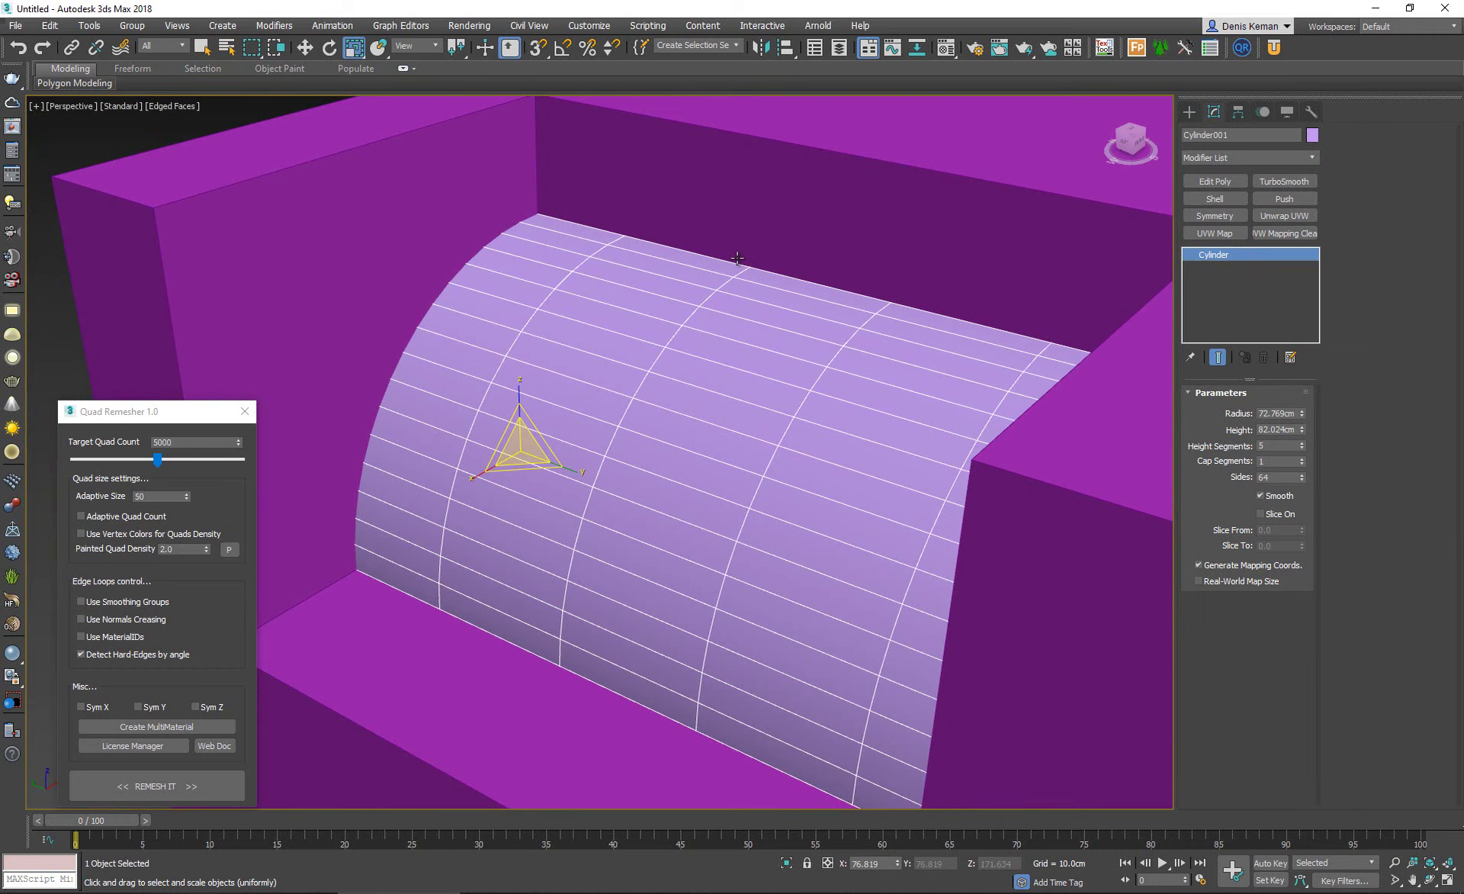
{"action": "mouse_move", "coordinate": [736, 259]}
{"action": "middle_mouse_down", "text": "alt"}
{"action": "mouse_move", "coordinate": [663, 262]}
{"action": "mouse_move", "coordinate": [638, 282]}
{"action": "mouse_move", "coordinate": [642, 329]}
{"action": "mouse_move", "coordinate": [715, 282]}
{"action": "mouse_move", "coordinate": [725, 341]}
{"action": "mouse_move", "coordinate": [719, 307]}
{"action": "mouse_move", "coordinate": [675, 328]}
{"action": "middle_mouse_up", "text": "alt"}
{"action": "double_click", "coordinate": [1279, 477]}
{"action": "key", "text": "F3"}
{"action": "key", "text": "F3"}
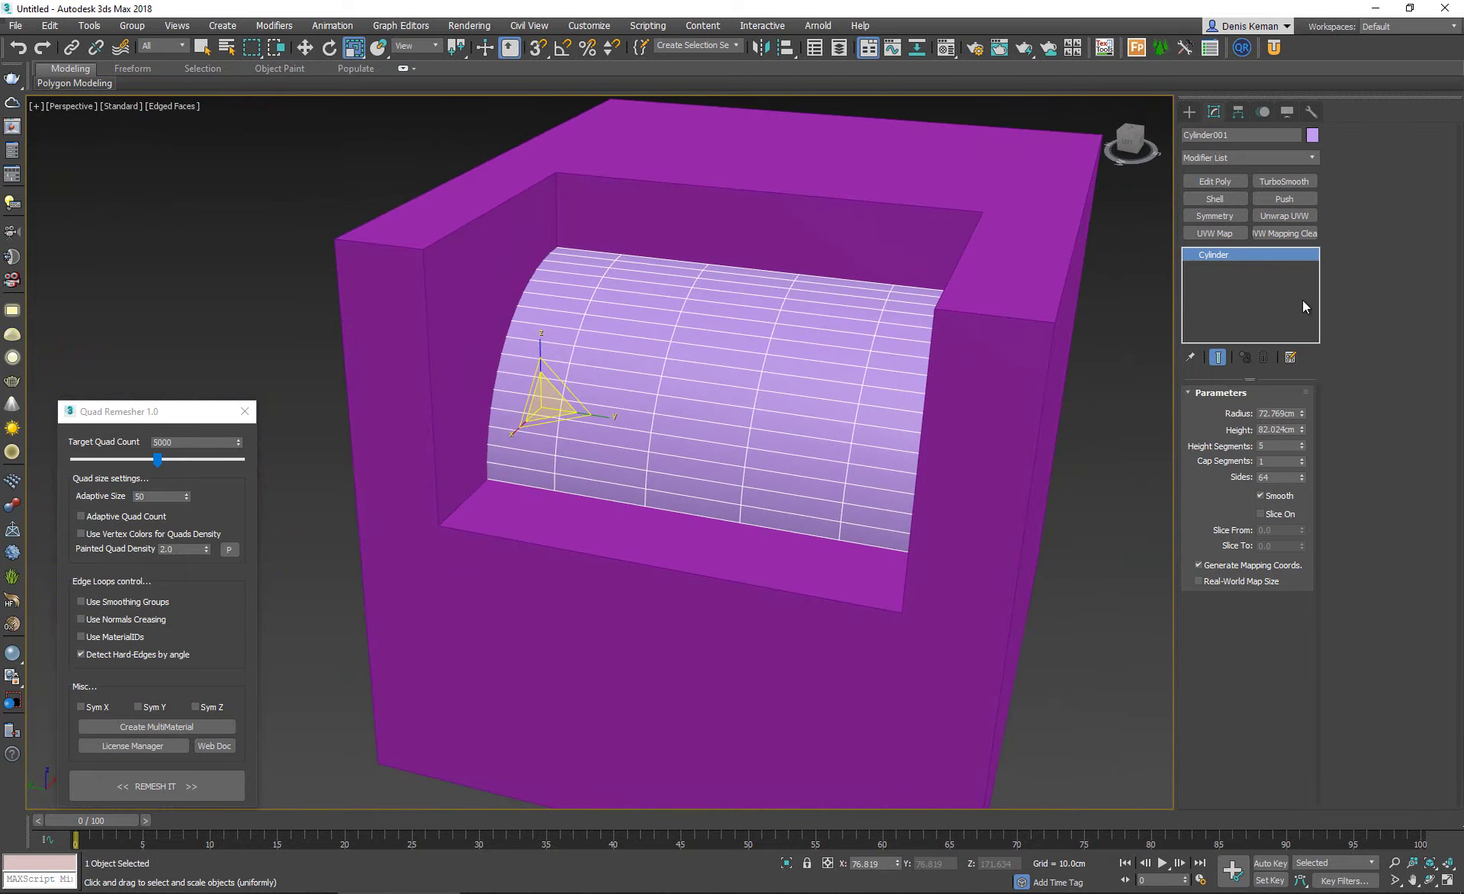
{"action": "double_click", "coordinate": [1272, 477]}
{"action": "type", "text": "16"}
{"action": "key", "text": "Return"}
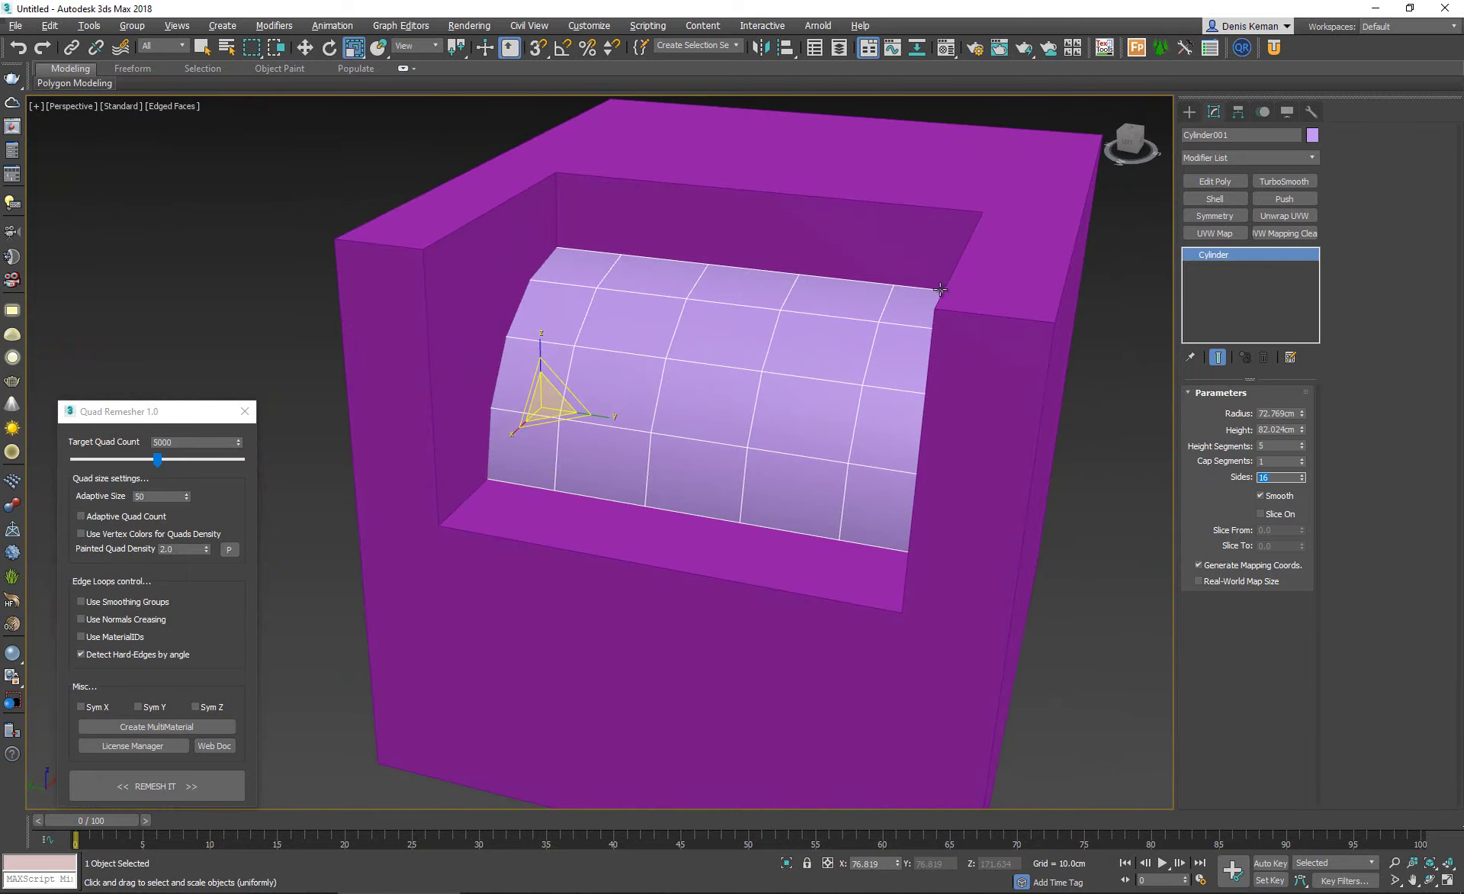
Set the cylinder's number of sides back to 64.
{"action": "middle_click_drag", "start_coordinate": [940, 289], "coordinate": [818, 343], "text": "alt"}
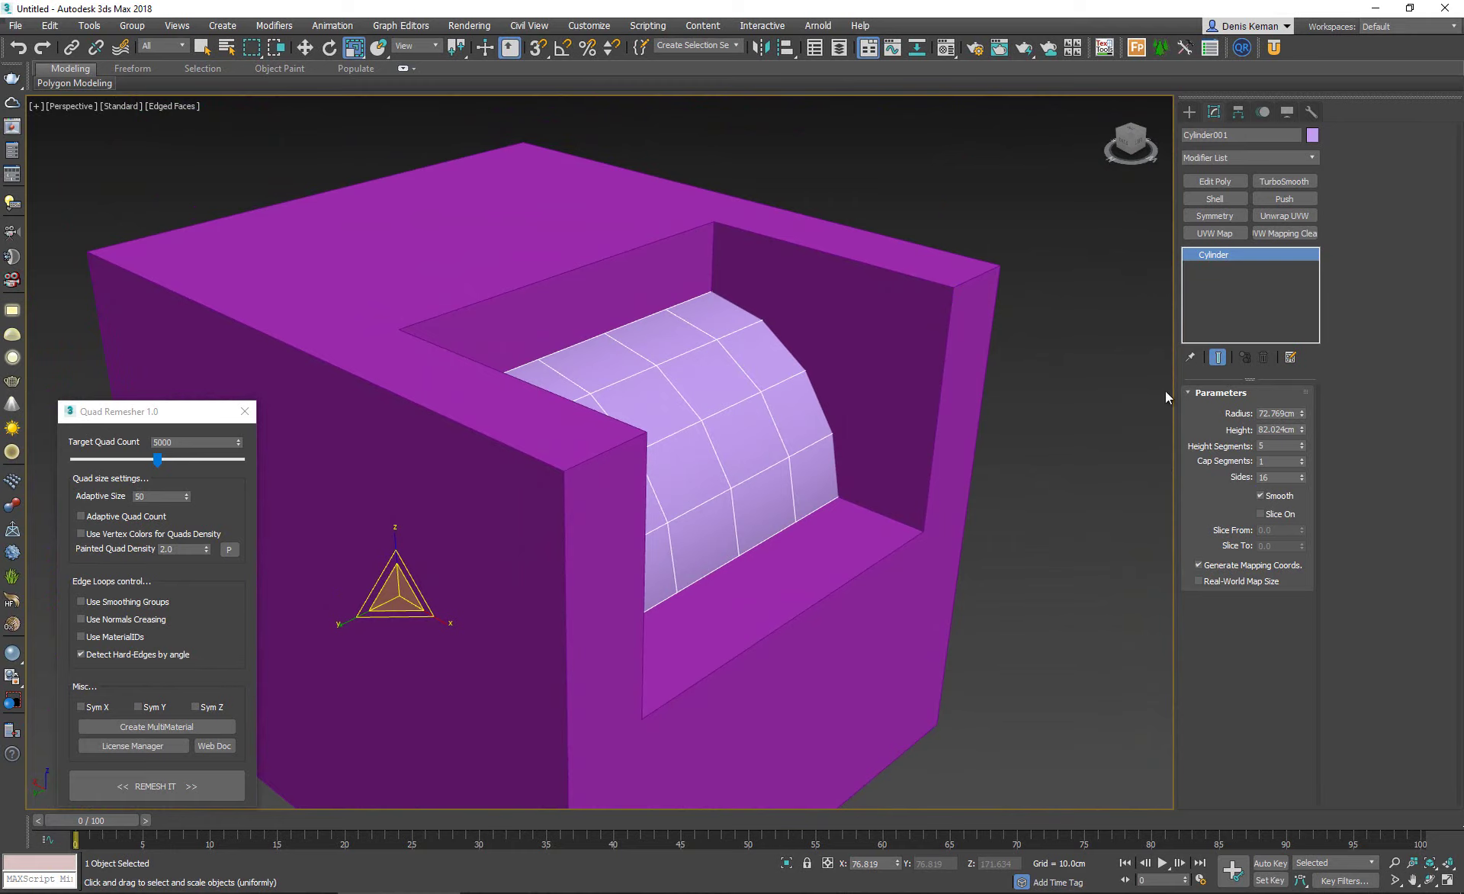
{"action": "double_click", "coordinate": [1276, 480]}
{"action": "key", "text": "Return"}
{"action": "middle_click_drag", "start_coordinate": [758, 290], "coordinate": [679, 297], "text": "alt"}
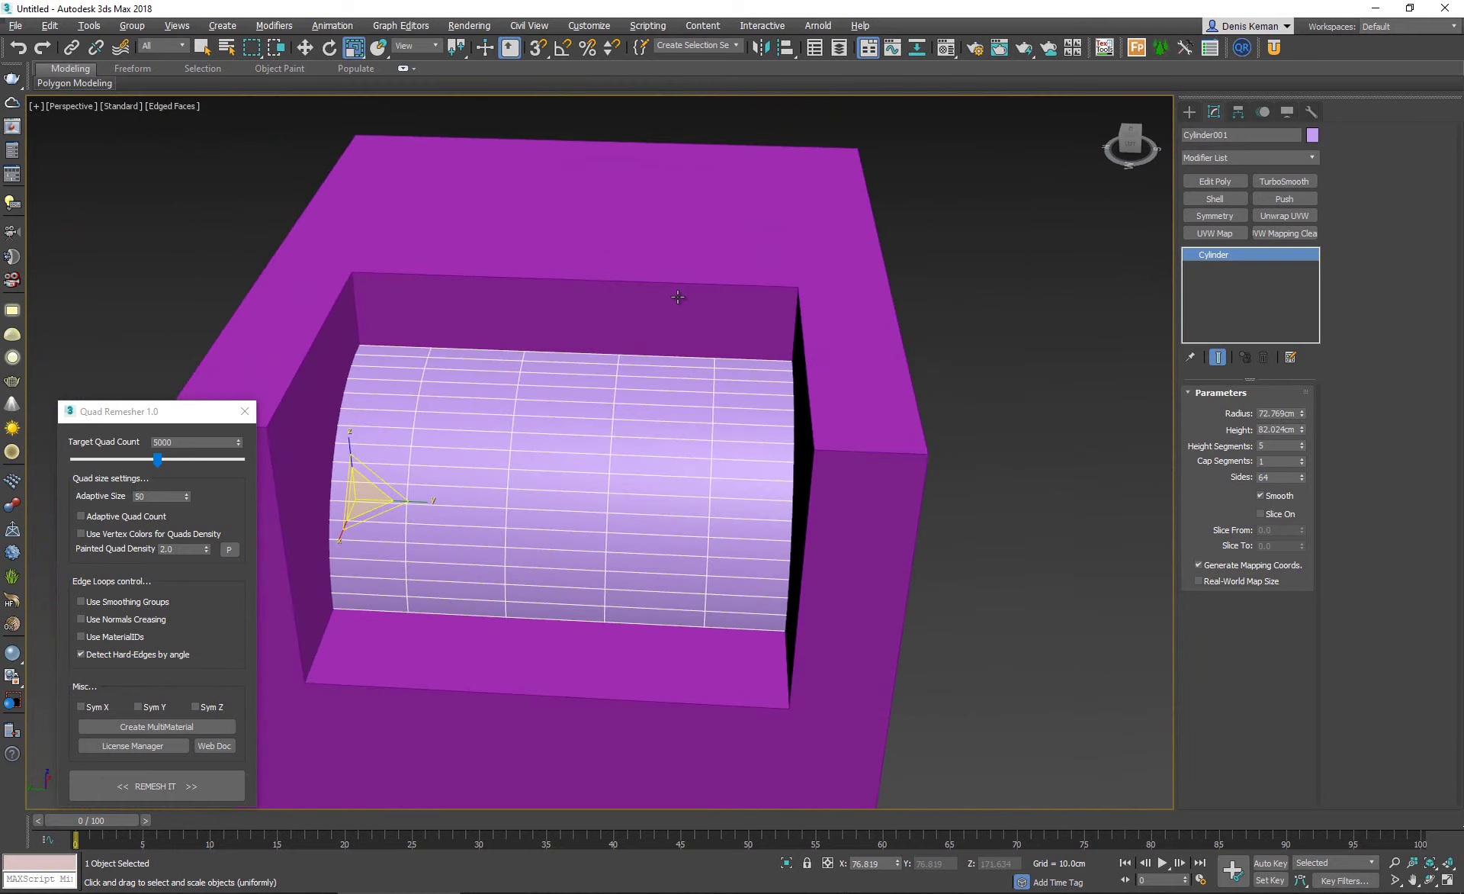
Merge the cylinder into the notched box as a ProBoolean operand using the Union operation.
{"action": "right_click", "coordinate": [610, 279]}
{"action": "left_click", "coordinate": [542, 277]}
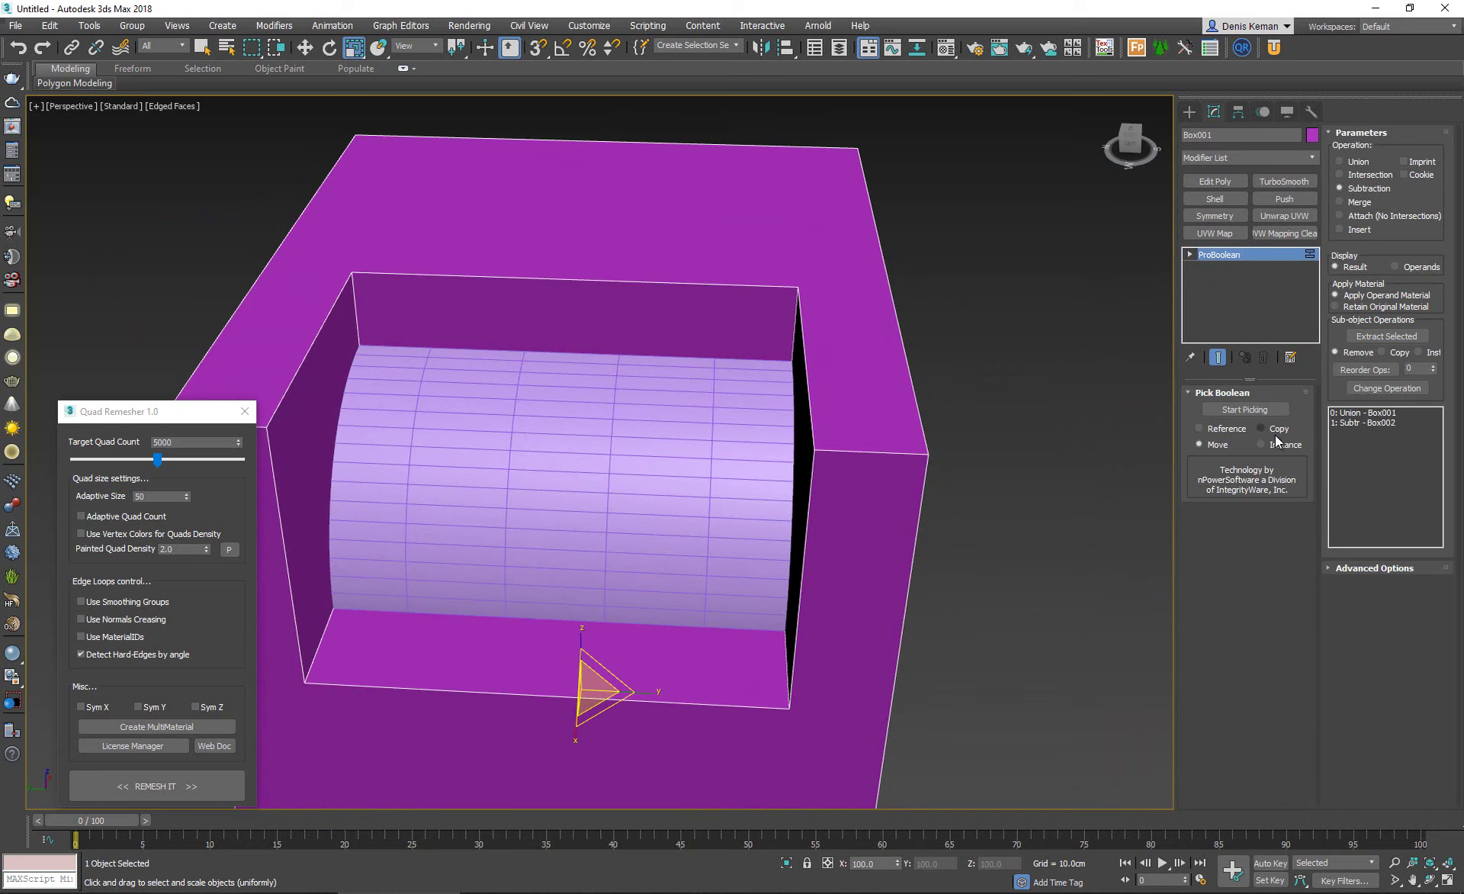
{"action": "left_click", "coordinate": [1251, 410]}
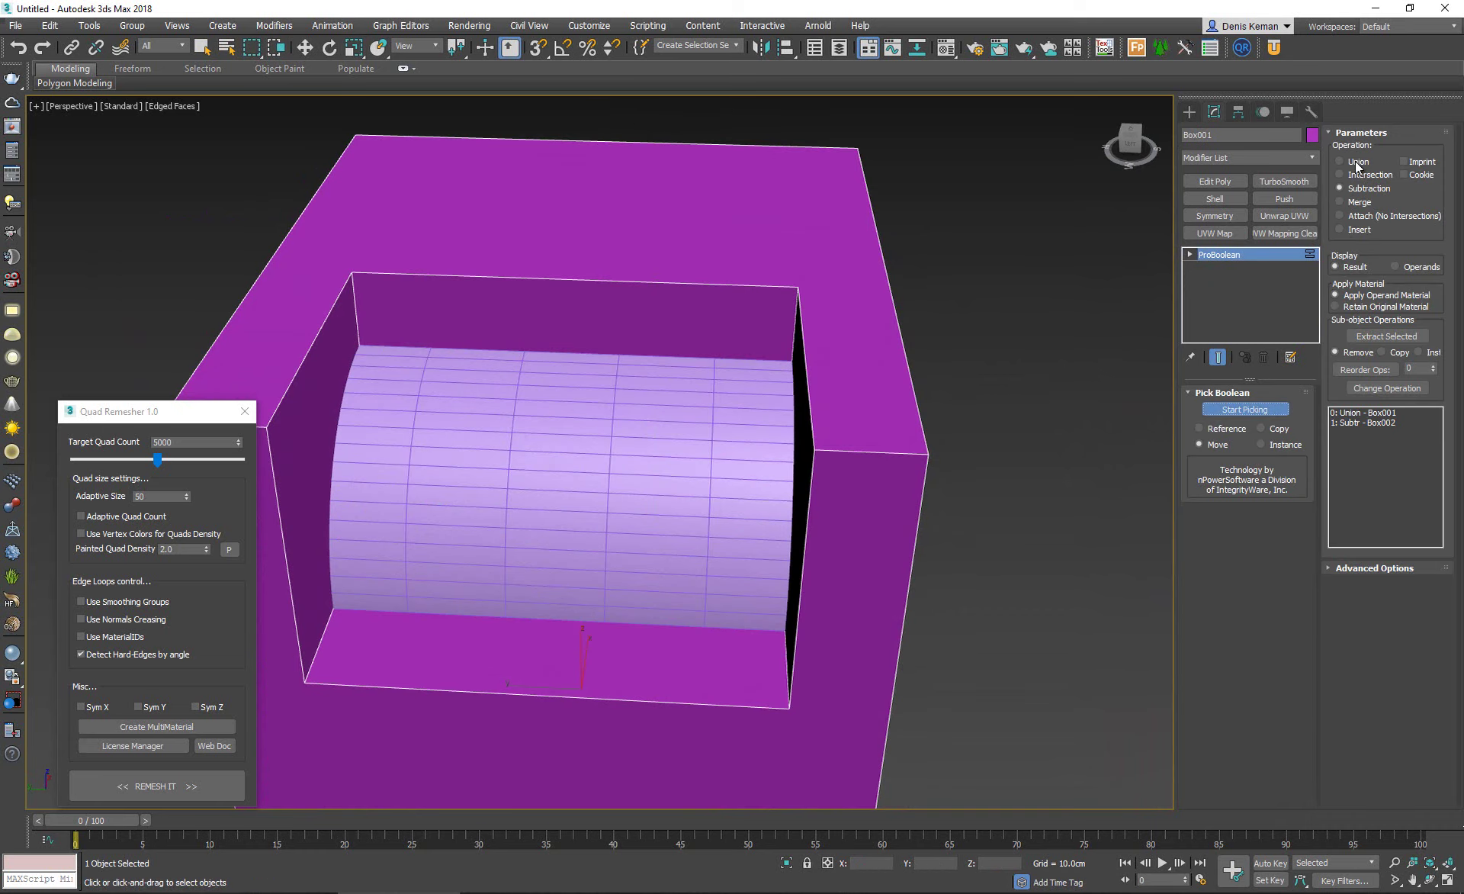
{"action": "left_click", "coordinate": [643, 409]}
{"action": "middle_click_drag", "start_coordinate": [678, 401], "coordinate": [632, 392], "text": "alt"}
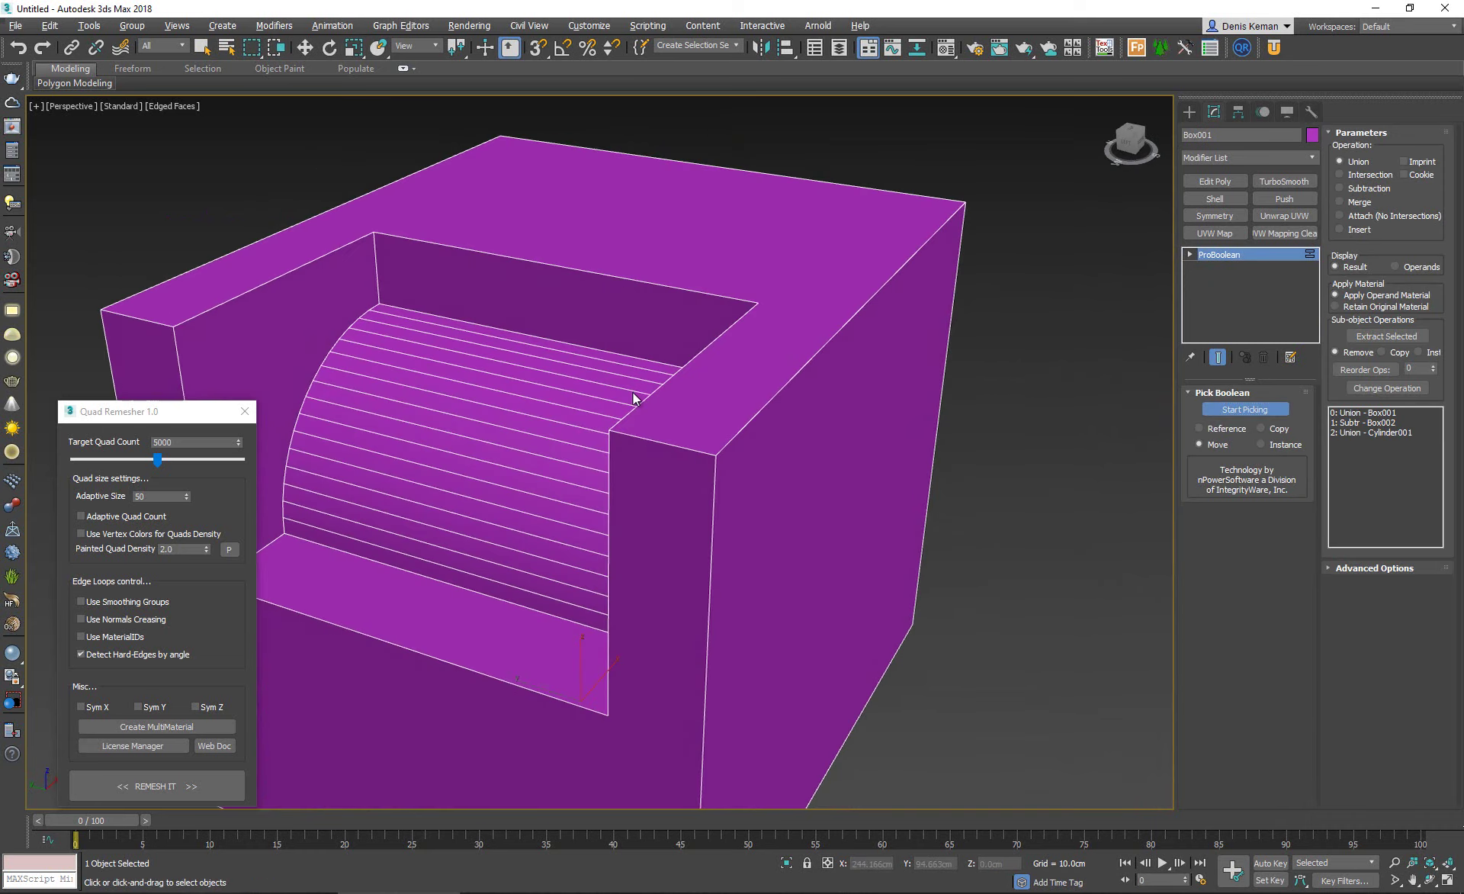
{"action": "right_click", "coordinate": [642, 373]}
Examine the merged block from different angles, both with and without its edges displayed.
{"action": "scroll", "coordinate": [642, 373], "scroll_direction": "down", "scroll_amount": 5}
{"action": "middle_click_drag", "start_coordinate": [666, 330], "coordinate": [801, 350], "text": "alt"}
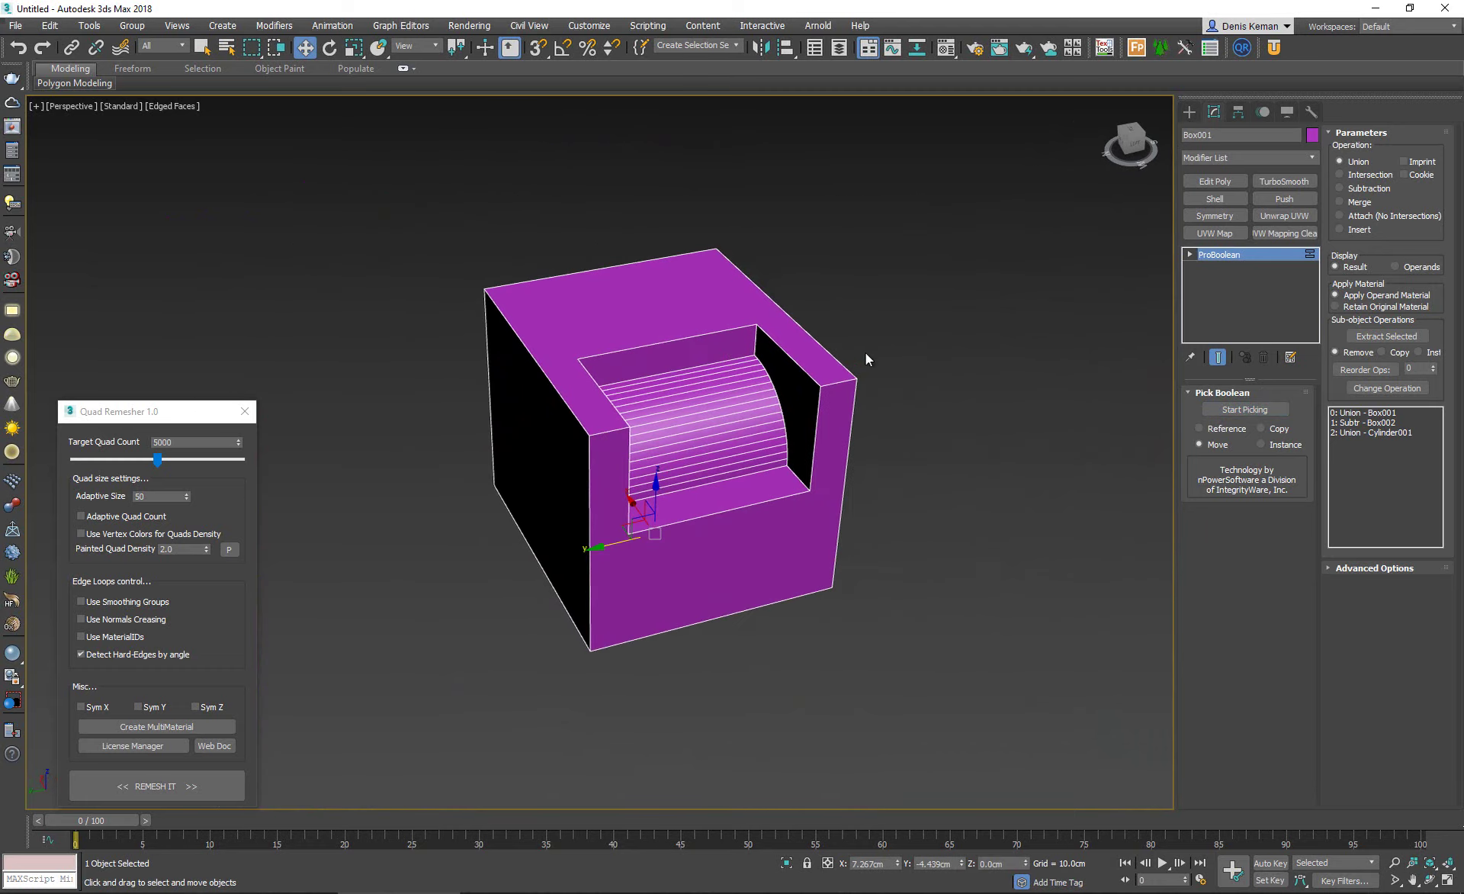
{"action": "left_click", "coordinate": [889, 364]}
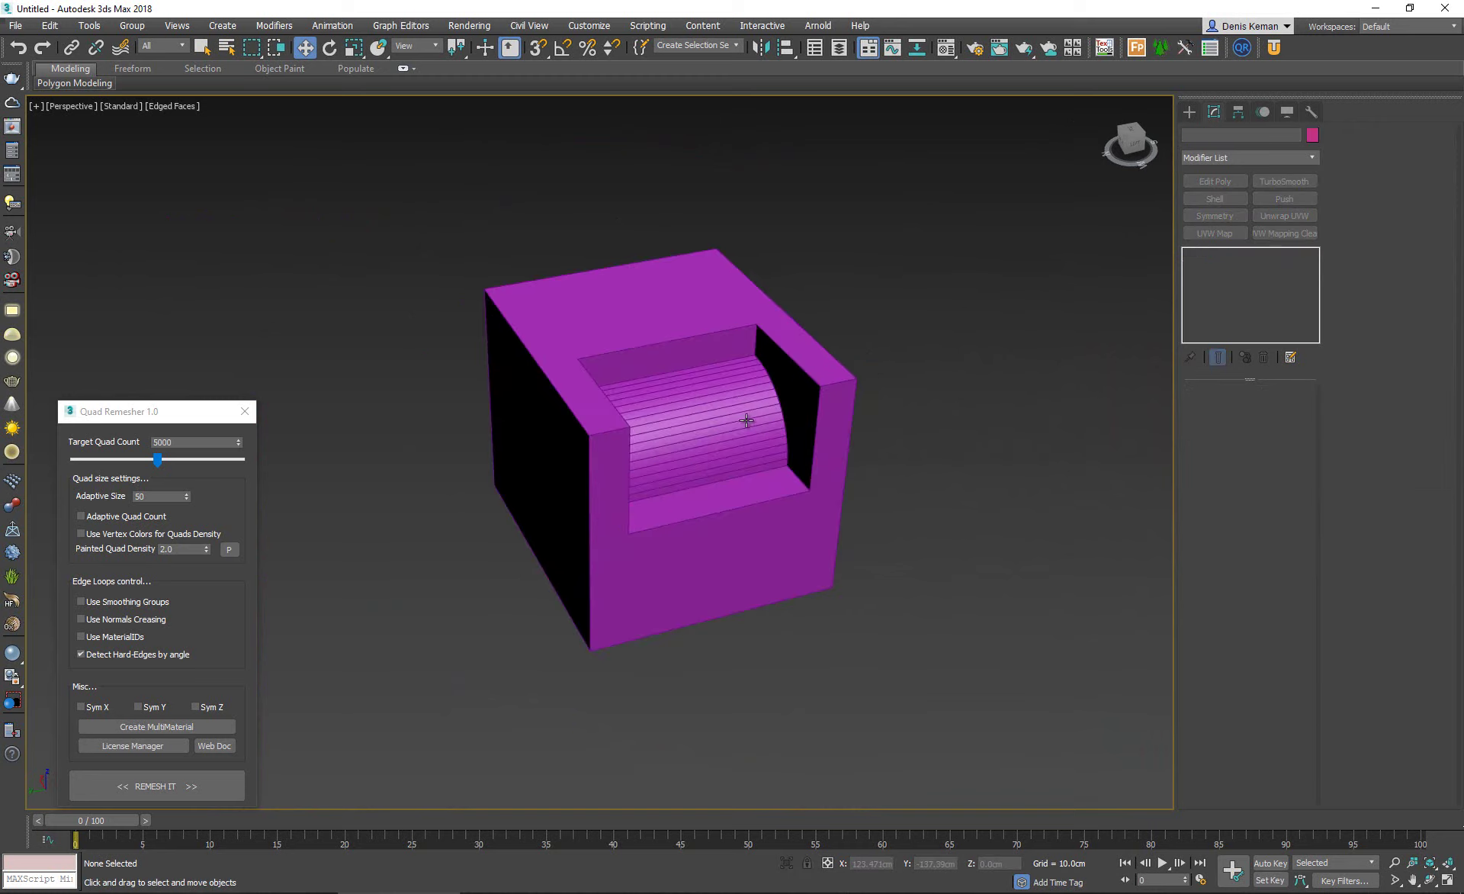
{"action": "scroll", "coordinate": [746, 420], "scroll_direction": "up", "scroll_amount": 5}
{"action": "key", "text": "F4"}
{"action": "middle_click_drag", "start_coordinate": [745, 423], "coordinate": [768, 413], "text": "alt"}
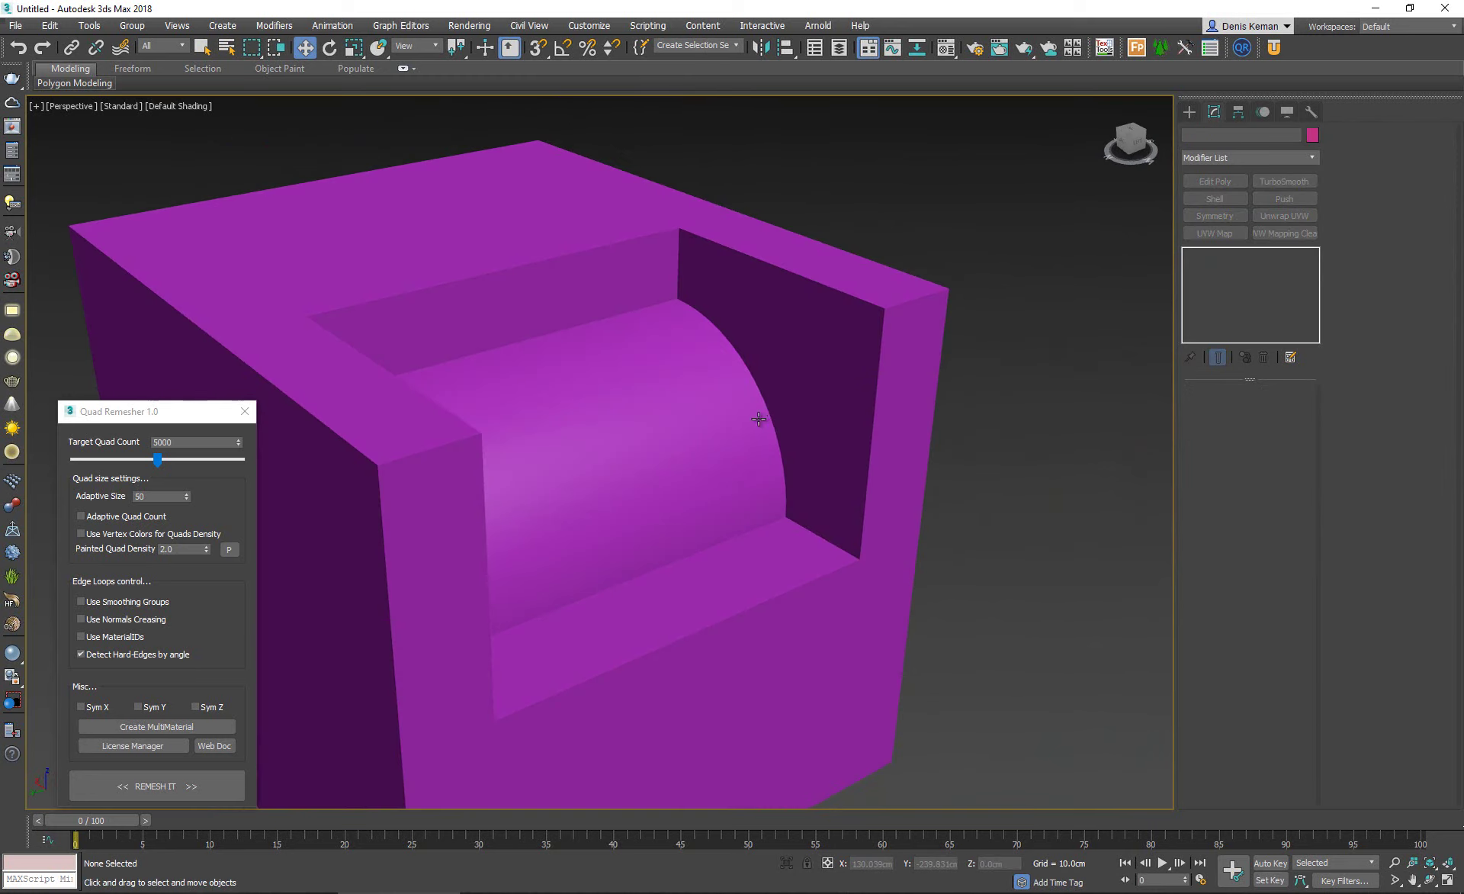
{"action": "left_click", "coordinate": [758, 418]}
{"action": "scroll", "coordinate": [693, 340], "scroll_direction": "down", "scroll_amount": 5}
{"action": "key", "text": "F4"}
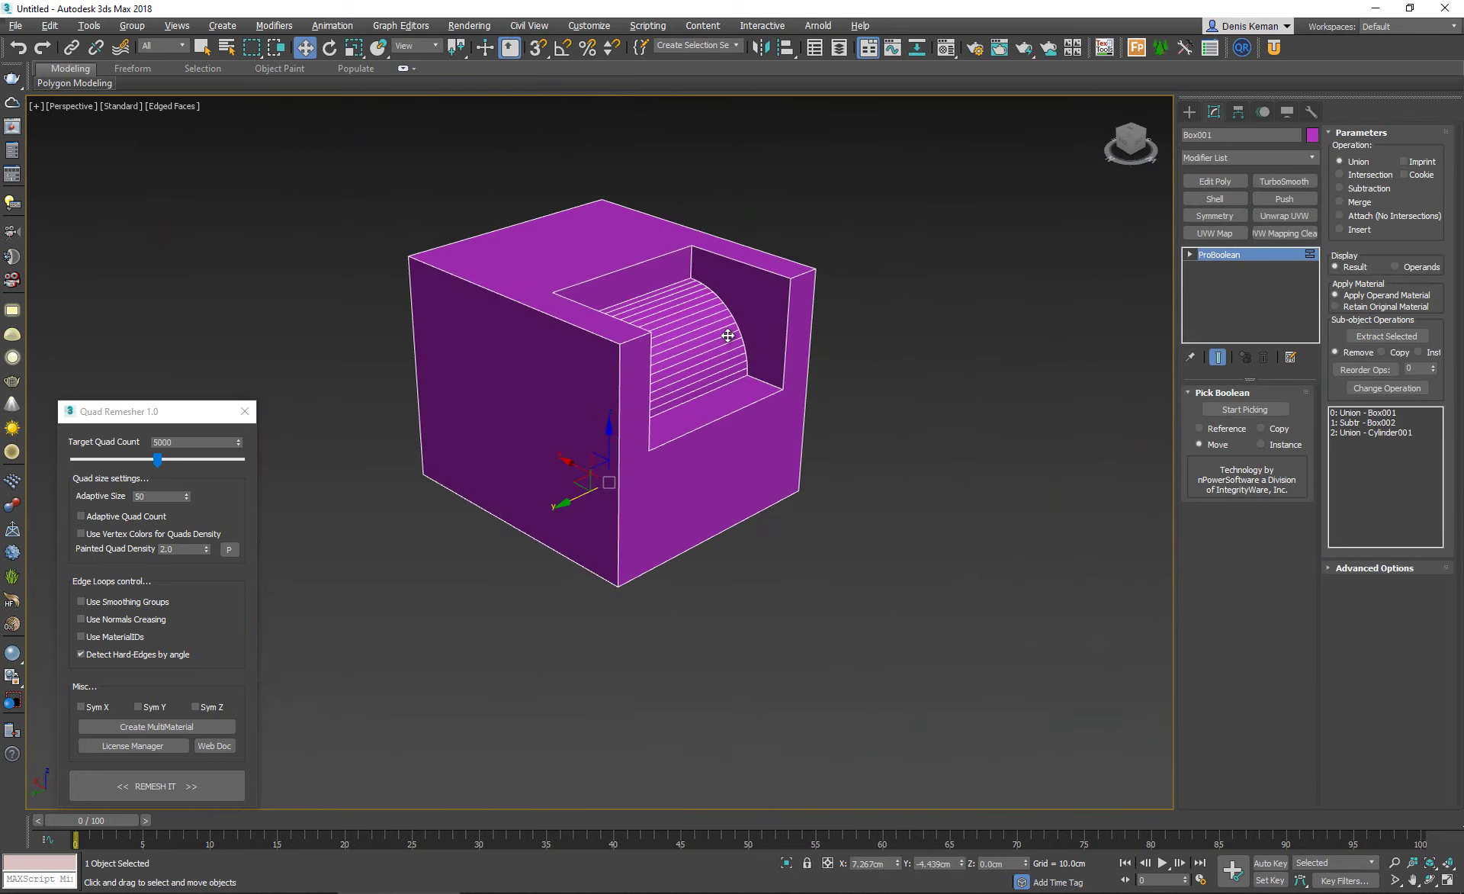
{"action": "scroll", "coordinate": [735, 324], "scroll_direction": "up", "scroll_amount": 5}
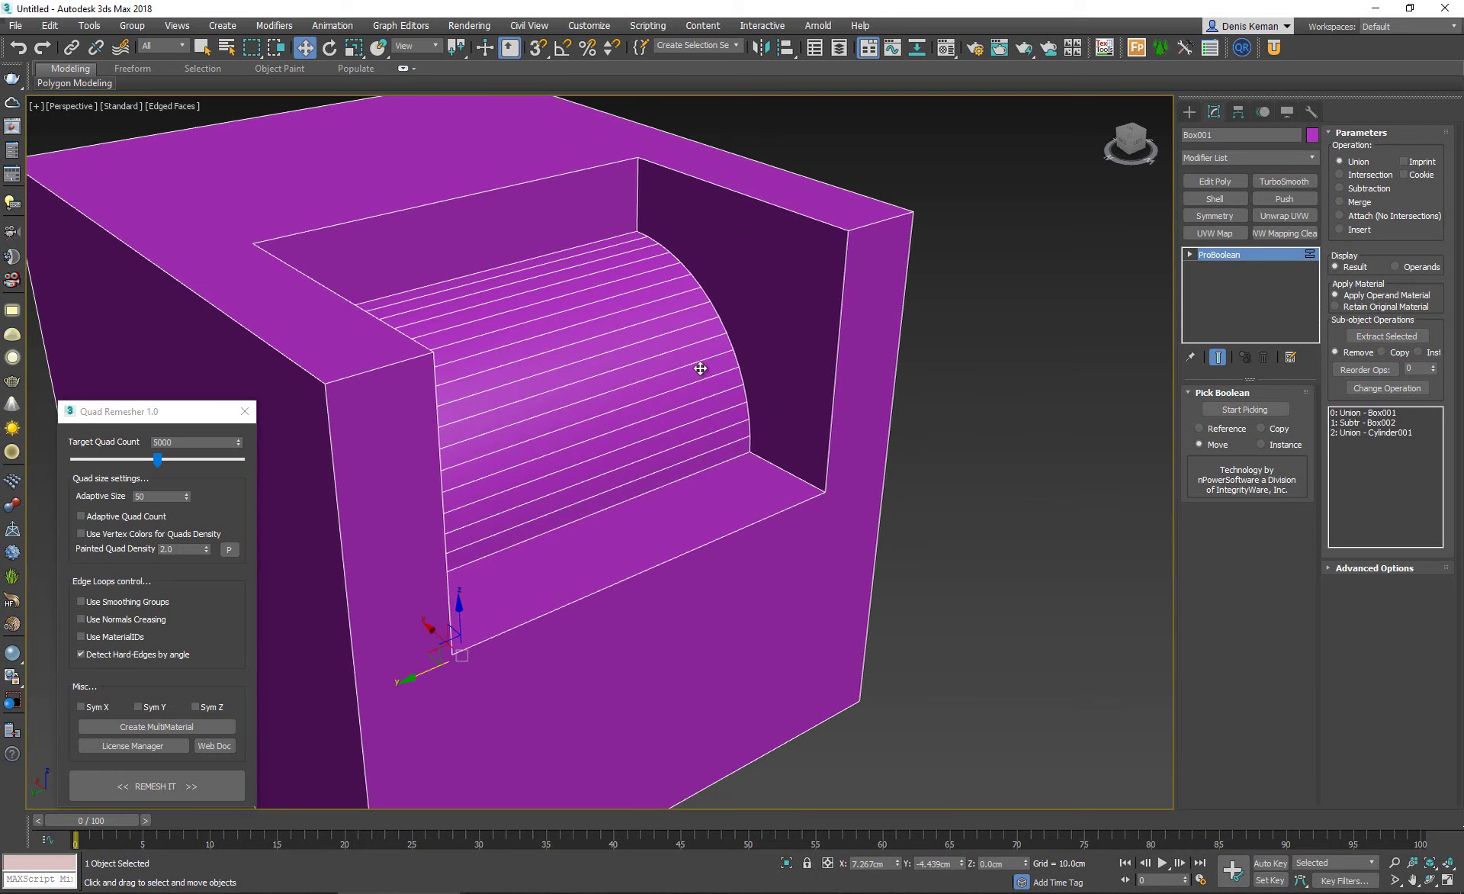
Convert the merged block to an Editable Poly.
{"action": "scroll", "coordinate": [700, 368], "scroll_direction": "down", "scroll_amount": 4}
{"action": "middle_click_drag", "start_coordinate": [689, 359], "coordinate": [623, 425], "text": "alt"}
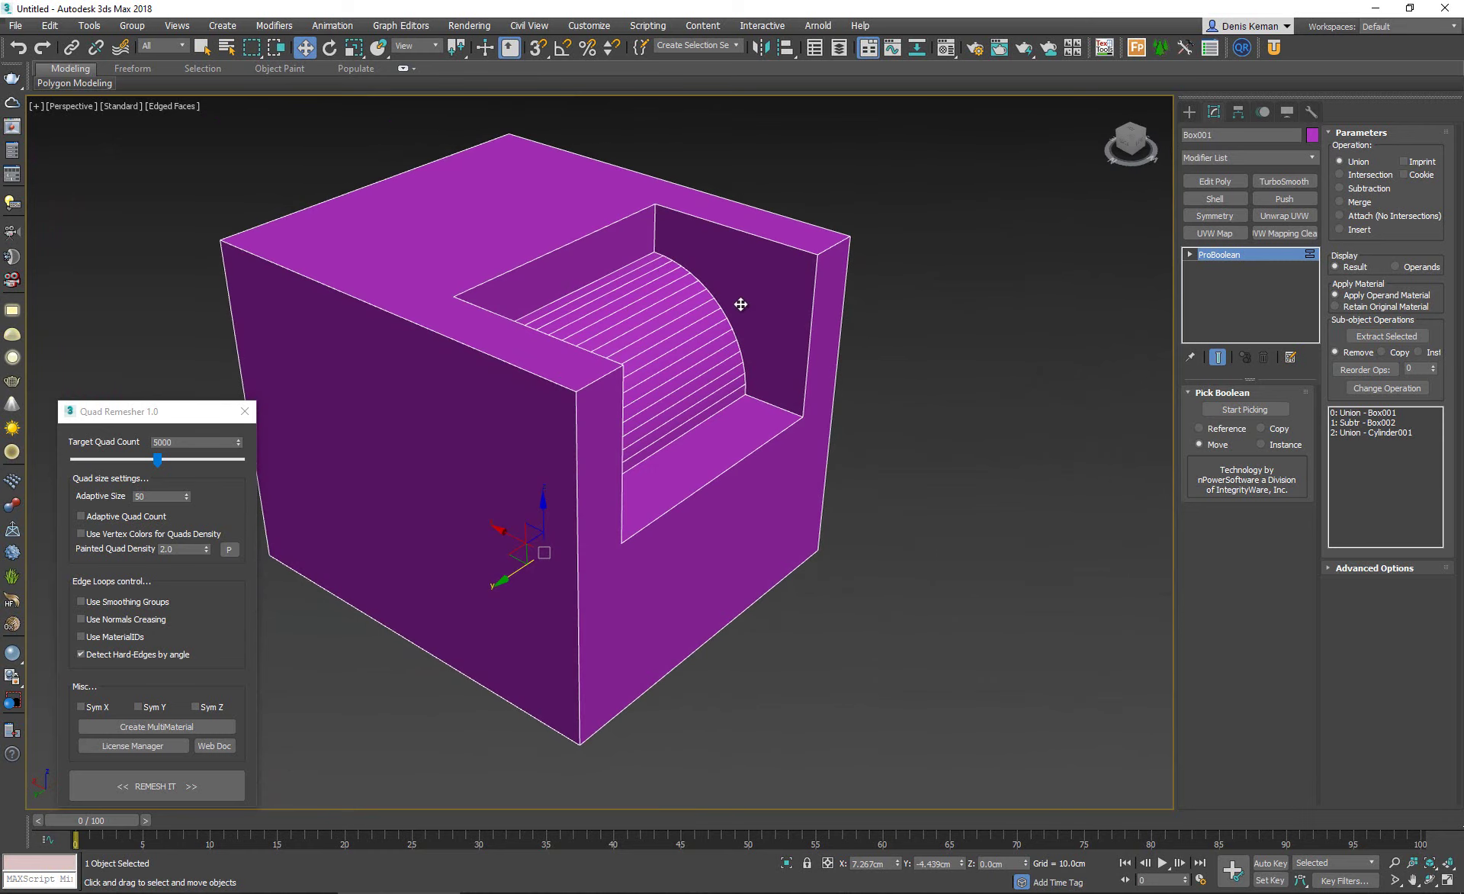
{"action": "right_click", "coordinate": [648, 432]}
{"action": "mouse_move", "coordinate": [772, 596]}
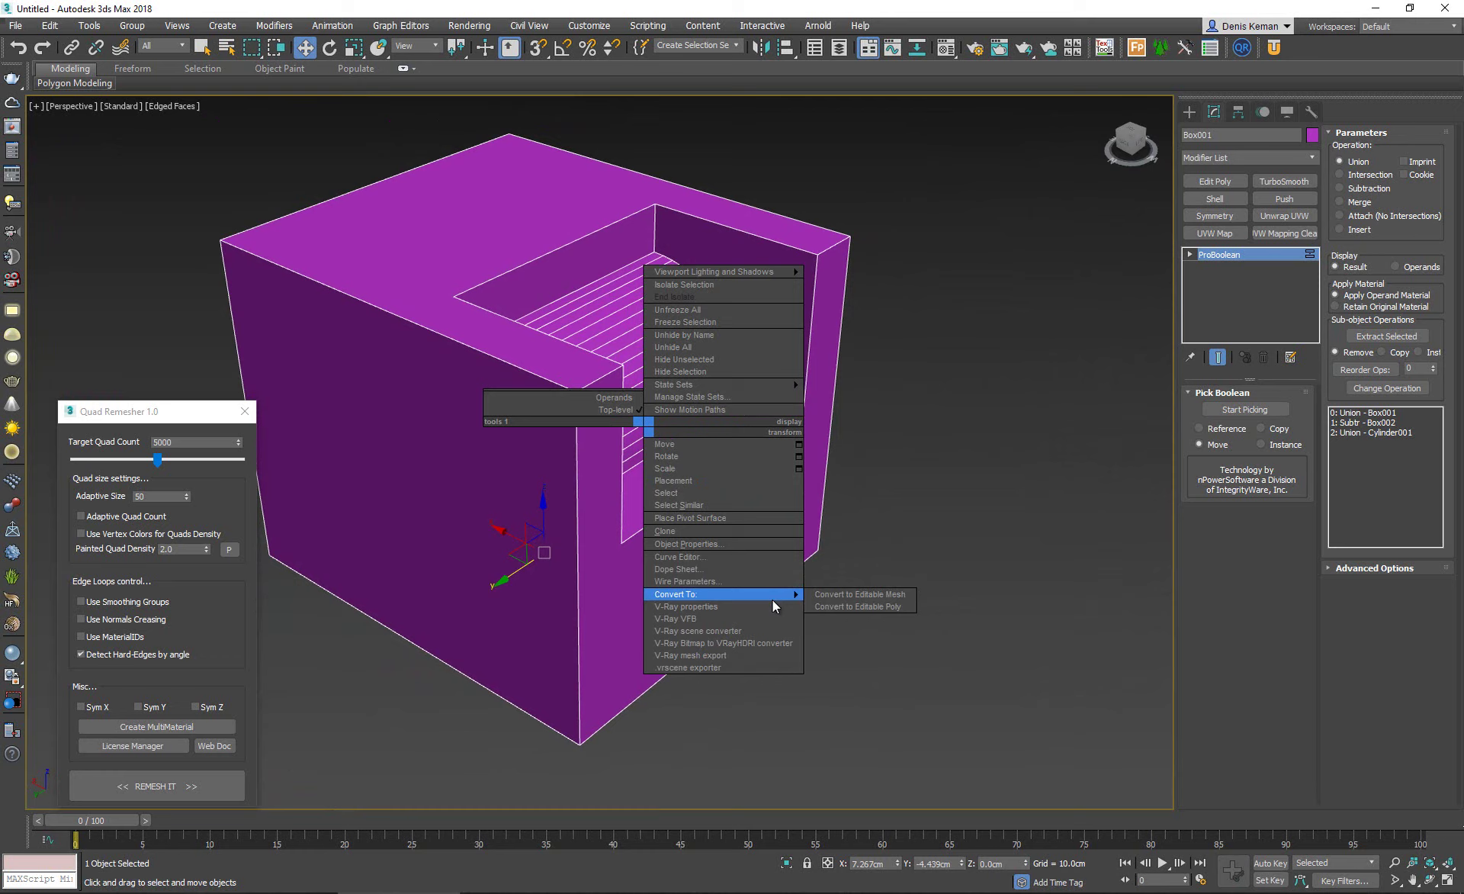
{"action": "left_click", "coordinate": [869, 603]}
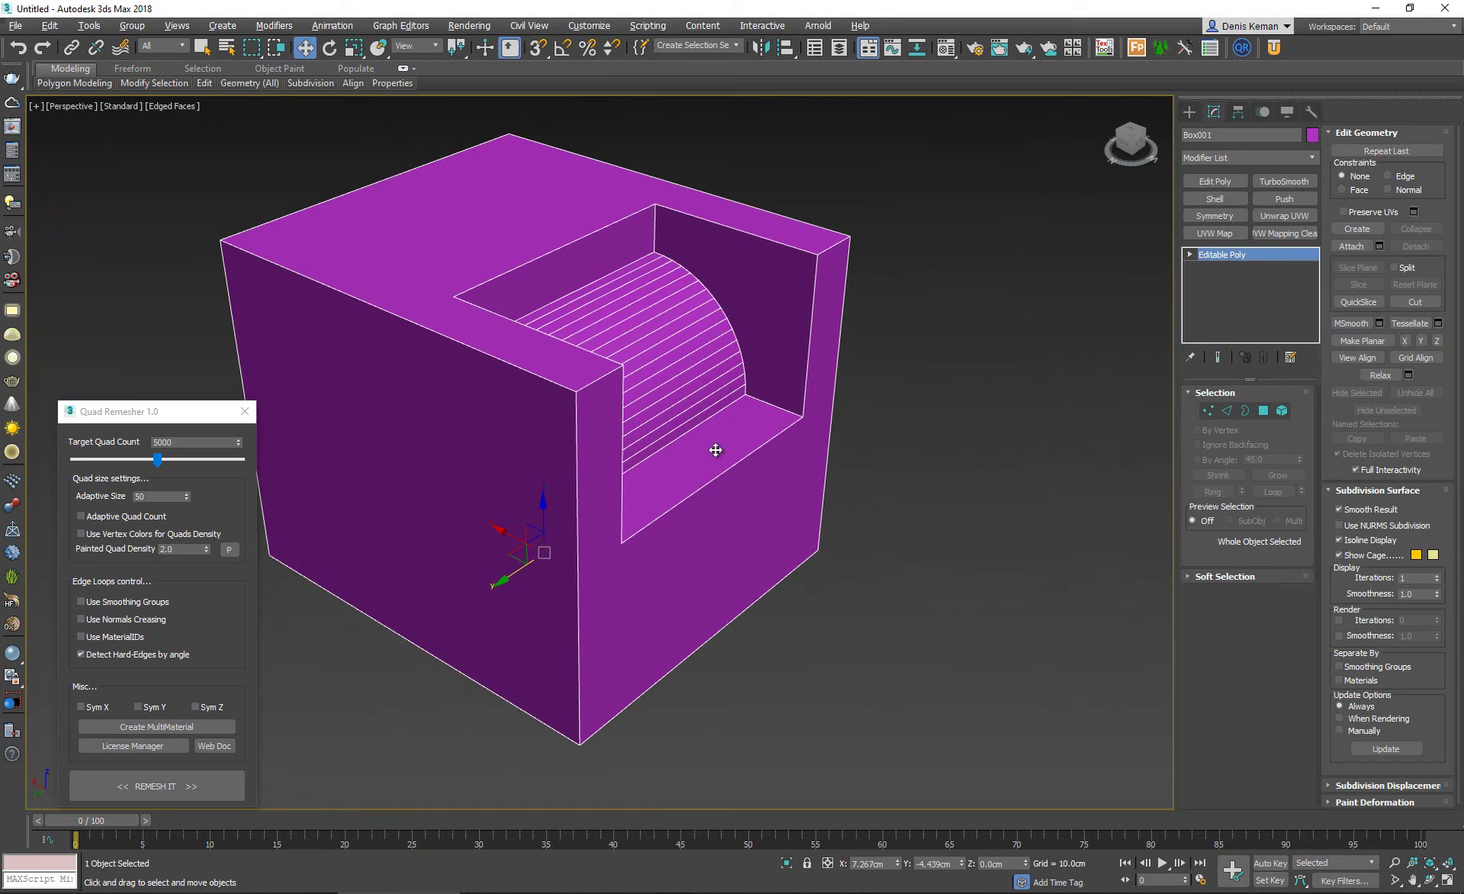
Move the Quad Remesher window clear of the model and clone the block as 5 copies along Y, about 215 cm apart.
{"action": "middle_click_drag", "start_coordinate": [716, 451], "coordinate": [368, 401], "text": "alt"}
{"action": "left_click_drag", "start_coordinate": [152, 416], "coordinate": [131, 170]}
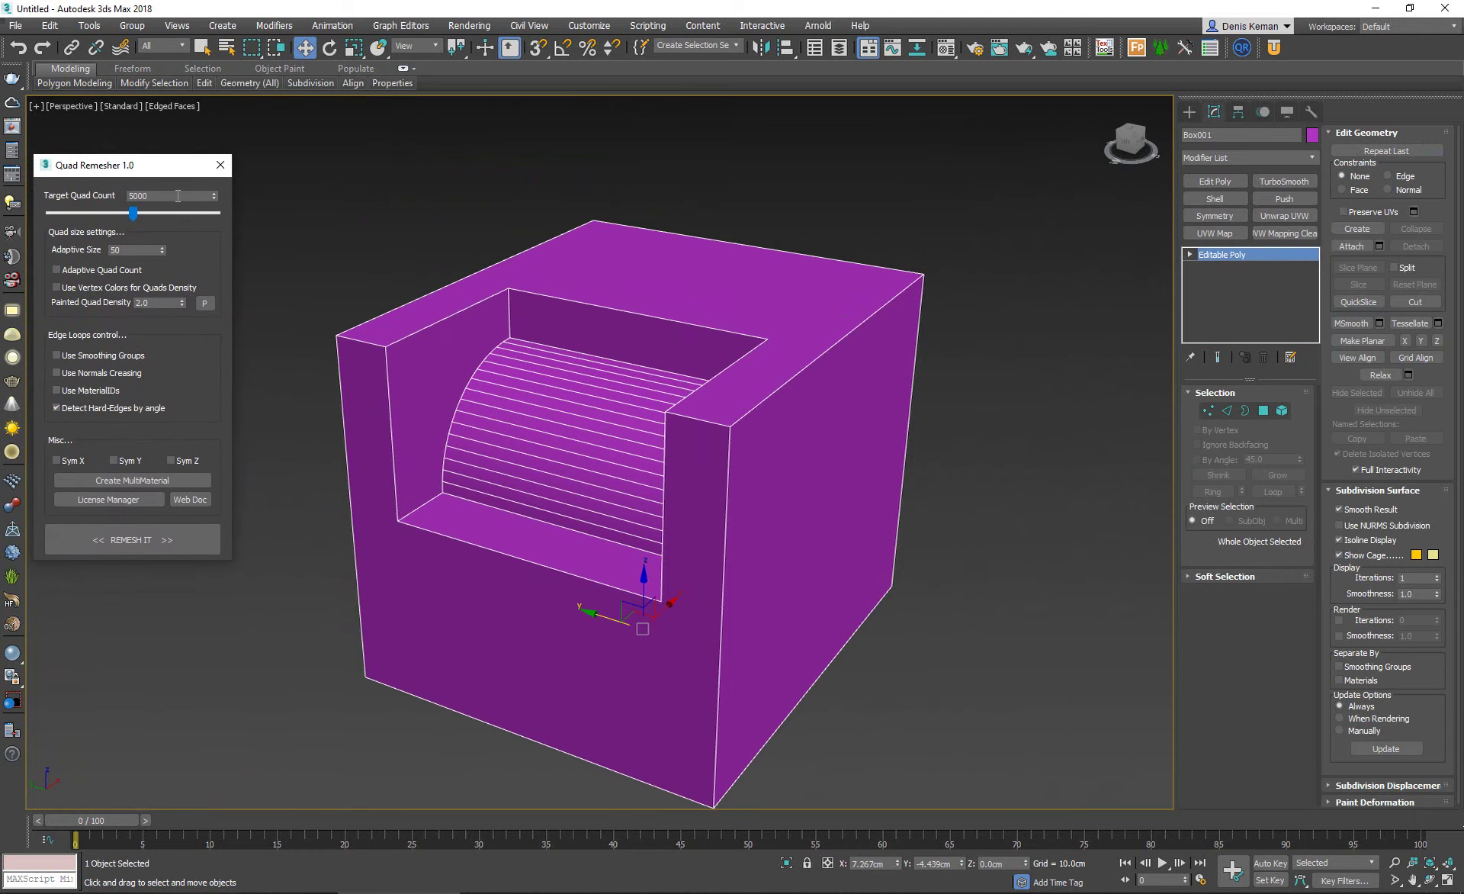
{"action": "scroll", "coordinate": [532, 419], "scroll_direction": "down", "scroll_amount": 5}
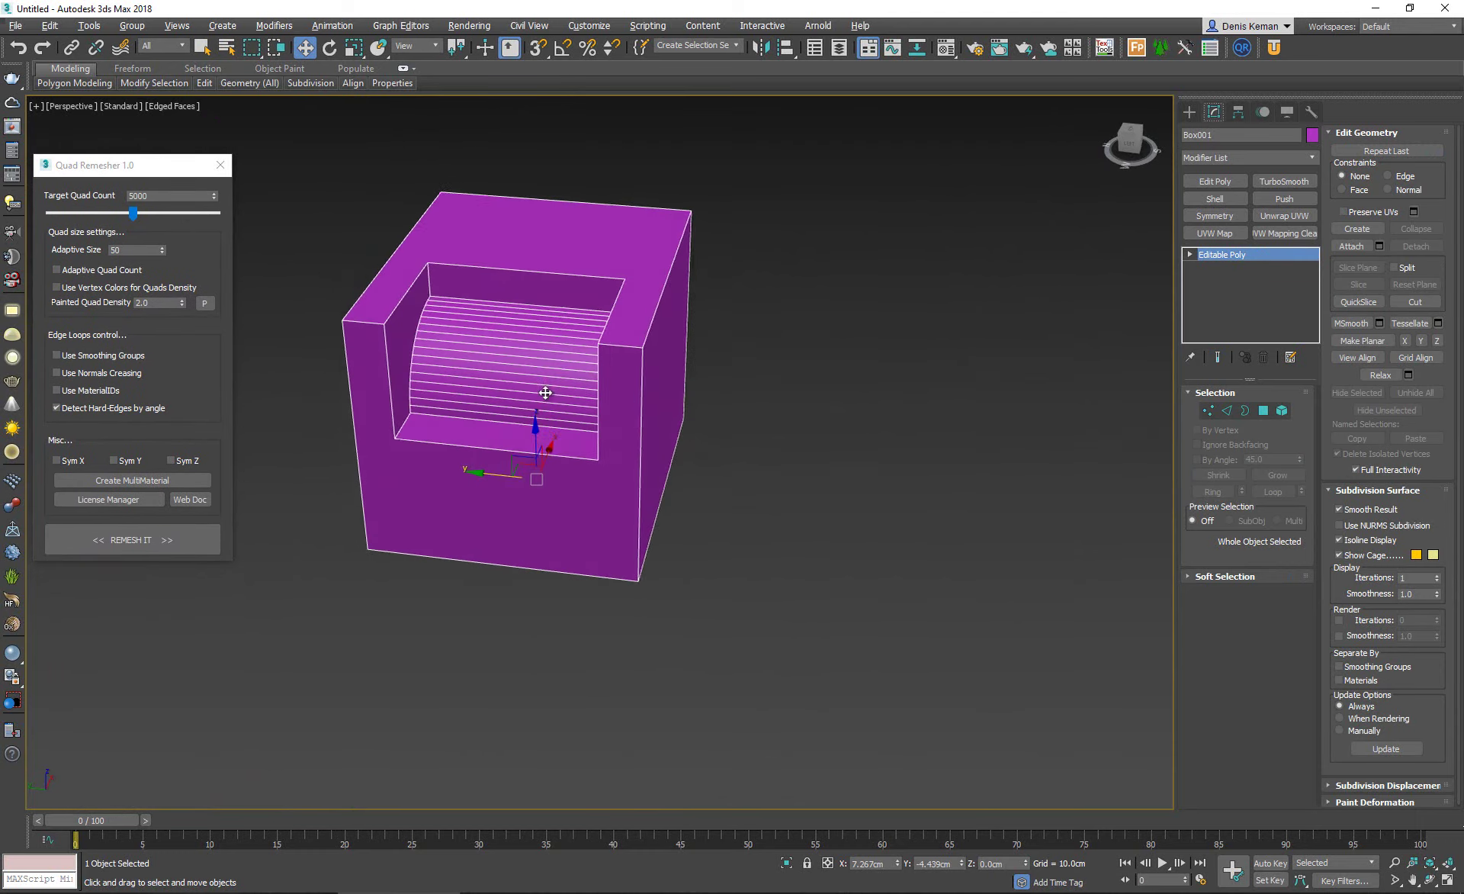
{"action": "scroll", "coordinate": [545, 392], "scroll_direction": "down", "scroll_amount": 4}
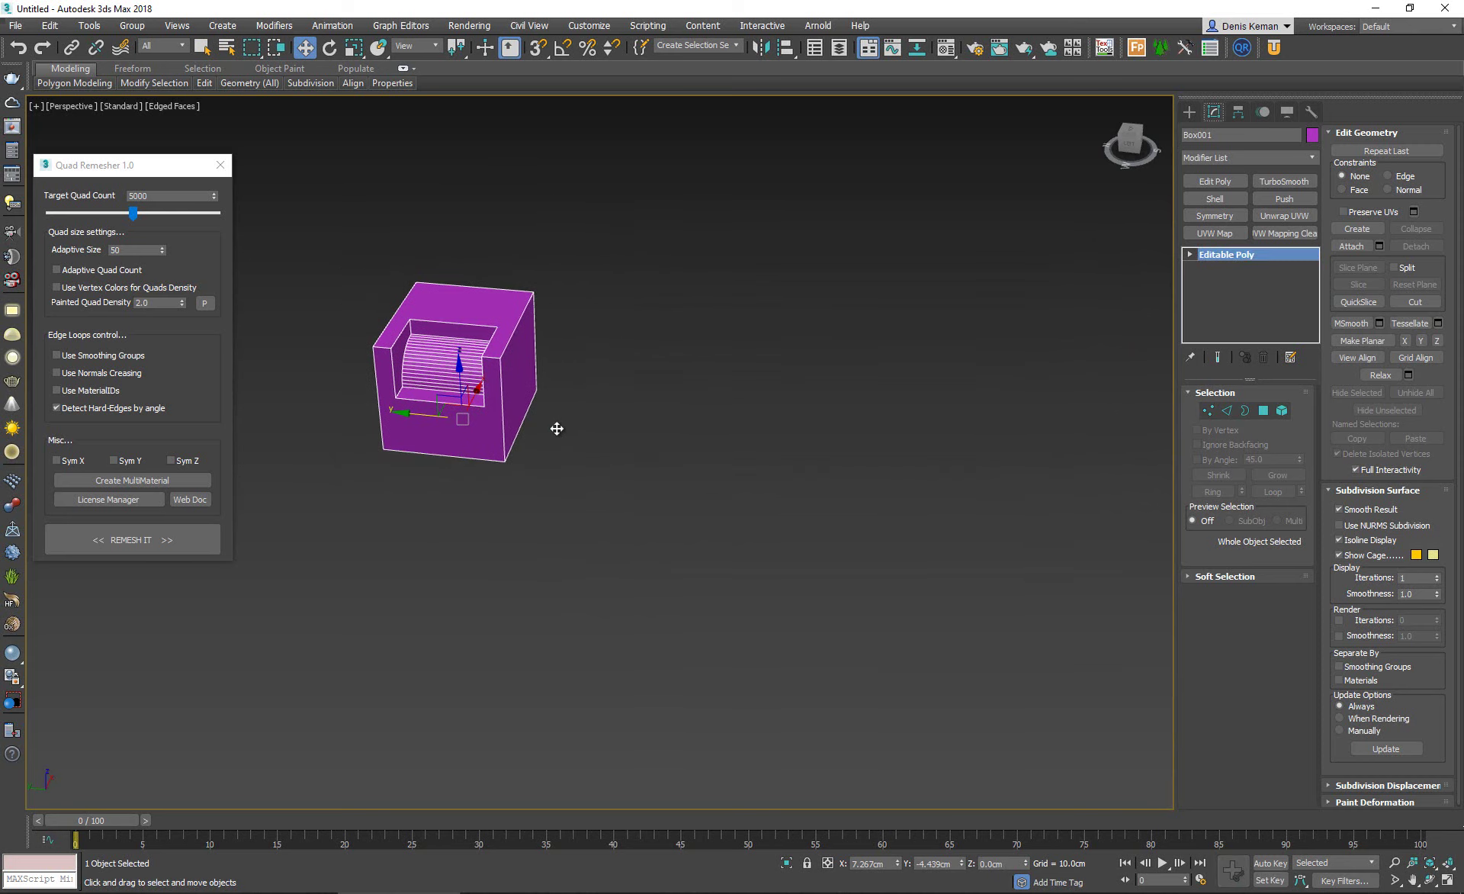
{"action": "left_click_drag", "start_coordinate": [556, 429], "coordinate": [572, 436], "text": "shift"}
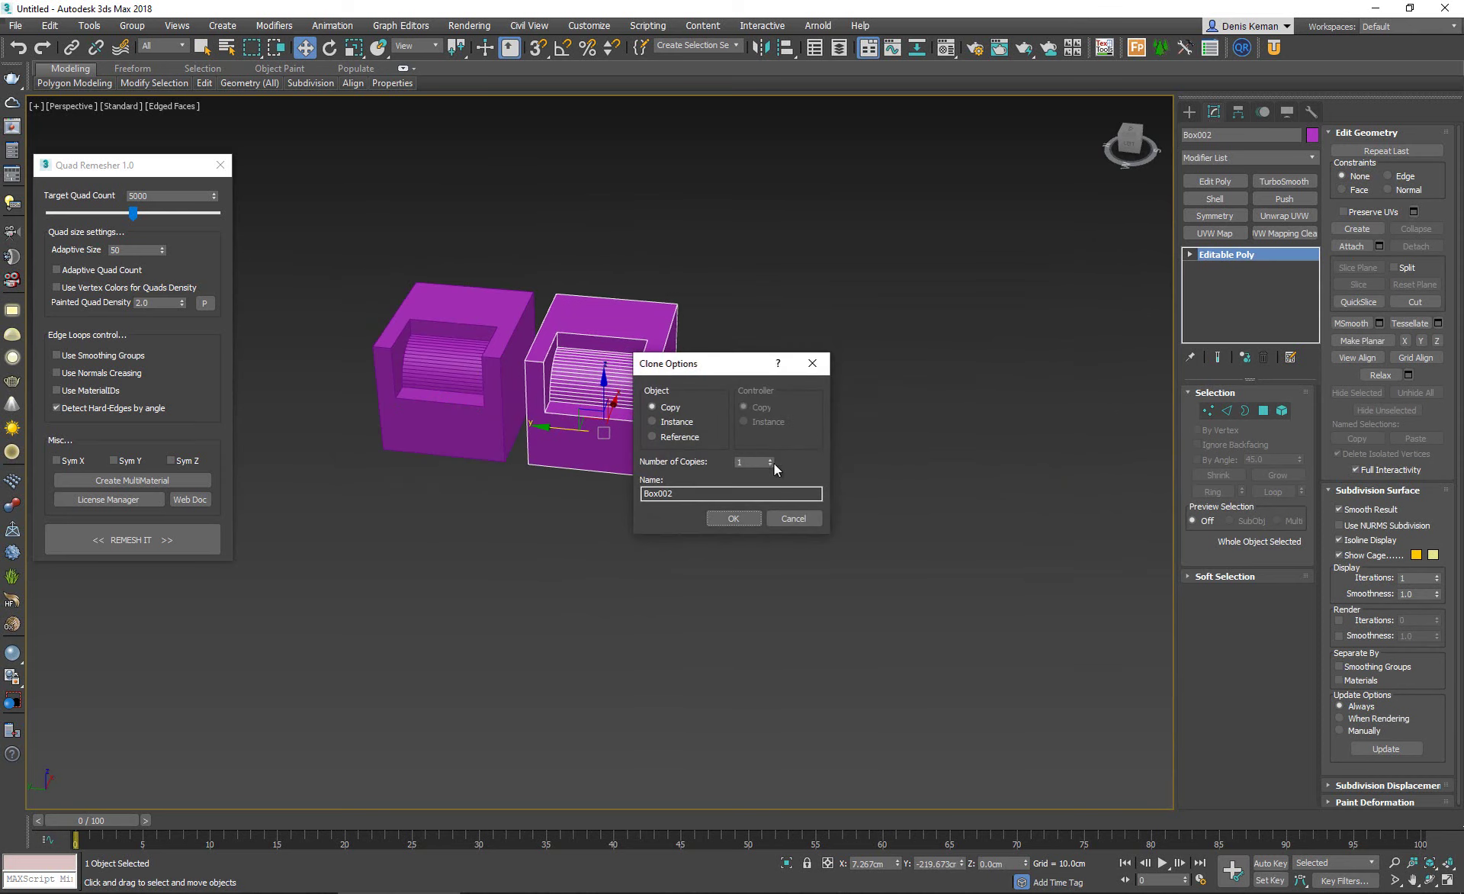
{"action": "left_click", "coordinate": [744, 522]}
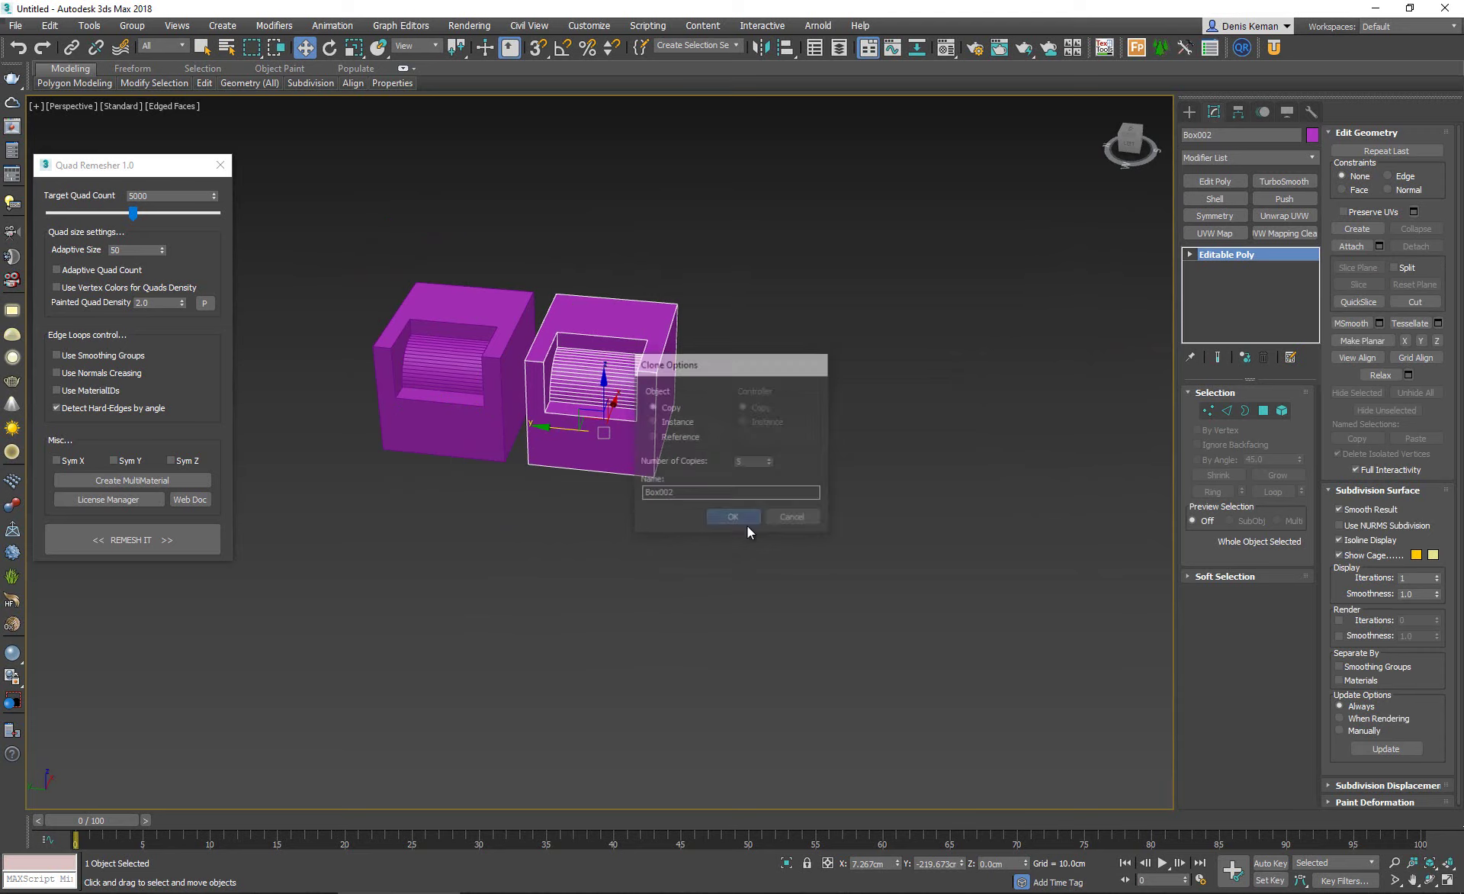
{"action": "scroll", "coordinate": [540, 366], "scroll_direction": "down", "scroll_amount": 3}
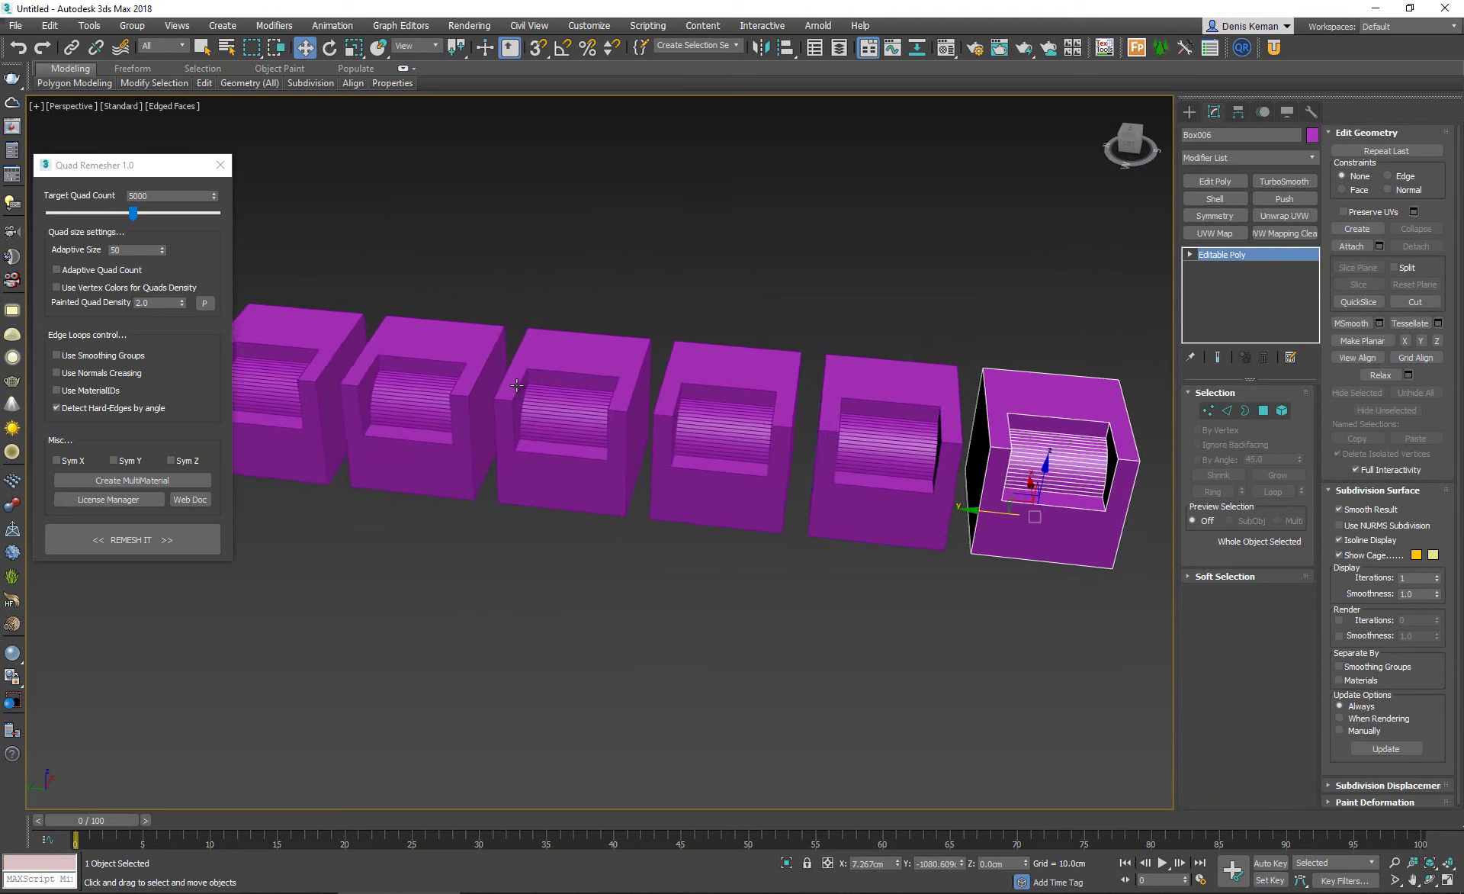
{"action": "middle_click_drag", "start_coordinate": [540, 366], "coordinate": [541, 365], "text": "alt"}
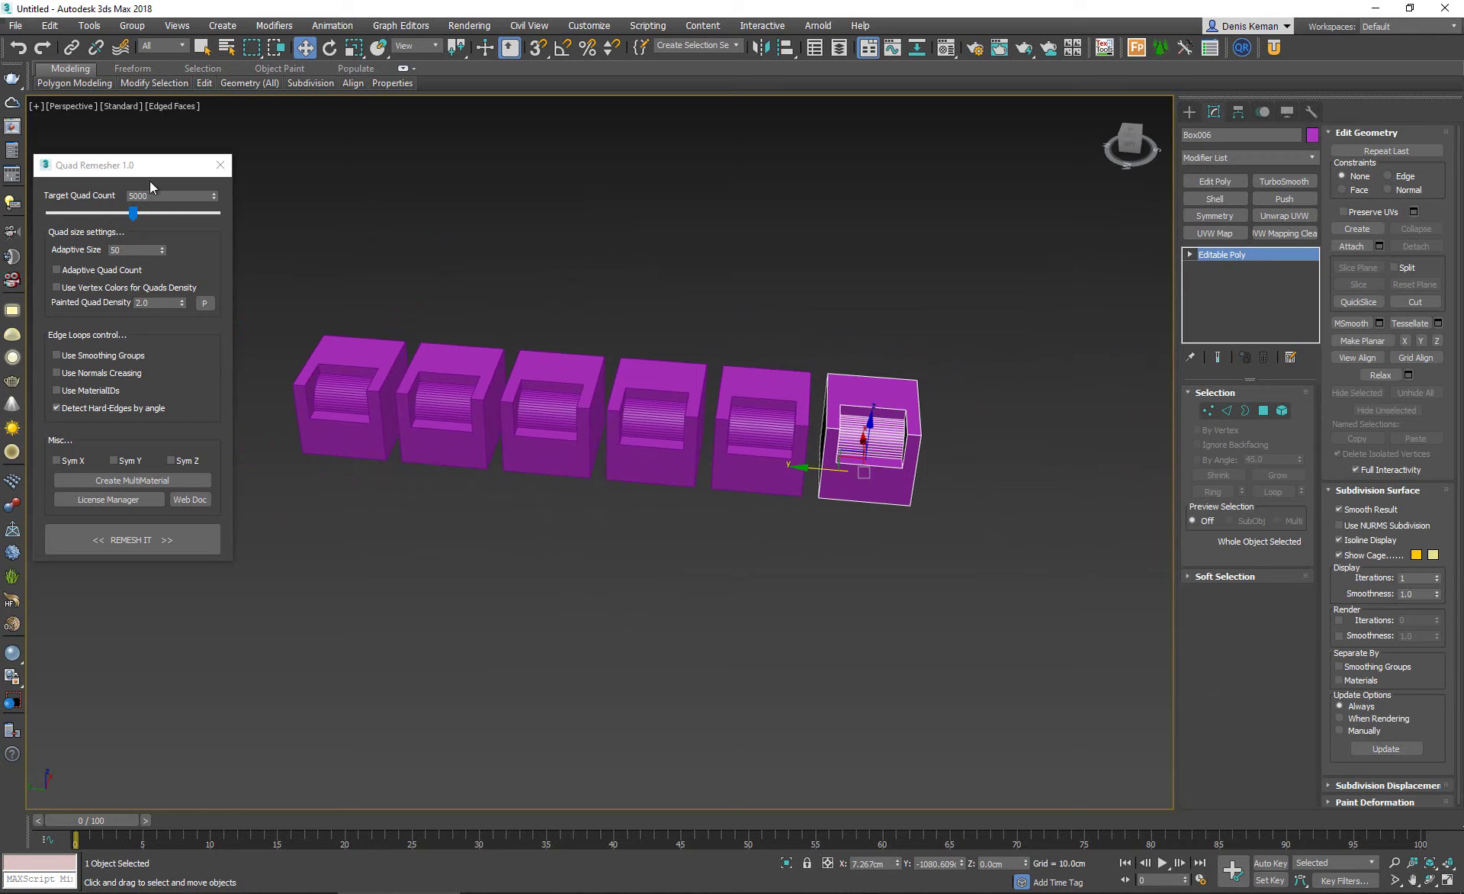
Select the second block in the row and set the target quad count to 500.
{"action": "left_click", "coordinate": [432, 422]}
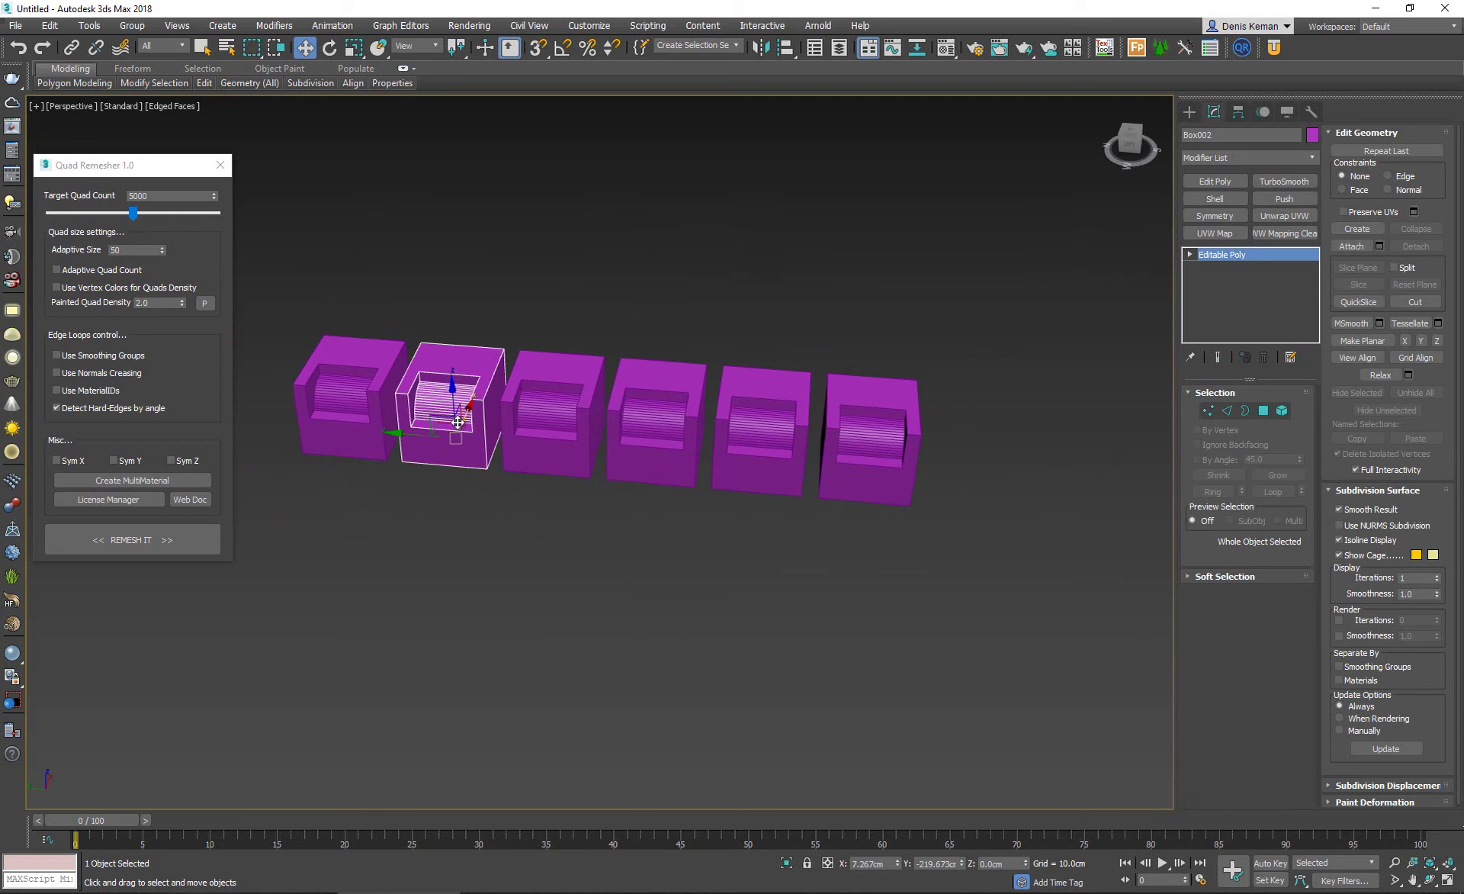
{"action": "scroll", "coordinate": [412, 416], "scroll_direction": "up", "scroll_amount": 3}
{"action": "scroll", "coordinate": [401, 350], "scroll_direction": "down", "scroll_amount": 3}
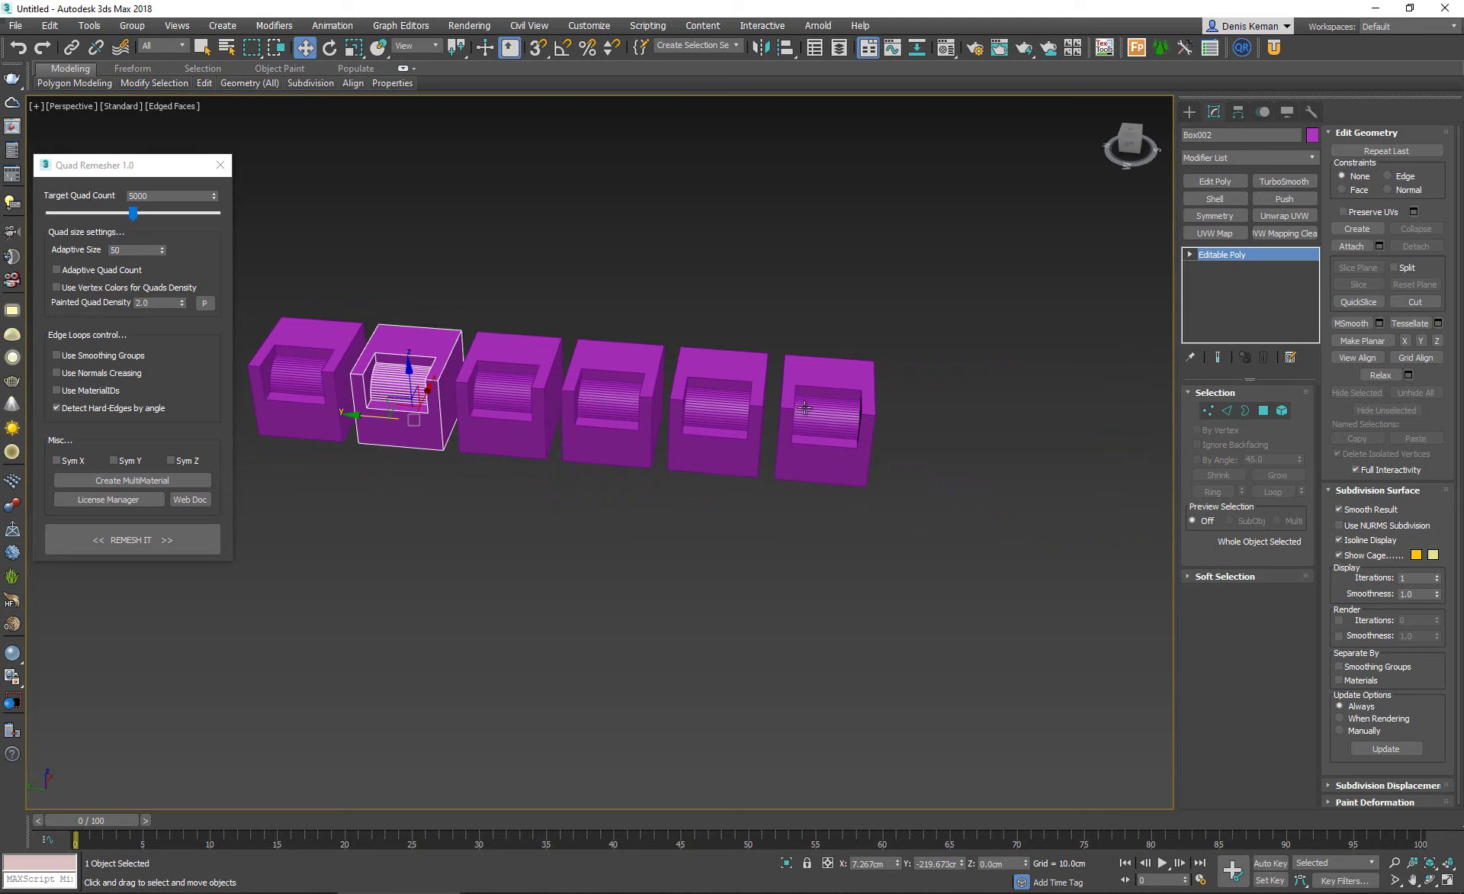
{"action": "scroll", "coordinate": [763, 412], "scroll_direction": "down", "scroll_amount": 1}
{"action": "scroll", "coordinate": [560, 421], "scroll_direction": "up", "scroll_amount": 5}
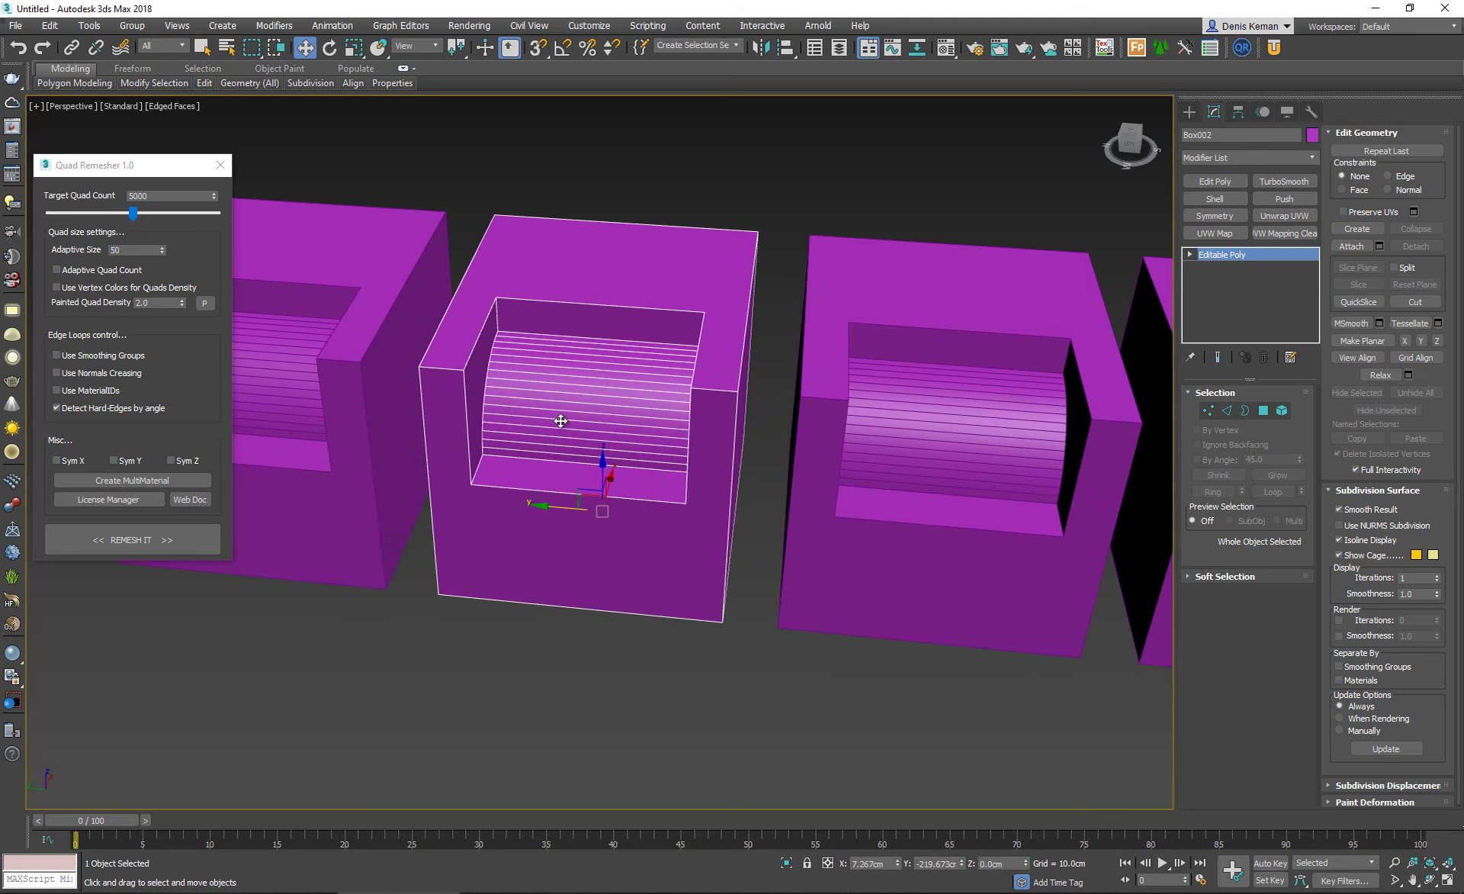
{"action": "mouse_move", "coordinate": [609, 436]}
{"action": "middle_mouse_down", "text": "alt"}
{"action": "mouse_move", "coordinate": [615, 415]}
{"action": "mouse_move", "coordinate": [587, 433]}
{"action": "middle_mouse_up", "text": "alt"}
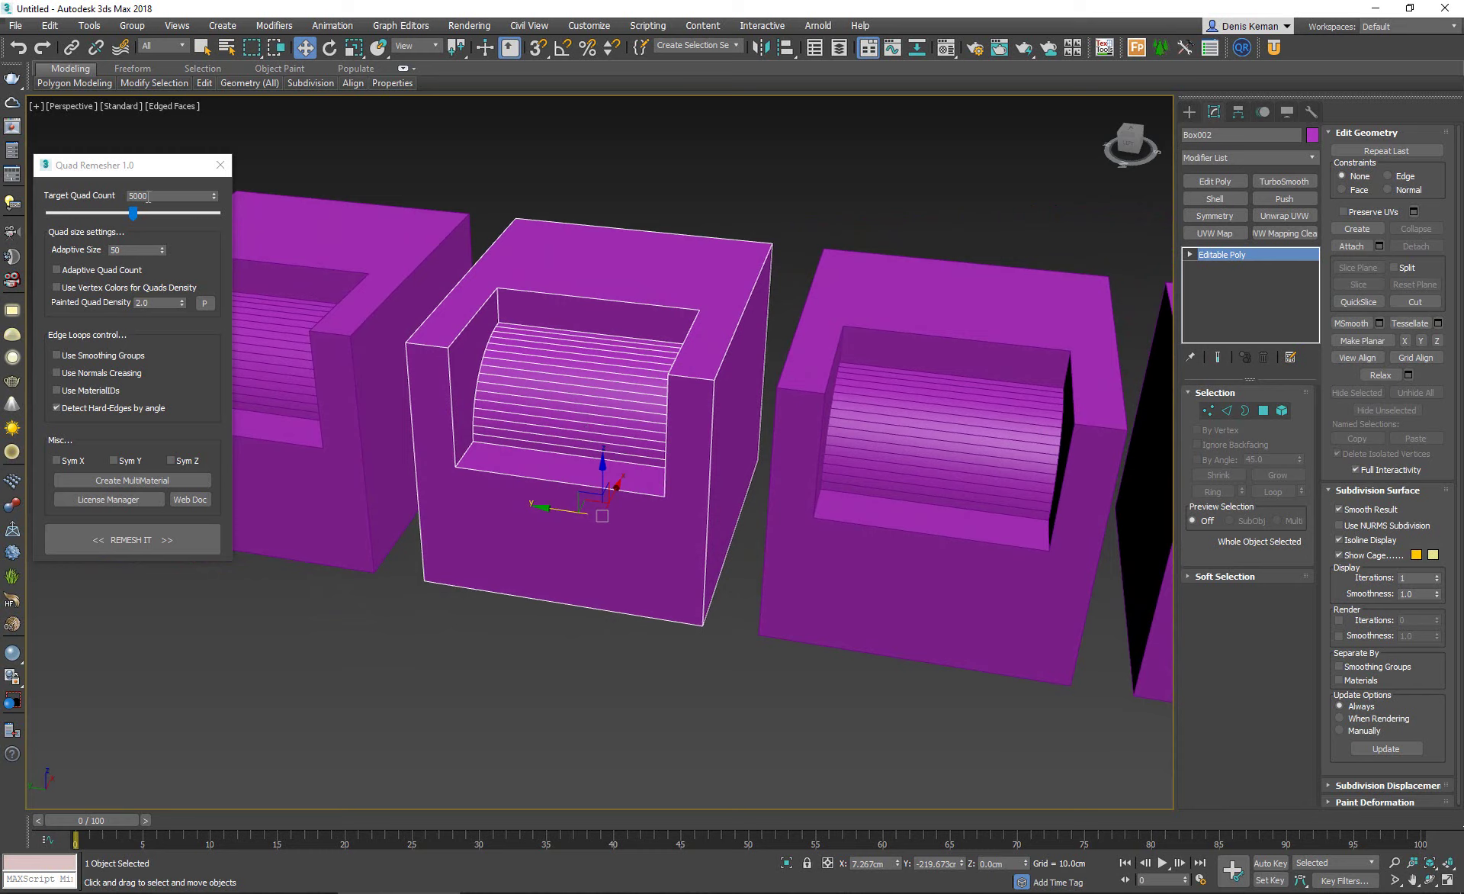
{"action": "left_click", "coordinate": [168, 196]}
{"action": "left_click_drag", "start_coordinate": [168, 196], "coordinate": [127, 186]}
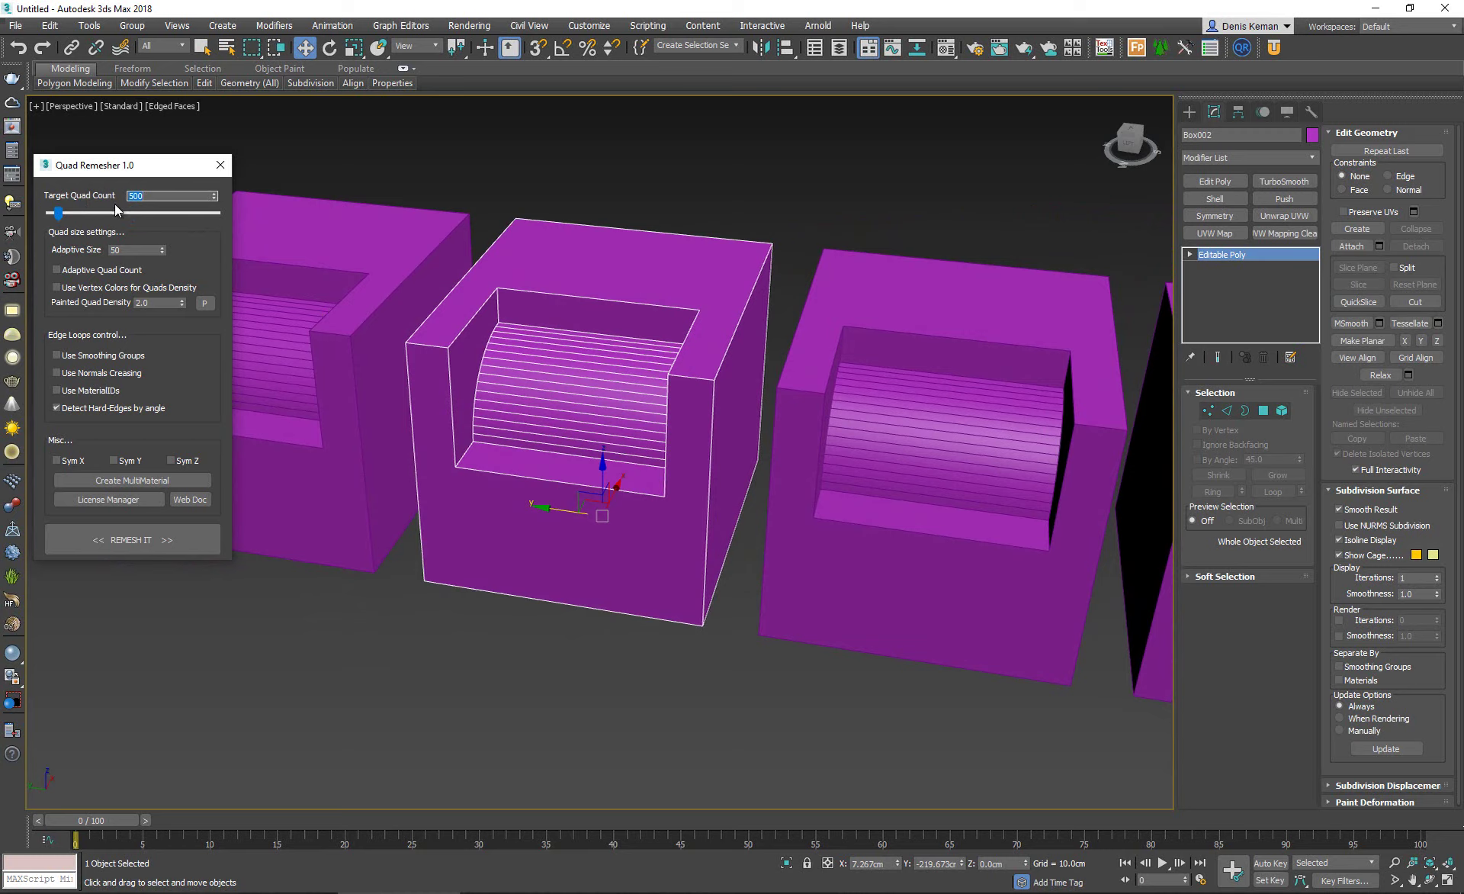
Set the viewport statistics to cover Total + Selection, show them in the active view, and close Quad Remesher.
{"action": "left_click", "coordinate": [35, 106]}
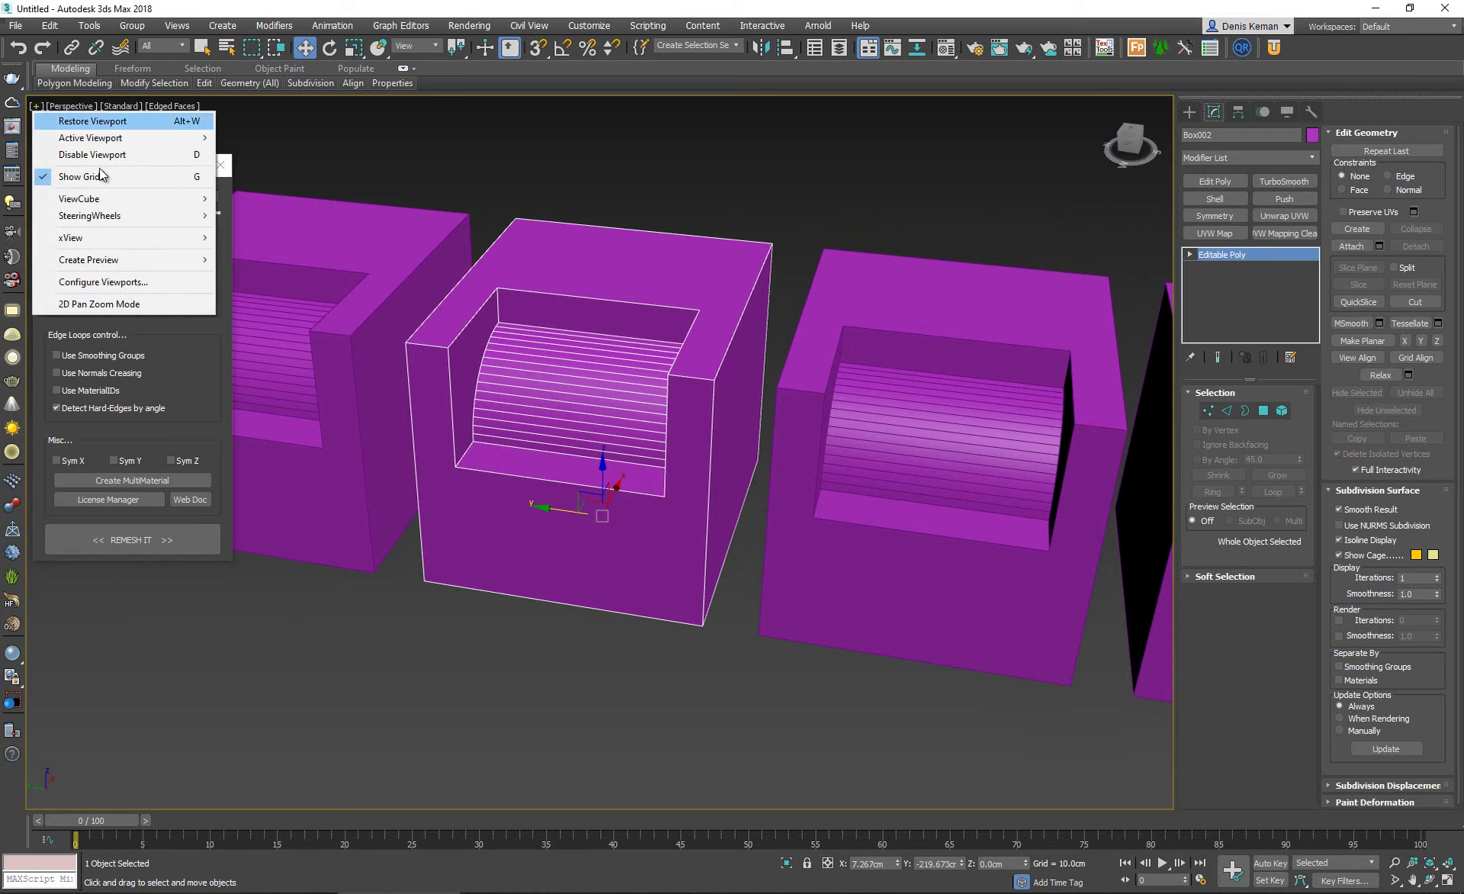
{"action": "left_click", "coordinate": [119, 281]}
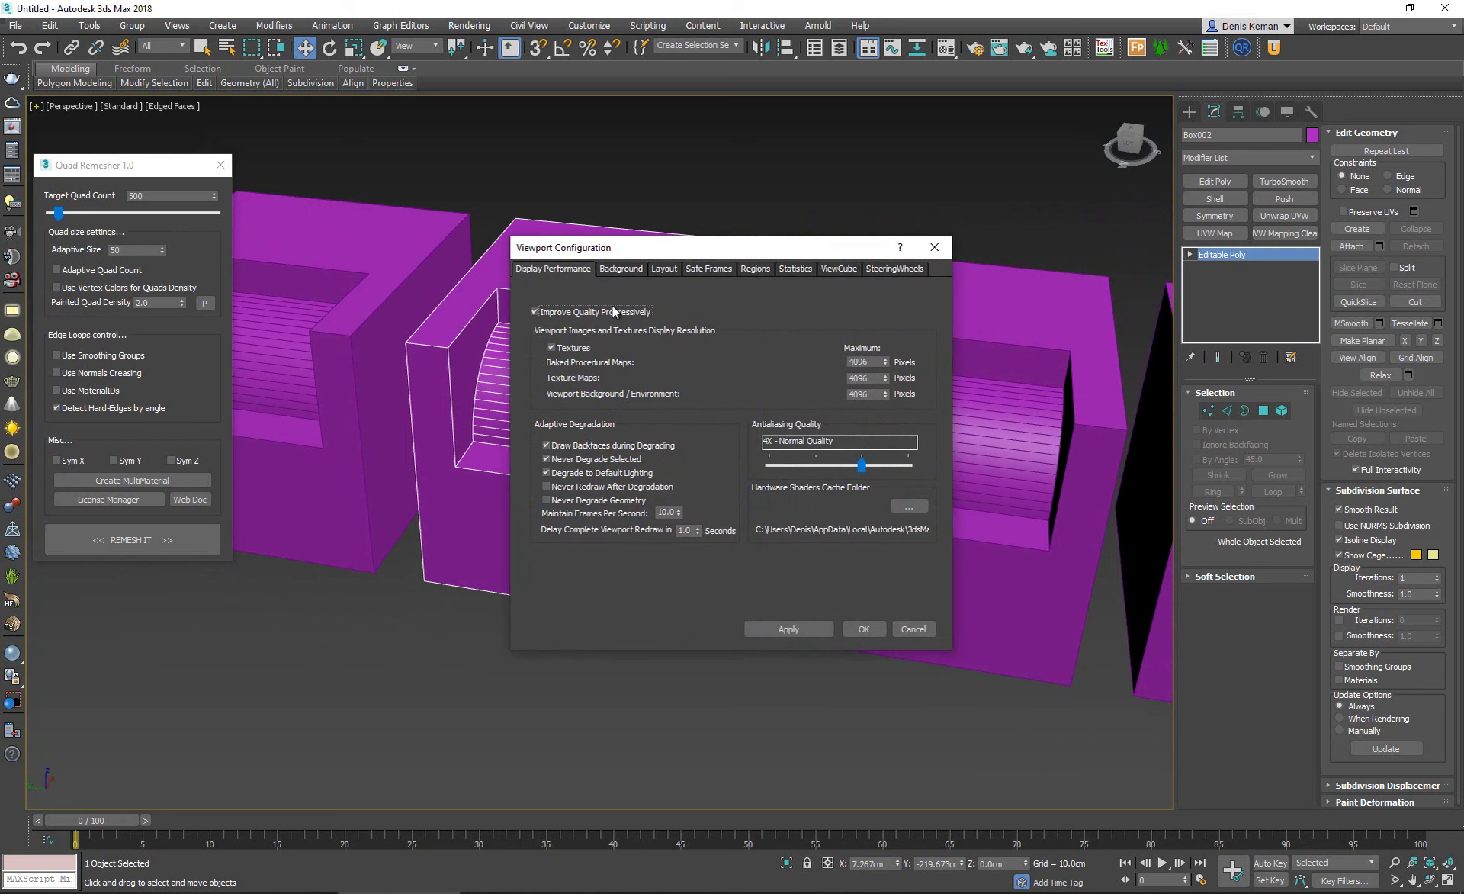
{"action": "left_click", "coordinate": [797, 270]}
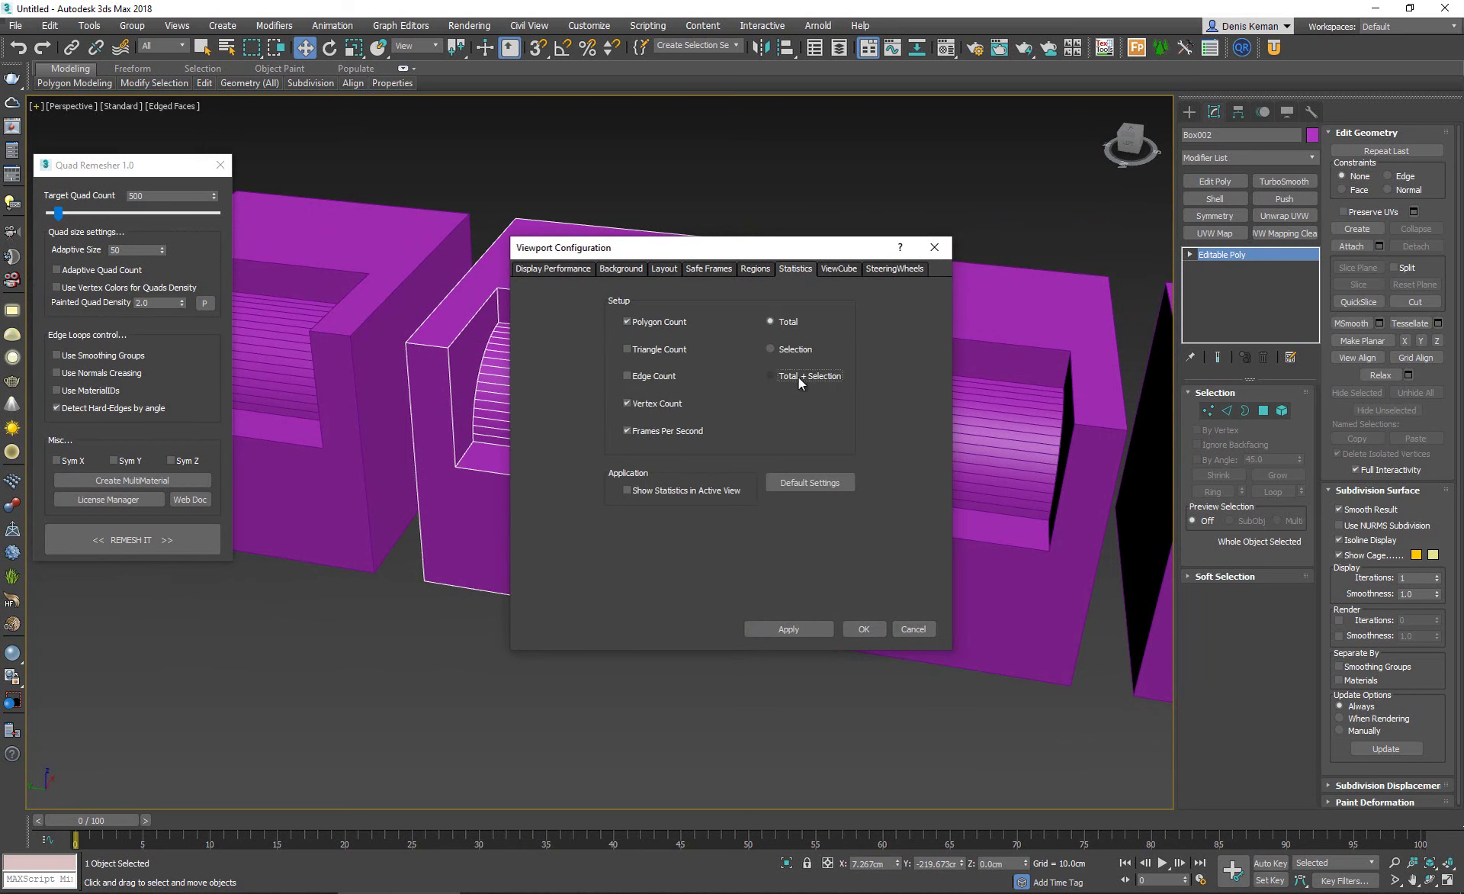
{"action": "left_click", "coordinate": [864, 630]}
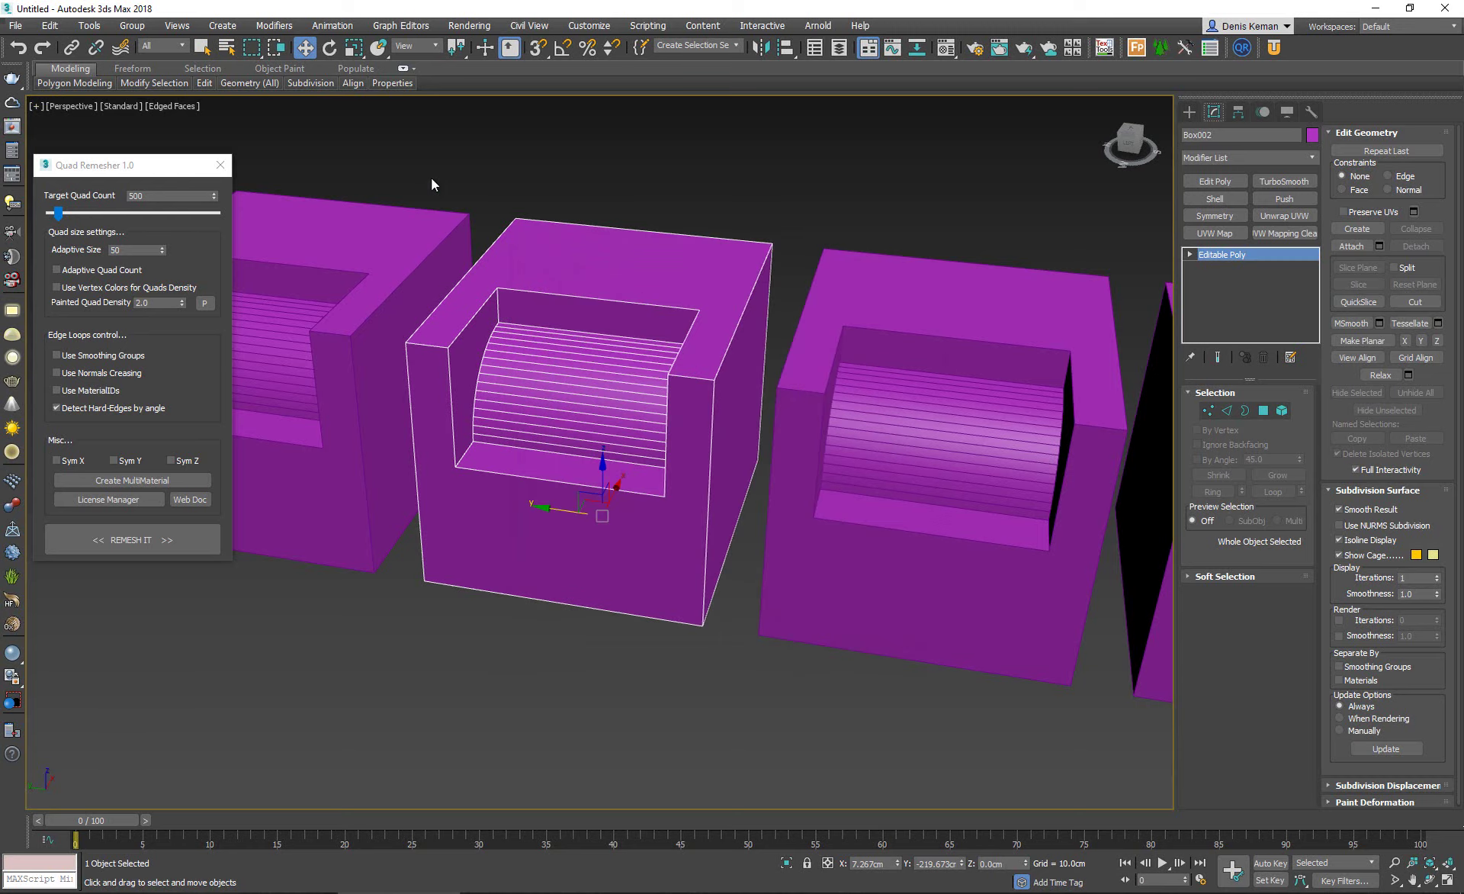
{"action": "left_click", "coordinate": [220, 166]}
{"action": "left_click", "coordinate": [134, 185]}
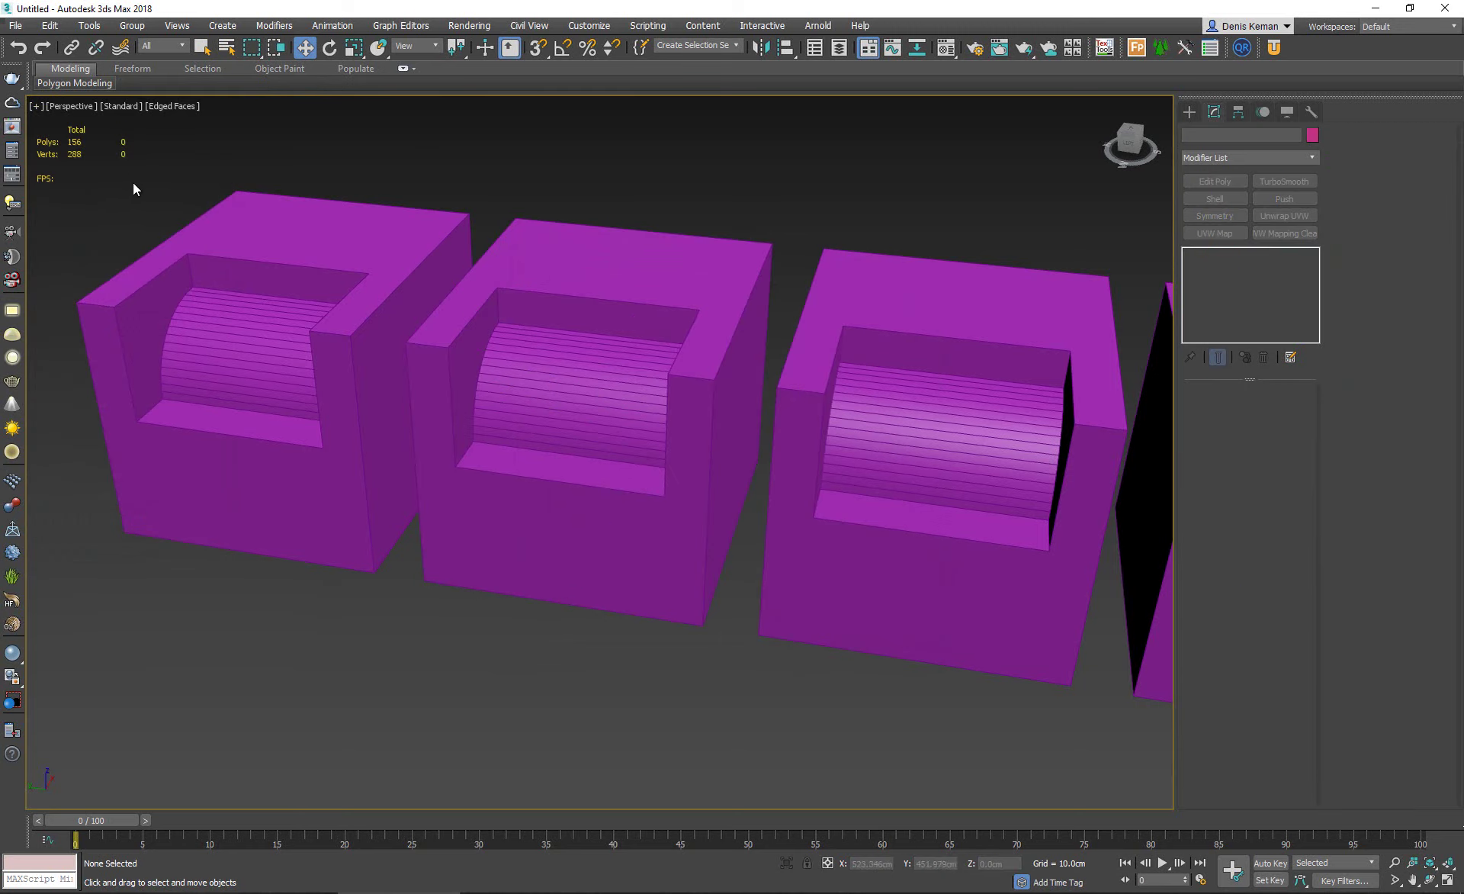
Reopen Quad Remesher clear of the blocks and remesh the second block with a target quad count of 500.
{"action": "scroll", "coordinate": [368, 321], "scroll_direction": "down", "scroll_amount": 6}
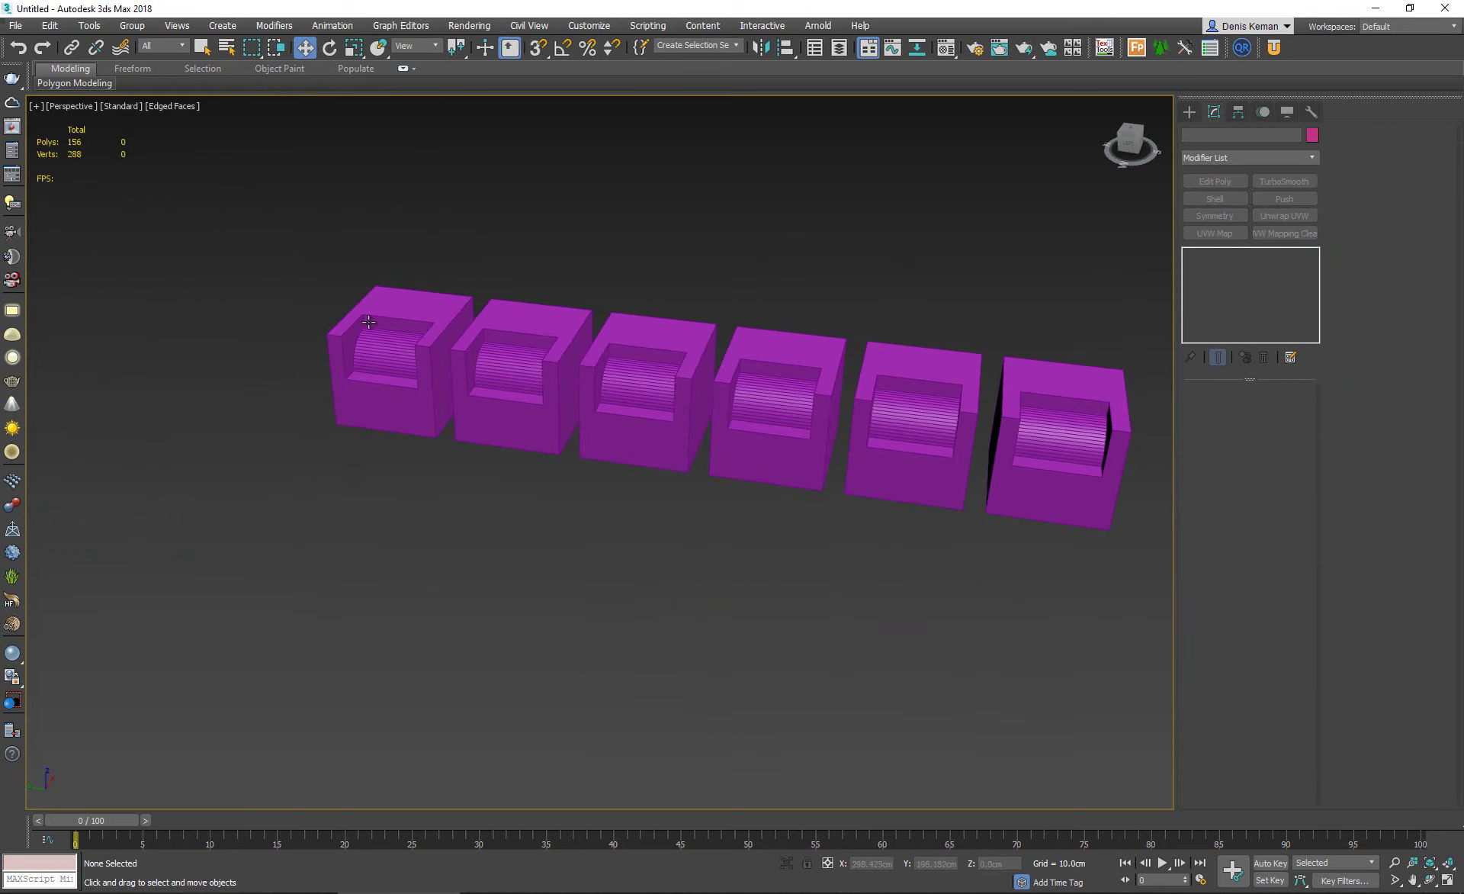
{"action": "scroll", "coordinate": [88, 163], "scroll_direction": "up", "scroll_amount": 5}
{"action": "scroll", "coordinate": [546, 369], "scroll_direction": "down", "scroll_amount": 5}
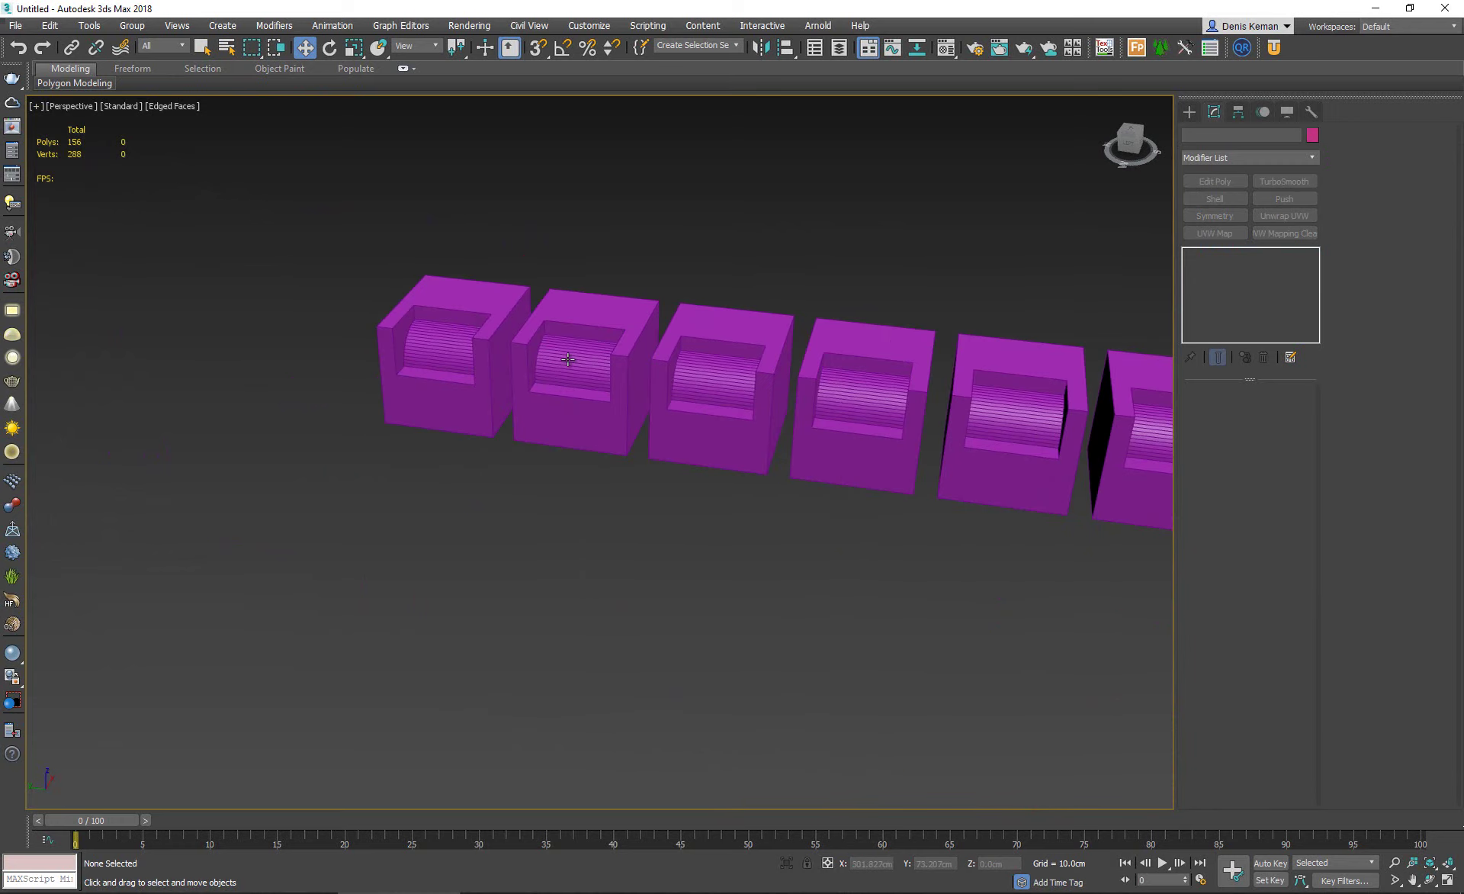
{"action": "left_click", "coordinate": [593, 381]}
{"action": "scroll", "coordinate": [588, 376], "scroll_direction": "up", "scroll_amount": 2}
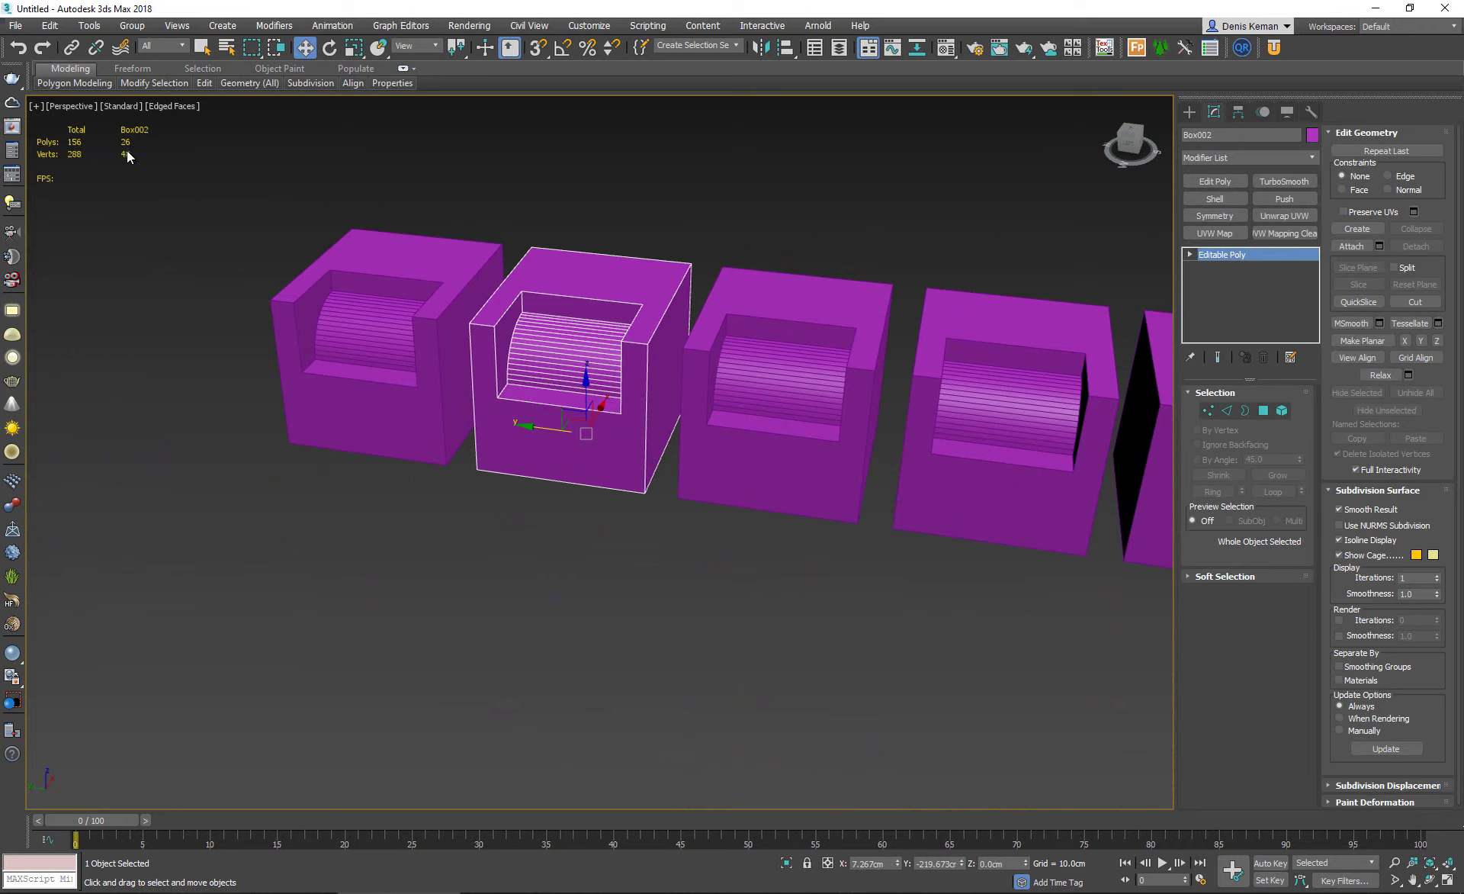
{"action": "left_click", "coordinate": [1243, 48]}
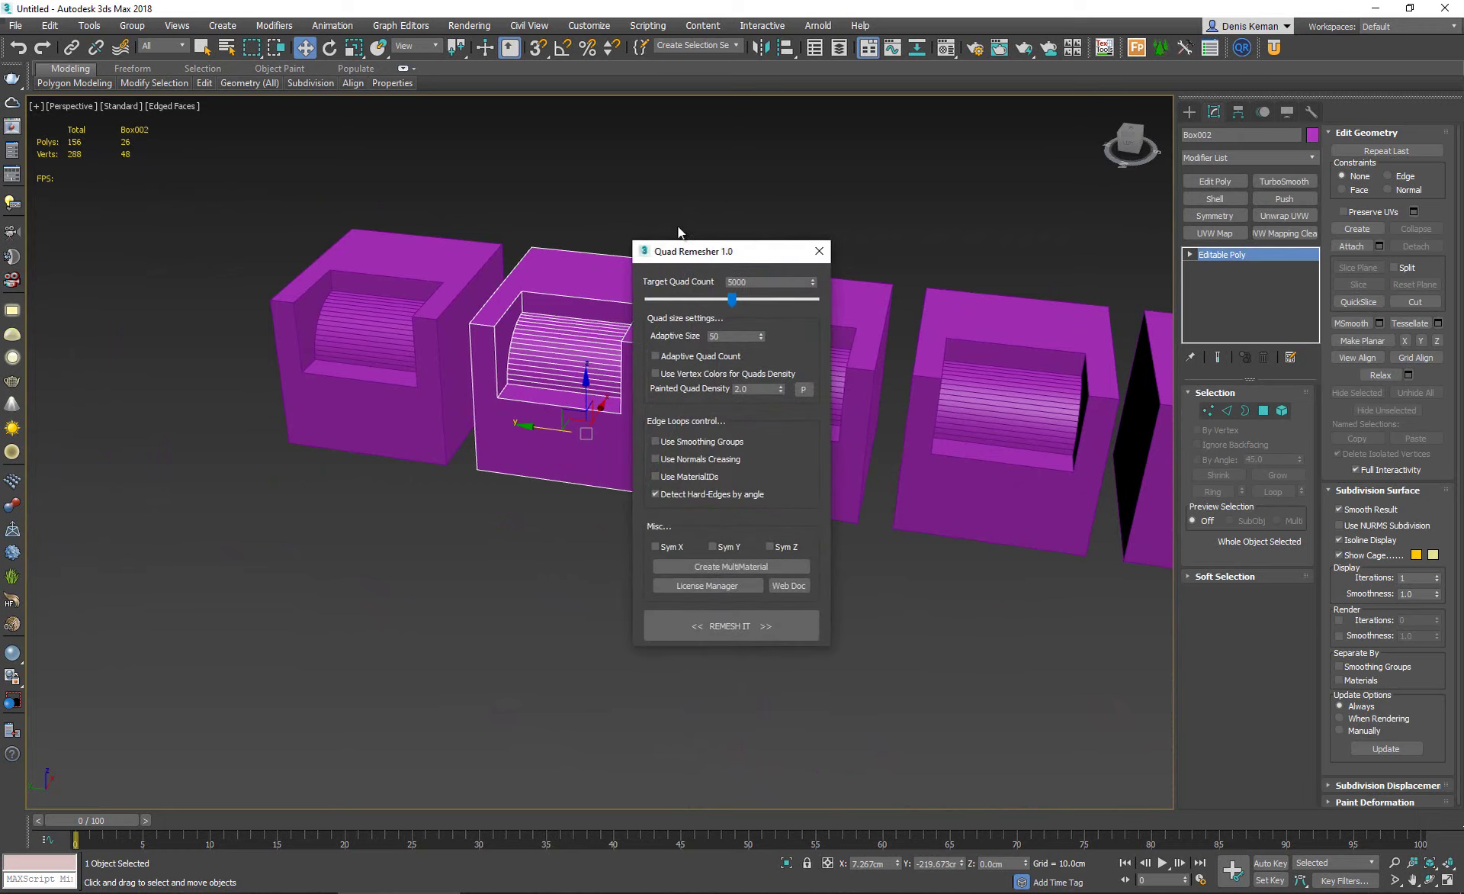
{"action": "left_click_drag", "start_coordinate": [696, 254], "coordinate": [109, 227]}
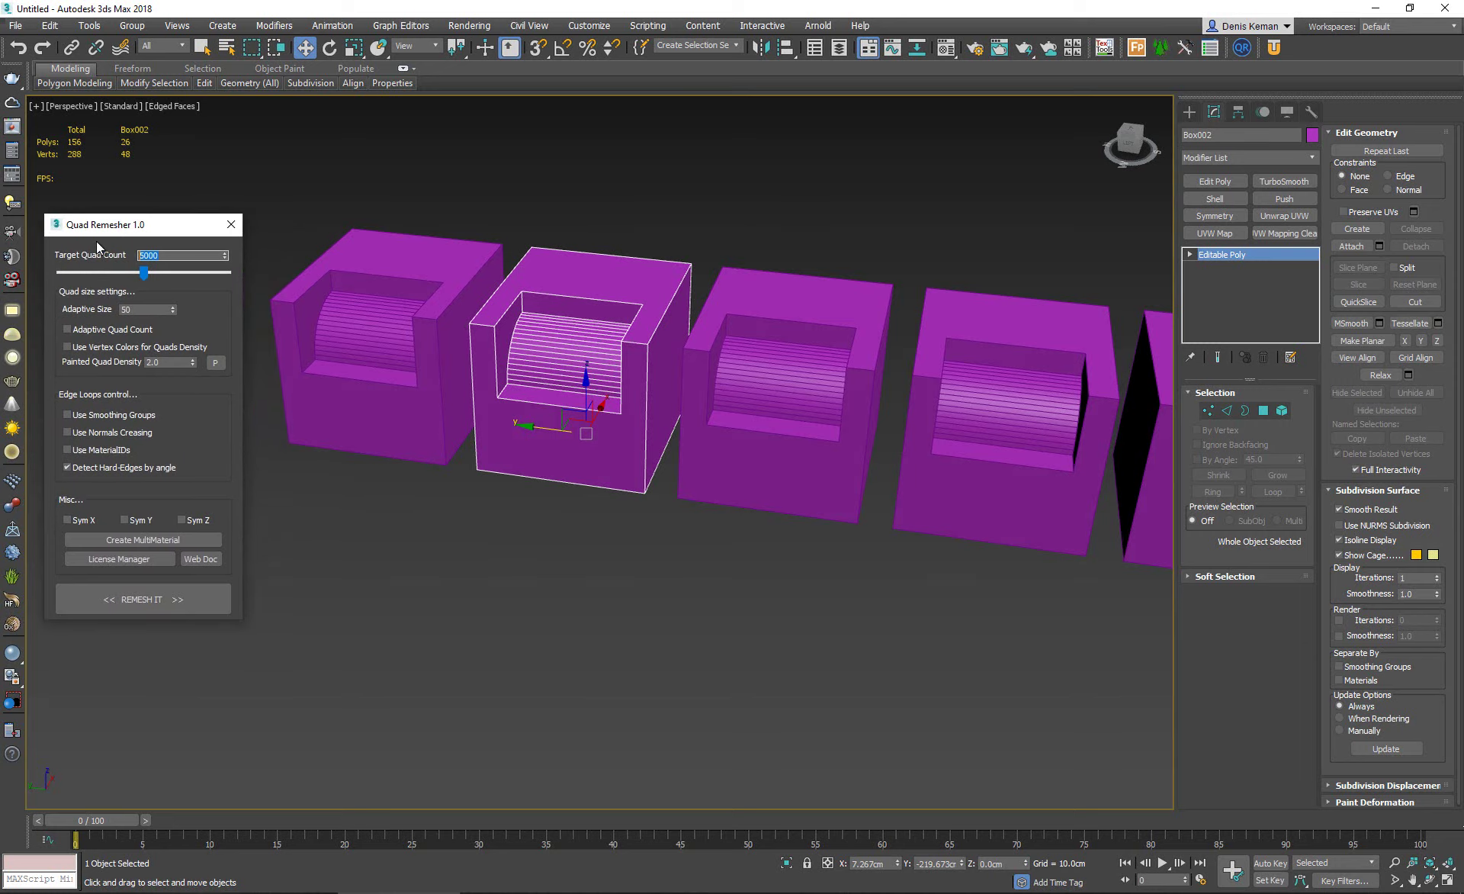
{"action": "type", "text": "500"}
{"action": "key", "text": "Return"}
{"action": "middle_click_drag", "start_coordinate": [299, 341], "coordinate": [229, 374], "text": "alt"}
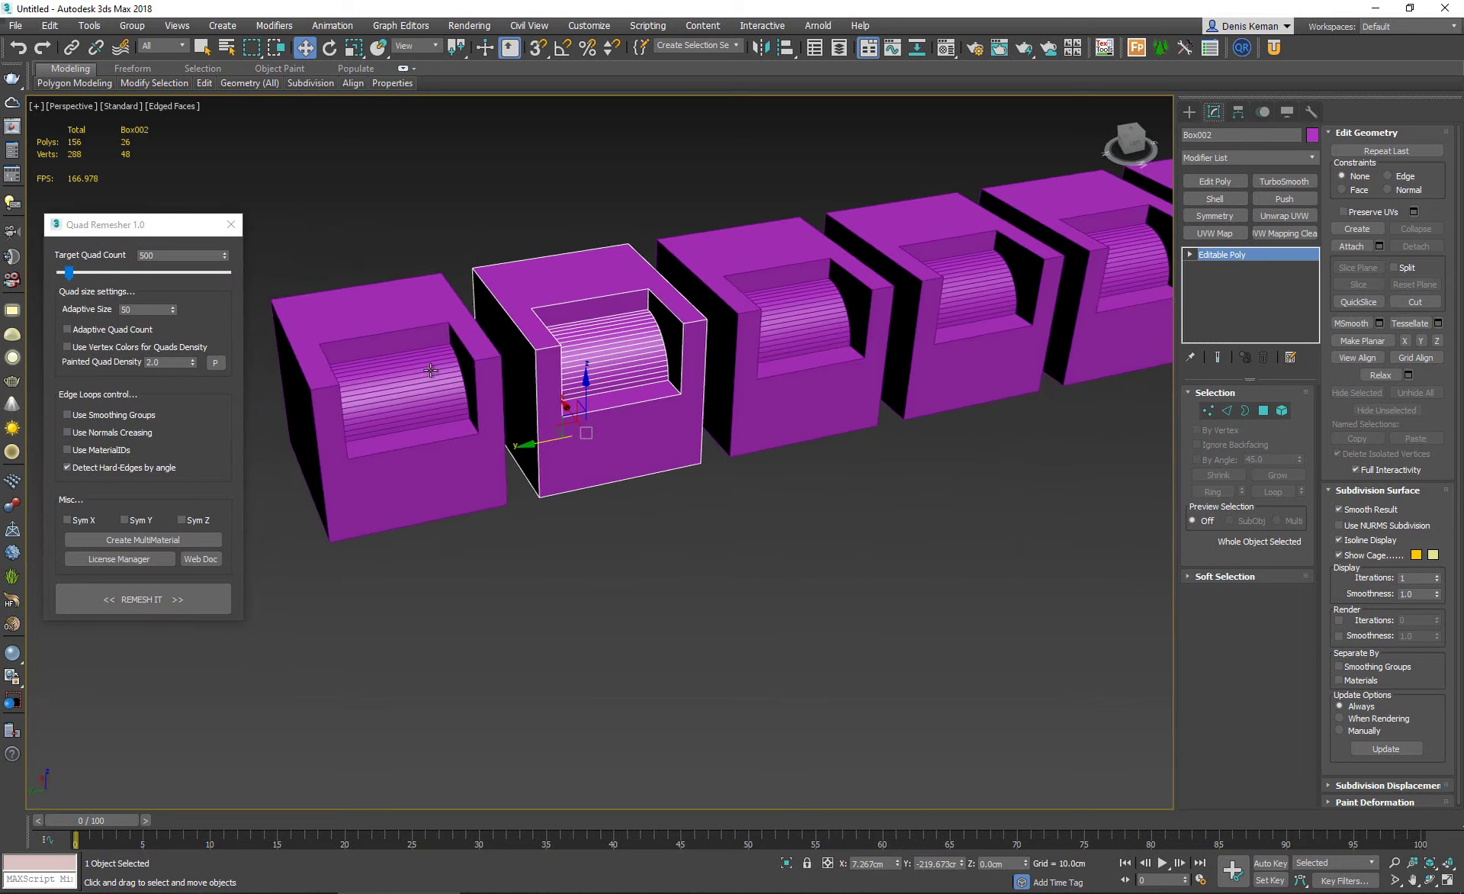
{"action": "left_click", "coordinate": [149, 606]}
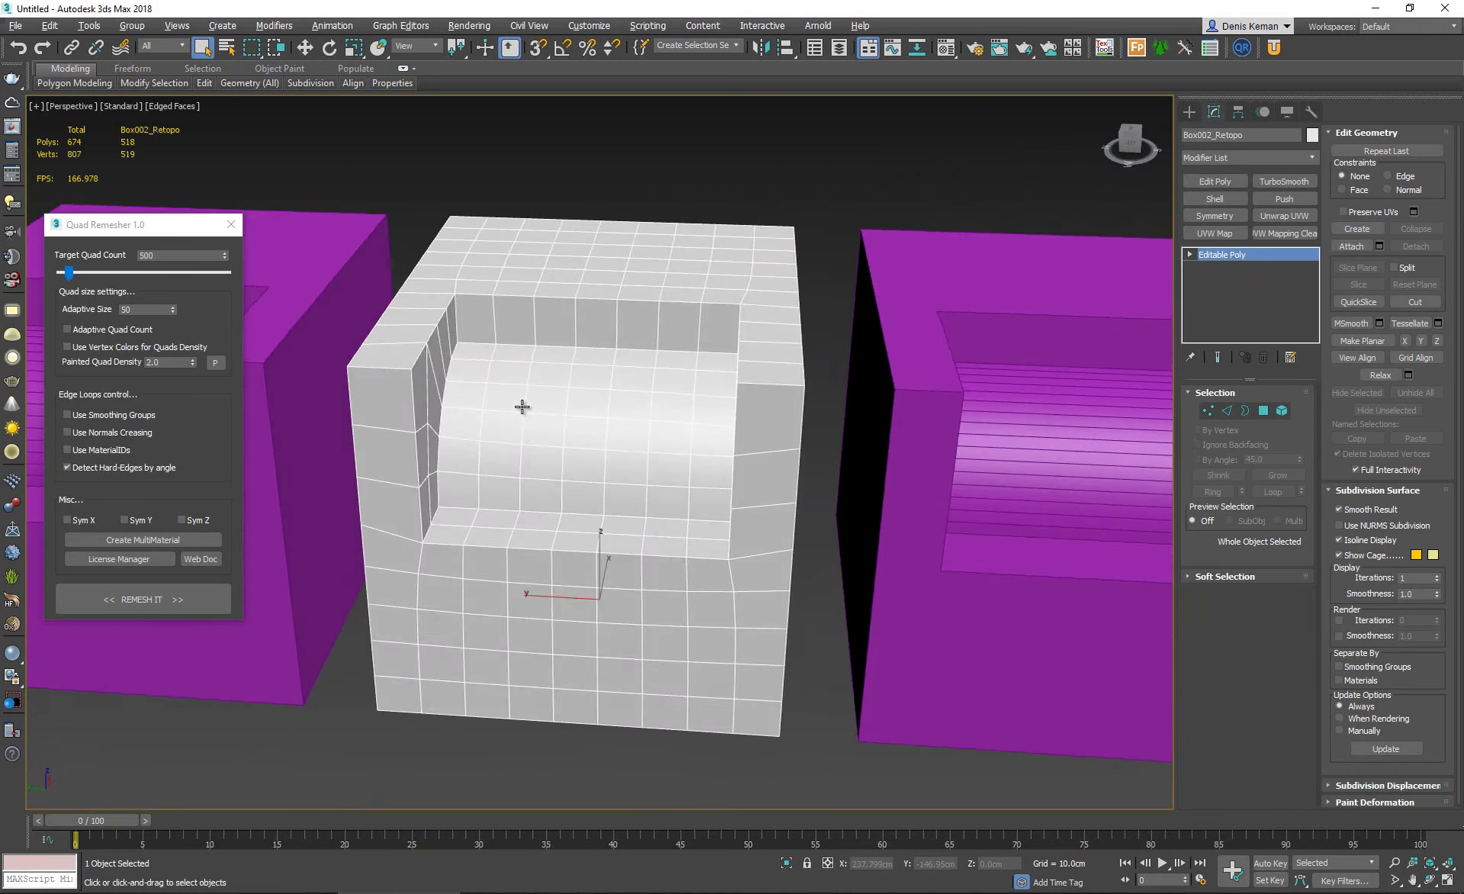
Examine the remeshed block in isolation from several angles, with and without its edges, and end the isolation.
{"action": "middle_click_drag", "start_coordinate": [522, 406], "coordinate": [574, 459], "text": "alt"}
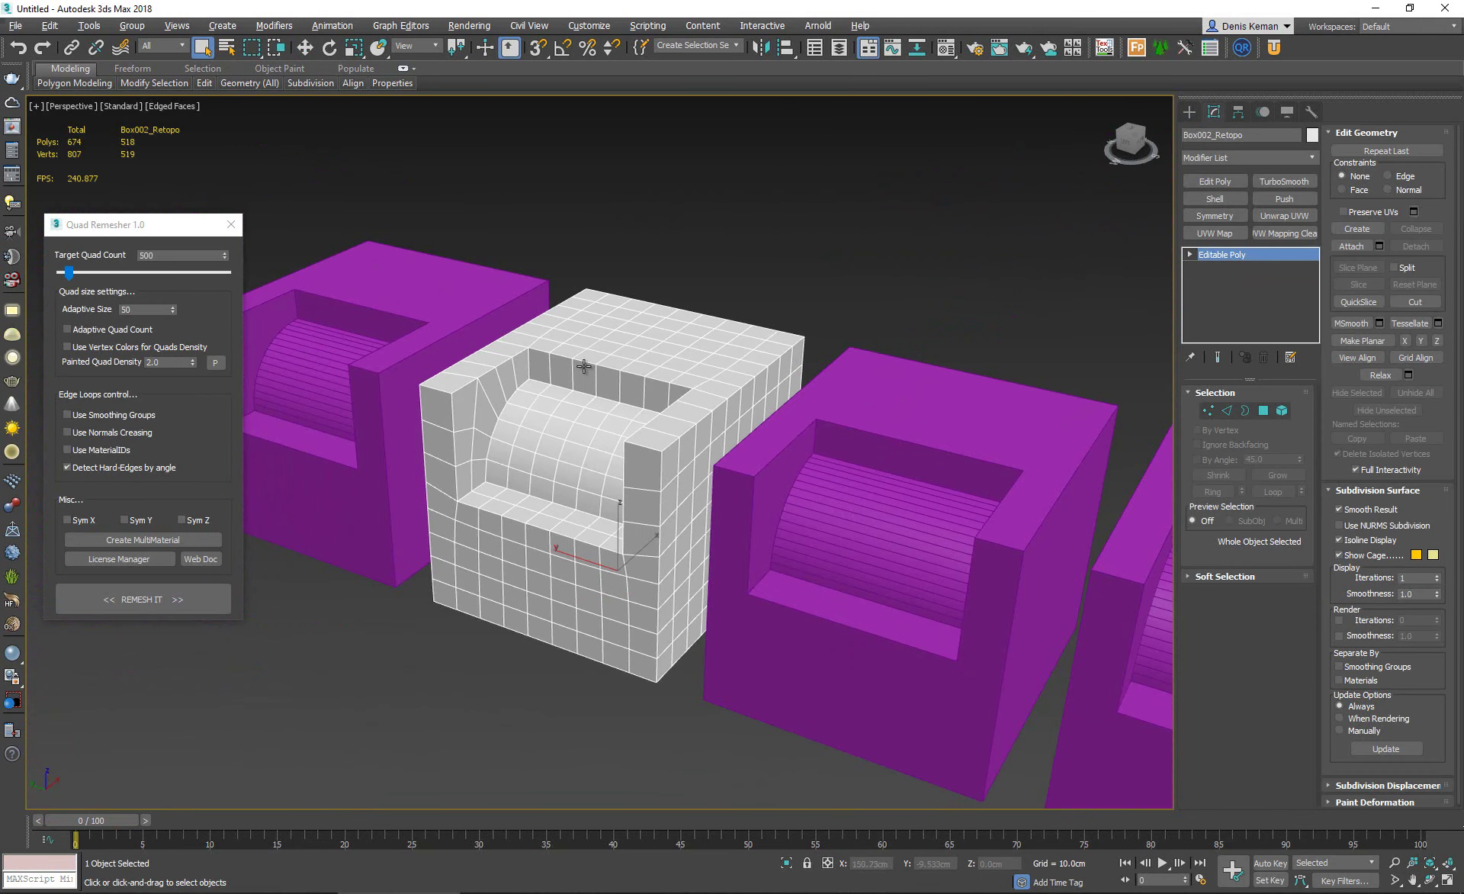
{"action": "left_click_drag", "start_coordinate": [109, 235], "coordinate": [118, 271]}
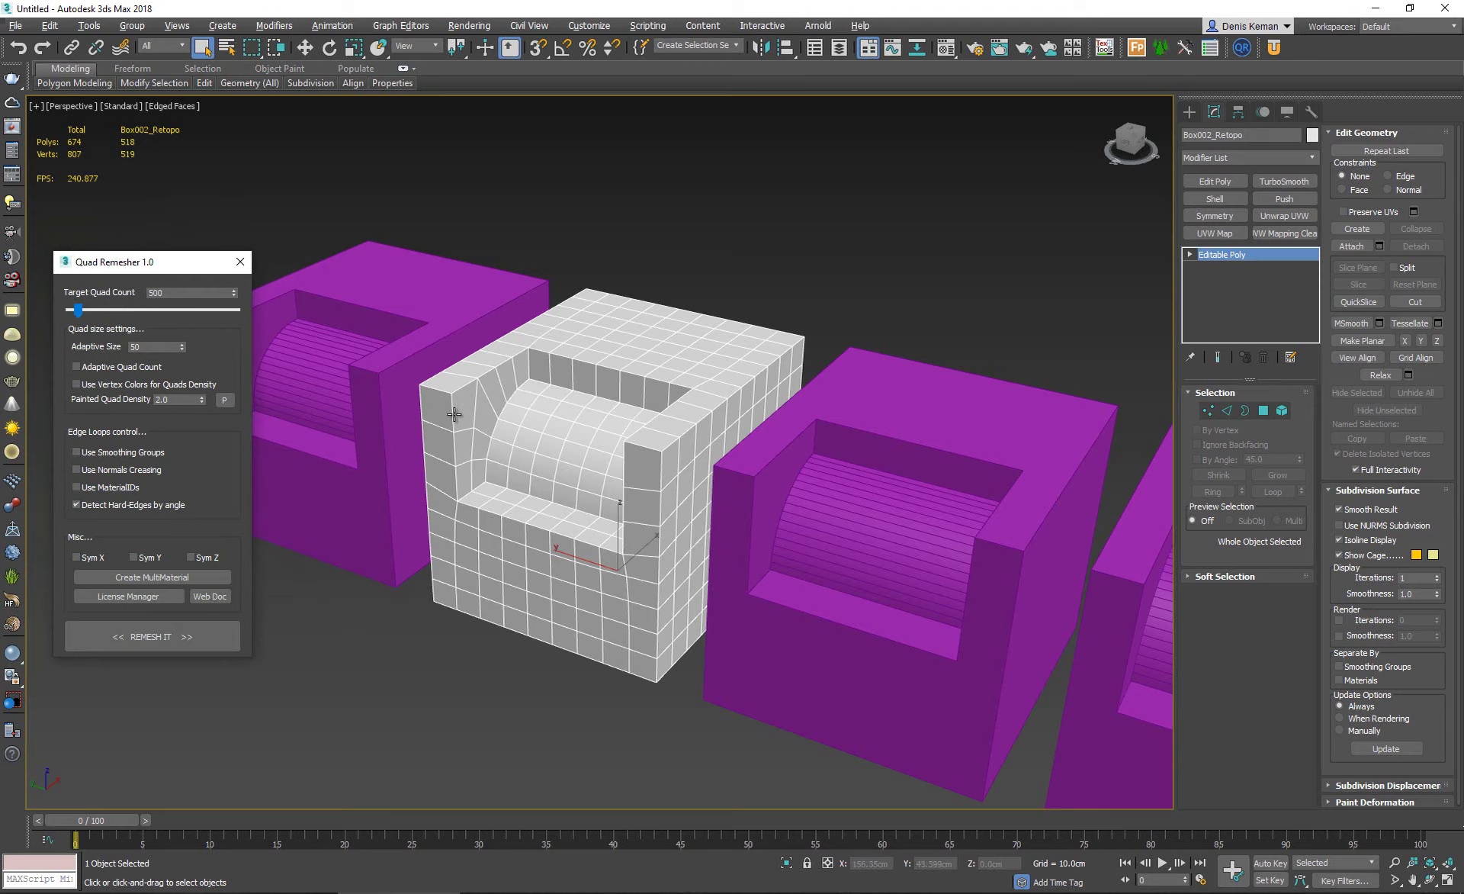
{"action": "middle_click_drag", "start_coordinate": [454, 414], "coordinate": [465, 410], "text": "alt"}
{"action": "key", "text": "alt+q"}
{"action": "middle_click_drag", "start_coordinate": [614, 436], "coordinate": [729, 422], "text": "alt"}
{"action": "middle_click_drag", "start_coordinate": [723, 422], "coordinate": [573, 437], "text": "alt"}
{"action": "key", "text": "F4"}
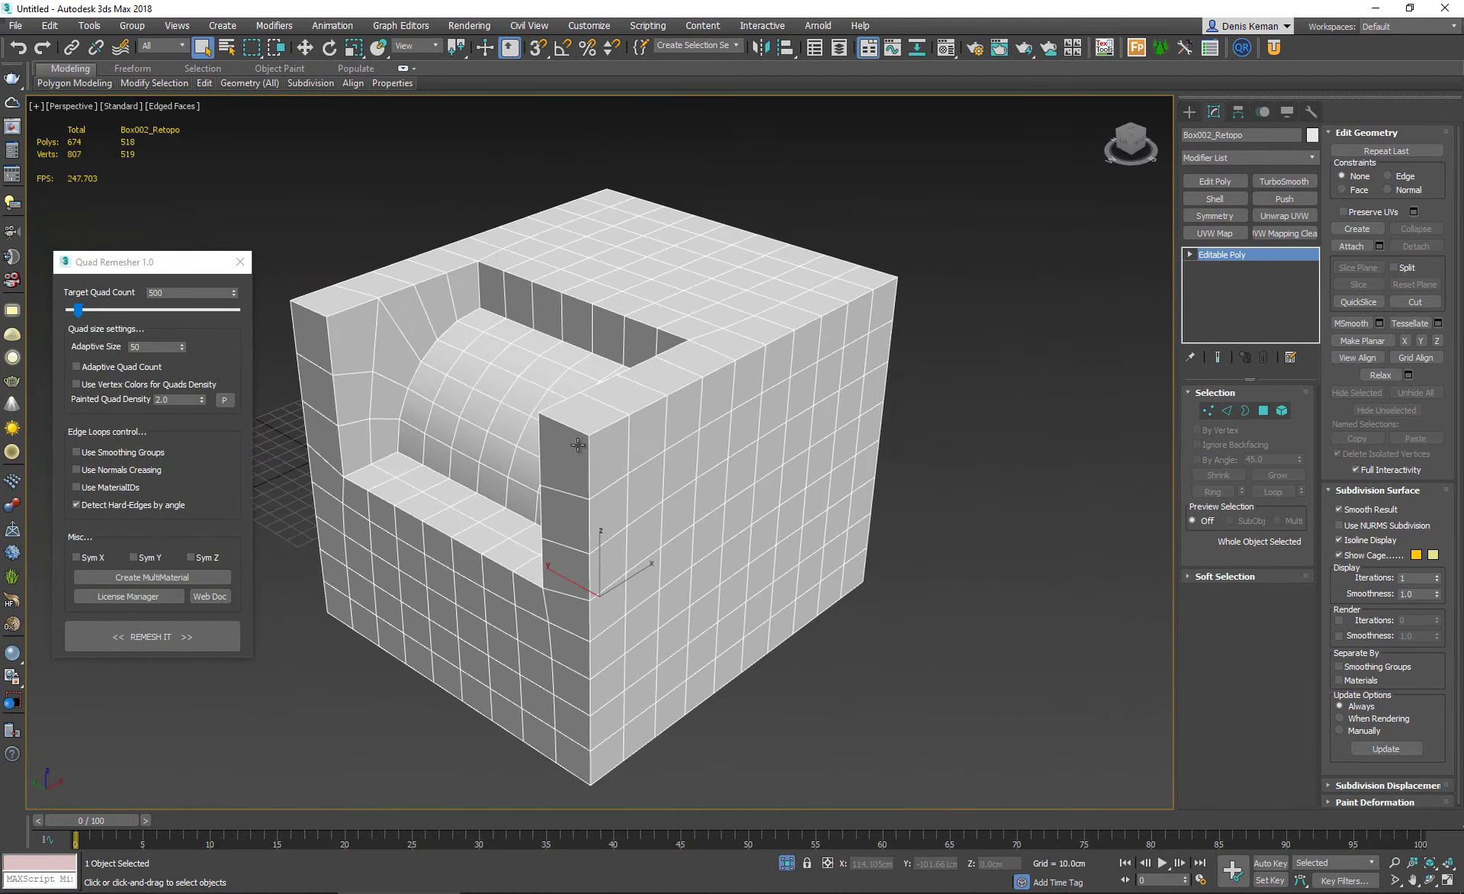
{"action": "mouse_move", "coordinate": [598, 478]}
{"action": "middle_mouse_down", "text": "alt"}
{"action": "mouse_move", "coordinate": [725, 462]}
{"action": "mouse_move", "coordinate": [709, 442]}
{"action": "mouse_move", "coordinate": [618, 435]}
{"action": "mouse_move", "coordinate": [603, 457]}
{"action": "mouse_move", "coordinate": [657, 504]}
{"action": "mouse_move", "coordinate": [761, 527]}
{"action": "mouse_move", "coordinate": [843, 469]}
{"action": "mouse_move", "coordinate": [654, 461]}
{"action": "middle_mouse_up", "text": "alt"}
{"action": "key", "text": "F4"}
{"action": "key", "text": "F4"}
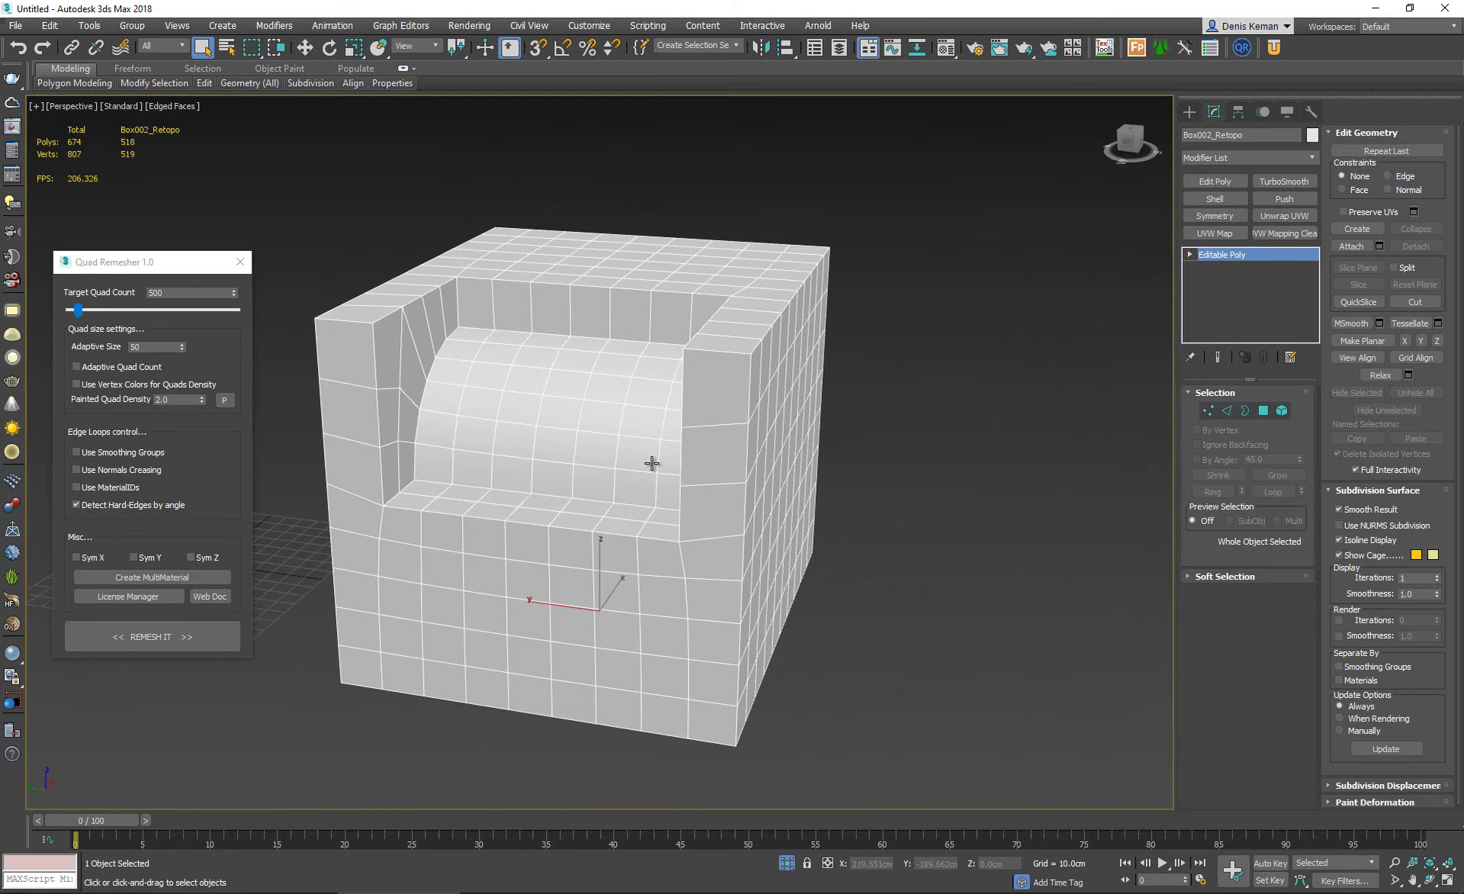
{"action": "right_click", "coordinate": [657, 467]}
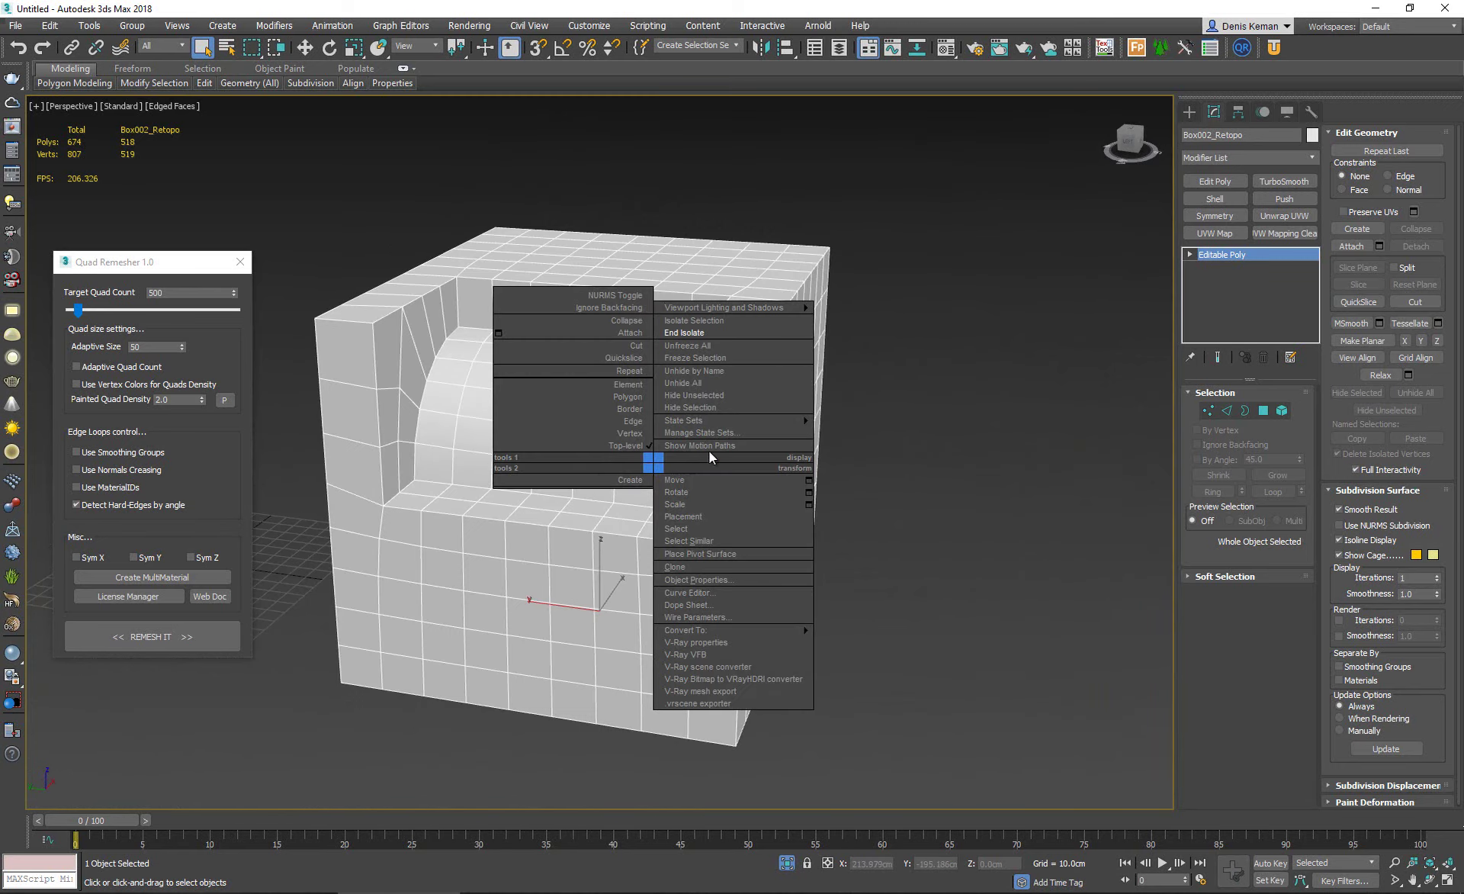
{"action": "left_click", "coordinate": [725, 337]}
Compare the quad layout on the two inner side walls of the remeshed block's notch, beside the cylinder ends.
{"action": "middle_click_drag", "start_coordinate": [695, 400], "coordinate": [650, 378]}
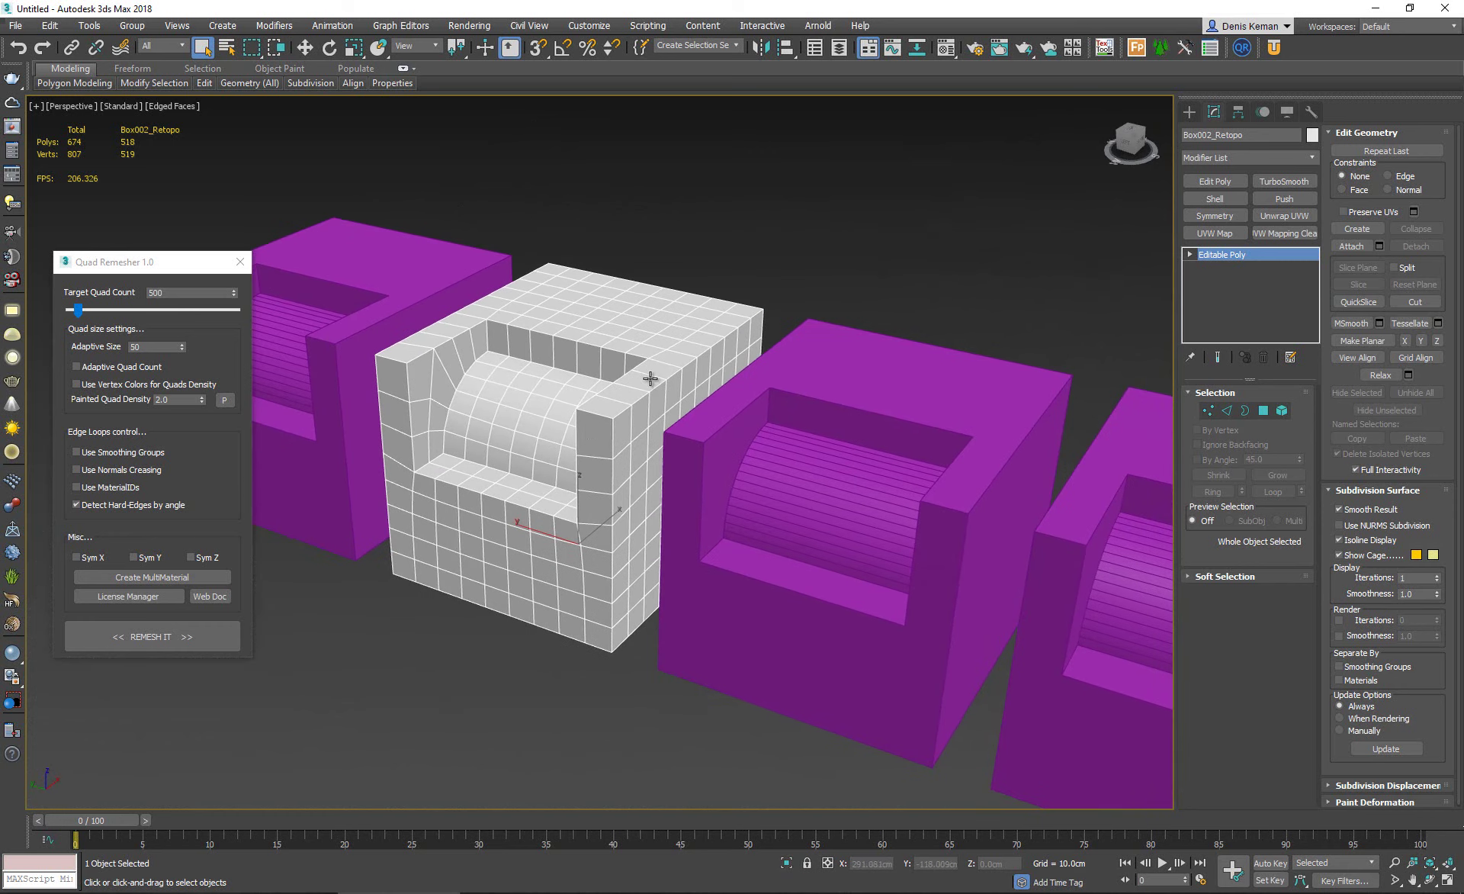
{"action": "scroll", "coordinate": [557, 431], "scroll_direction": "up", "scroll_amount": 5}
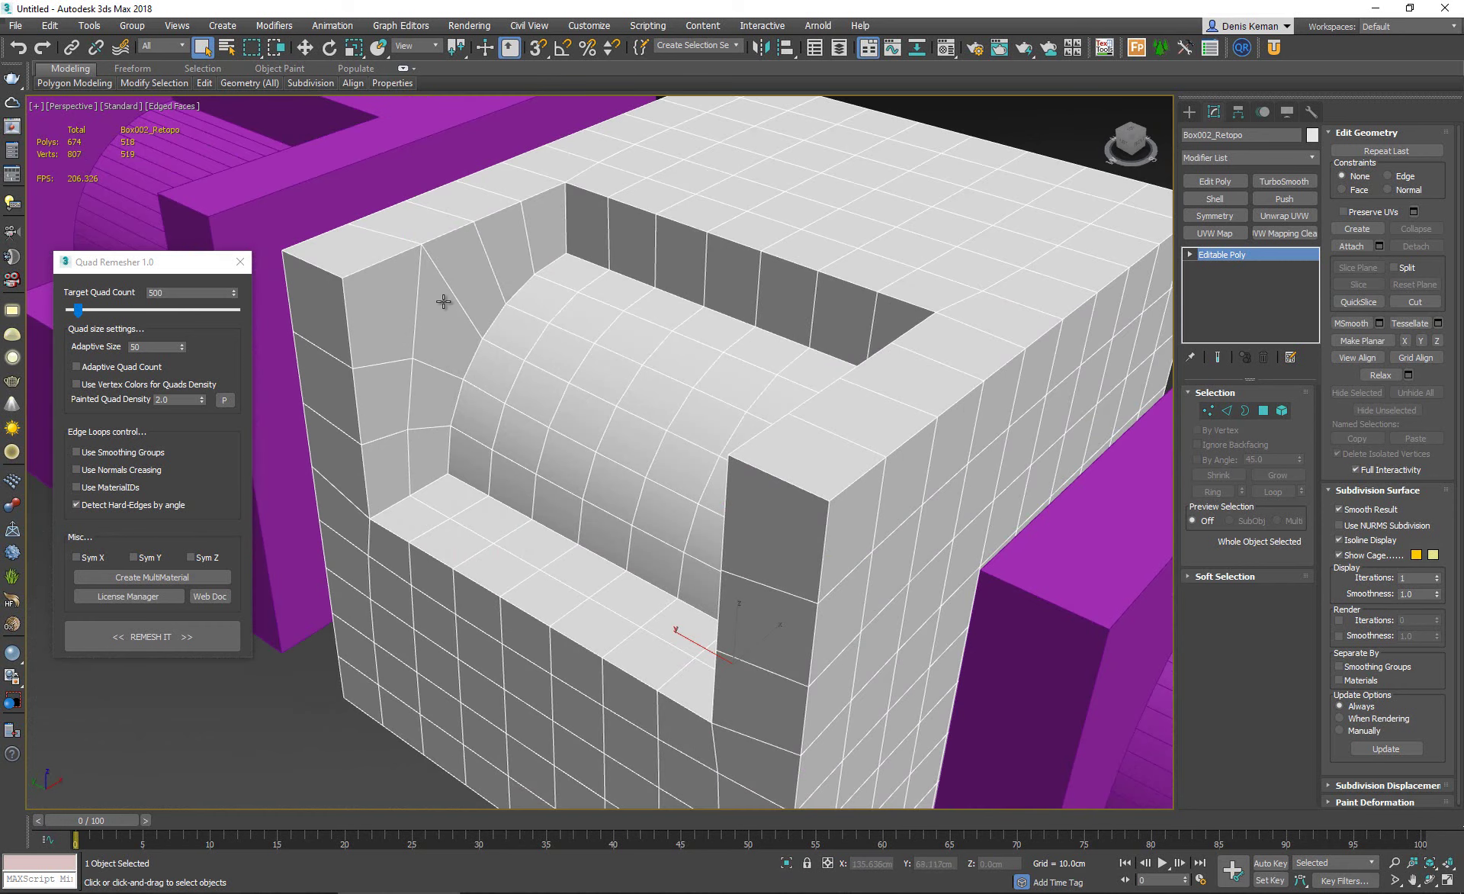
{"action": "middle_click_drag", "start_coordinate": [443, 302], "coordinate": [922, 355], "text": "alt"}
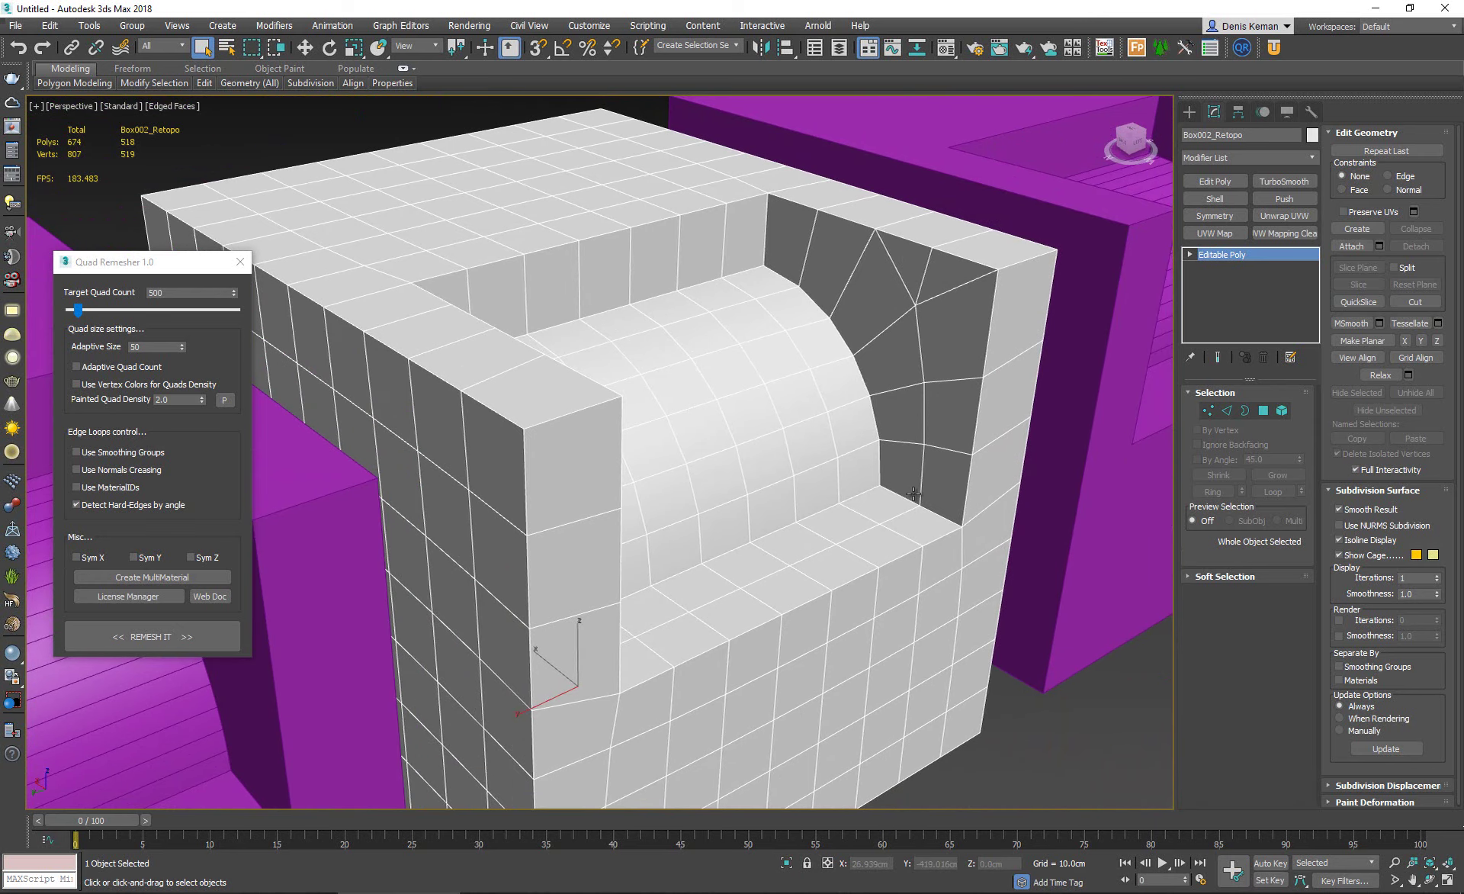
{"action": "middle_click_drag", "start_coordinate": [849, 289], "coordinate": [650, 393], "text": "alt"}
{"action": "scroll", "coordinate": [785, 370], "scroll_direction": "down", "scroll_amount": 5}
{"action": "scroll", "coordinate": [510, 409], "scroll_direction": "up", "scroll_amount": 6}
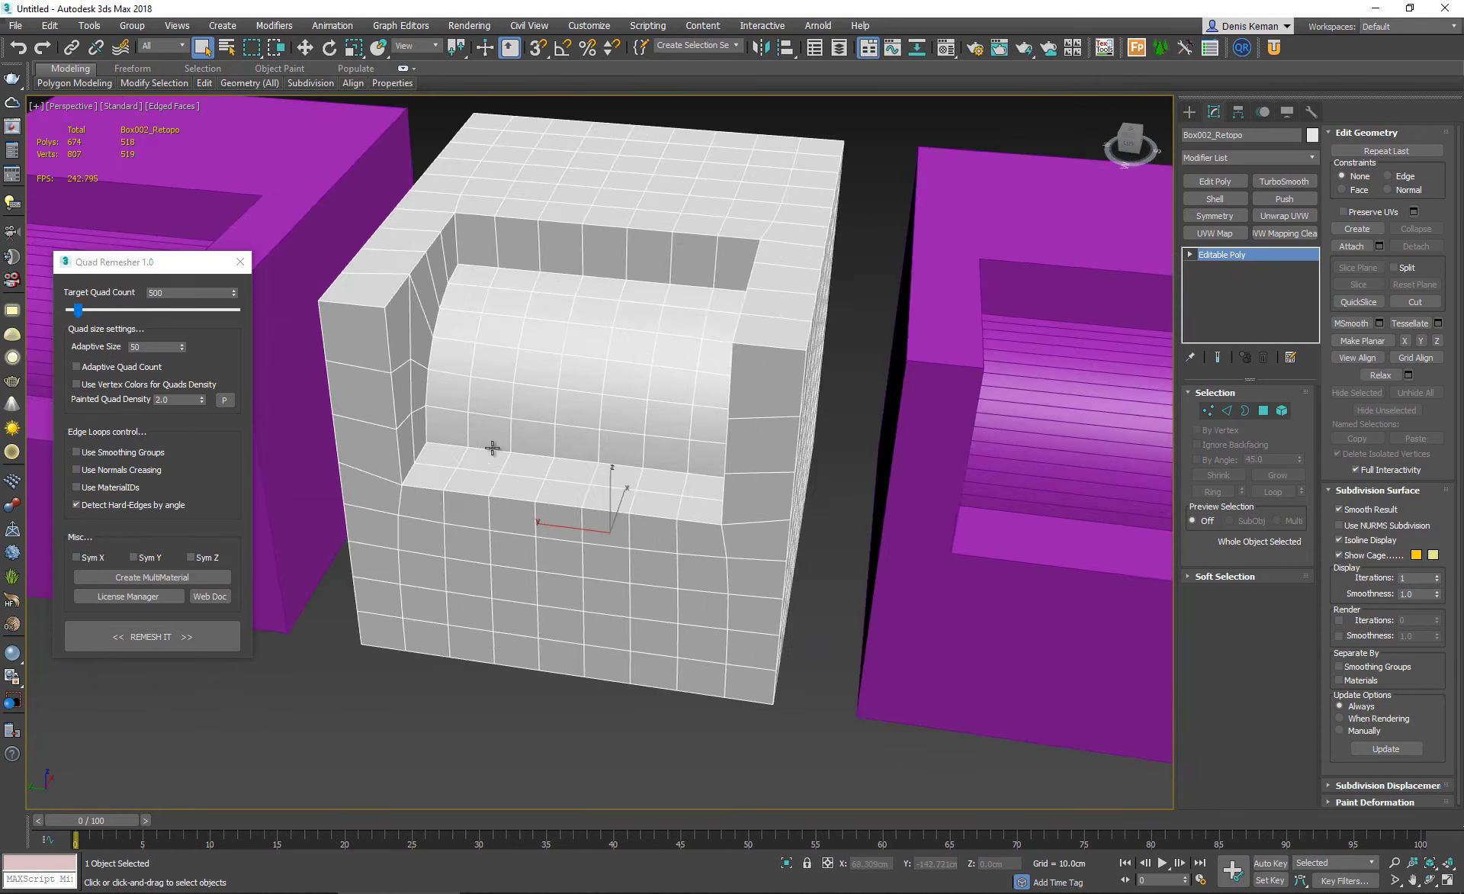
{"action": "middle_click_drag", "start_coordinate": [402, 445], "coordinate": [353, 412], "text": "alt"}
{"action": "scroll", "coordinate": [394, 295], "scroll_direction": "down", "scroll_amount": 3}
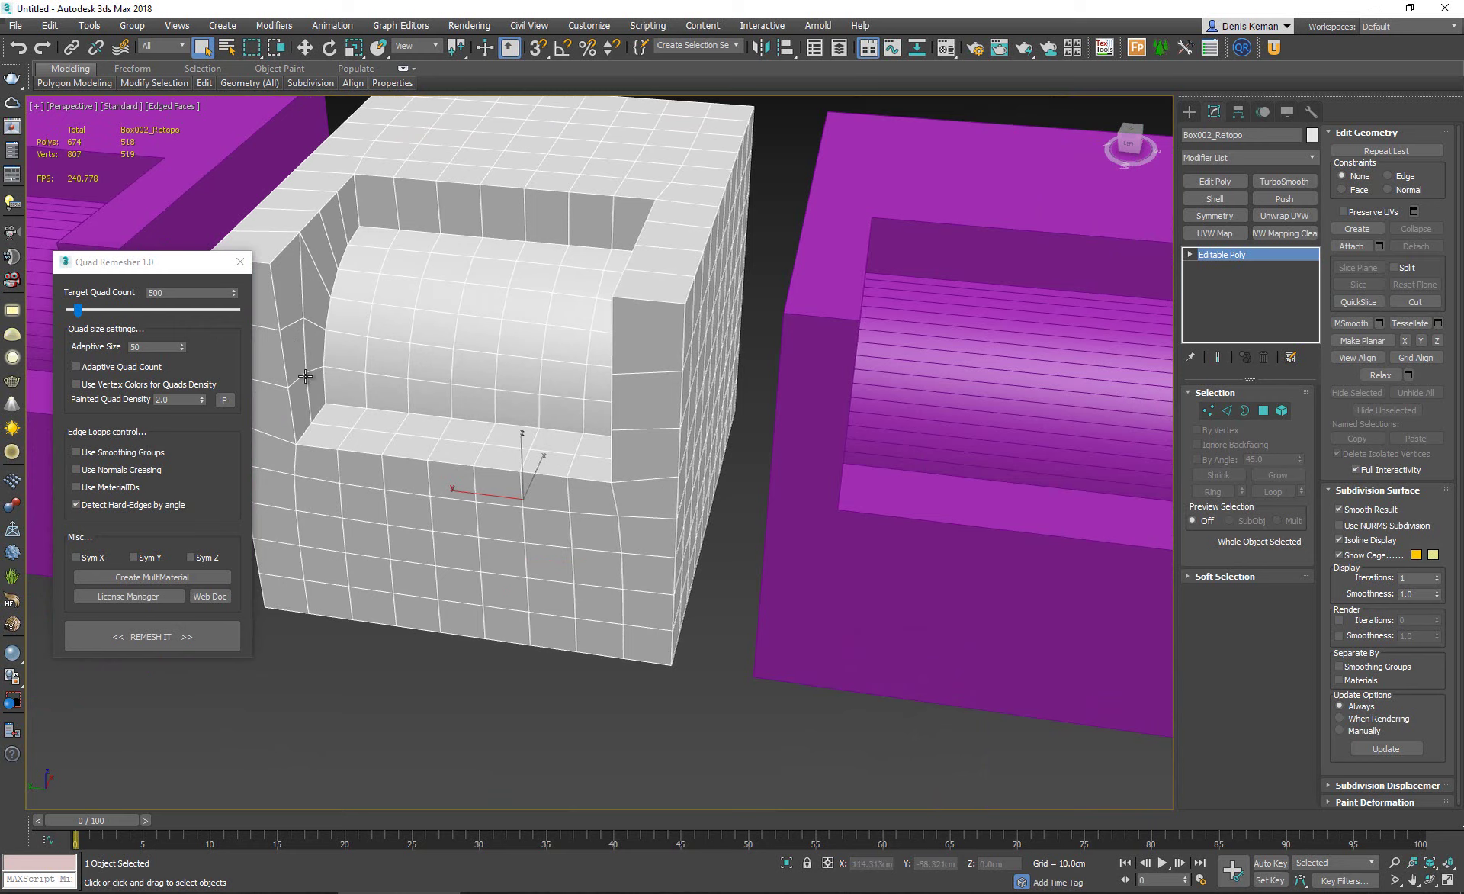
{"action": "middle_click_drag", "start_coordinate": [370, 420], "coordinate": [496, 401], "text": "alt"}
{"action": "middle_click_drag", "start_coordinate": [724, 265], "coordinate": [513, 351]}
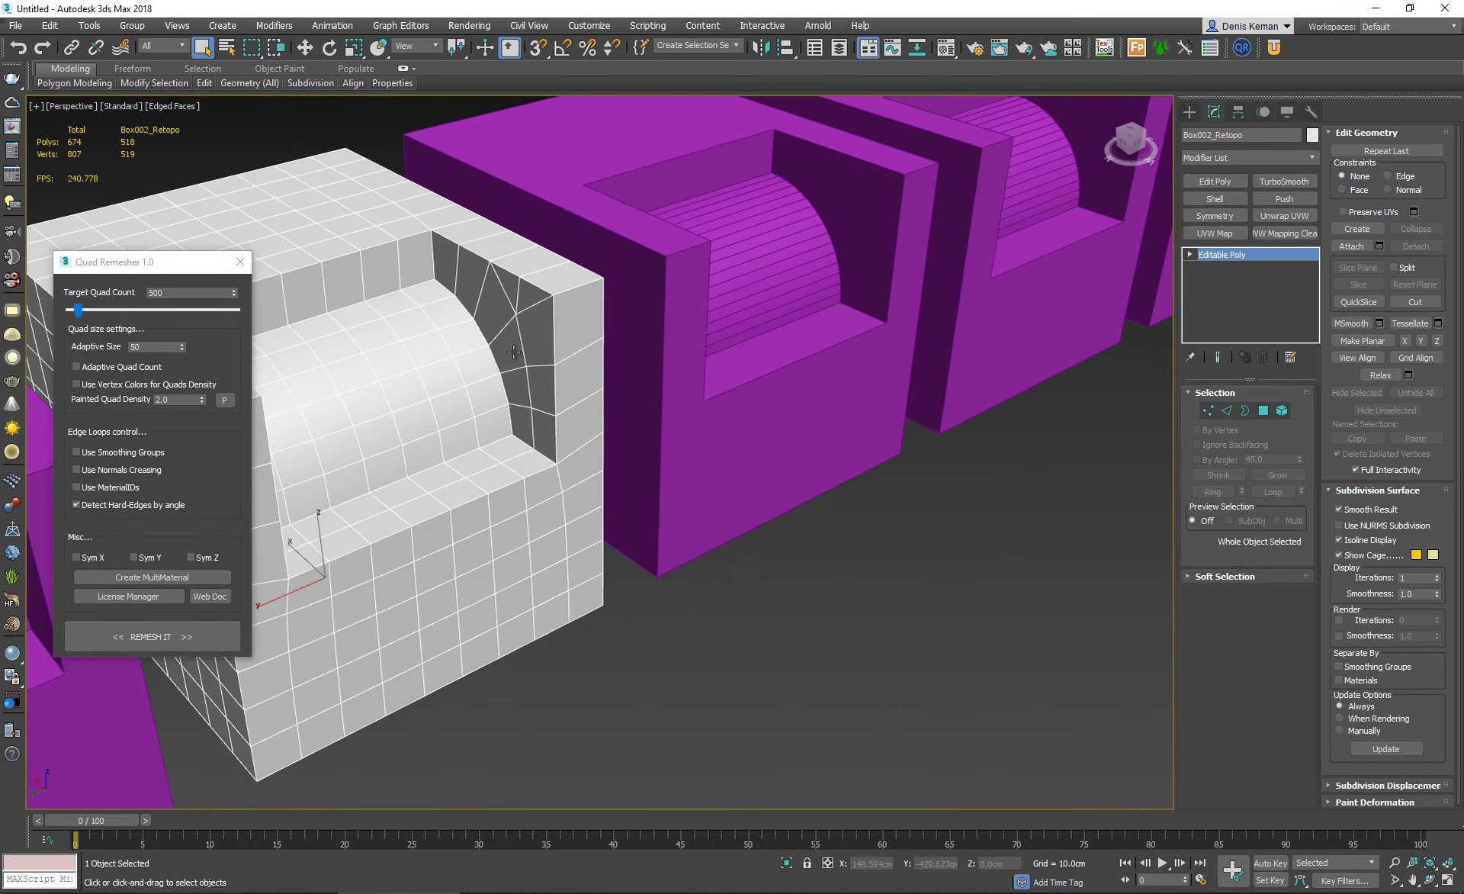
Remesh the third block at the same quad count with Y symmetry enabled.
{"action": "left_click", "coordinate": [828, 390]}
{"action": "key", "text": "z"}
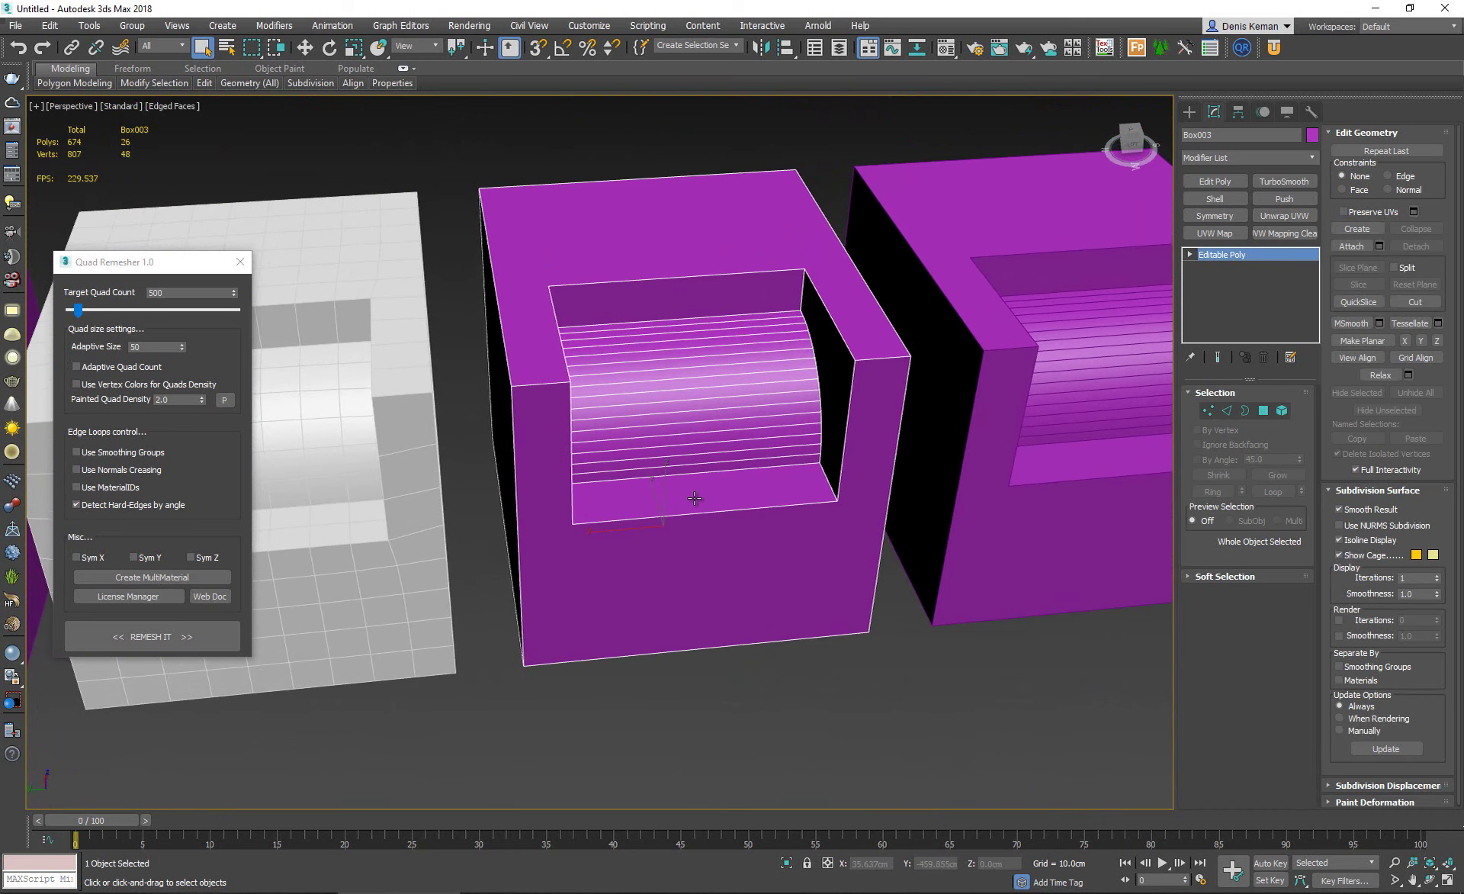
{"action": "key", "text": "w"}
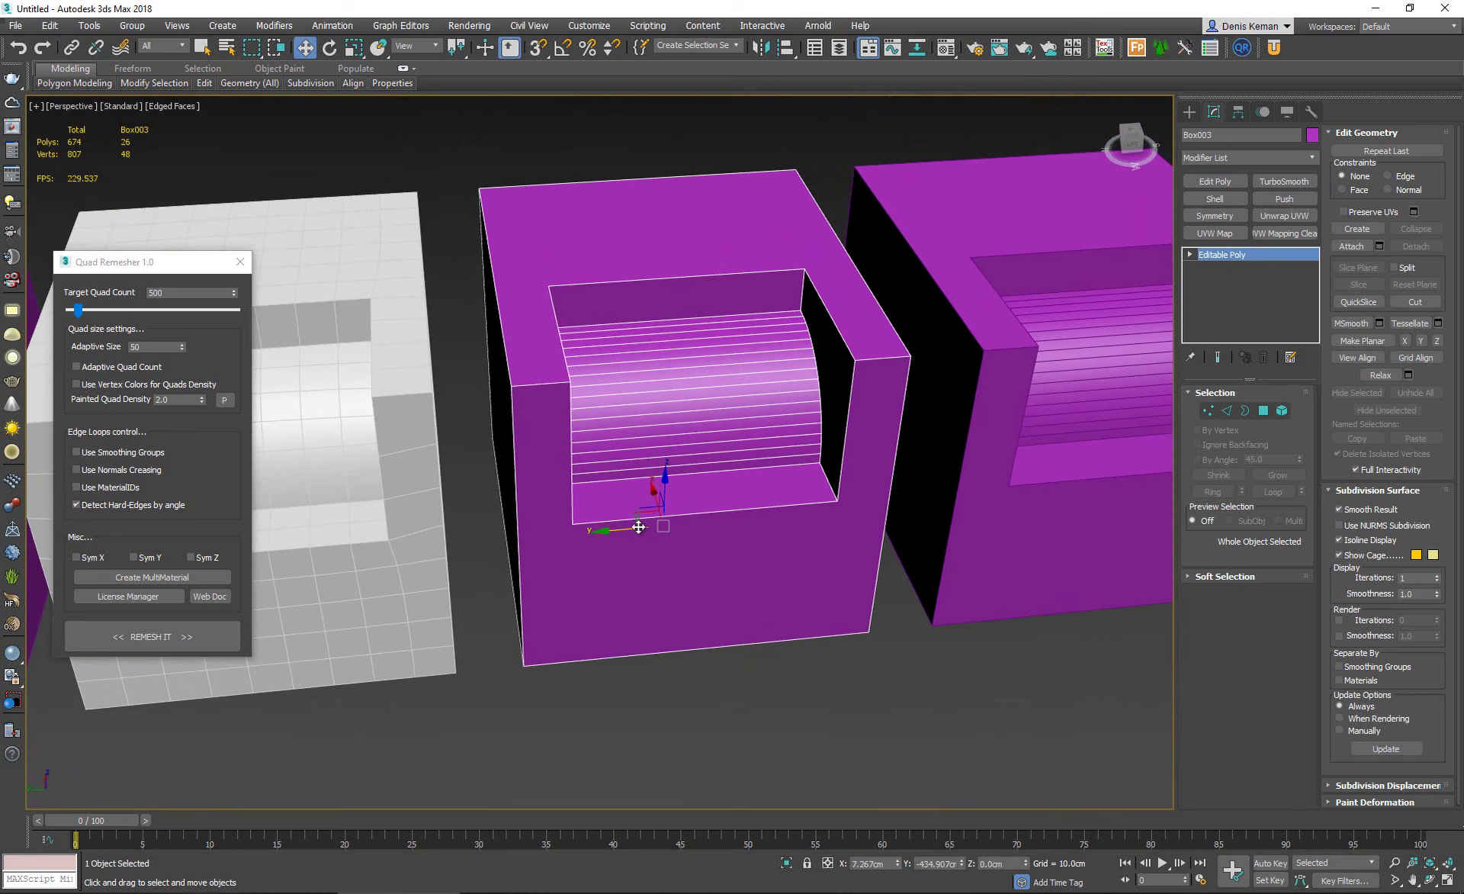
{"action": "middle_click_drag", "start_coordinate": [642, 539], "coordinate": [281, 463], "text": "alt"}
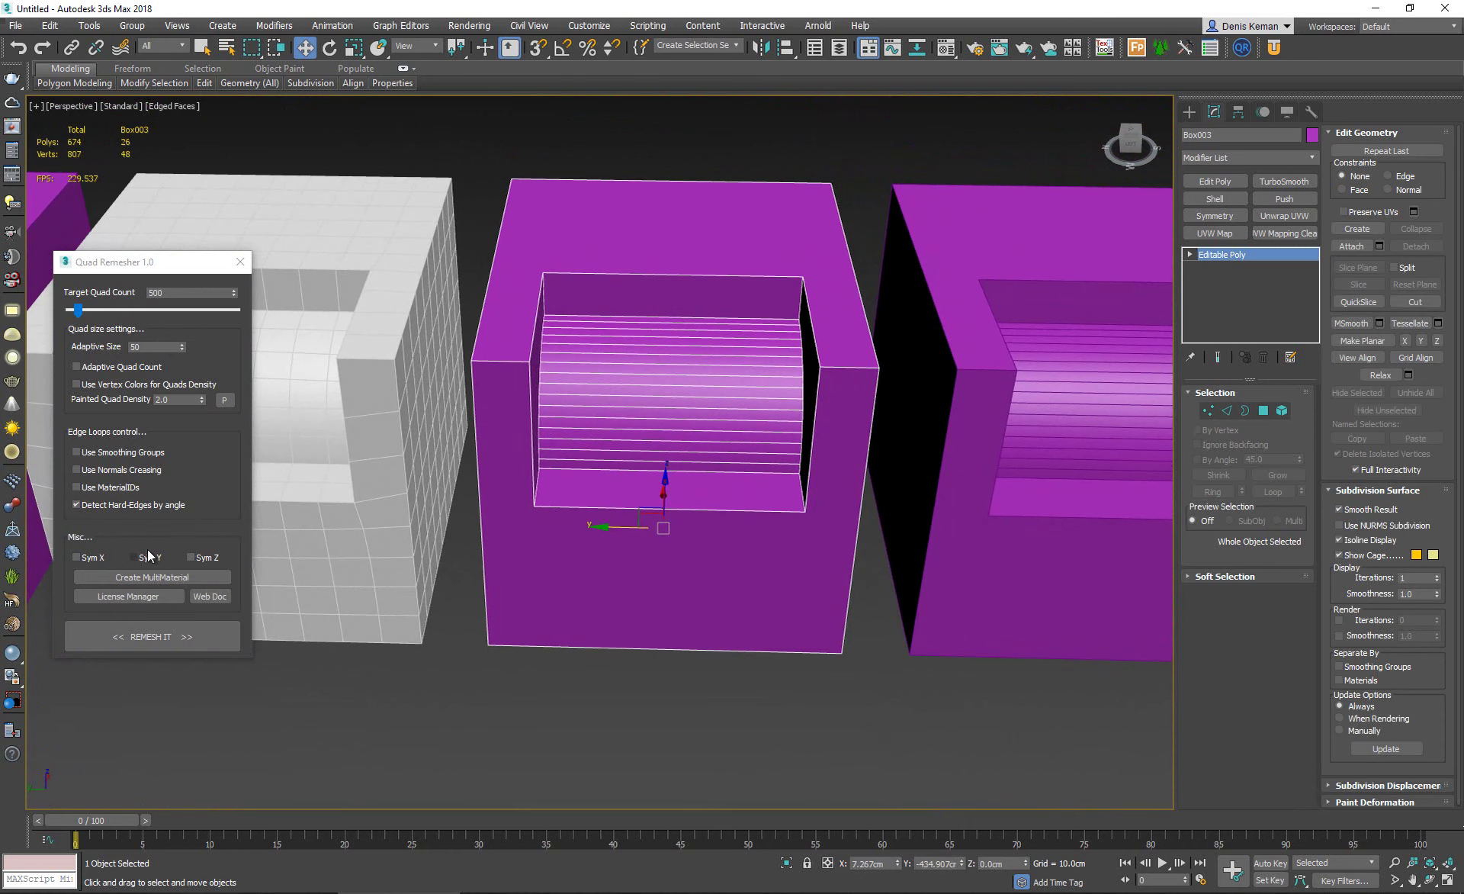
{"action": "mouse_move", "coordinate": [135, 560]}
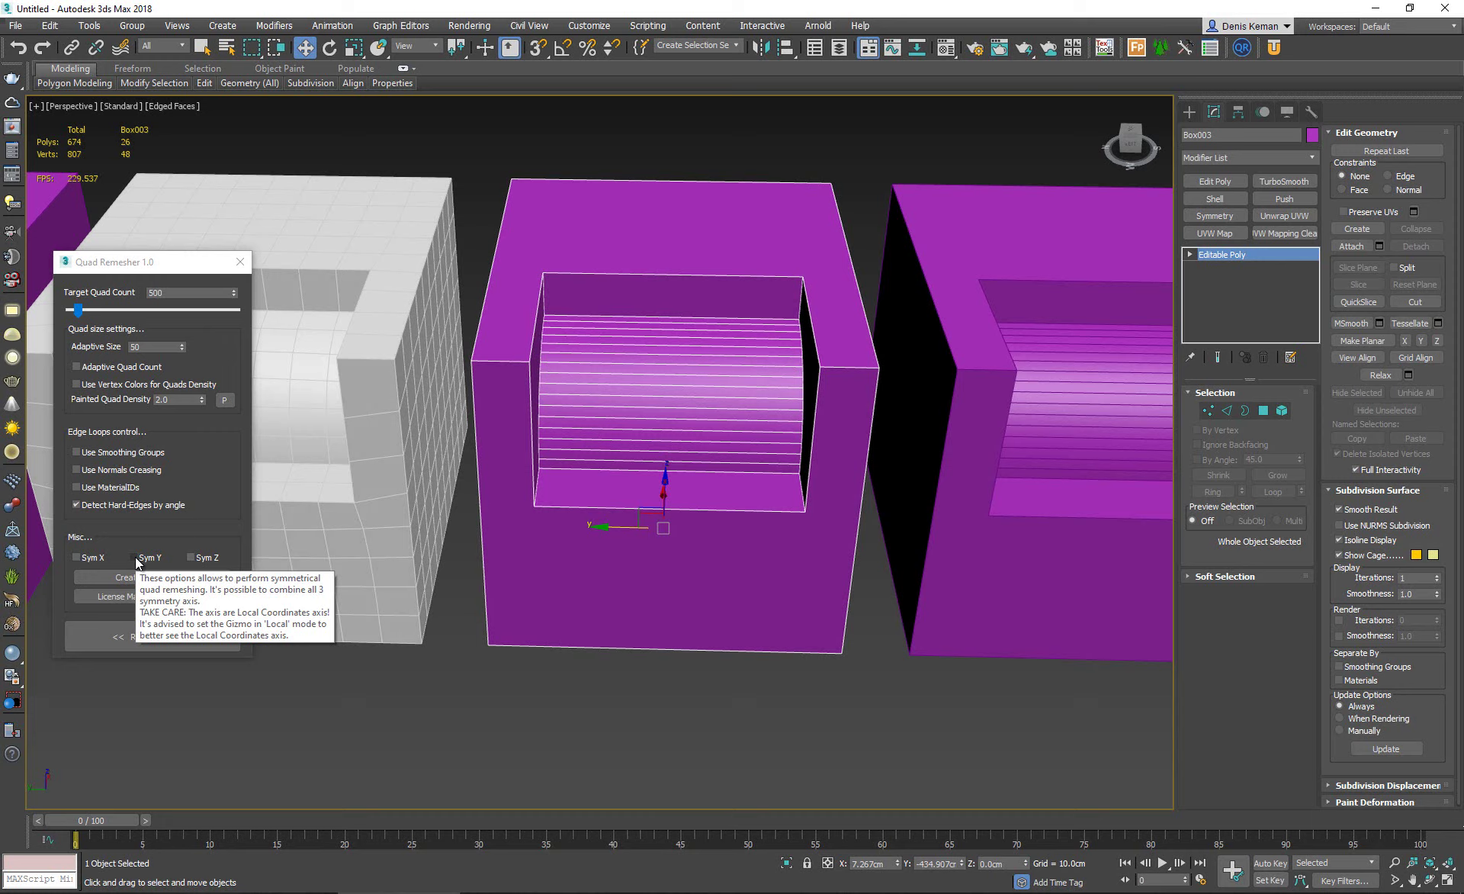
{"action": "left_click", "coordinate": [134, 557]}
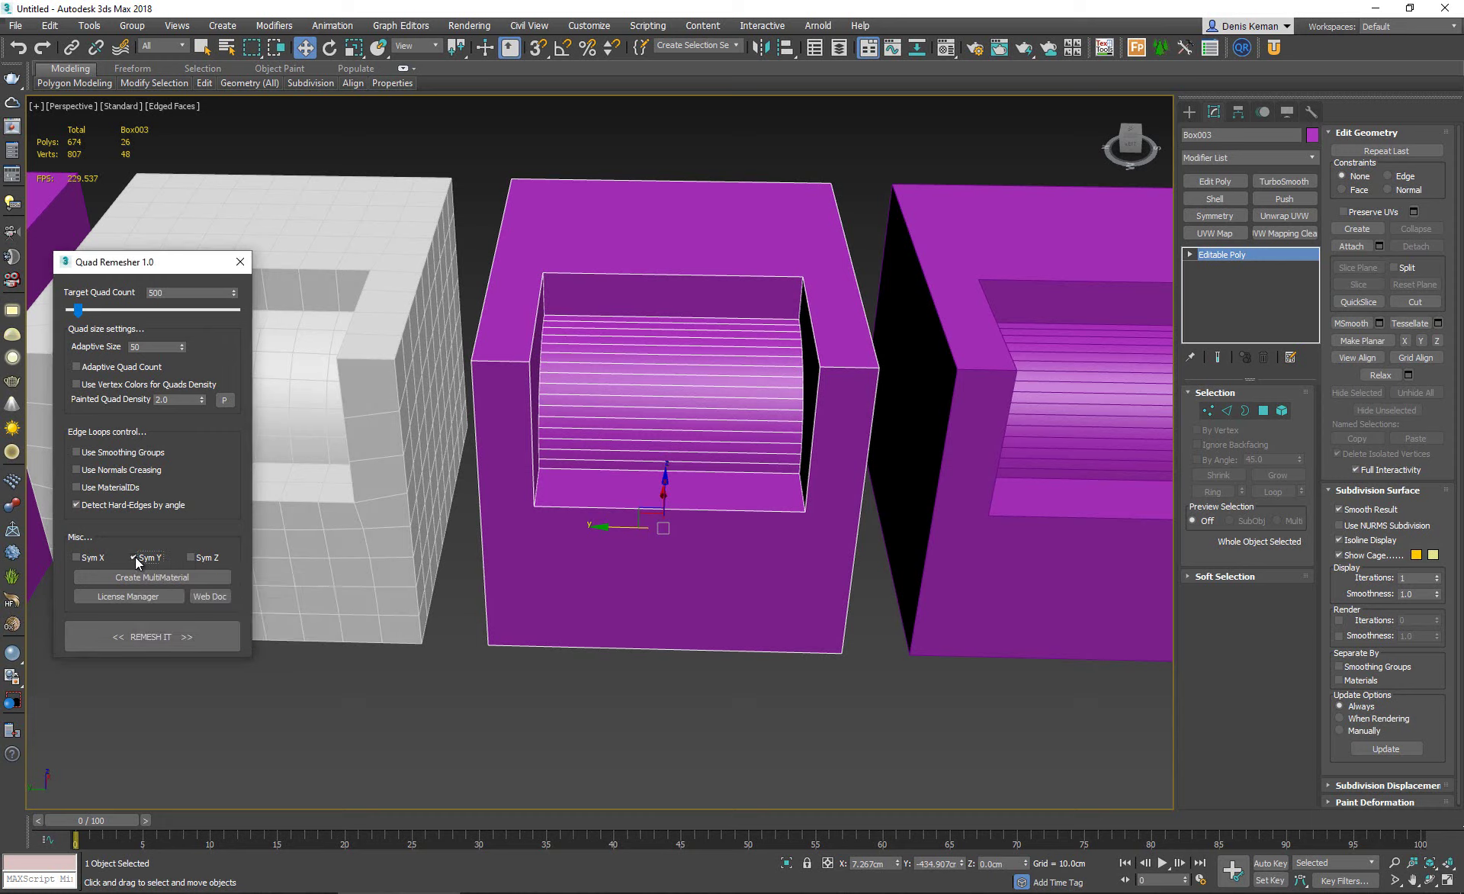
{"action": "left_click", "coordinate": [186, 645]}
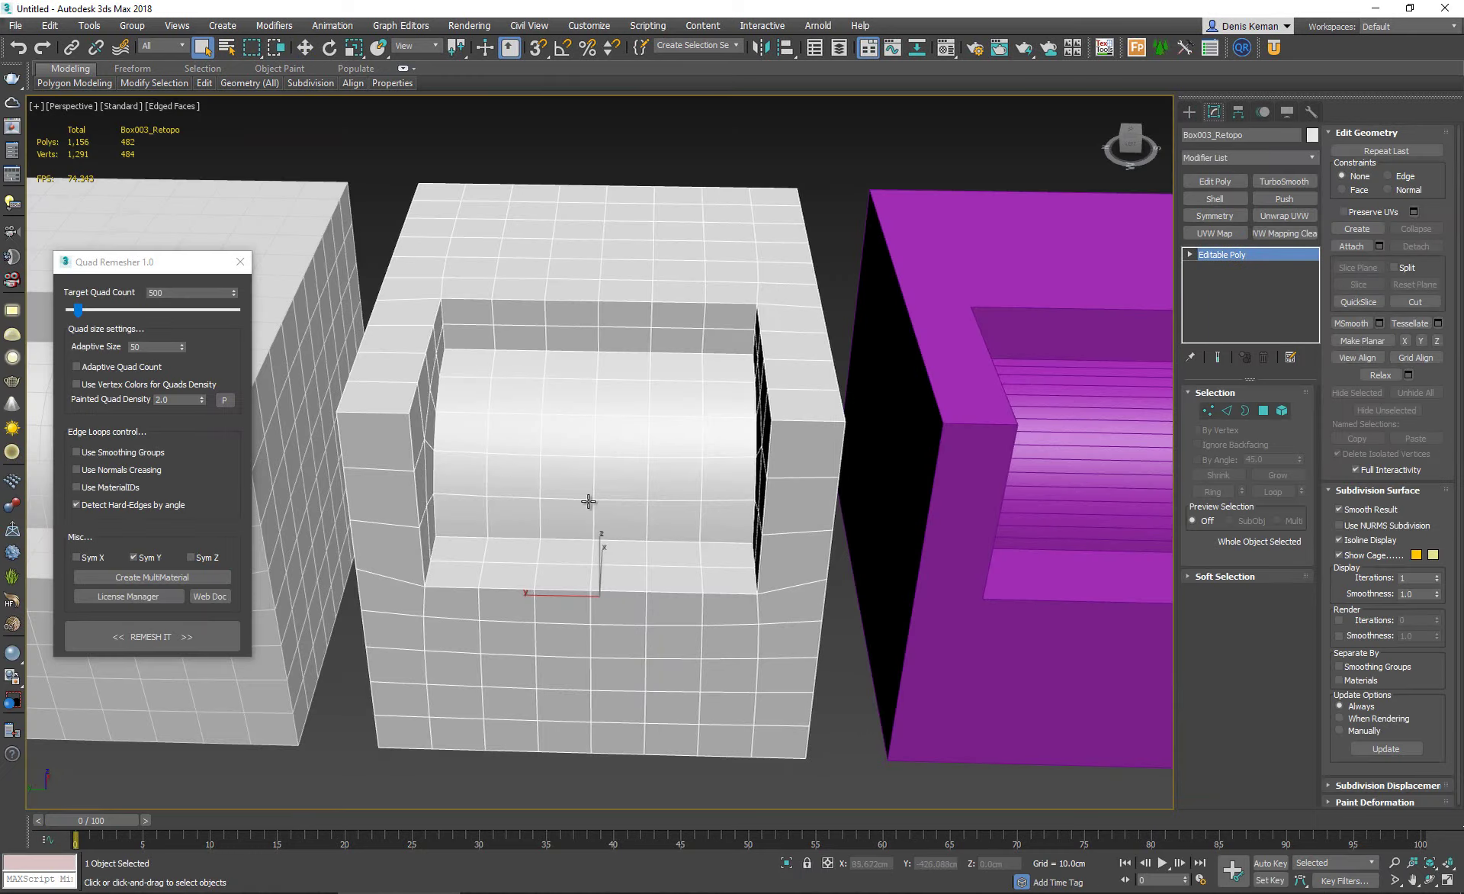
Test TurboSmooth on the third remeshed block with 3 iterations separated by smoothing groups, view it without edges, and remove the modifier.
{"action": "middle_click_drag", "start_coordinate": [588, 501], "coordinate": [818, 404], "text": "alt"}
{"action": "middle_click_drag", "start_coordinate": [781, 289], "coordinate": [542, 418], "text": "alt"}
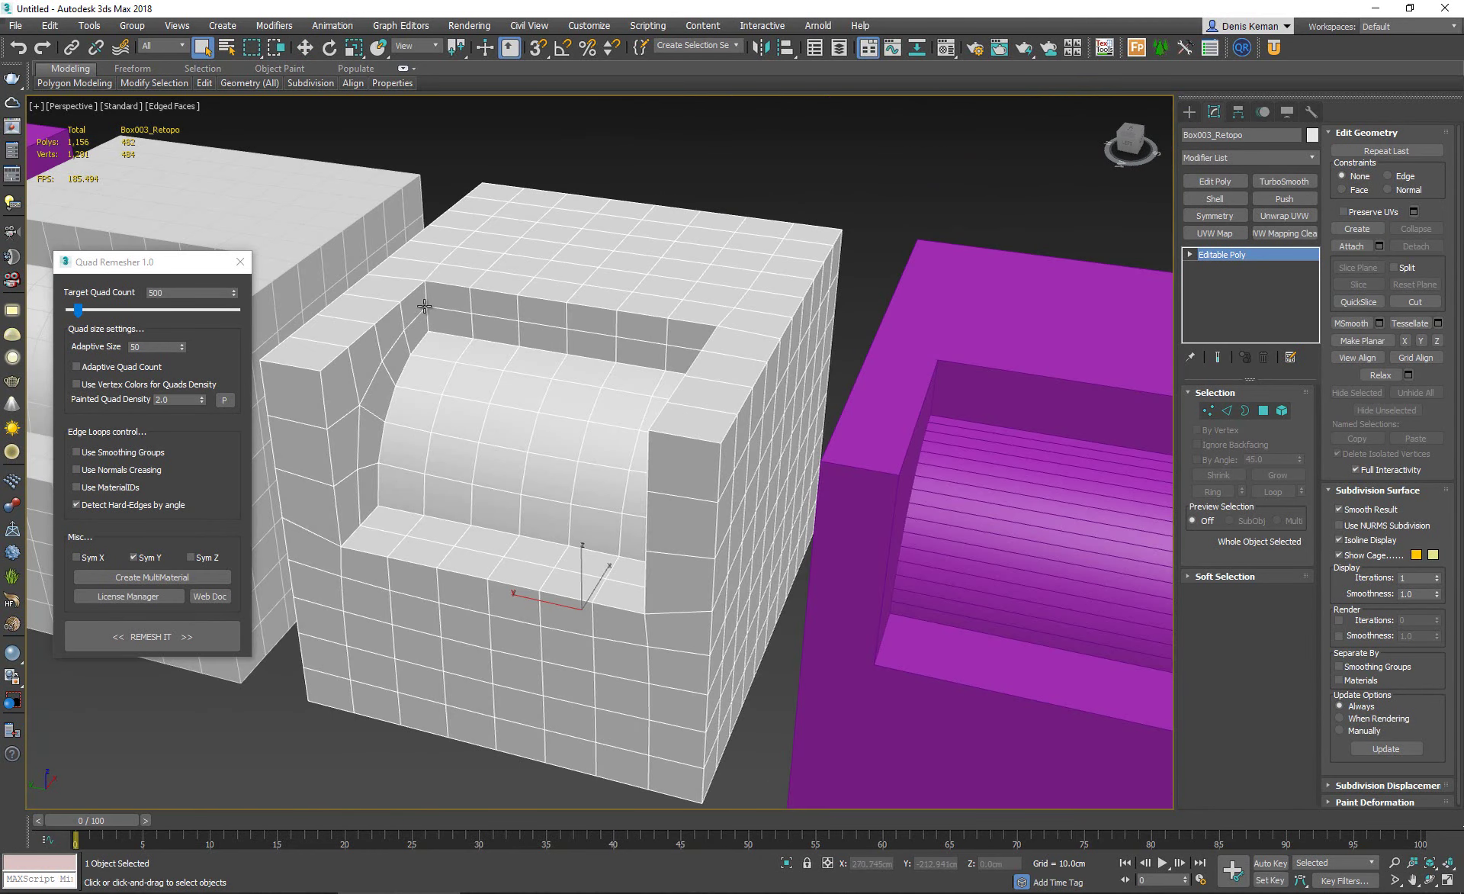
{"action": "middle_click_drag", "start_coordinate": [355, 565], "coordinate": [474, 470], "text": "alt"}
{"action": "middle_click_drag", "start_coordinate": [481, 309], "coordinate": [437, 322], "text": "alt"}
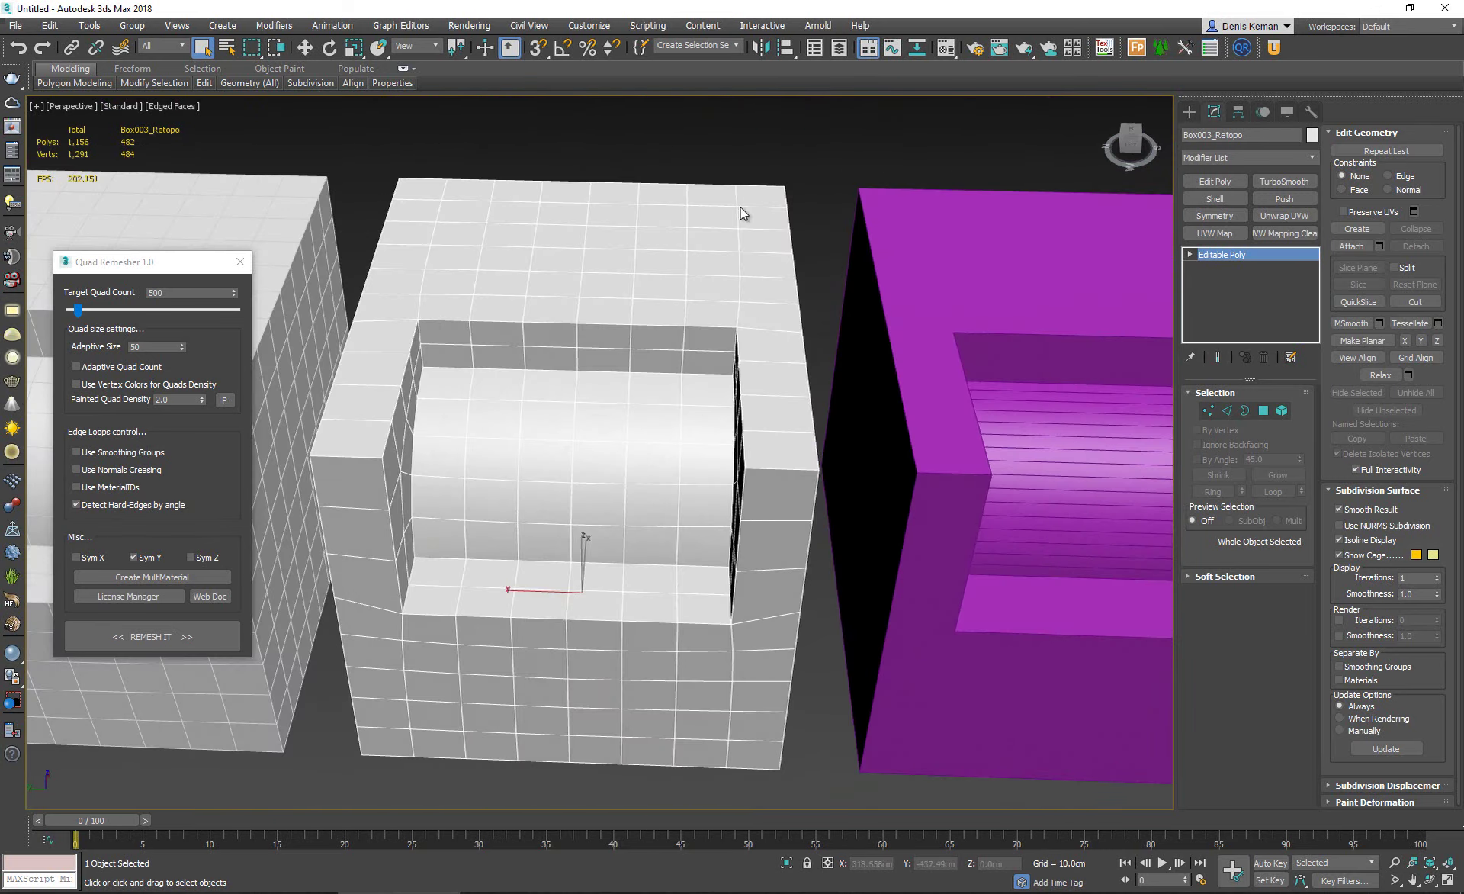
{"action": "left_click", "coordinate": [1296, 179]}
{"action": "left_click", "coordinate": [1297, 414]}
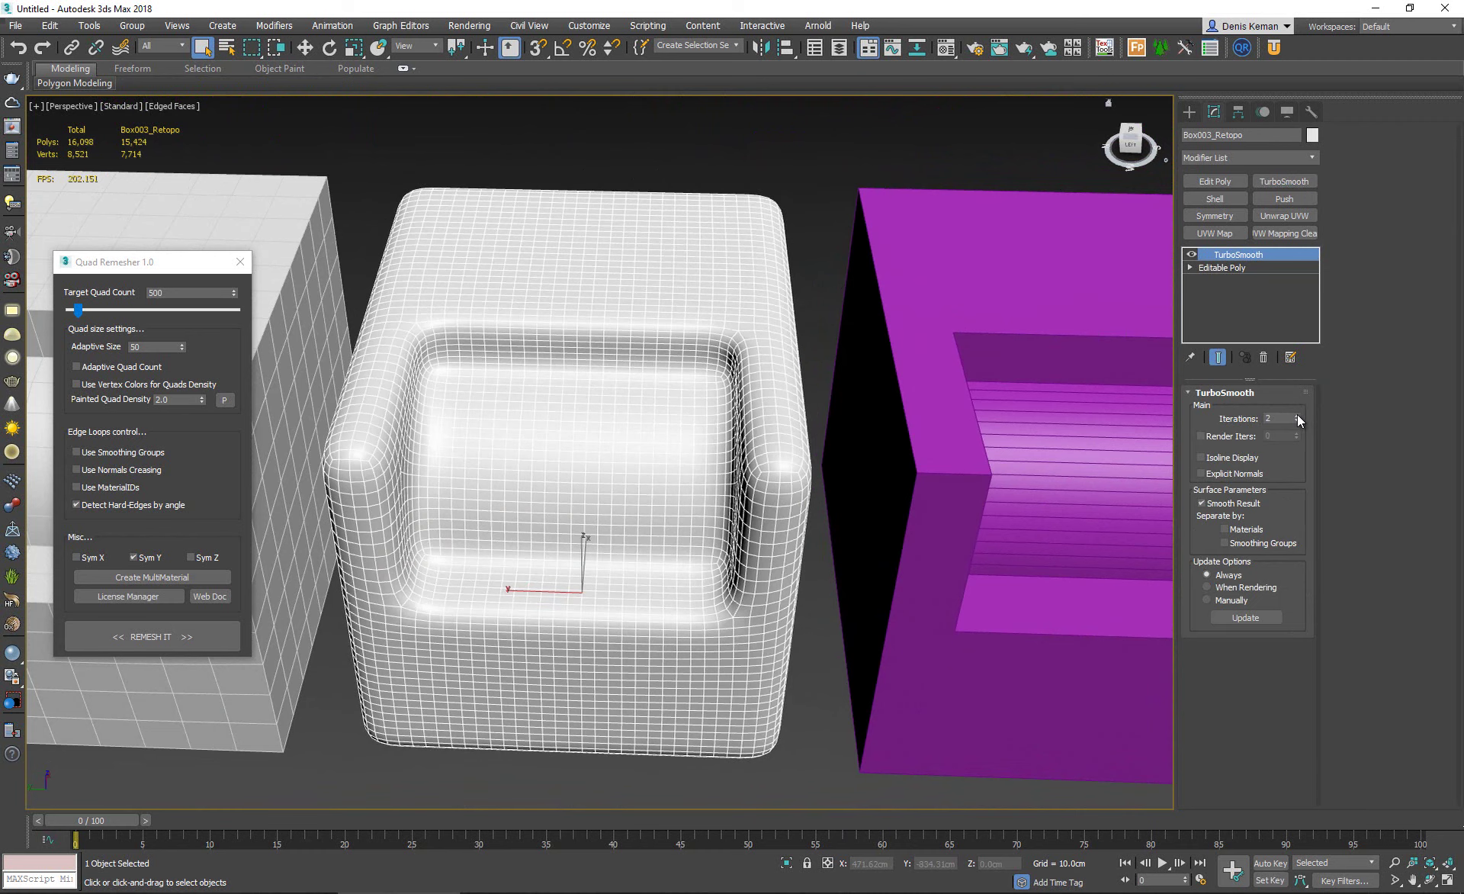
{"action": "left_click", "coordinate": [1297, 414]}
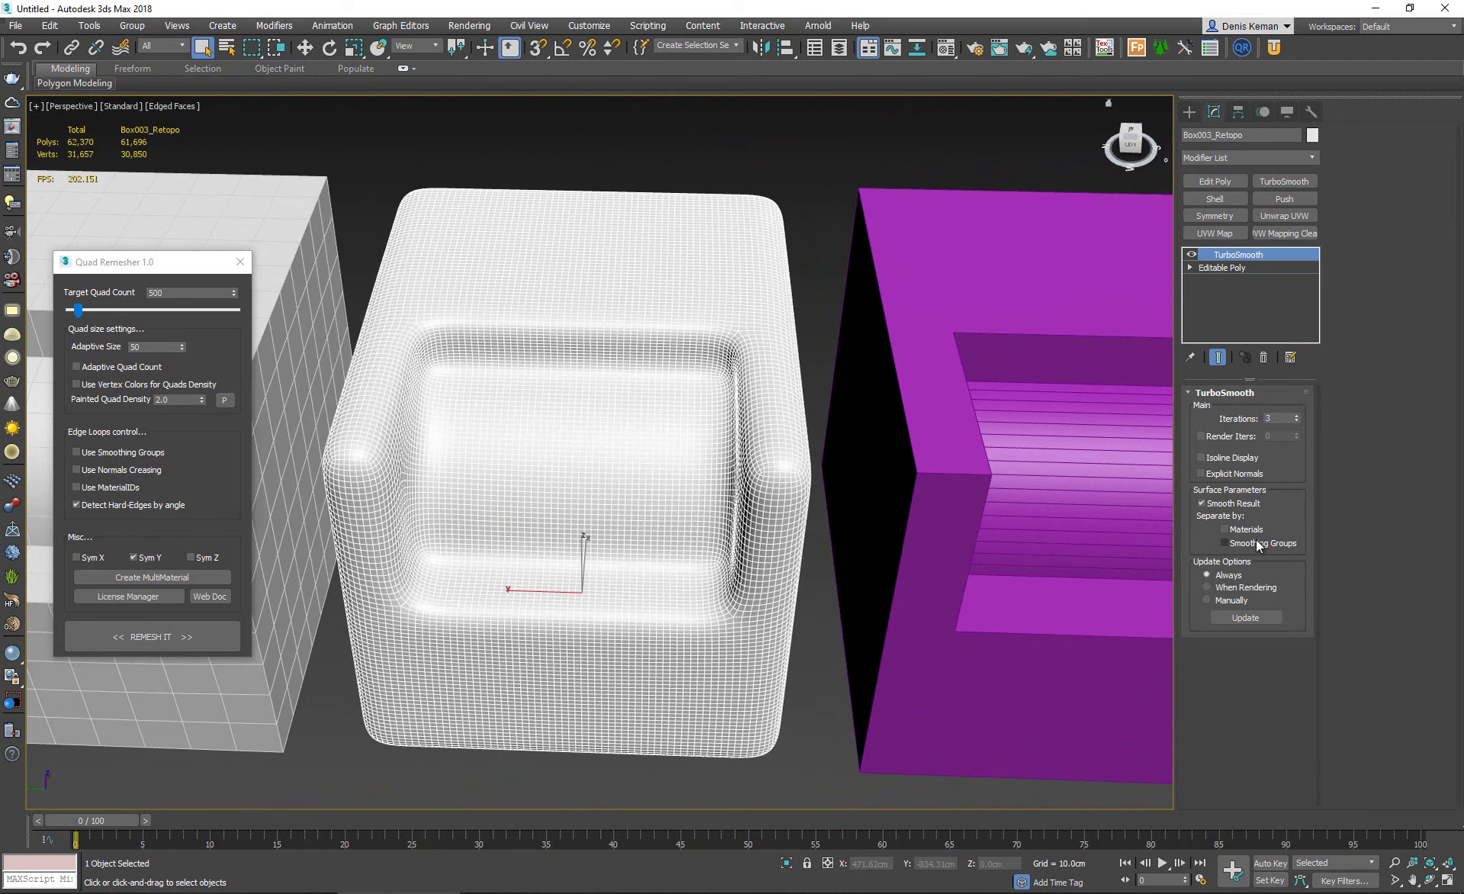
{"action": "left_click", "coordinate": [1225, 543]}
{"action": "key", "text": "F4"}
{"action": "mouse_move", "coordinate": [673, 380]}
{"action": "middle_mouse_down", "text": "alt"}
{"action": "mouse_move", "coordinate": [615, 403]}
{"action": "mouse_move", "coordinate": [483, 390]}
{"action": "mouse_move", "coordinate": [683, 369]}
{"action": "mouse_move", "coordinate": [741, 399]}
{"action": "middle_mouse_up", "text": "alt"}
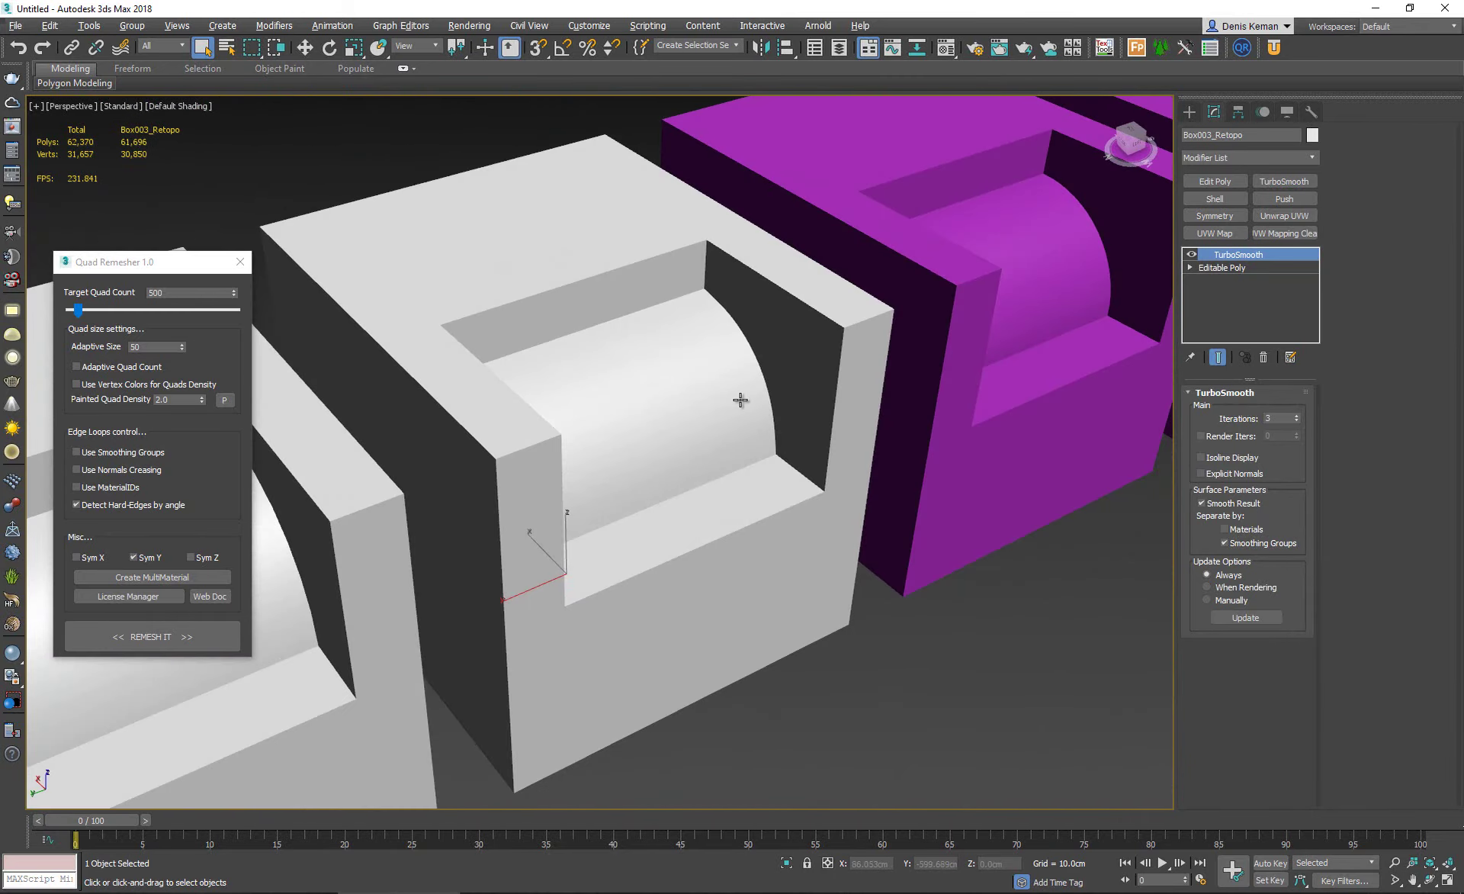
{"action": "left_click", "coordinate": [1266, 357]}
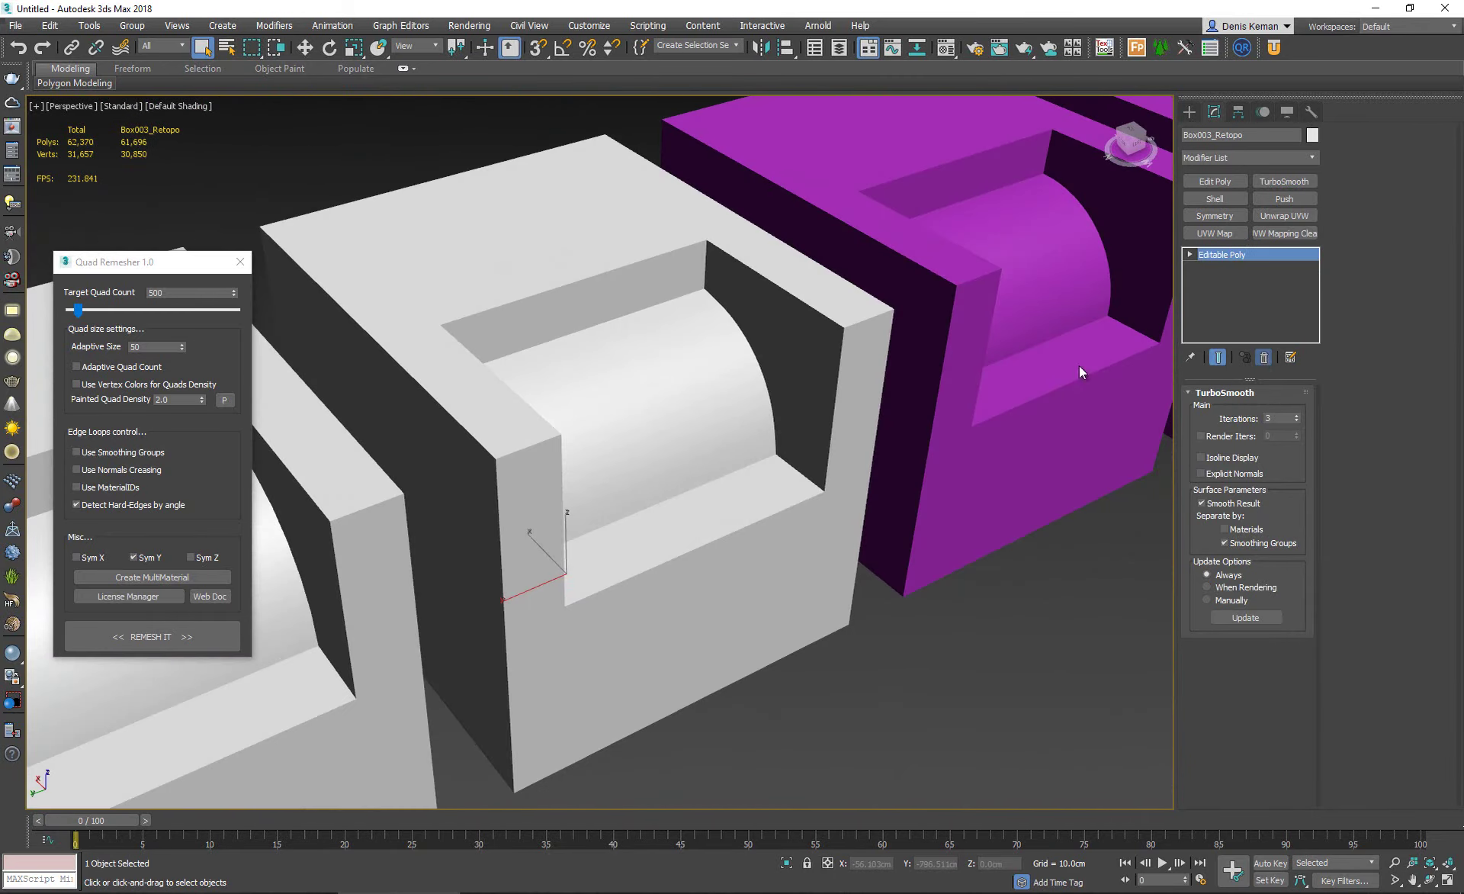
Show the mesh edges again and compare the third remeshed block with the untouched fourth block from several angles.
{"action": "scroll", "coordinate": [729, 402], "scroll_direction": "down", "scroll_amount": 3}
{"action": "scroll", "coordinate": [724, 404], "scroll_direction": "up", "scroll_amount": 2}
{"action": "key", "text": "F4"}
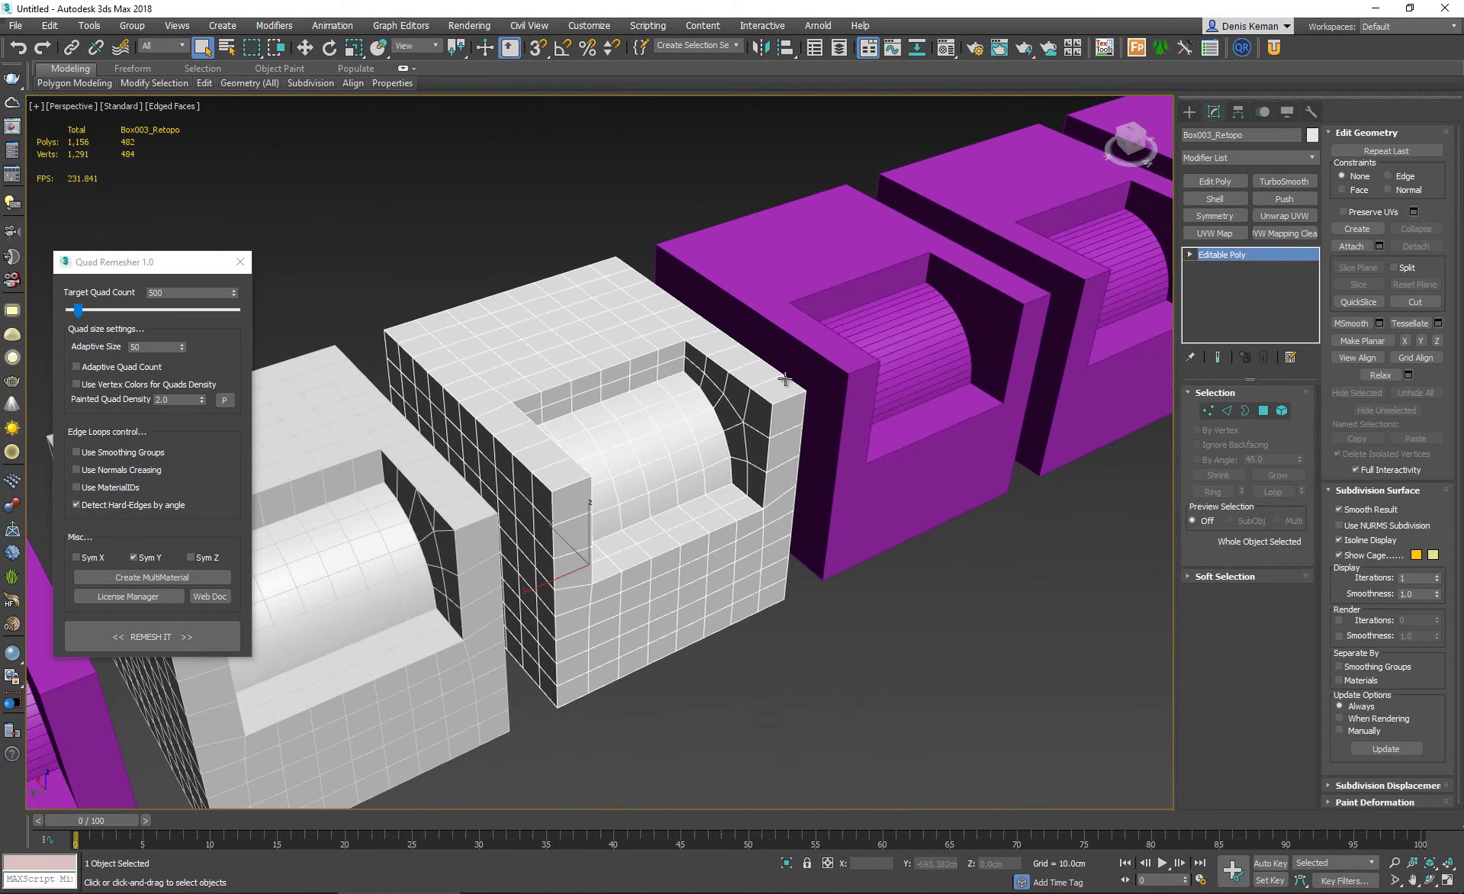
{"action": "middle_click_drag", "start_coordinate": [777, 378], "coordinate": [579, 336], "text": "alt"}
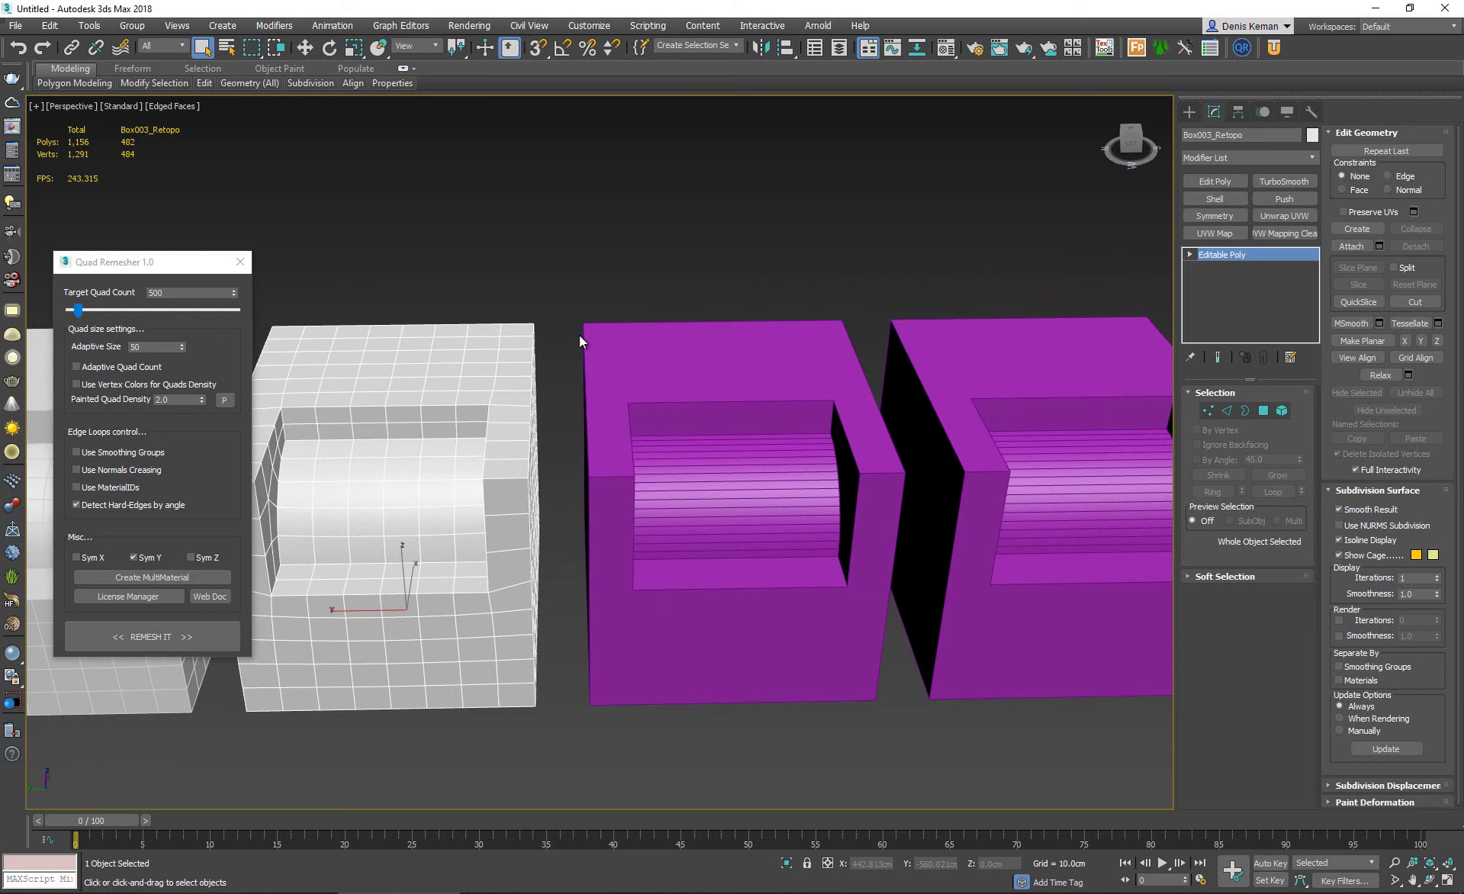
{"action": "left_click", "coordinate": [709, 451]}
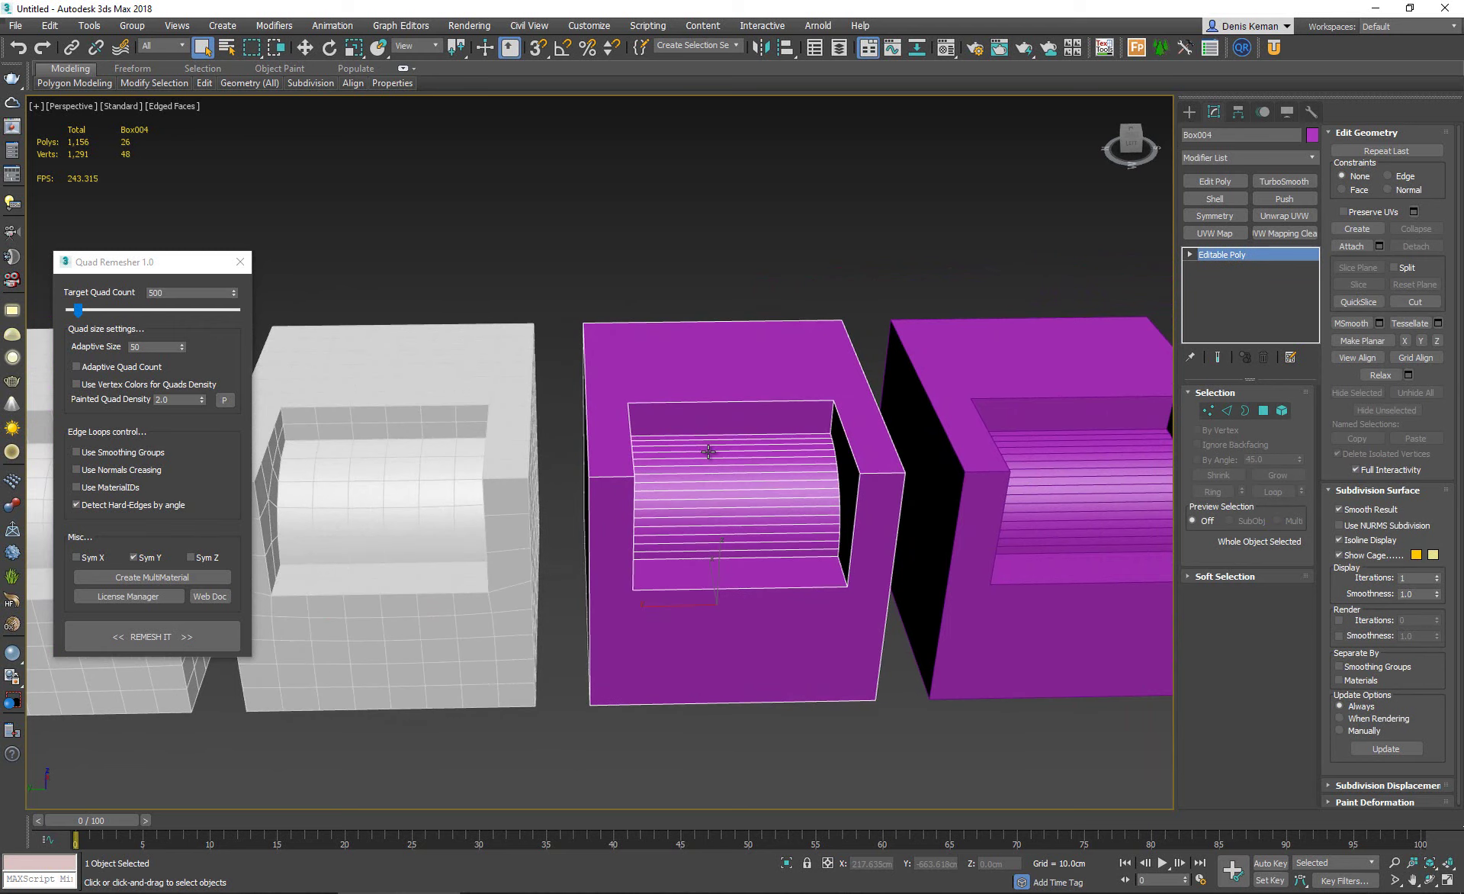
{"action": "middle_click_drag", "start_coordinate": [708, 451], "coordinate": [501, 336], "text": "alt"}
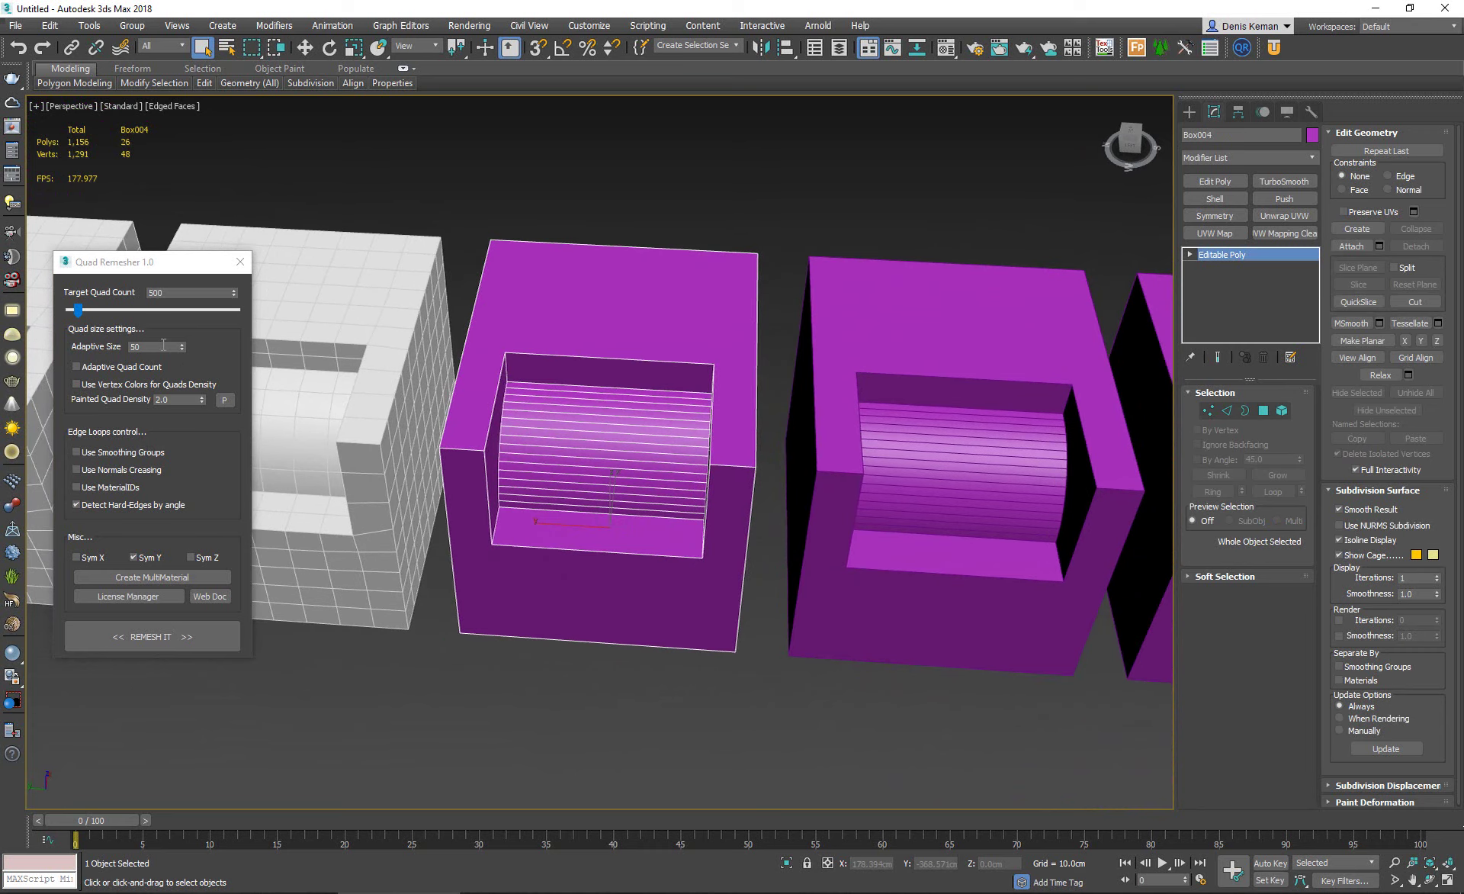
{"action": "middle_click_drag", "start_coordinate": [526, 424], "coordinate": [528, 405], "text": "alt"}
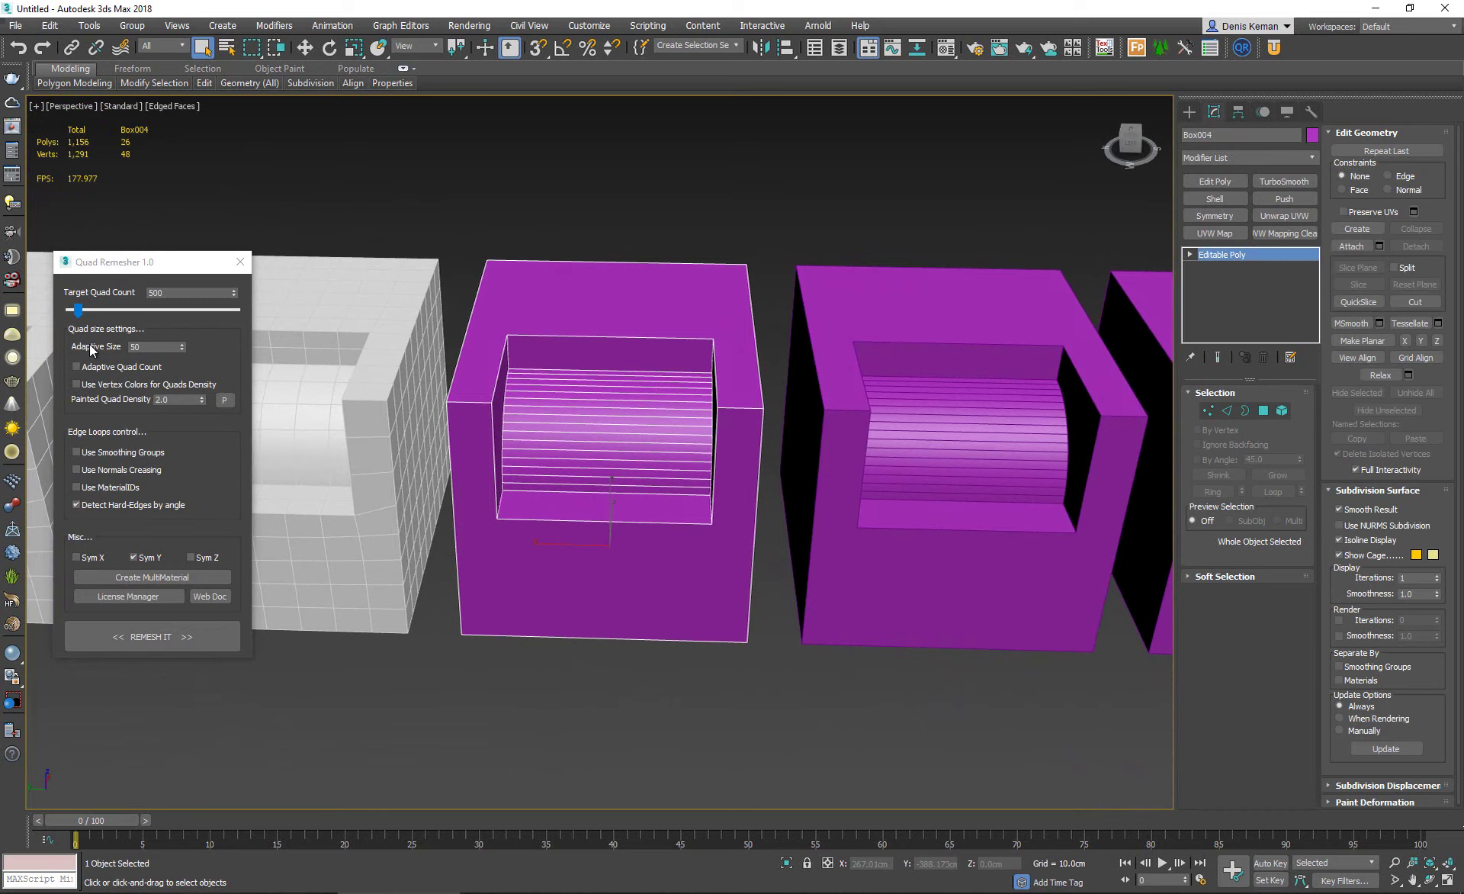
{"action": "middle_click_drag", "start_coordinate": [493, 427], "coordinate": [688, 450]}
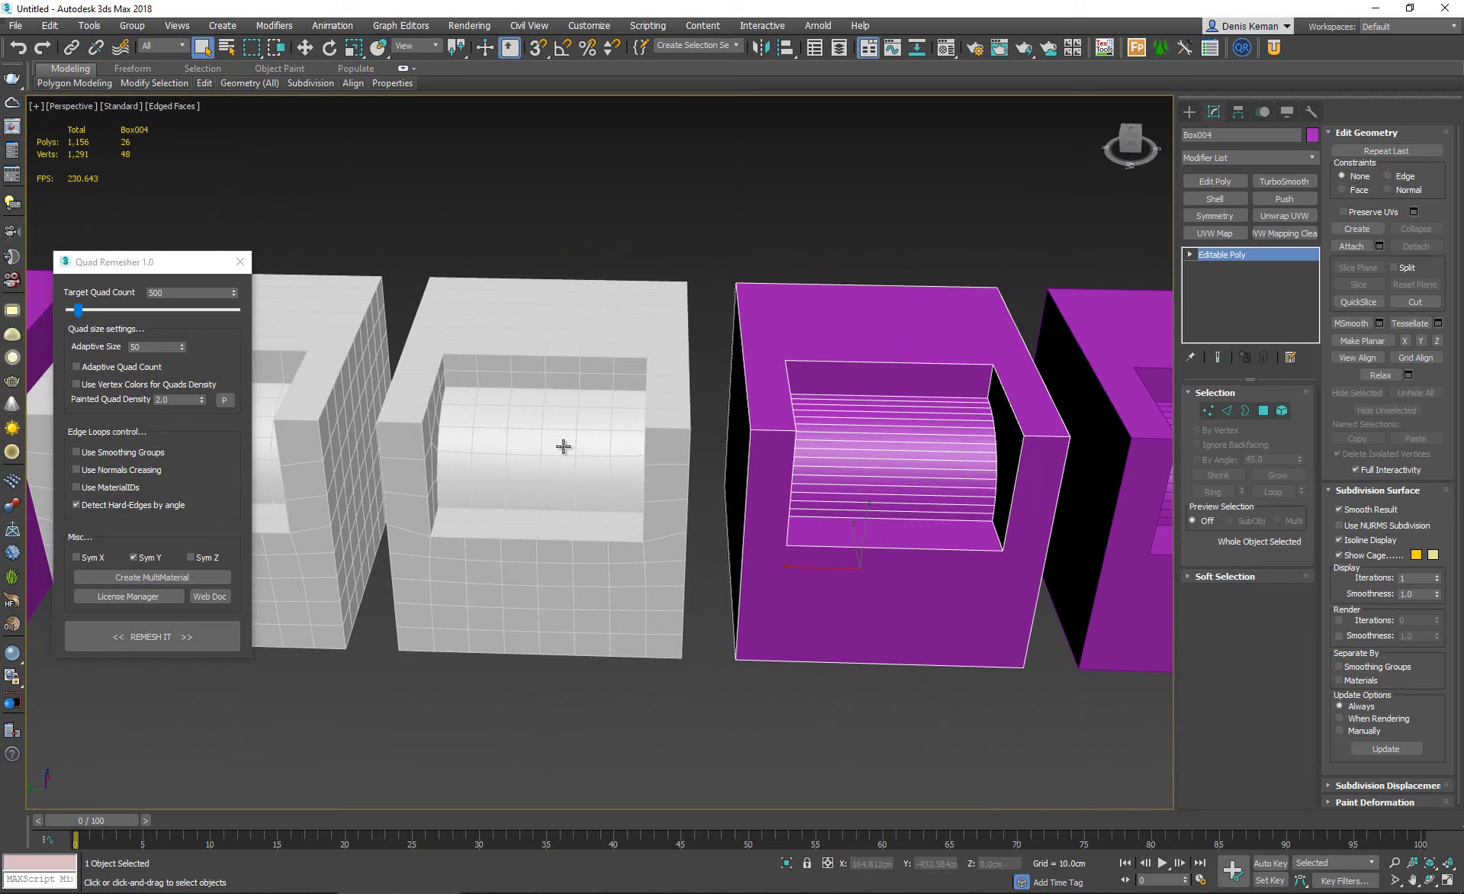
Examine the third block's quad flow up close around the notch, cylinder and outer sides, alongside the neighbouring blocks.
{"action": "left_click", "coordinate": [521, 455]}
{"action": "scroll", "coordinate": [515, 464], "scroll_direction": "up", "scroll_amount": 5}
{"action": "middle_click_drag", "start_coordinate": [475, 645], "coordinate": [474, 478], "text": "alt"}
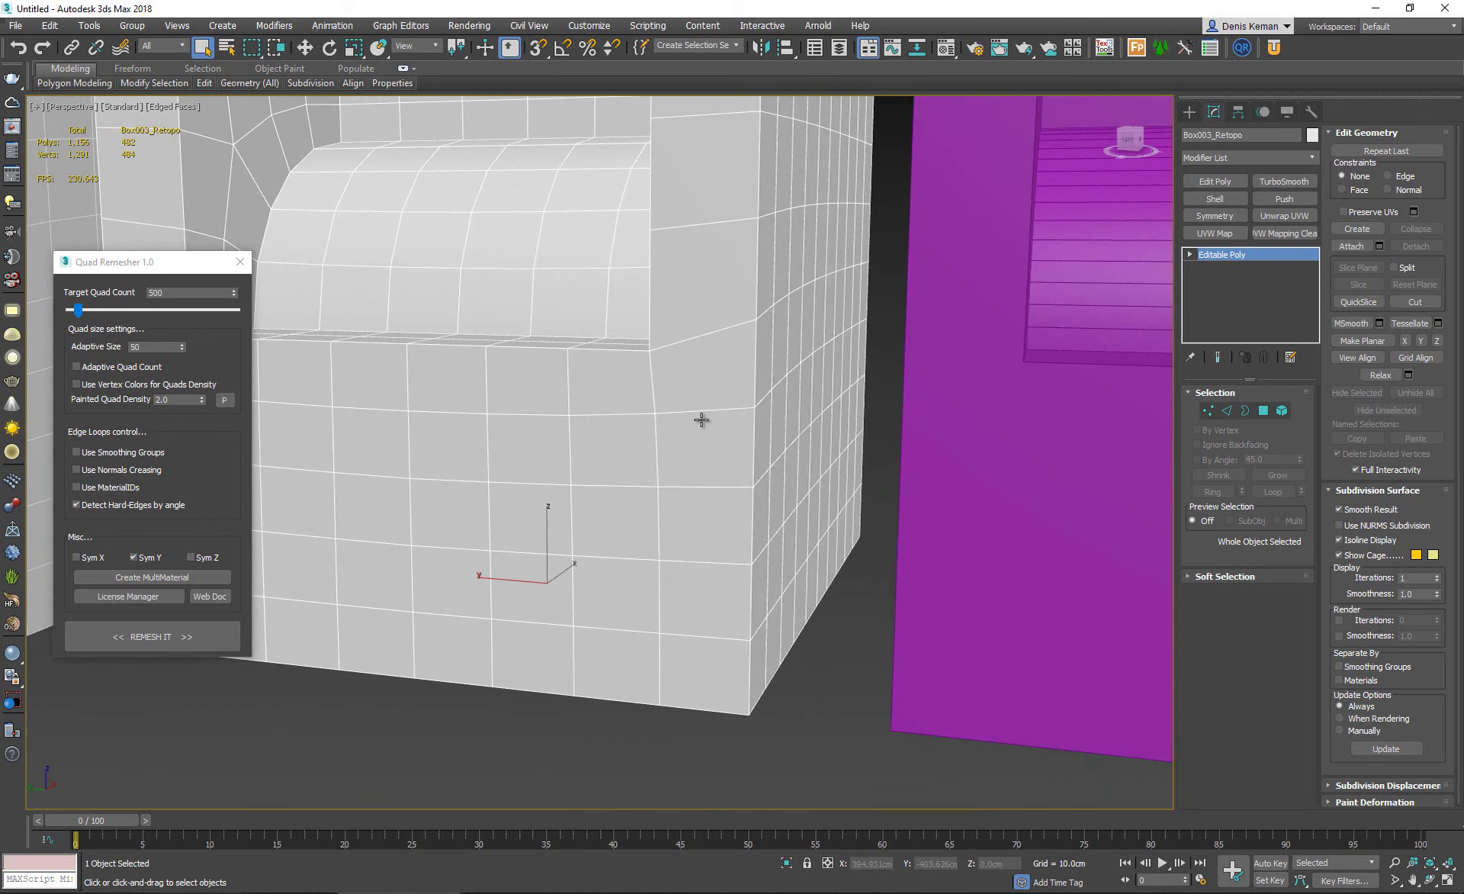
{"action": "mouse_move", "coordinate": [701, 419]}
{"action": "middle_mouse_down", "text": "alt"}
{"action": "mouse_move", "coordinate": [679, 353]}
{"action": "mouse_move", "coordinate": [666, 523]}
{"action": "mouse_move", "coordinate": [653, 490]}
{"action": "mouse_move", "coordinate": [678, 435]}
{"action": "middle_mouse_up", "text": "alt"}
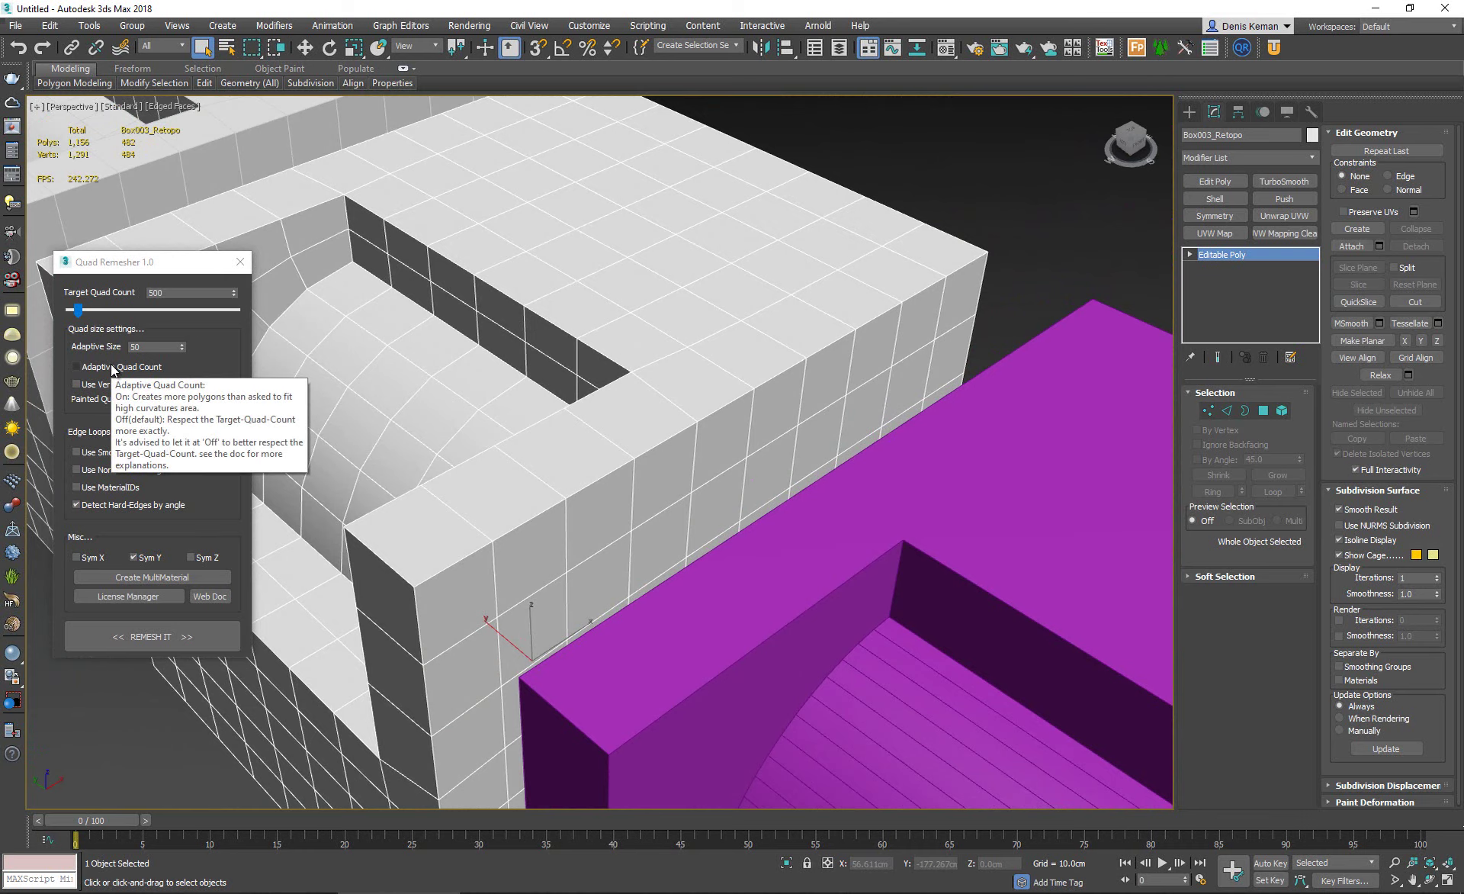
{"action": "scroll", "coordinate": [469, 333], "scroll_direction": "down", "scroll_amount": 4}
{"action": "scroll", "coordinate": [468, 333], "scroll_direction": "down", "scroll_amount": 3}
{"action": "scroll", "coordinate": [374, 275], "scroll_direction": "up", "scroll_amount": 8}
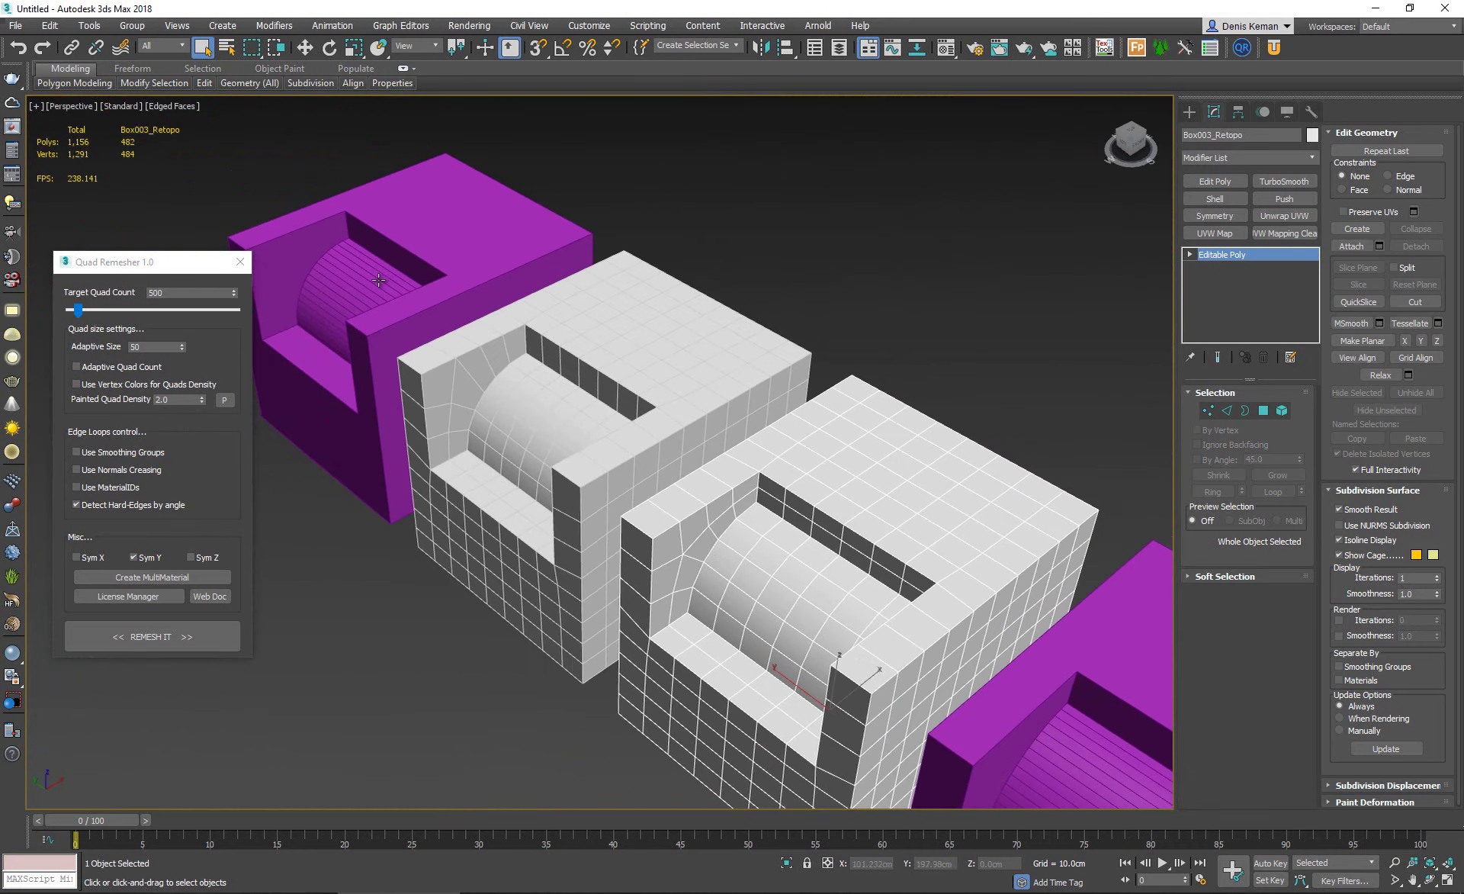
{"action": "key", "text": "F4"}
{"action": "key", "text": "F4"}
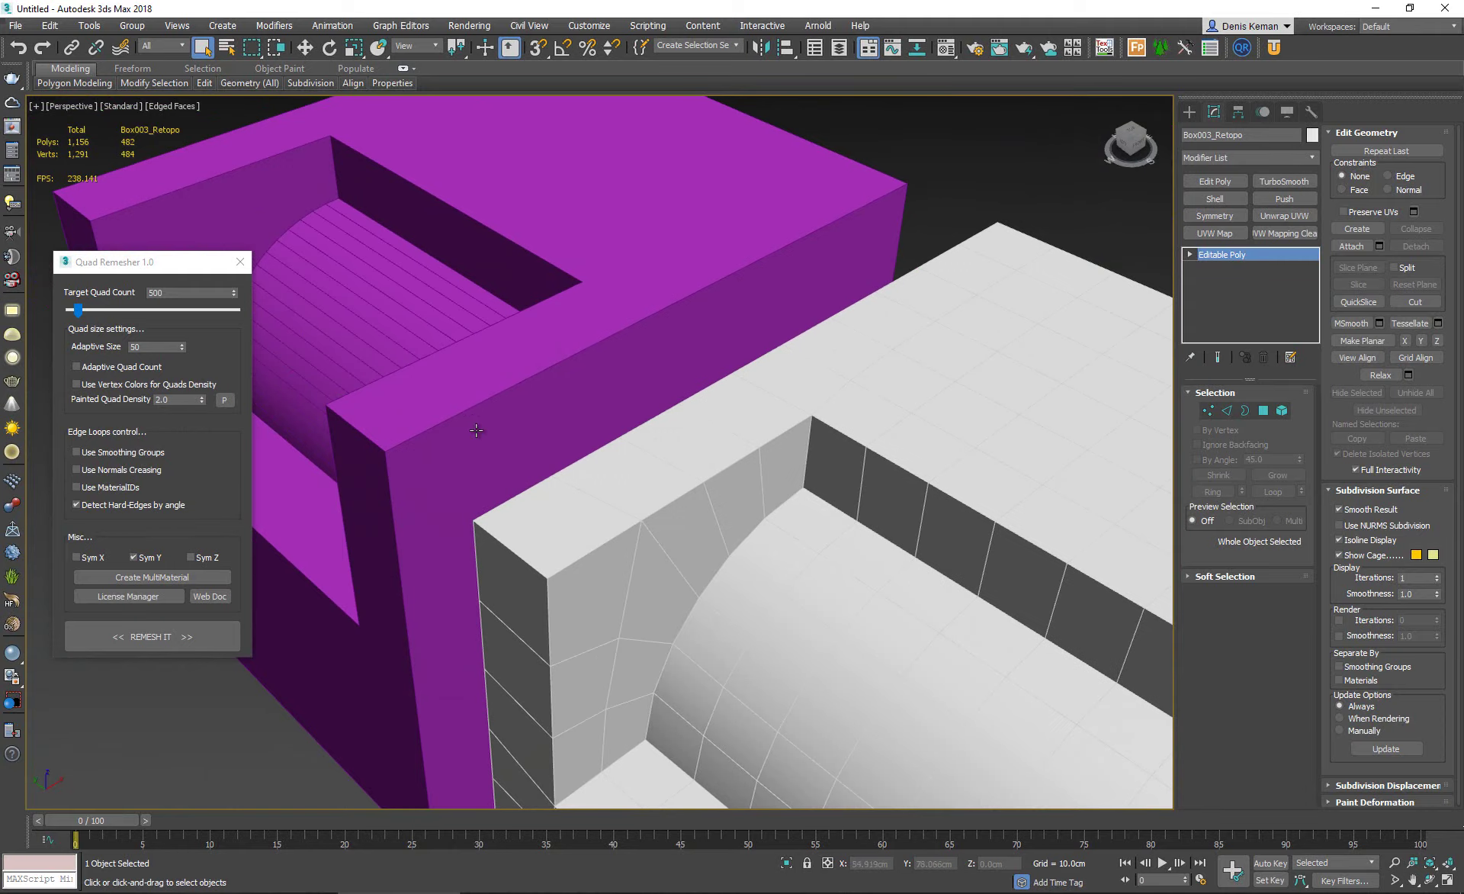
{"action": "scroll", "coordinate": [693, 419], "scroll_direction": "down", "scroll_amount": 3}
{"action": "scroll", "coordinate": [482, 251], "scroll_direction": "up", "scroll_amount": 4}
Remesh the fourth block with Adaptive Quad Count enabled and Adaptive Size set to 80, keeping 500 target quads and Y symmetry.
{"action": "left_click", "coordinate": [731, 446]}
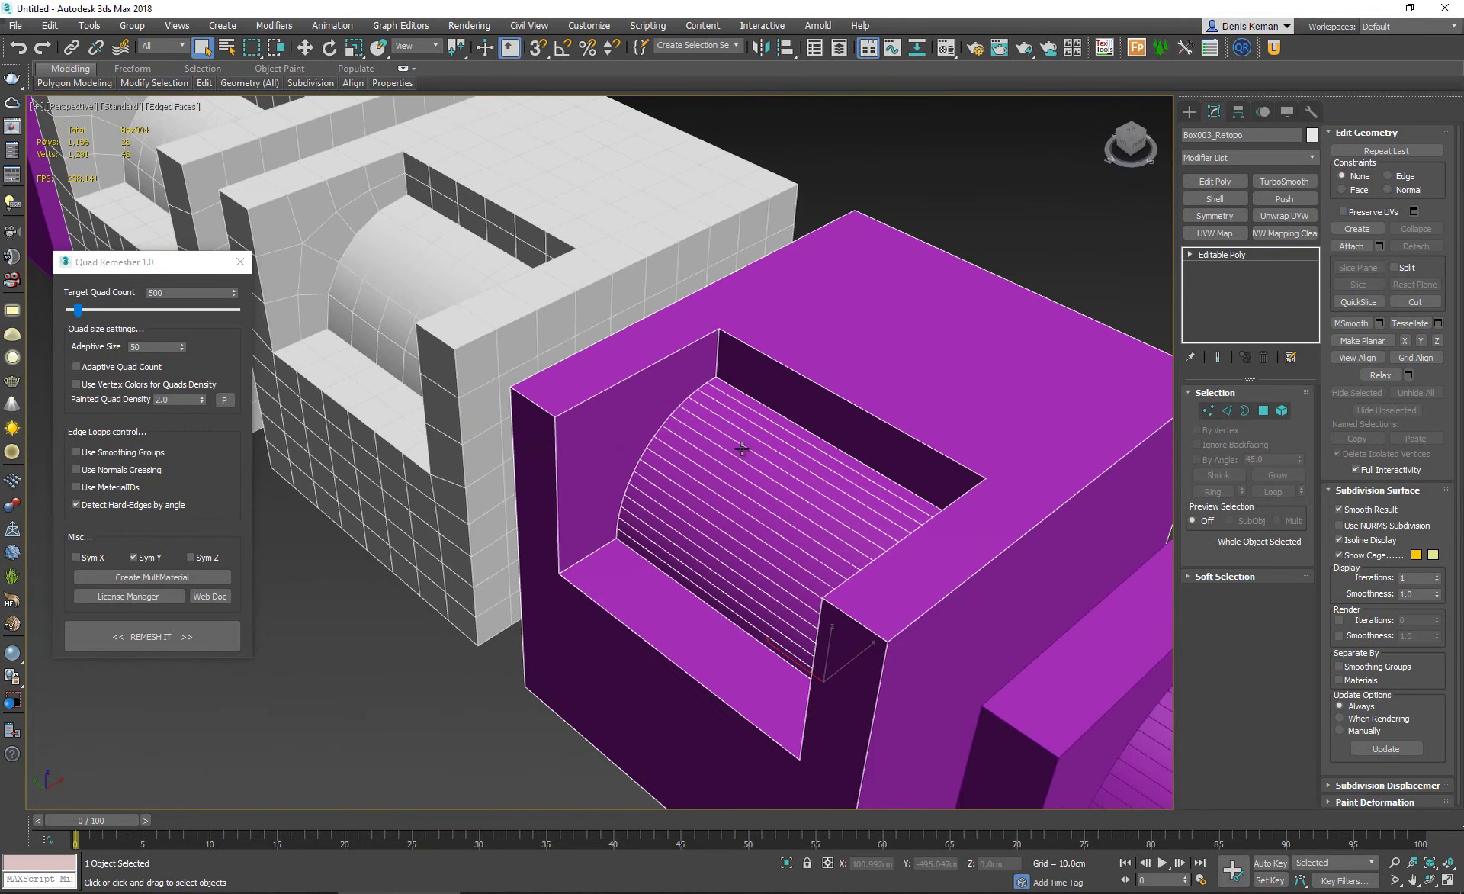
{"action": "middle_click_drag", "start_coordinate": [734, 442], "coordinate": [660, 399], "text": "alt"}
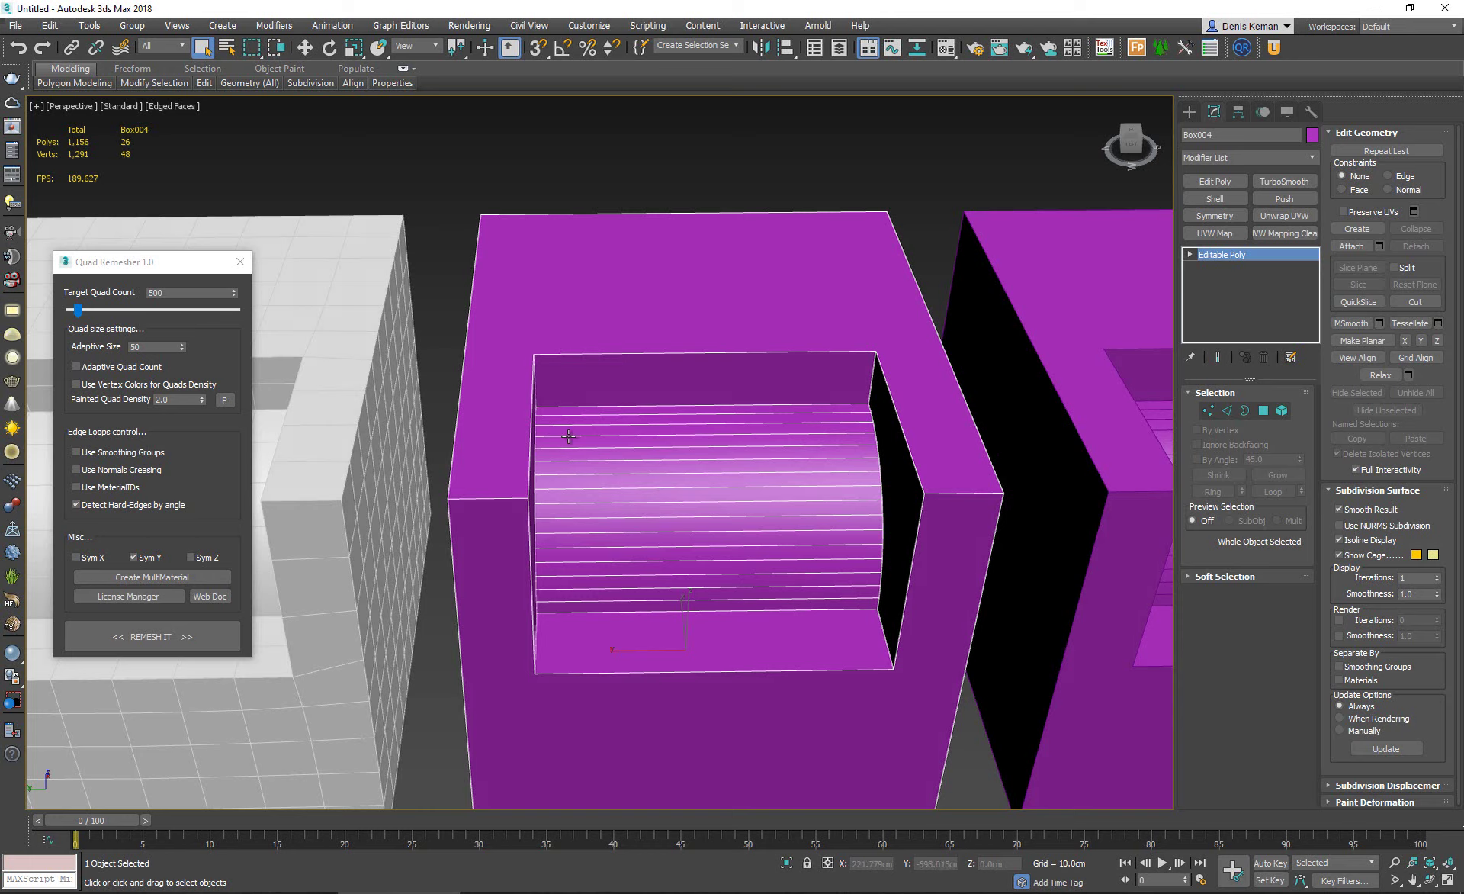
{"action": "left_click", "coordinate": [97, 369]}
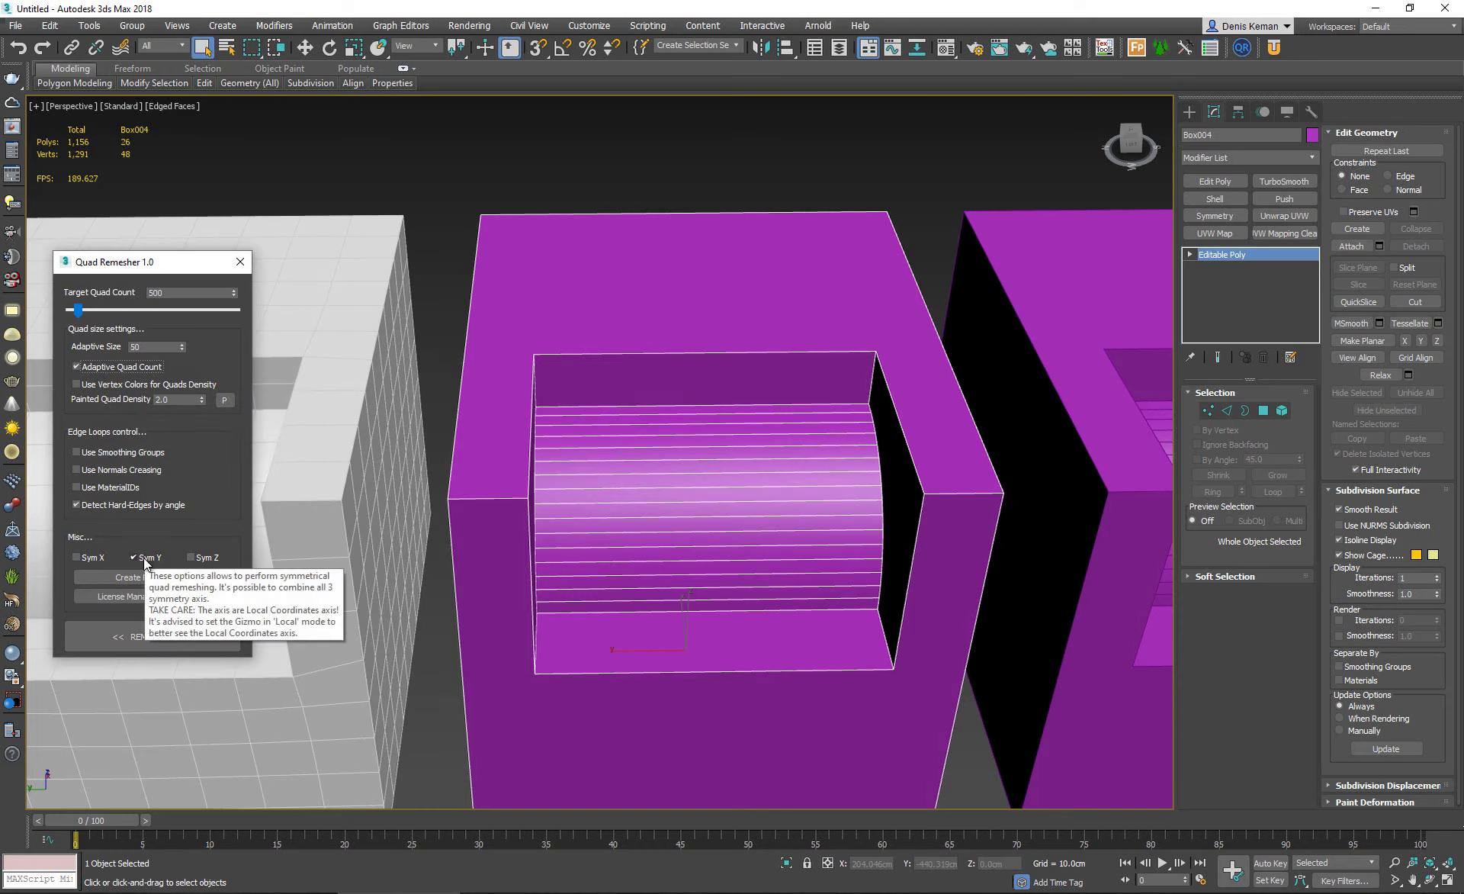
{"action": "left_click", "coordinate": [148, 346]}
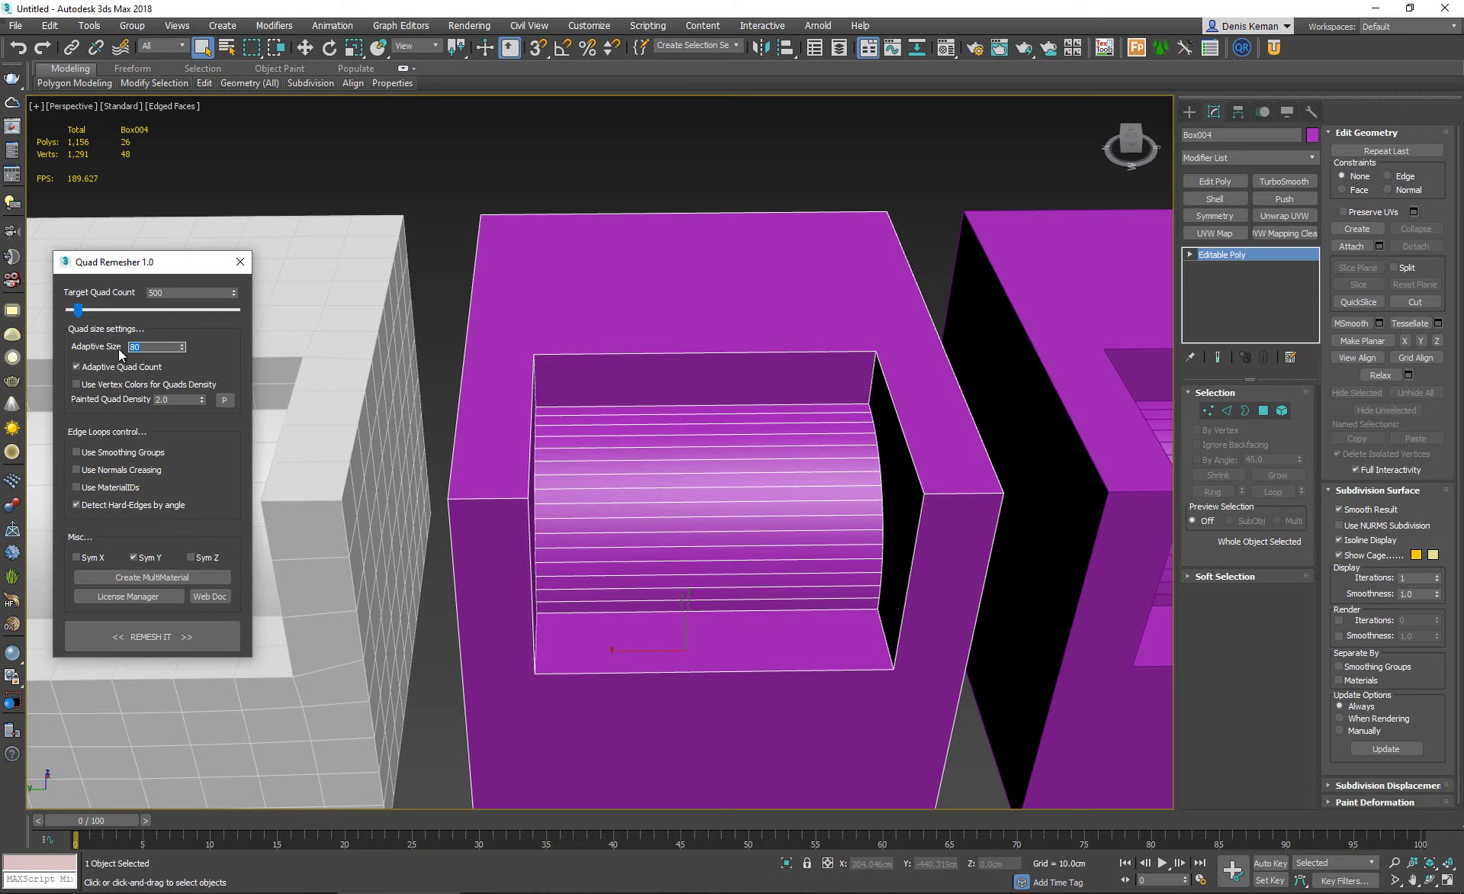
{"action": "scroll", "coordinate": [657, 533], "scroll_direction": "down", "scroll_amount": 3}
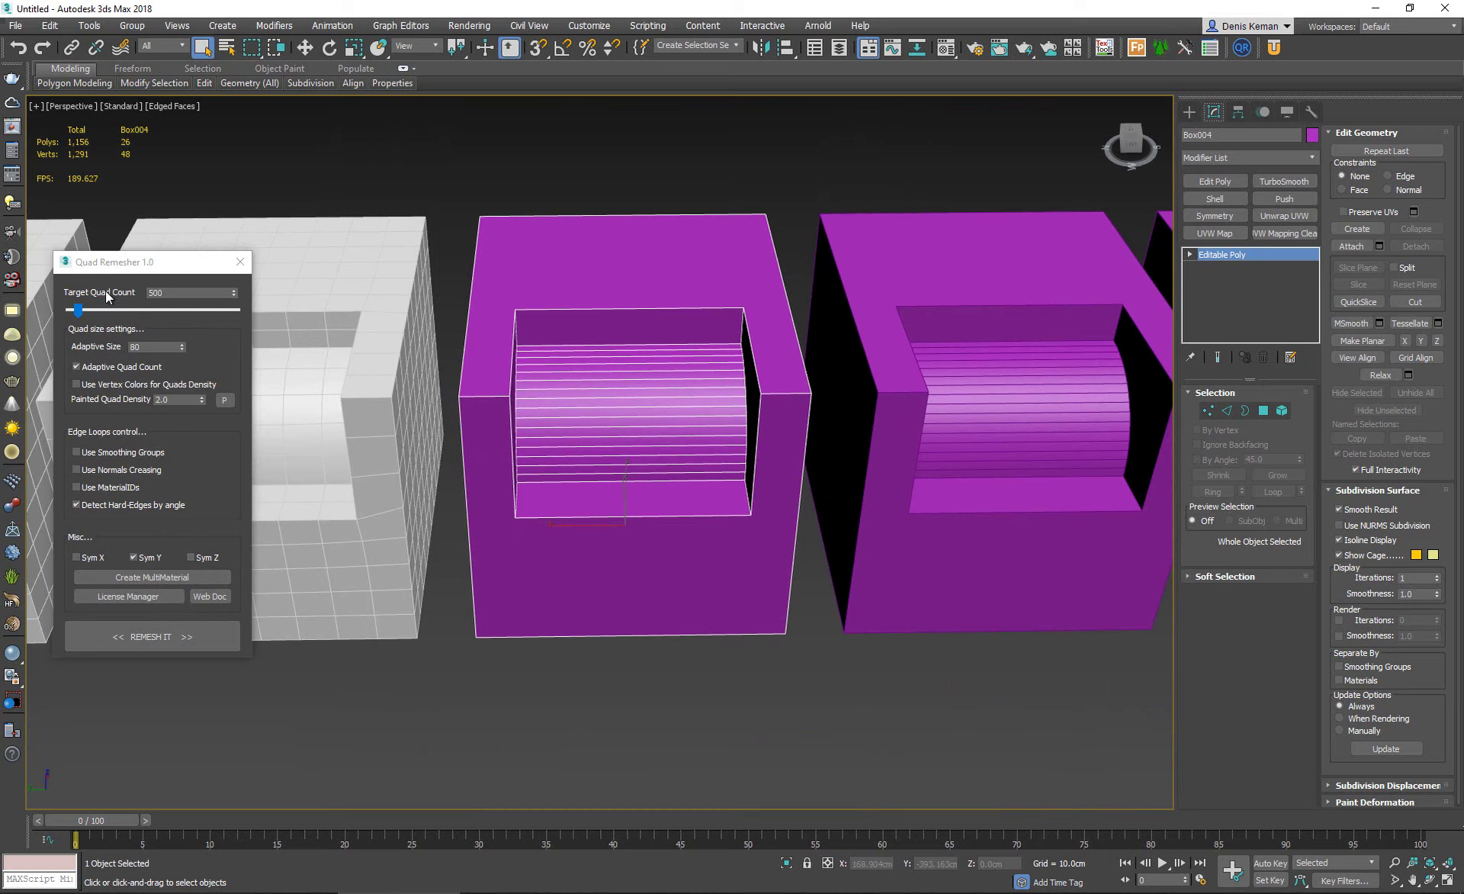
{"action": "left_click", "coordinate": [192, 631]}
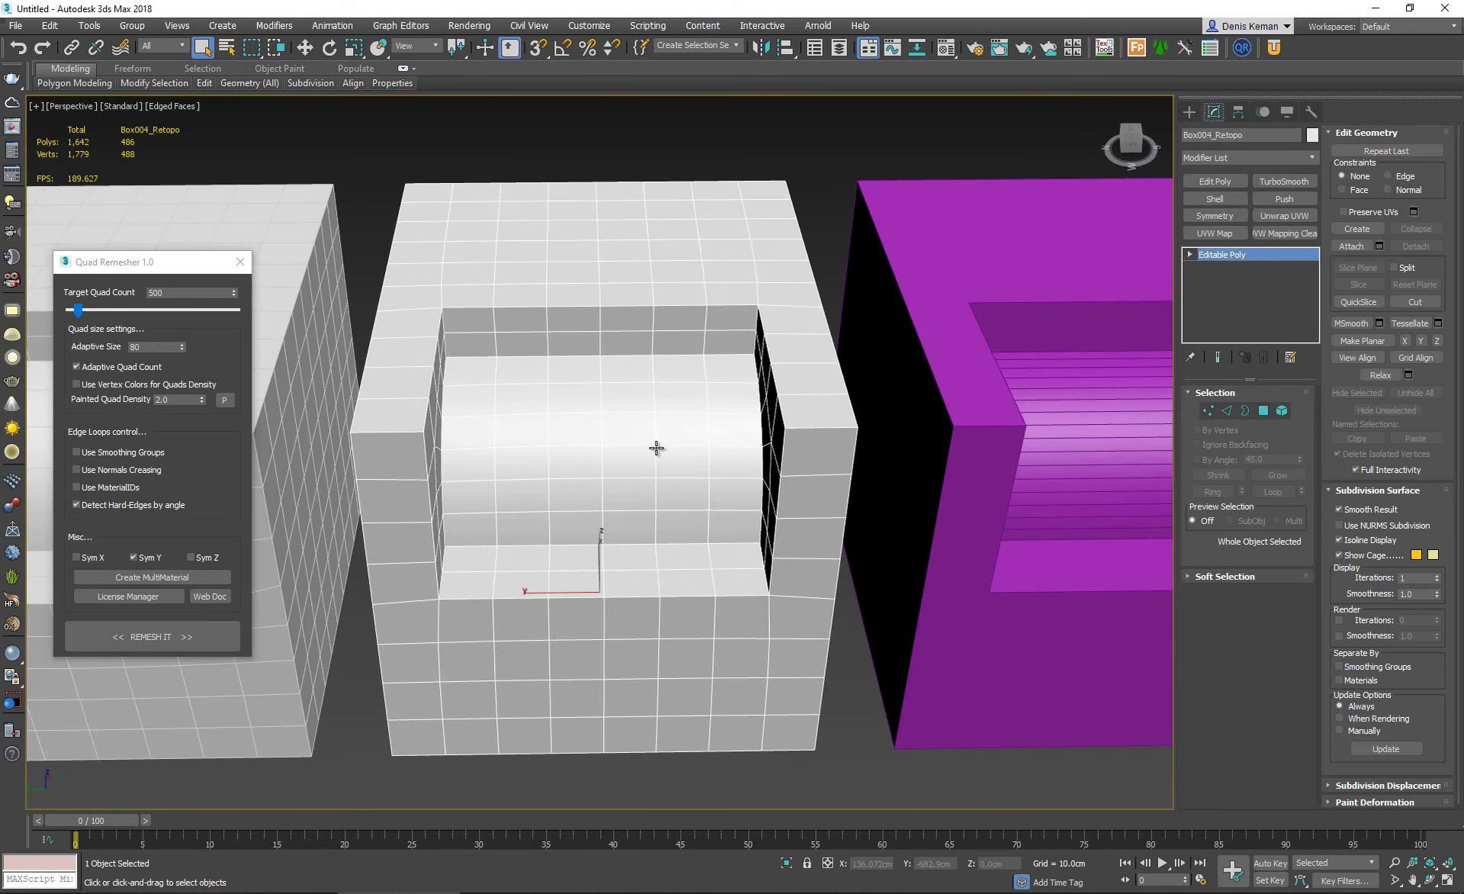
Delete the two unremeshed blocks at the far end of the row, beyond the fourth block.
{"action": "scroll", "coordinate": [656, 447], "scroll_direction": "down", "scroll_amount": 3}
{"action": "middle_click_drag", "start_coordinate": [656, 448], "coordinate": [547, 430], "text": "alt"}
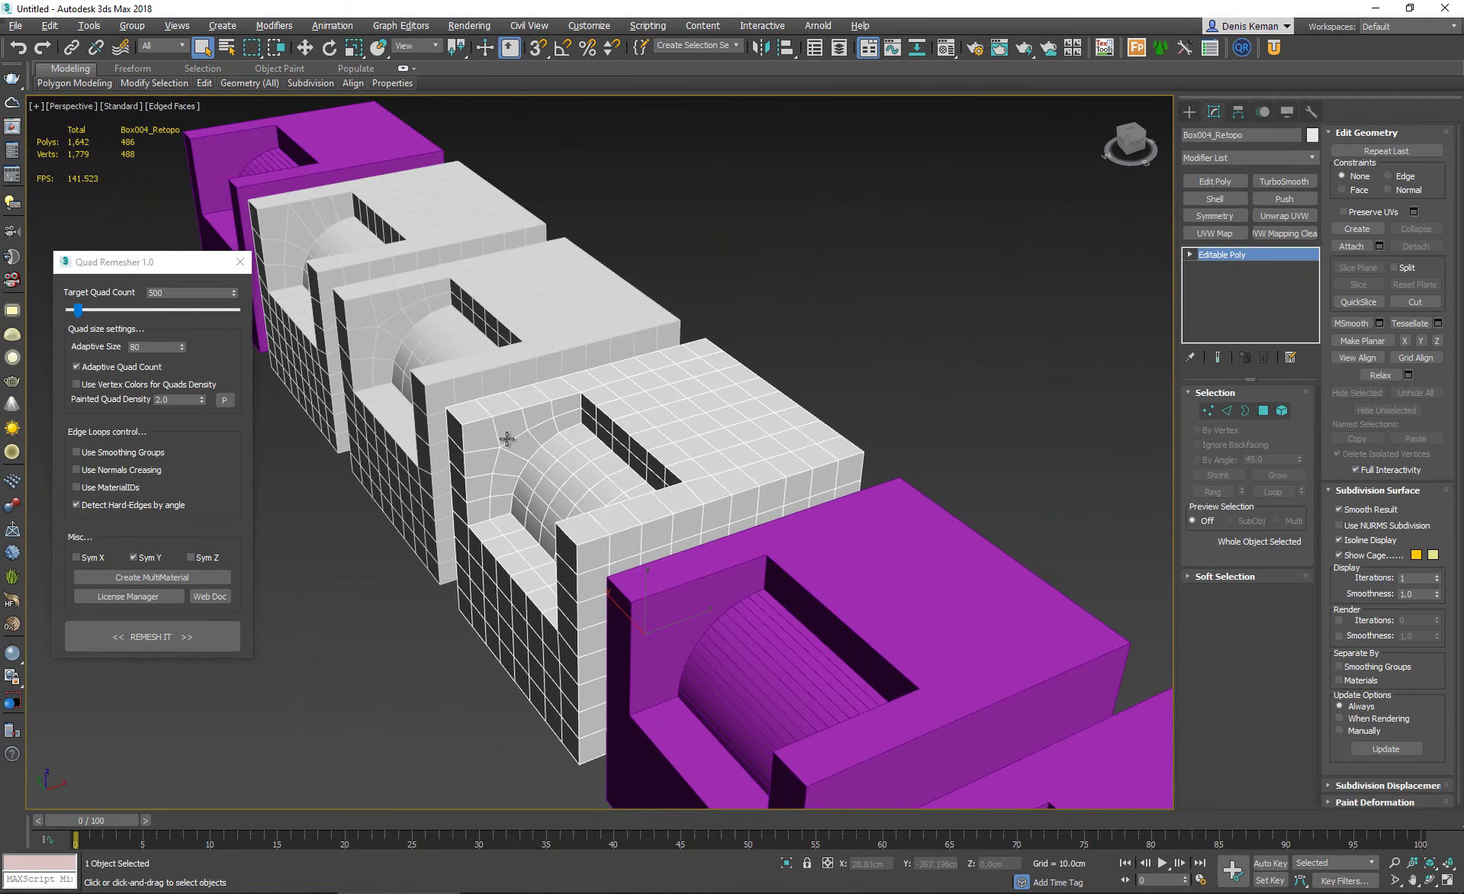
{"action": "middle_click_drag", "start_coordinate": [545, 417], "coordinate": [725, 386], "text": "alt"}
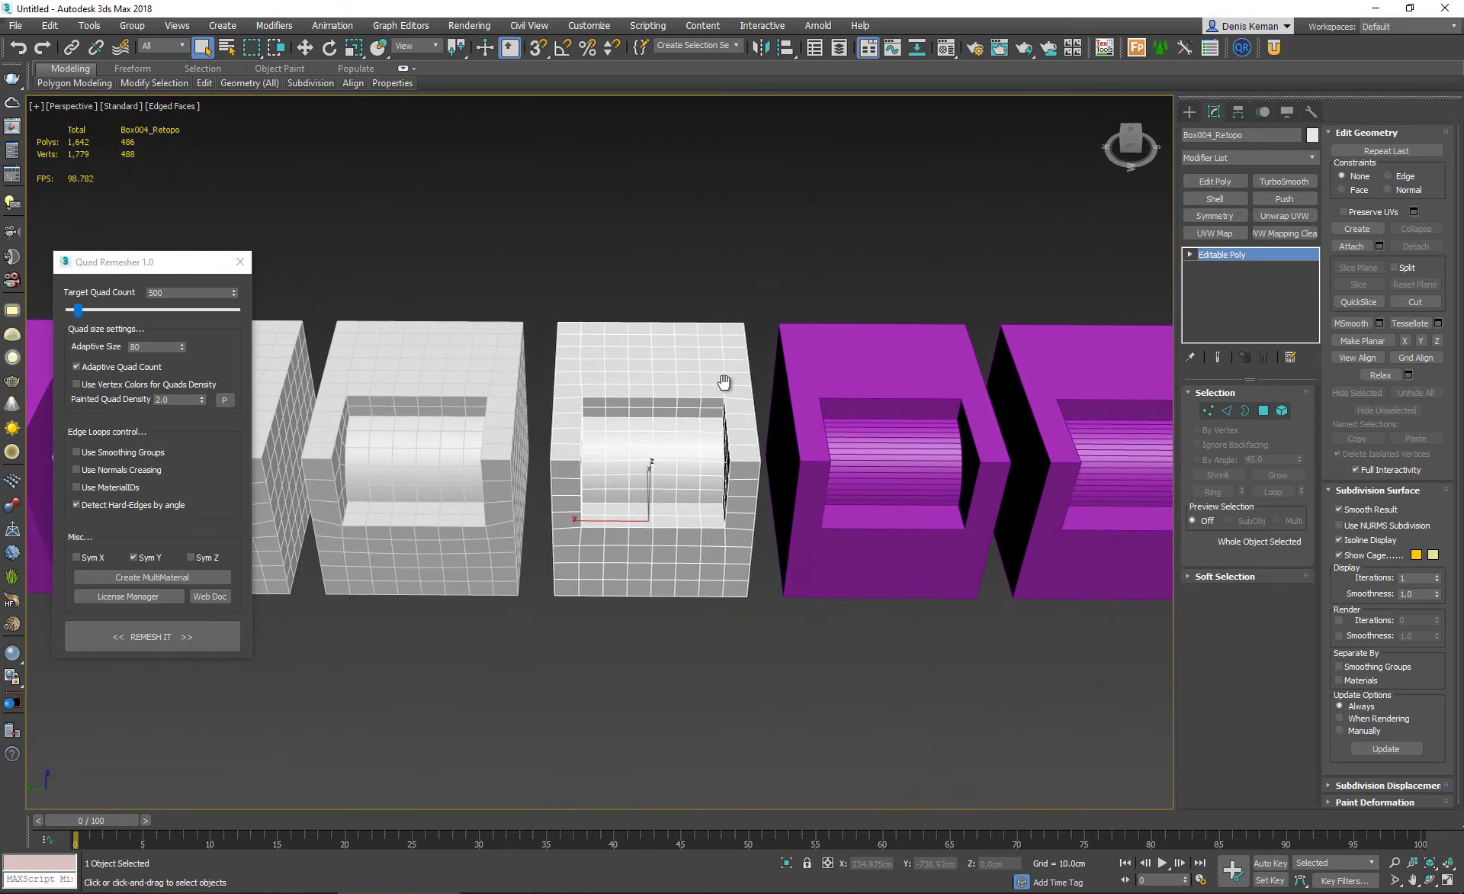
{"action": "middle_click_drag", "start_coordinate": [660, 428], "coordinate": [416, 396]}
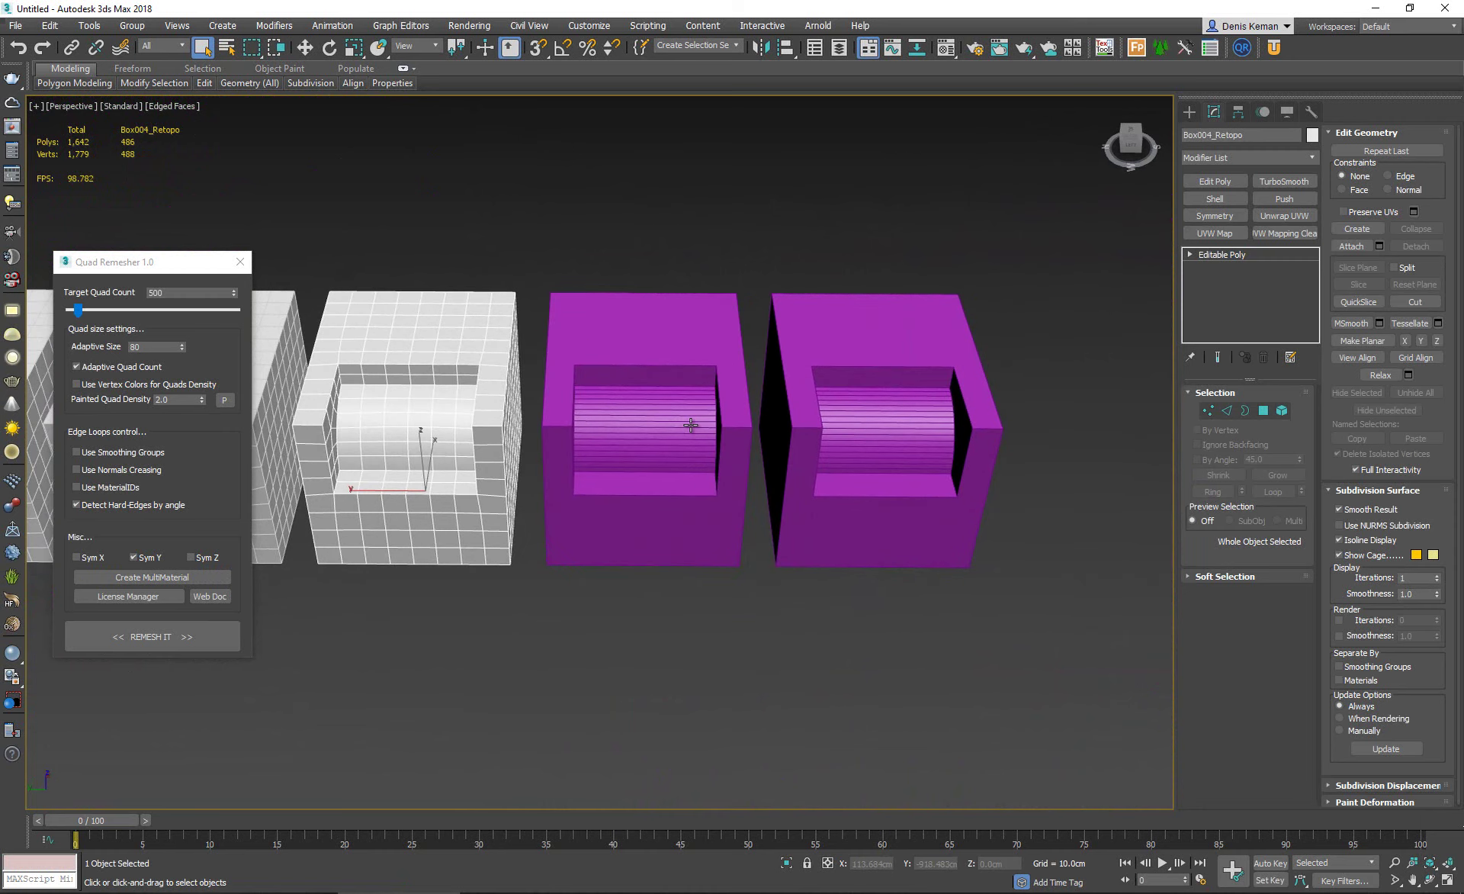
{"action": "left_click", "coordinate": [691, 424]}
{"action": "key", "text": "z"}
{"action": "mouse_move", "coordinate": [687, 421]}
{"action": "middle_mouse_down", "text": "alt"}
{"action": "mouse_move", "coordinate": [596, 410]}
{"action": "mouse_move", "coordinate": [670, 402]}
{"action": "middle_mouse_up", "text": "alt"}
{"action": "right_click", "coordinate": [670, 402]}
{"action": "left_click", "coordinate": [729, 277]}
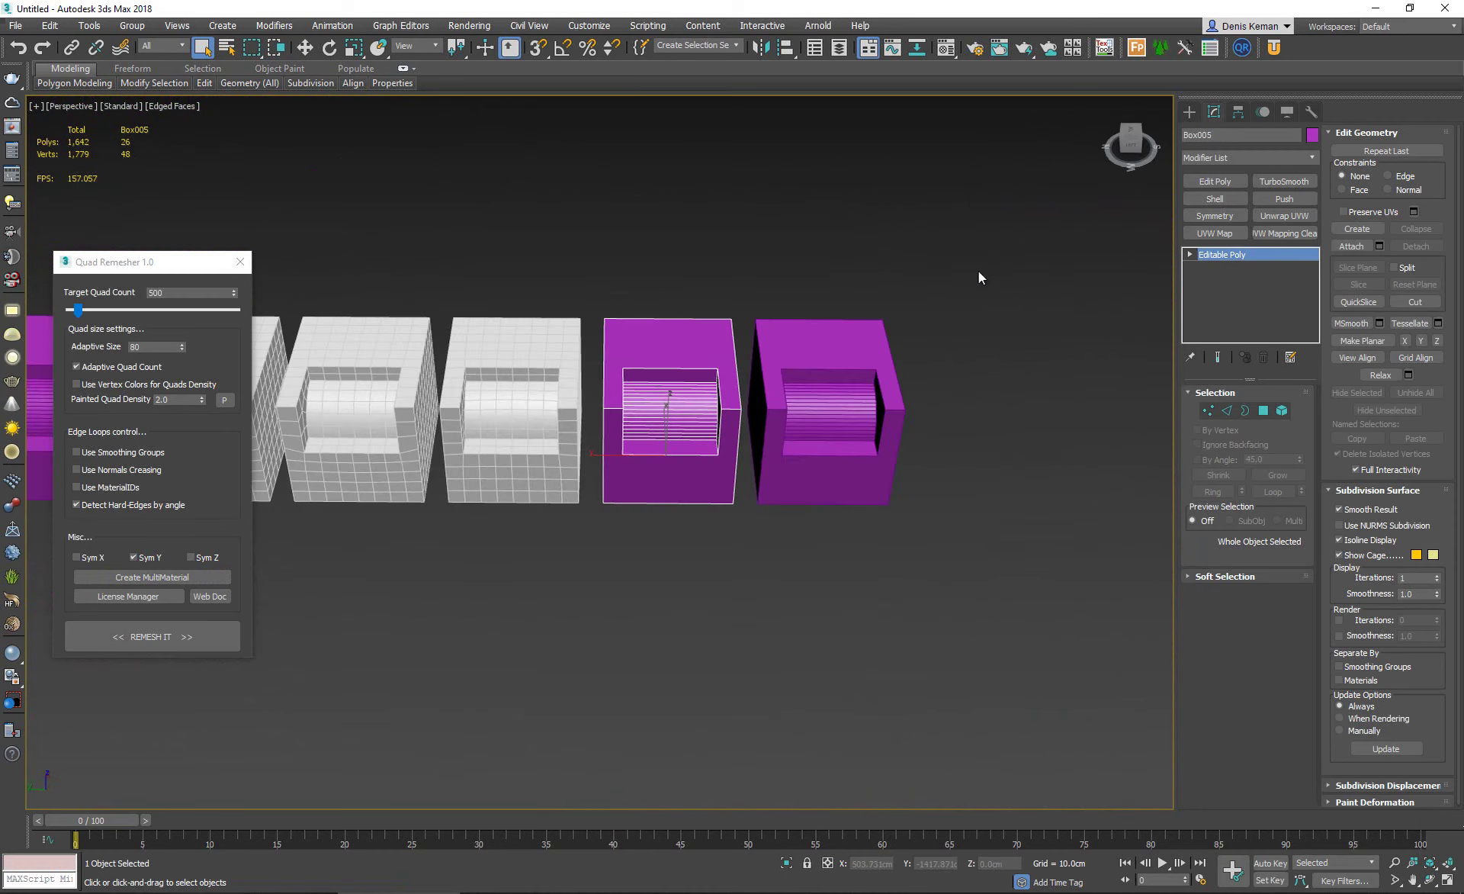
{"action": "key", "text": "Delete"}
Copy the fourth remeshed block along the row into the empty space beside it.
{"action": "left_click", "coordinate": [581, 427]}
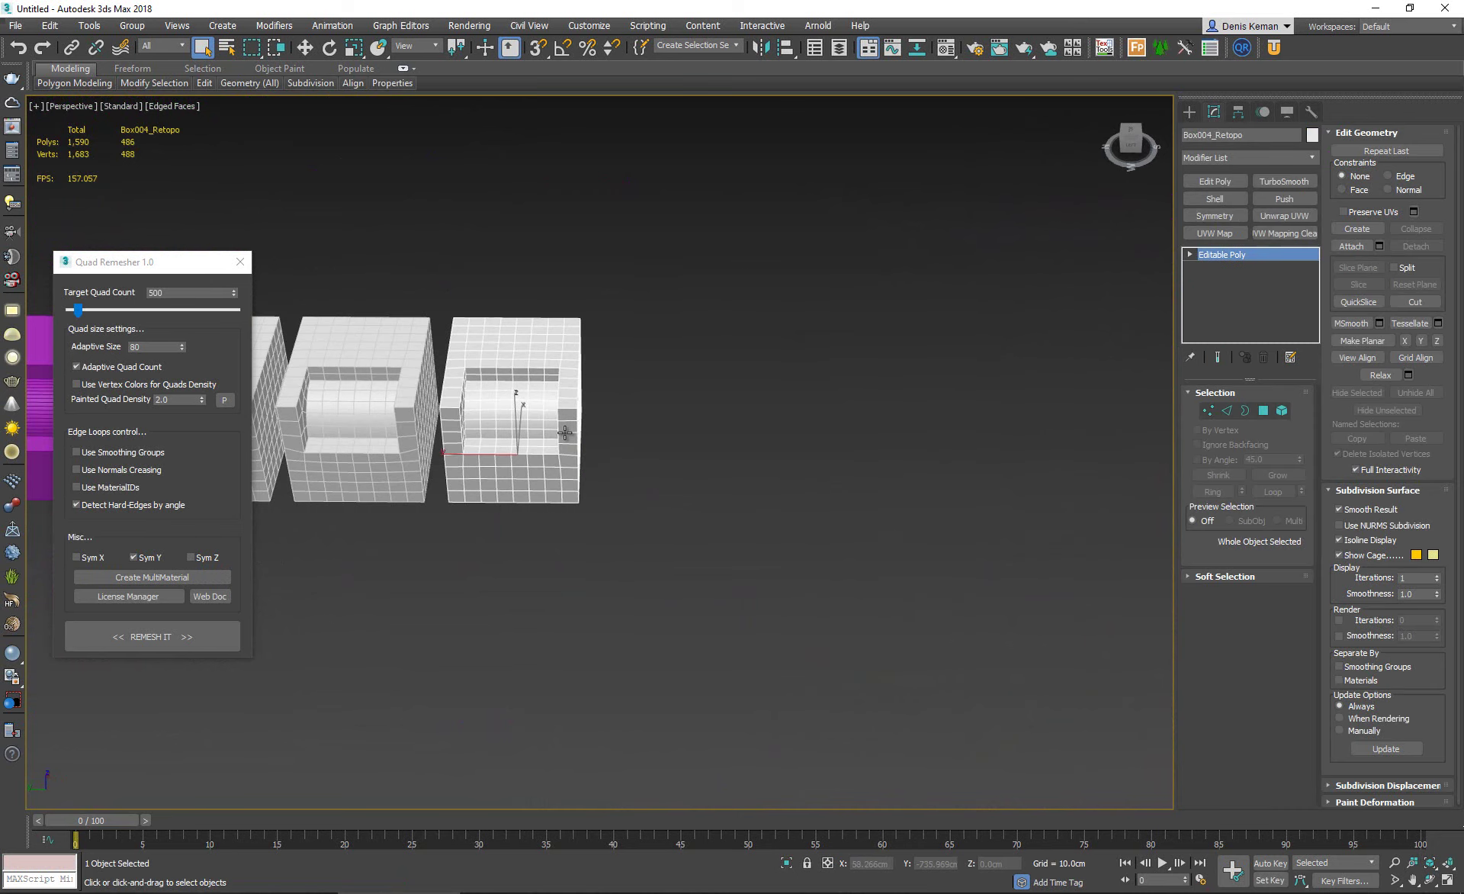
{"action": "key", "text": "w"}
{"action": "left_click_drag", "start_coordinate": [547, 454], "coordinate": [736, 454], "text": "shift"}
{"action": "left_click", "coordinate": [733, 519]}
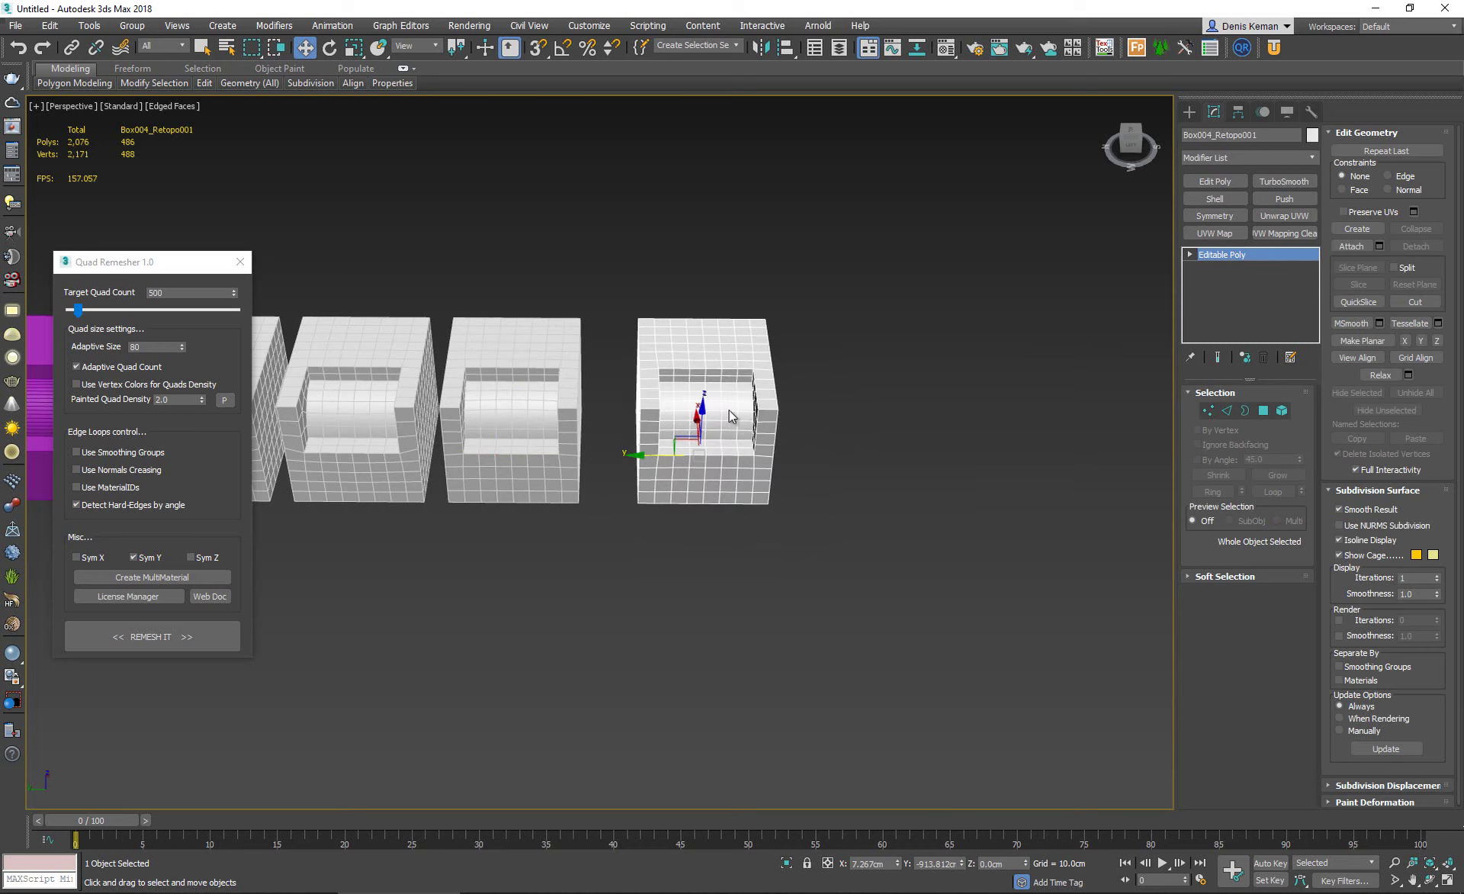
Isolate the copied block and examine how straight and even its quads are in the perspective and front views.
{"action": "scroll", "coordinate": [726, 374], "scroll_direction": "up", "scroll_amount": 5}
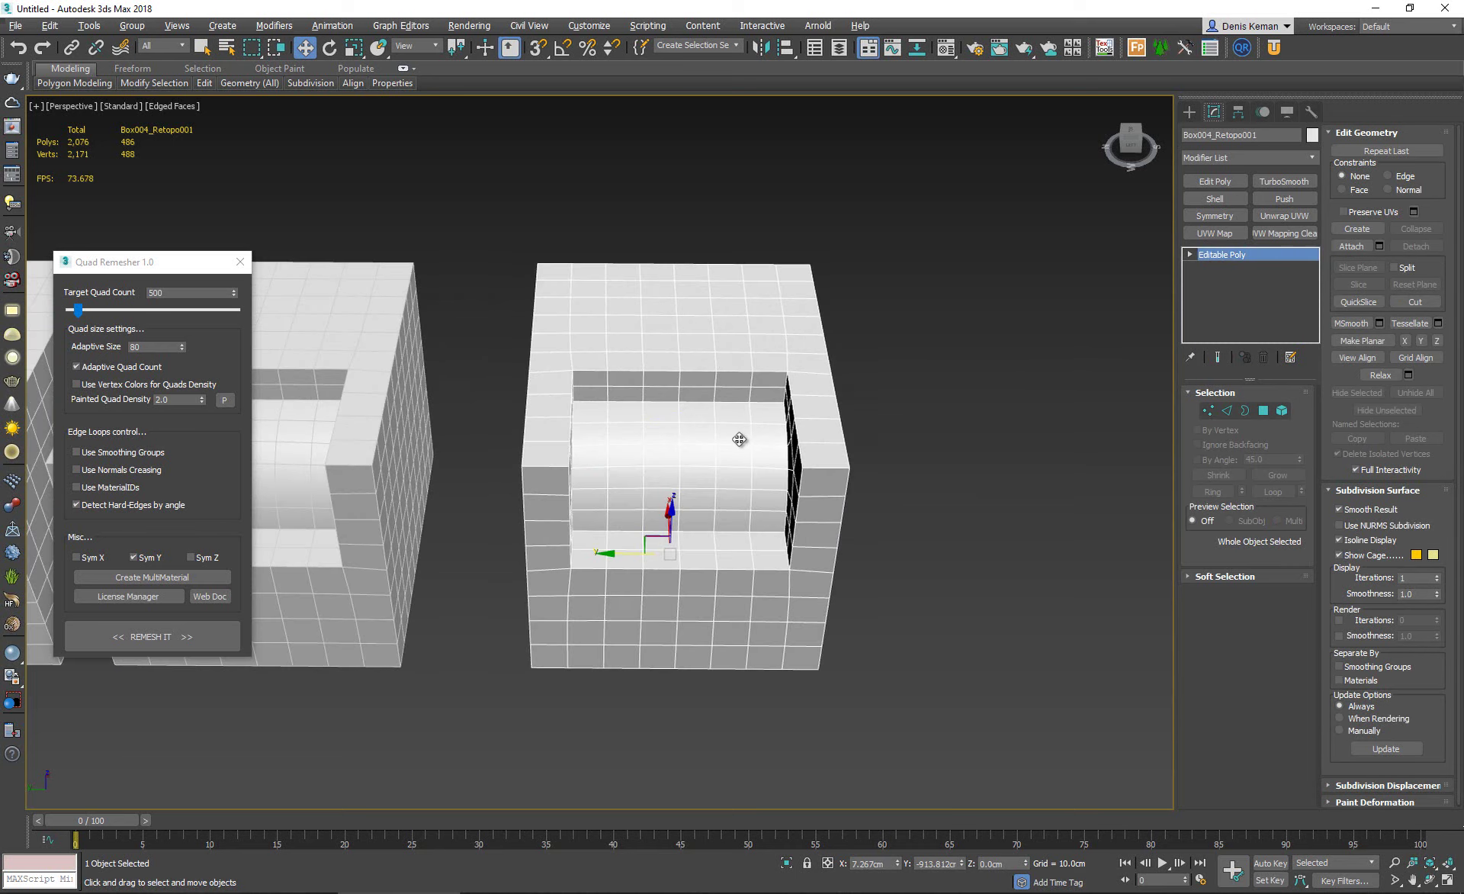
{"action": "mouse_move", "coordinate": [739, 434]}
{"action": "middle_mouse_down", "text": "alt"}
{"action": "mouse_move", "coordinate": [633, 431]}
{"action": "mouse_move", "coordinate": [686, 459]}
{"action": "mouse_move", "coordinate": [823, 450]}
{"action": "mouse_move", "coordinate": [807, 451]}
{"action": "middle_mouse_up", "text": "alt"}
{"action": "scroll", "coordinate": [633, 430], "scroll_direction": "up", "scroll_amount": 3}
{"action": "key", "text": "alt+w"}
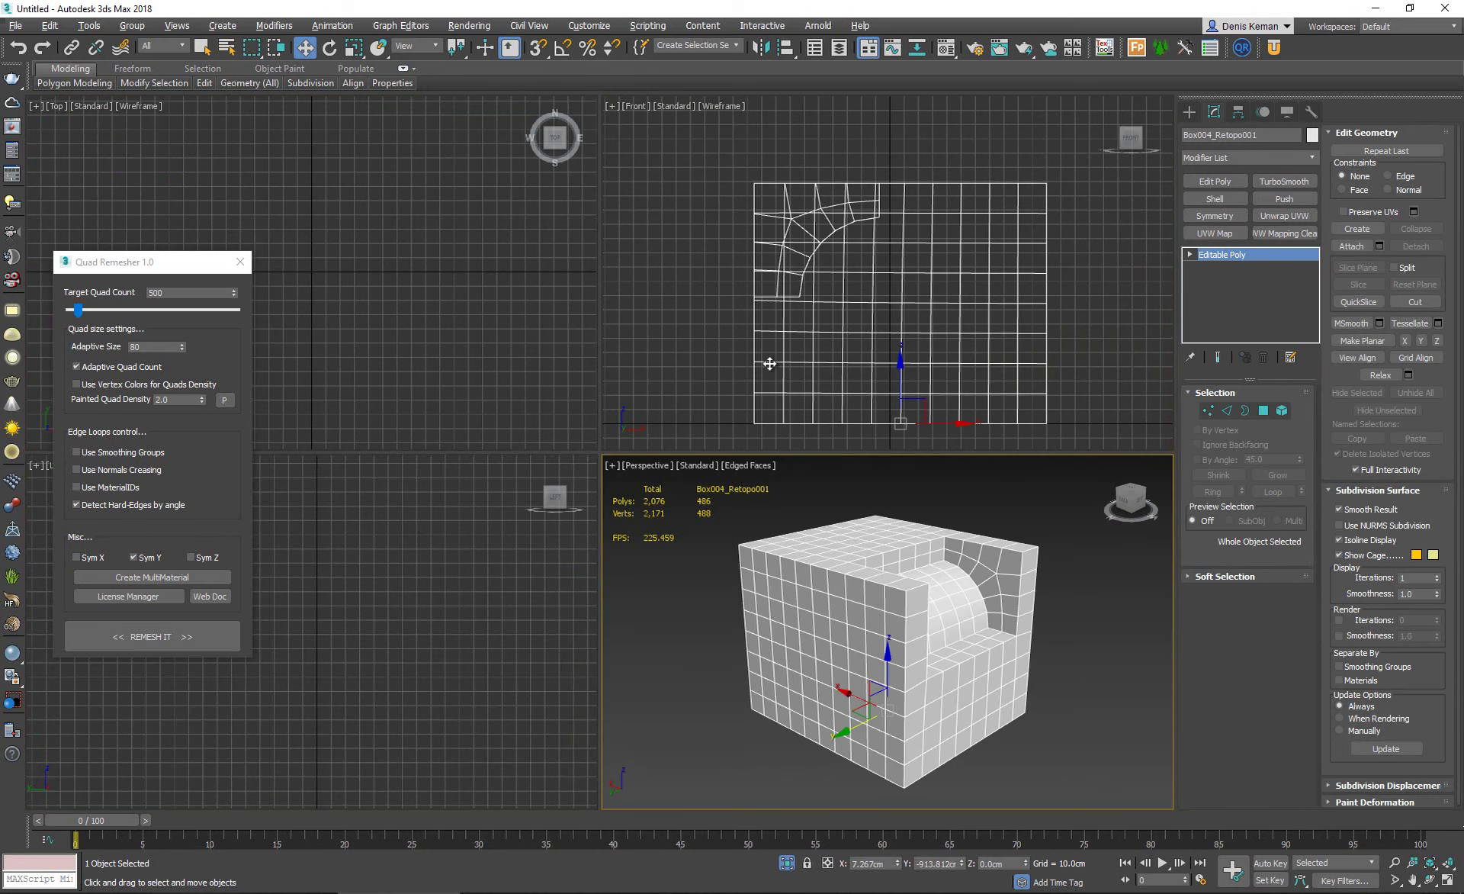
{"action": "key", "text": "alt+w"}
{"action": "scroll", "coordinate": [702, 415], "scroll_direction": "up", "scroll_amount": 4}
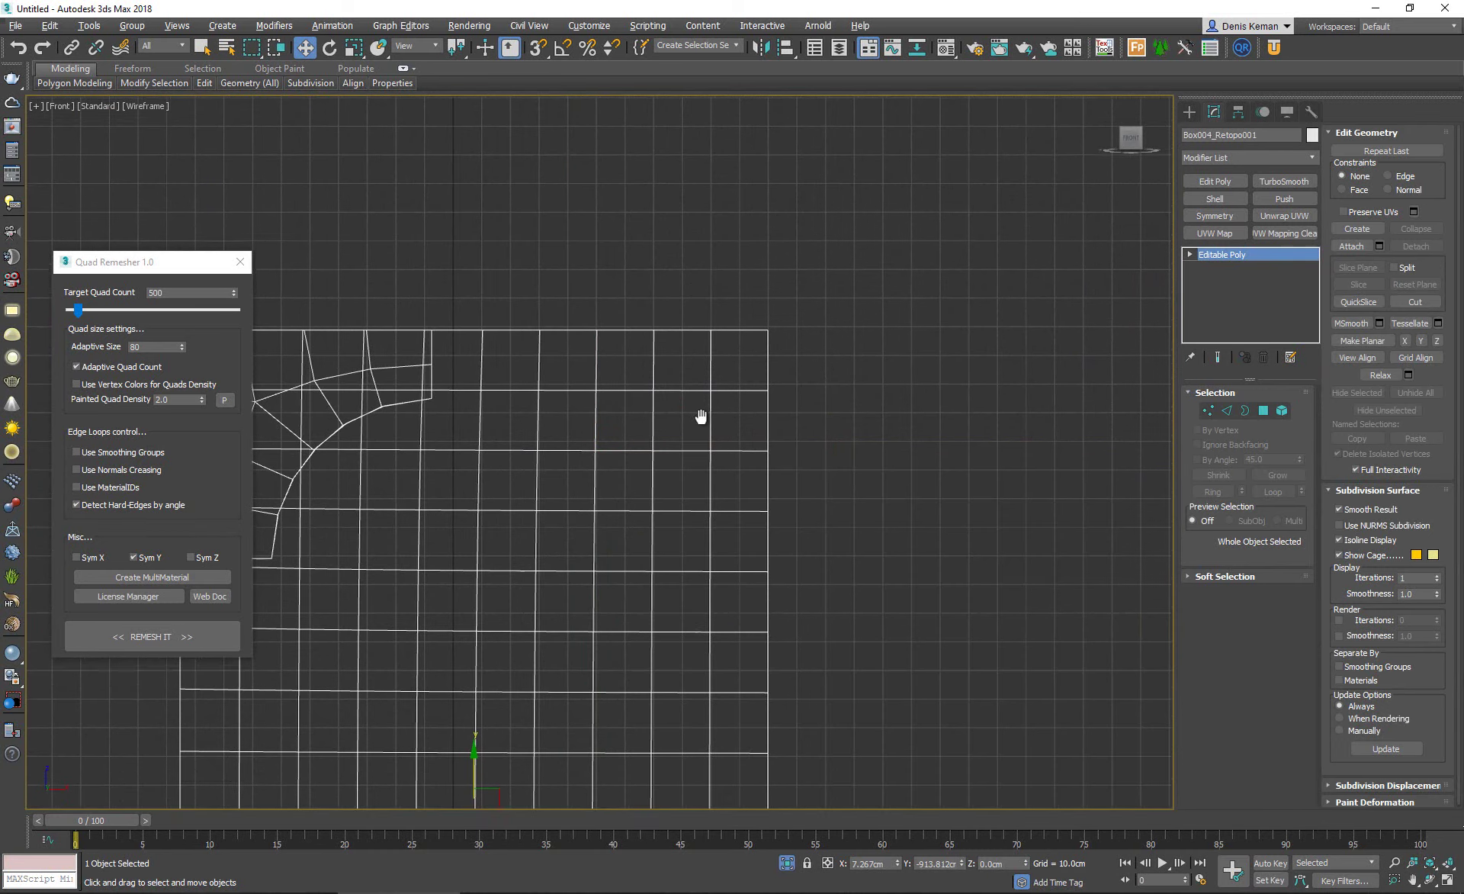
{"action": "scroll", "coordinate": [702, 435], "scroll_direction": "up", "scroll_amount": 2}
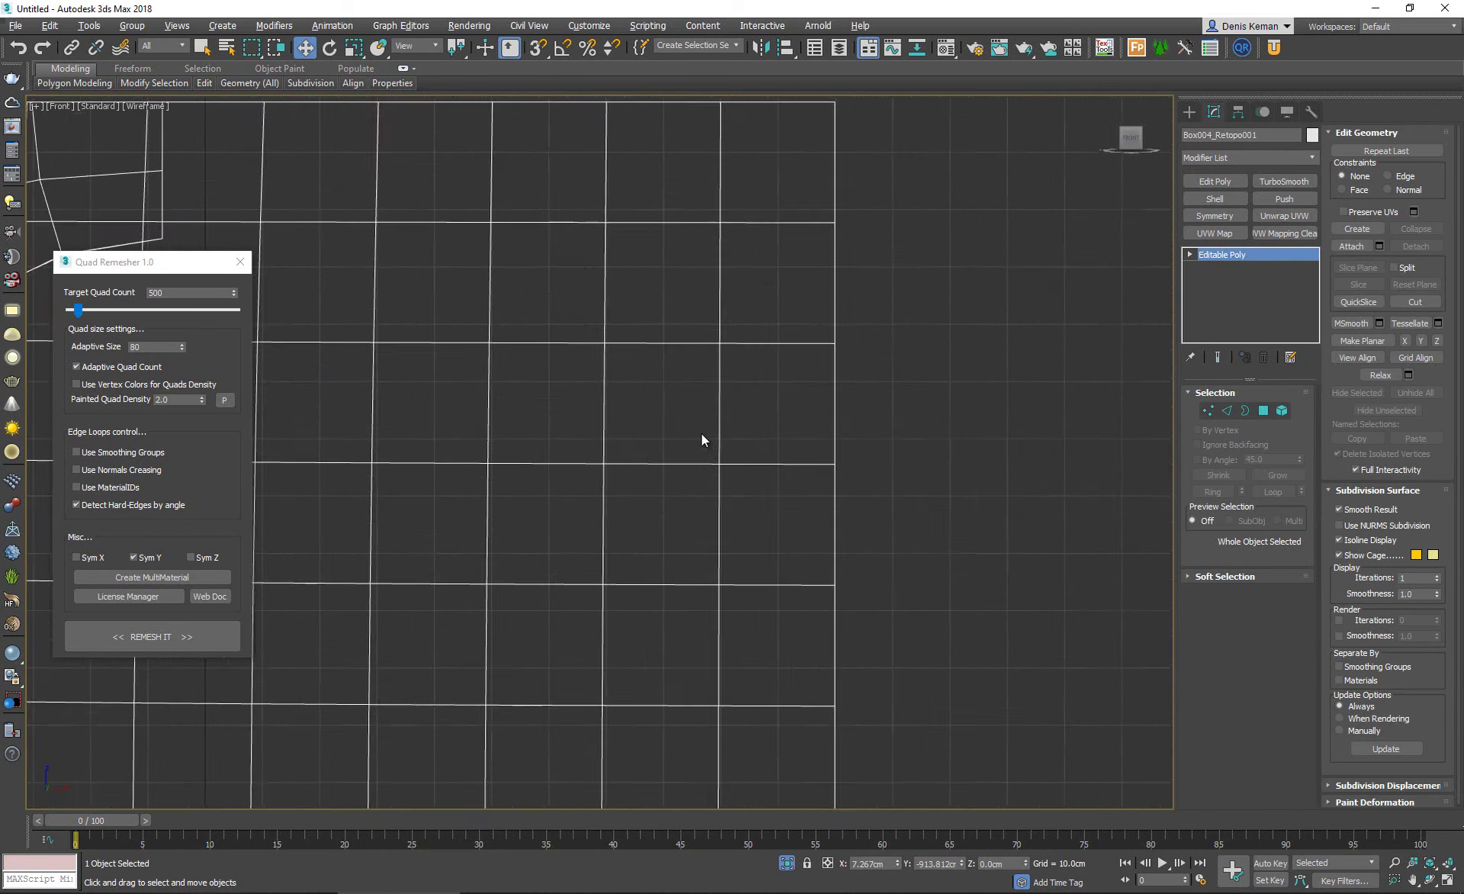
{"action": "scroll", "coordinate": [703, 435], "scroll_direction": "down", "scroll_amount": 4}
{"action": "key", "text": "alt+w"}
{"action": "middle_click_drag", "start_coordinate": [874, 641], "coordinate": [890, 701], "text": "alt"}
{"action": "key", "text": "alt+w"}
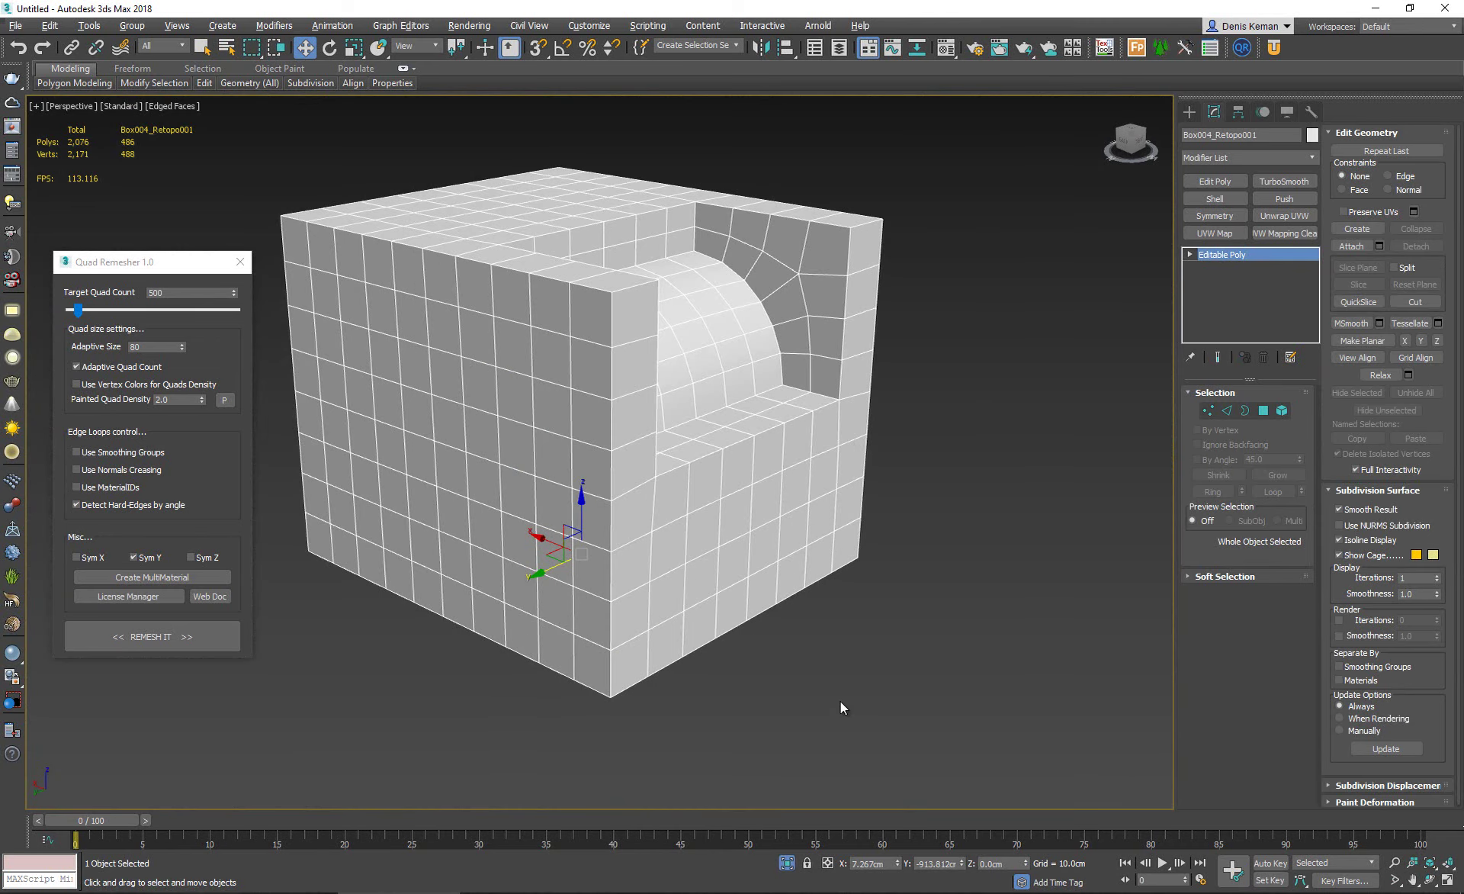
{"action": "middle_click_drag", "start_coordinate": [811, 601], "coordinate": [807, 579], "text": "alt"}
{"action": "left_click", "coordinate": [1138, 145]}
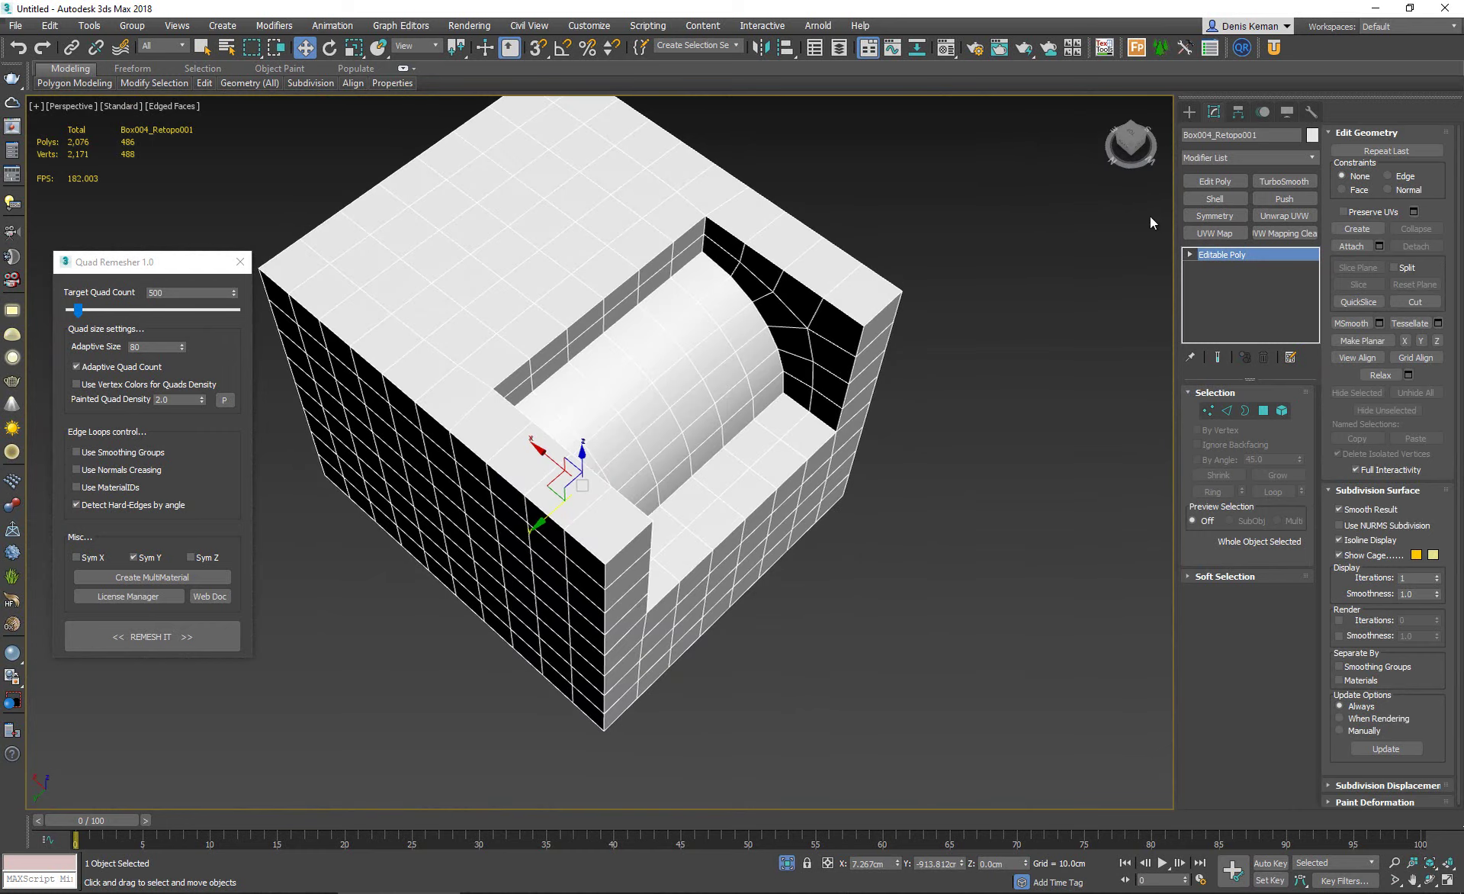
Create a sphere of about 176 cm radius, its centre snapped to the middle vertex of the isolated block's underside.
{"action": "left_click", "coordinate": [1189, 112]}
{"action": "left_click", "coordinate": [1220, 220]}
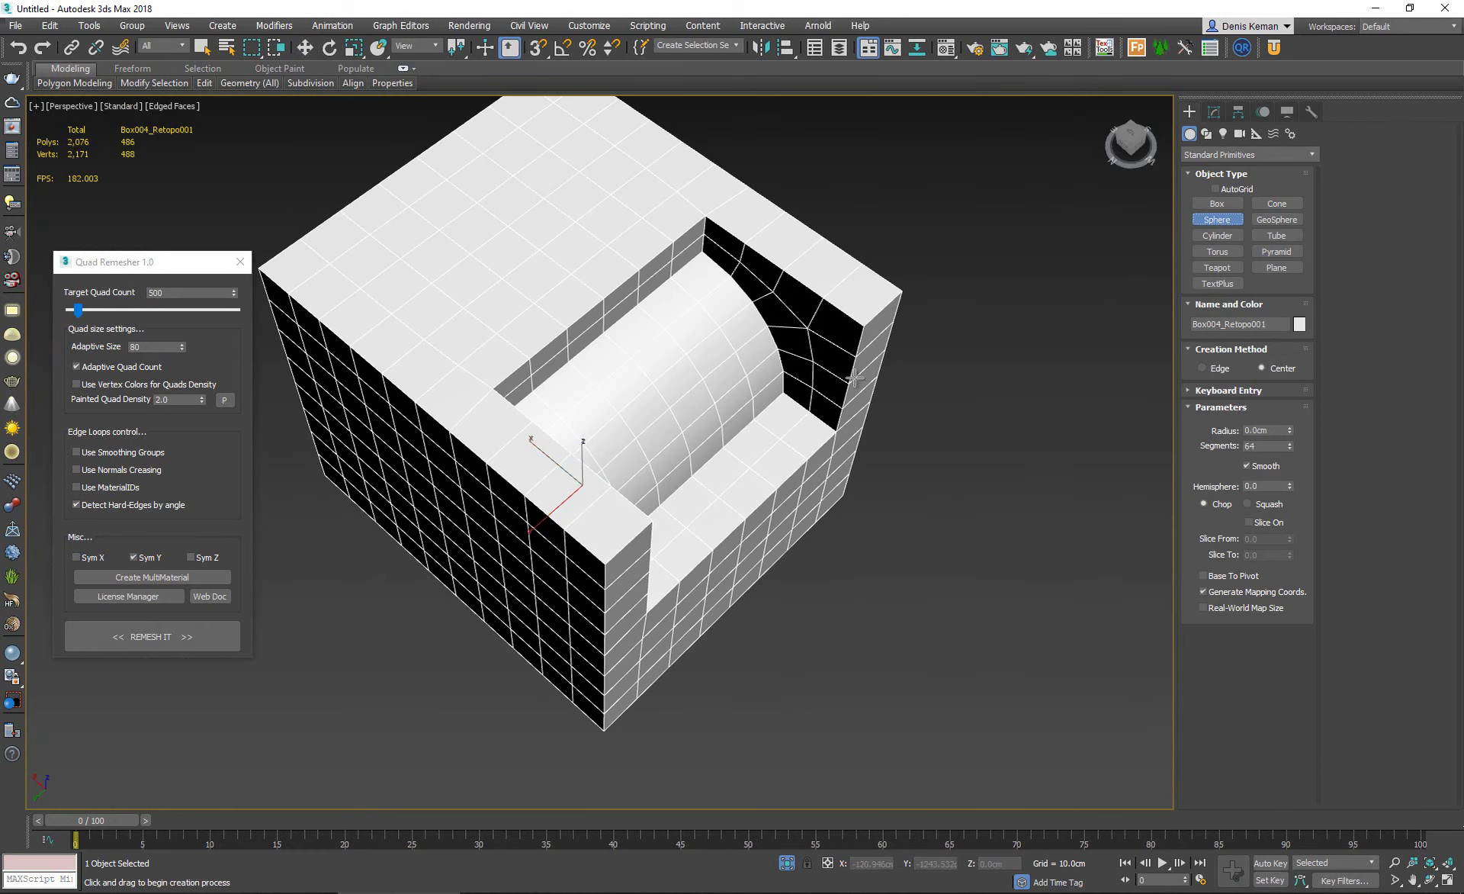
{"action": "middle_click_drag", "start_coordinate": [655, 305], "coordinate": [616, 412], "text": "alt"}
{"action": "key", "text": "s"}
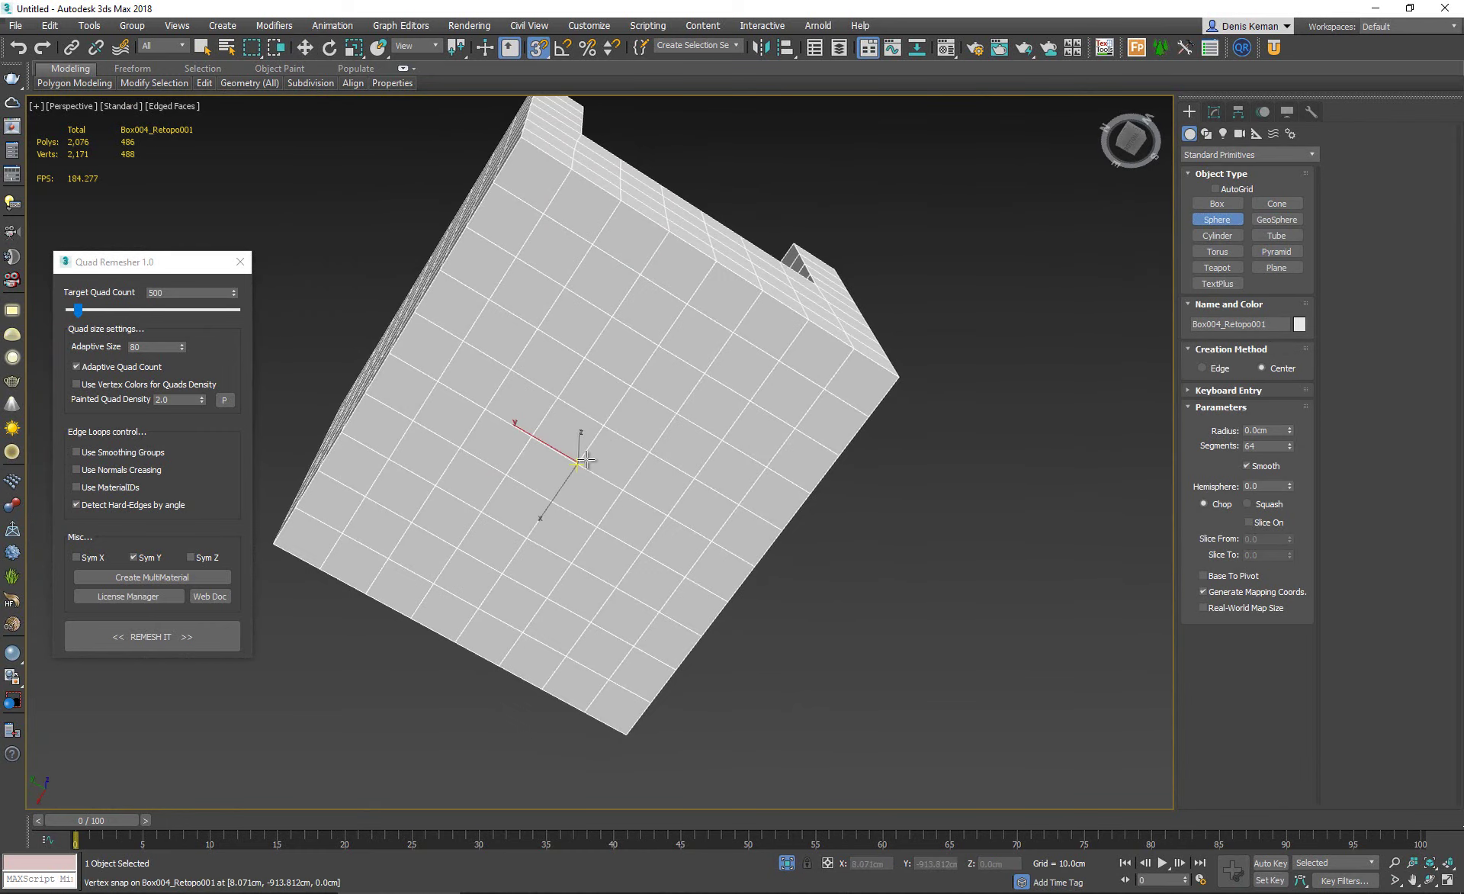
{"action": "left_click_drag", "start_coordinate": [593, 458], "coordinate": [699, 412]}
{"action": "middle_click_drag", "start_coordinate": [699, 412], "coordinate": [670, 427], "text": "alt"}
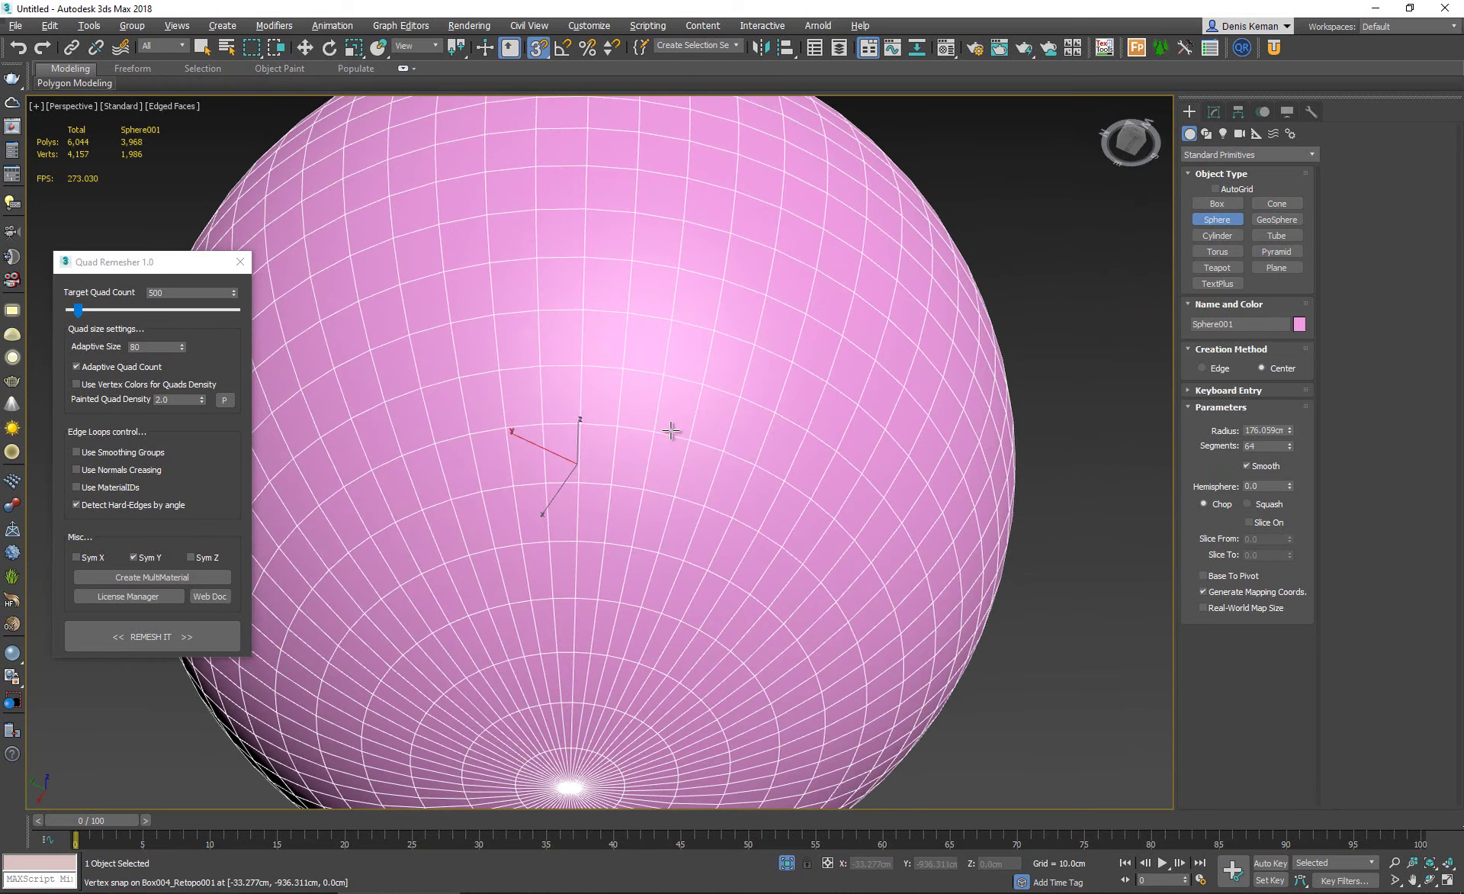
Scale the sphere uniformly to about 40% so that it fits within the block's underside.
{"action": "key", "text": "s"}
{"action": "key", "text": "r"}
{"action": "middle_click_drag", "start_coordinate": [581, 465], "coordinate": [584, 557], "text": "ctrl+alt"}
{"action": "left_click_drag", "start_coordinate": [584, 555], "coordinate": [589, 576]}
{"action": "middle_click_drag", "start_coordinate": [625, 450], "coordinate": [663, 473], "text": "alt"}
{"action": "left_click", "coordinate": [703, 523]}
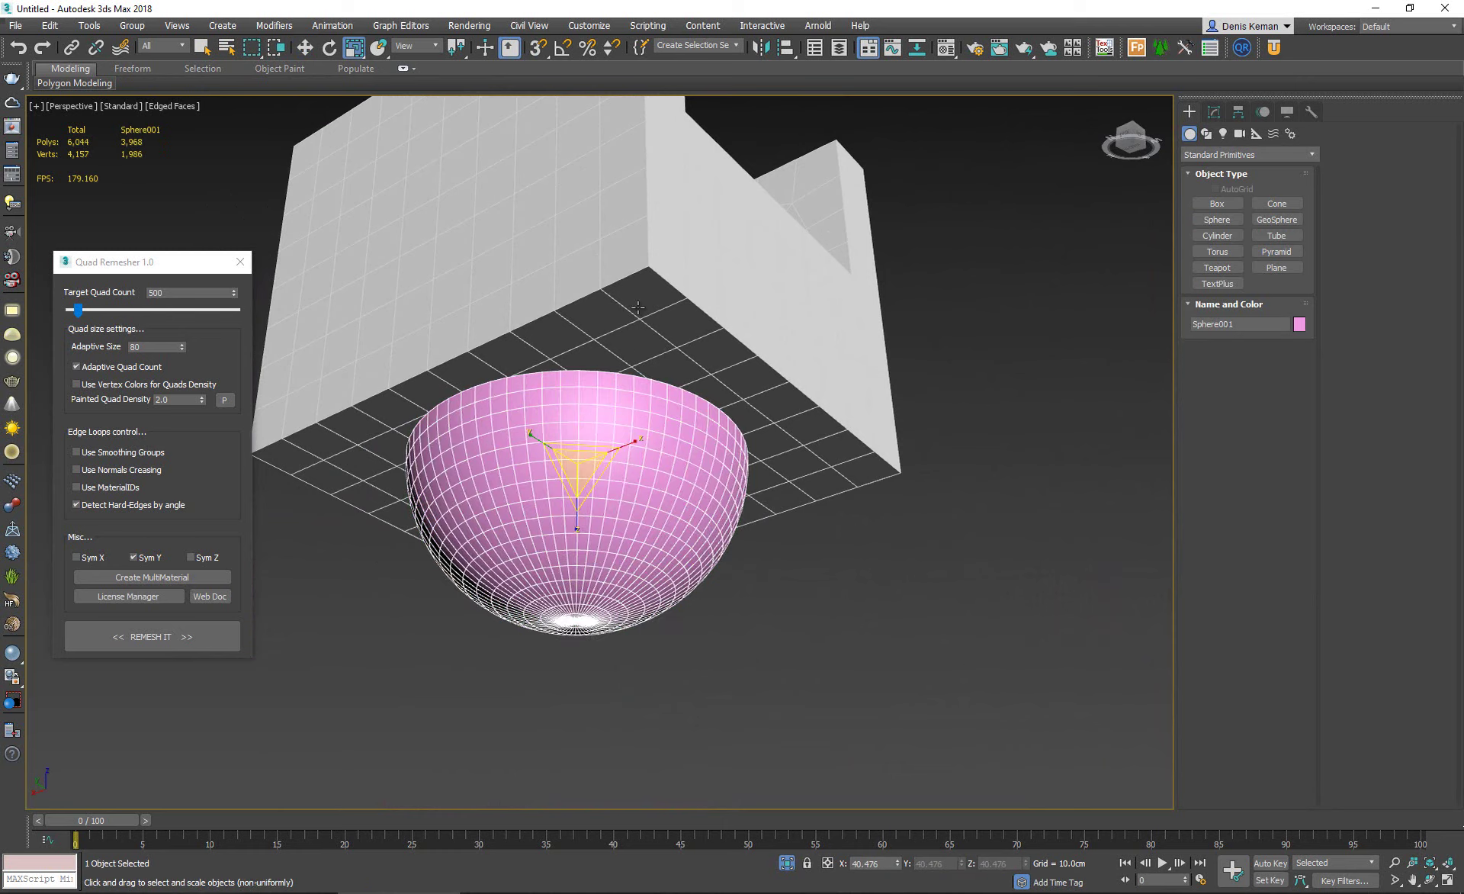
{"action": "middle_click_drag", "start_coordinate": [703, 523], "coordinate": [787, 187], "text": "alt"}
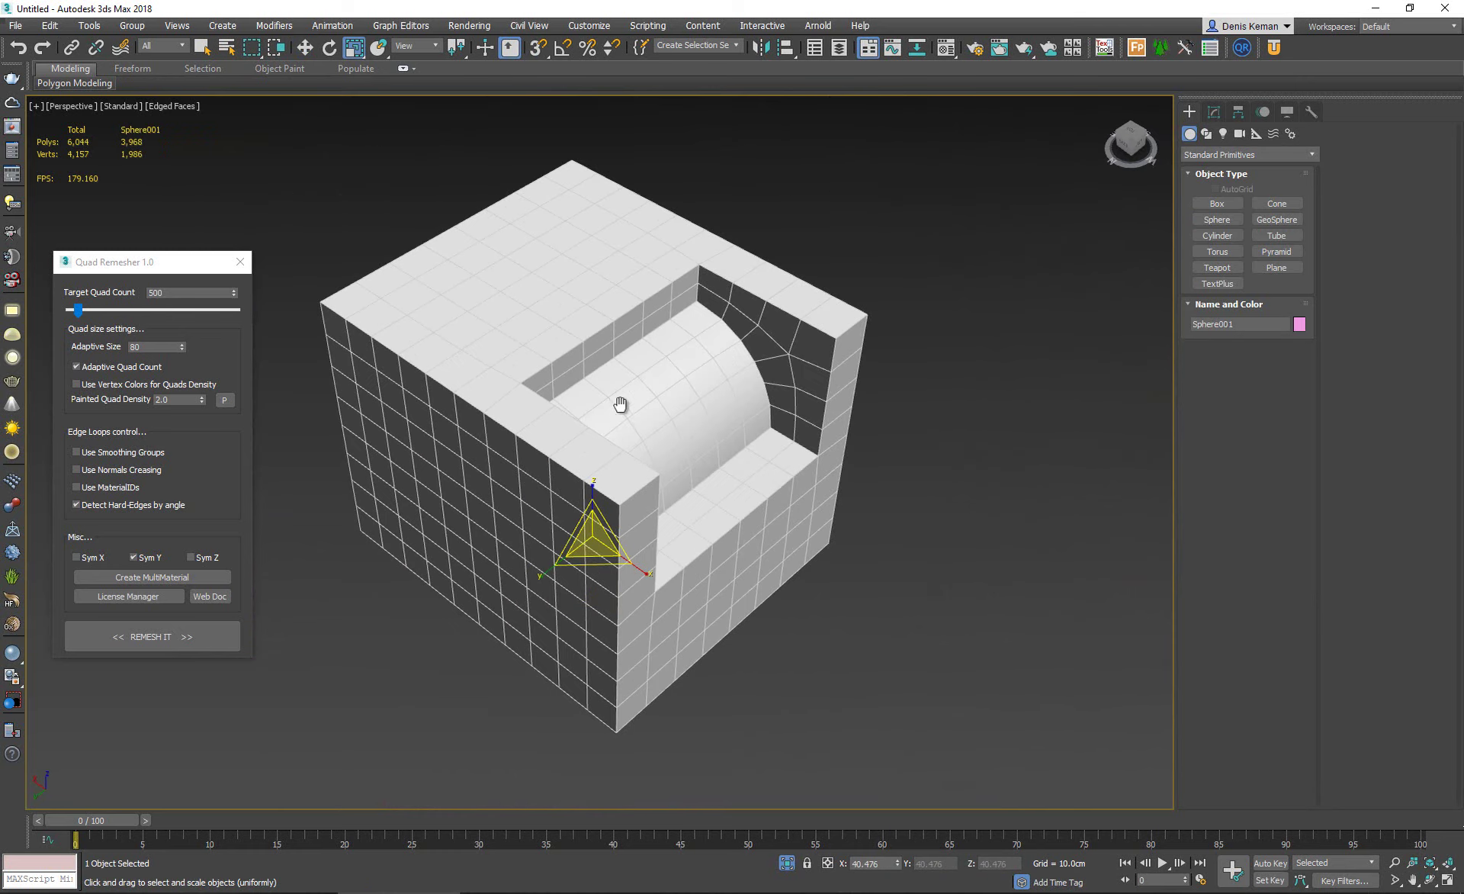
{"action": "middle_click_drag", "start_coordinate": [620, 404], "coordinate": [679, 318], "text": "alt"}
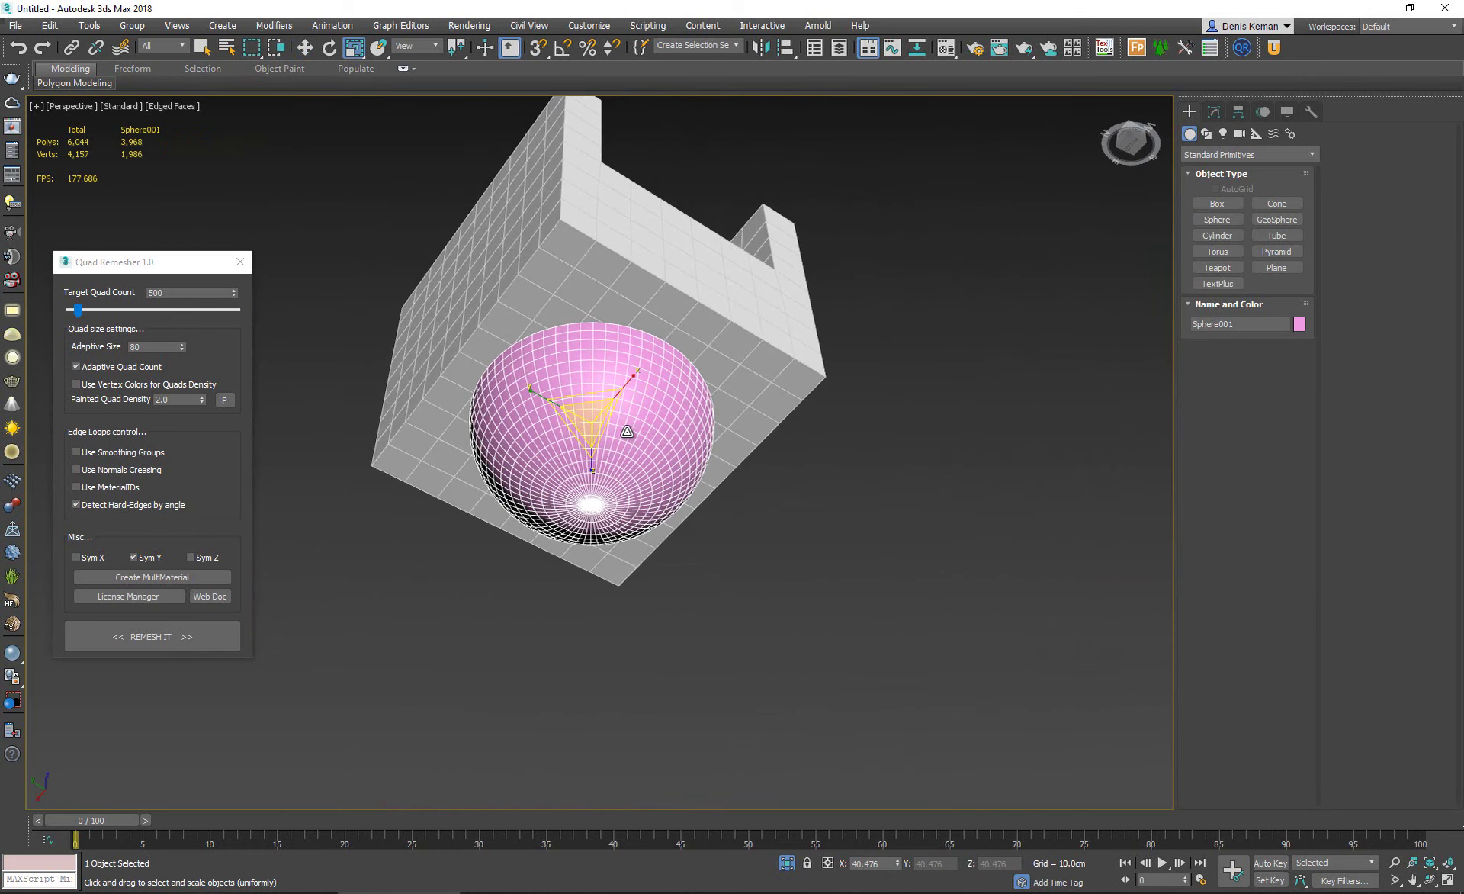
{"action": "left_click", "coordinate": [1213, 112]}
{"action": "scroll", "coordinate": [645, 387], "scroll_direction": "up", "scroll_amount": 3}
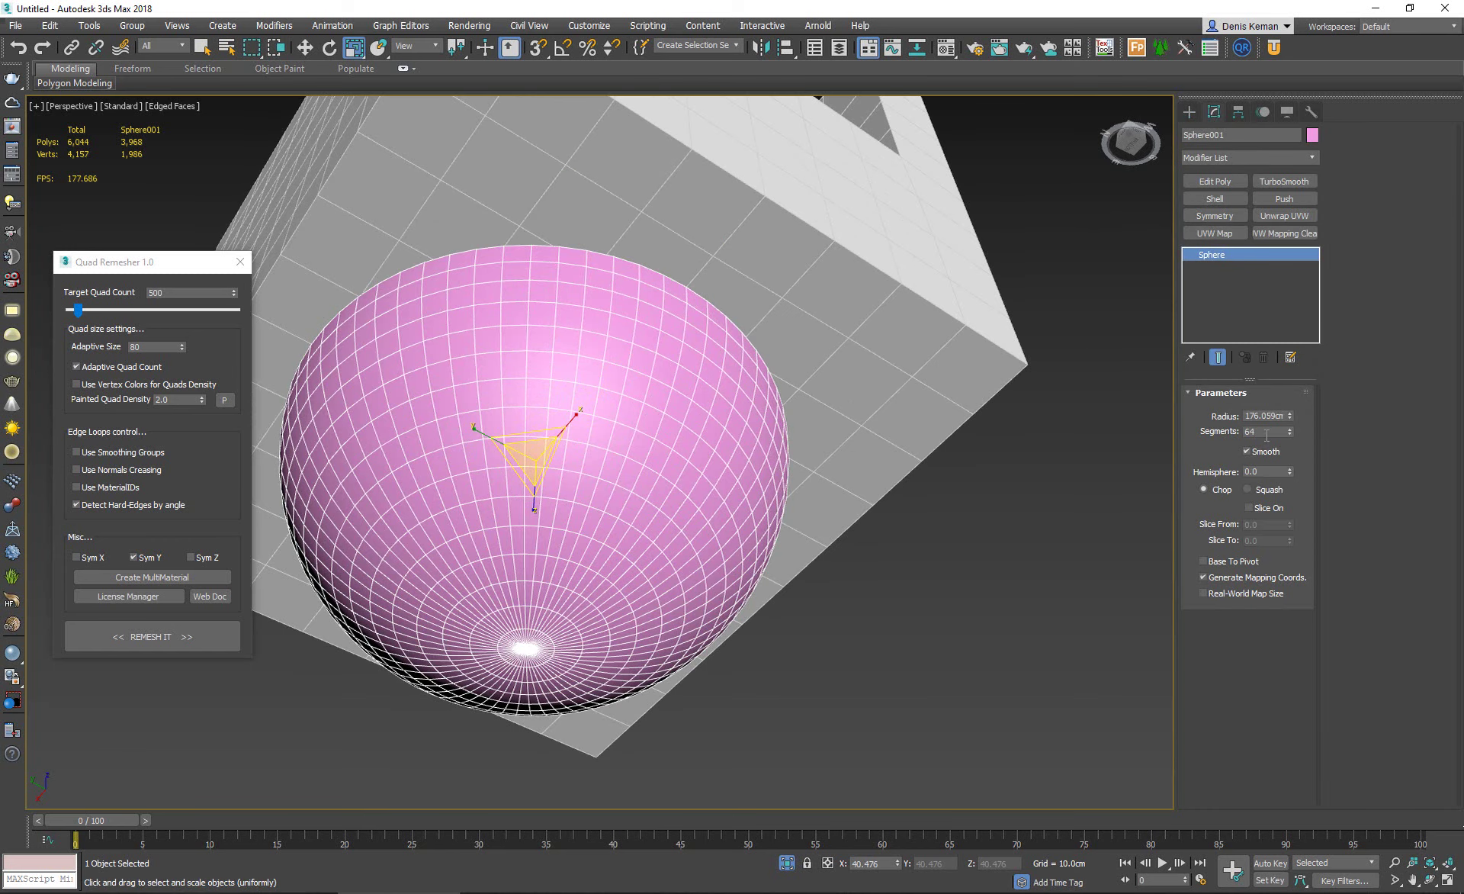
{"action": "left_click", "coordinate": [1020, 621]}
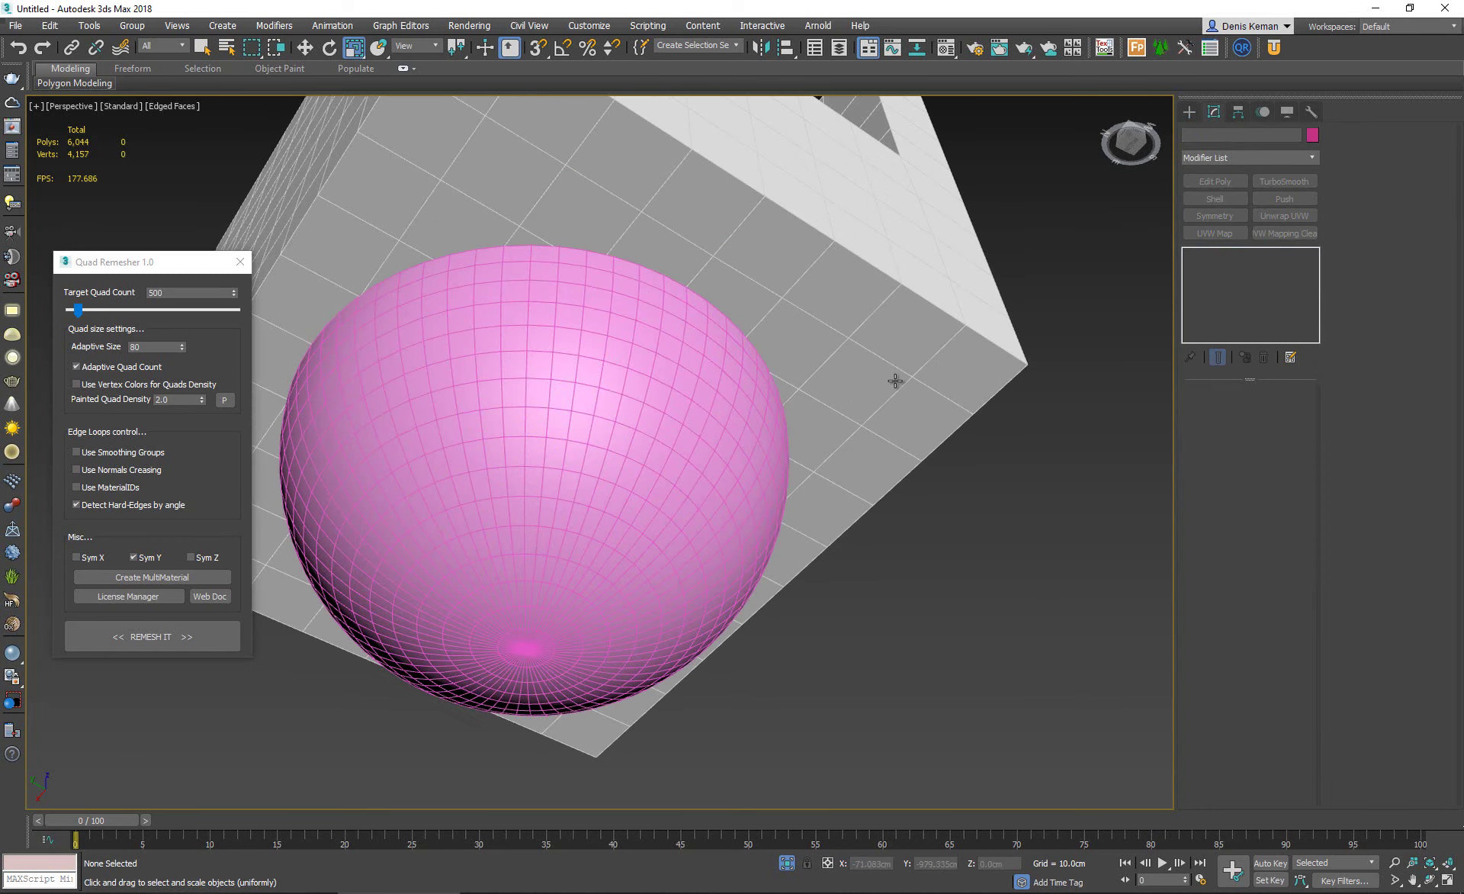
Subtract the sphere from the block with ProBoolean to carve a domed hollow into its underside.
{"action": "left_click", "coordinate": [941, 359]}
{"action": "left_click", "coordinate": [1190, 112]}
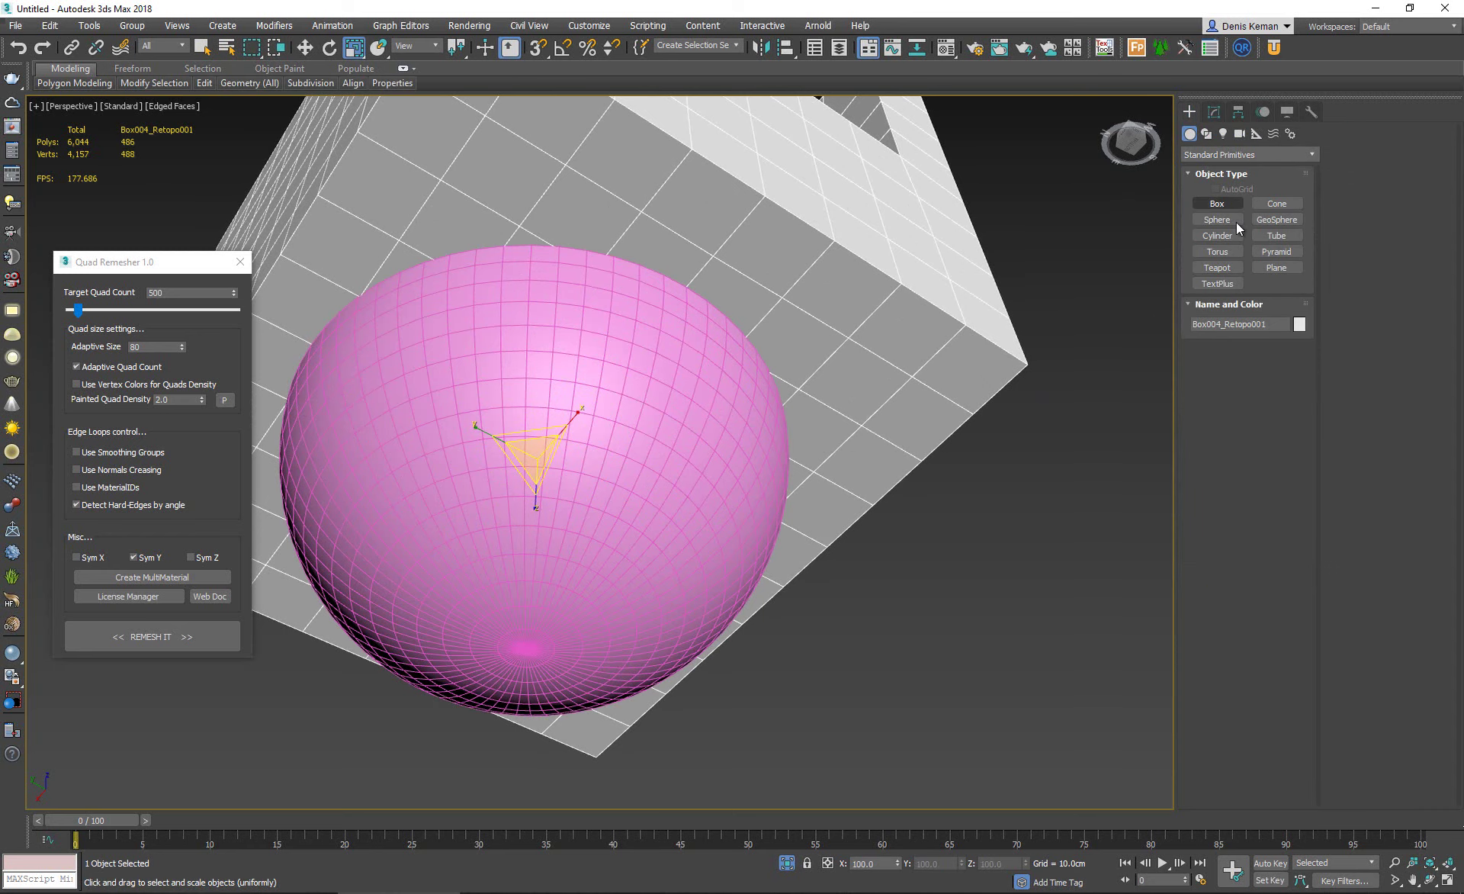
{"action": "left_click", "coordinate": [1204, 154]}
{"action": "left_click", "coordinate": [1219, 198]}
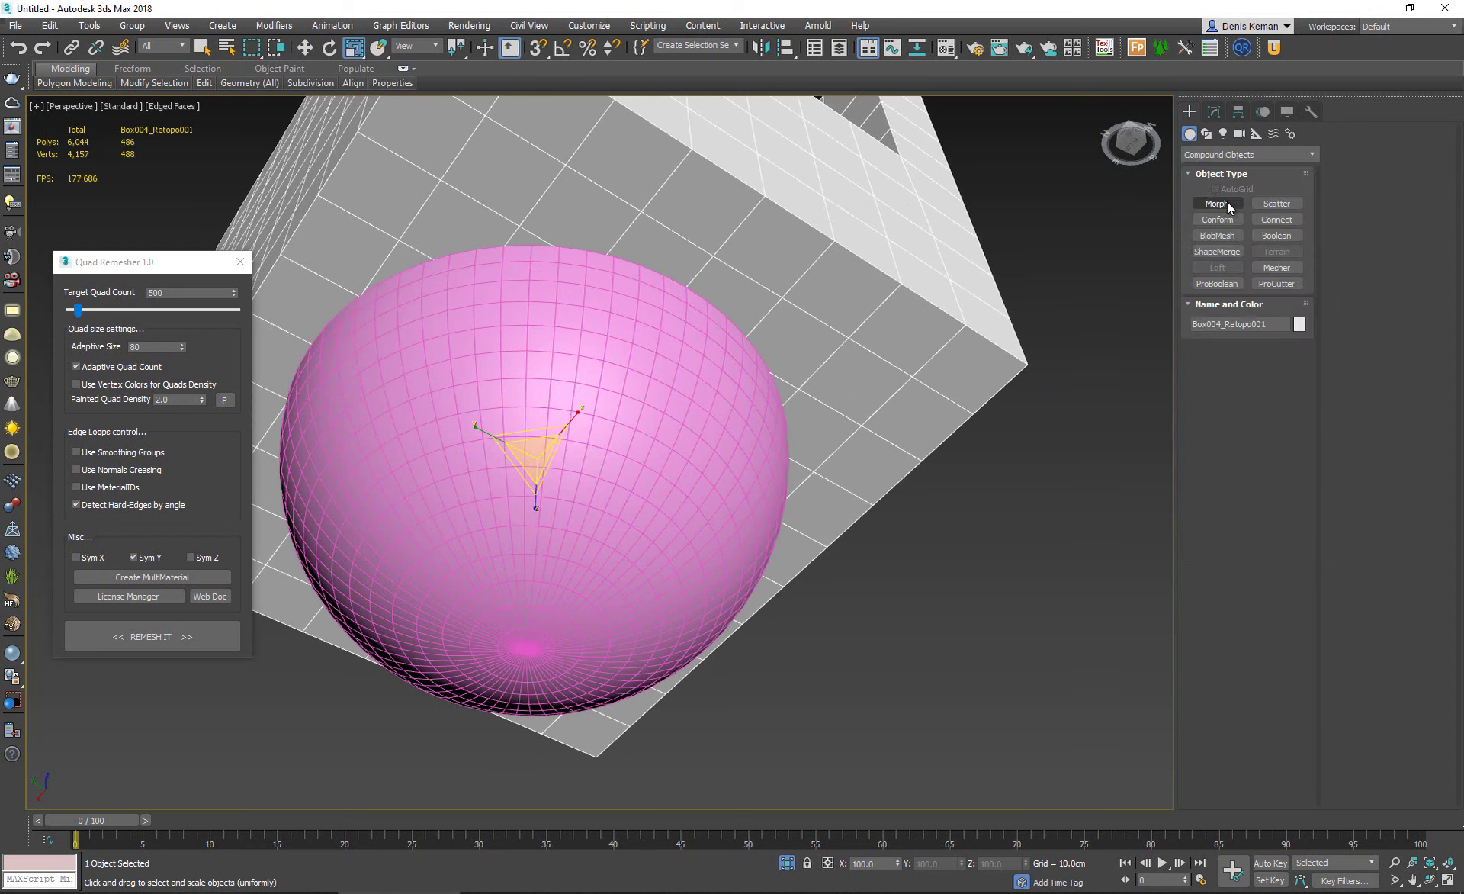
{"action": "left_click", "coordinate": [1220, 283]}
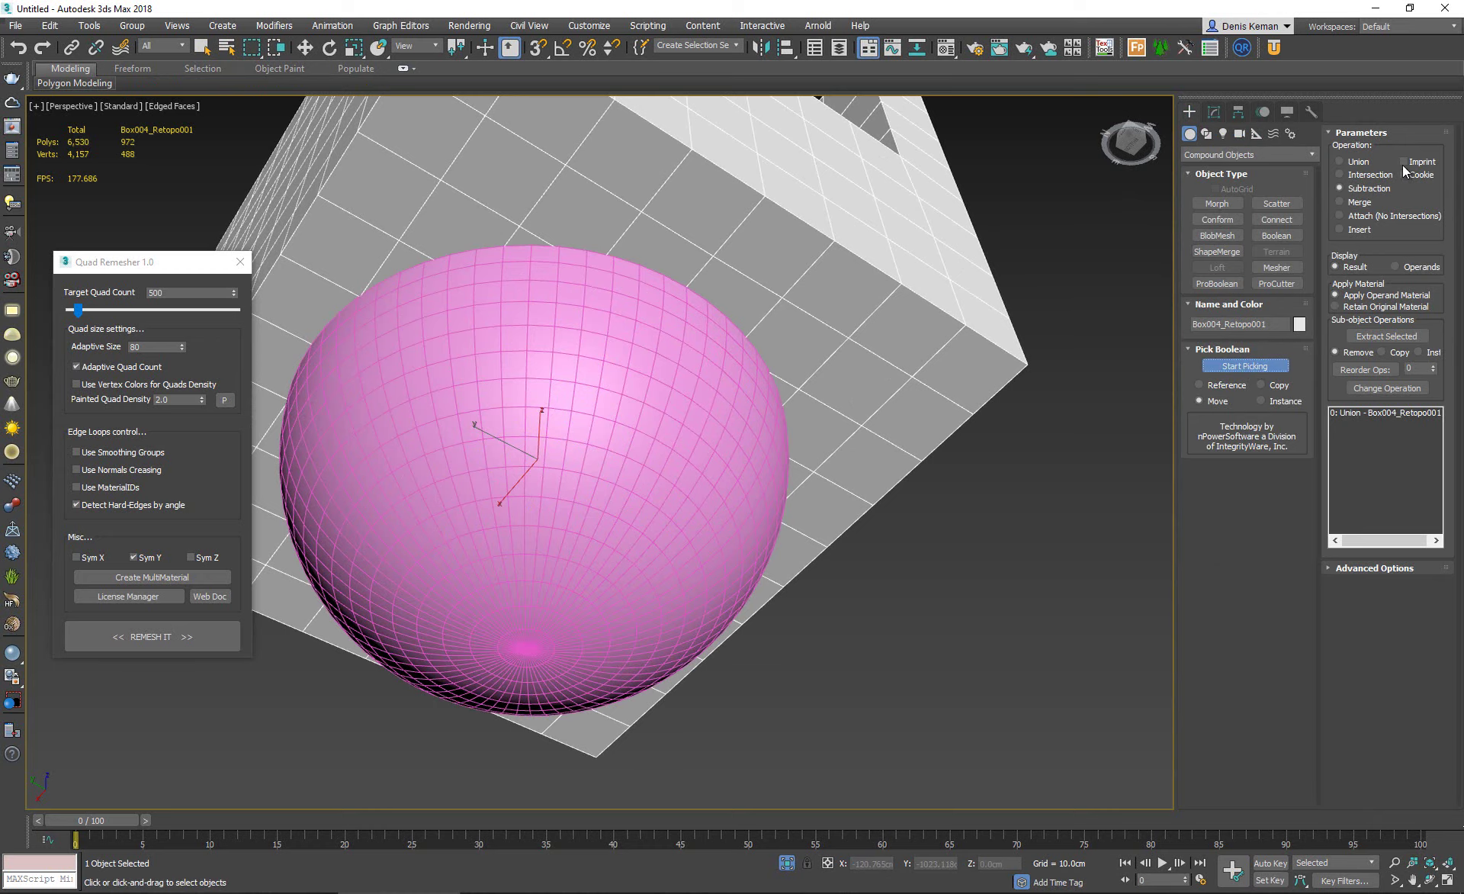
{"action": "left_click", "coordinate": [636, 405]}
{"action": "key", "text": "w"}
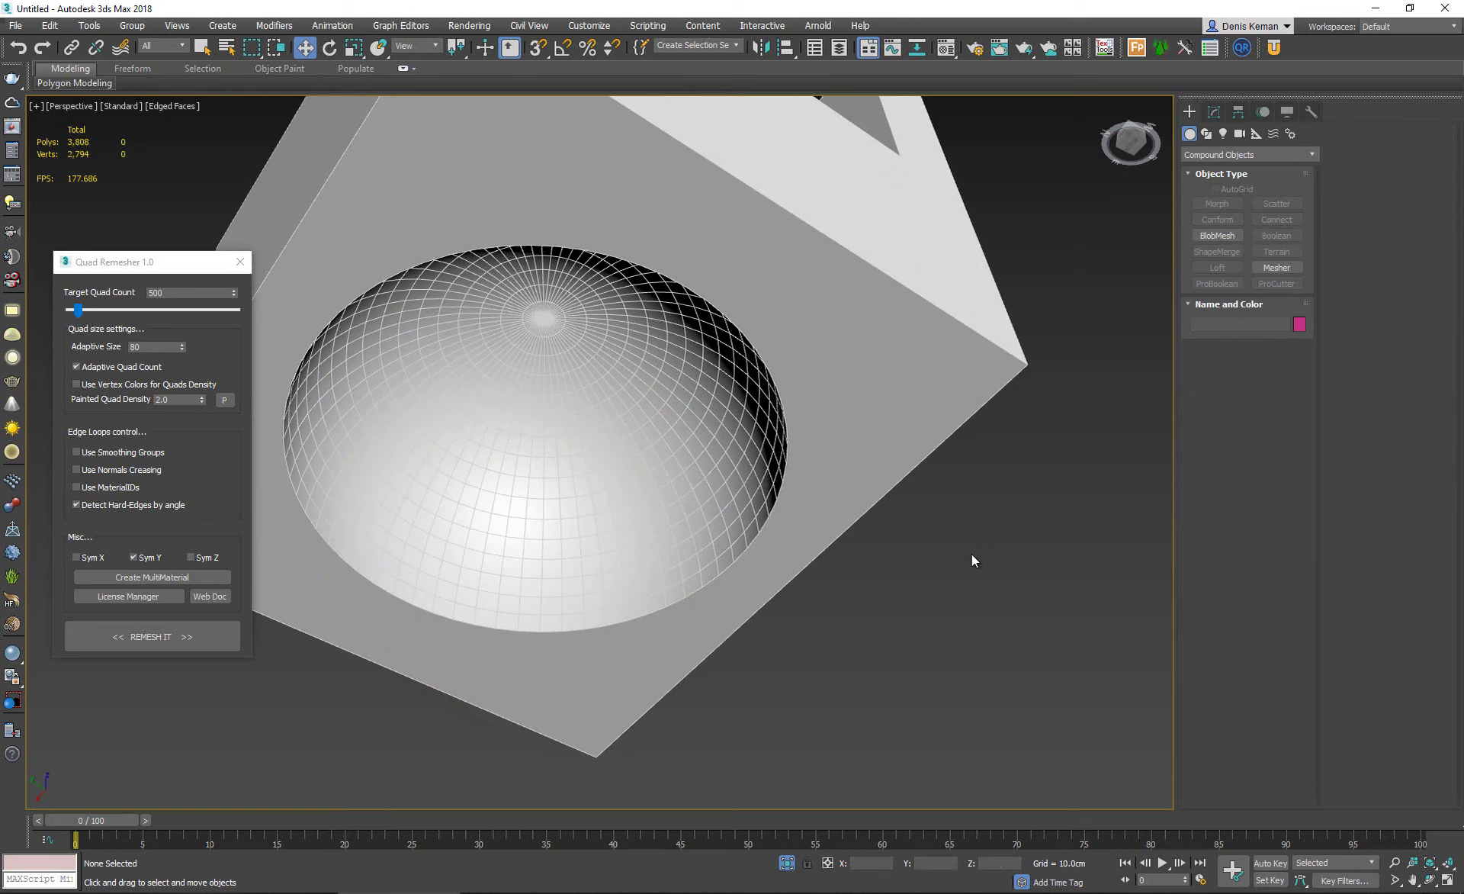
{"action": "left_click", "coordinate": [971, 554]}
{"action": "middle_click_drag", "start_coordinate": [635, 411], "coordinate": [595, 511], "text": "alt"}
{"action": "middle_click_drag", "start_coordinate": [552, 344], "coordinate": [529, 455], "text": "alt"}
Draw an open stepped line in the front view, descending from above the block's top edge to beyond the side opposite the notch.
{"action": "left_click", "coordinate": [665, 478]}
{"action": "key", "text": "z"}
{"action": "key", "text": "alt+w"}
{"action": "middle_click", "coordinate": [768, 249]}
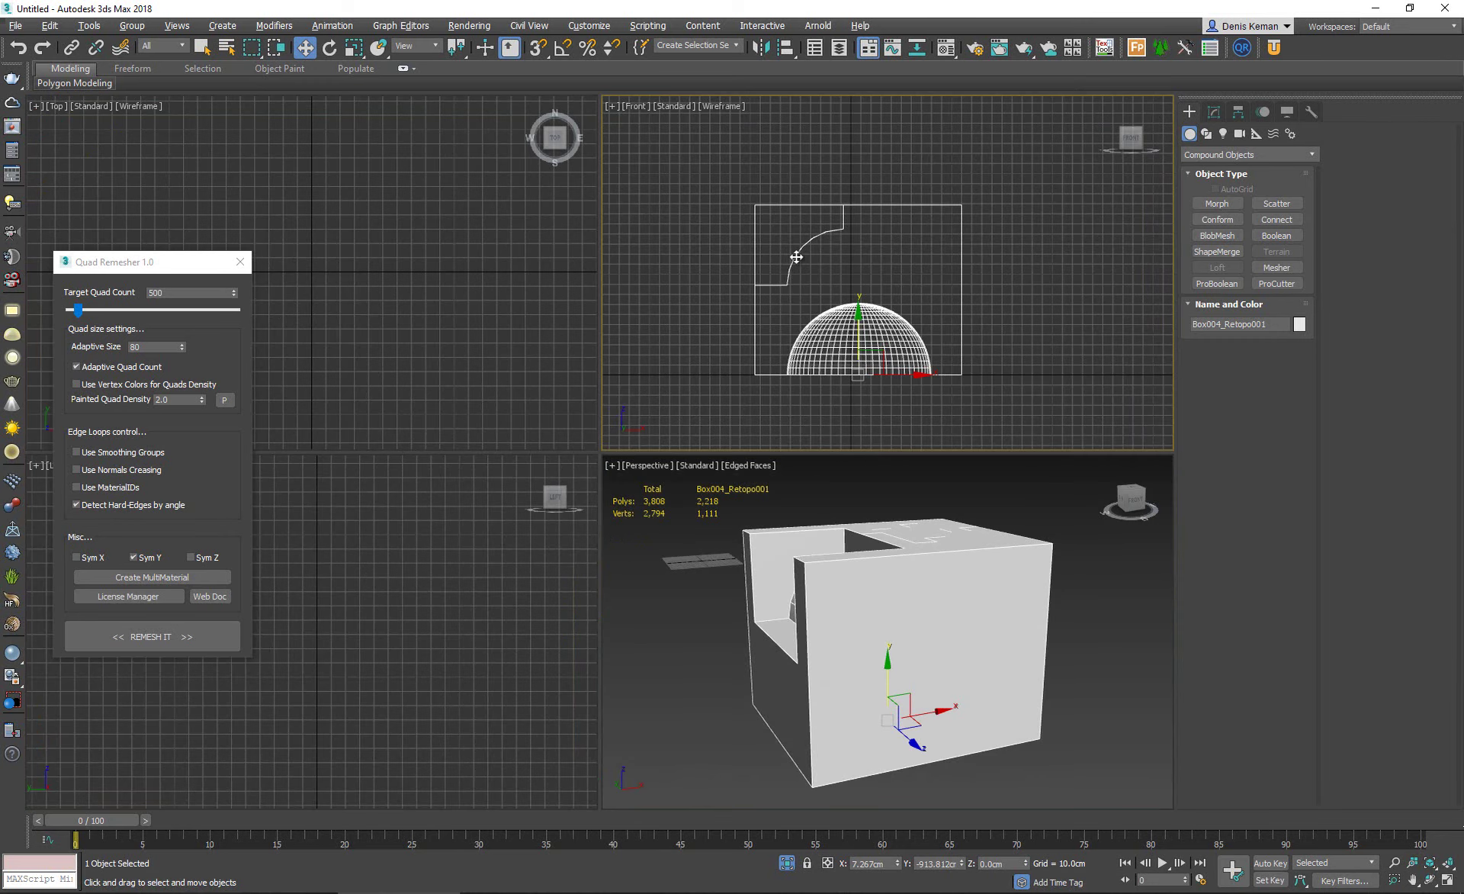
{"action": "key", "text": "alt+w"}
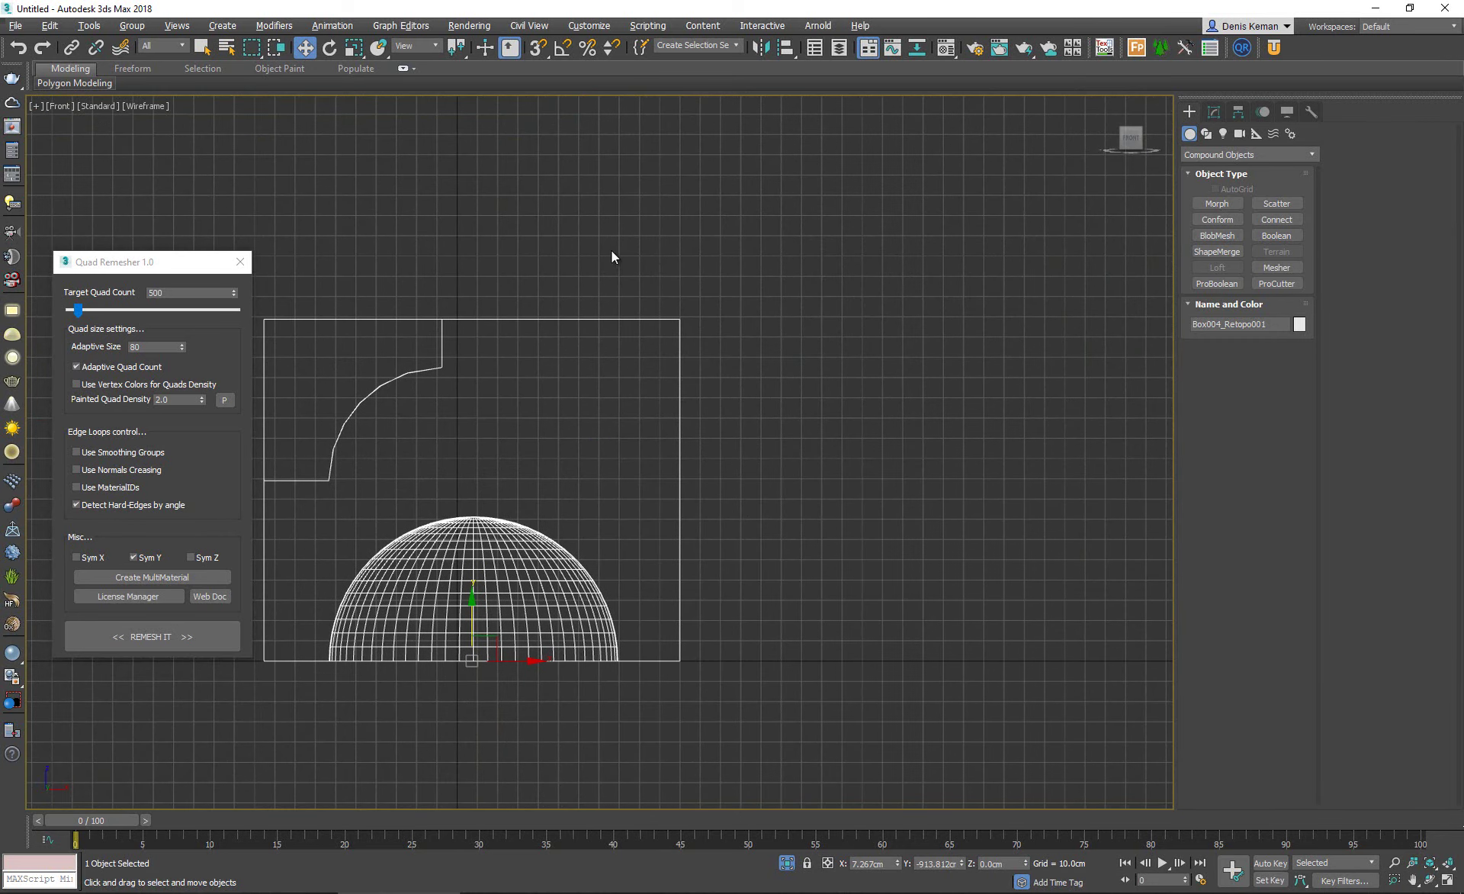
{"action": "right_click", "coordinate": [543, 203]}
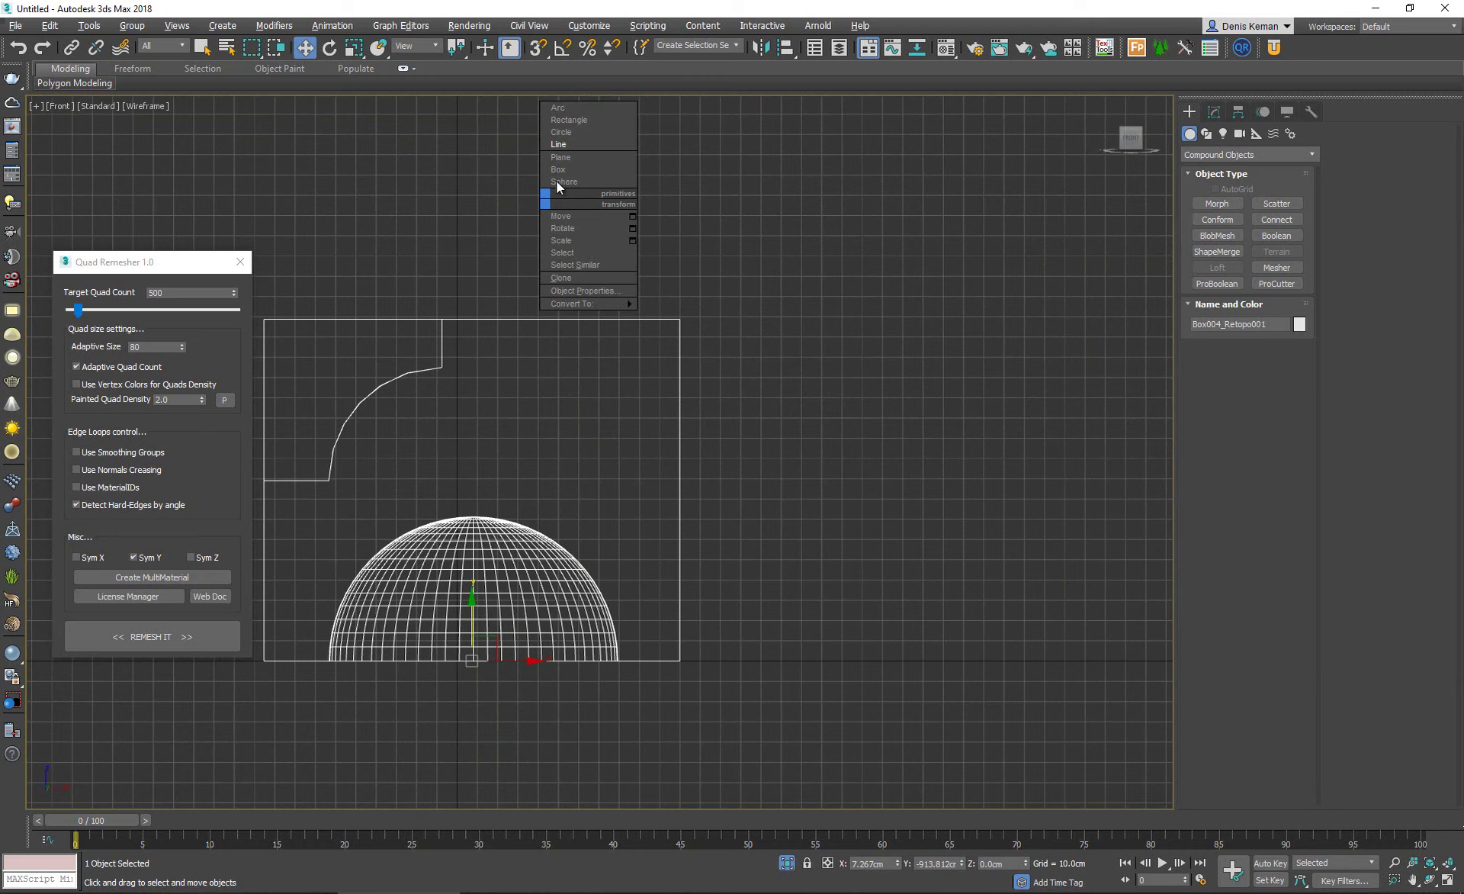
{"action": "left_click", "coordinate": [587, 142]}
{"action": "left_click", "coordinate": [532, 280]}
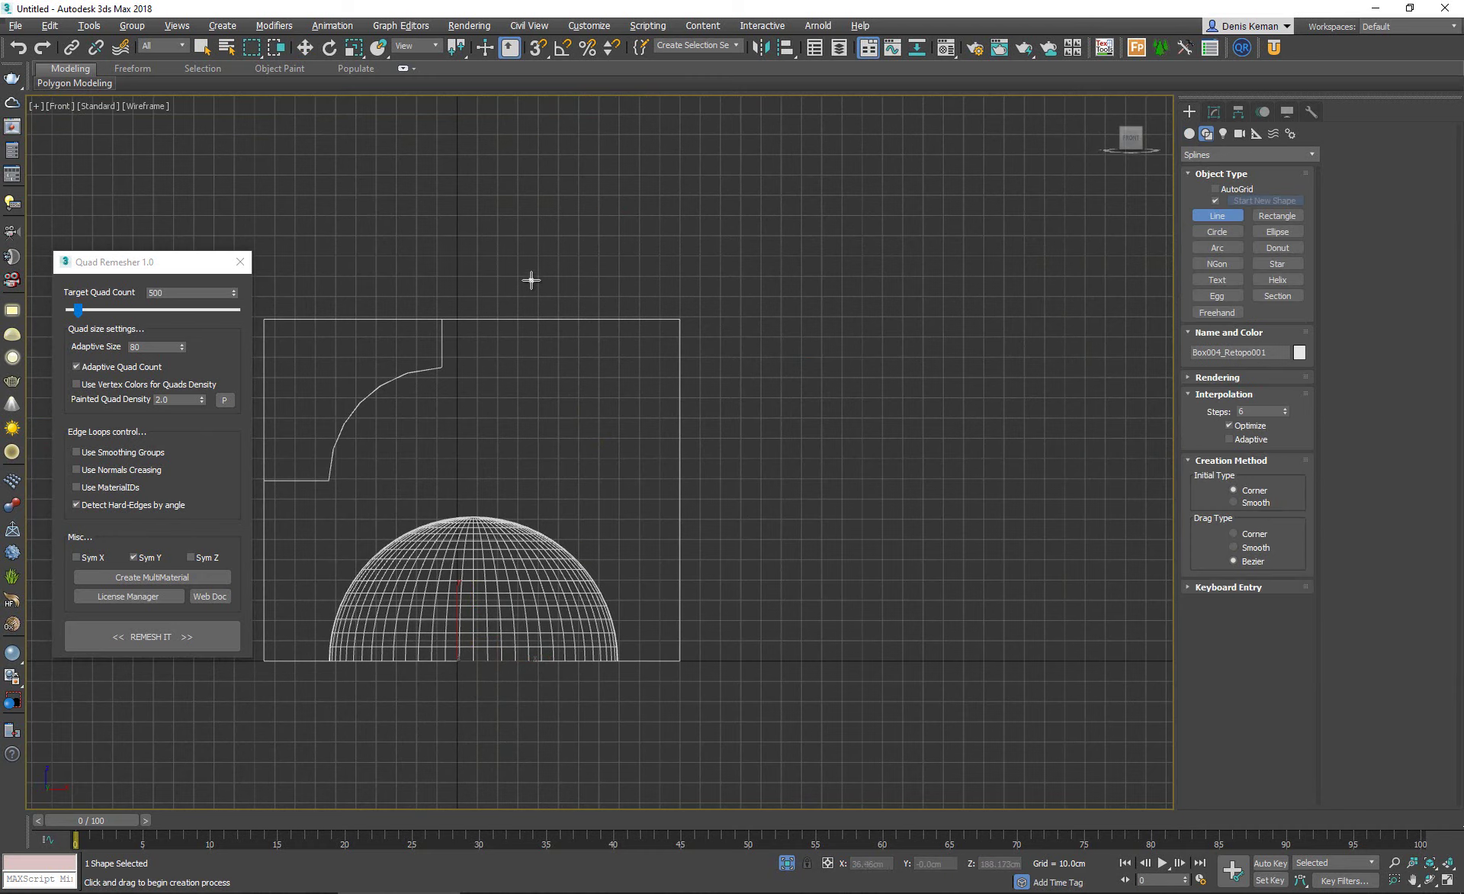
{"action": "left_click", "coordinate": [532, 358]}
{"action": "left_click", "coordinate": [587, 358]}
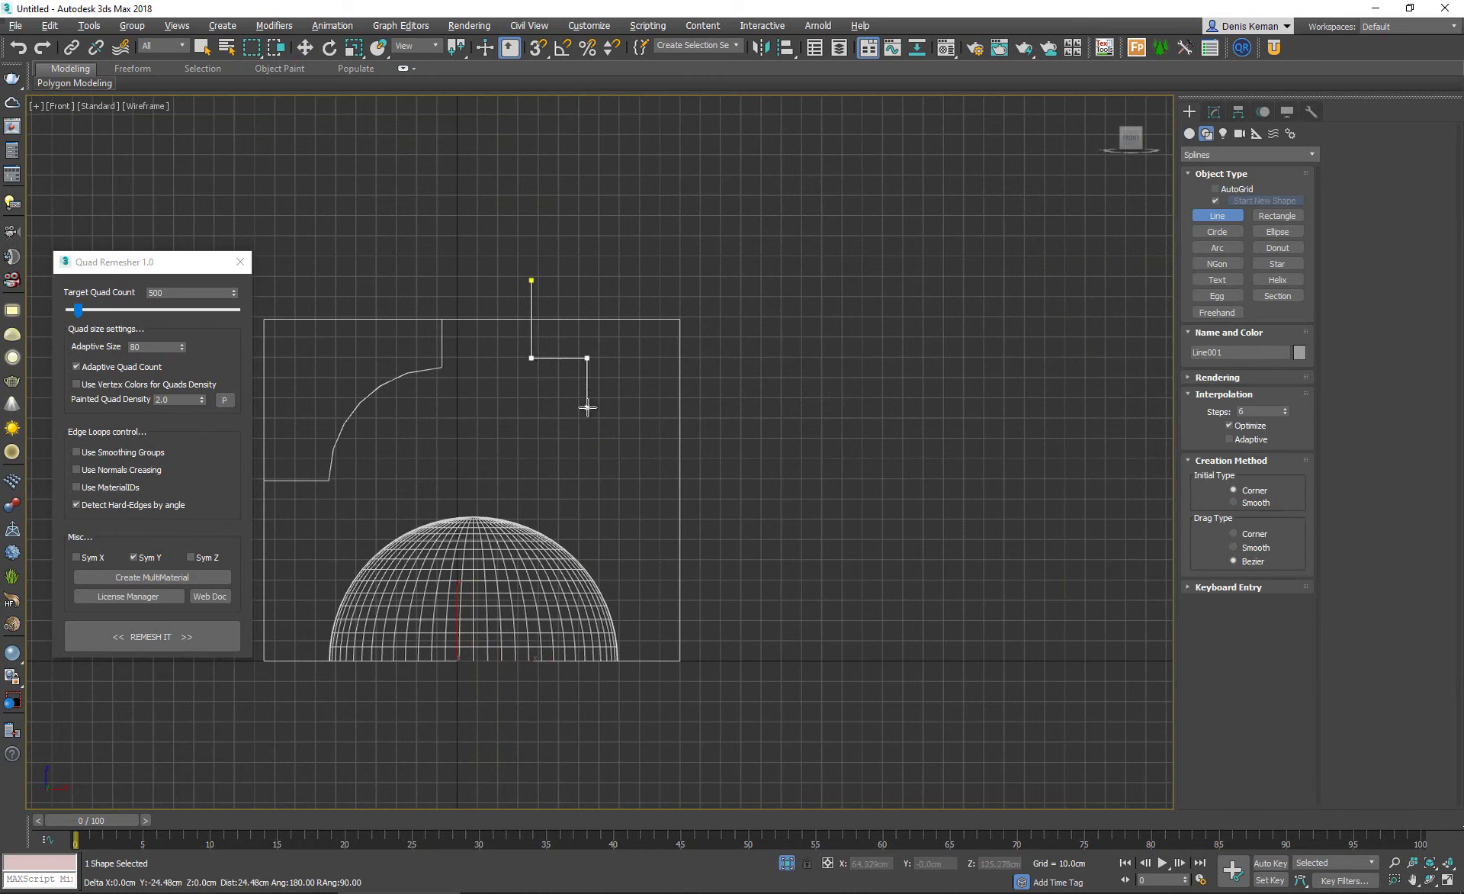
{"action": "left_click", "coordinate": [587, 407]}
{"action": "left_click", "coordinate": [633, 407]}
{"action": "left_click", "coordinate": [633, 463]}
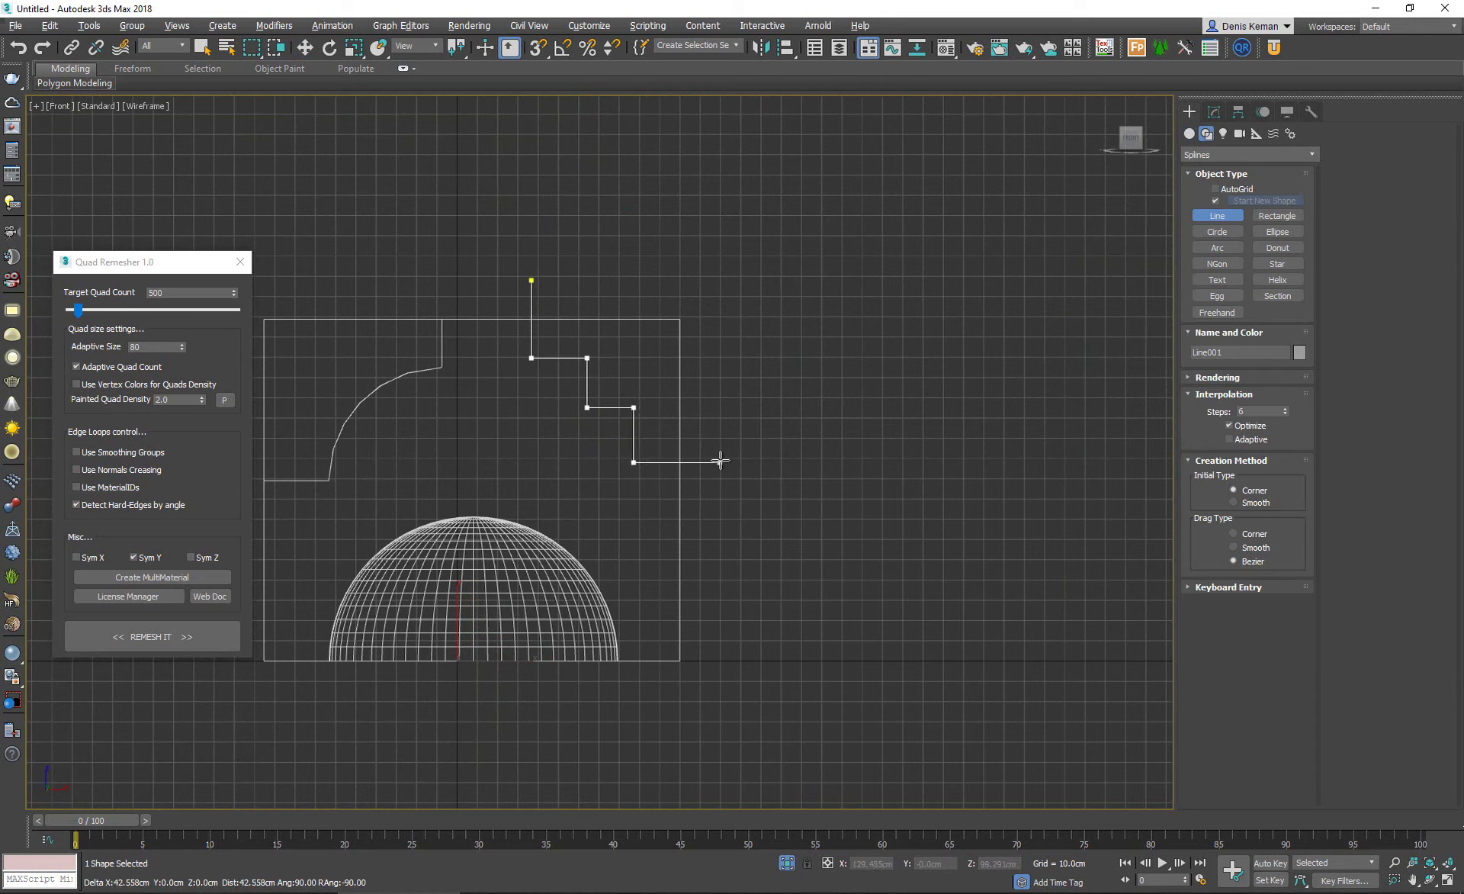
{"action": "left_click", "coordinate": [720, 462]}
{"action": "right_click", "coordinate": [729, 452]}
{"action": "key", "text": "w"}
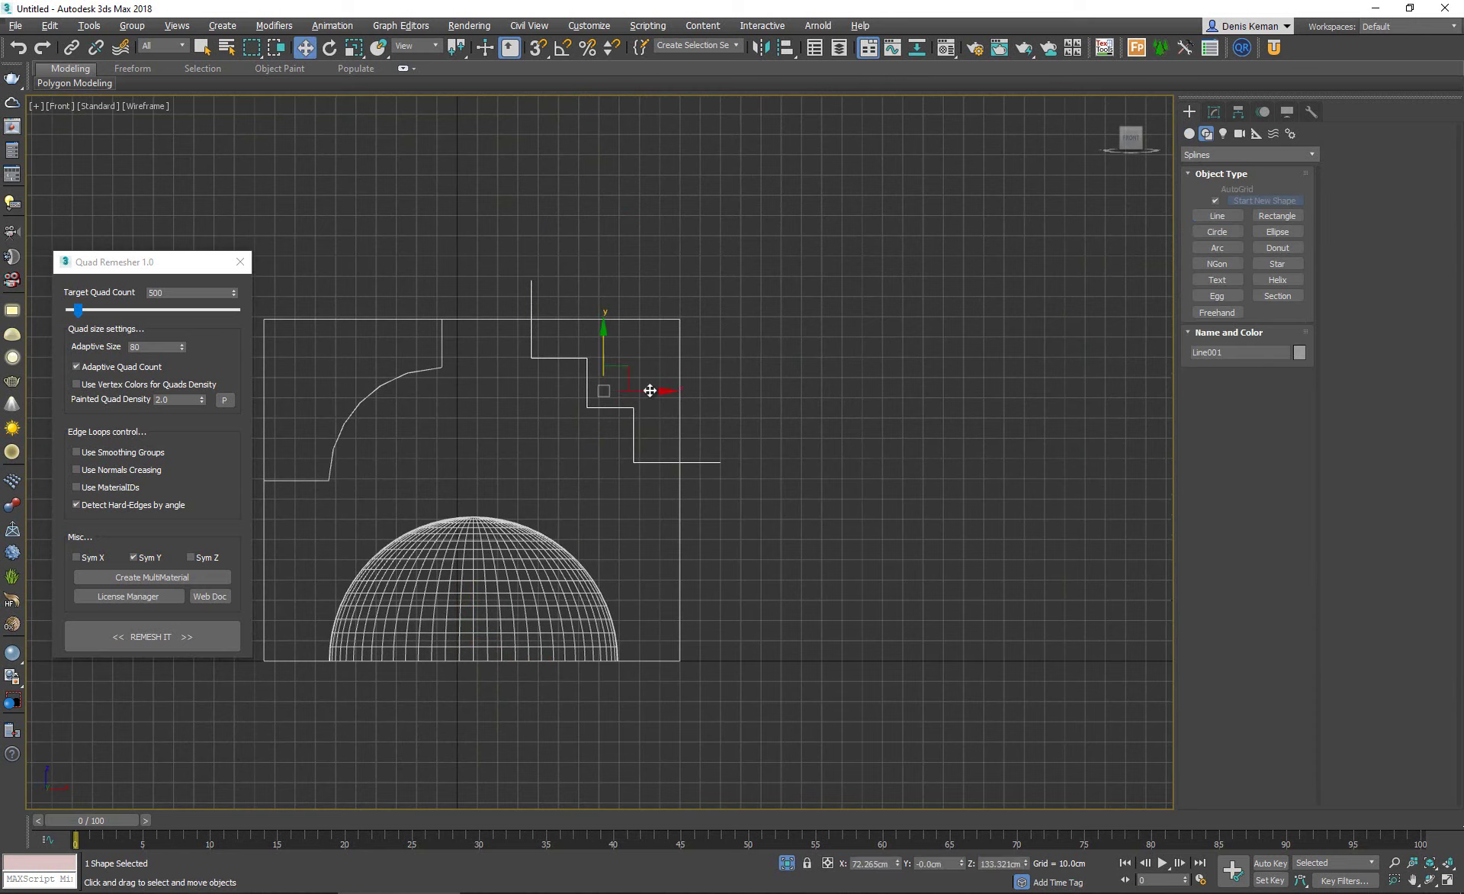
Fillet the three middle corner vertices of the stepped line.
{"action": "key", "text": "1"}
{"action": "left_click_drag", "start_coordinate": [570, 342], "coordinate": [656, 438]}
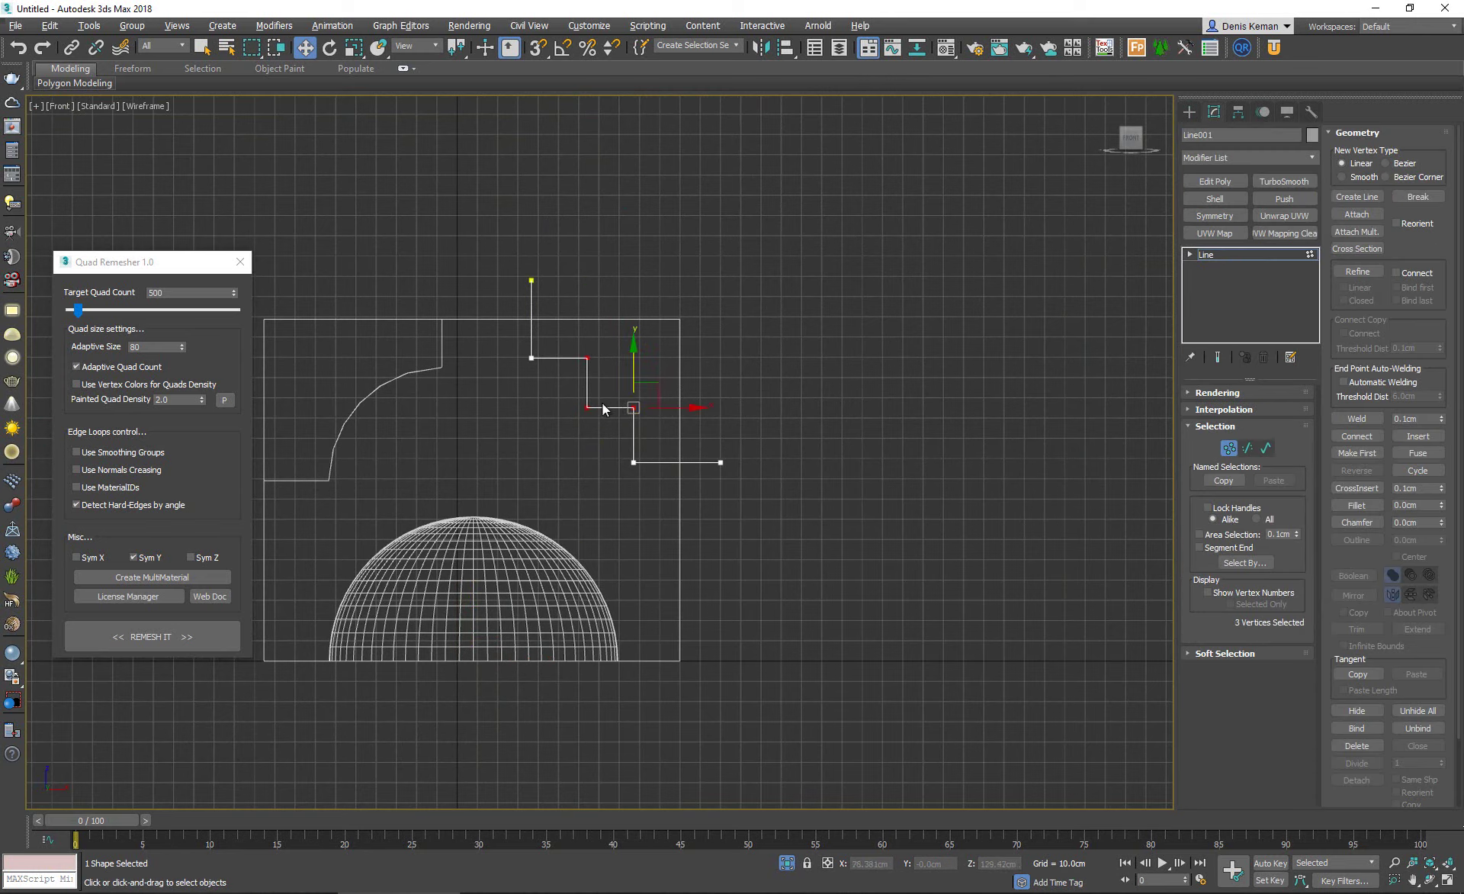
{"action": "left_click", "coordinate": [1357, 505]}
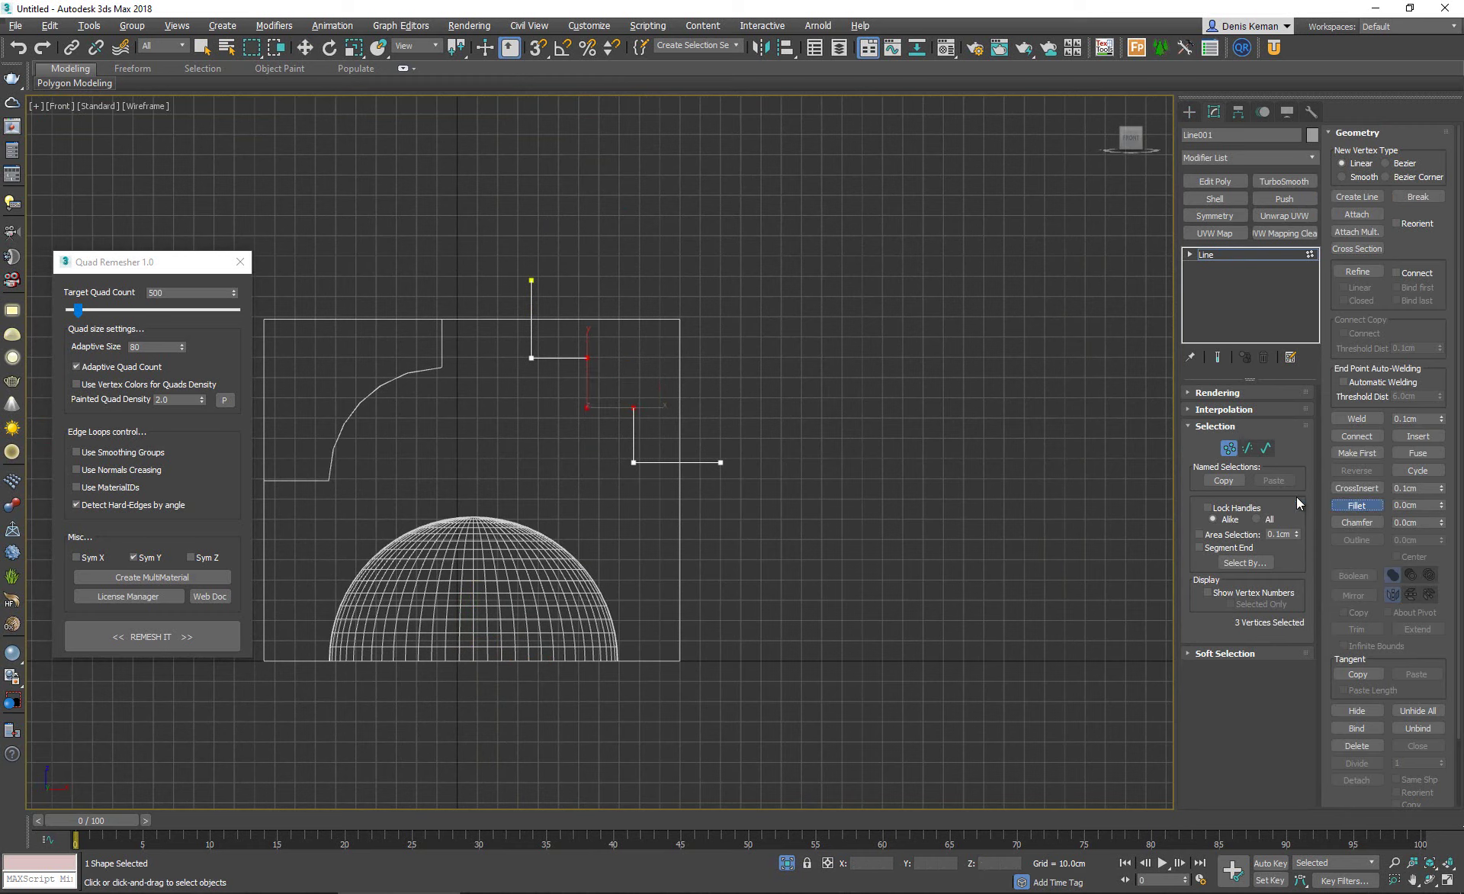
{"action": "right_click", "coordinate": [637, 402]}
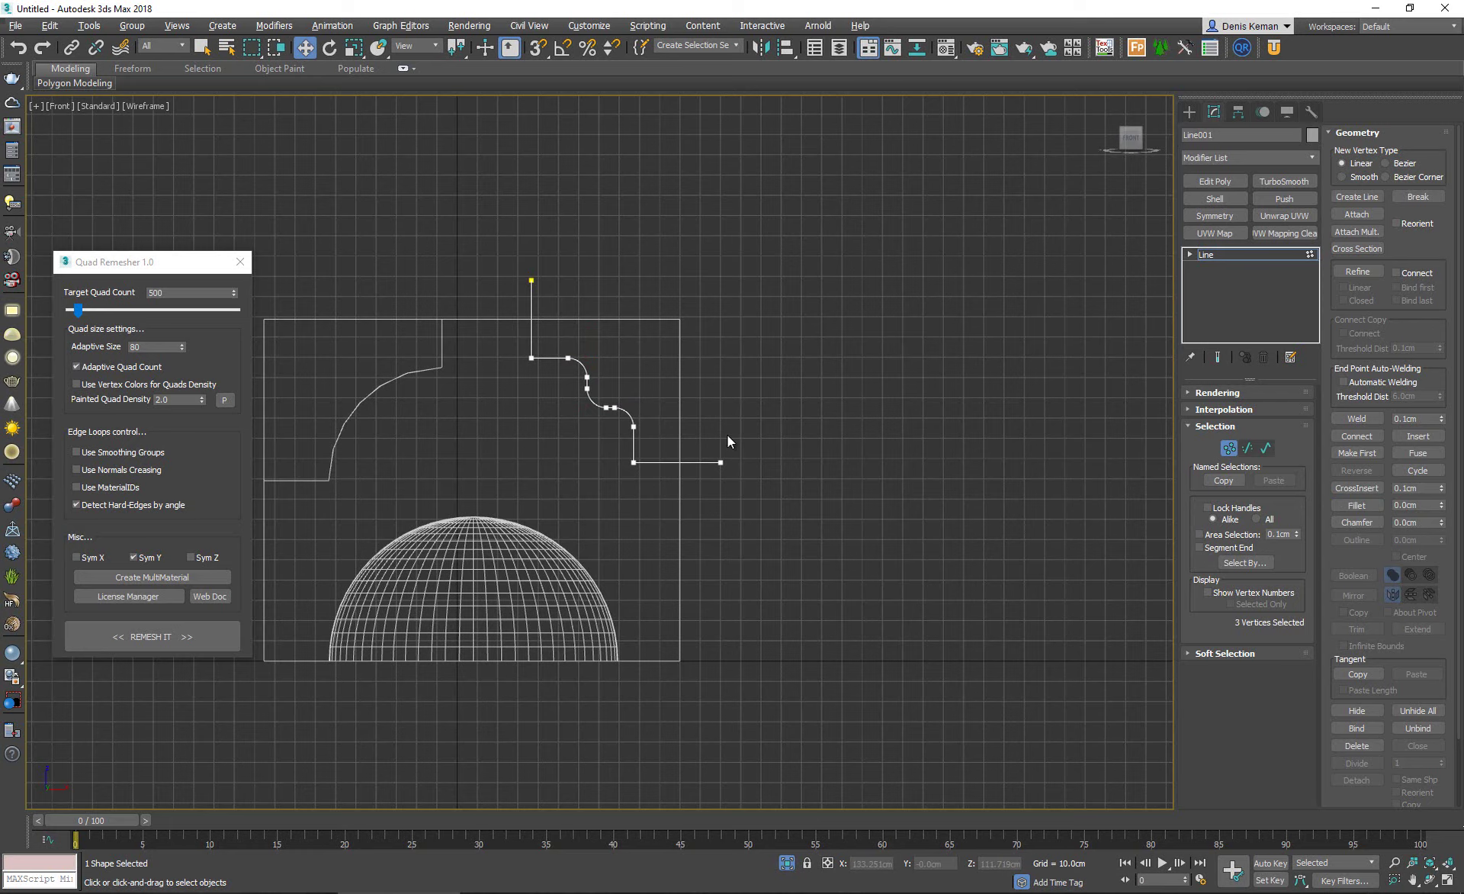
Move the filleted line beside the block in the perspective view and extrude it by 125.5 cm.
{"action": "key", "text": "alt+w"}
{"action": "right_click", "coordinate": [882, 604]}
{"action": "key", "text": "alt+w"}
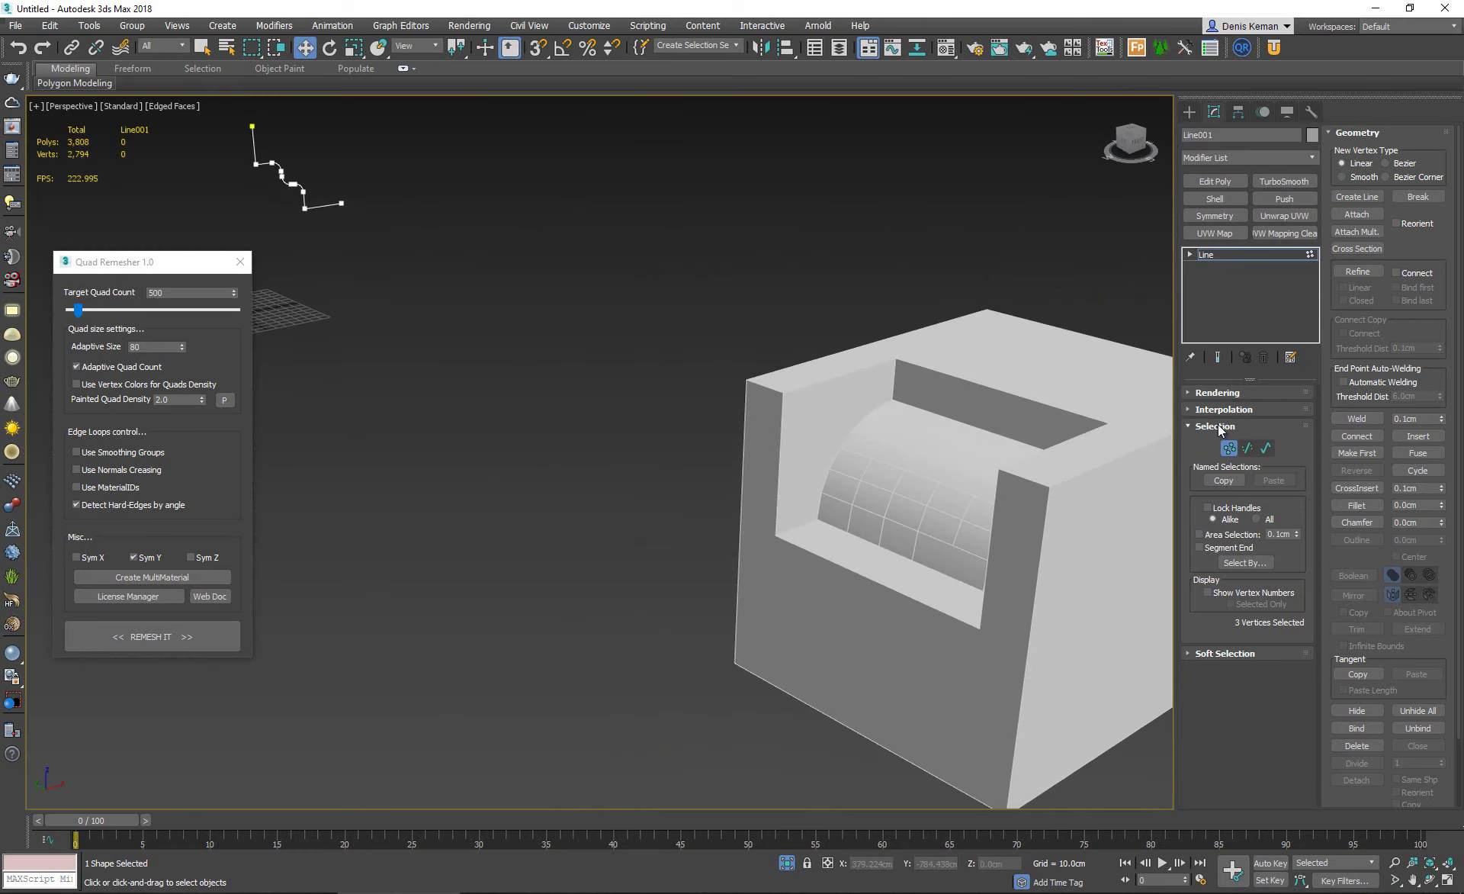
{"action": "left_click", "coordinate": [1228, 447]}
{"action": "scroll", "coordinate": [485, 272], "scroll_direction": "down", "scroll_amount": 5}
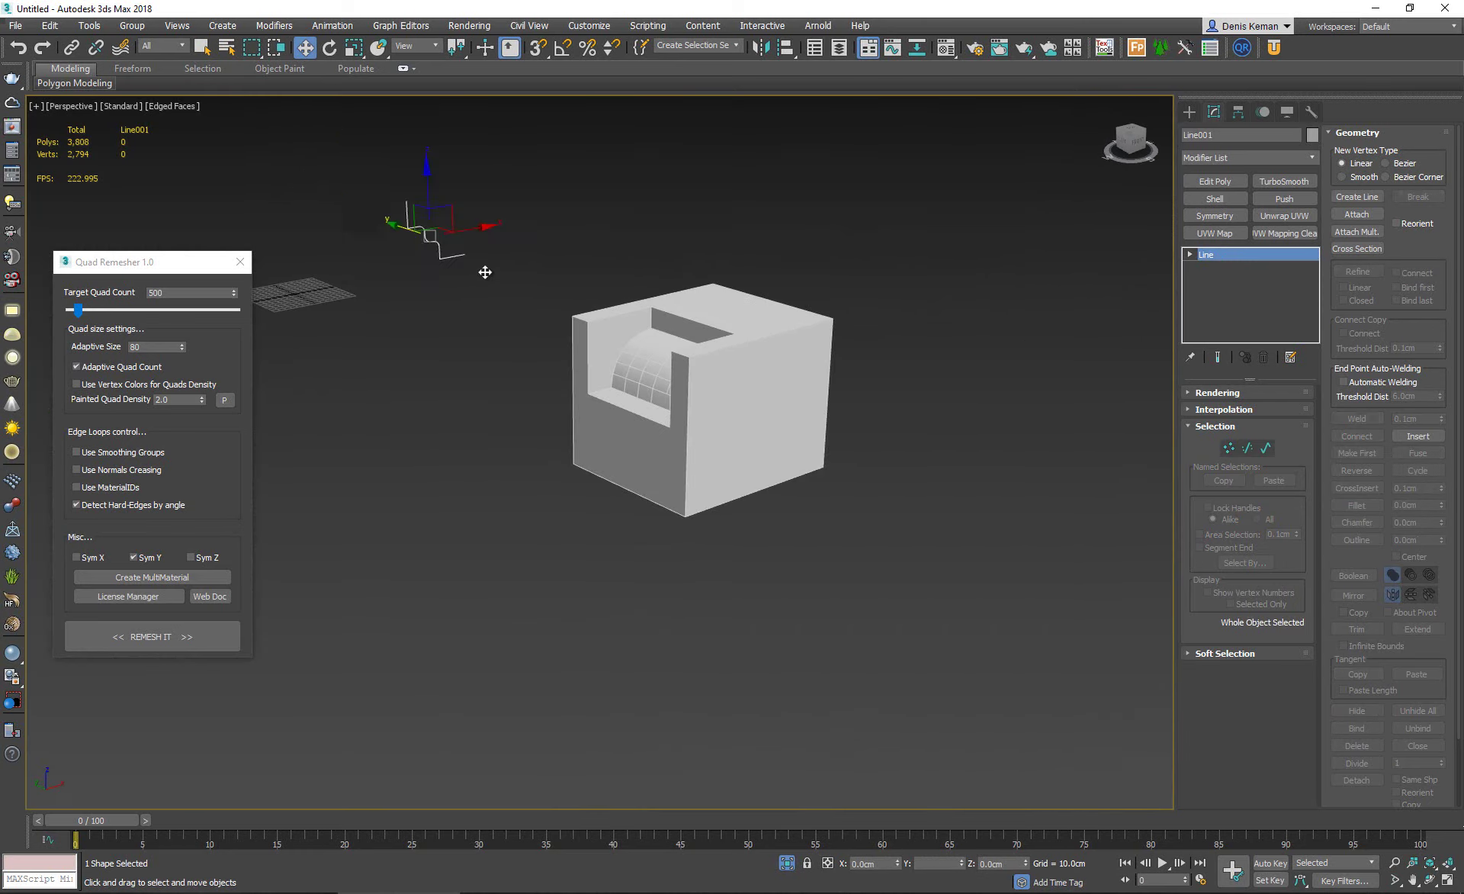
{"action": "left_click_drag", "start_coordinate": [431, 237], "coordinate": [867, 379]}
{"action": "left_click", "coordinate": [1250, 157]}
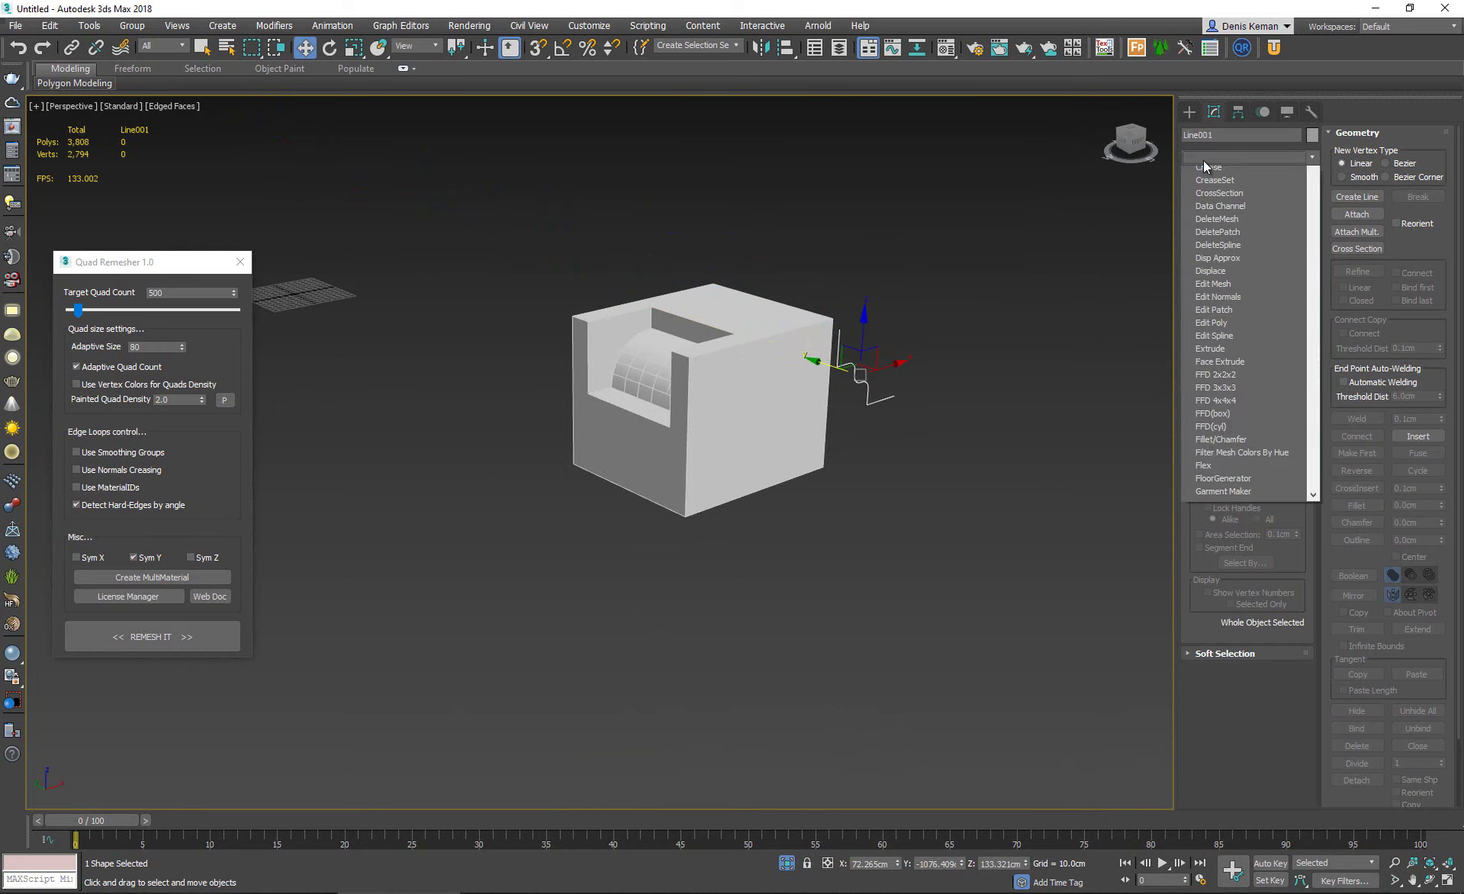
{"action": "key", "text": "e"}
{"action": "left_click", "coordinate": [1237, 239]}
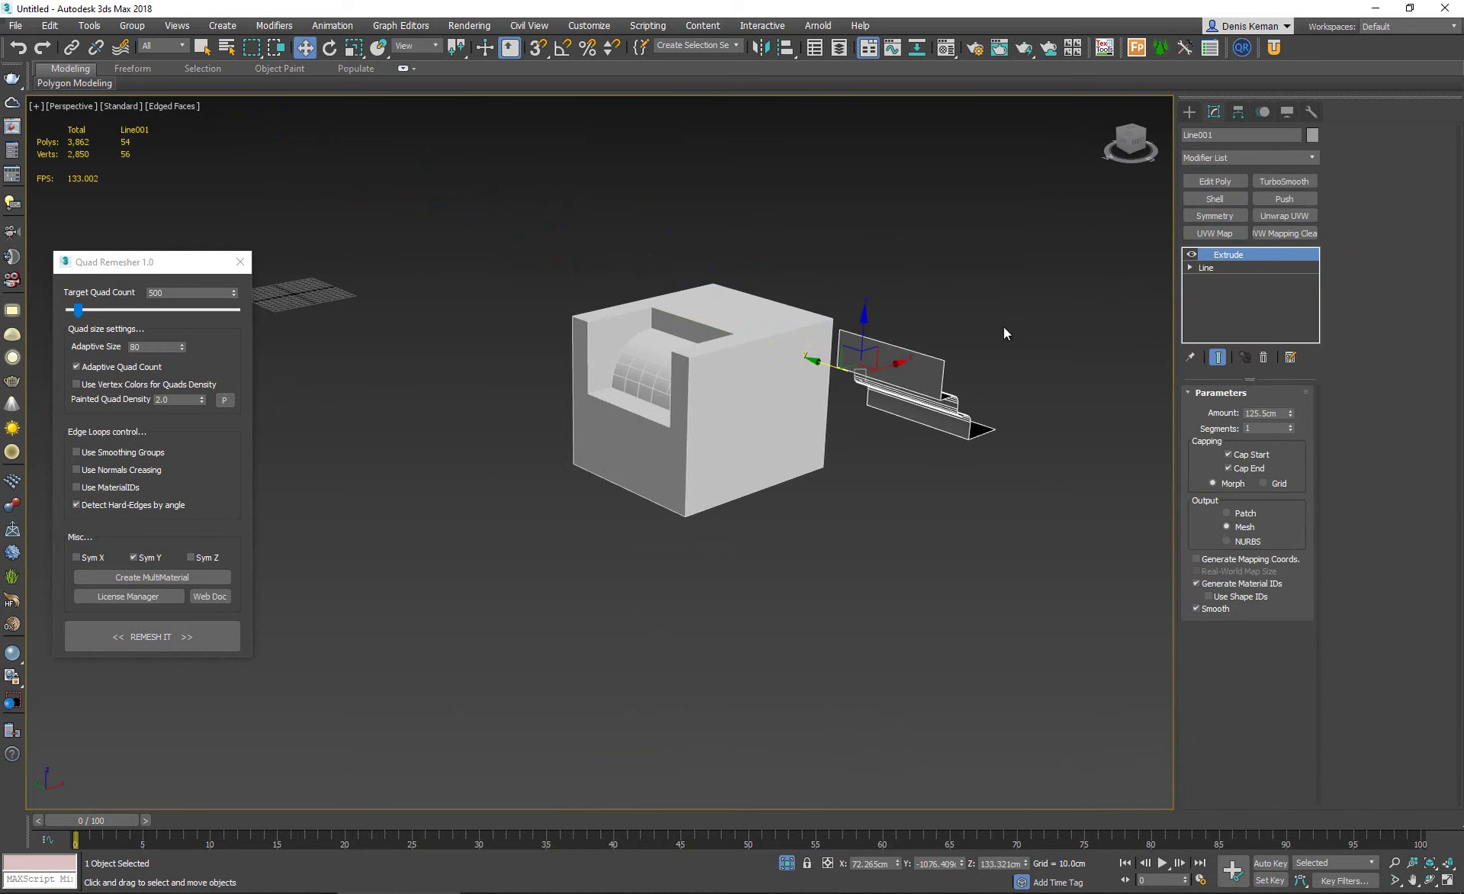
Scale the extruded profile to about 244% along its extrusion axis and position it to run completely through the block.
{"action": "left_click_drag", "start_coordinate": [829, 368], "coordinate": [820, 316]}
{"action": "key", "text": "r"}
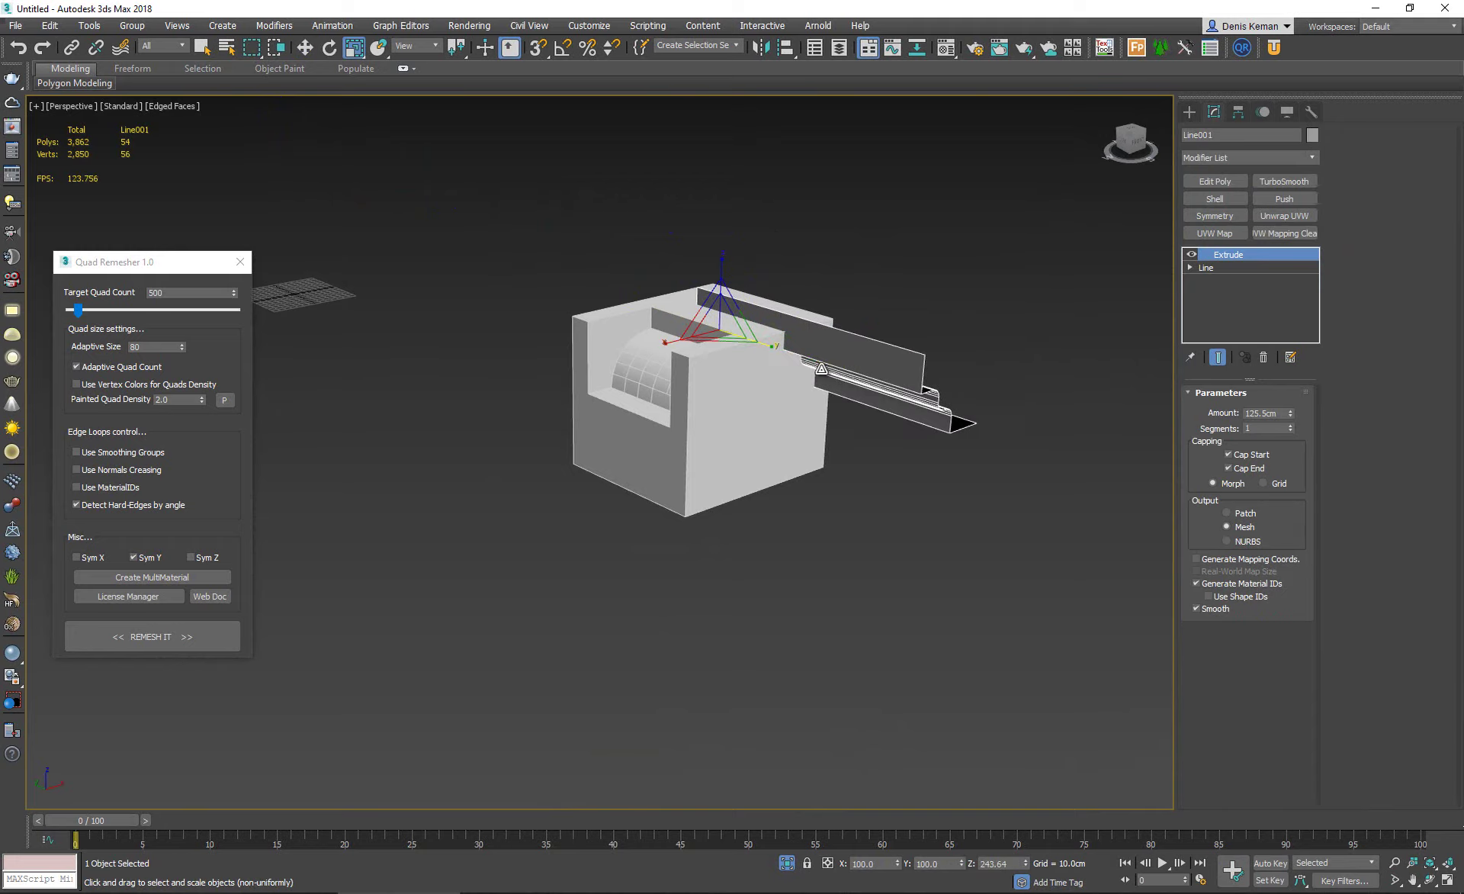
{"action": "key", "text": "w"}
{"action": "left_click_drag", "start_coordinate": [687, 317], "coordinate": [655, 305]}
Subtract the extruded profile from the block with ProBoolean to cut rounded steps into its upper edge.
{"action": "middle_click_drag", "start_coordinate": [656, 305], "coordinate": [797, 377], "text": "alt"}
{"action": "left_click", "coordinate": [801, 380]}
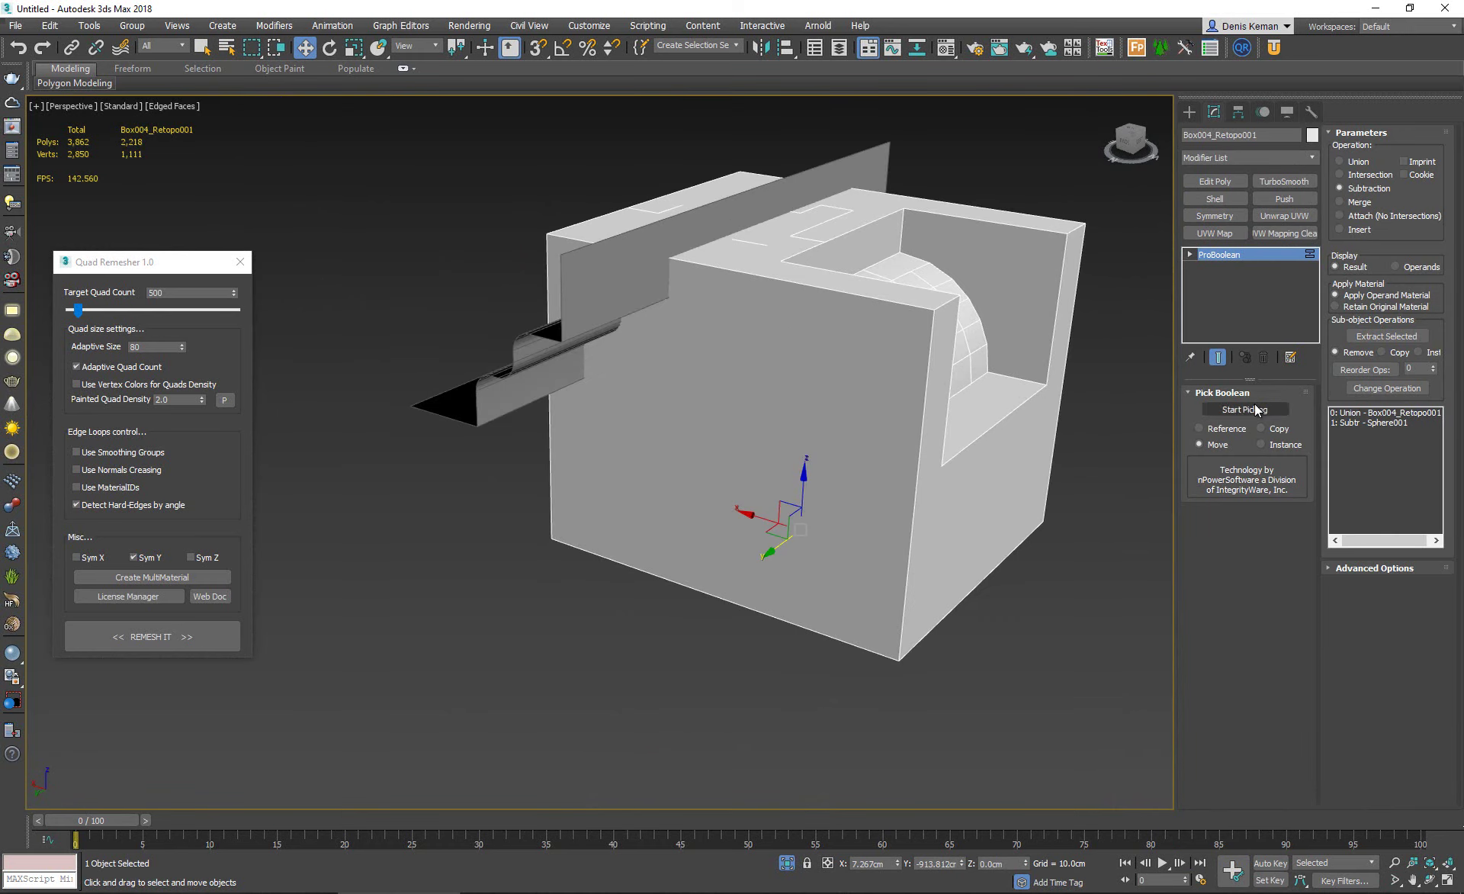
{"action": "left_click", "coordinate": [1256, 409]}
{"action": "left_click", "coordinate": [583, 296]}
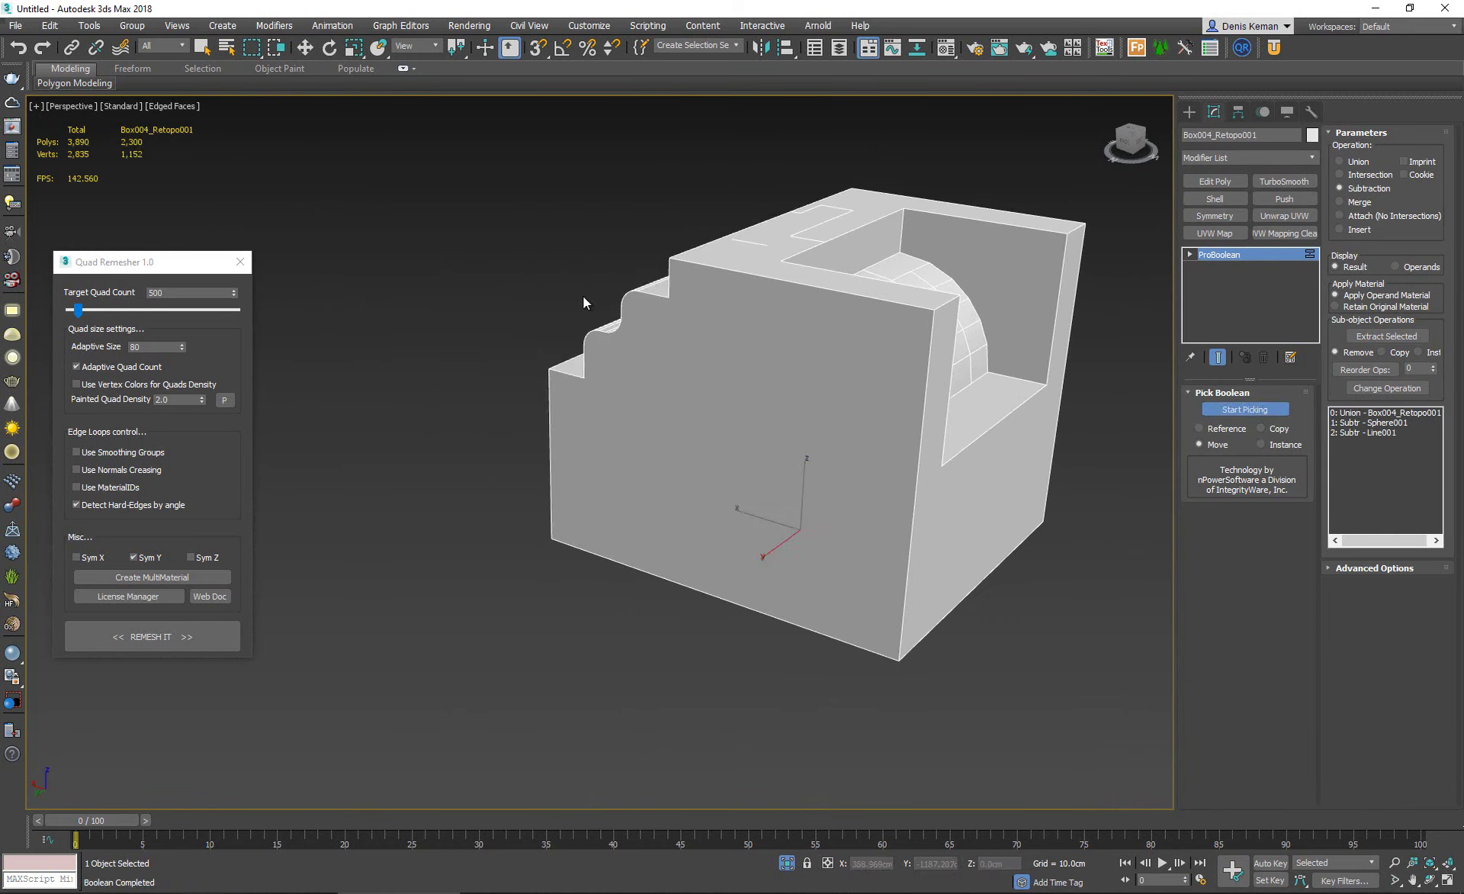
{"action": "middle_click_drag", "start_coordinate": [582, 295], "coordinate": [740, 307], "text": "alt"}
{"action": "middle_click_drag", "start_coordinate": [720, 438], "coordinate": [778, 415], "text": "alt"}
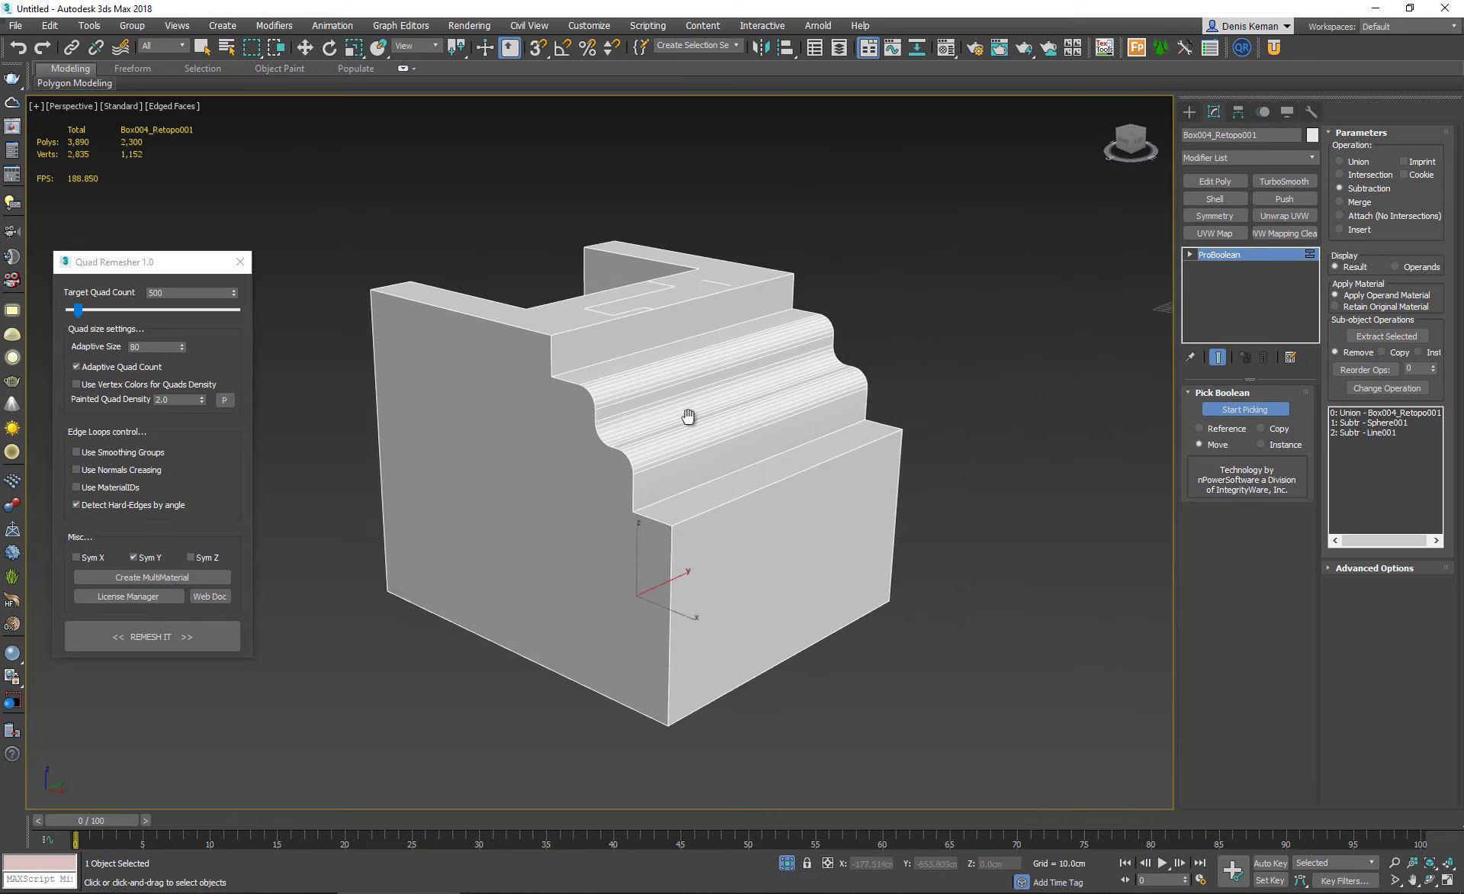
{"action": "right_click", "coordinate": [778, 415]}
{"action": "middle_click_drag", "start_coordinate": [916, 337], "coordinate": [744, 350], "text": "alt"}
End the isolation, make five copies of the carved block along the row, and reselect the original carved block.
{"action": "right_click", "coordinate": [745, 351]}
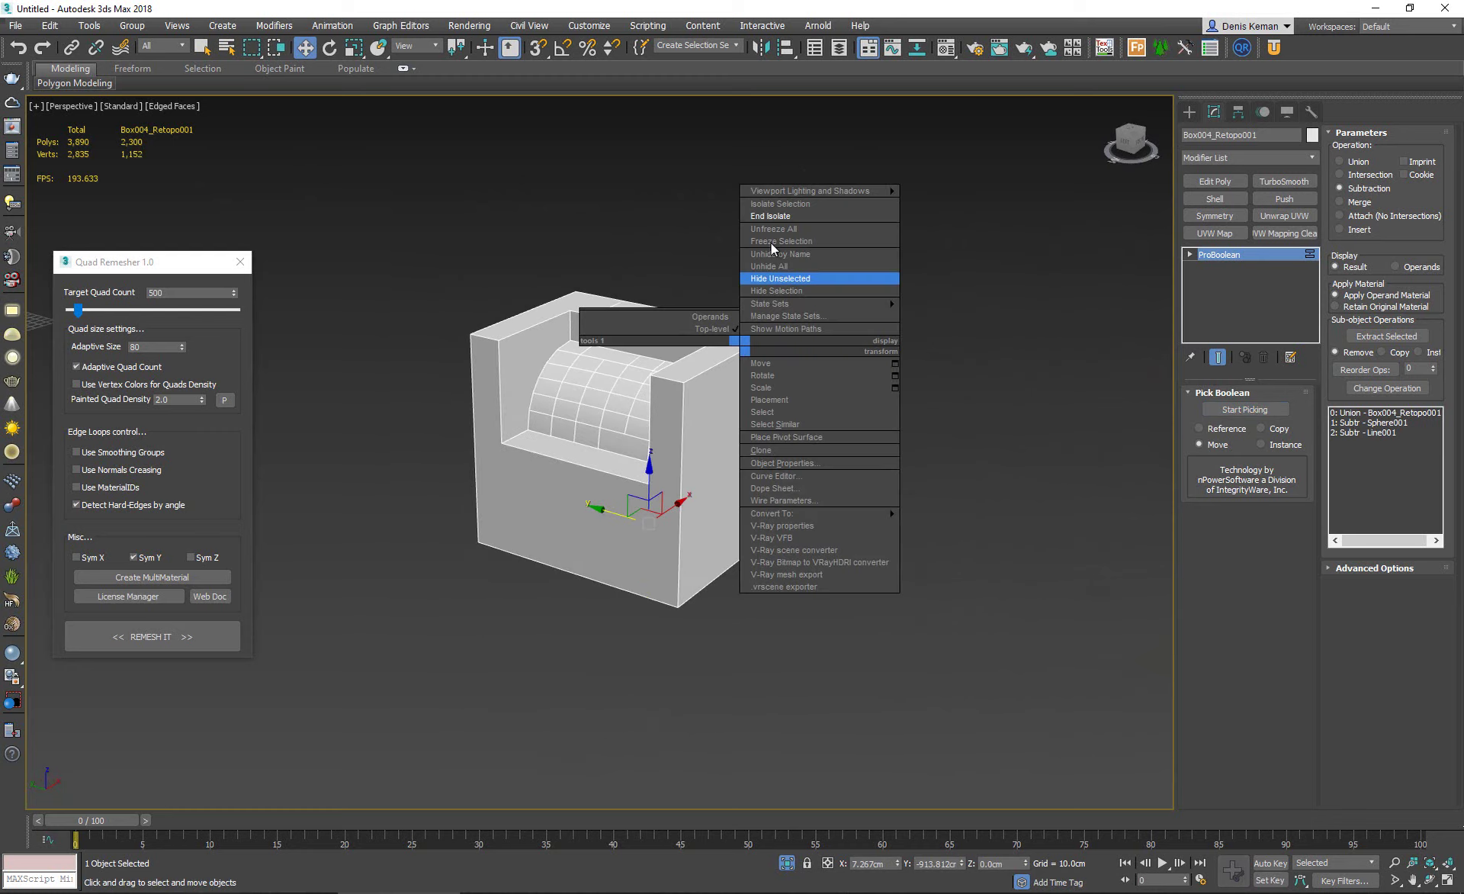
{"action": "left_click", "coordinate": [778, 229]}
{"action": "middle_click_drag", "start_coordinate": [761, 283], "coordinate": [808, 286], "text": "alt"}
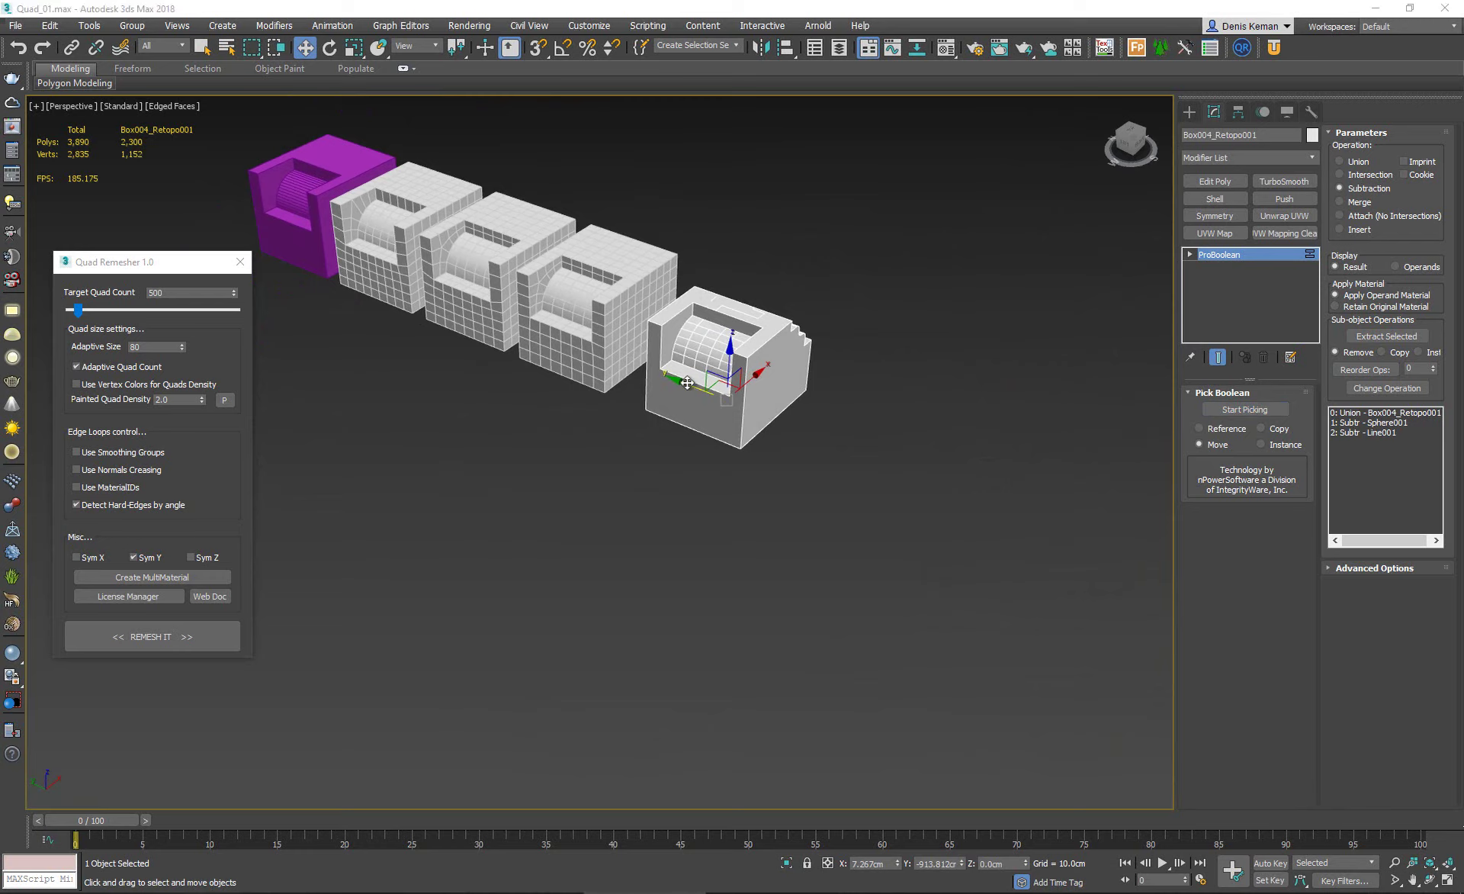
{"action": "left_click_drag", "start_coordinate": [686, 385], "coordinate": [807, 427], "text": "shift"}
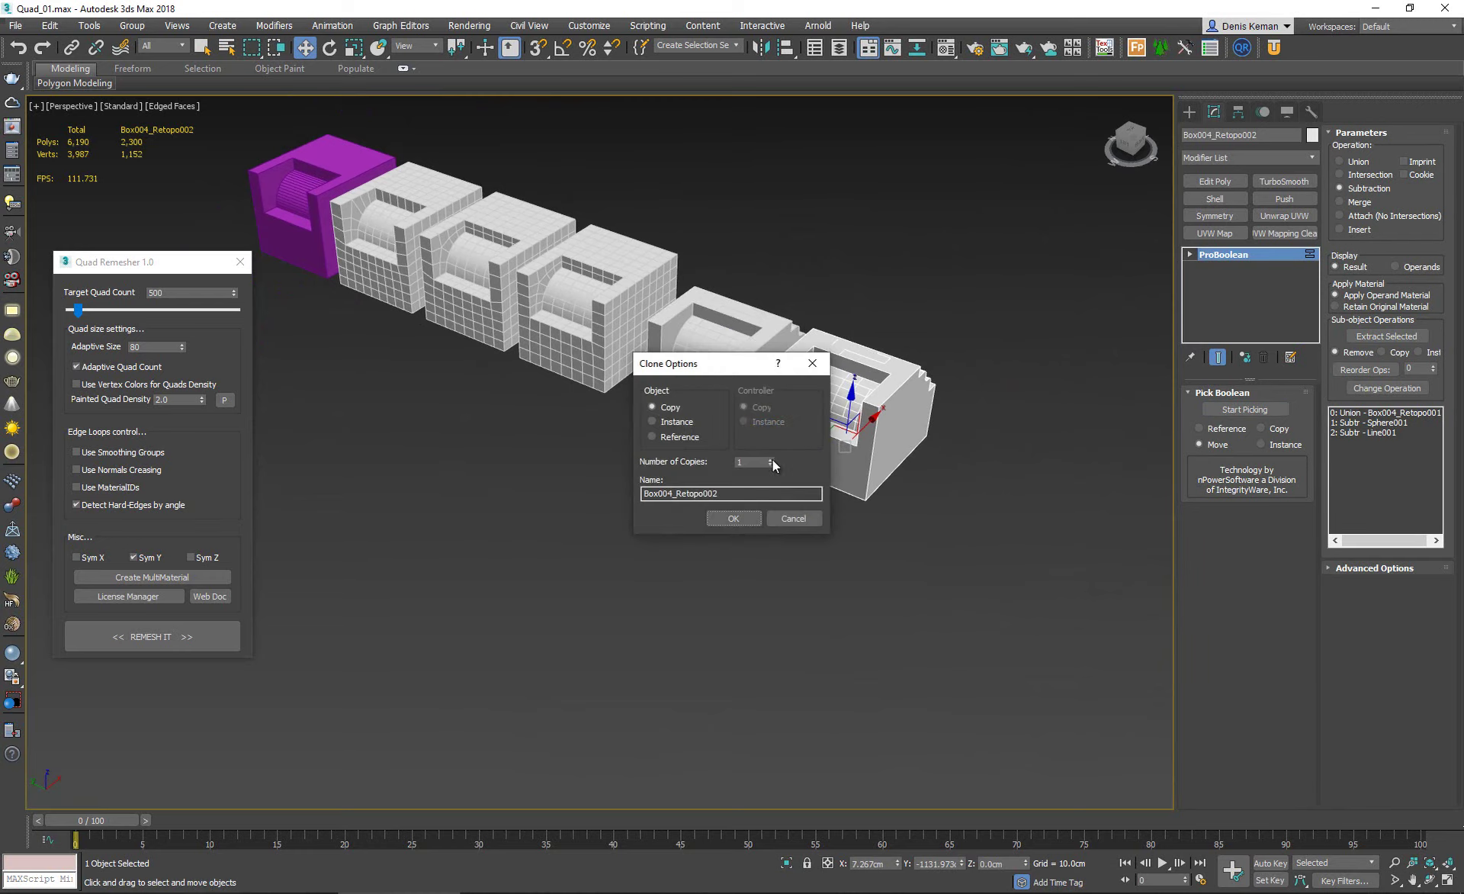
{"action": "left_click", "coordinate": [748, 516]}
{"action": "left_click", "coordinate": [700, 379]}
{"action": "scroll", "coordinate": [710, 392], "scroll_direction": "up", "scroll_amount": 5}
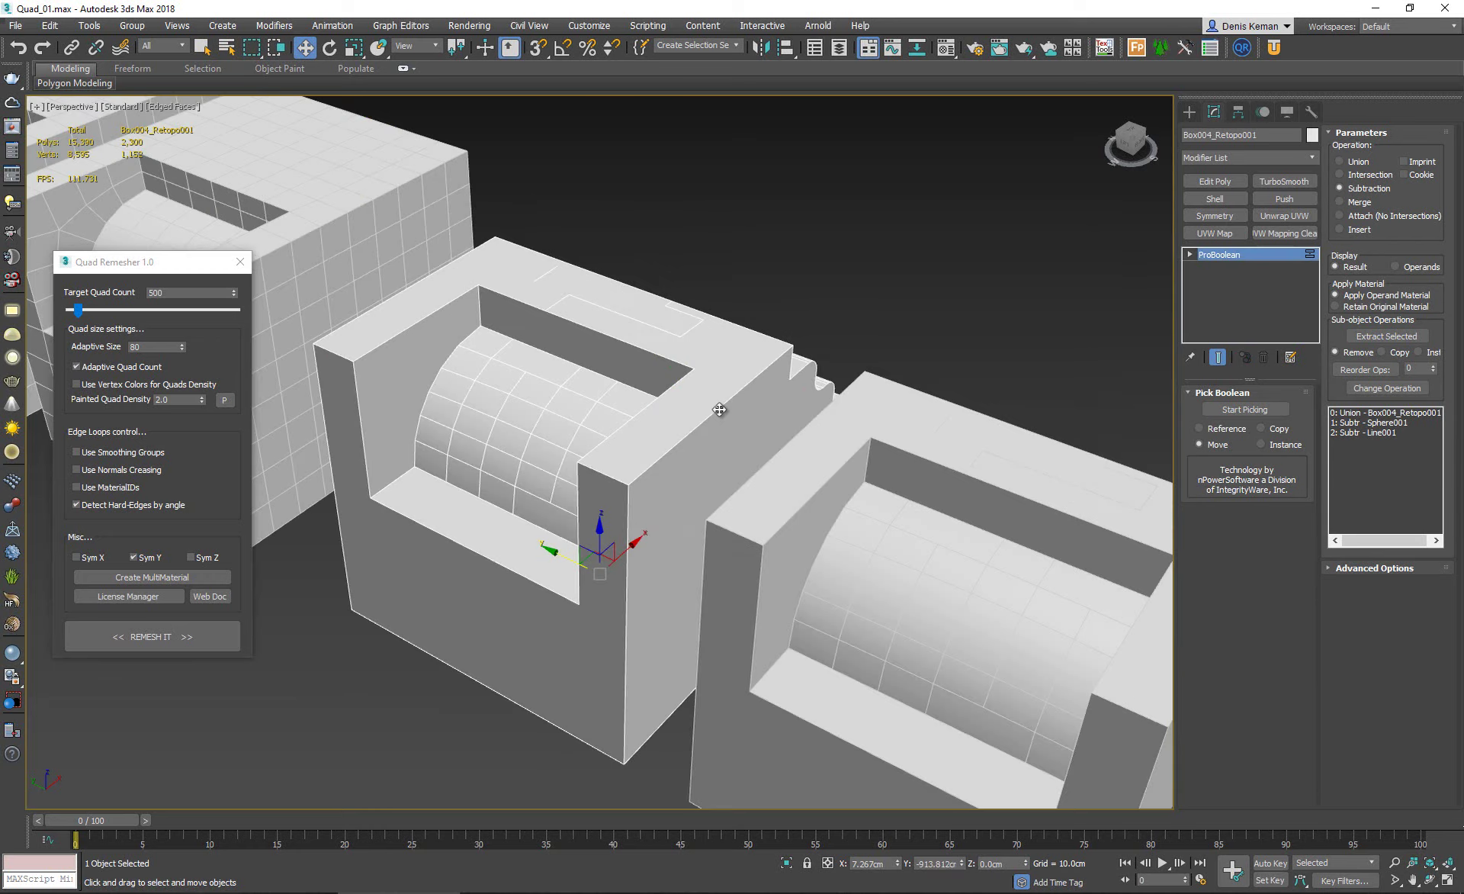
{"action": "mouse_move", "coordinate": [719, 405]}
{"action": "middle_mouse_down", "text": "alt"}
{"action": "mouse_move", "coordinate": [445, 419]}
{"action": "mouse_move", "coordinate": [607, 353]}
{"action": "middle_mouse_up", "text": "alt"}
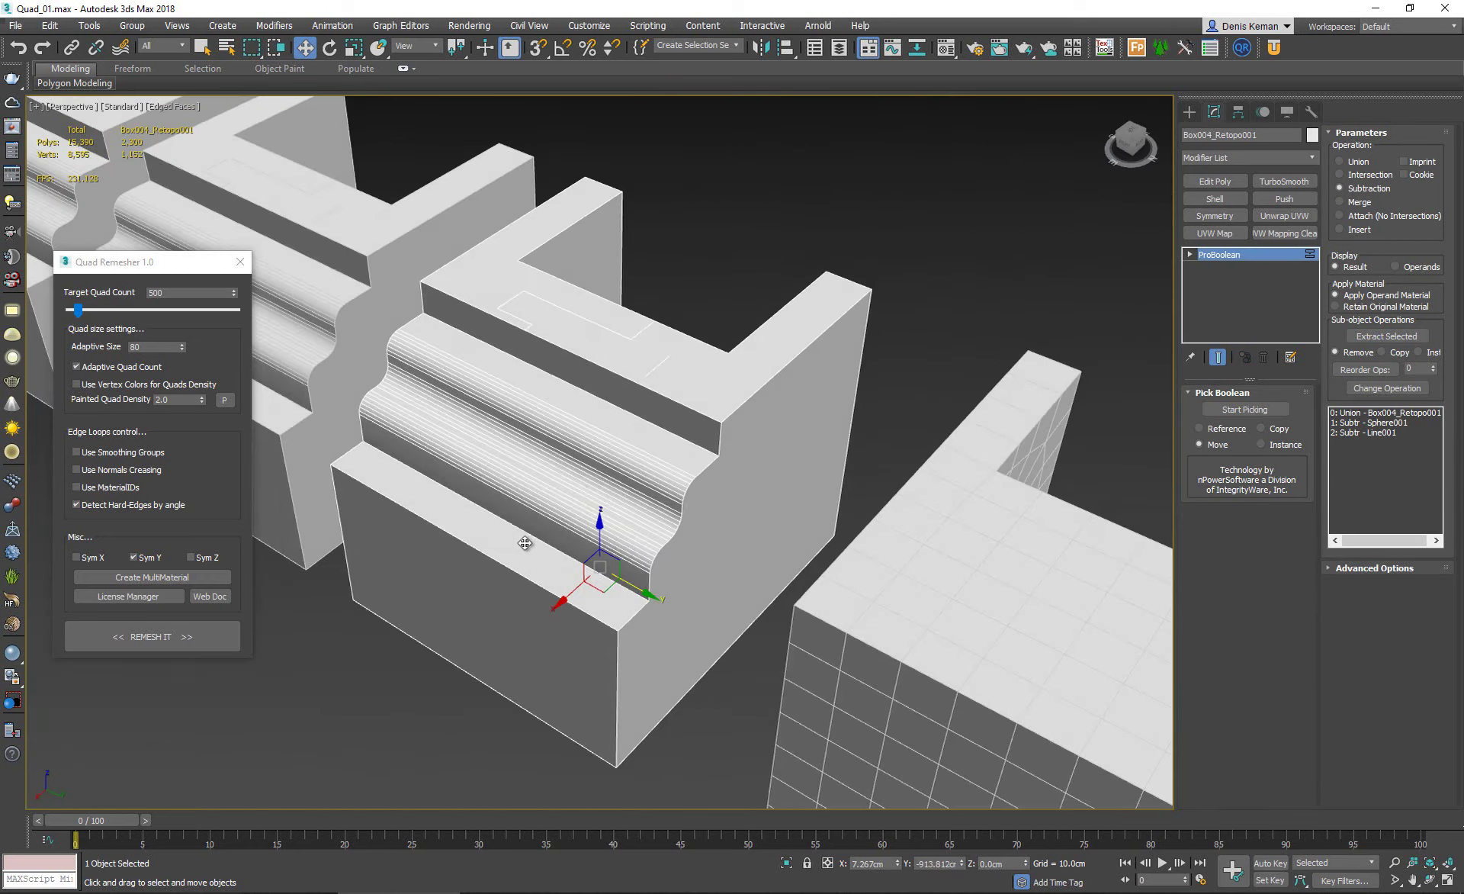
Isolate the original carved block in the perspective view.
{"action": "middle_click_drag", "start_coordinate": [673, 412], "coordinate": [427, 427], "text": "alt"}
{"action": "key", "text": "alt+q"}
{"action": "scroll", "coordinate": [599, 463], "scroll_direction": "down", "scroll_amount": 4}
{"action": "middle_click_drag", "start_coordinate": [600, 463], "coordinate": [564, 434], "text": "alt"}
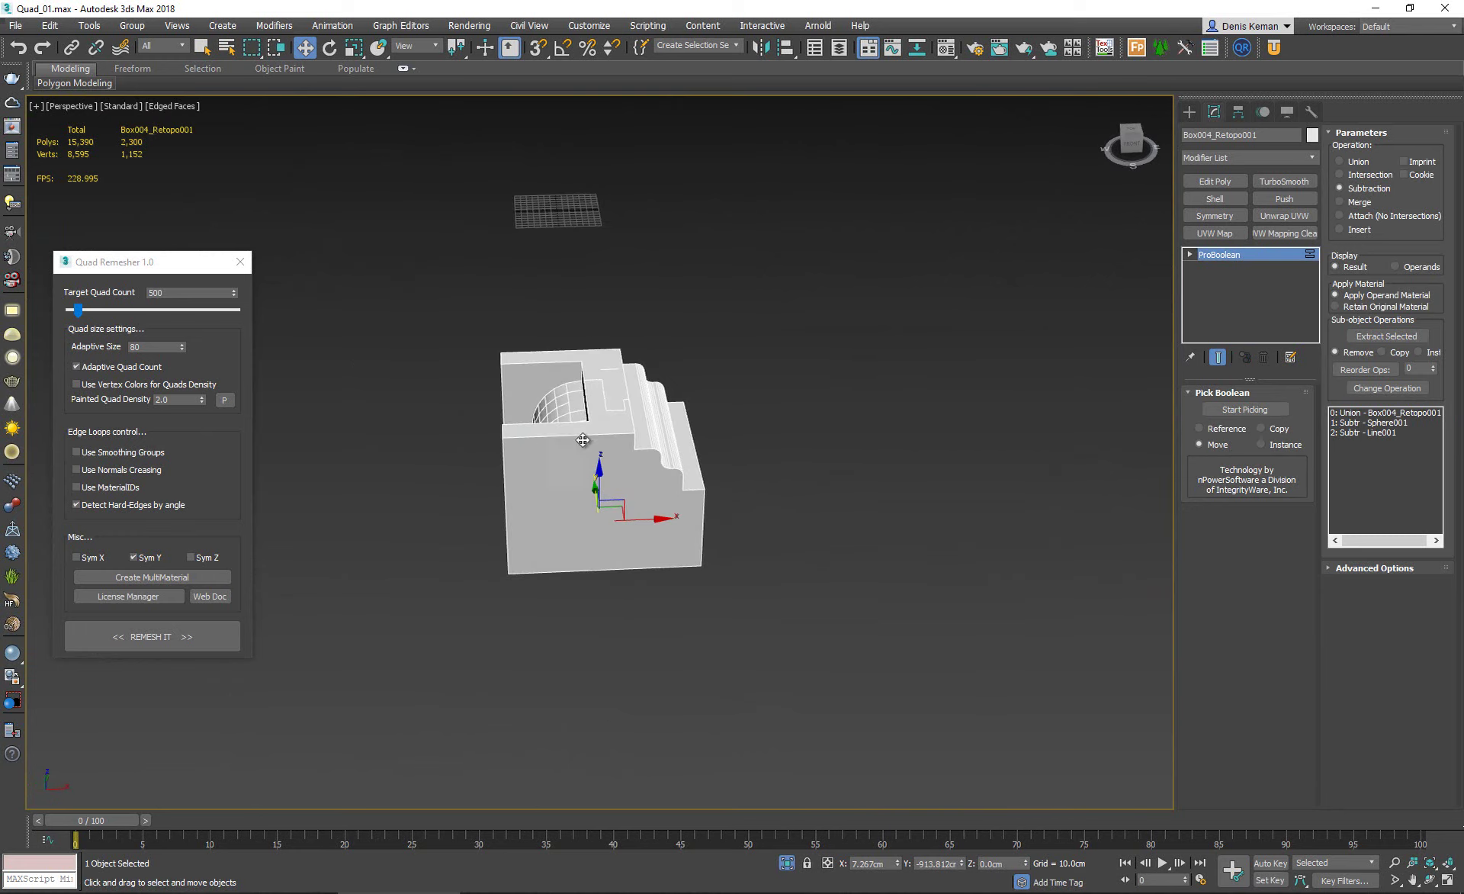
{"action": "scroll", "coordinate": [683, 435], "scroll_direction": "up", "scroll_amount": 4}
{"action": "scroll", "coordinate": [685, 440], "scroll_direction": "down", "scroll_amount": 2}
{"action": "middle_click_drag", "start_coordinate": [677, 440], "coordinate": [724, 434], "text": "alt"}
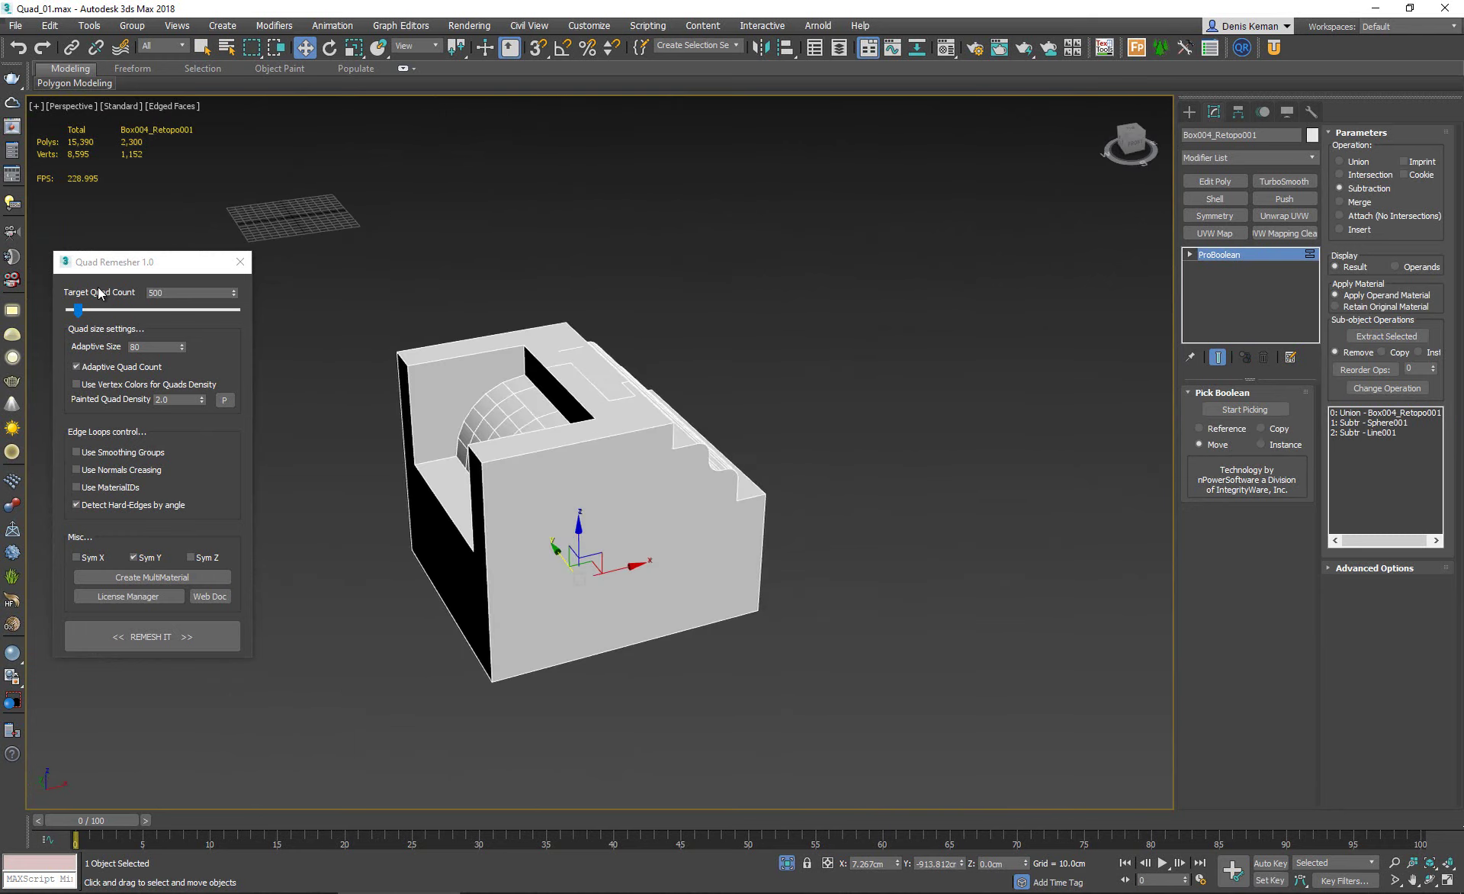
Remesh the isolated block in Quad Remesher with a target quad count of 2000 and Adaptive Quad Count off.
{"action": "left_click", "coordinate": [167, 294]}
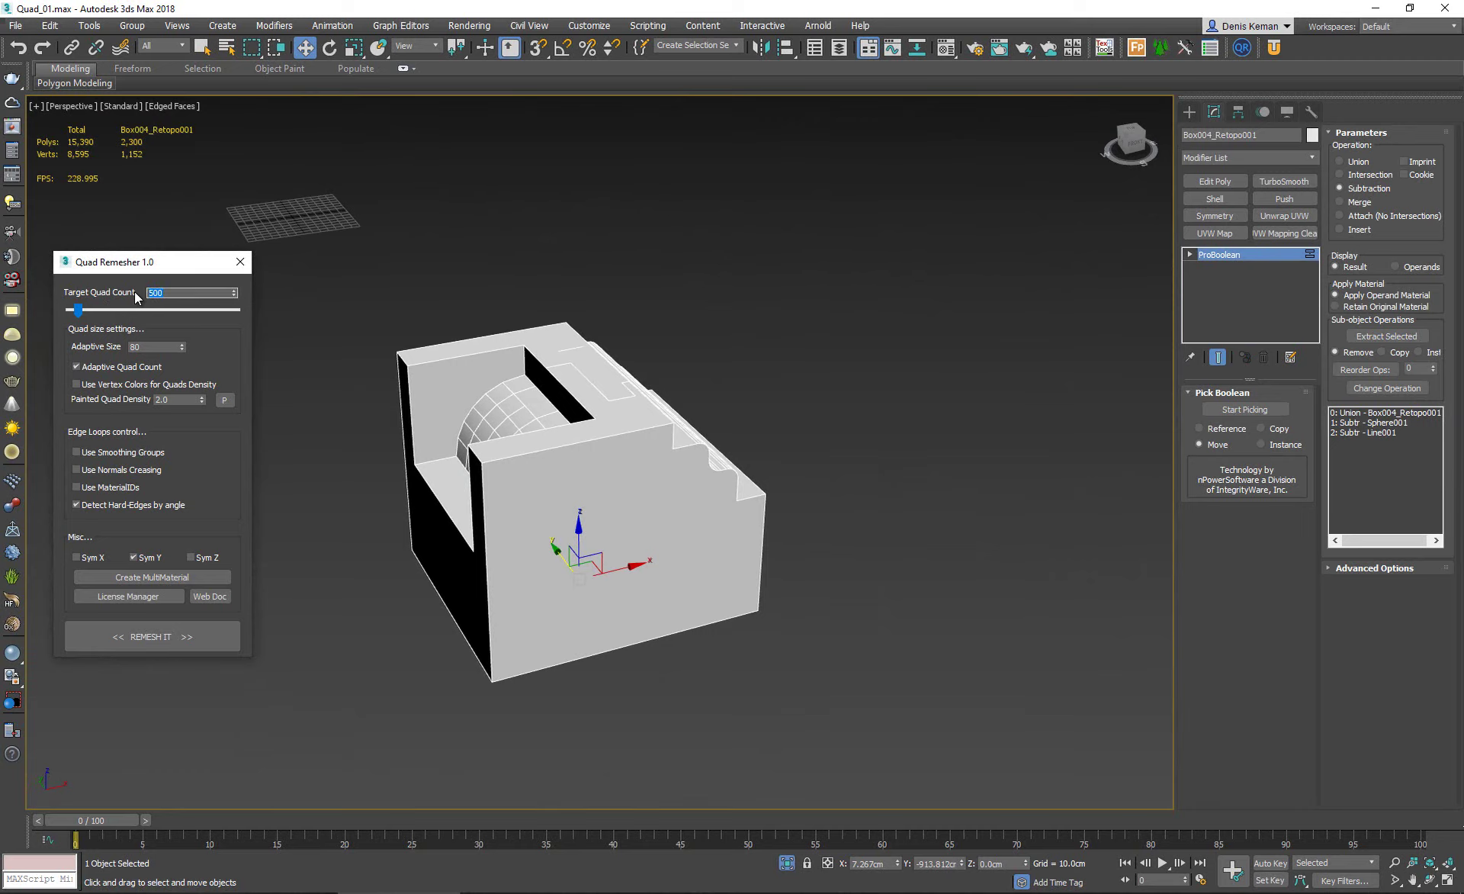
{"action": "type", "text": "2000"}
{"action": "key", "text": "Return"}
{"action": "middle_click_drag", "start_coordinate": [541, 444], "coordinate": [670, 464], "text": "alt"}
{"action": "left_click", "coordinate": [211, 637]}
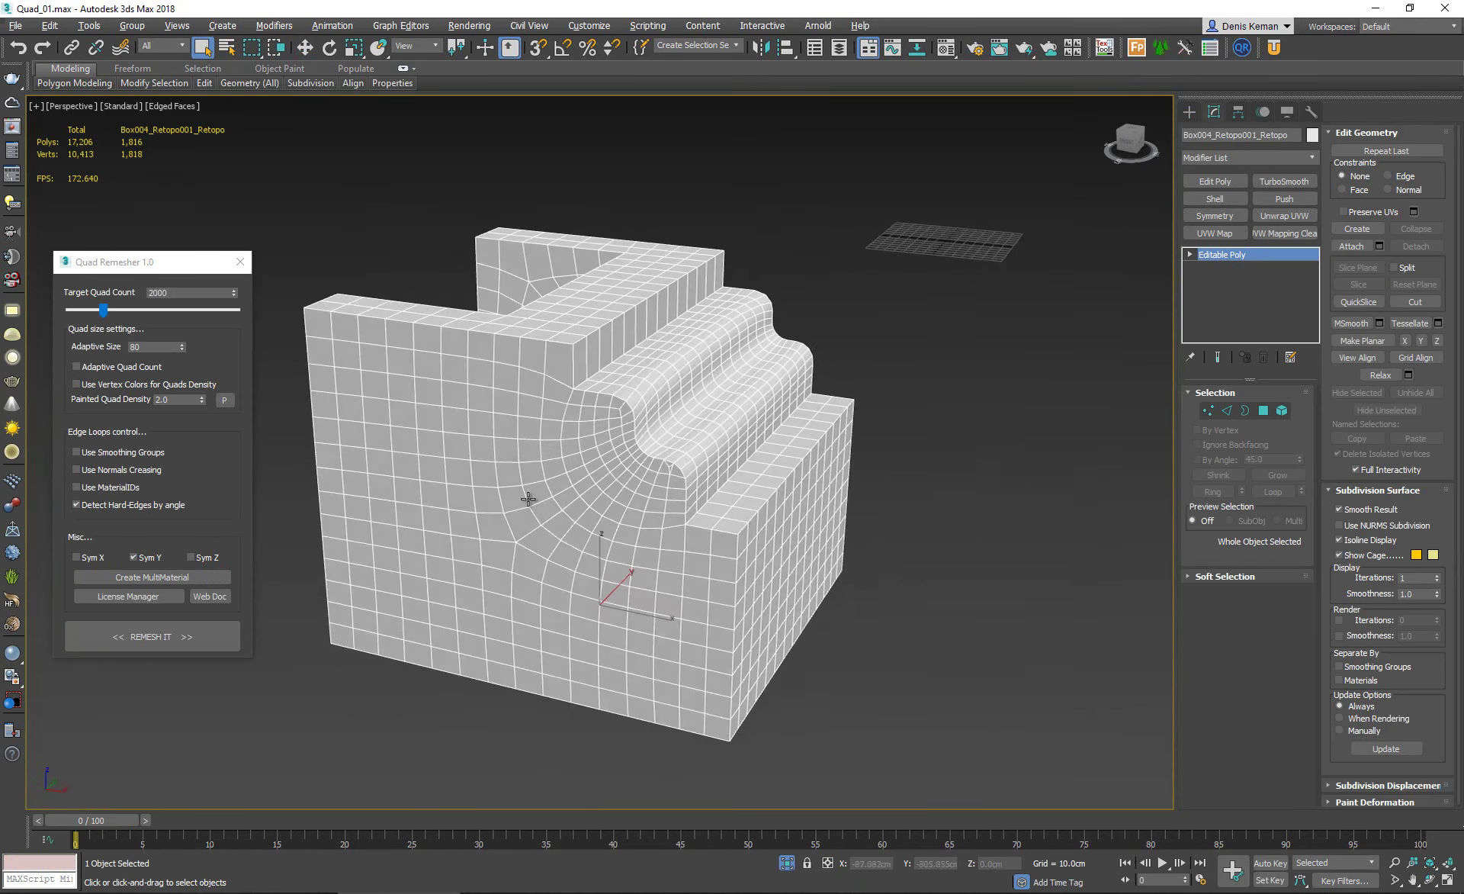
Examine the new quad topology from several sides with and without edged faces, ending the isolation to compare it with the neighbouring blocks.
{"action": "middle_click_drag", "start_coordinate": [528, 499], "coordinate": [492, 509], "text": "alt"}
{"action": "key", "text": "F4"}
{"action": "middle_click_drag", "start_coordinate": [668, 512], "coordinate": [286, 516], "text": "alt"}
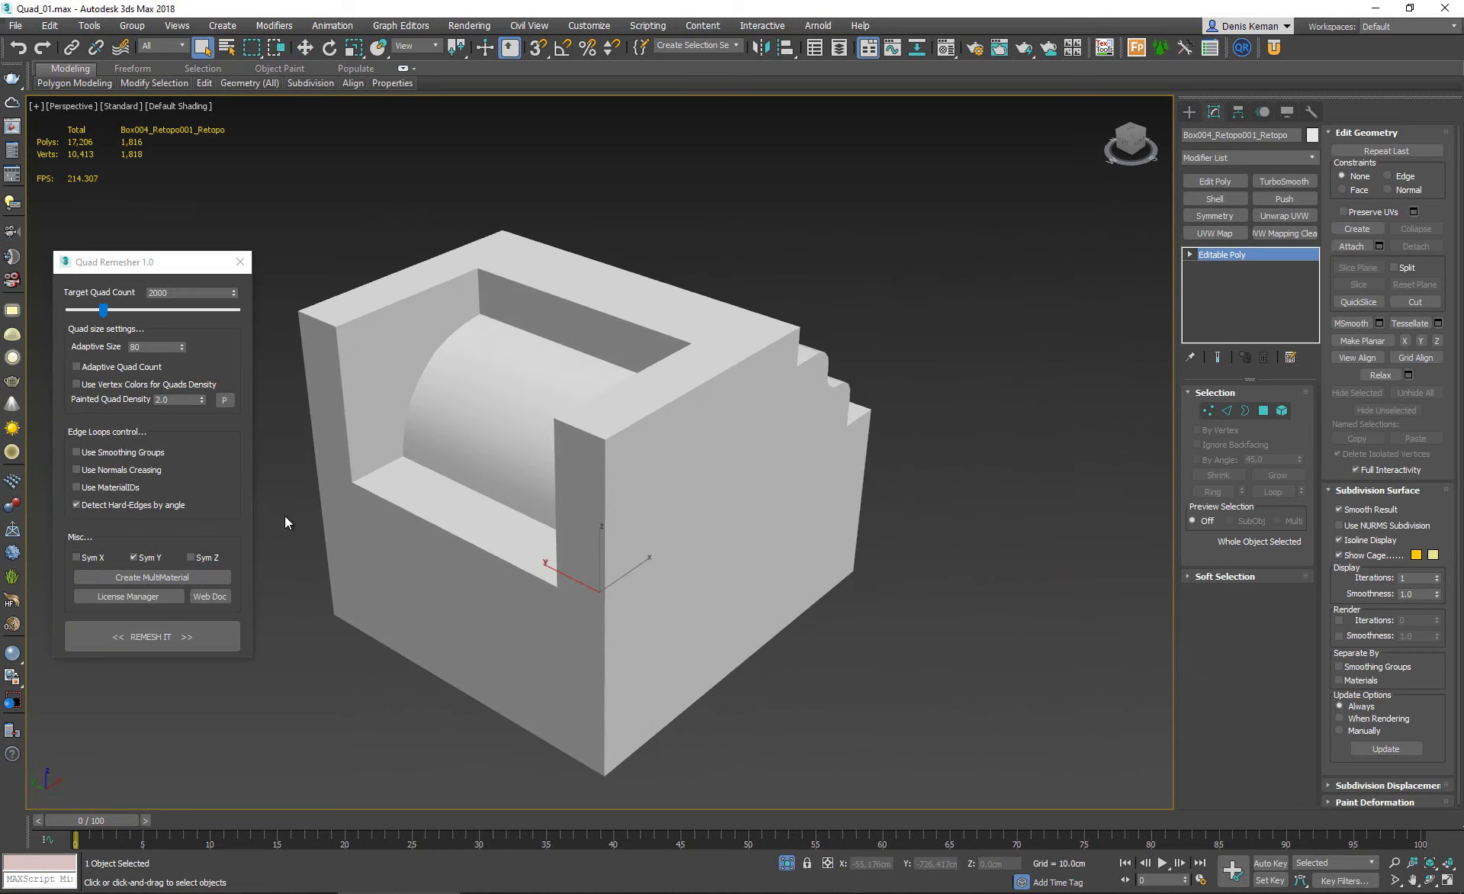
{"action": "key", "text": "F4"}
{"action": "middle_click_drag", "start_coordinate": [703, 534], "coordinate": [322, 546], "text": "alt"}
{"action": "right_click", "coordinate": [630, 509]}
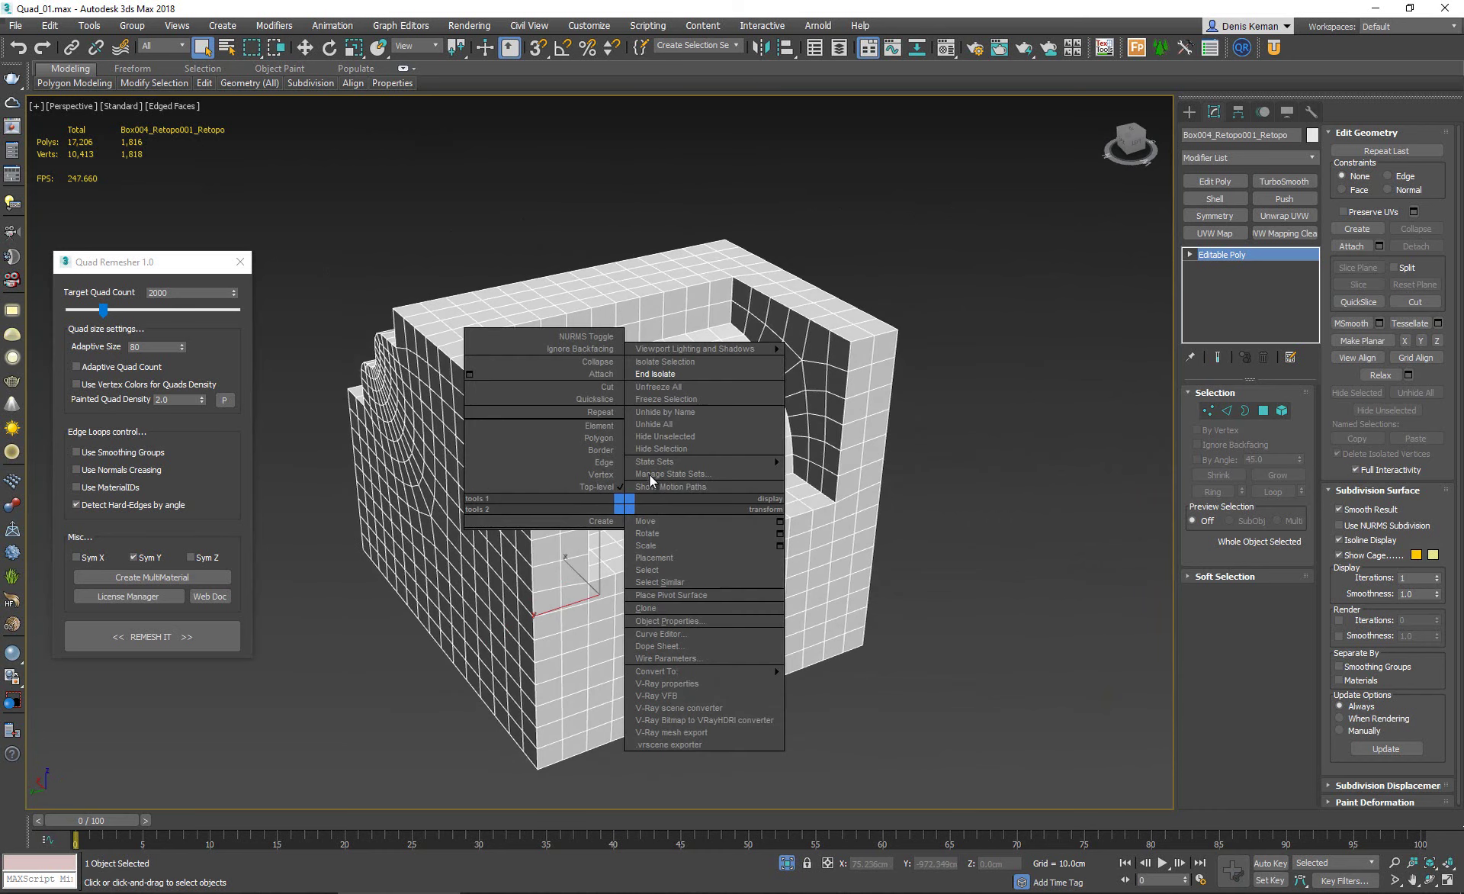
{"action": "left_click", "coordinate": [671, 377]}
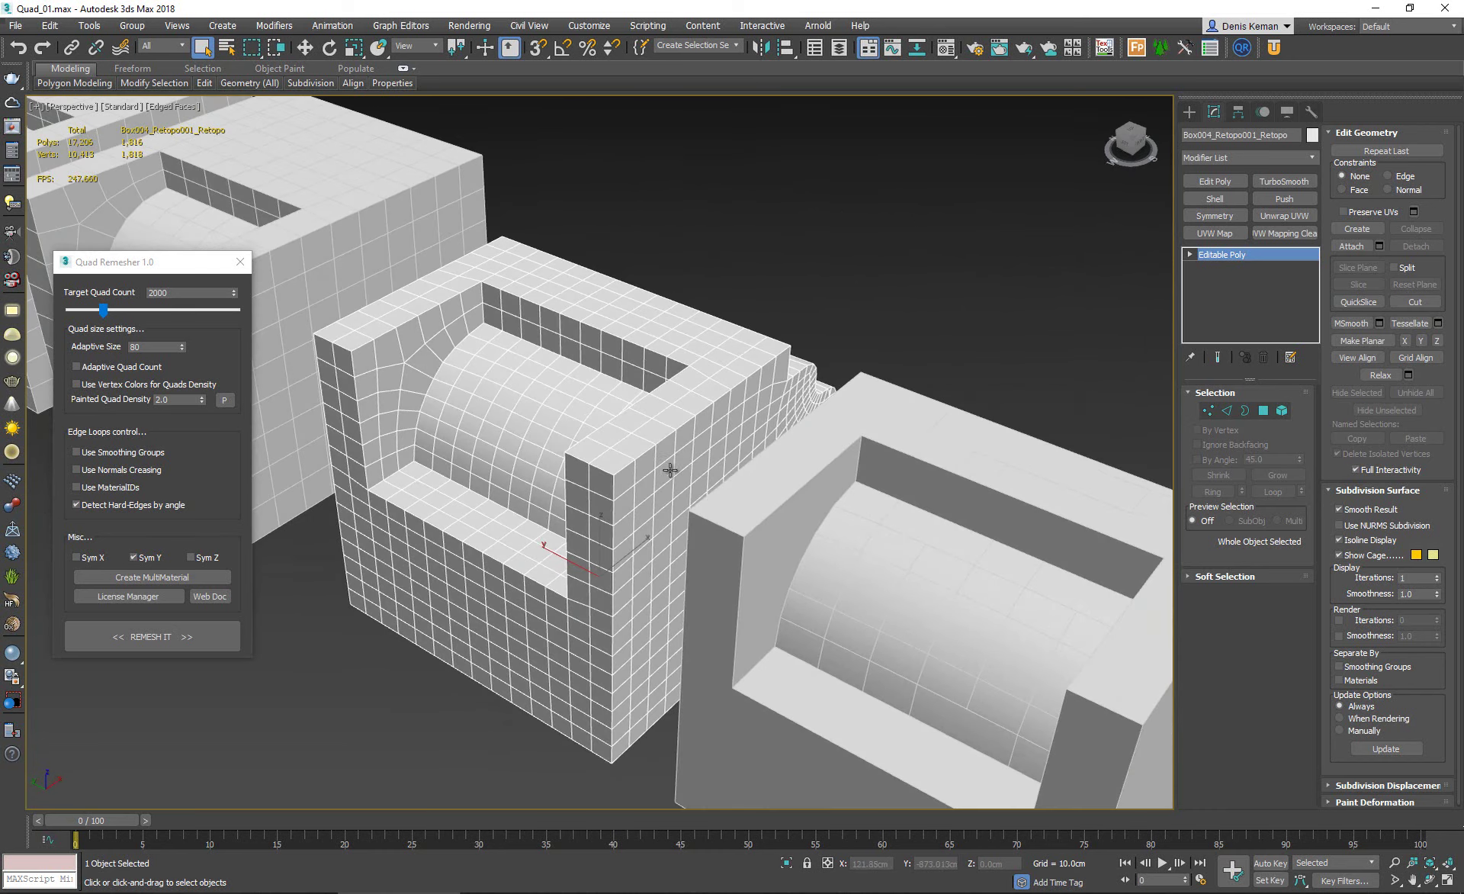
{"action": "scroll", "coordinate": [607, 446], "scroll_direction": "up", "scroll_amount": 2}
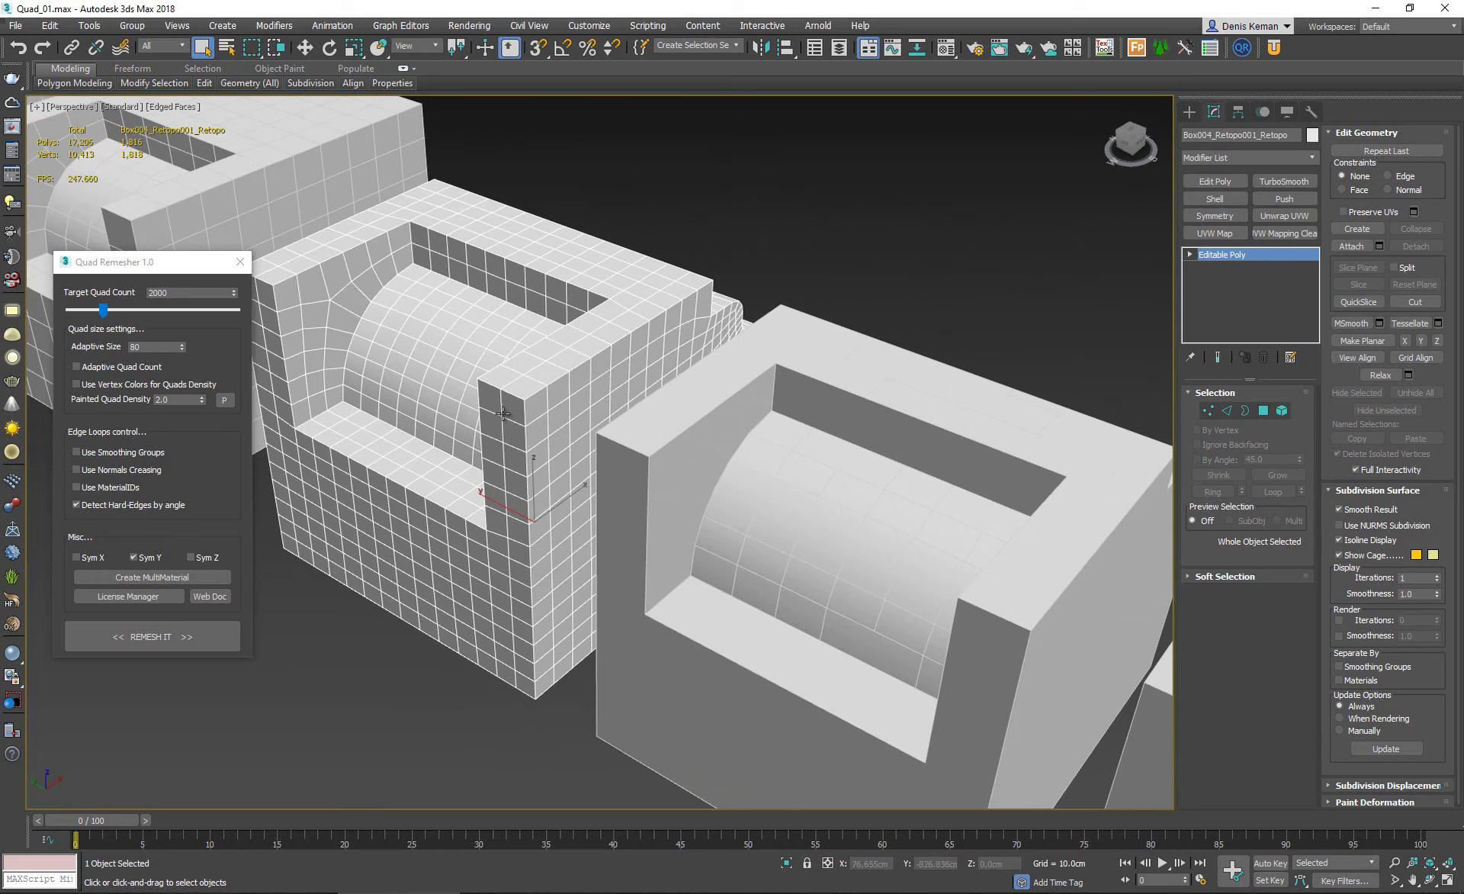
{"action": "scroll", "coordinate": [503, 412], "scroll_direction": "up", "scroll_amount": 5}
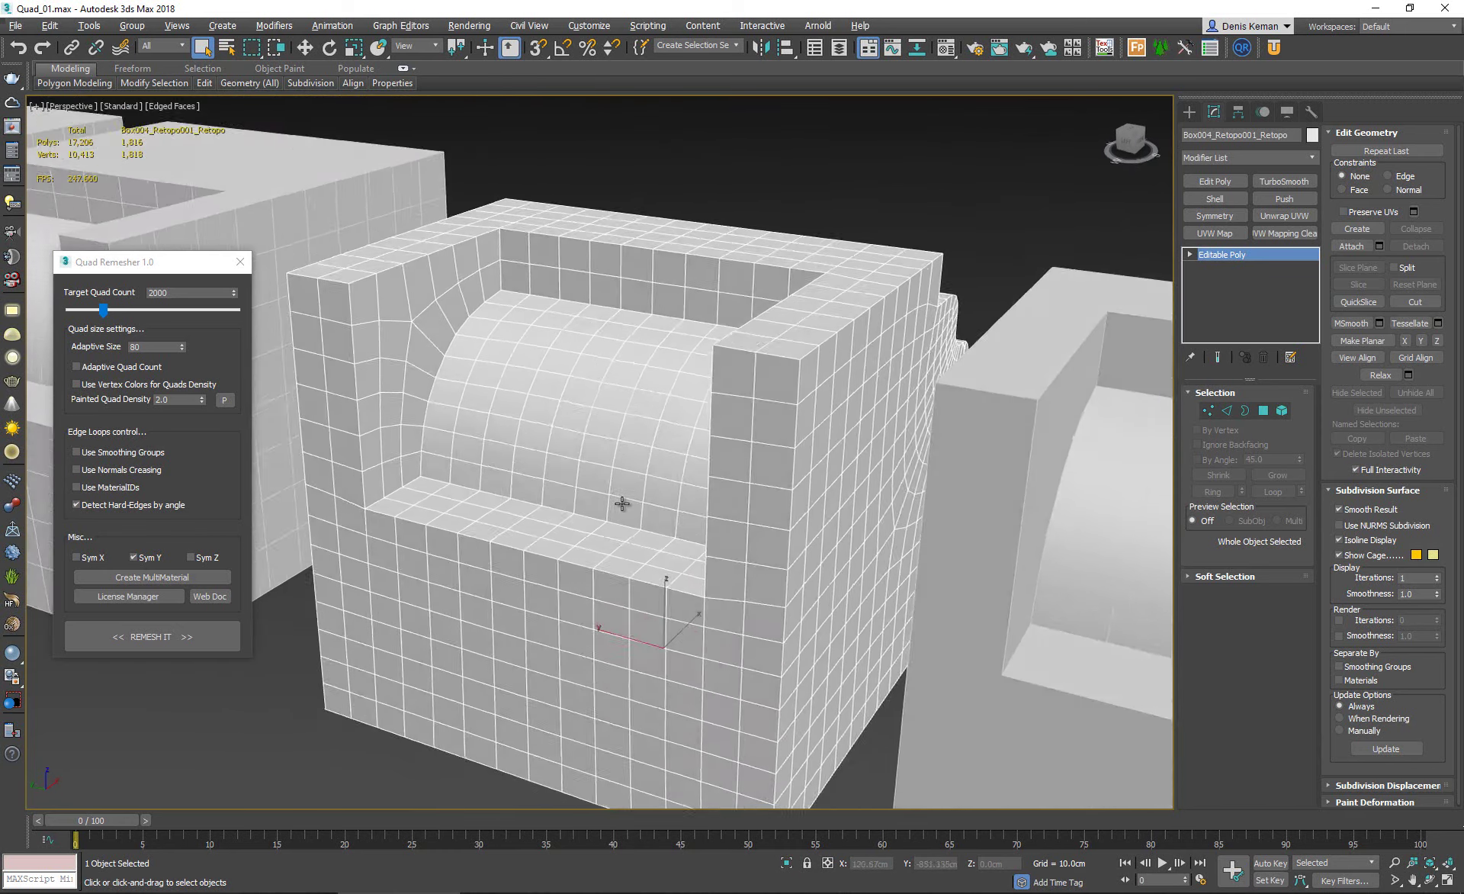
{"action": "middle_click_drag", "start_coordinate": [623, 503], "coordinate": [598, 528], "text": "alt"}
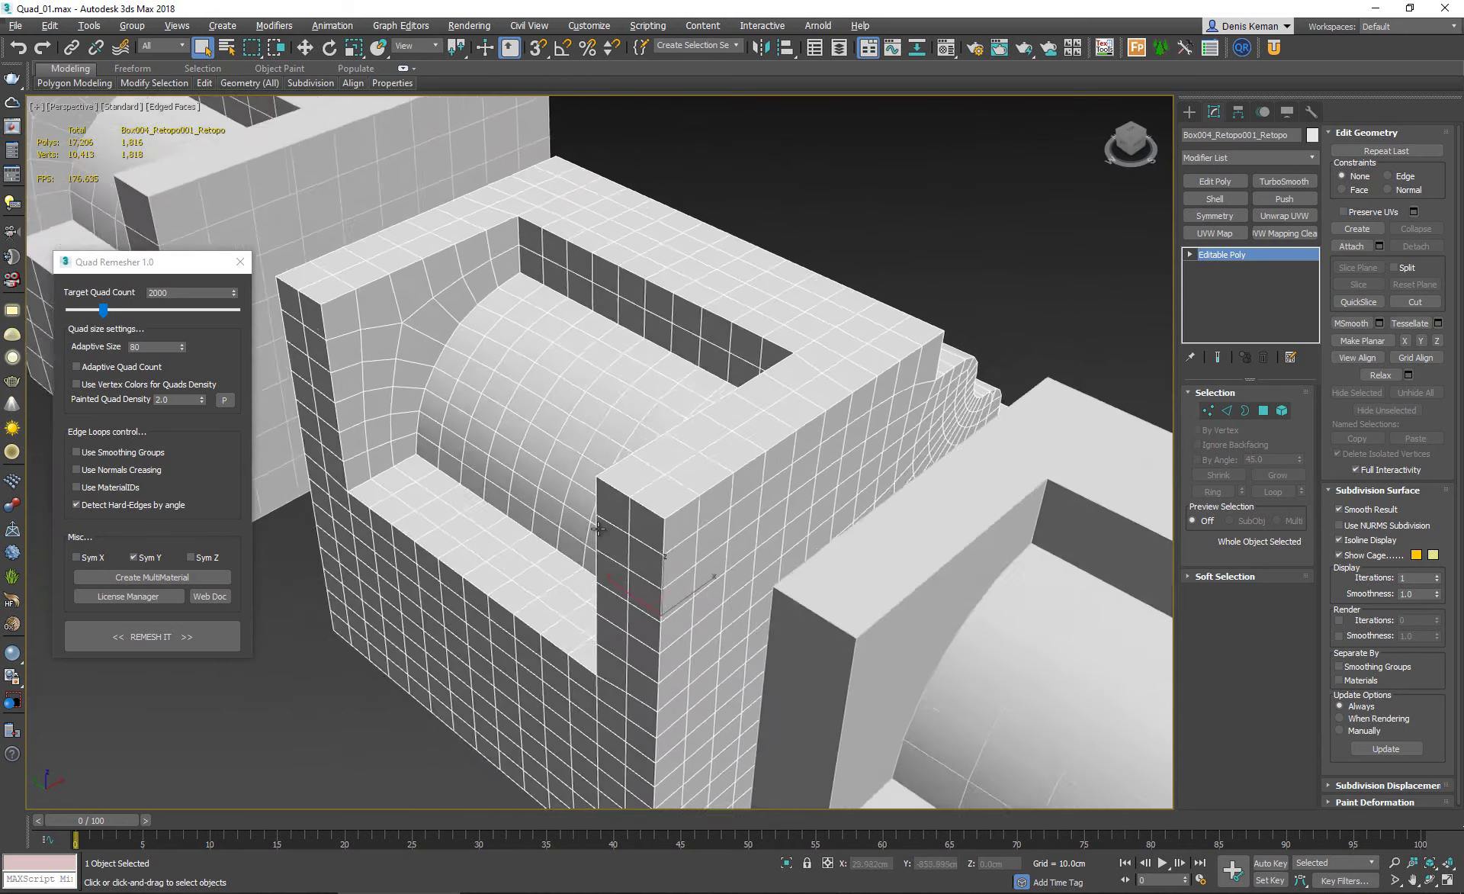
Isolate the remeshed block again and chamfer the long outer edge above the rounded steps by 9.053 cm with 4 segments.
{"action": "key", "text": "alt+q"}
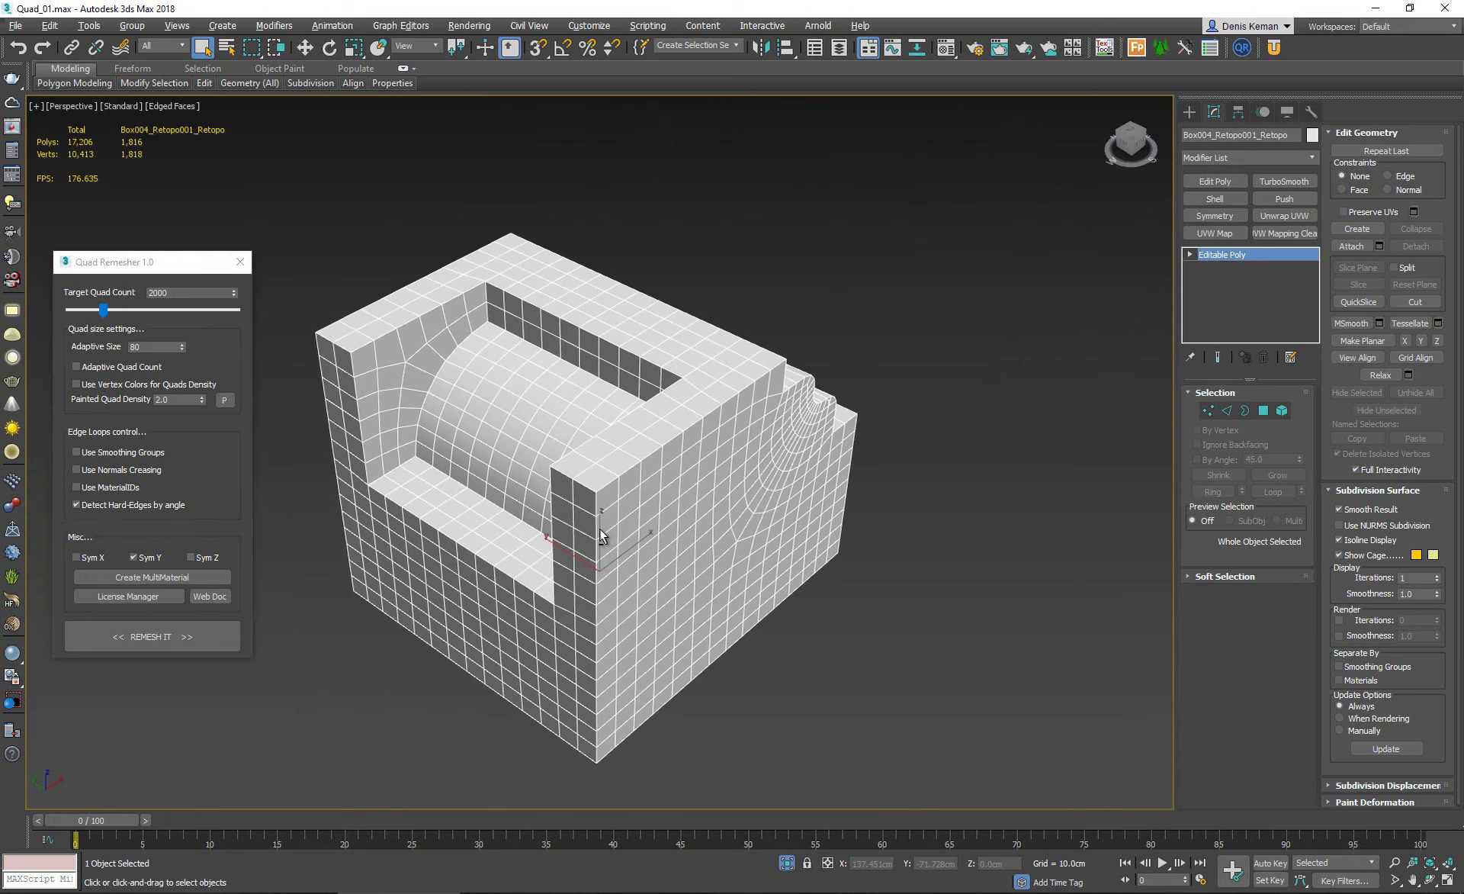
{"action": "middle_click_drag", "start_coordinate": [688, 500], "coordinate": [615, 457], "text": "alt"}
{"action": "scroll", "coordinate": [635, 363], "scroll_direction": "up", "scroll_amount": 3}
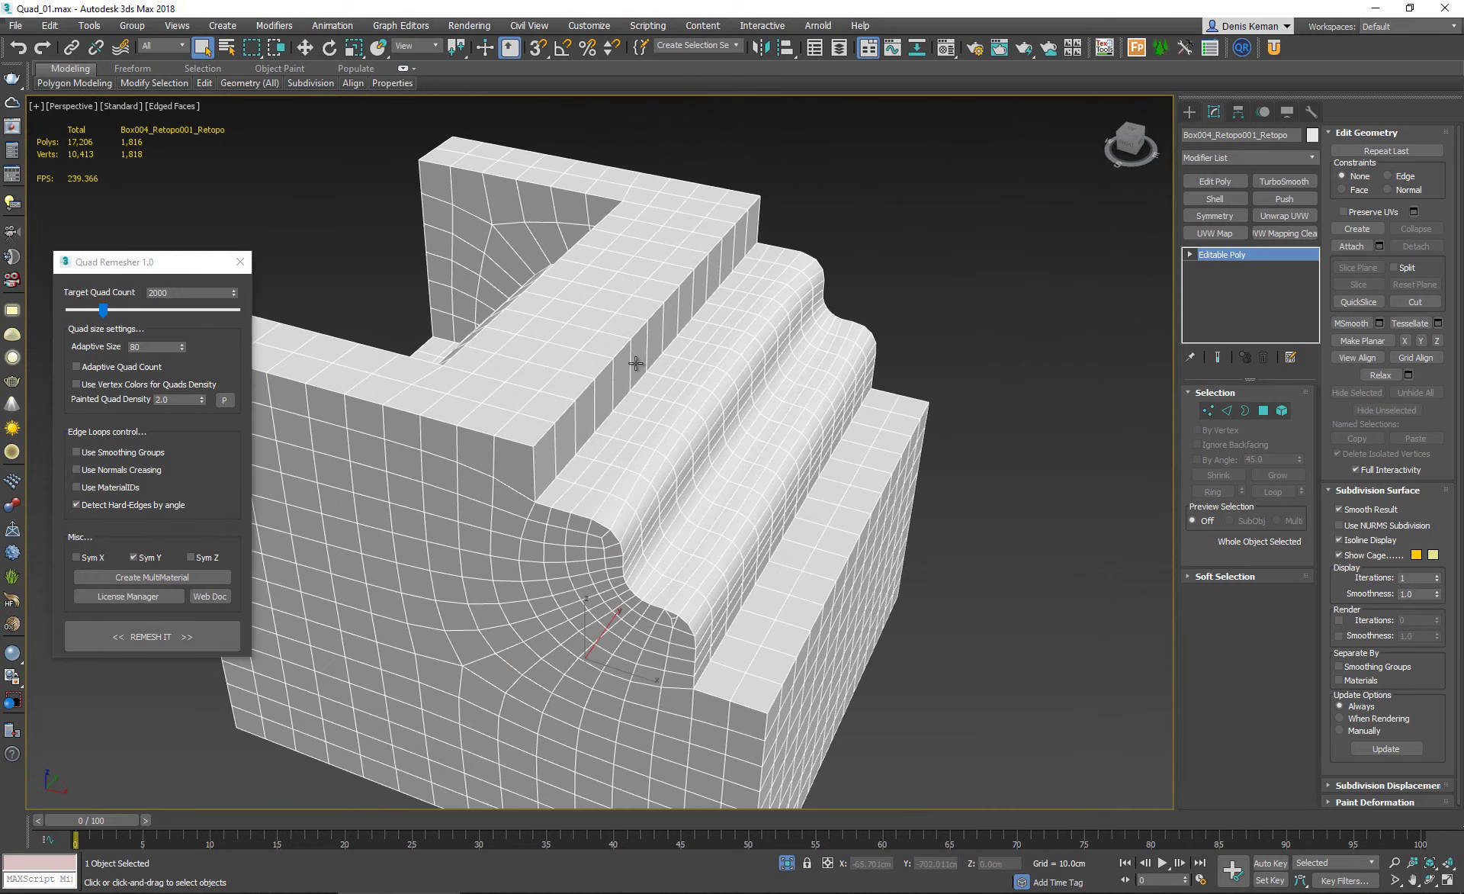
{"action": "key", "text": "2"}
{"action": "double_click", "coordinate": [619, 351]}
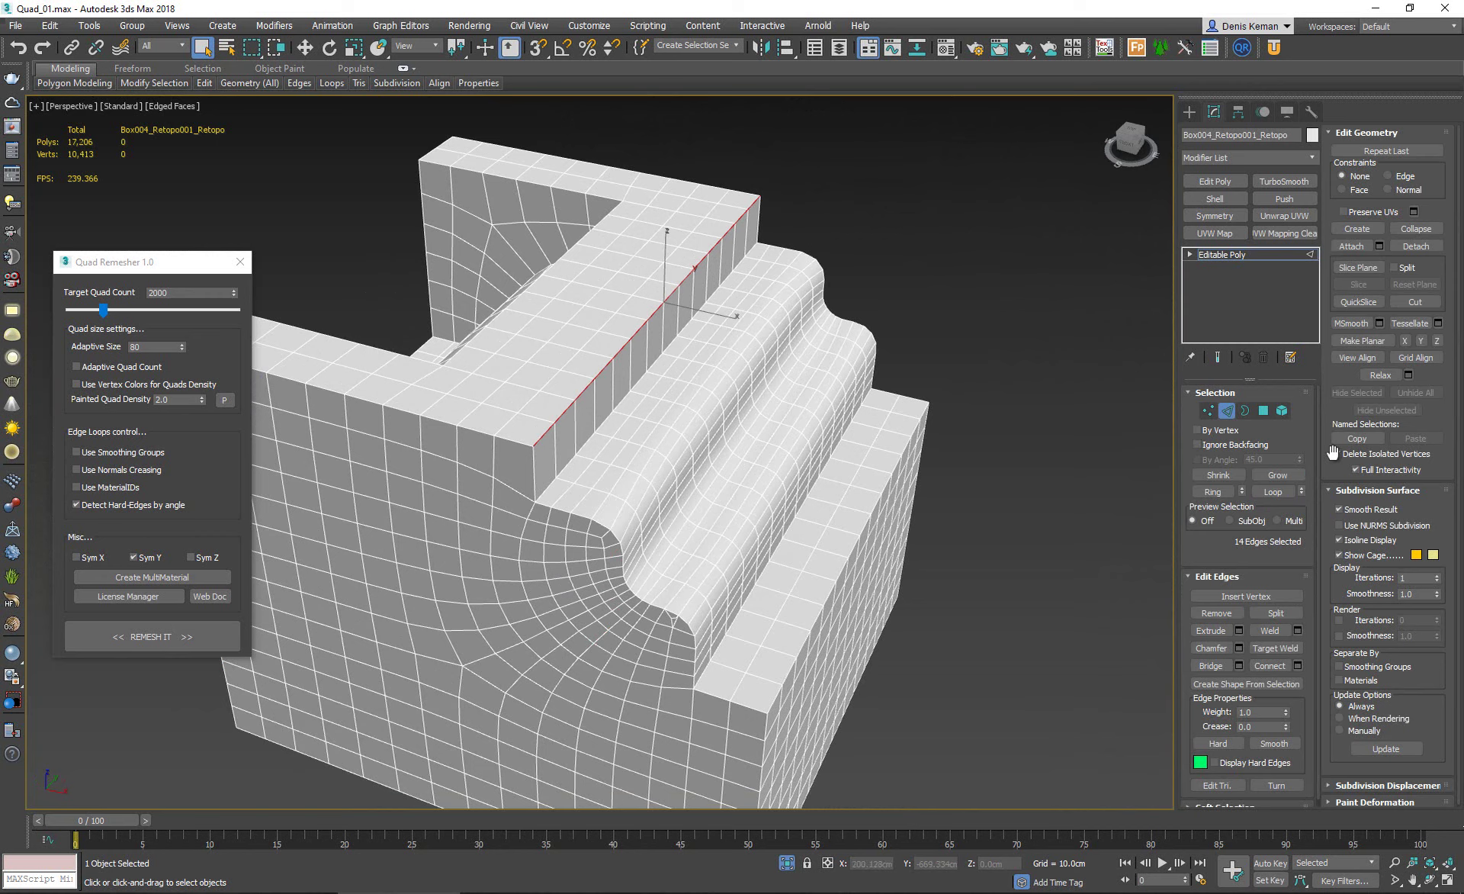
{"action": "left_click", "coordinate": [1240, 647]}
{"action": "left_click_drag", "start_coordinate": [618, 490], "coordinate": [616, 430]}
{"action": "left_click_drag", "start_coordinate": [611, 495], "coordinate": [611, 476]}
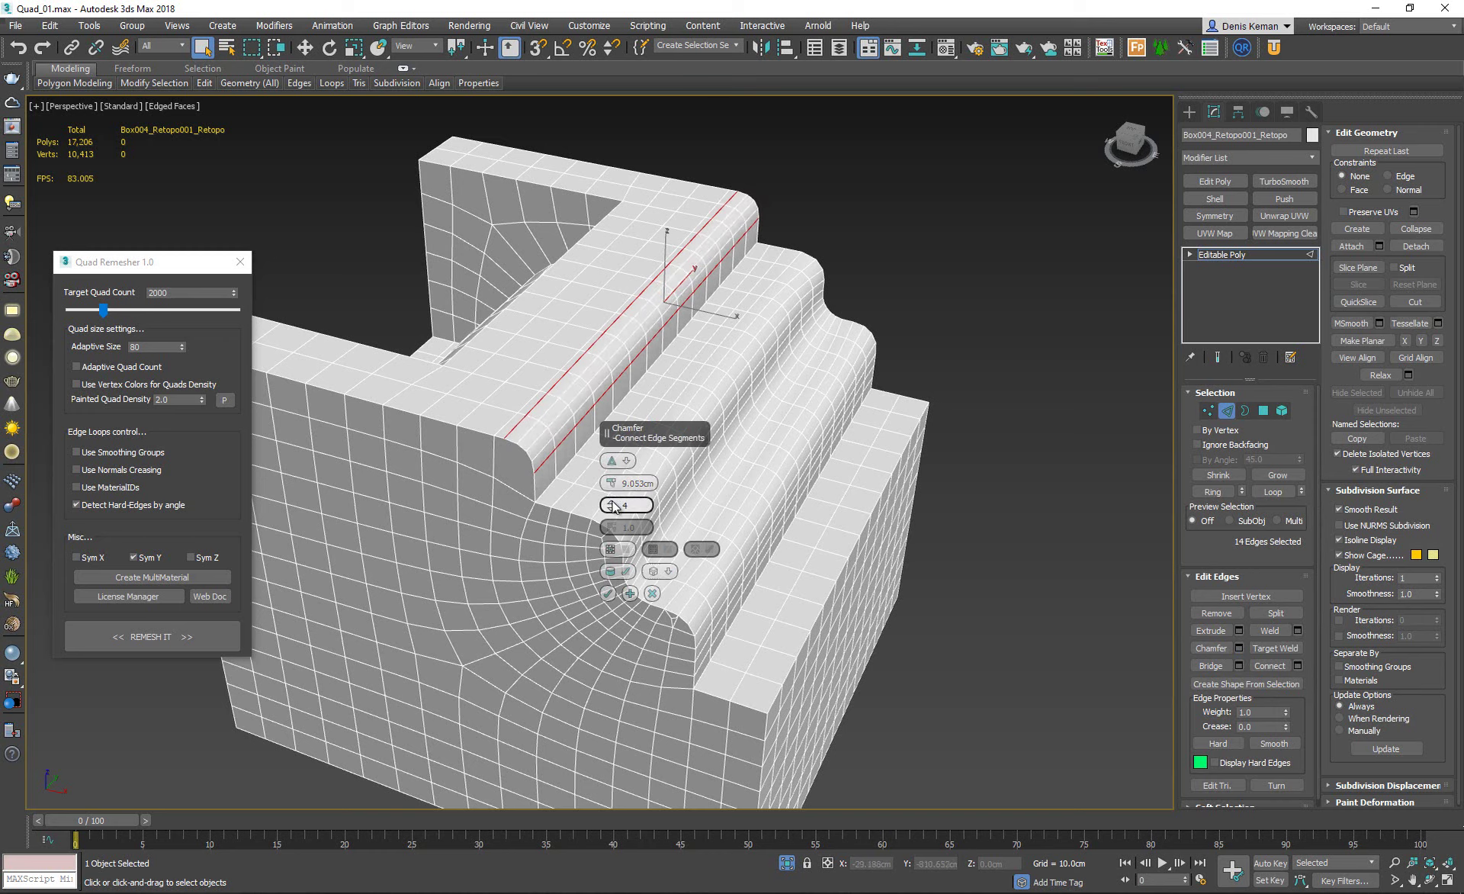
{"action": "left_click", "coordinate": [607, 593]}
Chamfer the long inner edge at the foot of the newly rounded upper step with 4 segments and a reduced amount.
{"action": "double_click", "coordinate": [544, 491]}
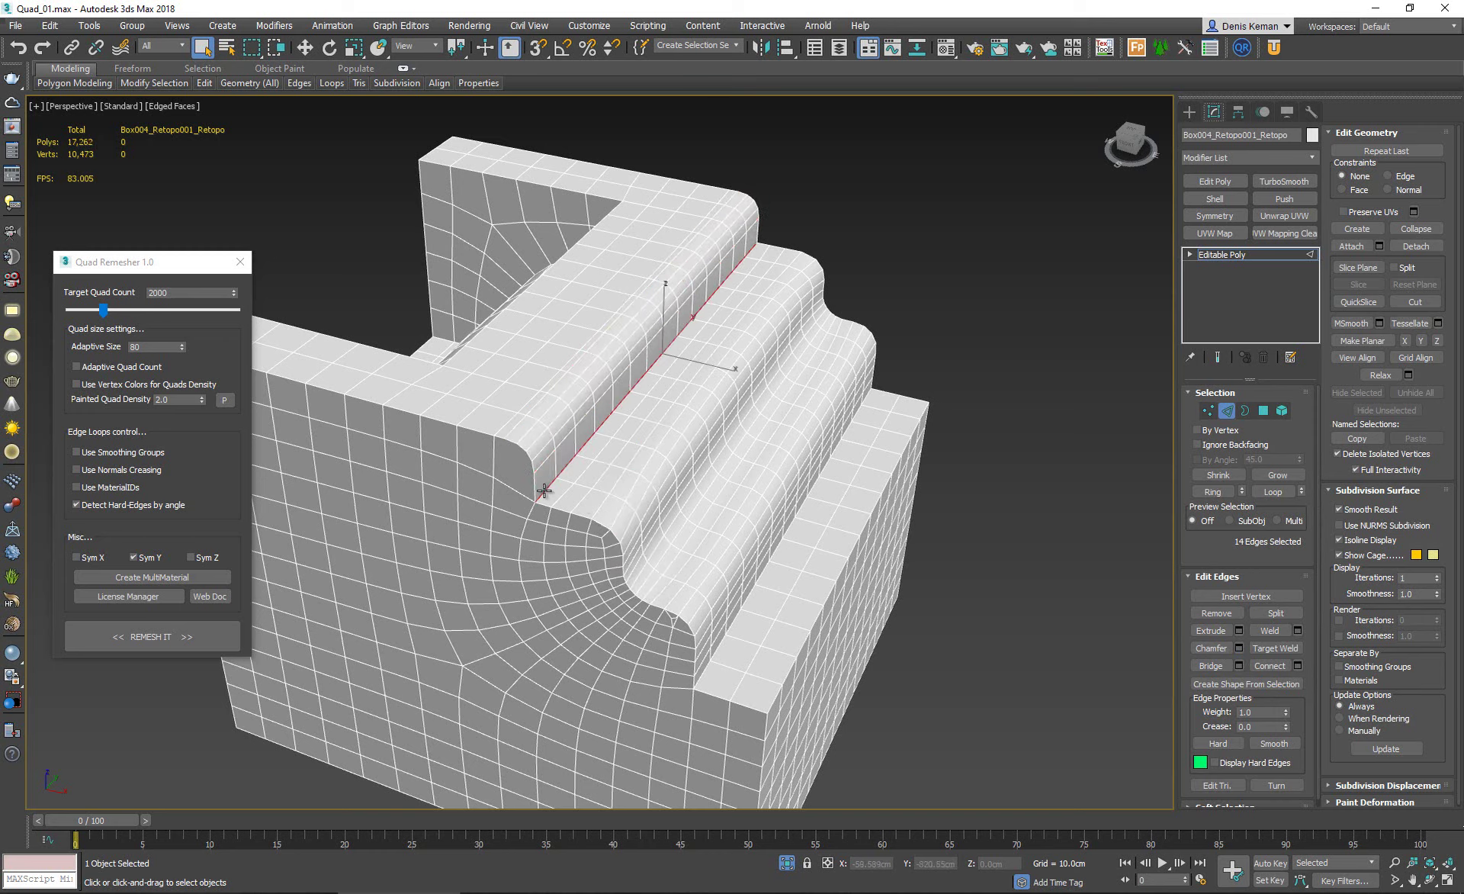
{"action": "scroll", "coordinate": [649, 441], "scroll_direction": "up", "scroll_amount": 2}
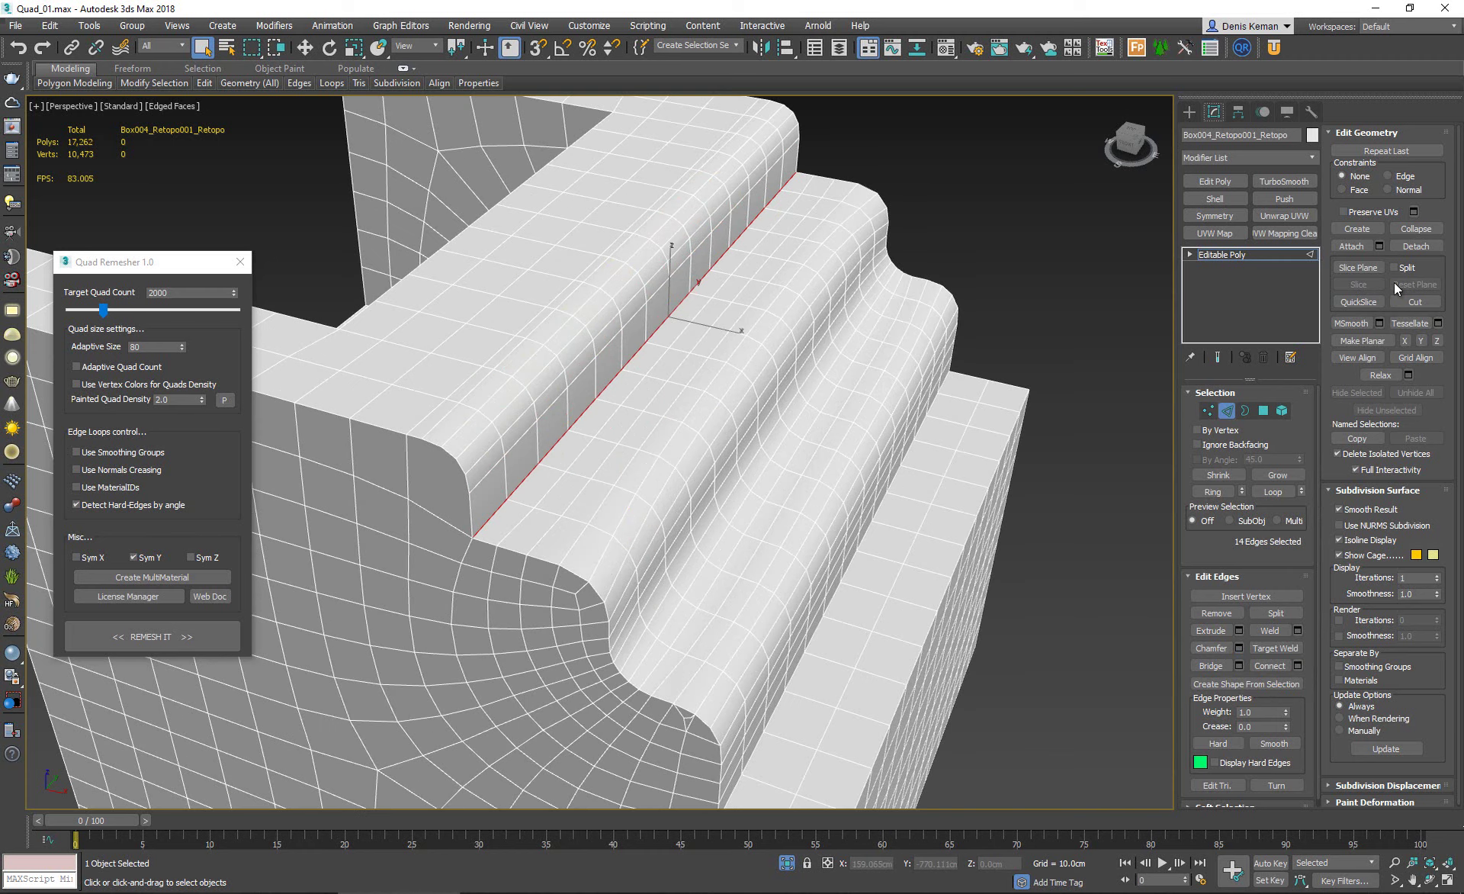
{"action": "middle_click_drag", "start_coordinate": [583, 528], "coordinate": [573, 519], "text": "alt"}
{"action": "scroll", "coordinate": [465, 504], "scroll_direction": "up", "scroll_amount": 4}
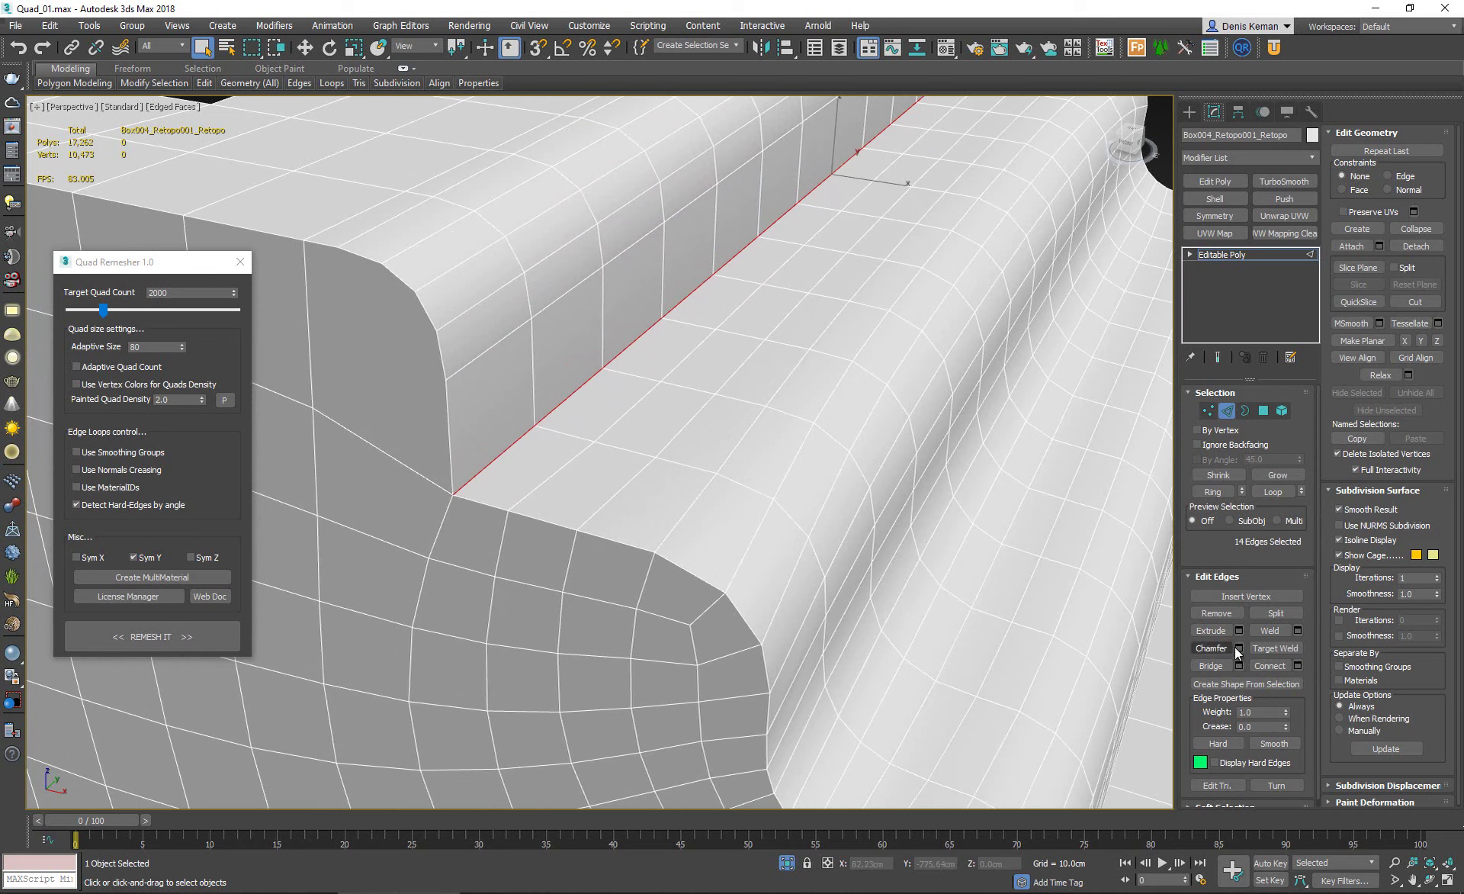
{"action": "left_click", "coordinate": [1239, 648]}
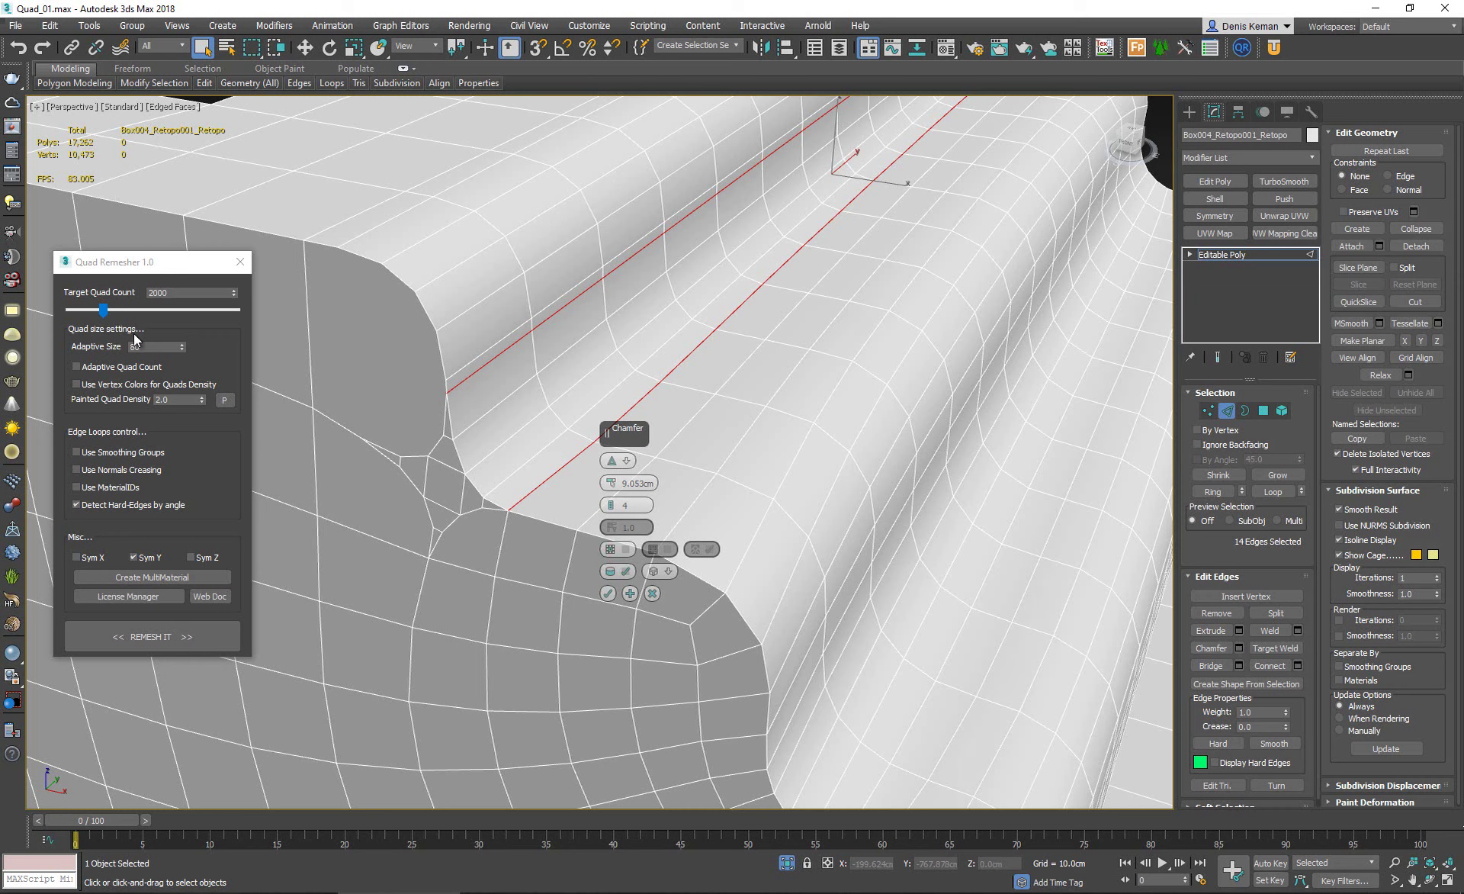
{"action": "left_click_drag", "start_coordinate": [610, 482], "coordinate": [612, 508]}
{"action": "left_click", "coordinate": [608, 592]}
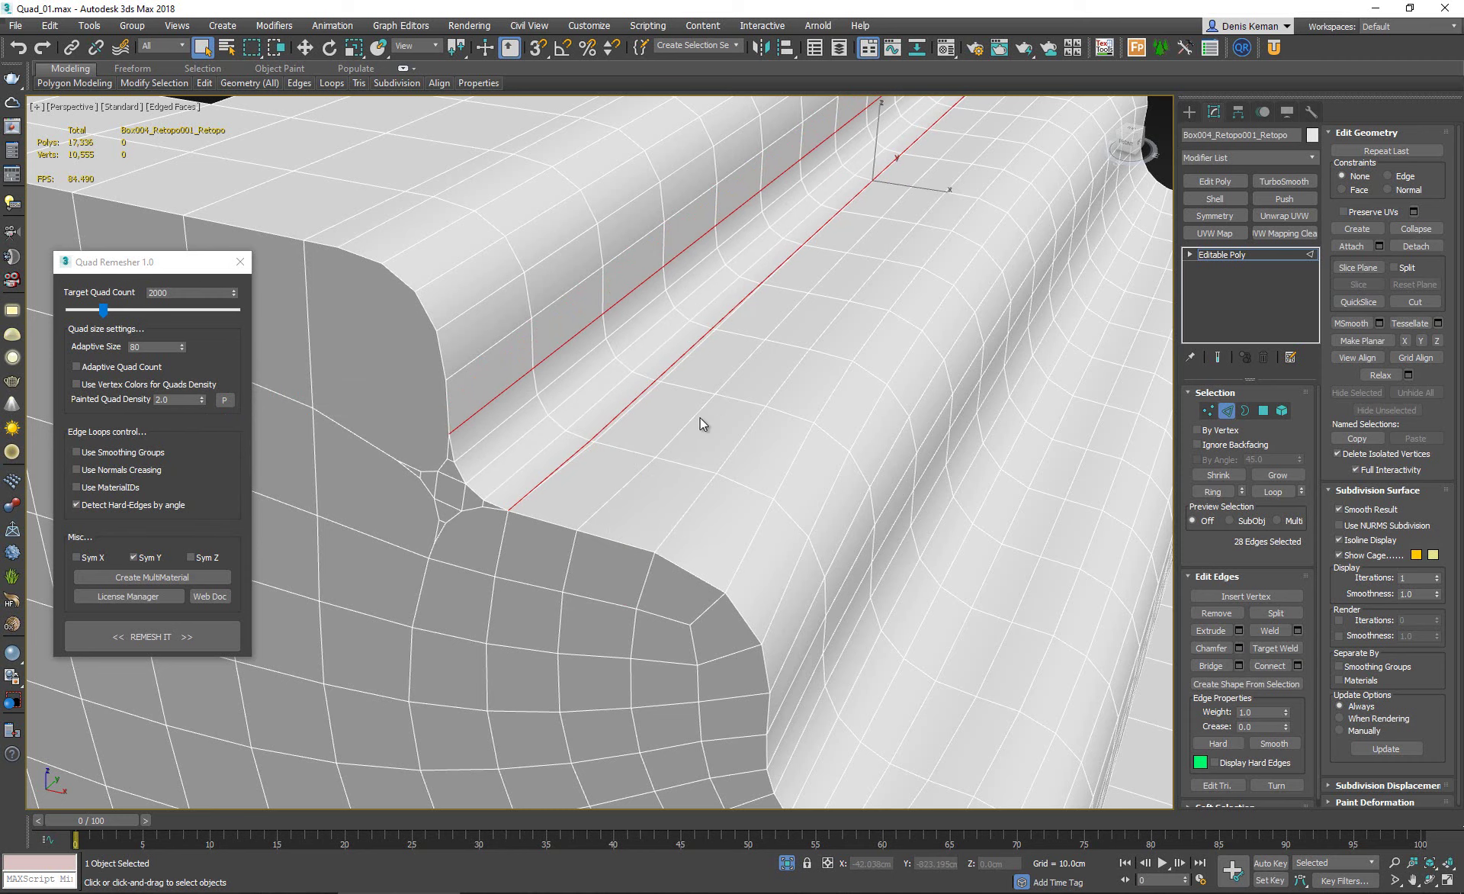
Clear the selection and examine the rounded steps with and without edged faces, including the mesh where the chamfer meets the side face.
{"action": "middle_click_drag", "start_coordinate": [702, 422], "coordinate": [1155, 341], "text": "alt"}
{"action": "left_click", "coordinate": [1022, 330]}
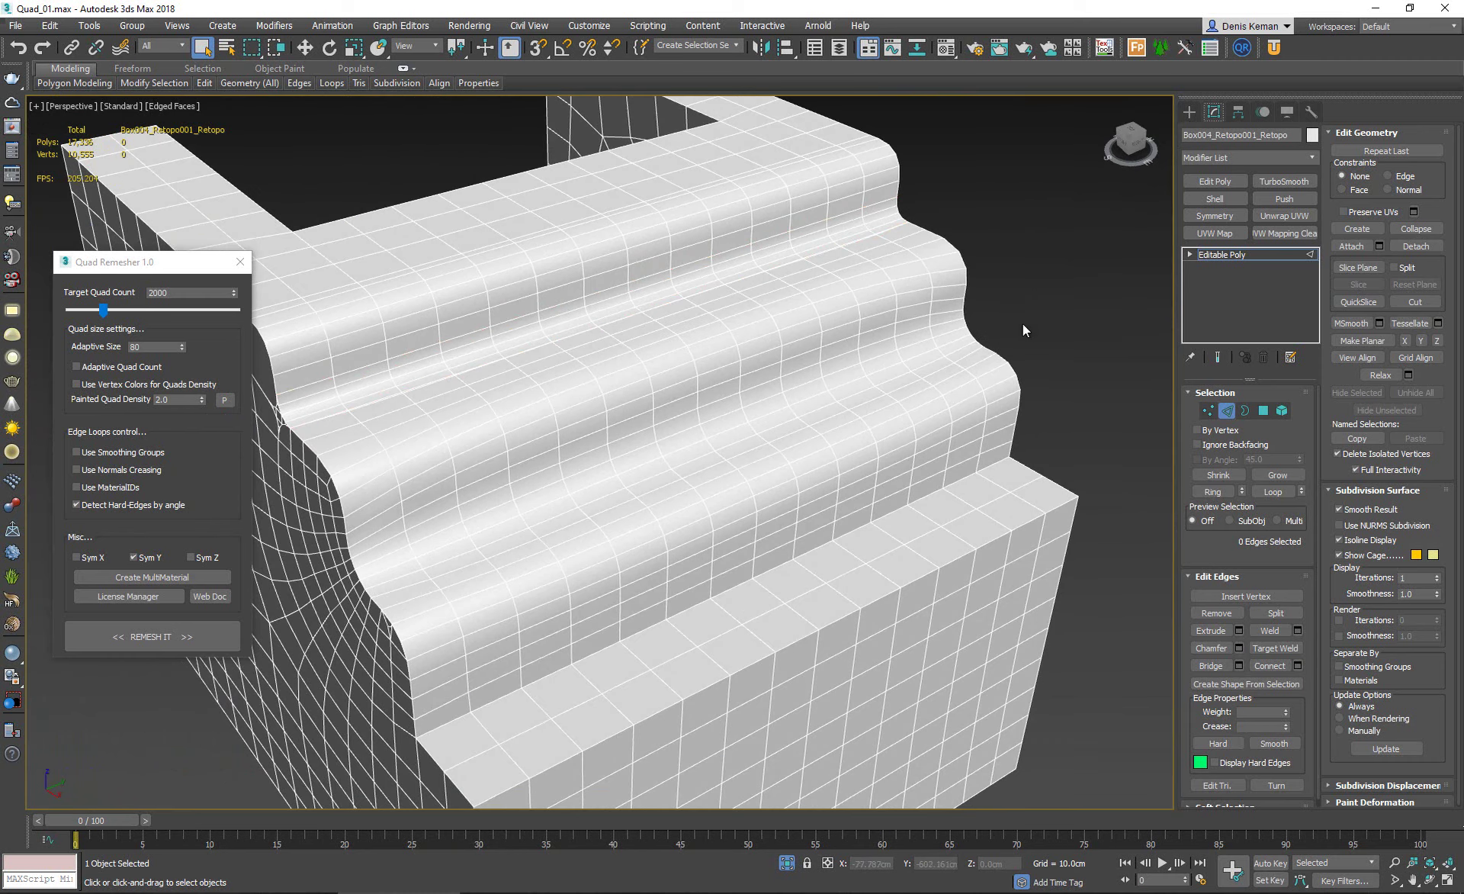
{"action": "key", "text": "2"}
{"action": "left_click", "coordinate": [1054, 296]}
{"action": "key", "text": "F4"}
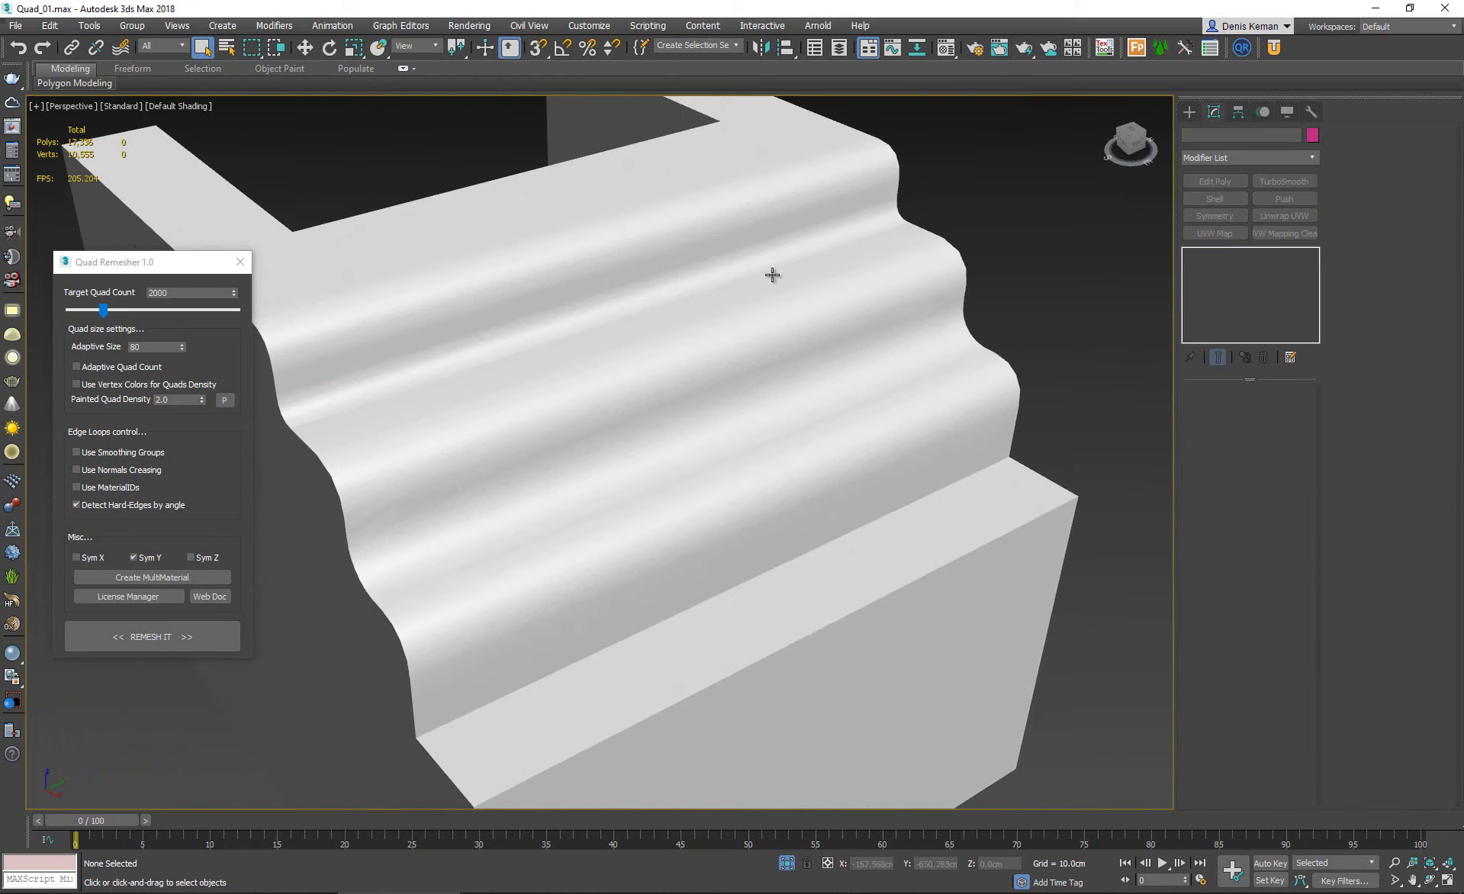
{"action": "middle_click_drag", "start_coordinate": [723, 299], "coordinate": [682, 401], "text": "alt"}
{"action": "scroll", "coordinate": [515, 376], "scroll_direction": "up", "scroll_amount": 3}
{"action": "key", "text": "F4"}
{"action": "scroll", "coordinate": [482, 360], "scroll_direction": "up", "scroll_amount": 2}
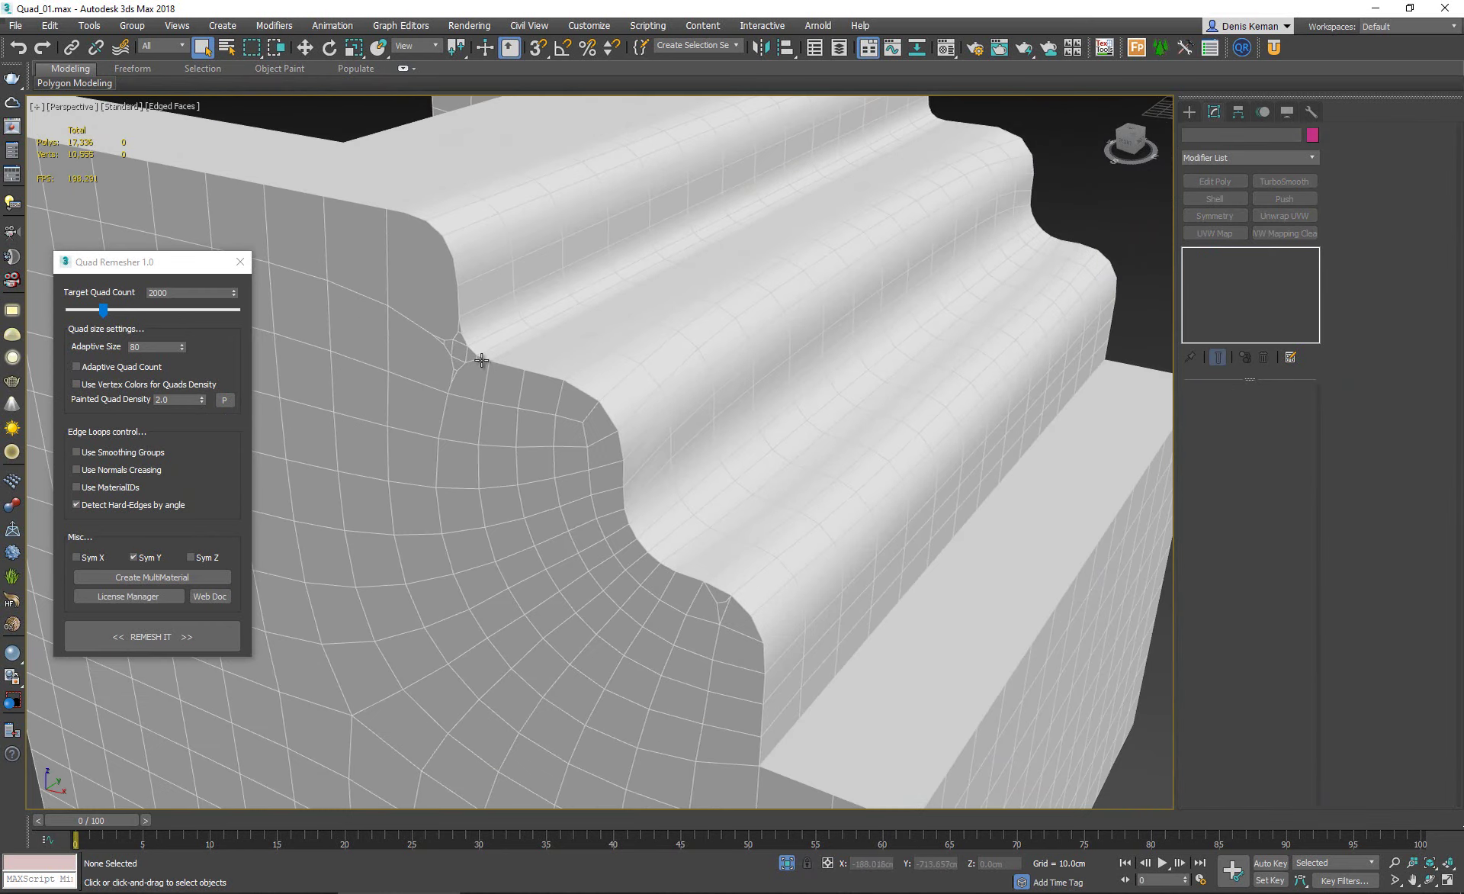
{"action": "scroll", "coordinate": [582, 415], "scroll_direction": "up", "scroll_amount": 3}
{"action": "scroll", "coordinate": [686, 442], "scroll_direction": "up", "scroll_amount": 2}
{"action": "scroll", "coordinate": [670, 444], "scroll_direction": "up", "scroll_amount": 2}
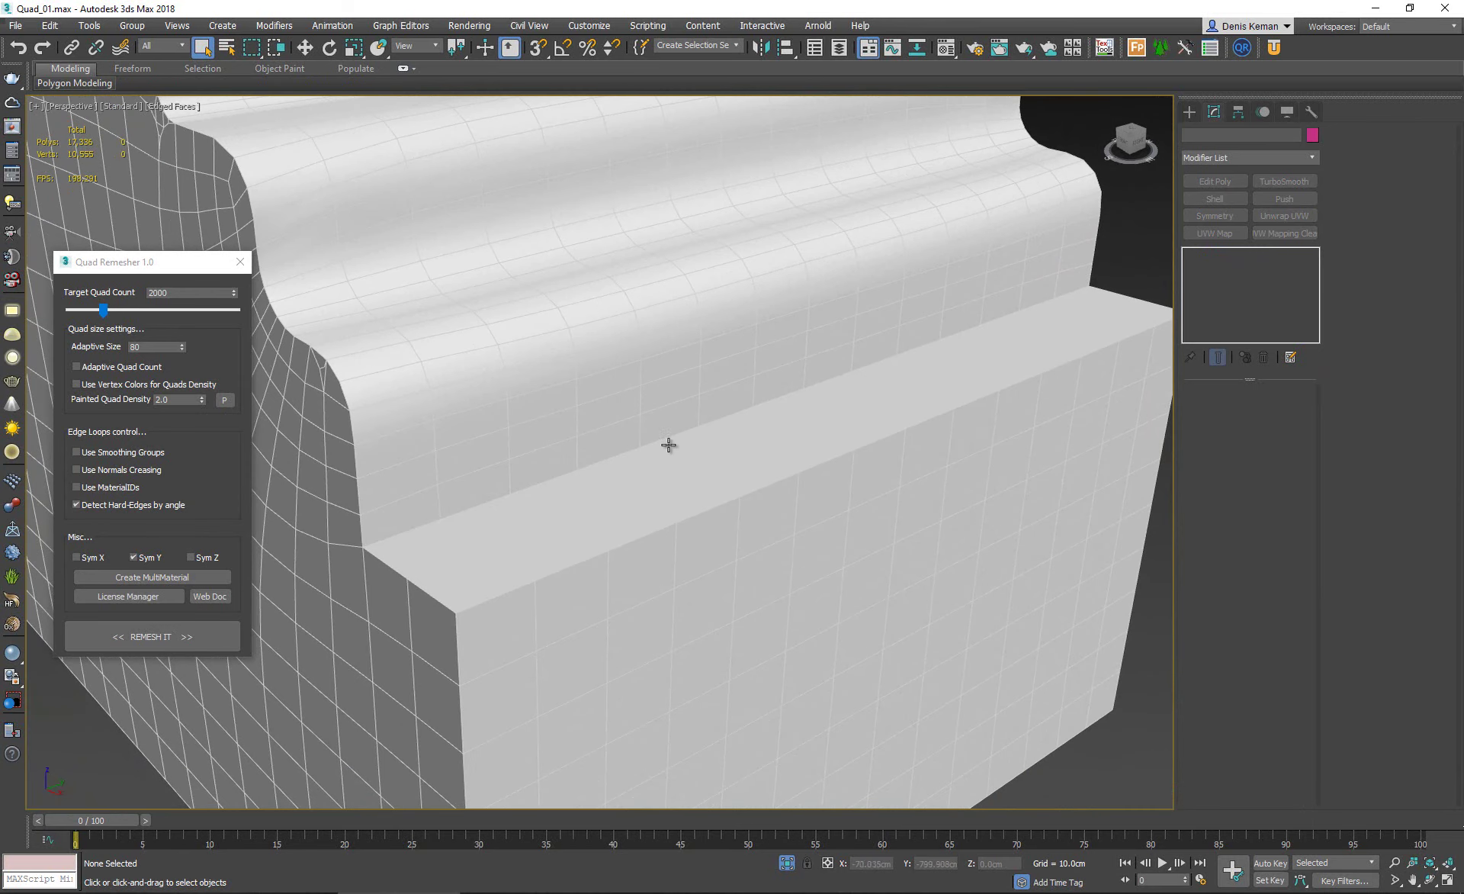
Chamfer the inner edge loop between the lowest rounded step and the flat ledge with 4 segments.
{"action": "left_click", "coordinate": [673, 453]}
{"action": "key", "text": "2"}
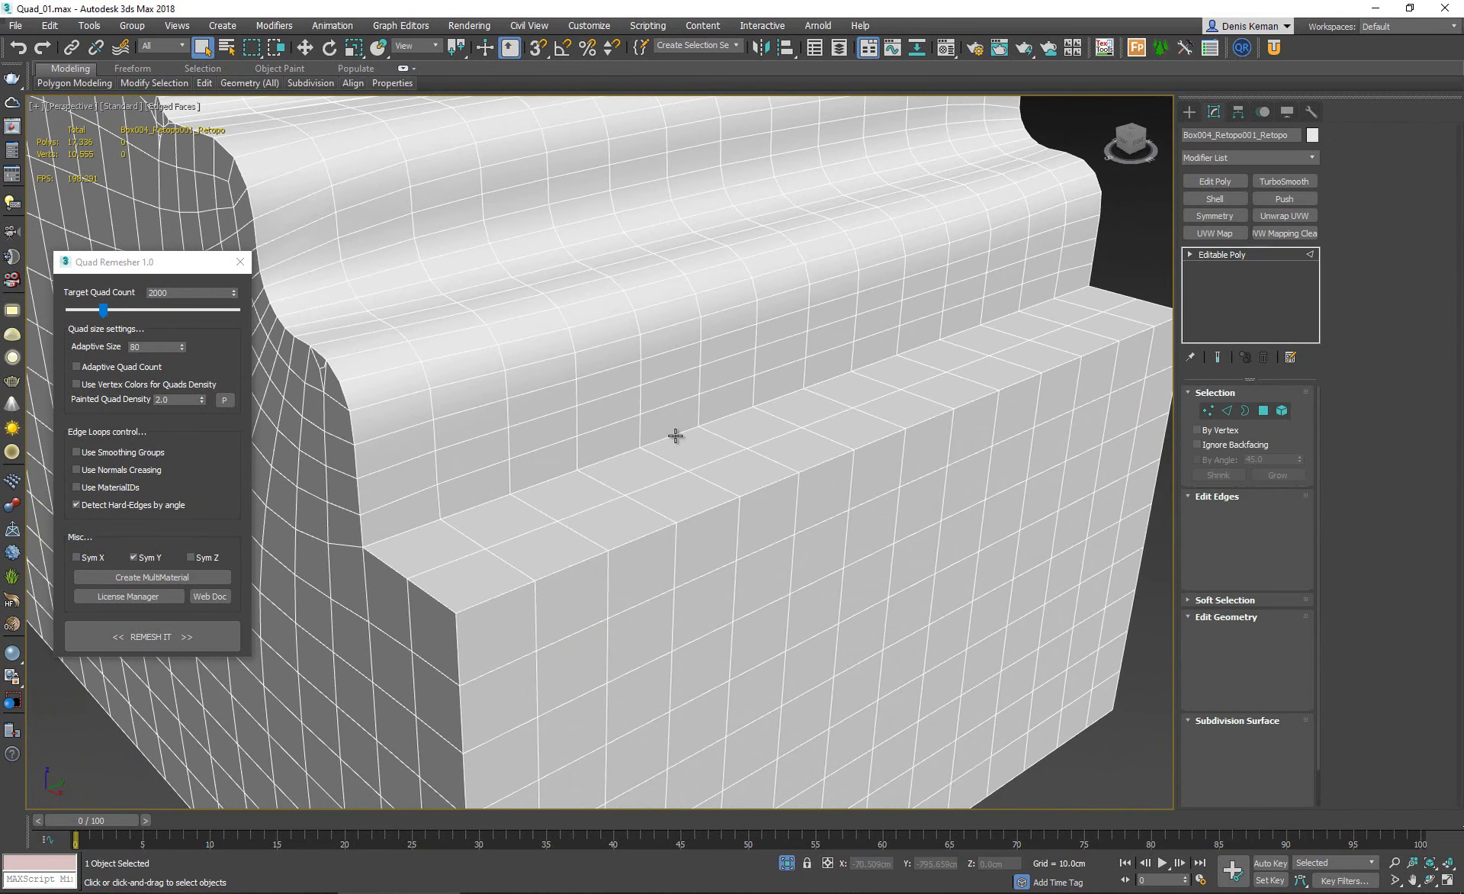
{"action": "double_click", "coordinate": [676, 436]}
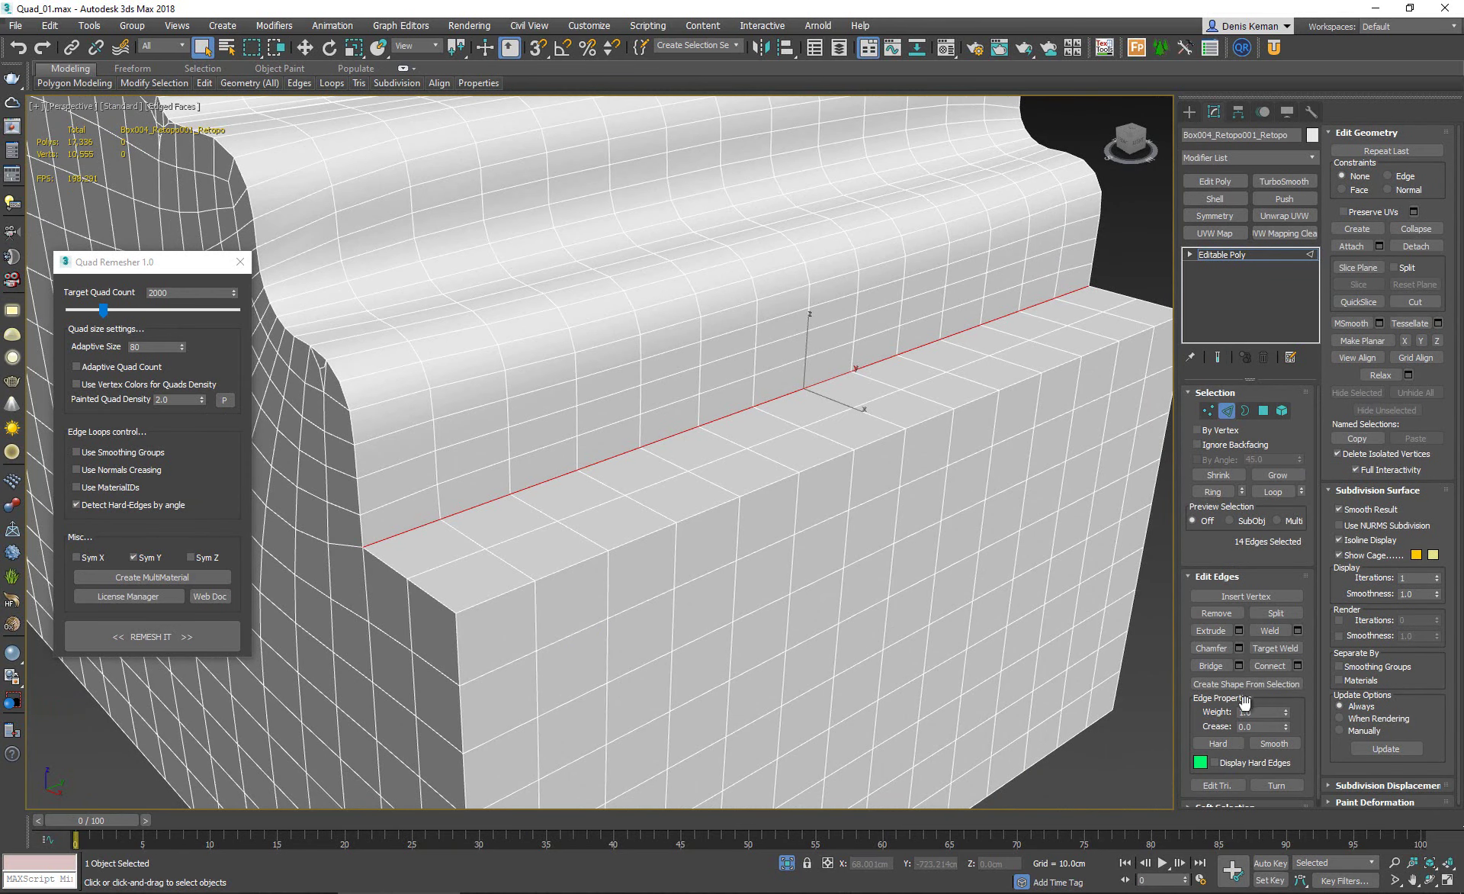
{"action": "left_click", "coordinate": [1241, 647]}
{"action": "left_click_drag", "start_coordinate": [609, 483], "coordinate": [610, 504]}
{"action": "left_click", "coordinate": [608, 594]}
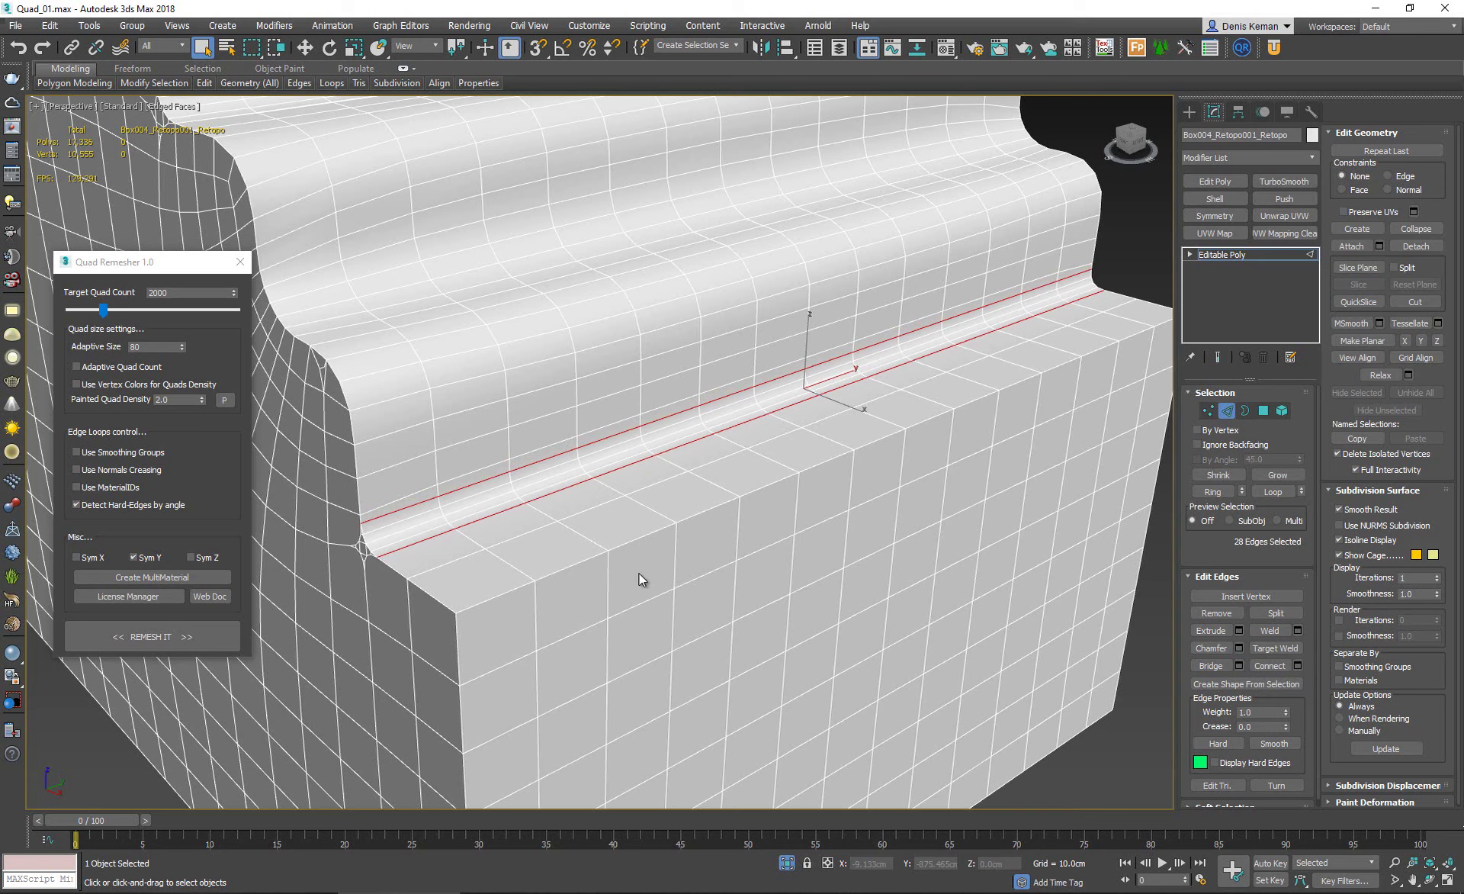
{"action": "left_click", "coordinate": [1227, 411]}
Switch off the edged-face display and inspect the shaded block from the stepped side and the cylinder side.
{"action": "middle_click_drag", "start_coordinate": [891, 275], "coordinate": [839, 424], "text": "alt"}
{"action": "key", "text": "F4"}
{"action": "middle_click_drag", "start_coordinate": [745, 346], "coordinate": [891, 357], "text": "alt"}
{"action": "middle_click_drag", "start_coordinate": [777, 368], "coordinate": [788, 374]}
{"action": "scroll", "coordinate": [787, 374], "scroll_direction": "down", "scroll_amount": 5}
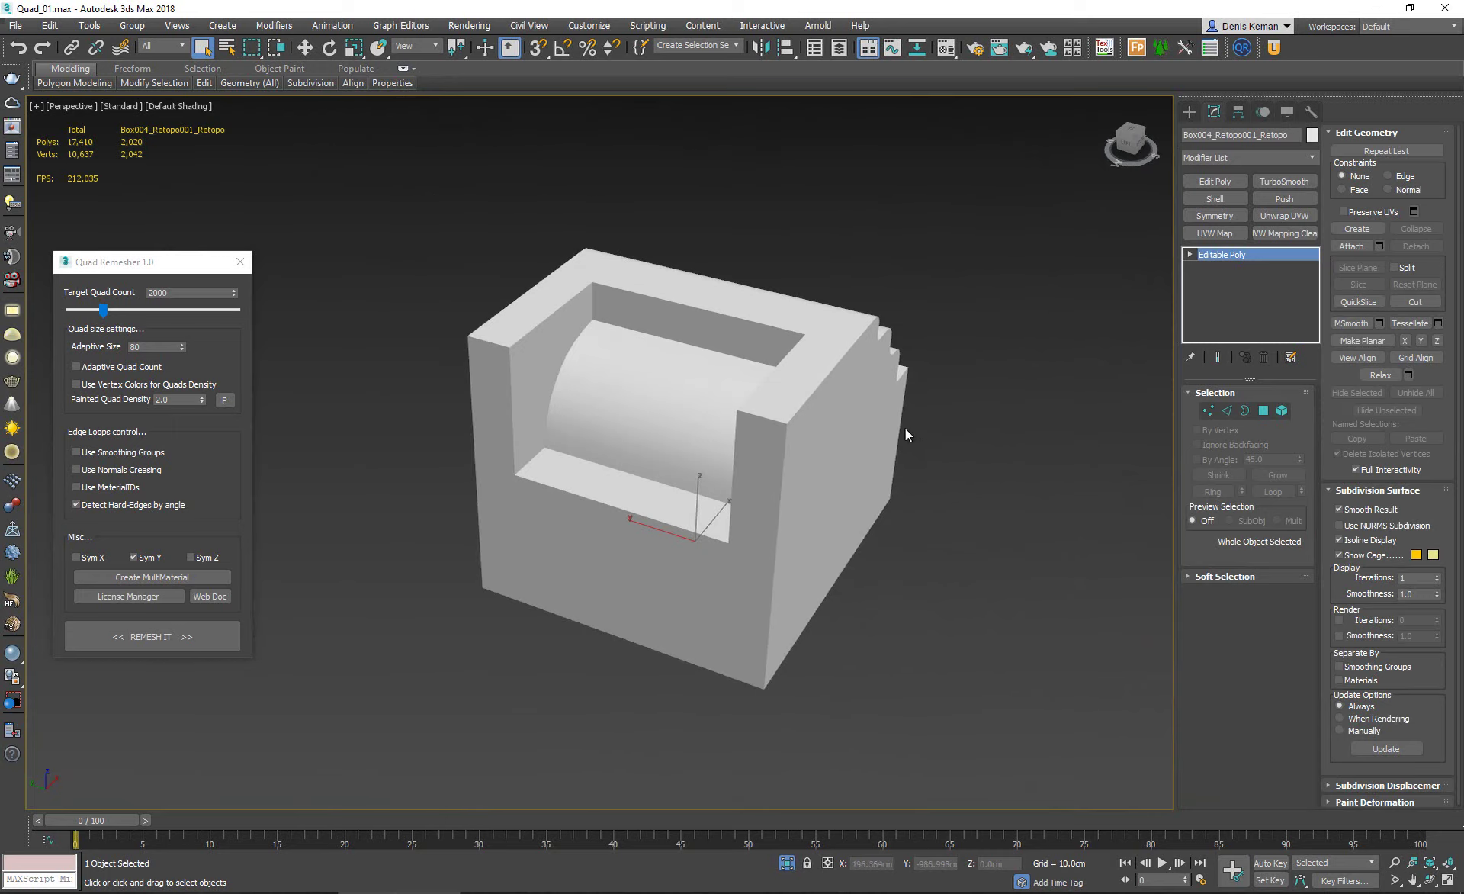
{"action": "middle_click_drag", "start_coordinate": [904, 427], "coordinate": [763, 402], "text": "alt"}
End the isolation and delete the five old carved copies beside the chamfered block.
{"action": "right_click", "coordinate": [762, 401]}
{"action": "left_click", "coordinate": [826, 272]}
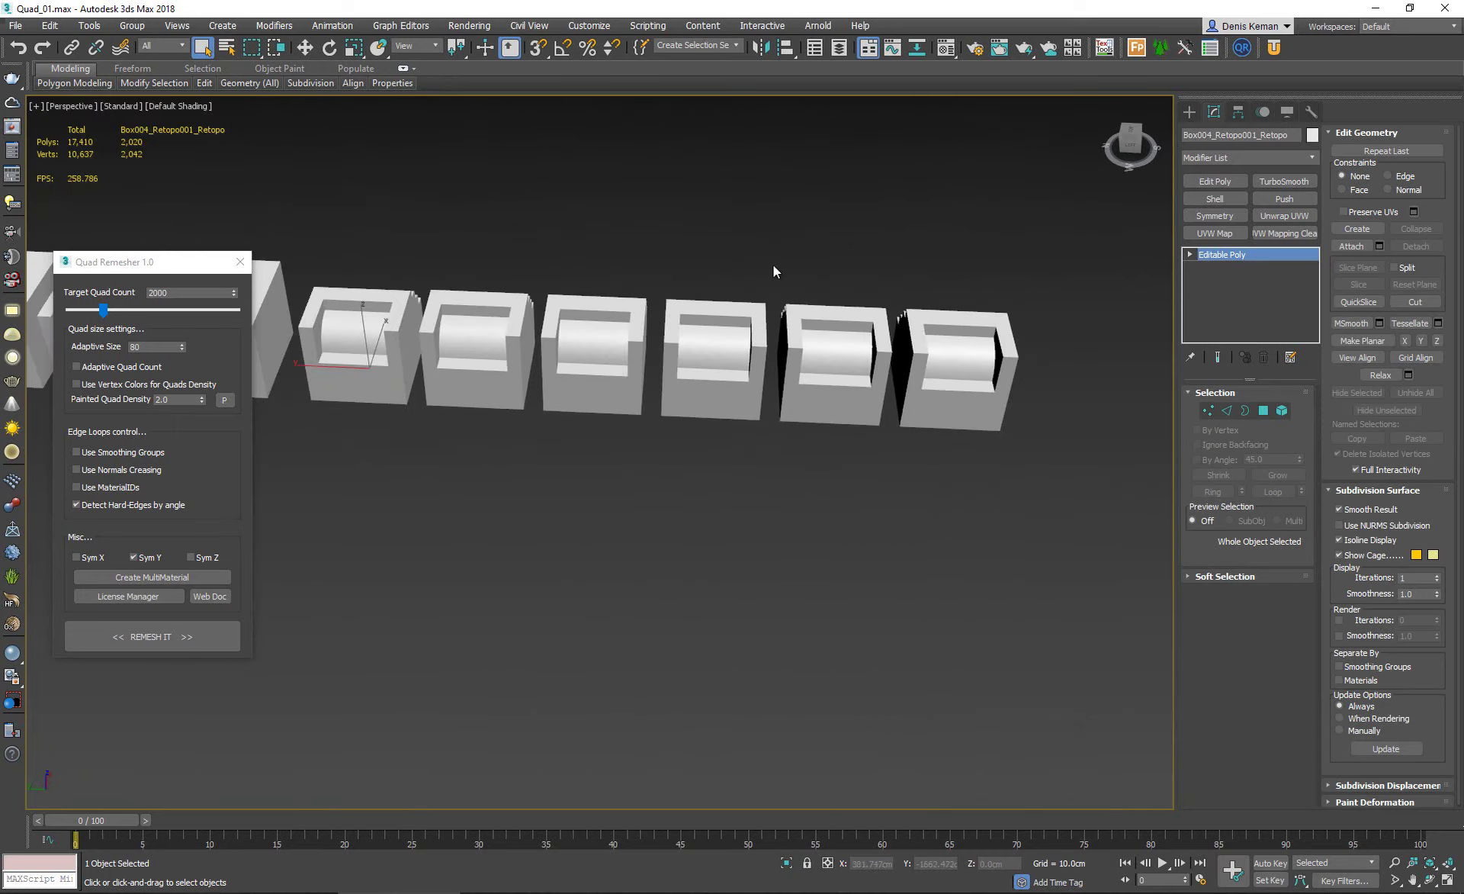
{"action": "left_click_drag", "start_coordinate": [489, 501], "coordinate": [487, 499]}
{"action": "key", "text": "Delete"}
Make three copies of the chamfered block along the row and select the copy nearest the original.
{"action": "scroll", "coordinate": [407, 349], "scroll_direction": "up", "scroll_amount": 3}
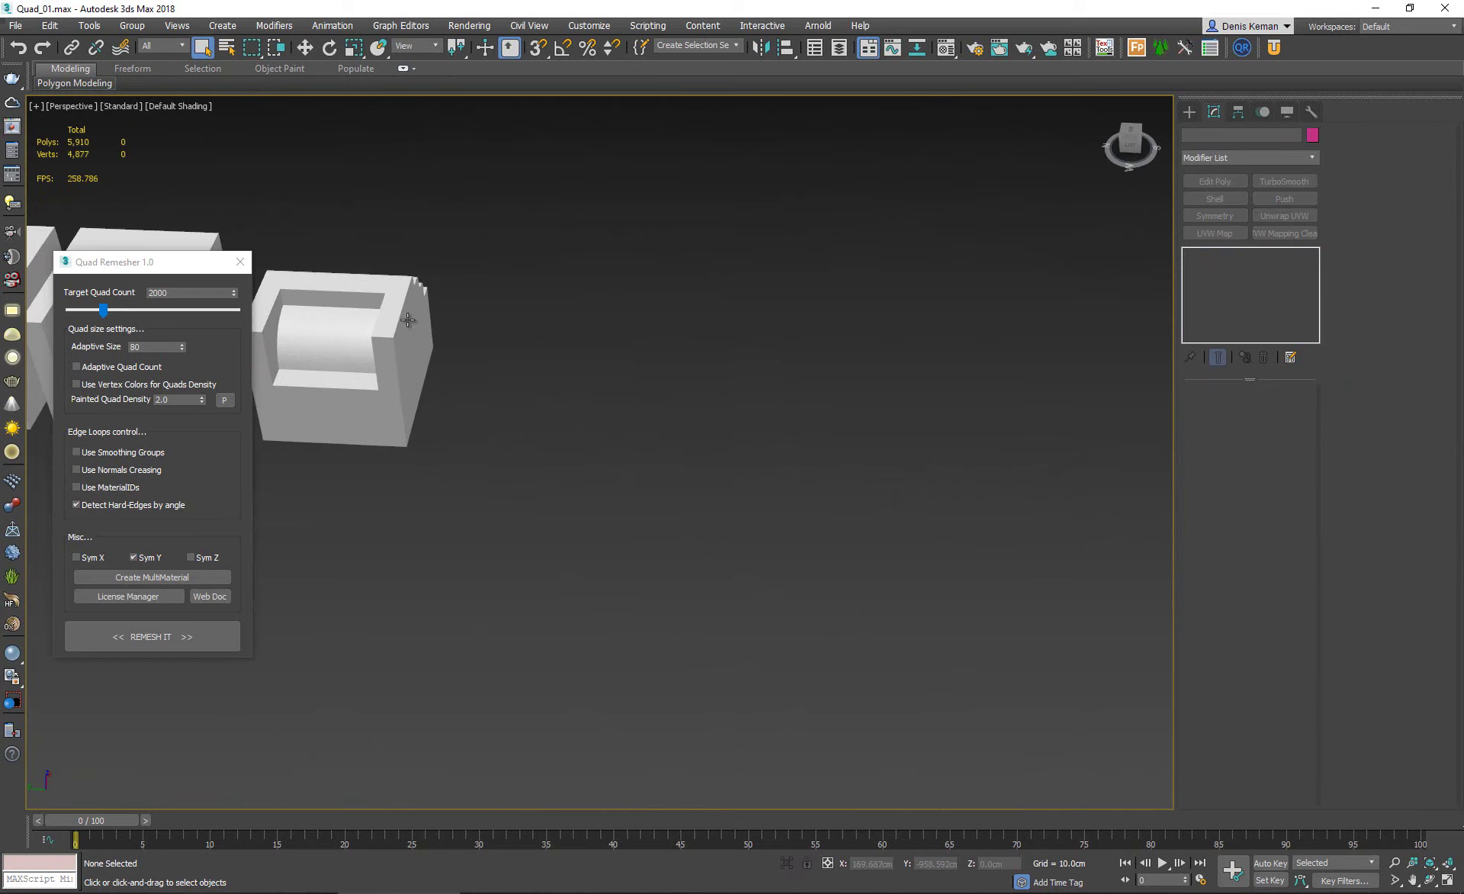
{"action": "left_click", "coordinate": [407, 351]}
{"action": "key", "text": "w"}
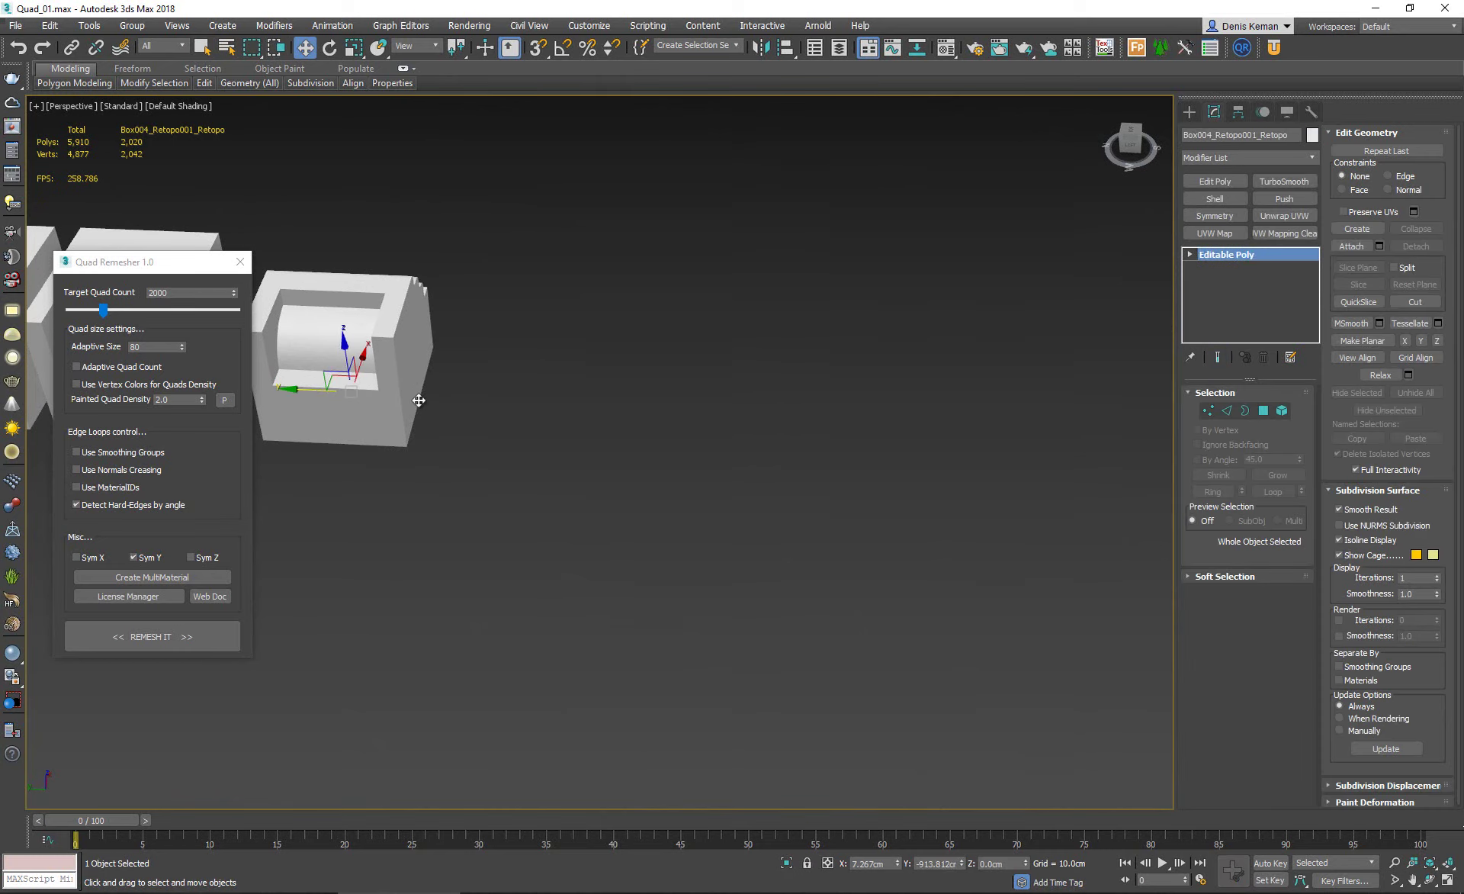
{"action": "left_click_drag", "start_coordinate": [324, 391], "coordinate": [482, 409], "text": "shift"}
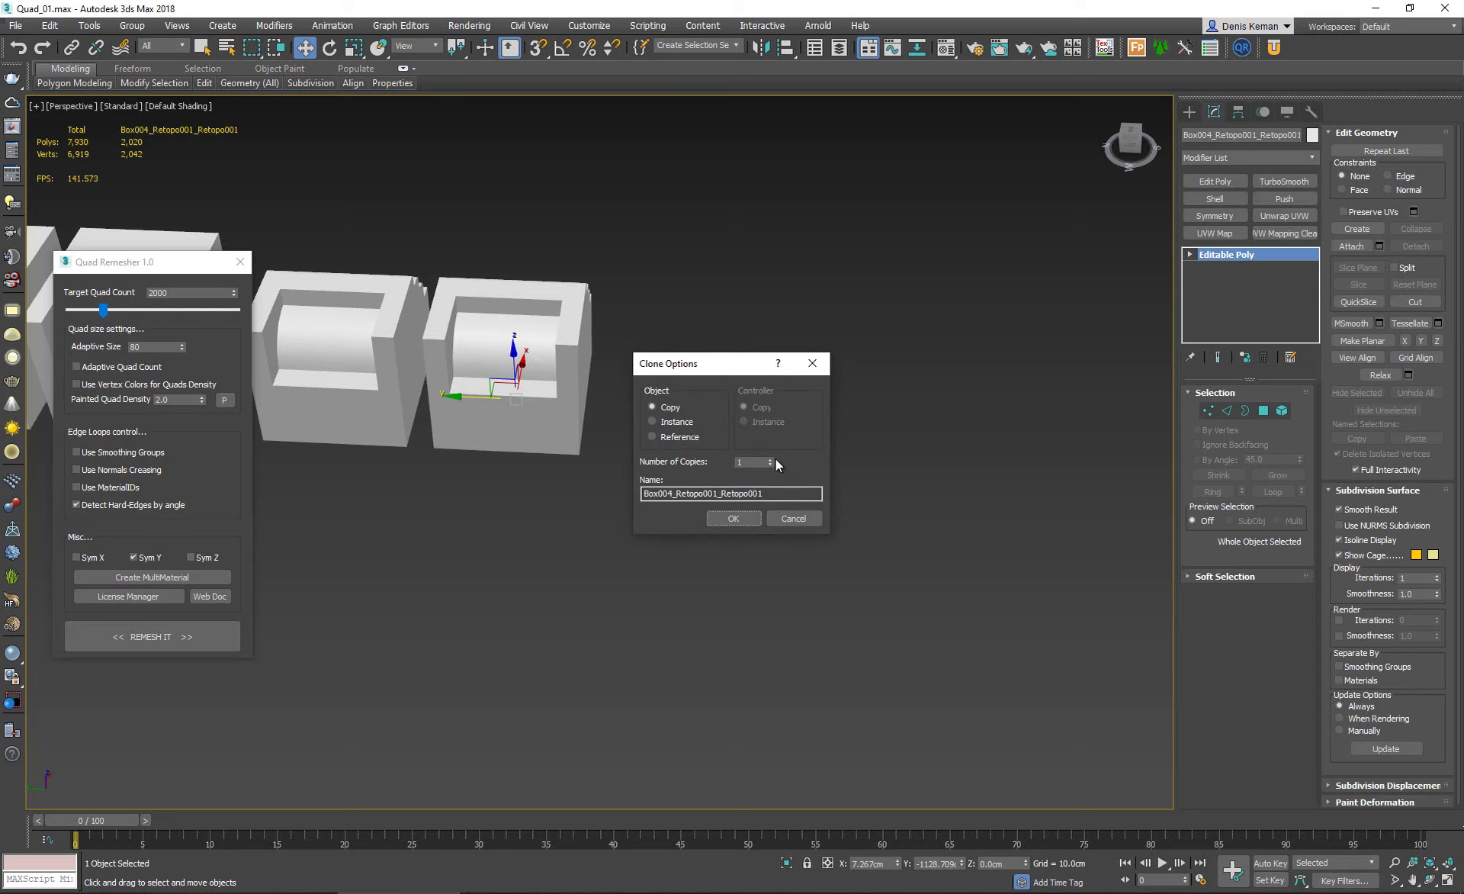
{"action": "left_click", "coordinate": [734, 517]}
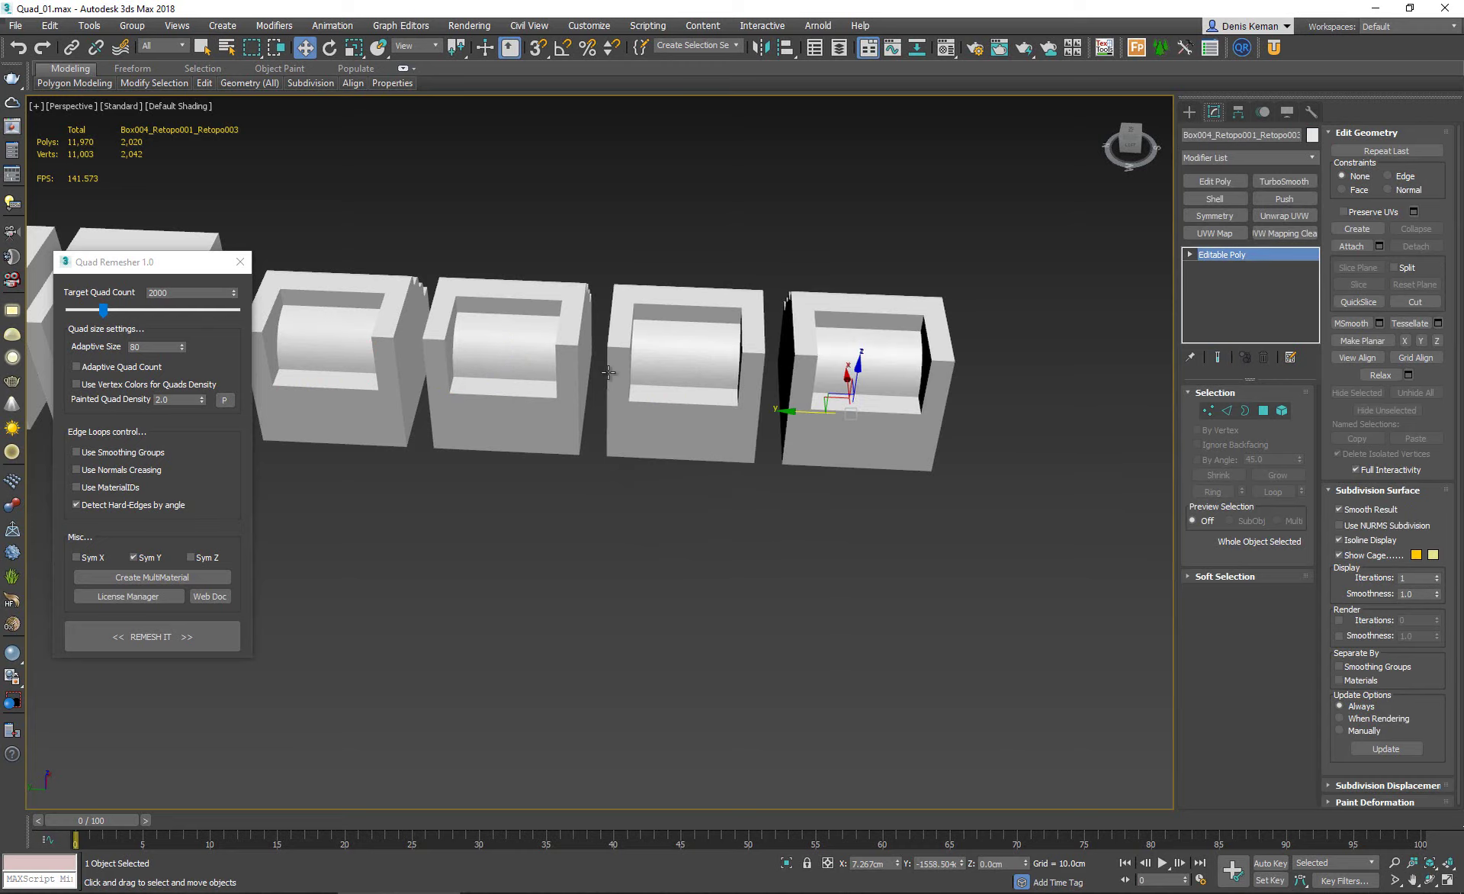
{"action": "left_click", "coordinate": [560, 370]}
{"action": "middle_click_drag", "start_coordinate": [559, 371], "coordinate": [380, 365], "text": "alt"}
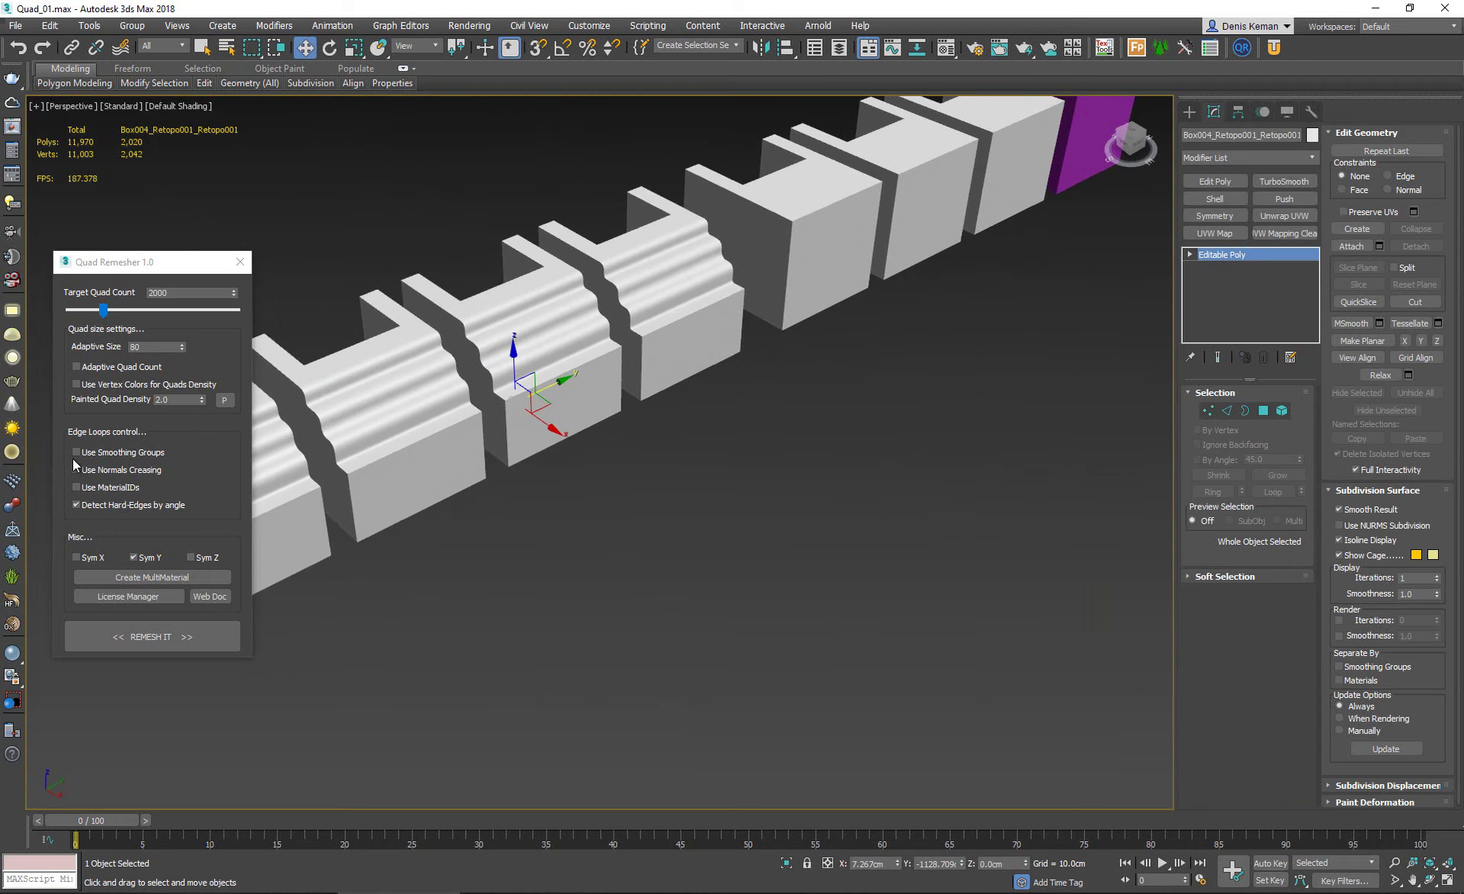
{"action": "scroll", "coordinate": [451, 367], "scroll_direction": "up", "scroll_amount": 5}
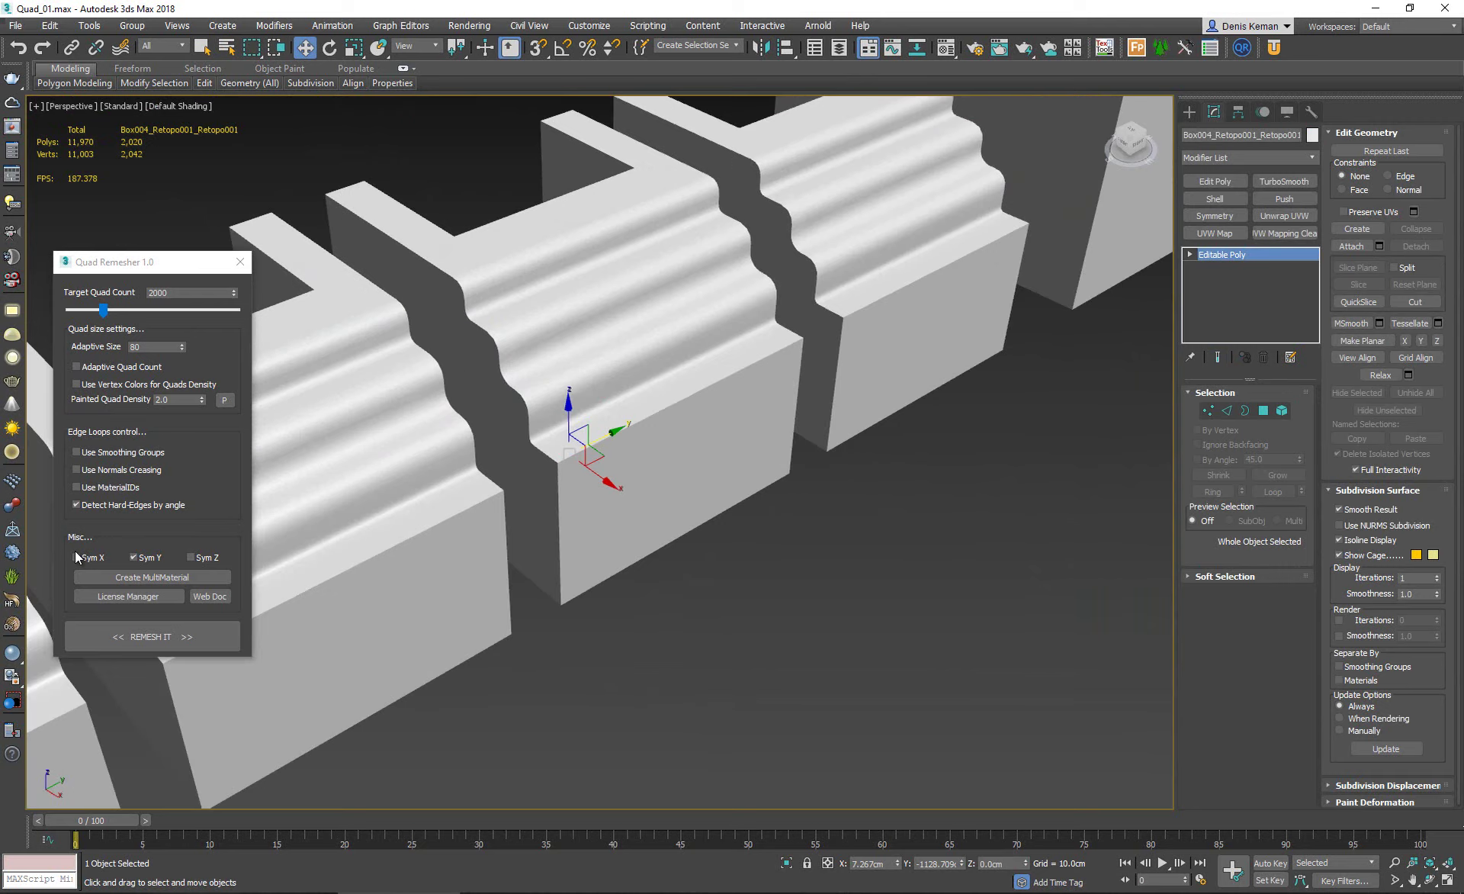
{"action": "mouse_move", "coordinate": [644, 347]}
{"action": "middle_mouse_down"}
{"action": "mouse_move", "coordinate": [646, 464]}
{"action": "mouse_move", "coordinate": [666, 438]}
{"action": "mouse_move", "coordinate": [752, 424]}
{"action": "mouse_move", "coordinate": [598, 434]}
{"action": "middle_mouse_up"}
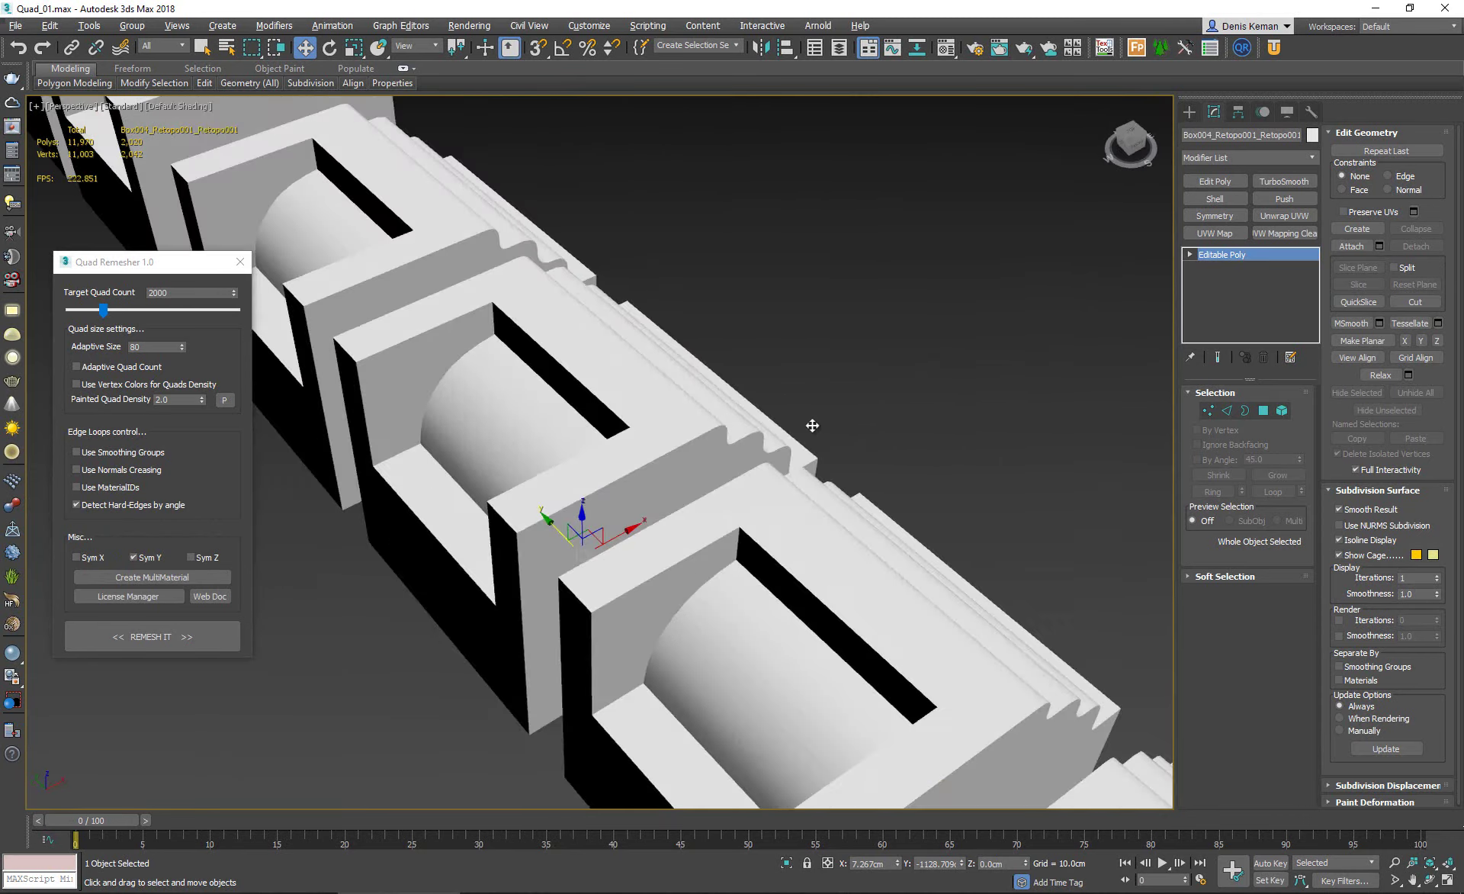
Show edged faces and extrude a two-by-two patch of polygons outward from the wall below the copy's ledge.
{"action": "scroll", "coordinate": [519, 576], "scroll_direction": "up", "scroll_amount": 3}
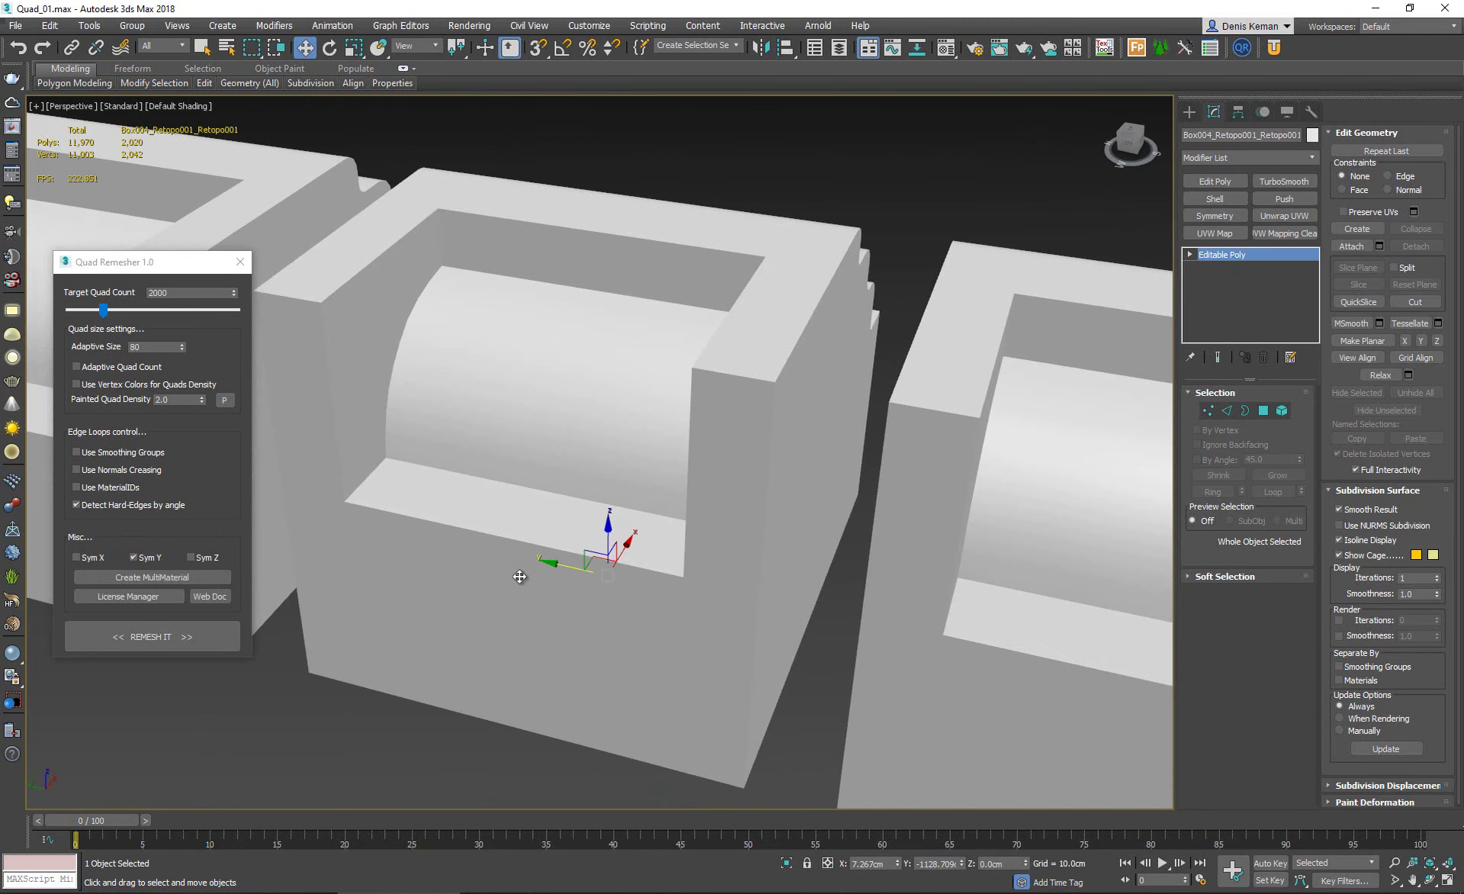
{"action": "key", "text": "F4"}
{"action": "scroll", "coordinate": [533, 564], "scroll_direction": "up", "scroll_amount": 4}
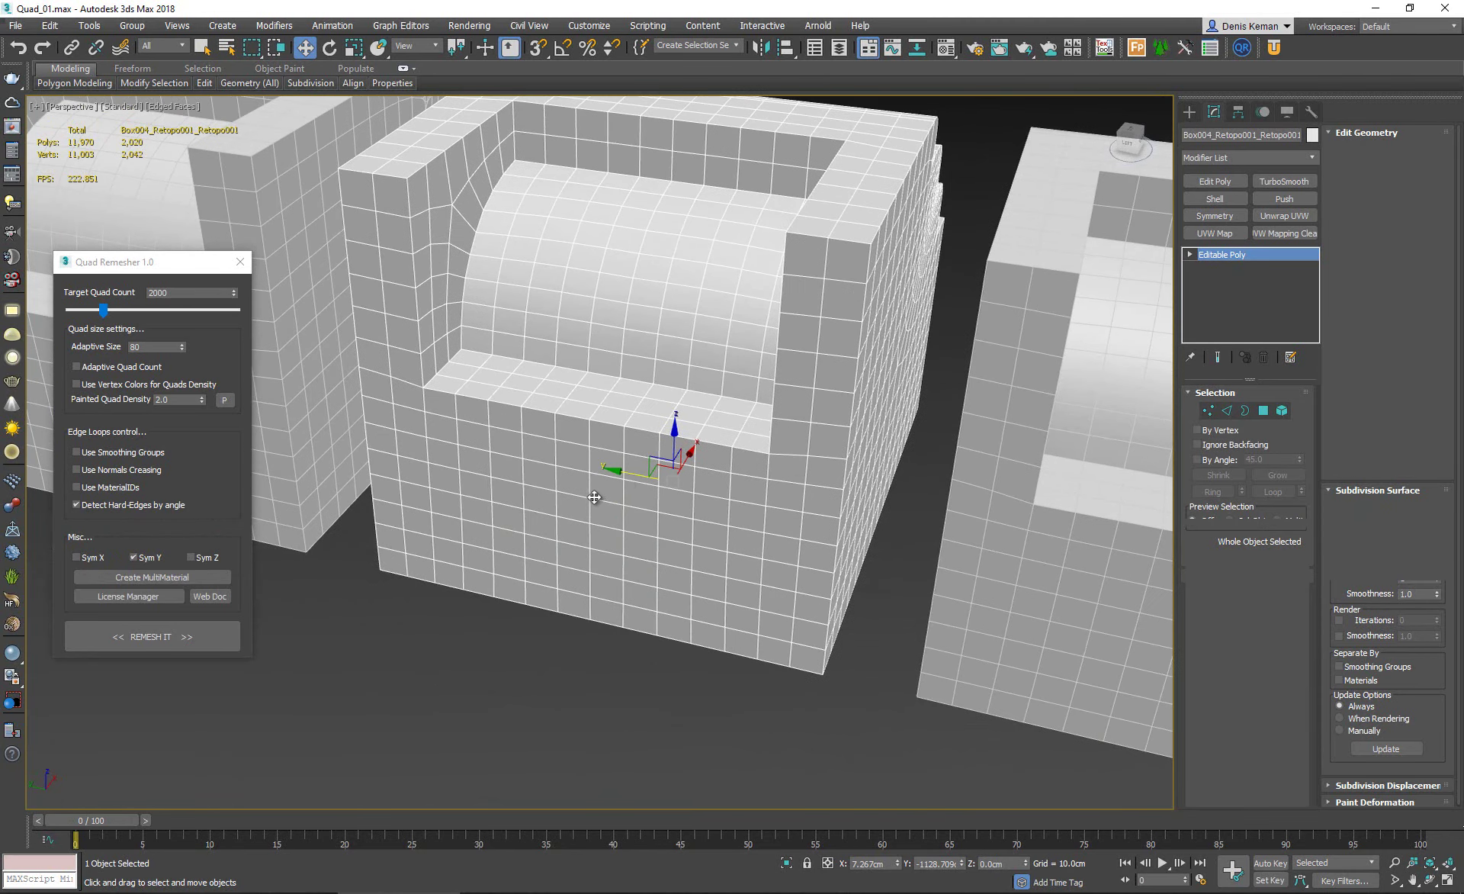
{"action": "key", "text": "4"}
{"action": "left_click", "coordinate": [539, 488]}
{"action": "left_click_drag", "start_coordinate": [560, 486], "coordinate": [568, 494], "text": "ctrl"}
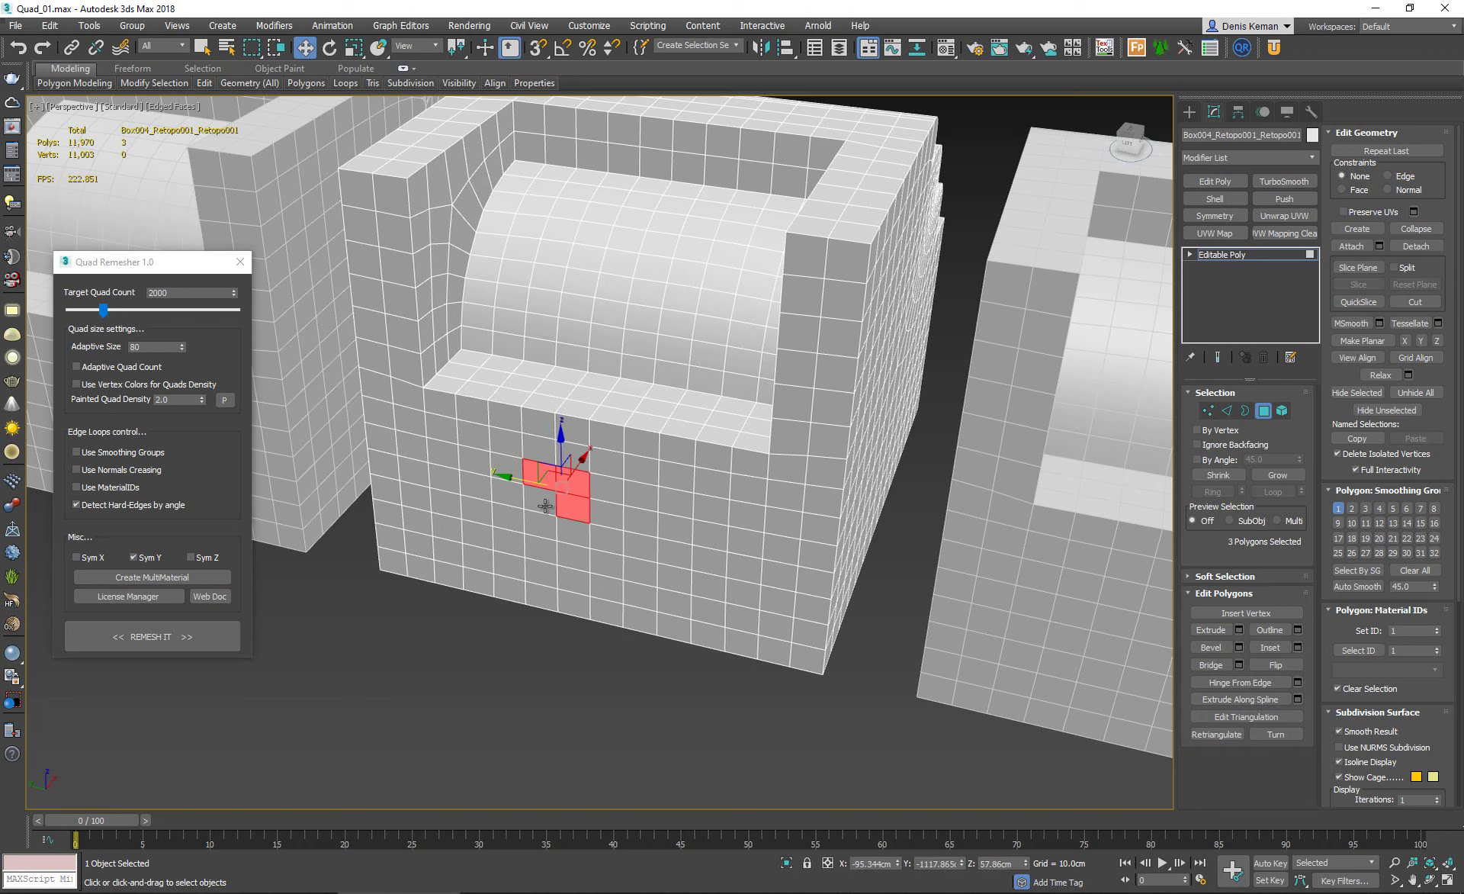
{"action": "scroll", "coordinate": [565, 489], "scroll_direction": "up", "scroll_amount": 2}
{"action": "left_click", "coordinate": [1195, 632]}
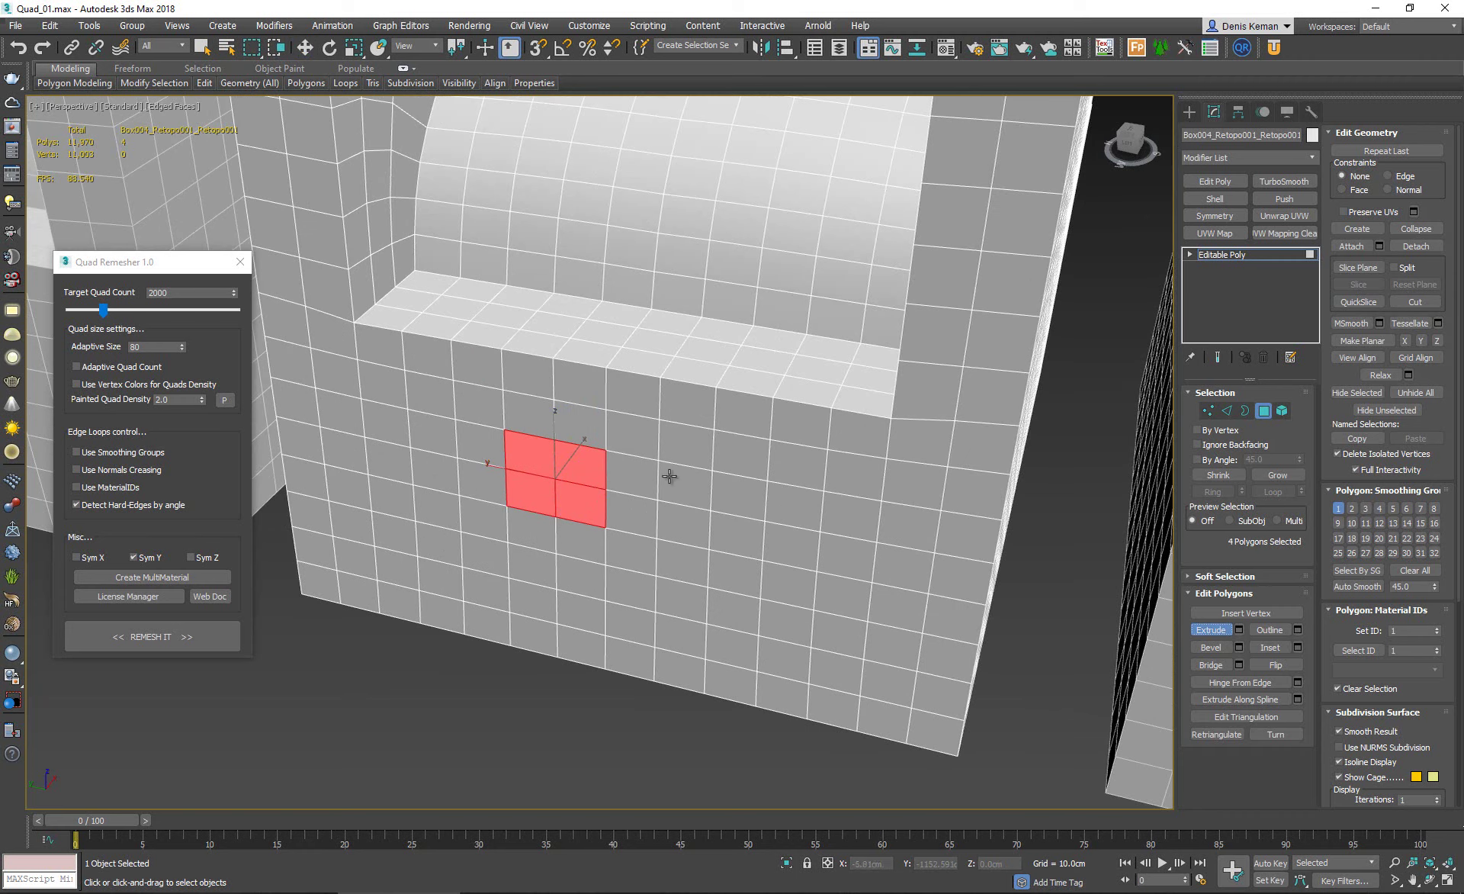
{"action": "left_click_drag", "start_coordinate": [572, 461], "coordinate": [548, 313]}
{"action": "key", "text": "w"}
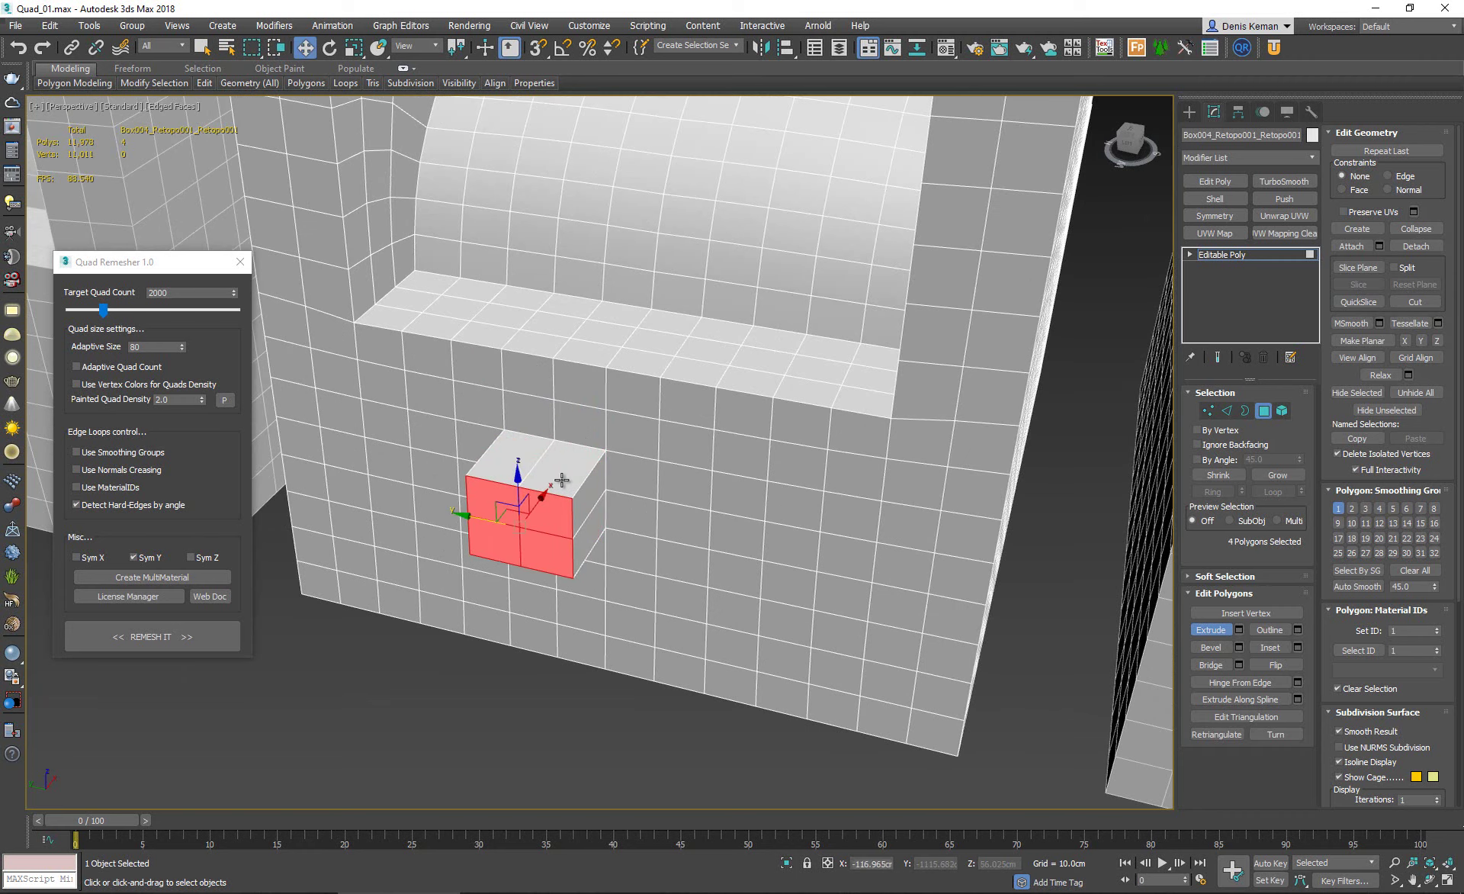
Move the protrusion's two upper front edges back toward the wall to slope its top.
{"action": "scroll", "coordinate": [566, 501], "scroll_direction": "up", "scroll_amount": 3}
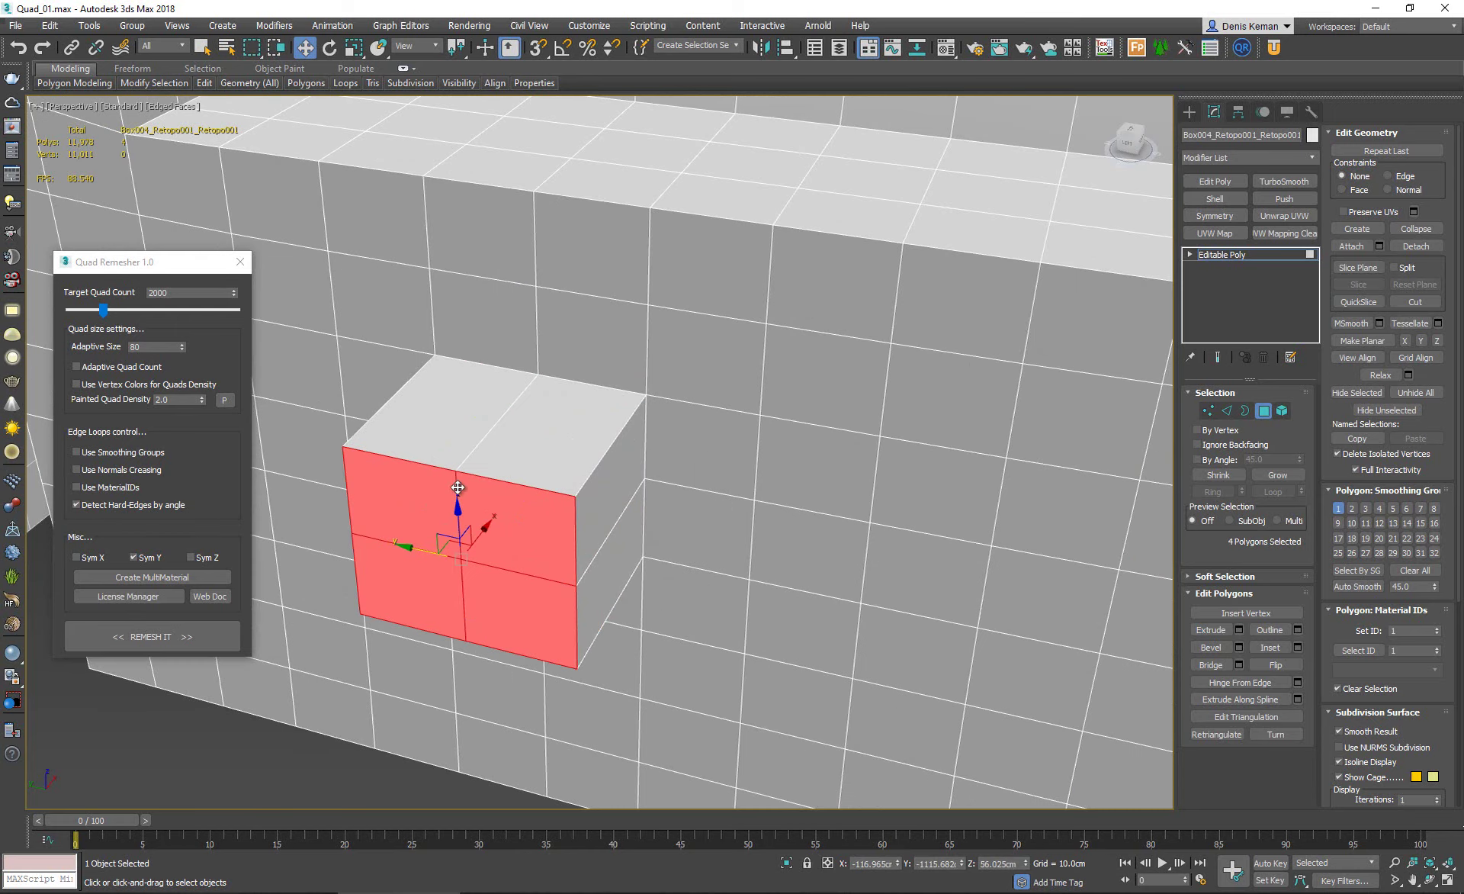
{"action": "key", "text": "2"}
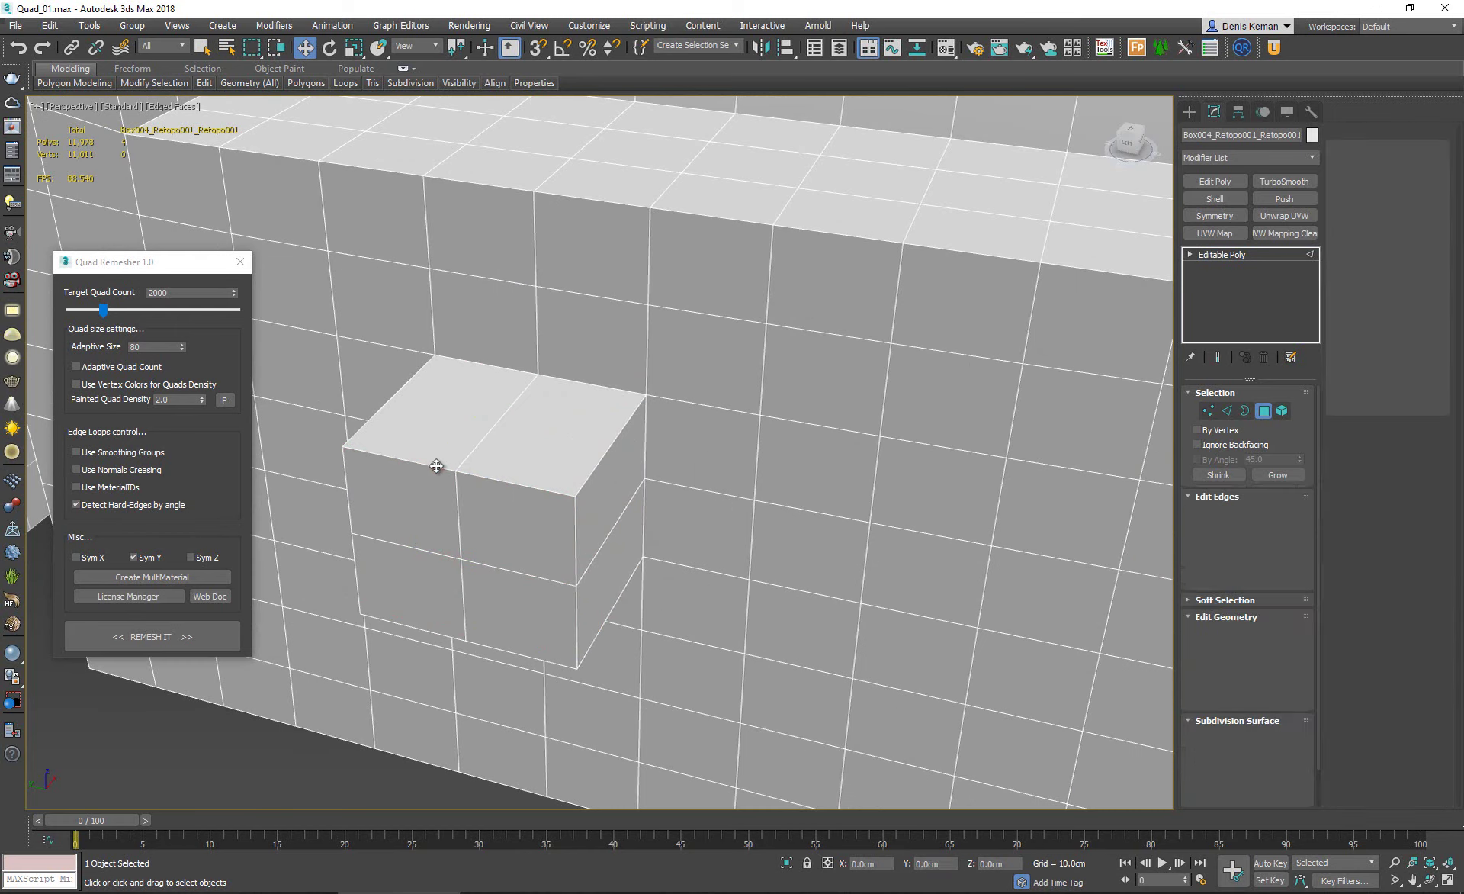
{"action": "double_click", "coordinate": [436, 466]}
{"action": "left_click_drag", "start_coordinate": [479, 449], "coordinate": [523, 409]}
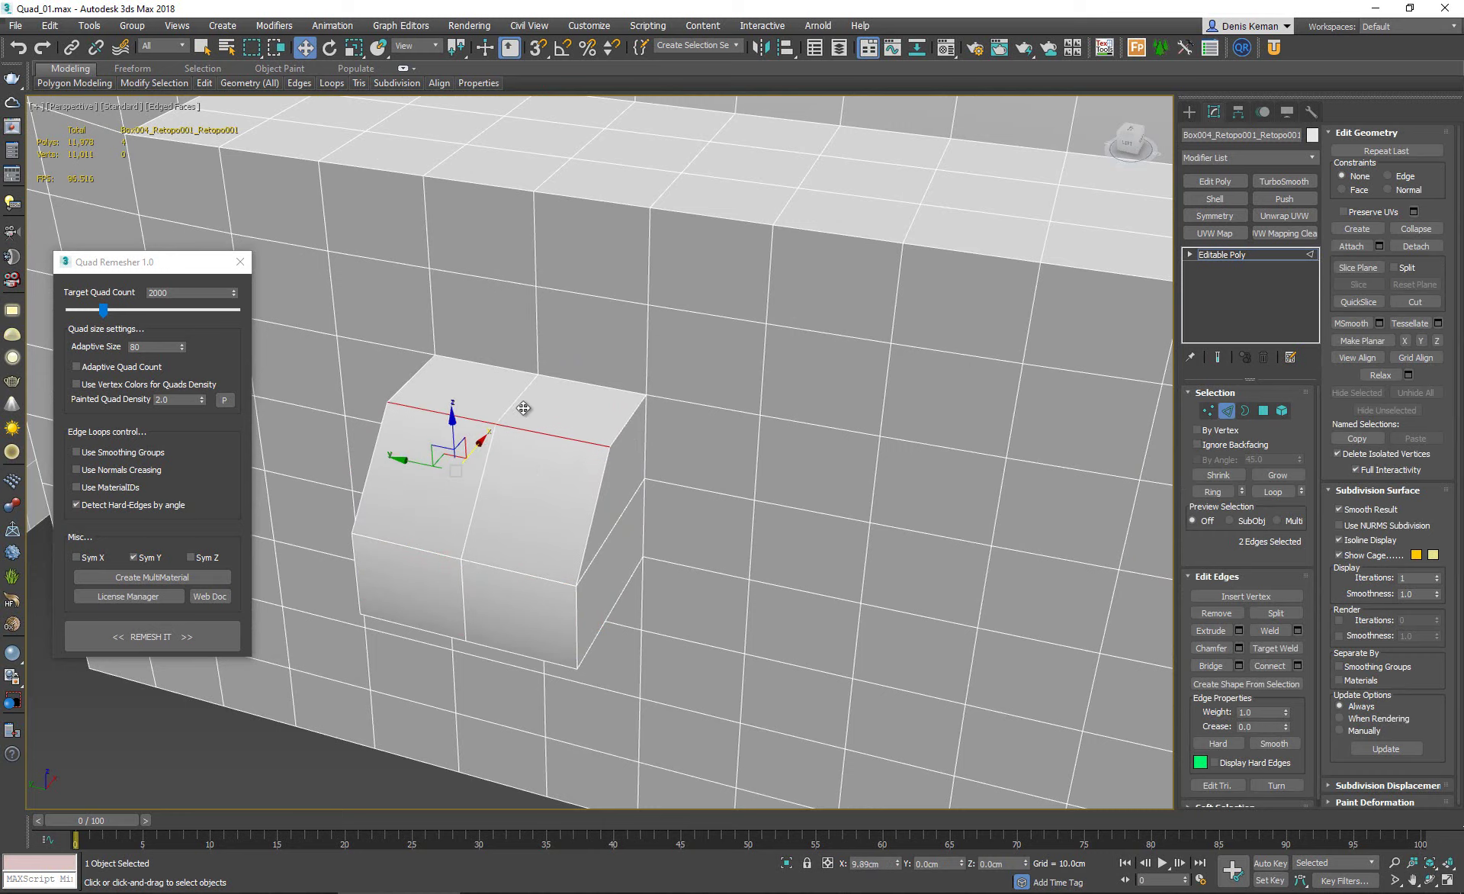
{"action": "middle_click_drag", "start_coordinate": [523, 409], "coordinate": [494, 390], "text": "alt"}
{"action": "left_click_drag", "start_coordinate": [495, 390], "coordinate": [494, 397]}
Shift the protrusion's two middle front edges toward the wall and insert an edge loop just above them.
{"action": "left_click", "coordinate": [459, 553]}
{"action": "double_click", "coordinate": [457, 557]}
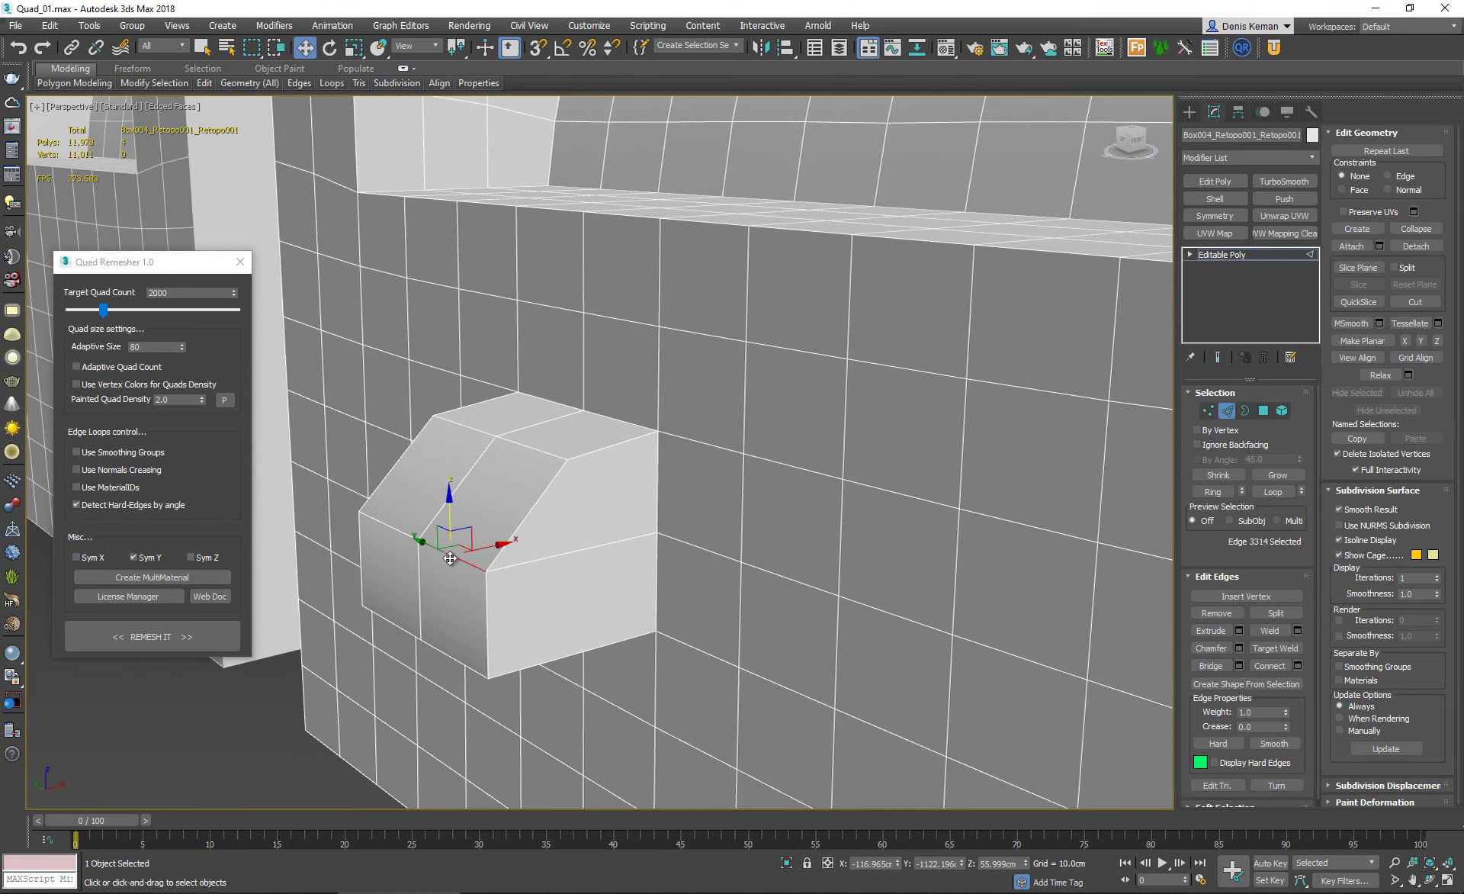
{"action": "left_click", "coordinate": [456, 558]}
{"action": "left_click", "coordinate": [405, 534], "text": "ctrl"}
{"action": "left_click_drag", "start_coordinate": [456, 531], "coordinate": [492, 523]}
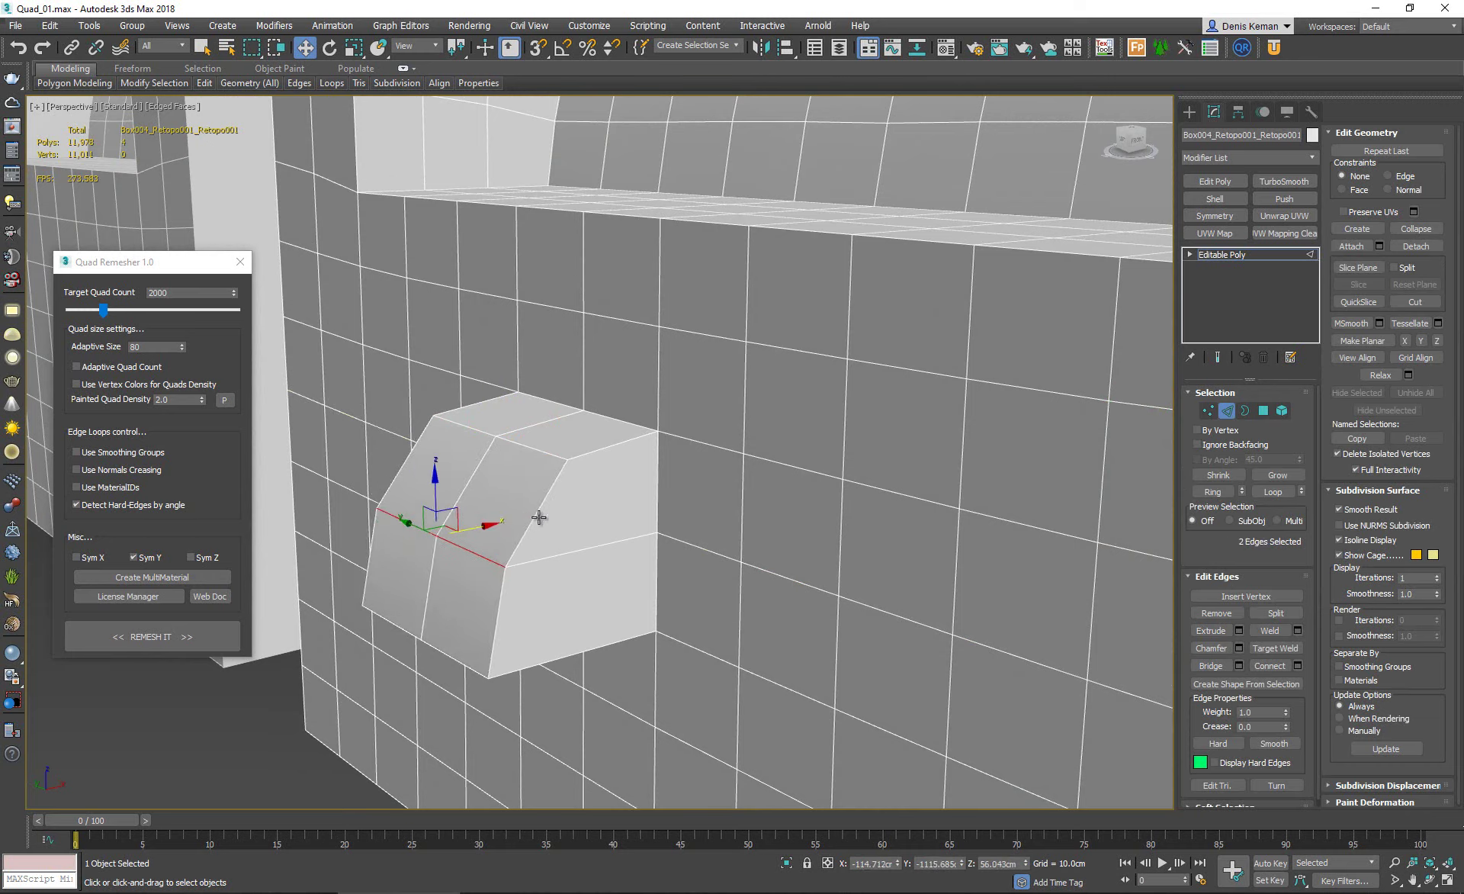
{"action": "key", "text": "alt+shift+s"}
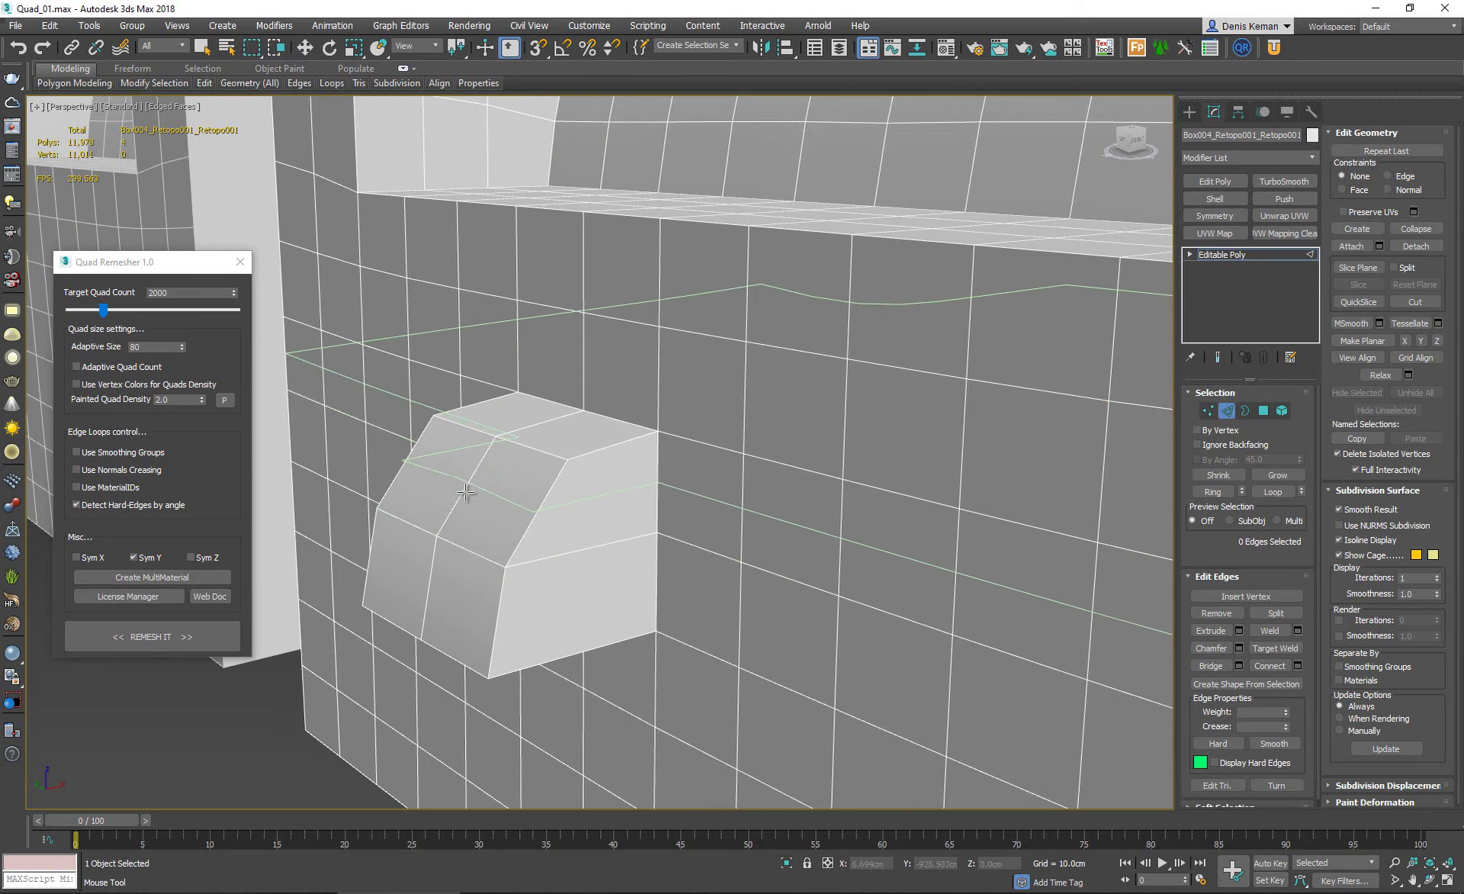
{"action": "left_click", "coordinate": [468, 490]}
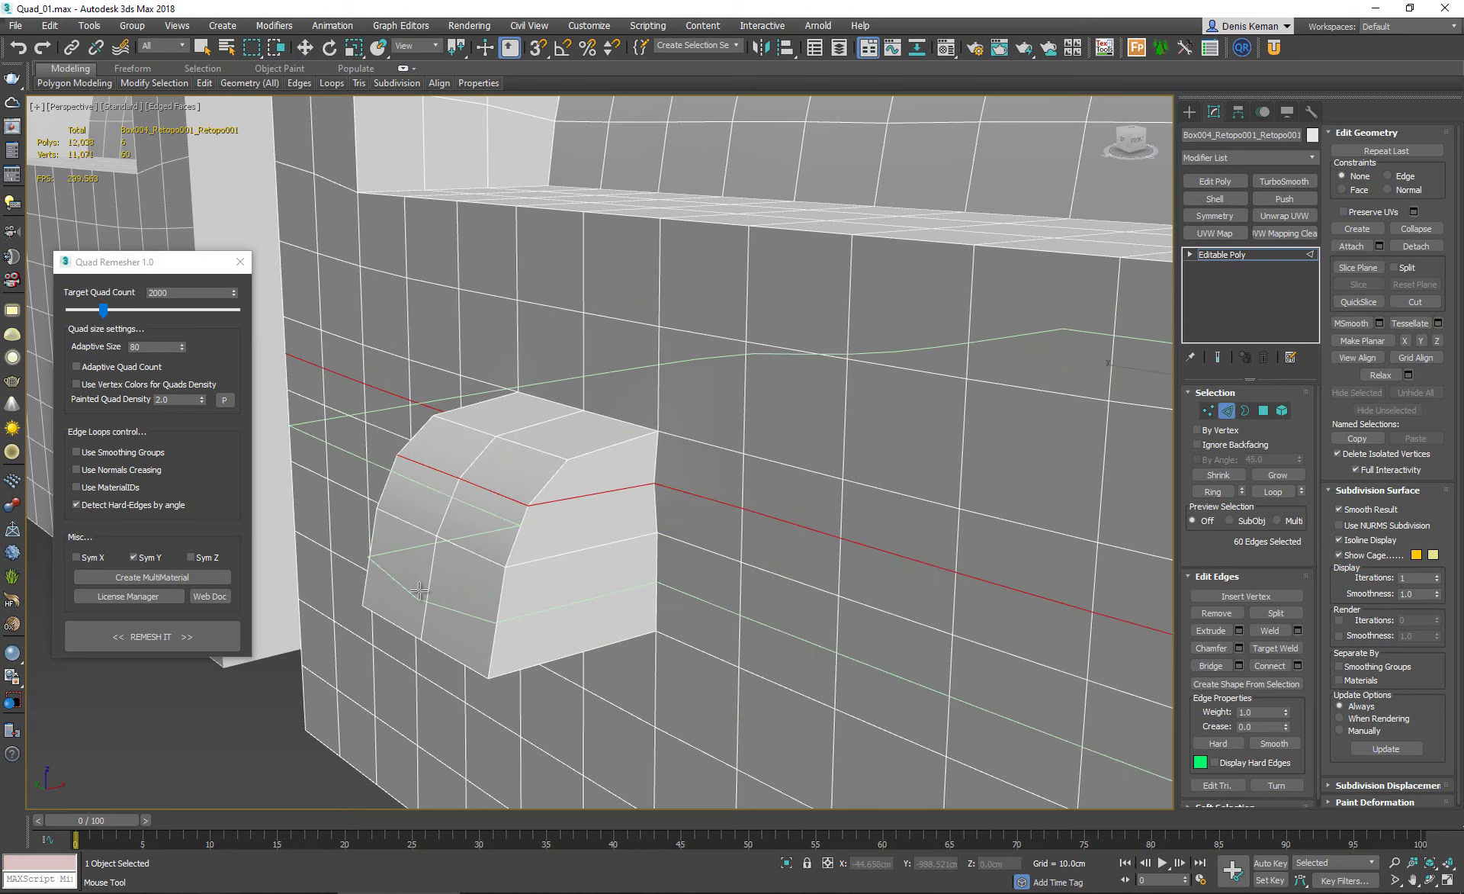
{"action": "left_click", "coordinate": [418, 595]}
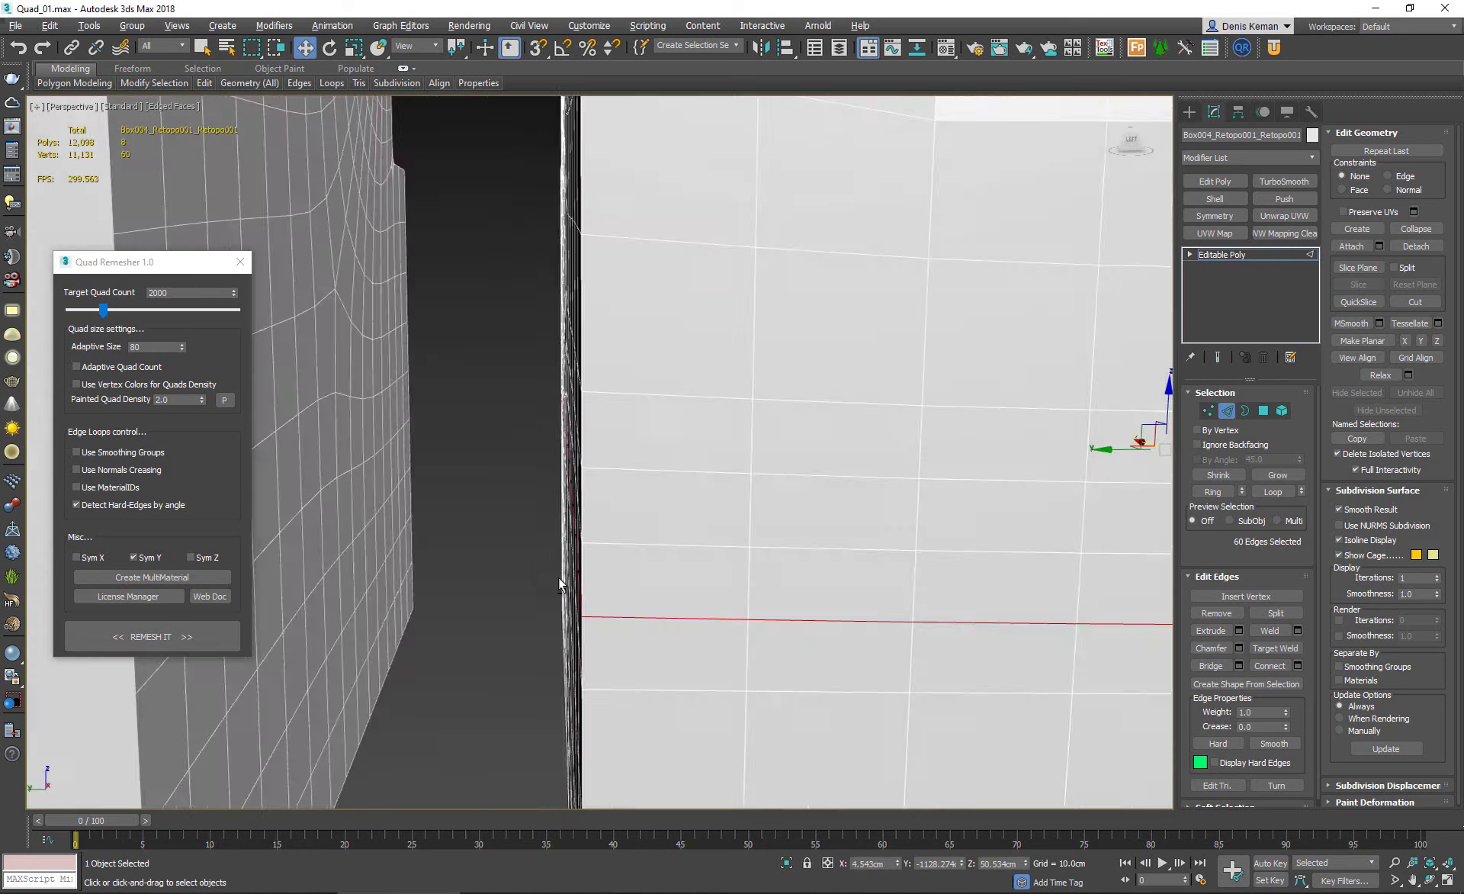
{"action": "scroll", "coordinate": [558, 578], "scroll_direction": "down", "scroll_amount": 10}
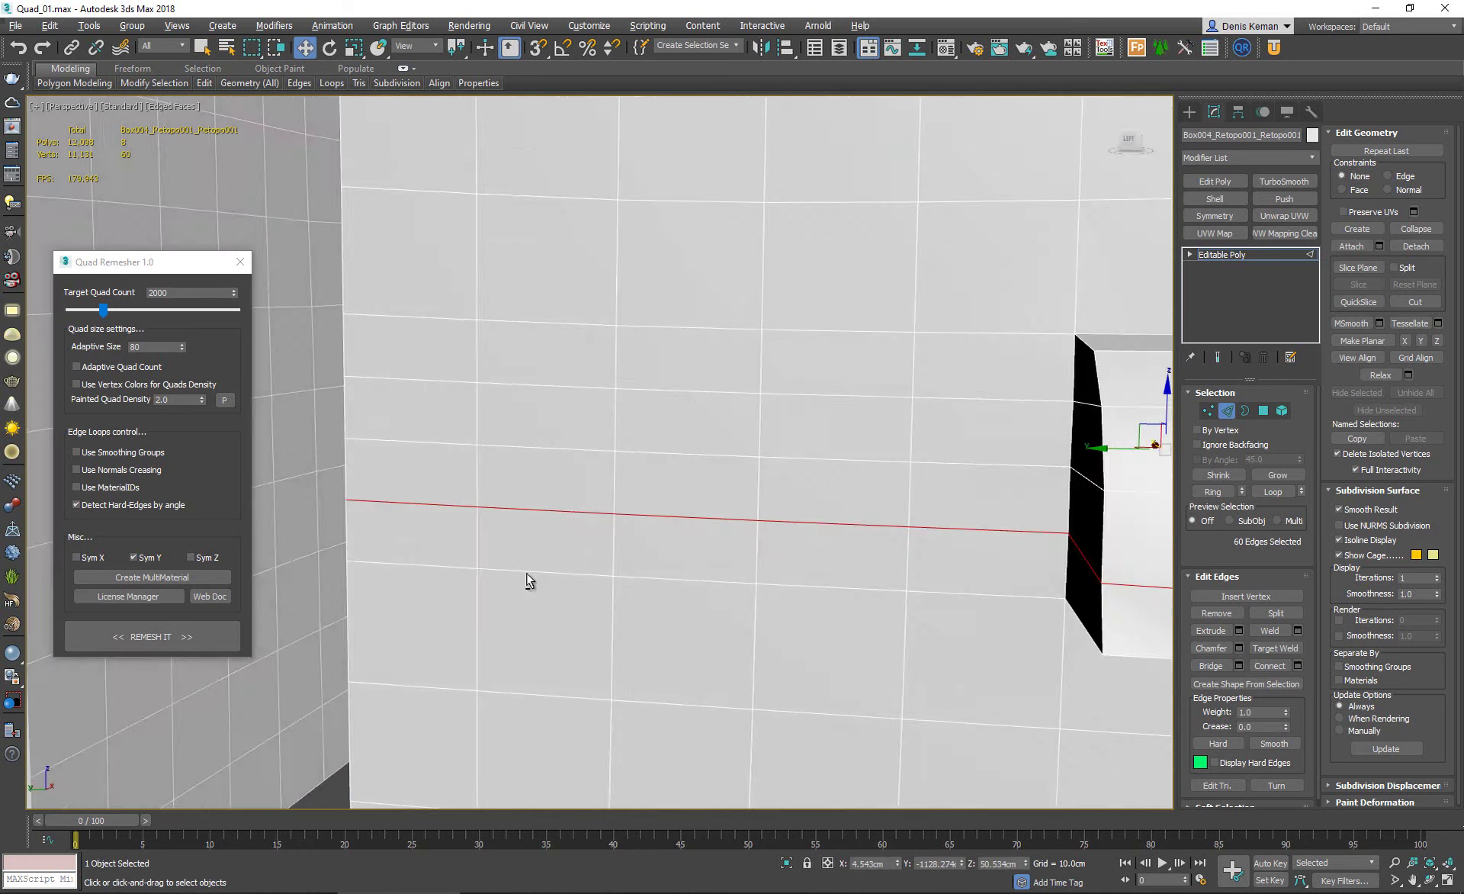
{"action": "key", "text": "ctrl+BackSpace"}
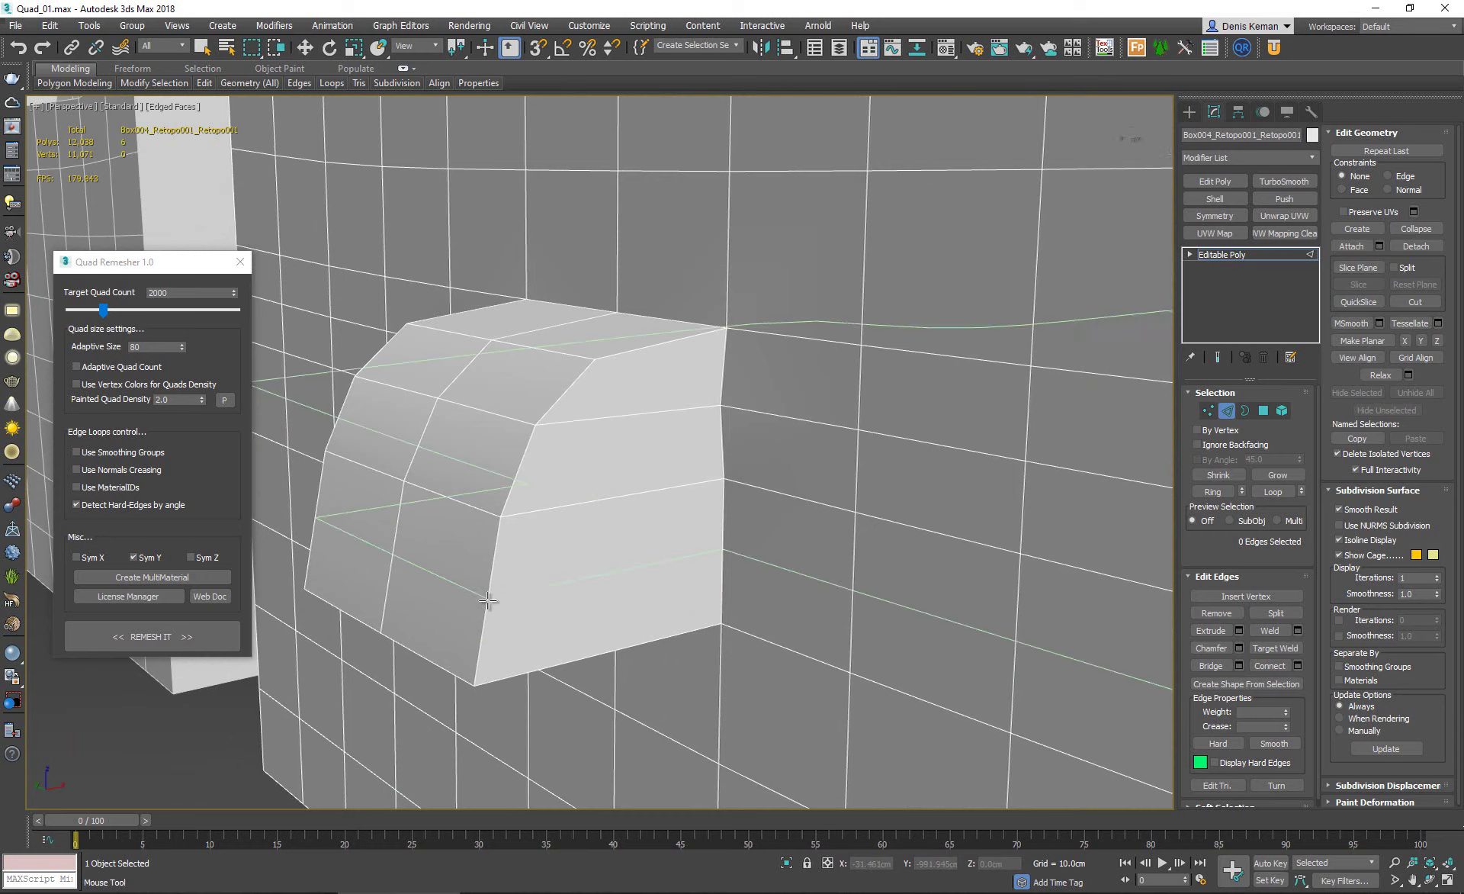
Insert an edge loop through the protrusion's lowest row and move its two front edges slightly outward.
{"action": "left_click", "coordinate": [485, 605]}
{"action": "left_click", "coordinate": [388, 562]}
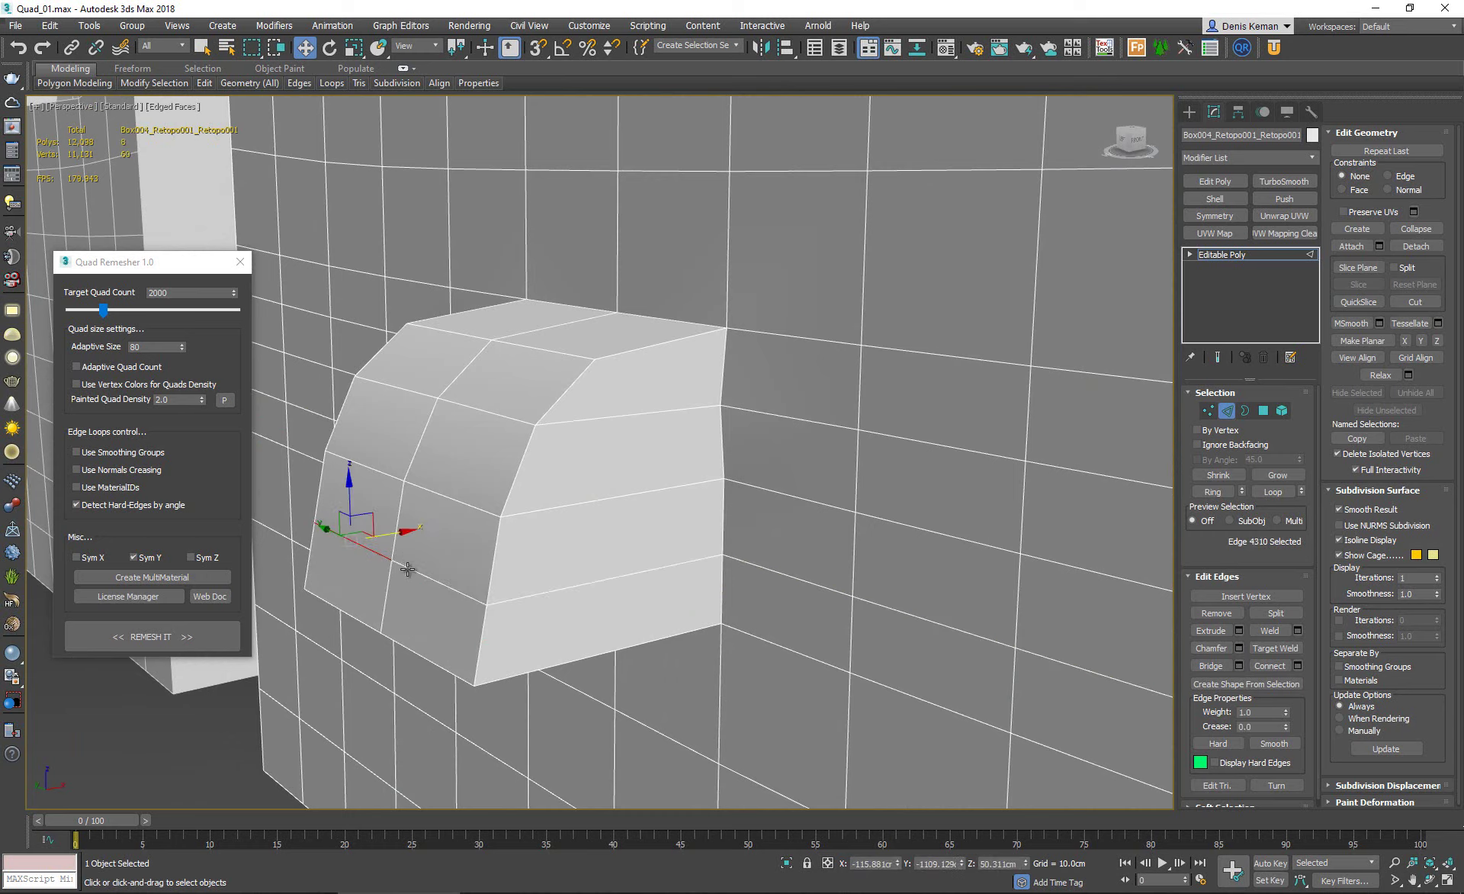
{"action": "left_click_drag", "start_coordinate": [414, 559], "coordinate": [406, 560]}
{"action": "left_click", "coordinate": [1224, 412]}
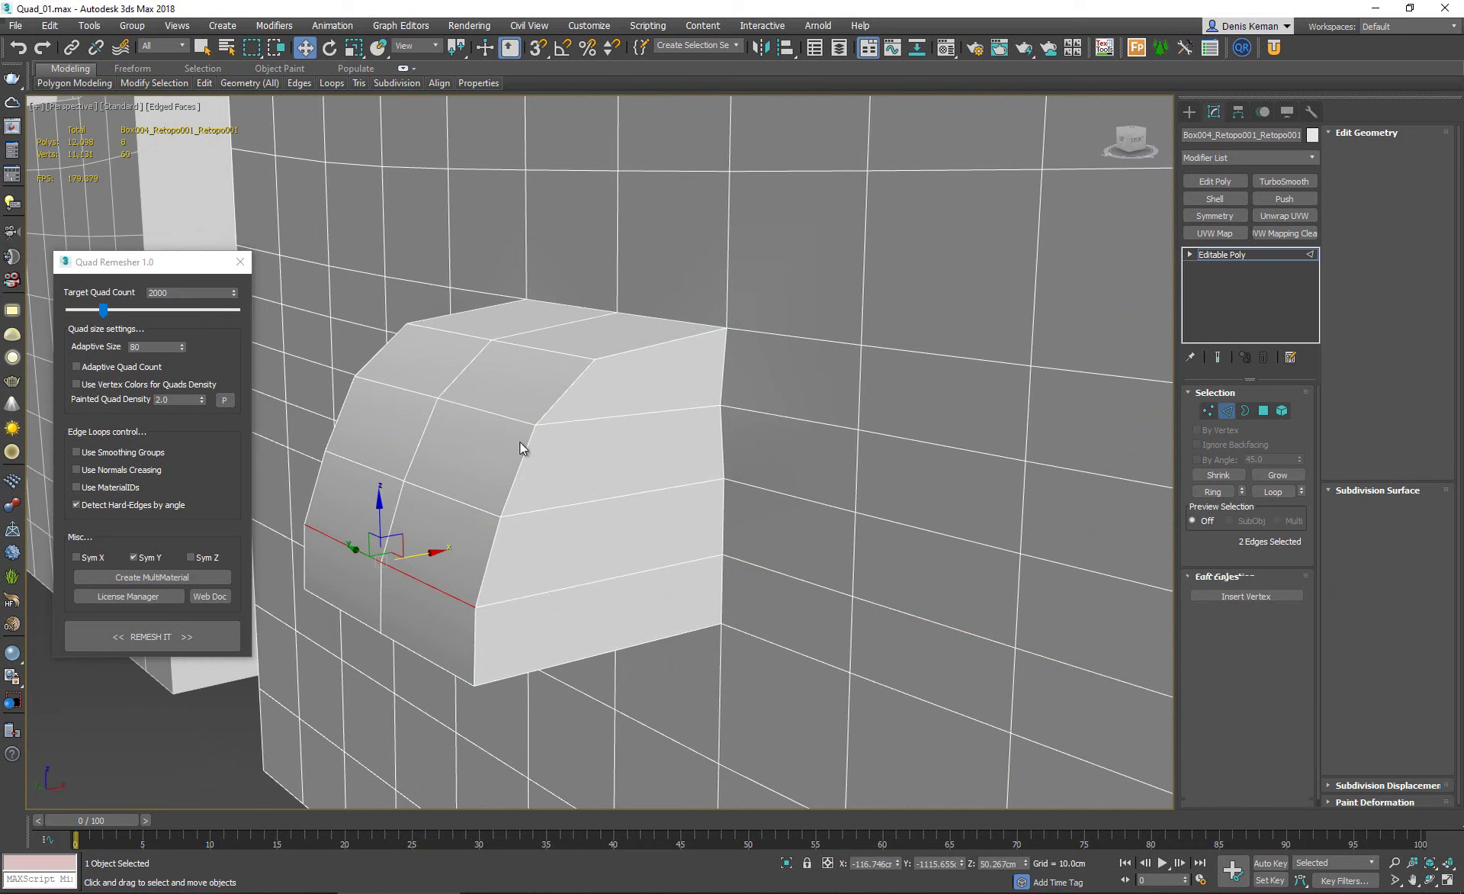
Delete the two unmodified block copies beyond the block with the protrusion.
{"action": "scroll", "coordinate": [519, 442], "scroll_direction": "down", "scroll_amount": 5}
{"action": "middle_click_drag", "start_coordinate": [569, 425], "coordinate": [606, 442], "text": "alt"}
{"action": "scroll", "coordinate": [501, 434], "scroll_direction": "down", "scroll_amount": 4}
{"action": "scroll", "coordinate": [501, 435], "scroll_direction": "down", "scroll_amount": 3}
{"action": "scroll", "coordinate": [474, 373], "scroll_direction": "down", "scroll_amount": 5}
{"action": "middle_click_drag", "start_coordinate": [741, 434], "coordinate": [565, 374]}
{"action": "left_click_drag", "start_coordinate": [546, 456], "coordinate": [534, 456]}
{"action": "key", "text": "Delete"}
Make three copies of the block with the protrusion along the row.
{"action": "scroll", "coordinate": [458, 412], "scroll_direction": "up", "scroll_amount": 5}
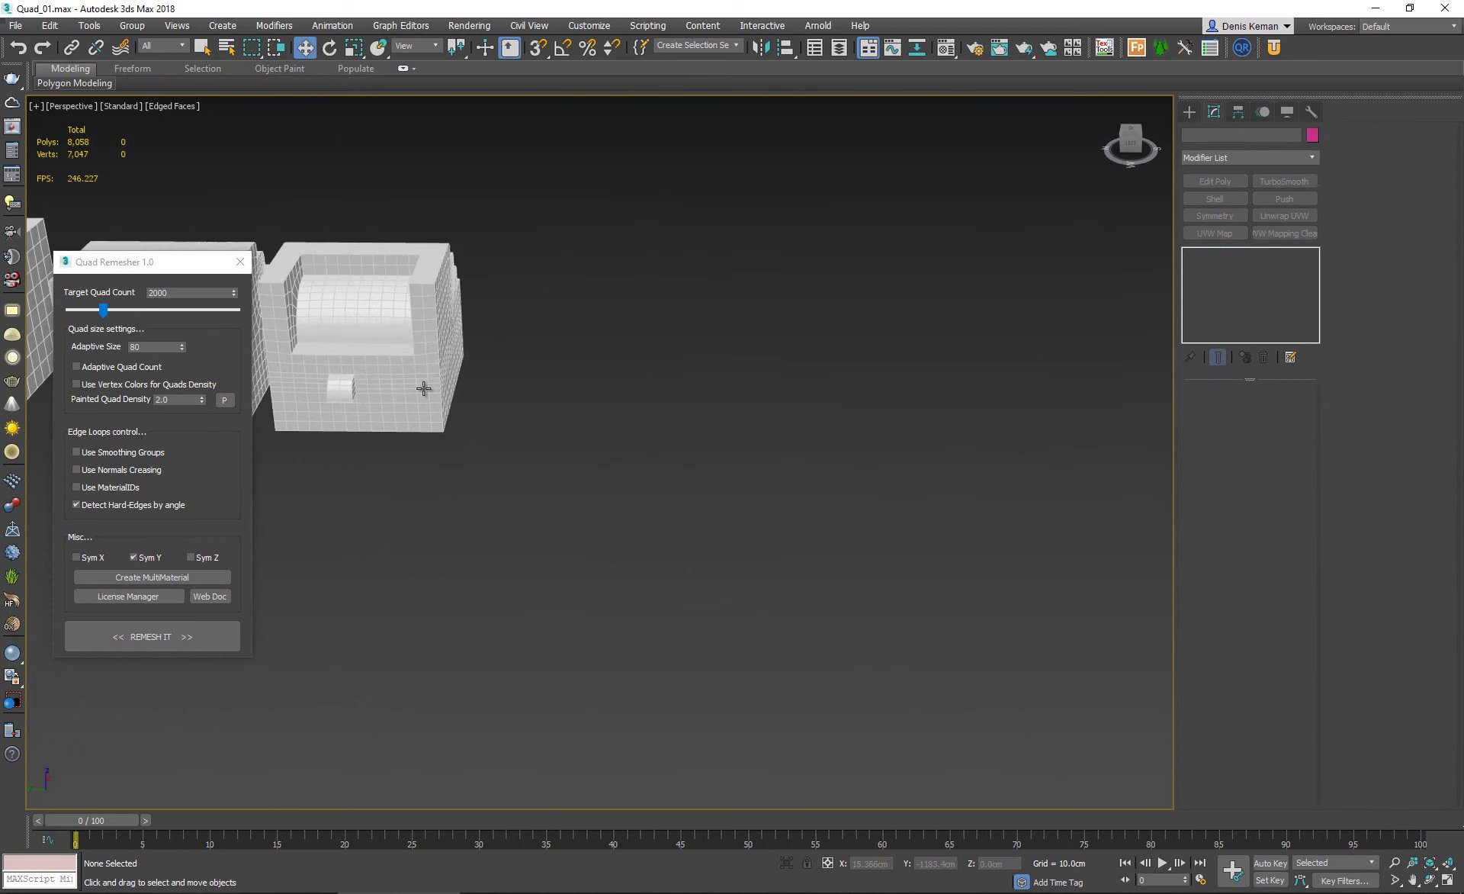
{"action": "middle_click_drag", "start_coordinate": [425, 386], "coordinate": [416, 386], "text": "alt"}
{"action": "scroll", "coordinate": [388, 400], "scroll_direction": "up", "scroll_amount": 2}
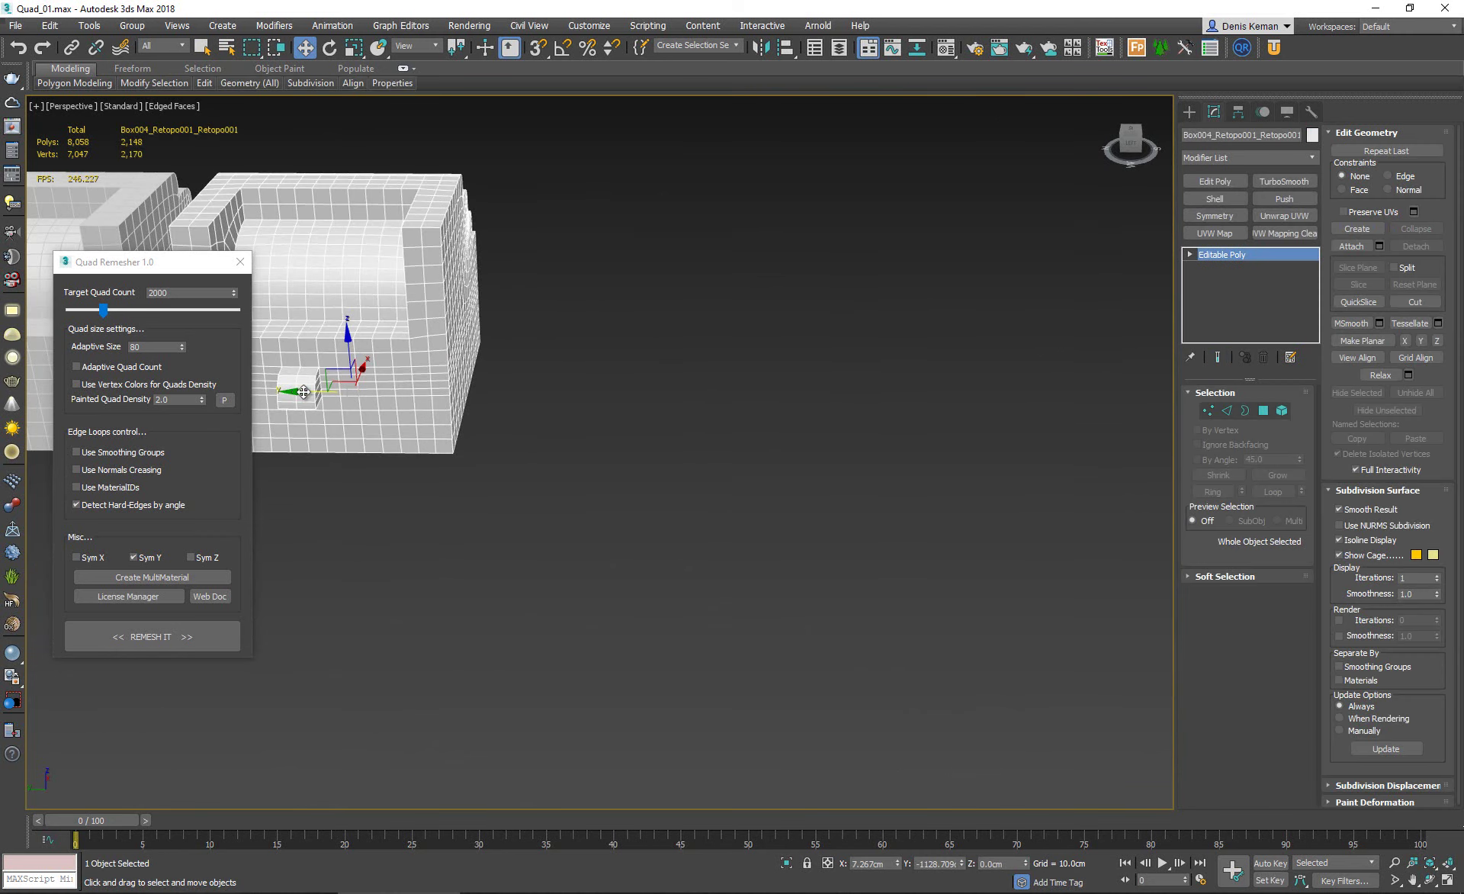
{"action": "left_click_drag", "start_coordinate": [304, 391], "coordinate": [571, 393], "text": "shift"}
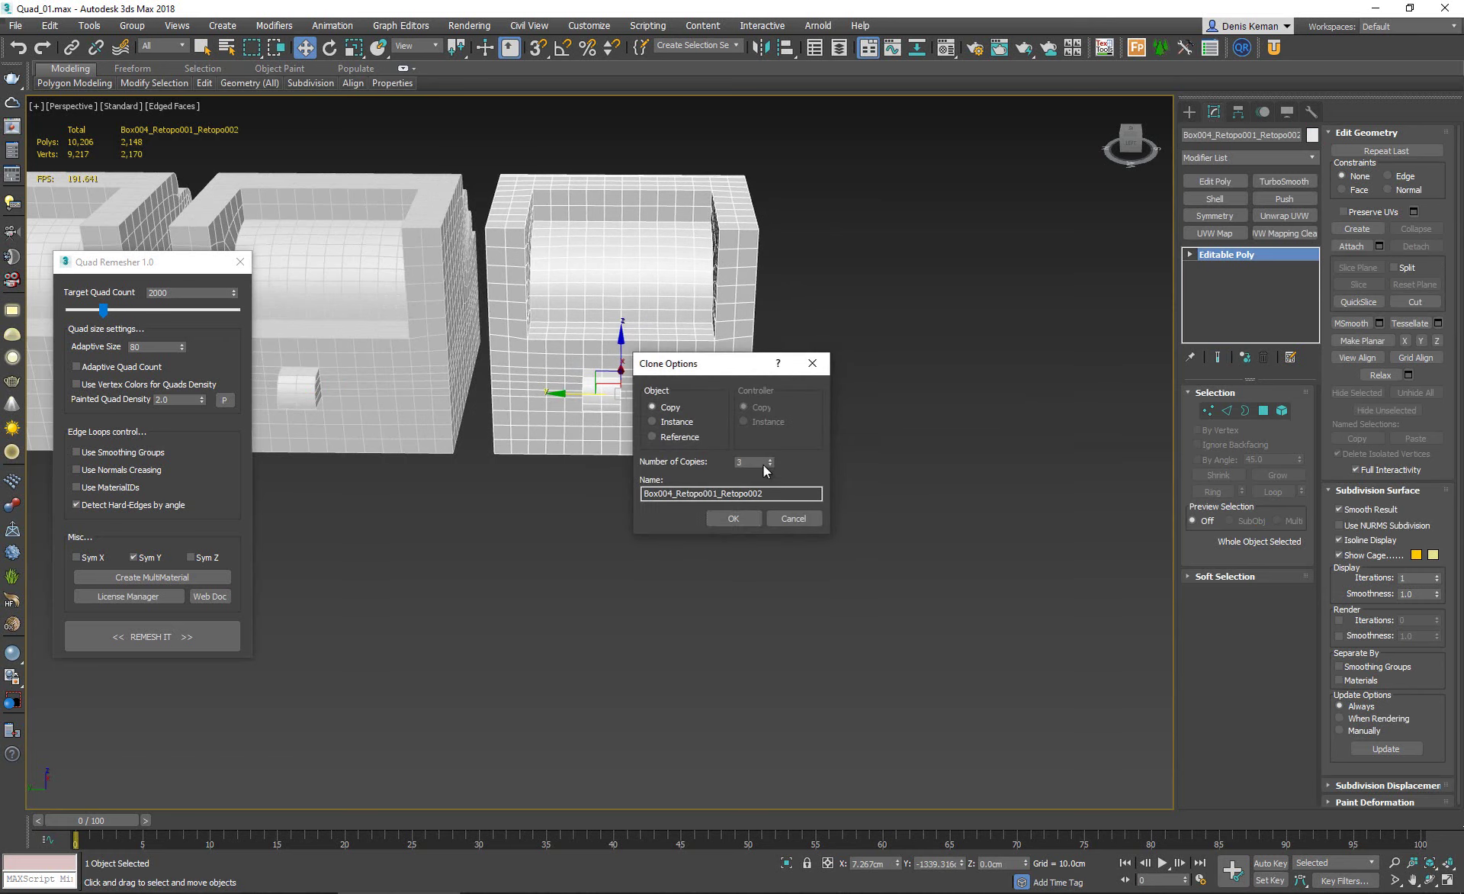
{"action": "left_click", "coordinate": [735, 518]}
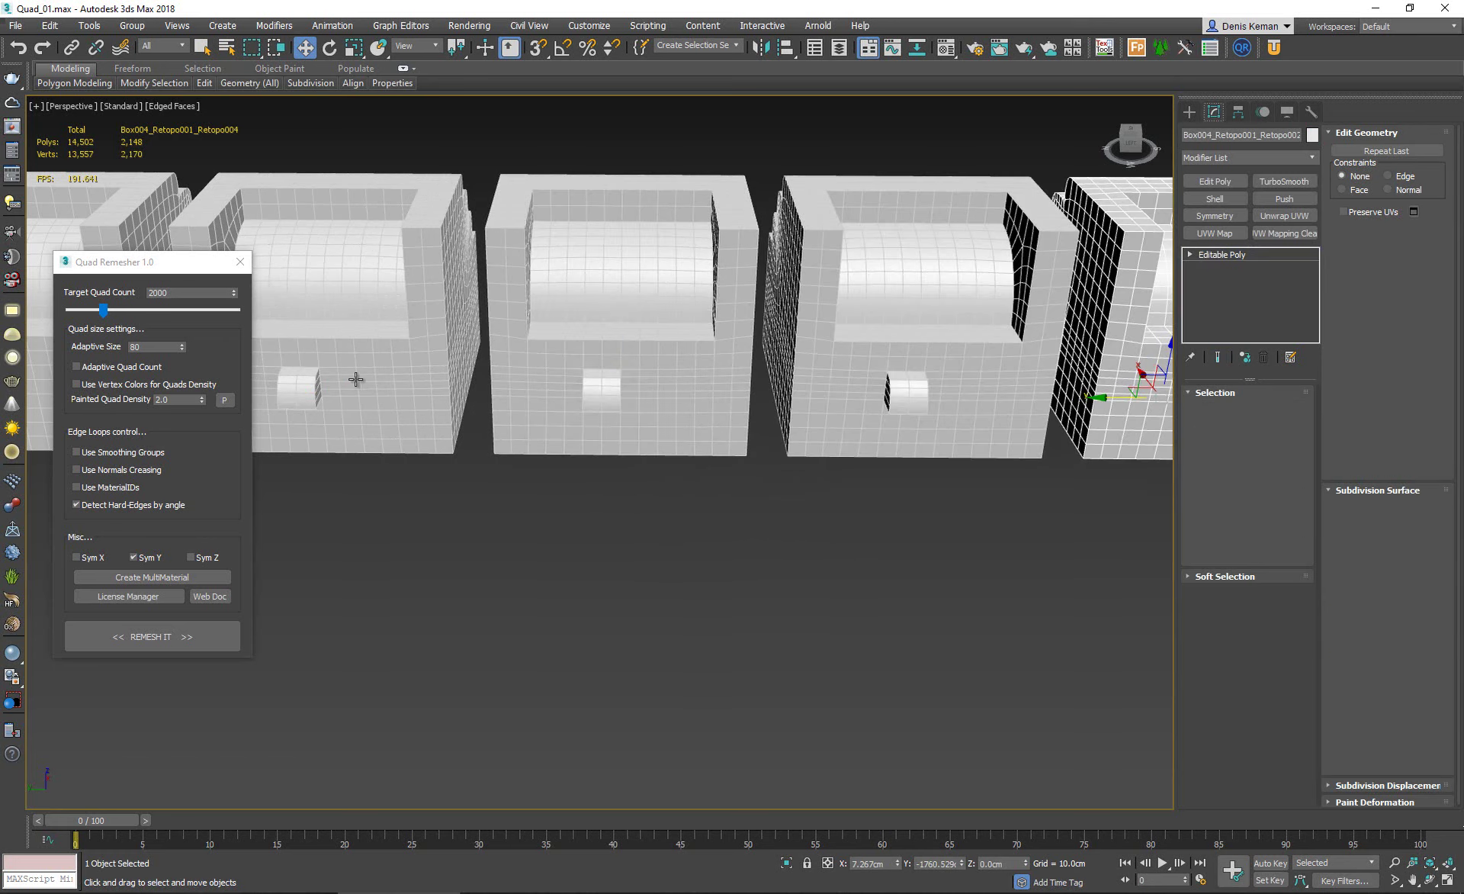
Remesh the first copy with a target of 2000 quads and Y symmetry, and inspect the wall below its ledge.
{"action": "left_click", "coordinate": [204, 638]}
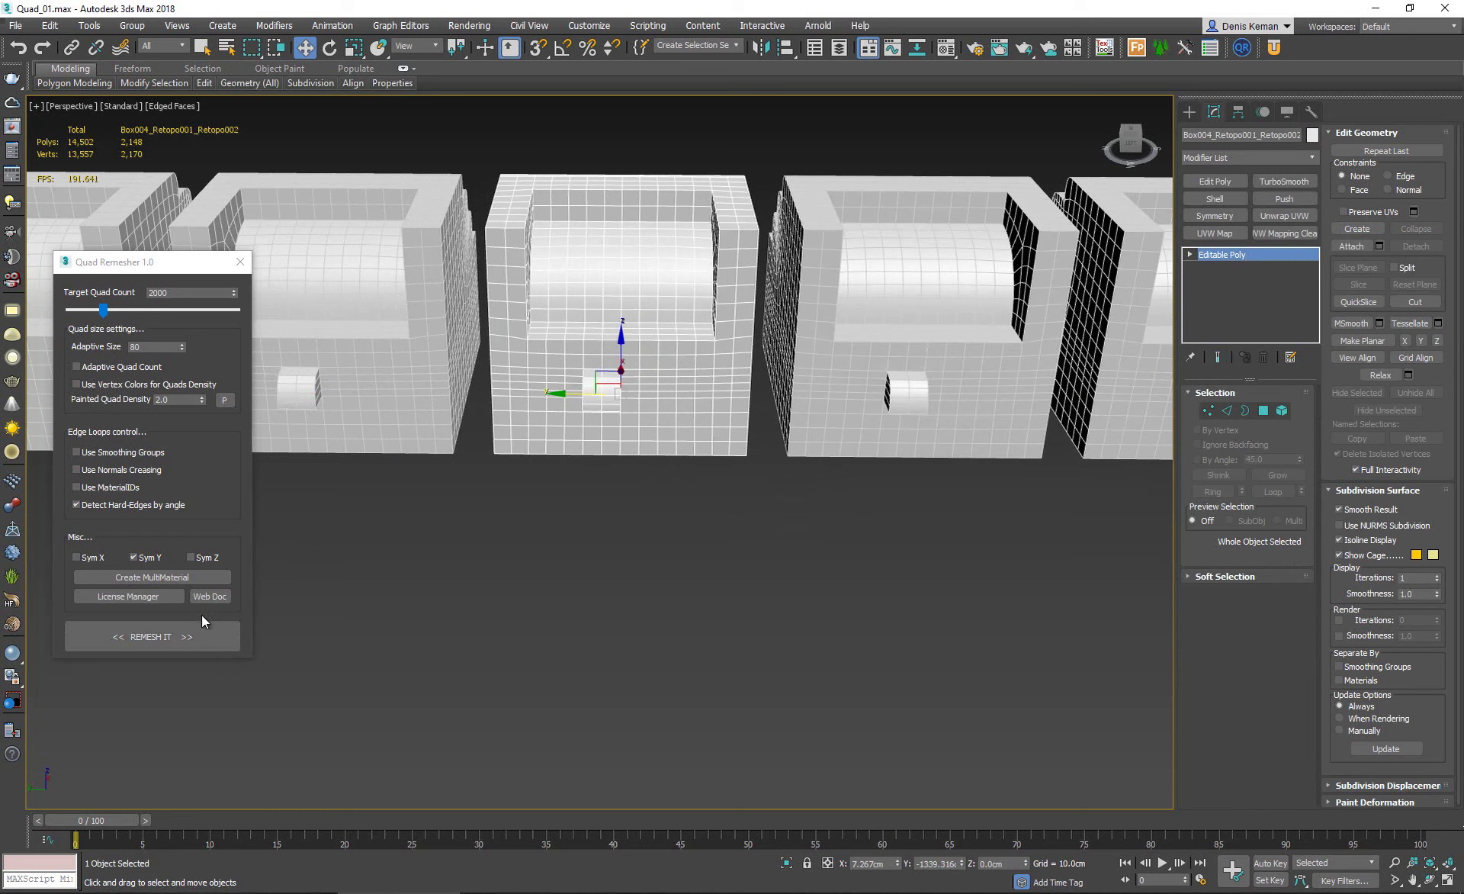
{"action": "left_click", "coordinate": [203, 634]}
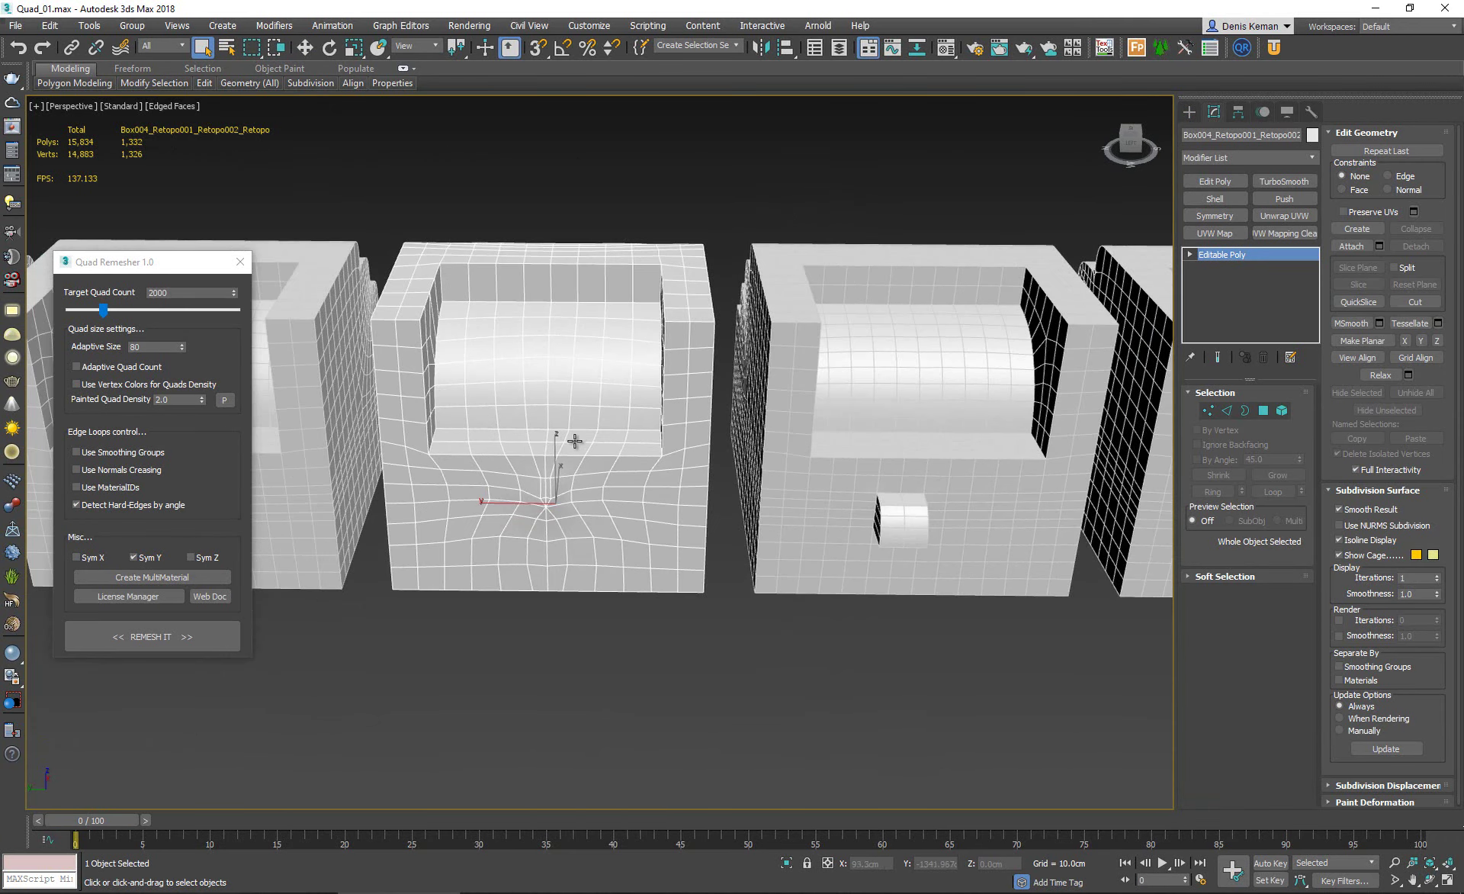
{"action": "middle_click_drag", "start_coordinate": [574, 440], "coordinate": [657, 423], "text": "alt"}
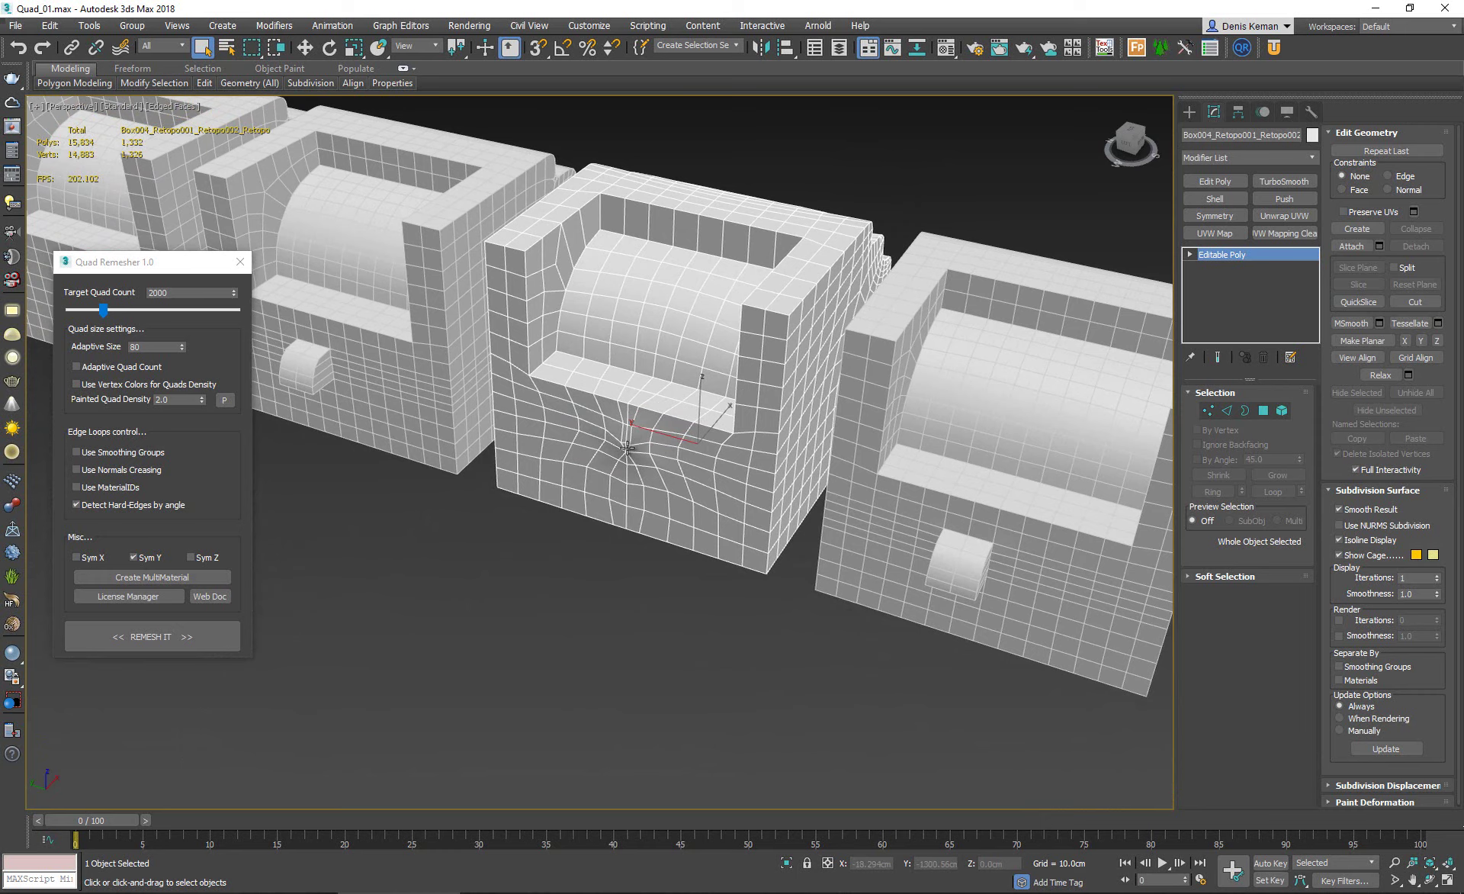
{"action": "scroll", "coordinate": [627, 449], "scroll_direction": "up", "scroll_amount": 10}
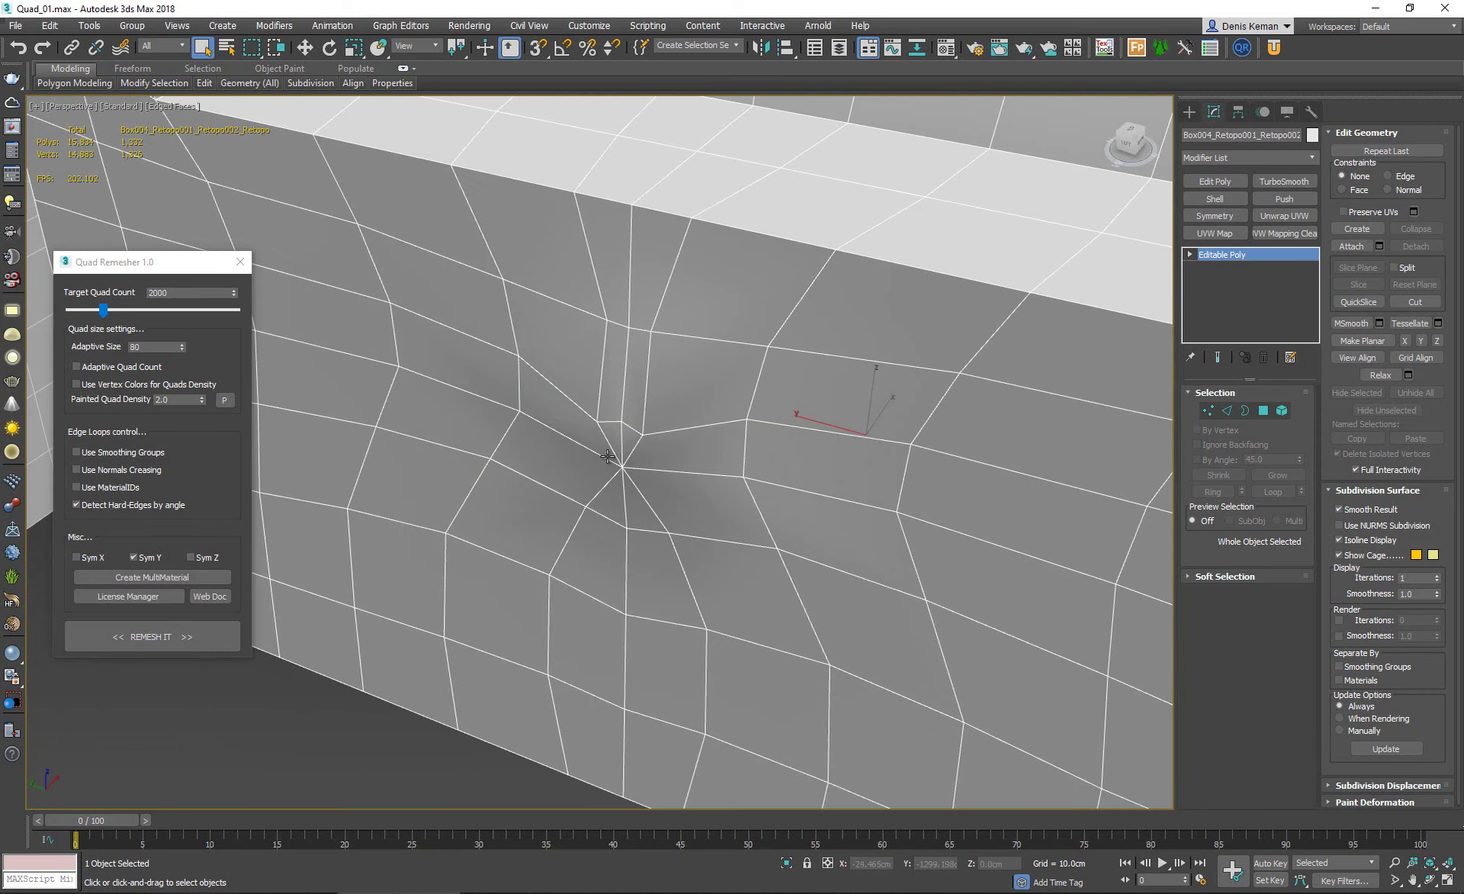
{"action": "scroll", "coordinate": [607, 456], "scroll_direction": "down", "scroll_amount": 10}
{"action": "scroll", "coordinate": [664, 391], "scroll_direction": "up", "scroll_amount": 5}
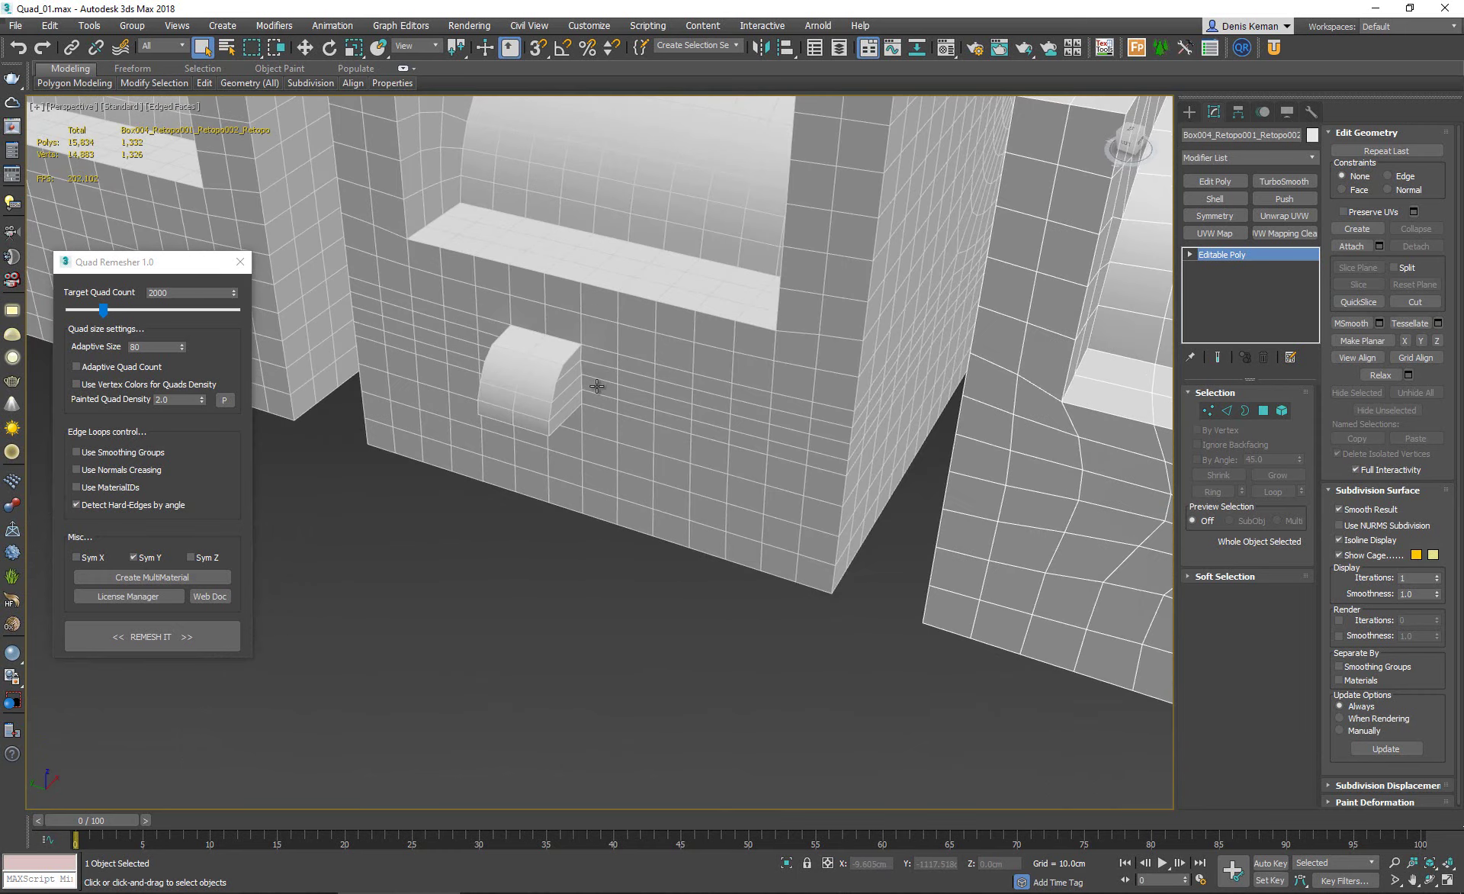
Select the eight curved front polygons of the source block's protrusion and examine their smoothing group.
{"action": "key", "text": "ctrl+z"}
{"action": "scroll", "coordinate": [549, 383], "scroll_direction": "up", "scroll_amount": 4}
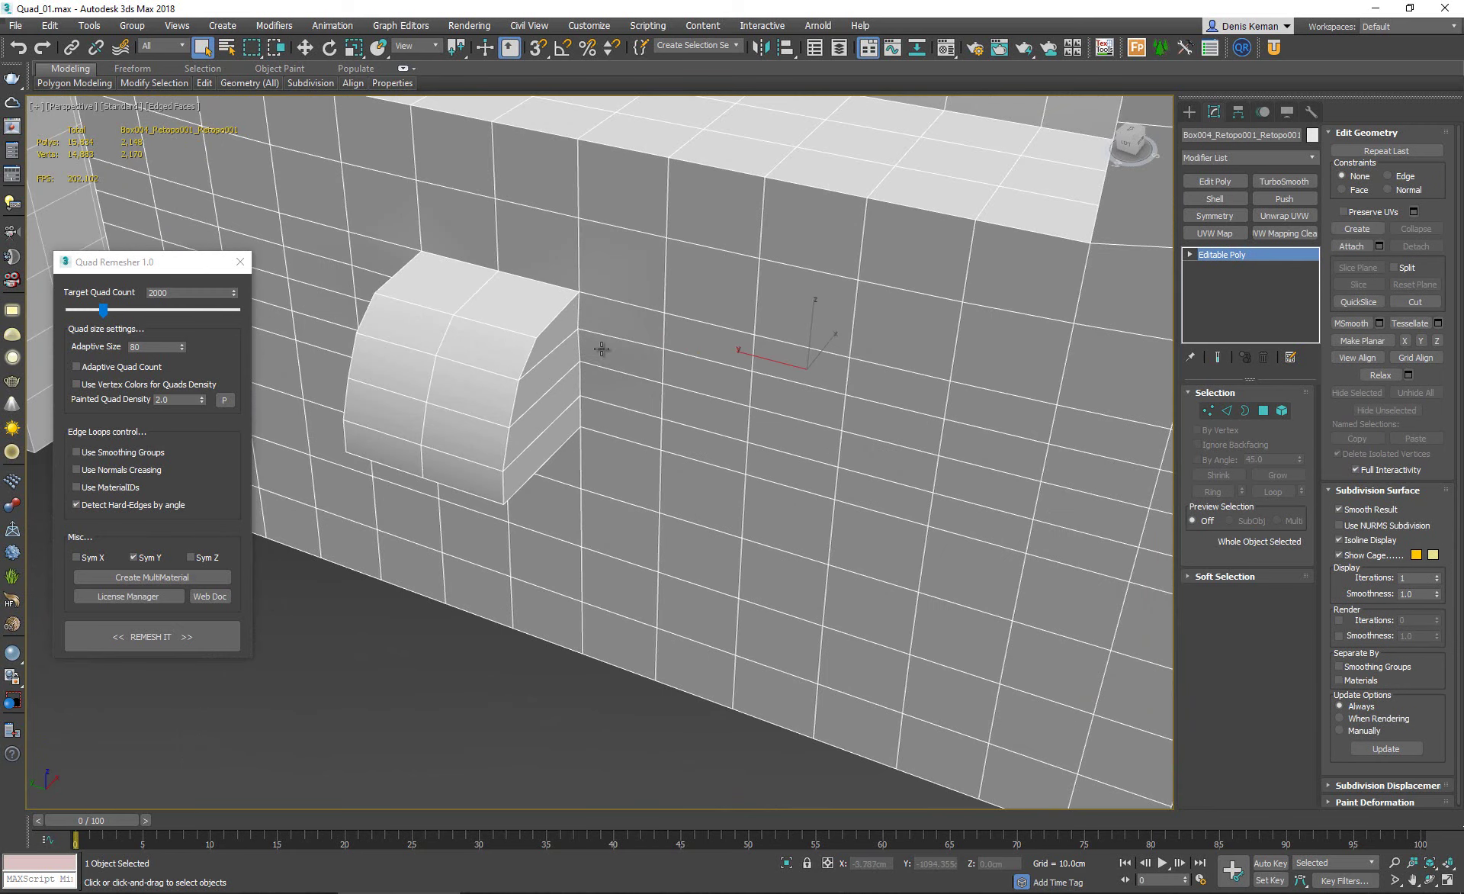
{"action": "scroll", "coordinate": [709, 442], "scroll_direction": "down", "scroll_amount": 4}
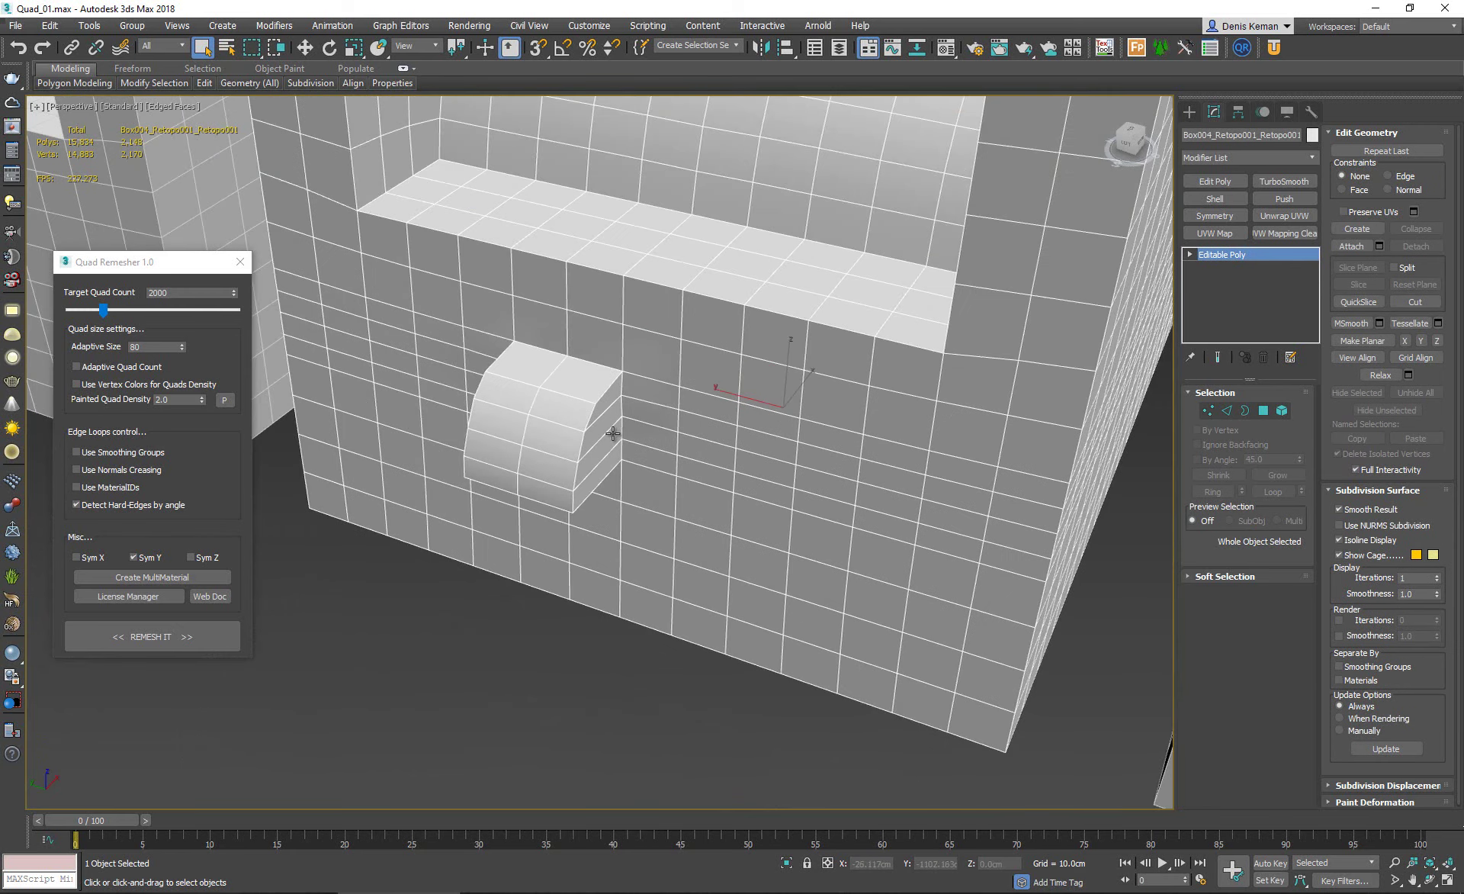
{"action": "key", "text": "4"}
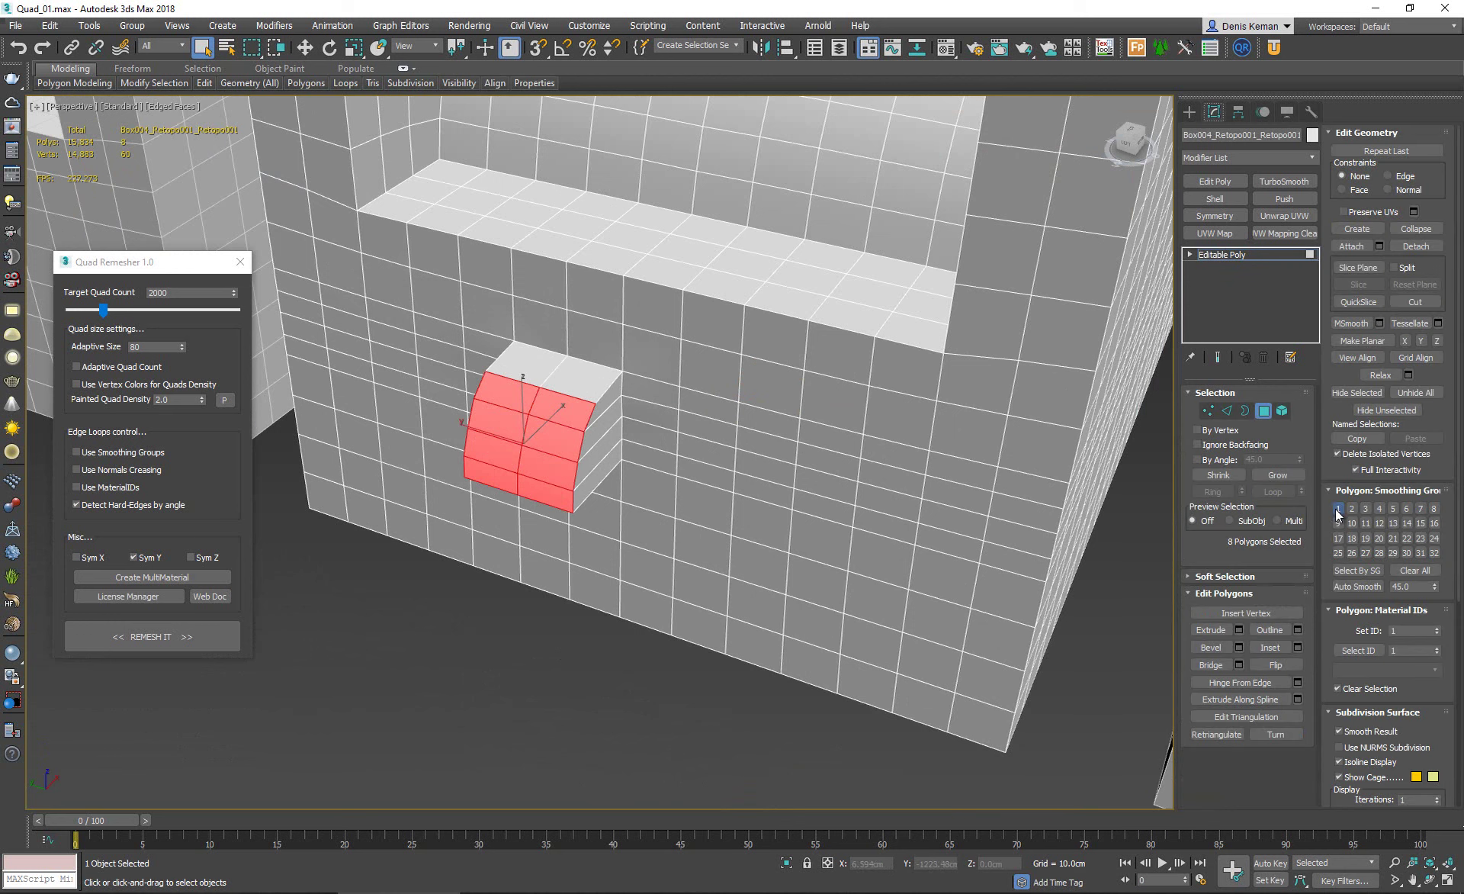
Examine the smoothing groups of the protrusion's side faces and the neighbouring wall polygons one at a time.
{"action": "left_click", "coordinate": [611, 455]}
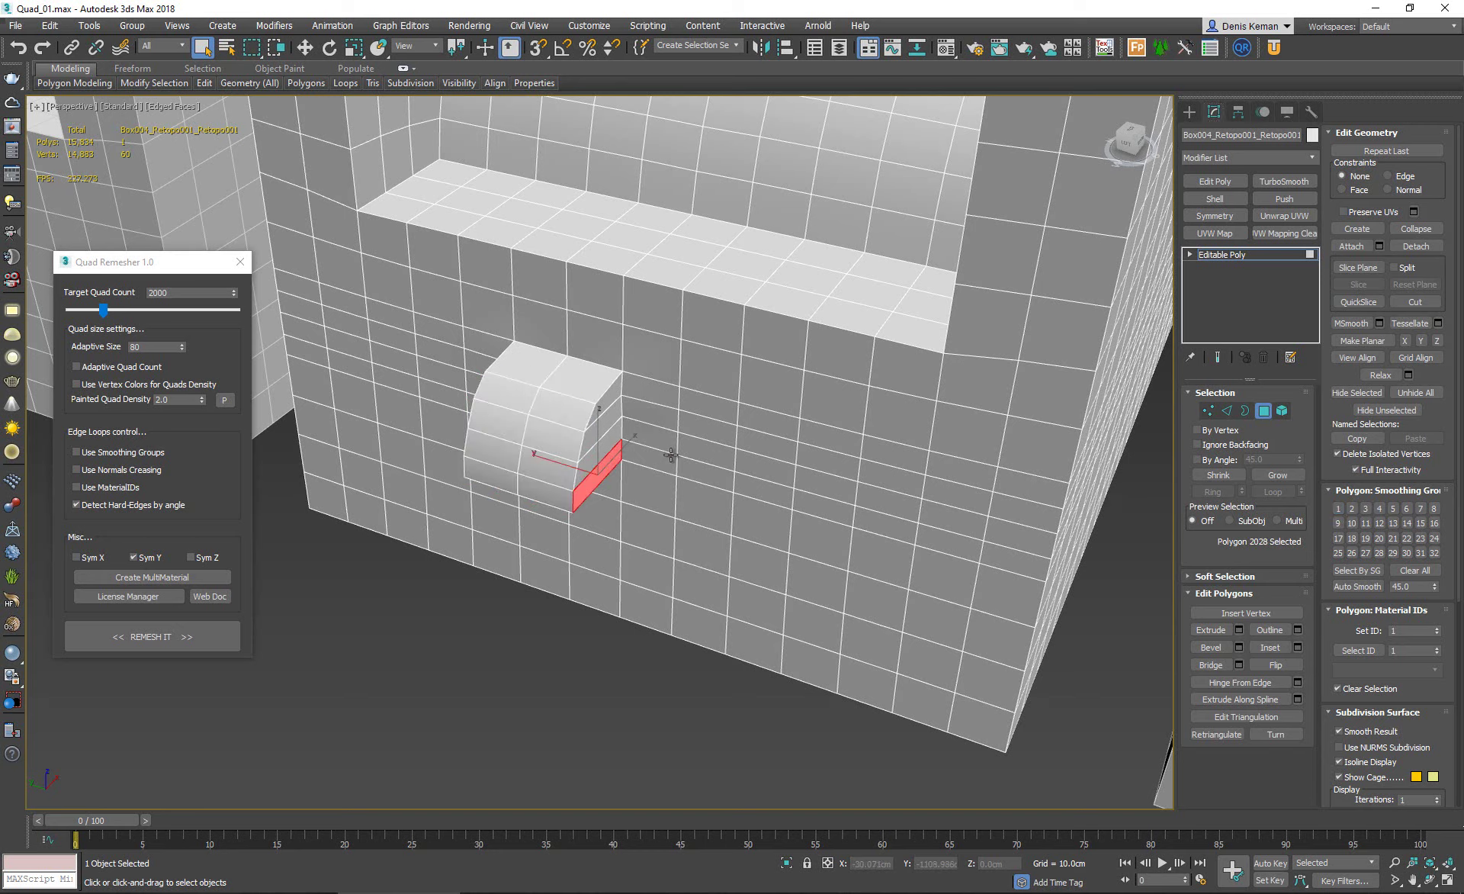
{"action": "left_click", "coordinate": [672, 455]}
{"action": "left_click", "coordinate": [725, 462]}
{"action": "left_click", "coordinate": [821, 482]}
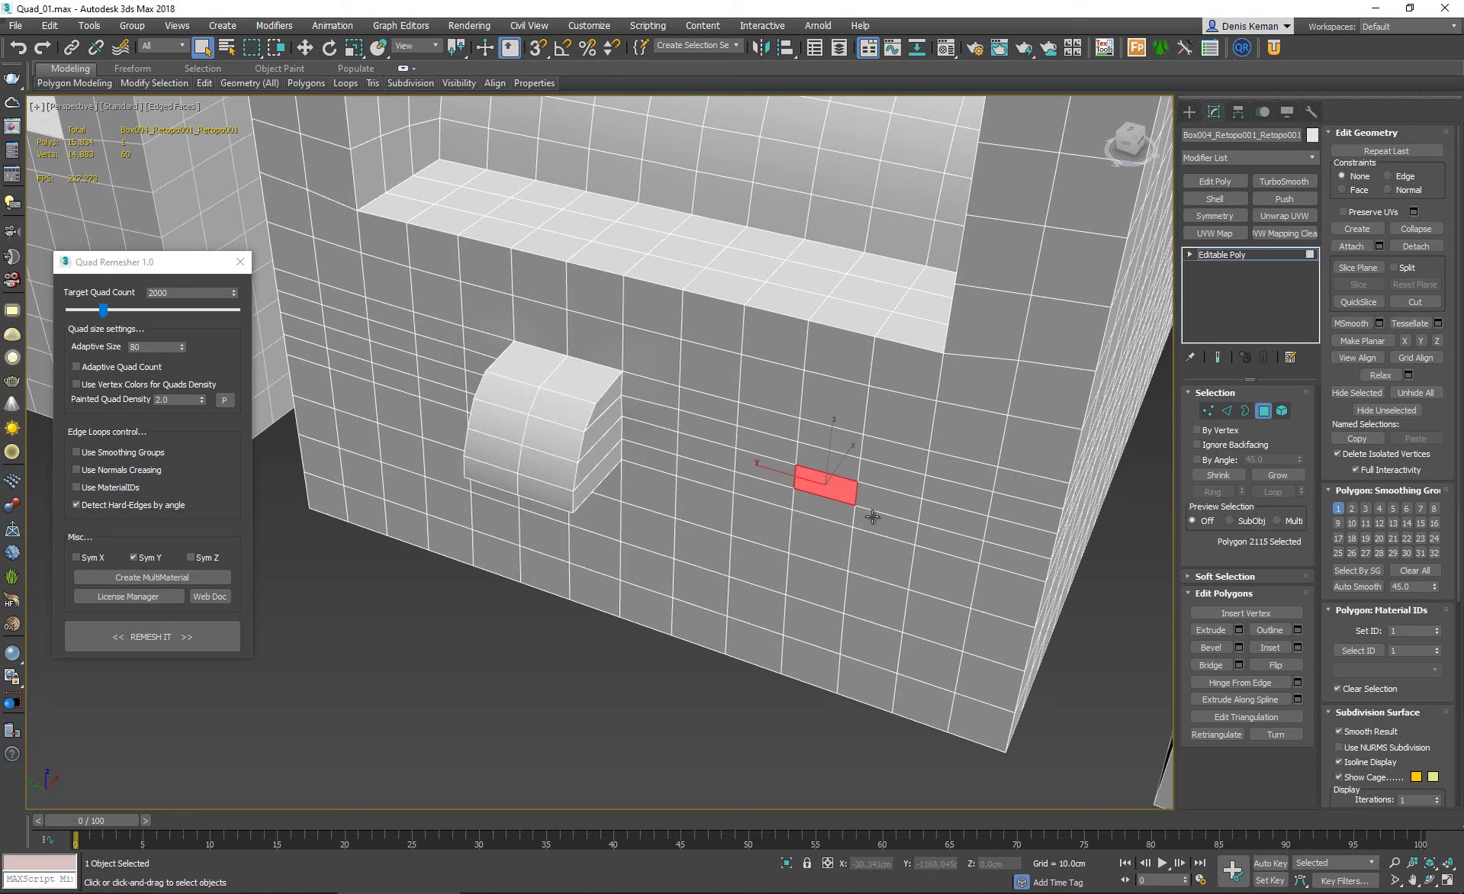
{"action": "left_click", "coordinate": [874, 517]}
{"action": "left_click", "coordinate": [611, 469]}
{"action": "left_click", "coordinate": [612, 444]}
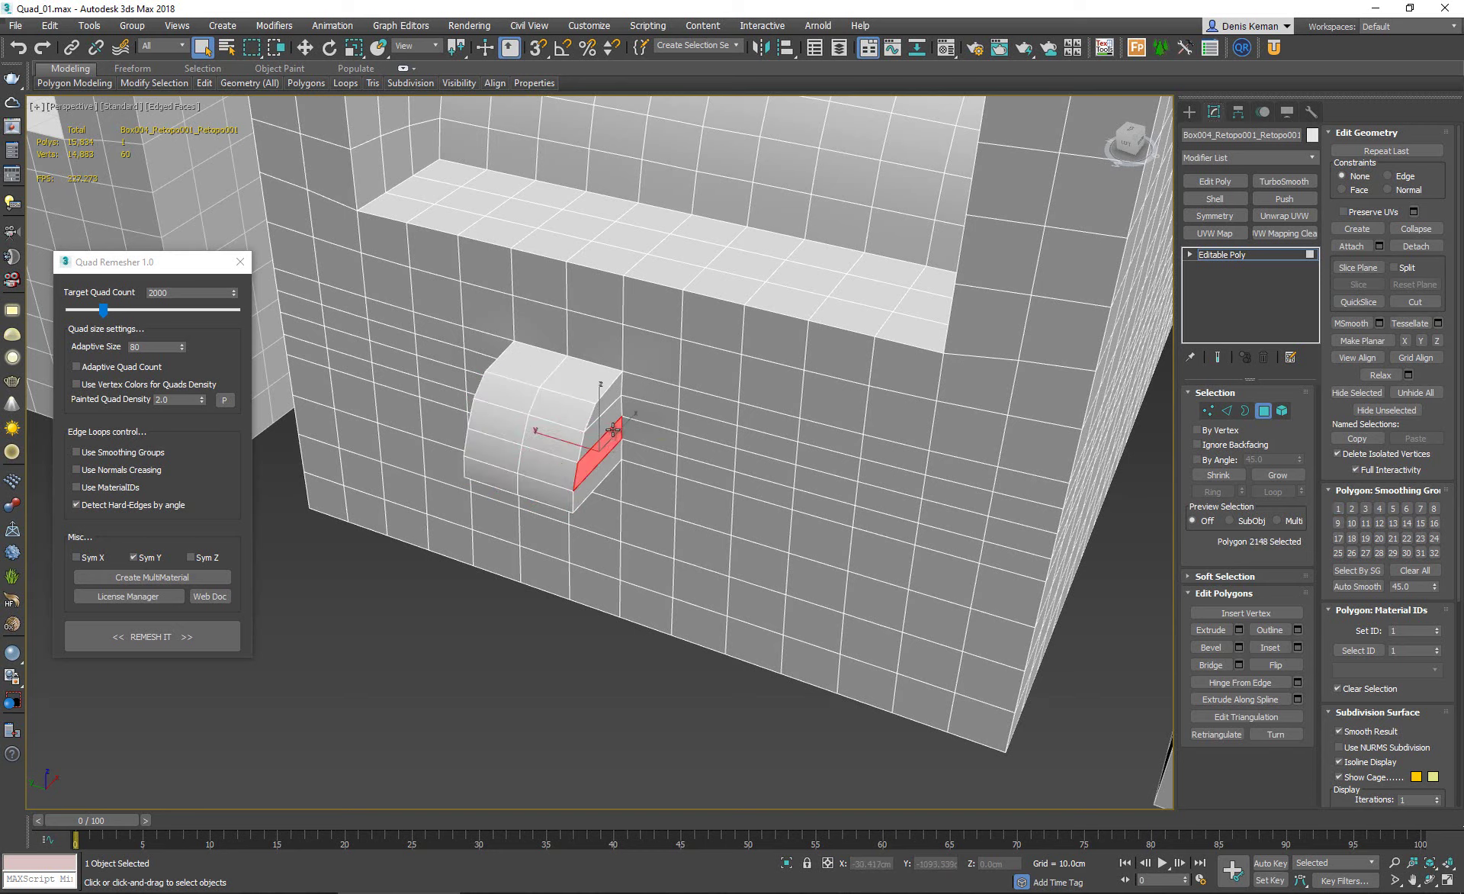
{"action": "left_click", "coordinate": [614, 421]}
{"action": "left_click", "coordinate": [619, 411]}
Clear the polygon selection, leave polygon editing and select the unremeshed copy just beyond the remeshed block.
{"action": "scroll", "coordinate": [810, 493], "scroll_direction": "down", "scroll_amount": 3}
{"action": "middle_click_drag", "start_coordinate": [810, 493], "coordinate": [703, 454]}
{"action": "scroll", "coordinate": [816, 507], "scroll_direction": "down", "scroll_amount": 3}
{"action": "key", "text": "ctrl+d"}
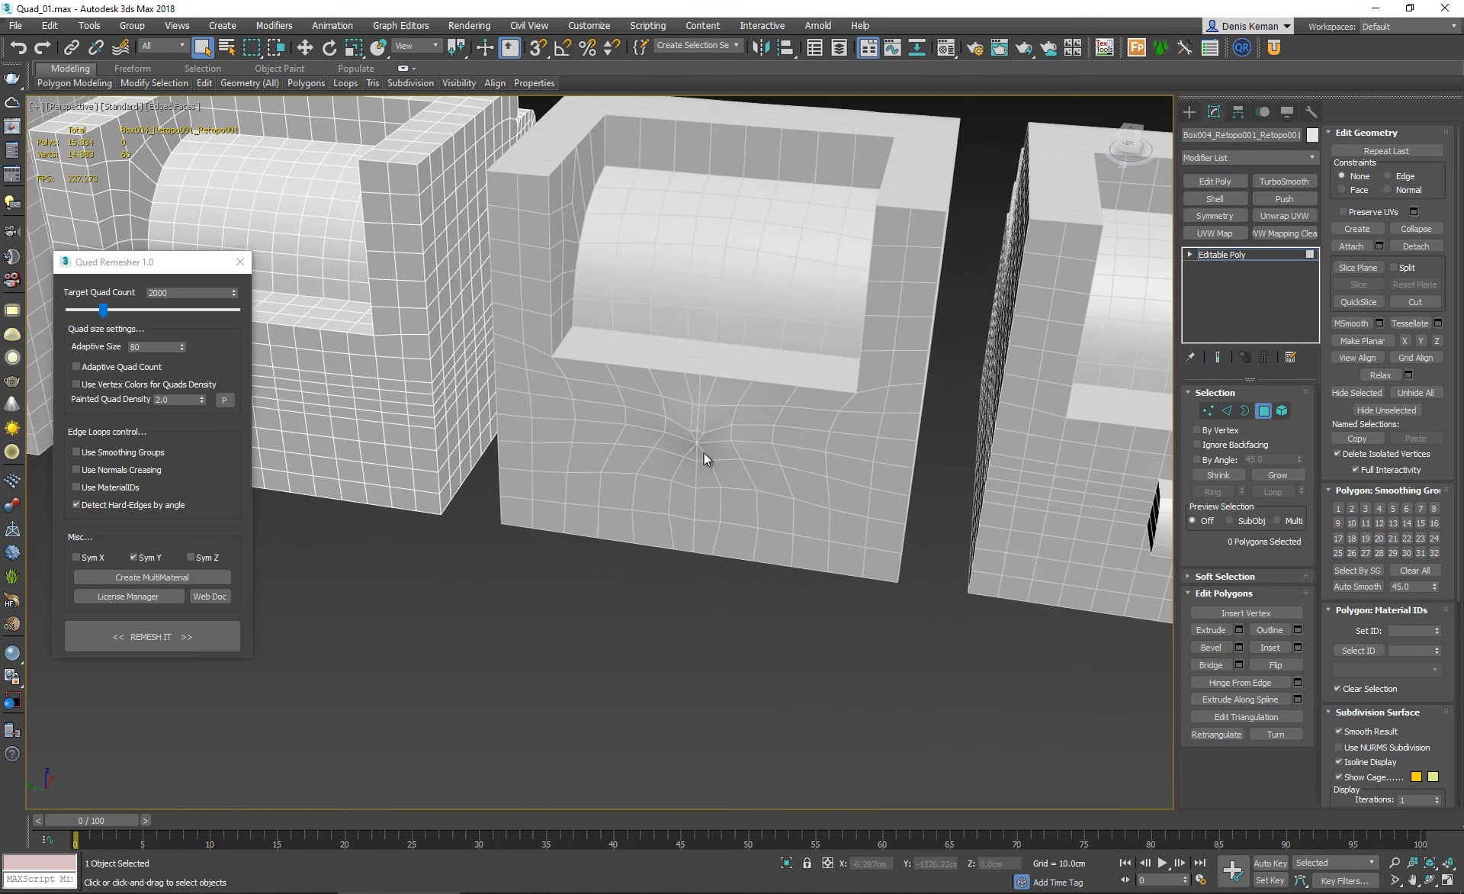
{"action": "key", "text": "4"}
{"action": "middle_click_drag", "start_coordinate": [877, 524], "coordinate": [499, 463]}
{"action": "left_click", "coordinate": [761, 458]}
{"action": "middle_click_drag", "start_coordinate": [760, 457], "coordinate": [766, 431], "text": "alt"}
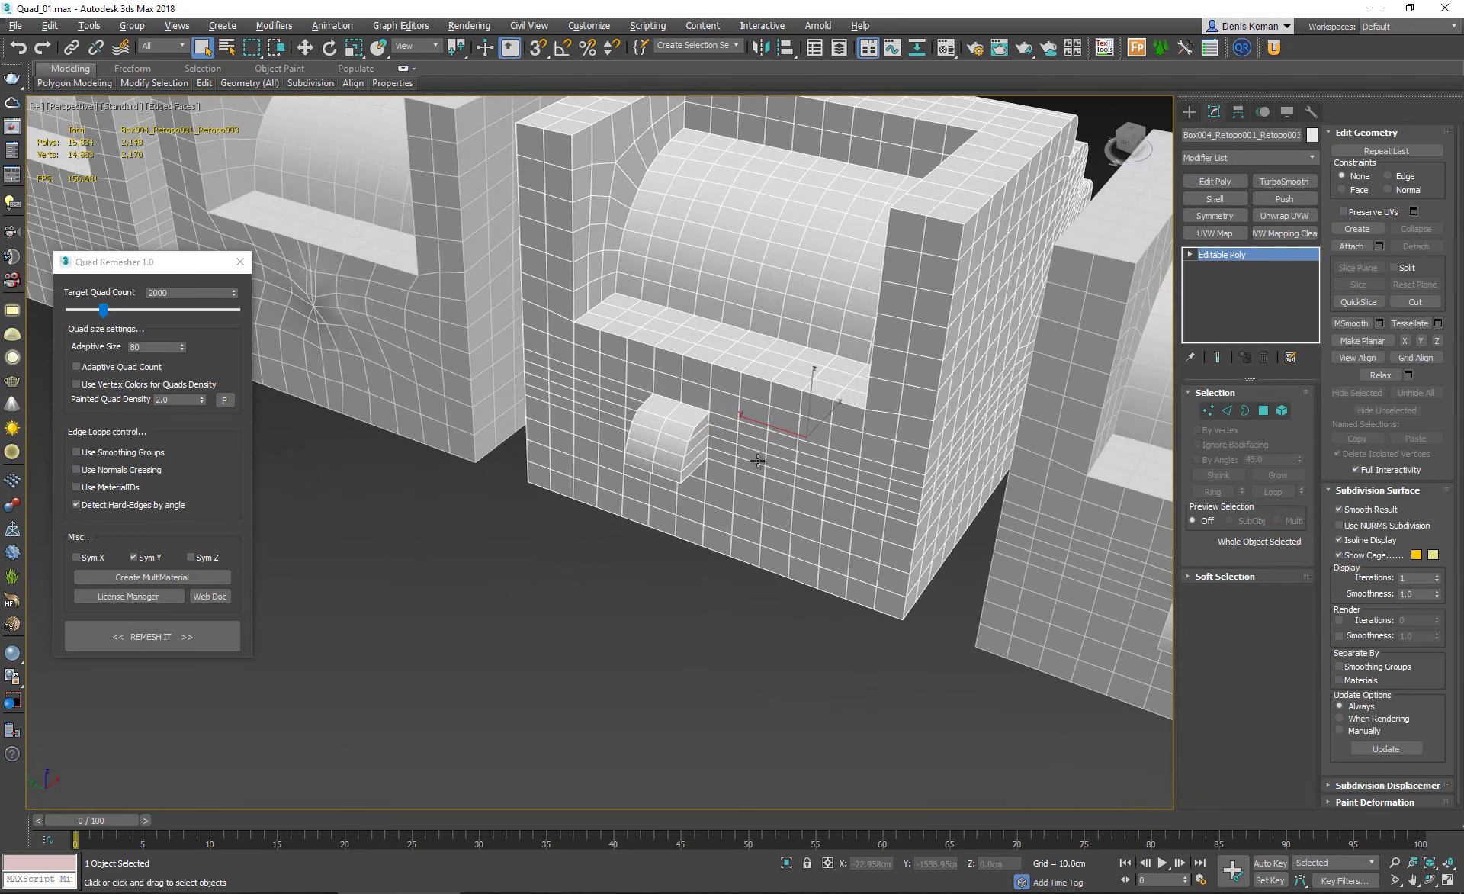
{"action": "scroll", "coordinate": [755, 420], "scroll_direction": "up", "scroll_amount": 3}
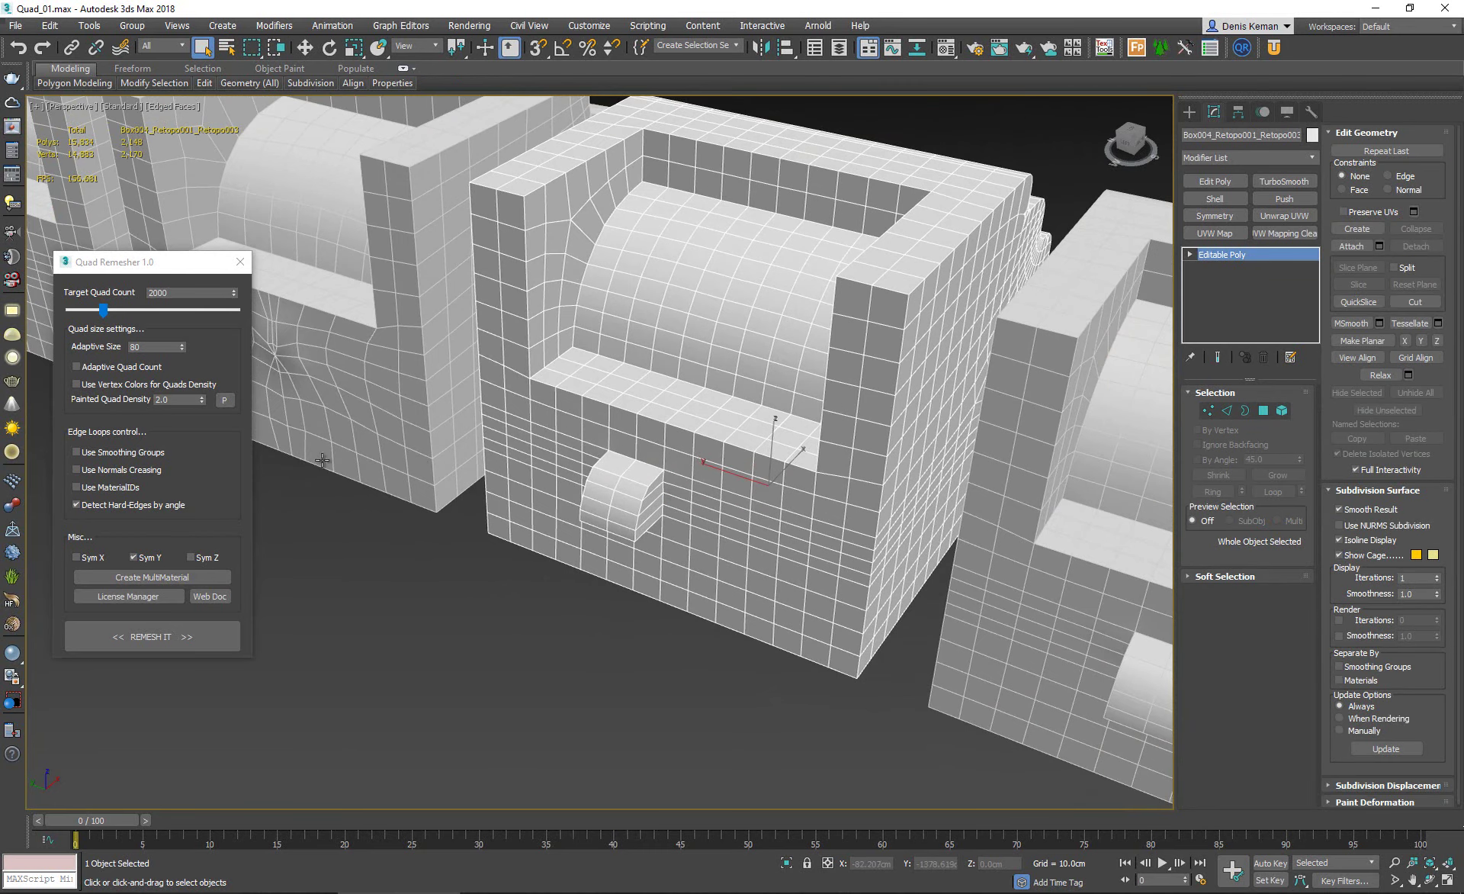
Turn on Use Smoothing Groups and turn off Detect Hard-Edges by angle for the remesh.
{"action": "left_click", "coordinate": [107, 454]}
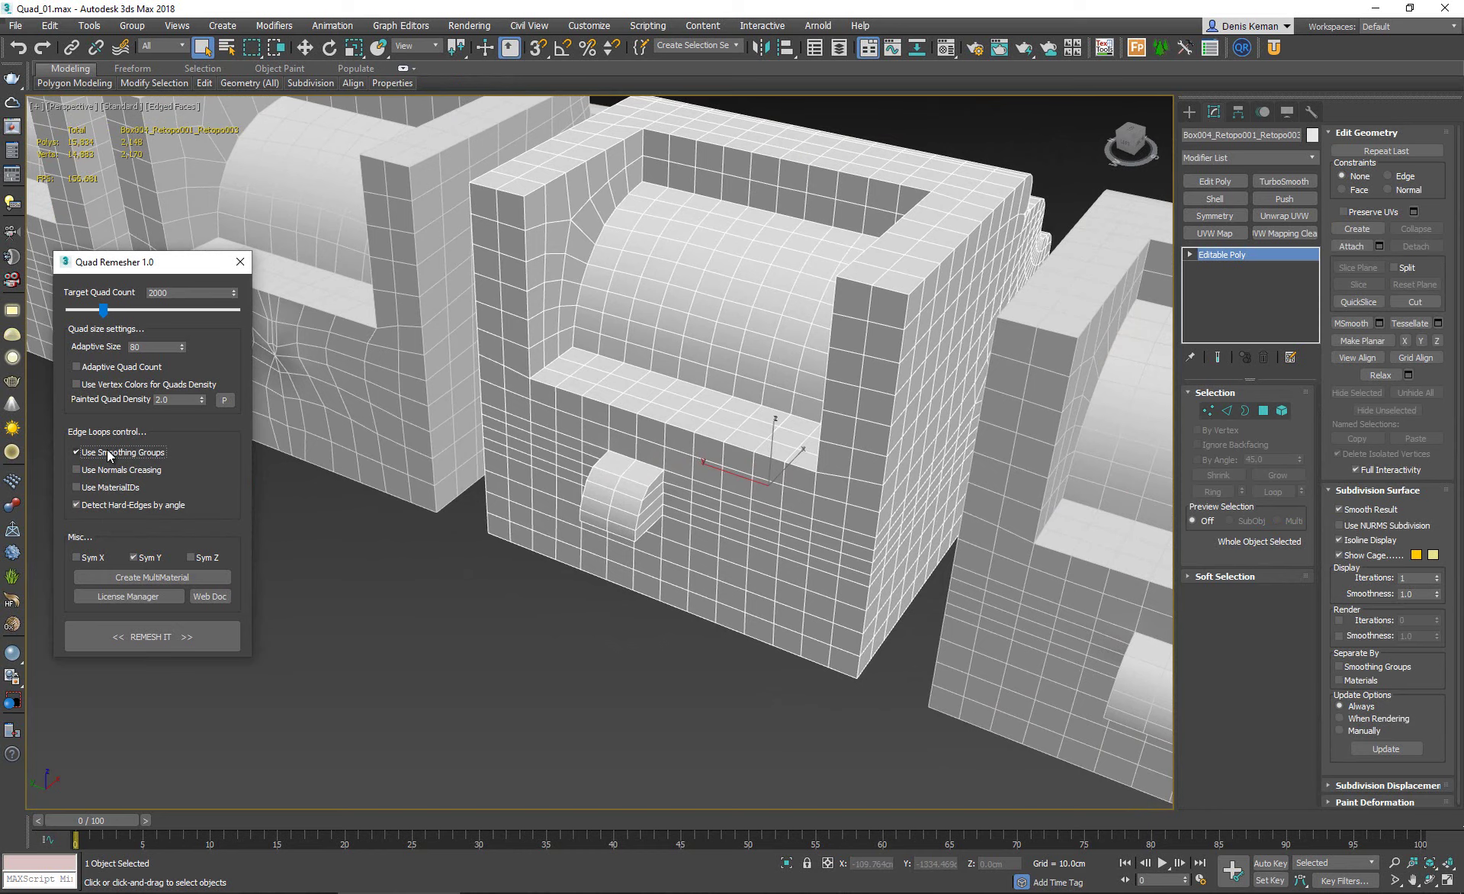
{"action": "left_click", "coordinate": [123, 505]}
Select the ten curved front polygons of the block's protrusion and put them in smoothing group 2 with an Auto Smooth angle of 180.
{"action": "scroll", "coordinate": [686, 513], "scroll_direction": "up", "scroll_amount": 5}
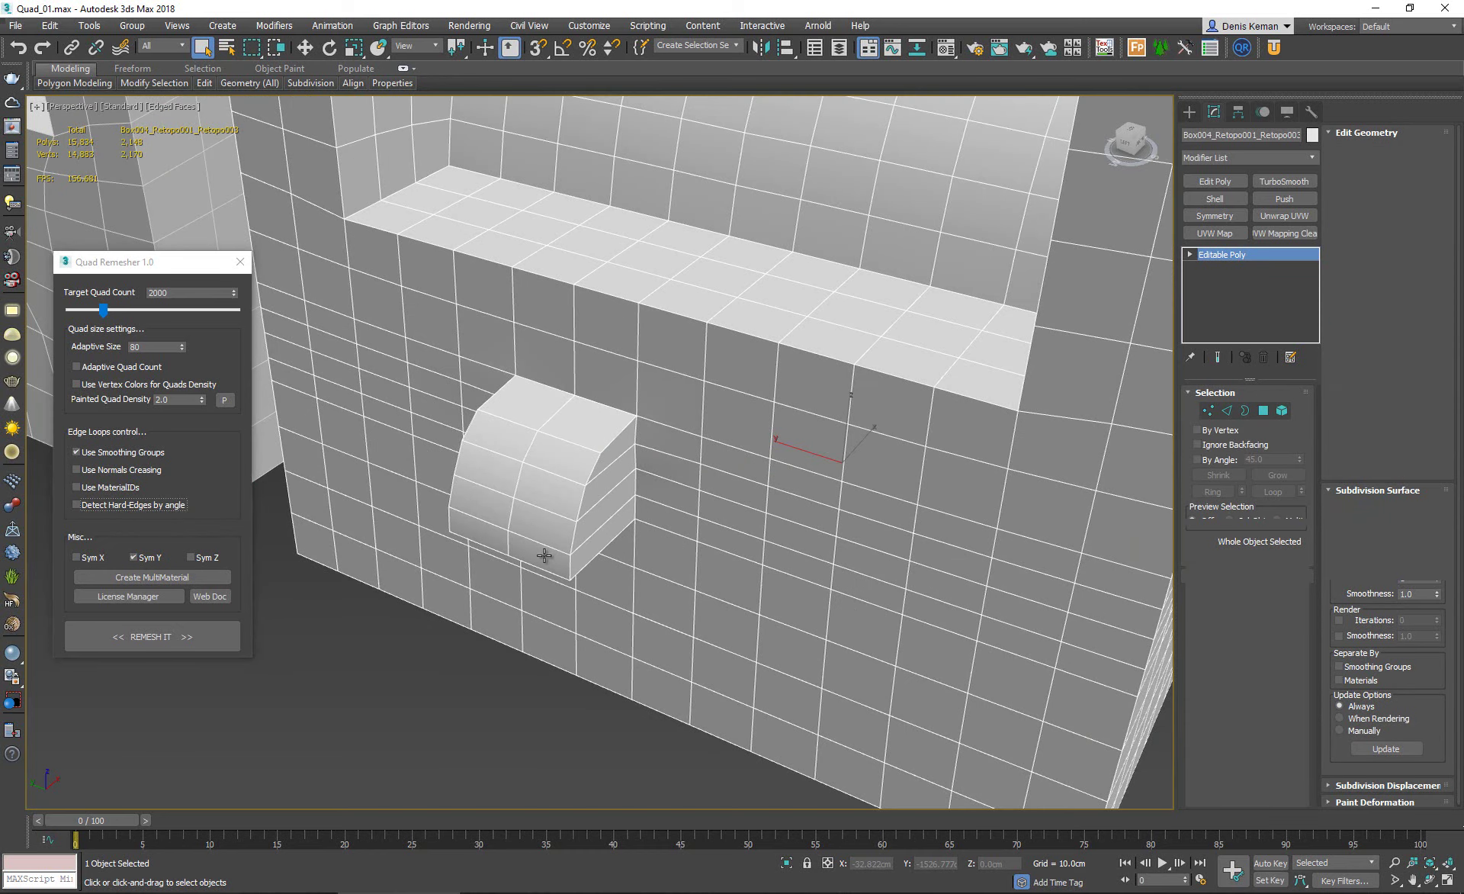
{"action": "key", "text": "4"}
{"action": "middle_click_drag", "start_coordinate": [534, 543], "coordinate": [598, 445], "text": "alt"}
{"action": "left_click", "coordinate": [597, 435], "text": "ctrl"}
{"action": "left_click", "coordinate": [557, 416], "text": "ctrl"}
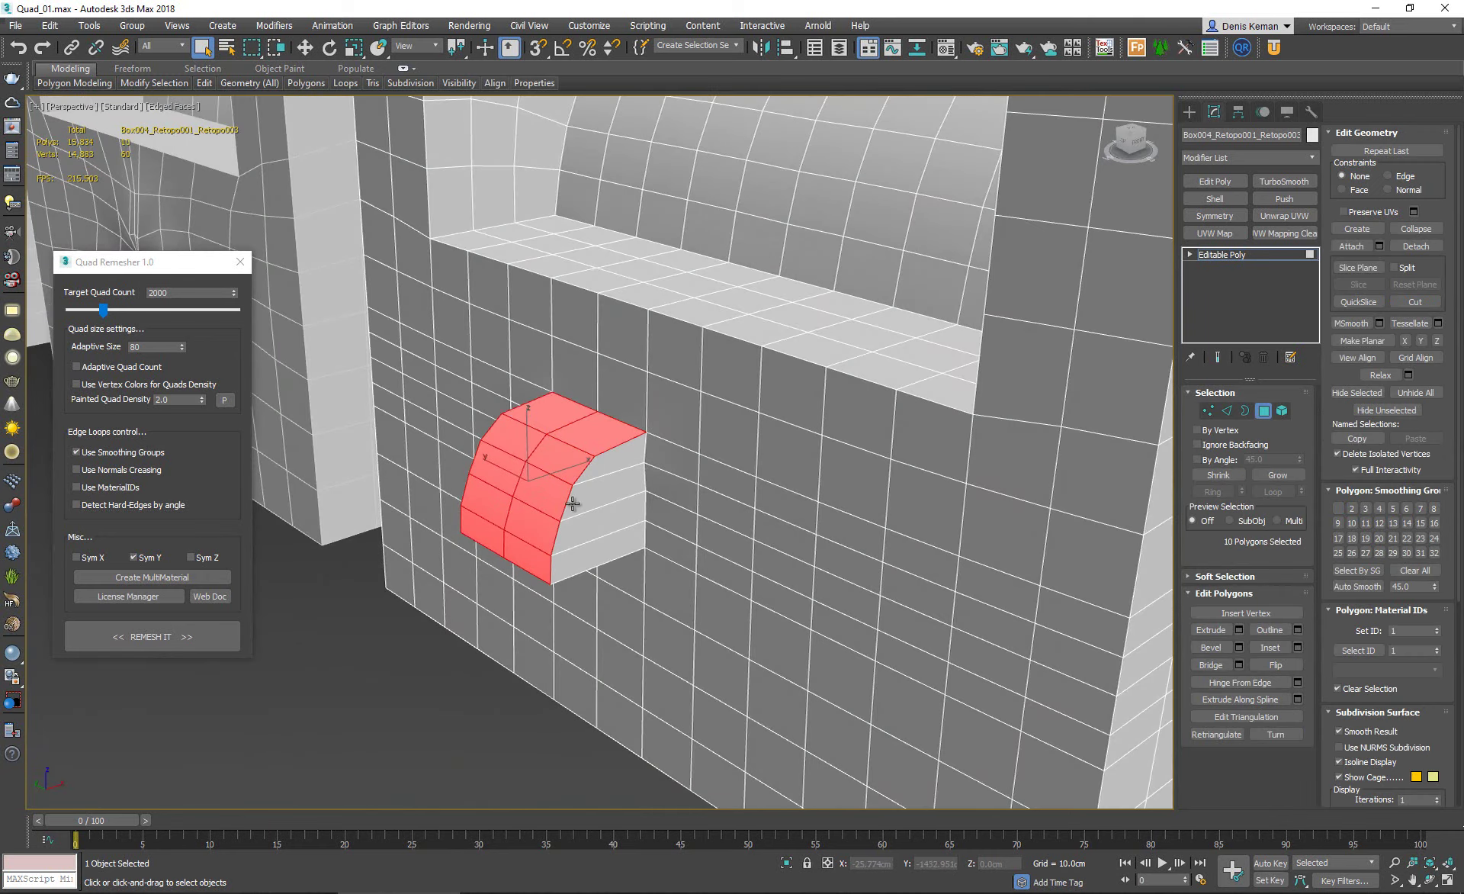
{"action": "middle_click_drag", "start_coordinate": [572, 503], "coordinate": [501, 469], "text": "alt"}
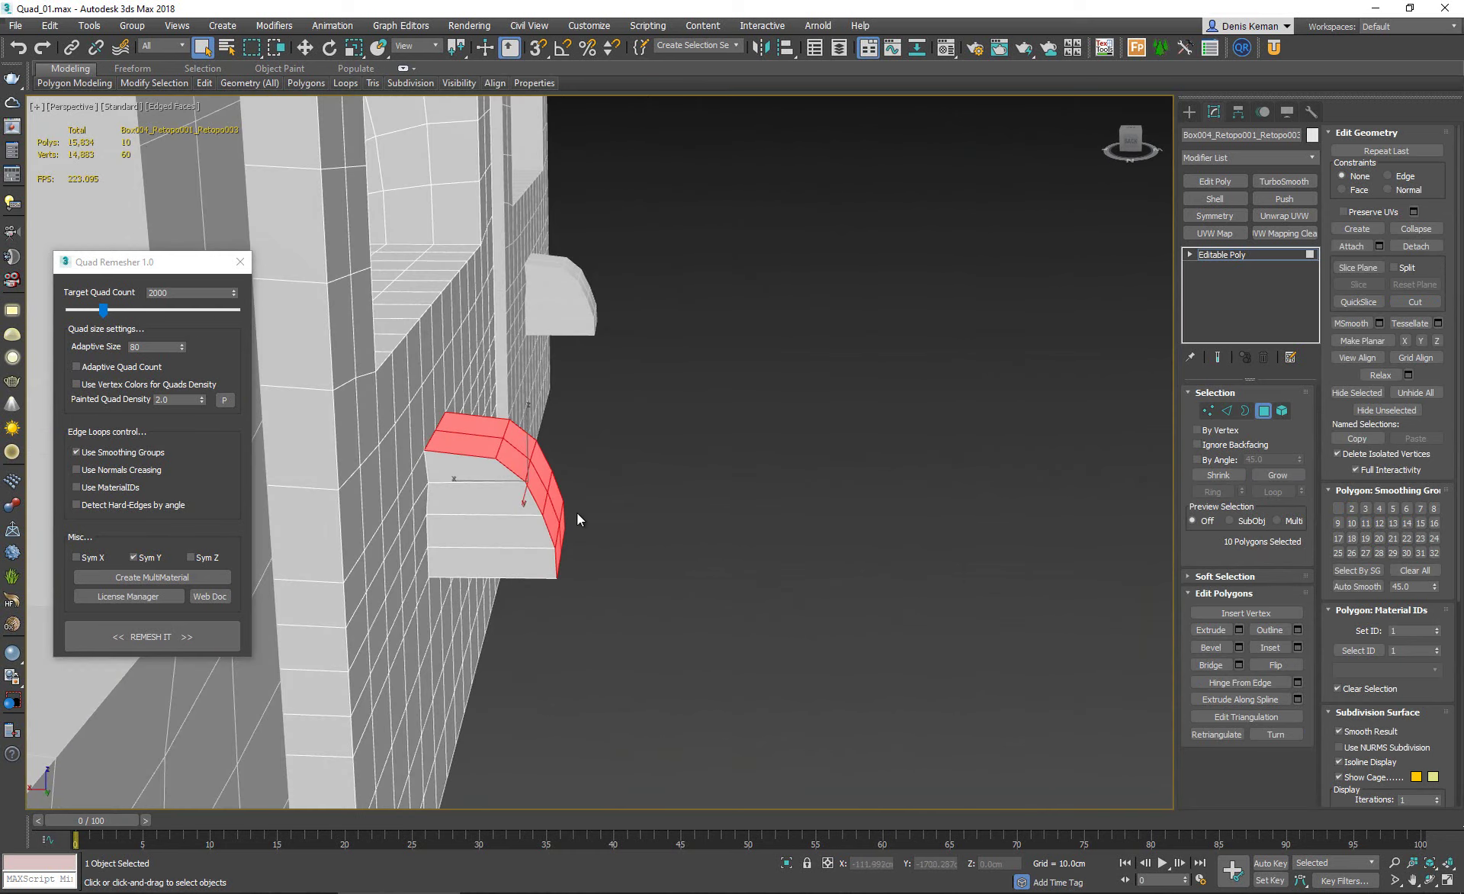
{"action": "middle_click_drag", "start_coordinate": [601, 538], "coordinate": [828, 543], "text": "alt"}
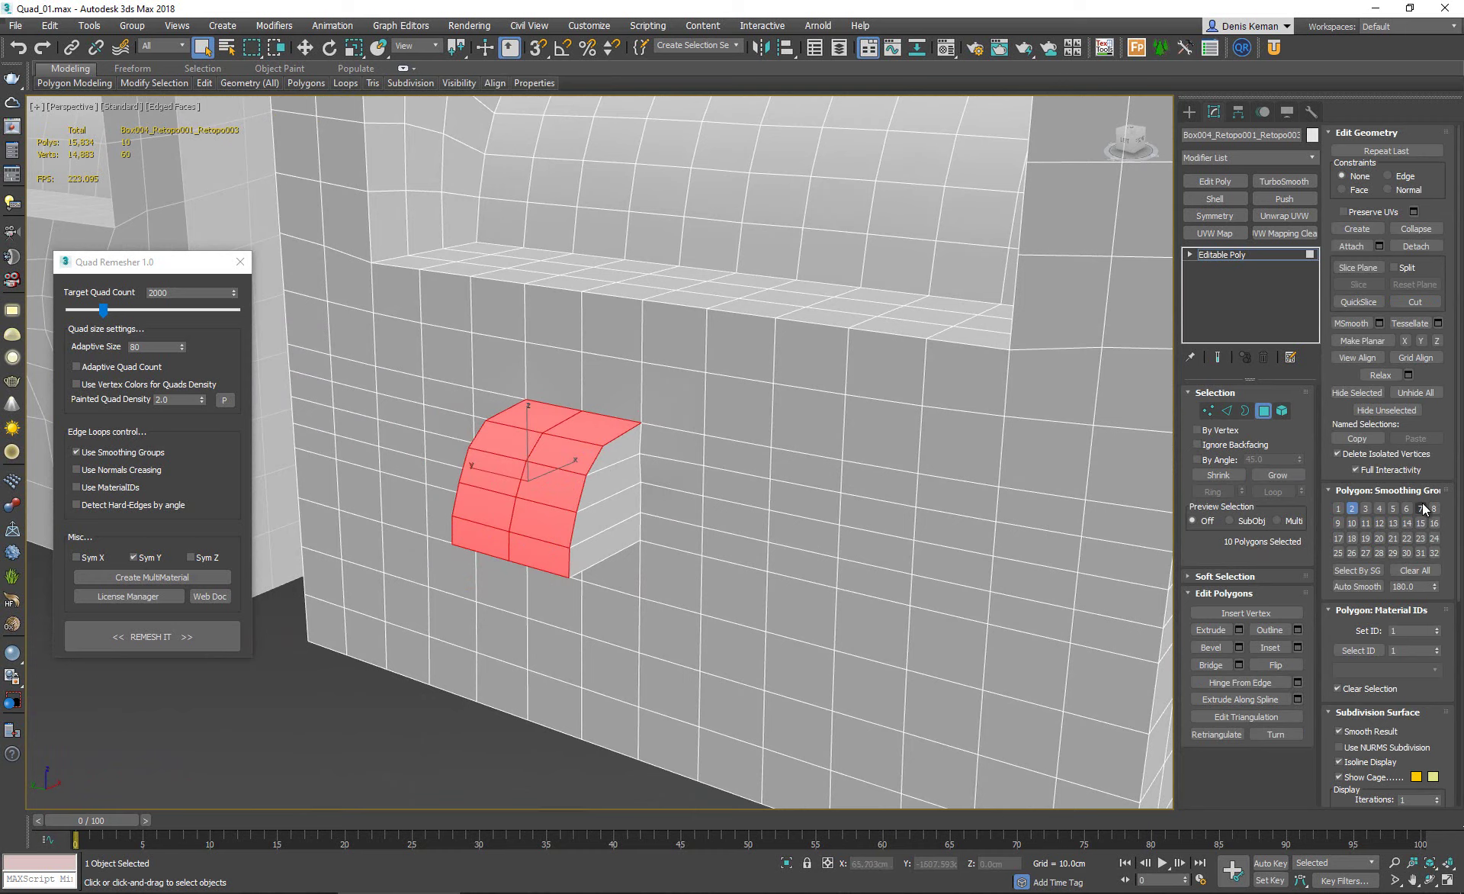
Select the protrusion's eight side polygons, put its two underside polygons in smoothing group 4, and leave polygon editing.
{"action": "left_click_drag", "start_coordinate": [625, 550], "coordinate": [627, 455]}
{"action": "middle_click_drag", "start_coordinate": [627, 456], "coordinate": [562, 490], "text": "alt"}
{"action": "left_click_drag", "start_coordinate": [562, 491], "coordinate": [562, 602], "text": "ctrl"}
{"action": "middle_click_drag", "start_coordinate": [562, 603], "coordinate": [507, 508], "text": "alt"}
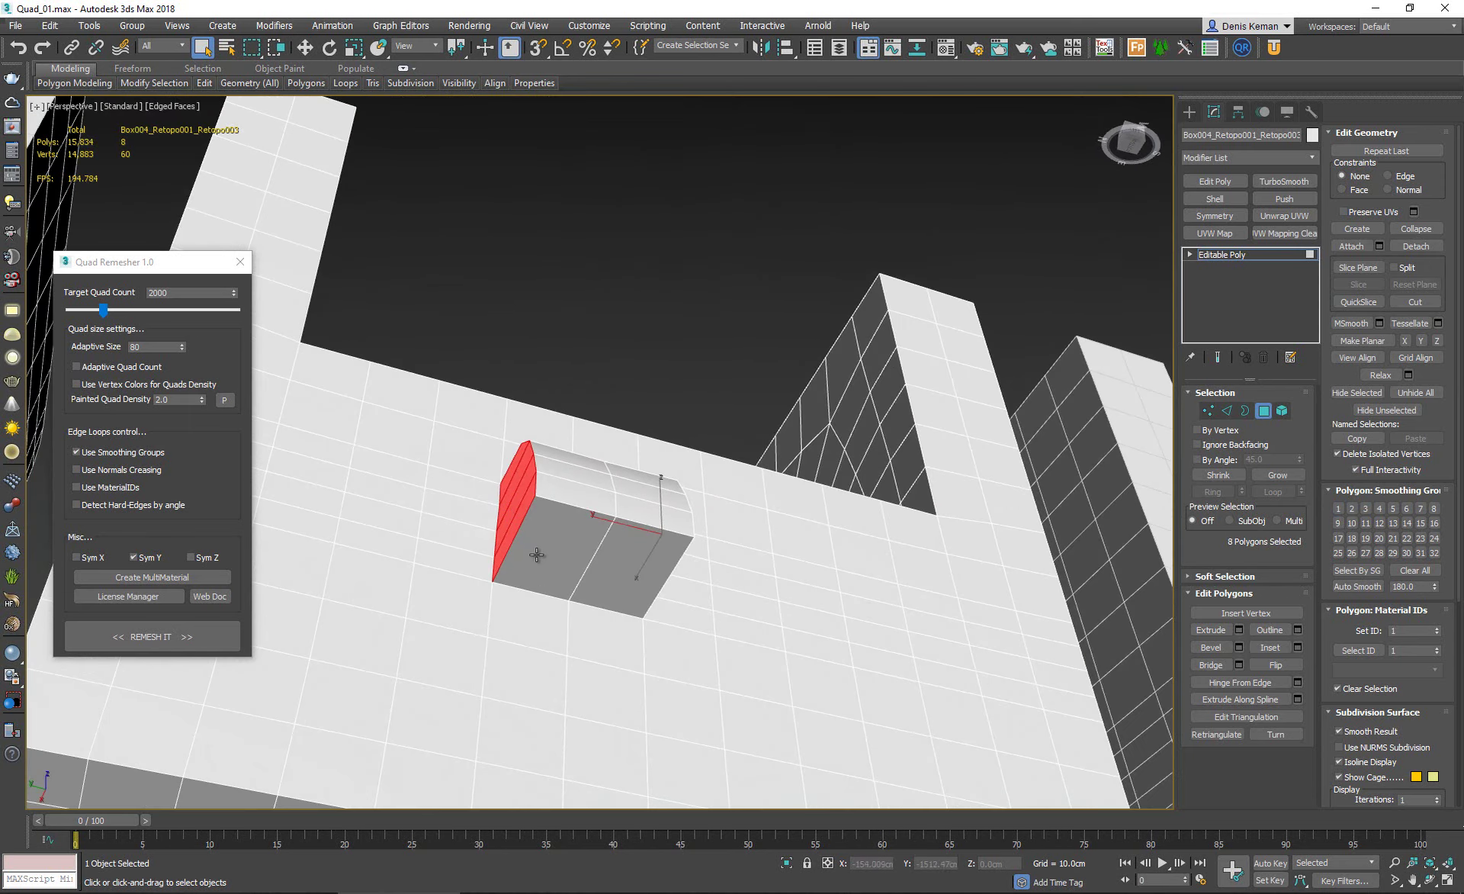
{"action": "left_click_drag", "start_coordinate": [559, 577], "coordinate": [630, 559]}
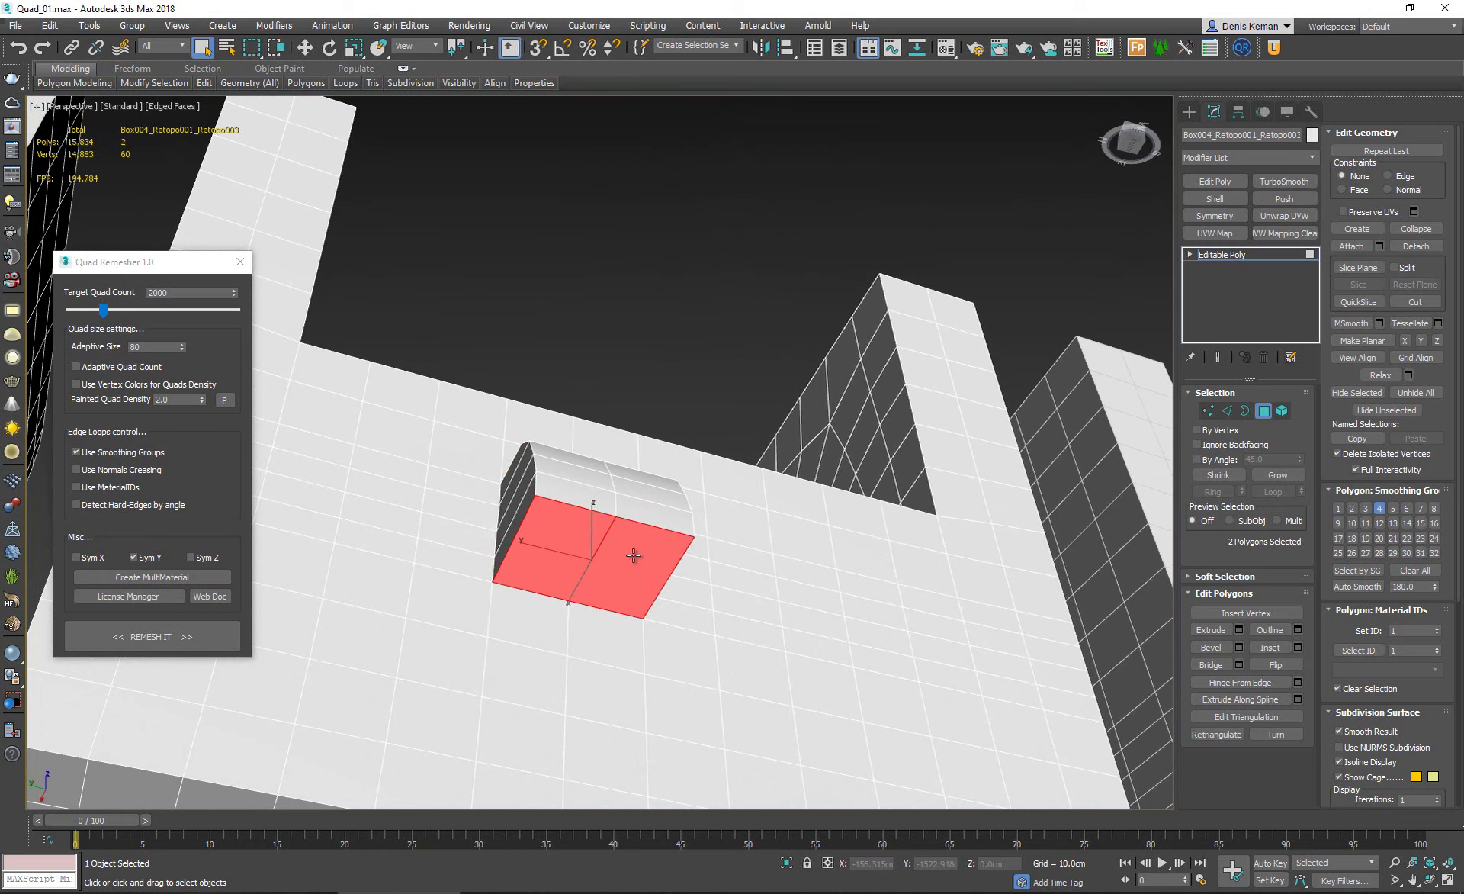
{"action": "middle_click_drag", "start_coordinate": [629, 559], "coordinate": [606, 586], "text": "alt"}
{"action": "left_click", "coordinate": [1264, 410]}
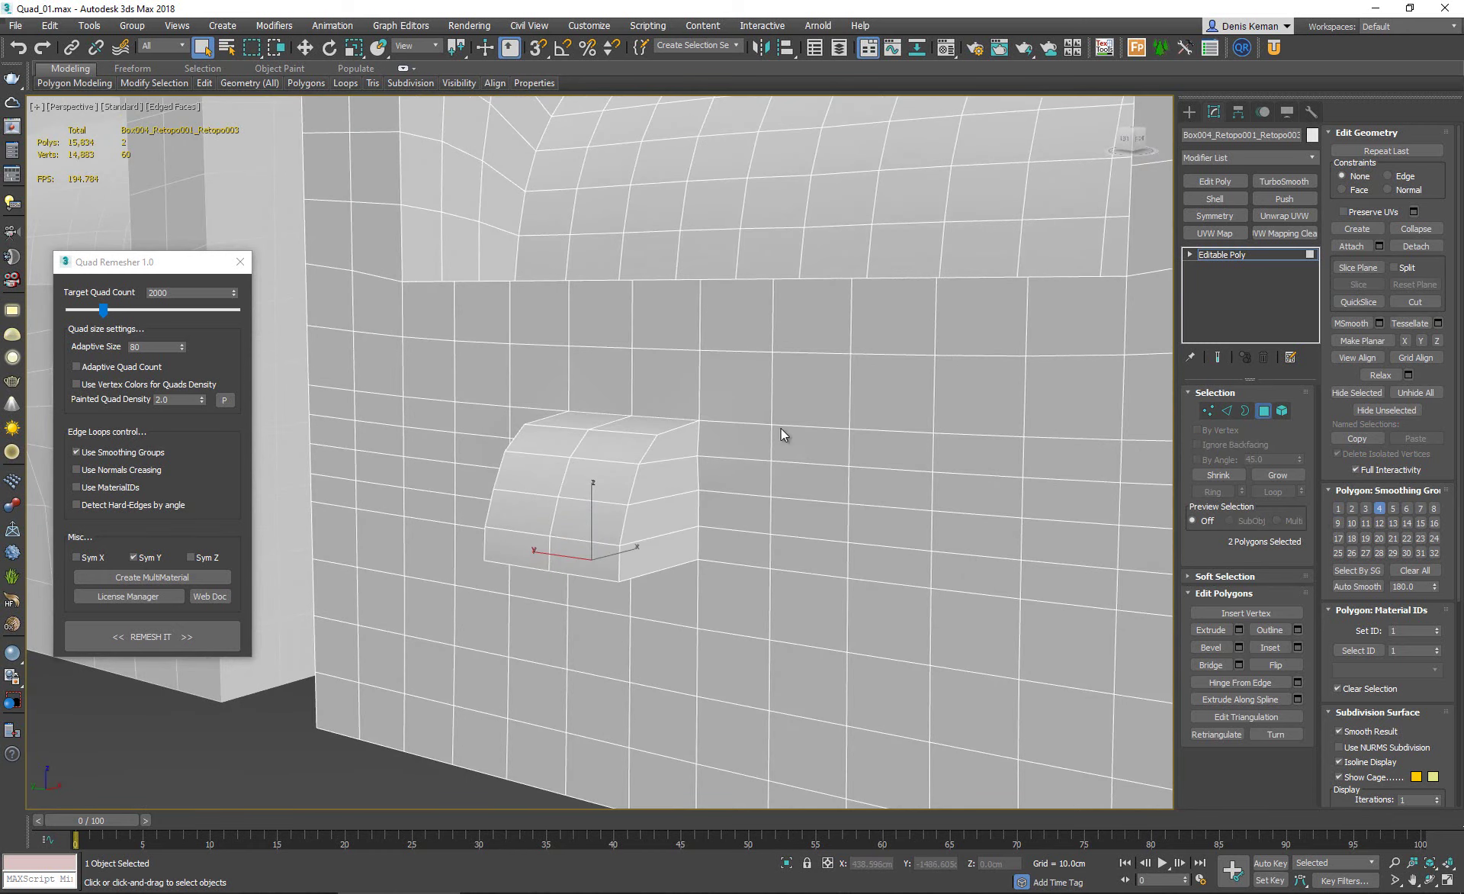
Turn off Sym Y and mirror the block along the Y axis with a Symmetry modifier.
{"action": "mouse_move", "coordinate": [712, 427]}
{"action": "middle_mouse_down", "text": "alt"}
{"action": "mouse_move", "coordinate": [578, 556]}
{"action": "mouse_move", "coordinate": [606, 456]}
{"action": "mouse_move", "coordinate": [650, 435]}
{"action": "mouse_move", "coordinate": [523, 467]}
{"action": "mouse_move", "coordinate": [425, 461]}
{"action": "mouse_move", "coordinate": [460, 463]}
{"action": "middle_mouse_up", "text": "alt"}
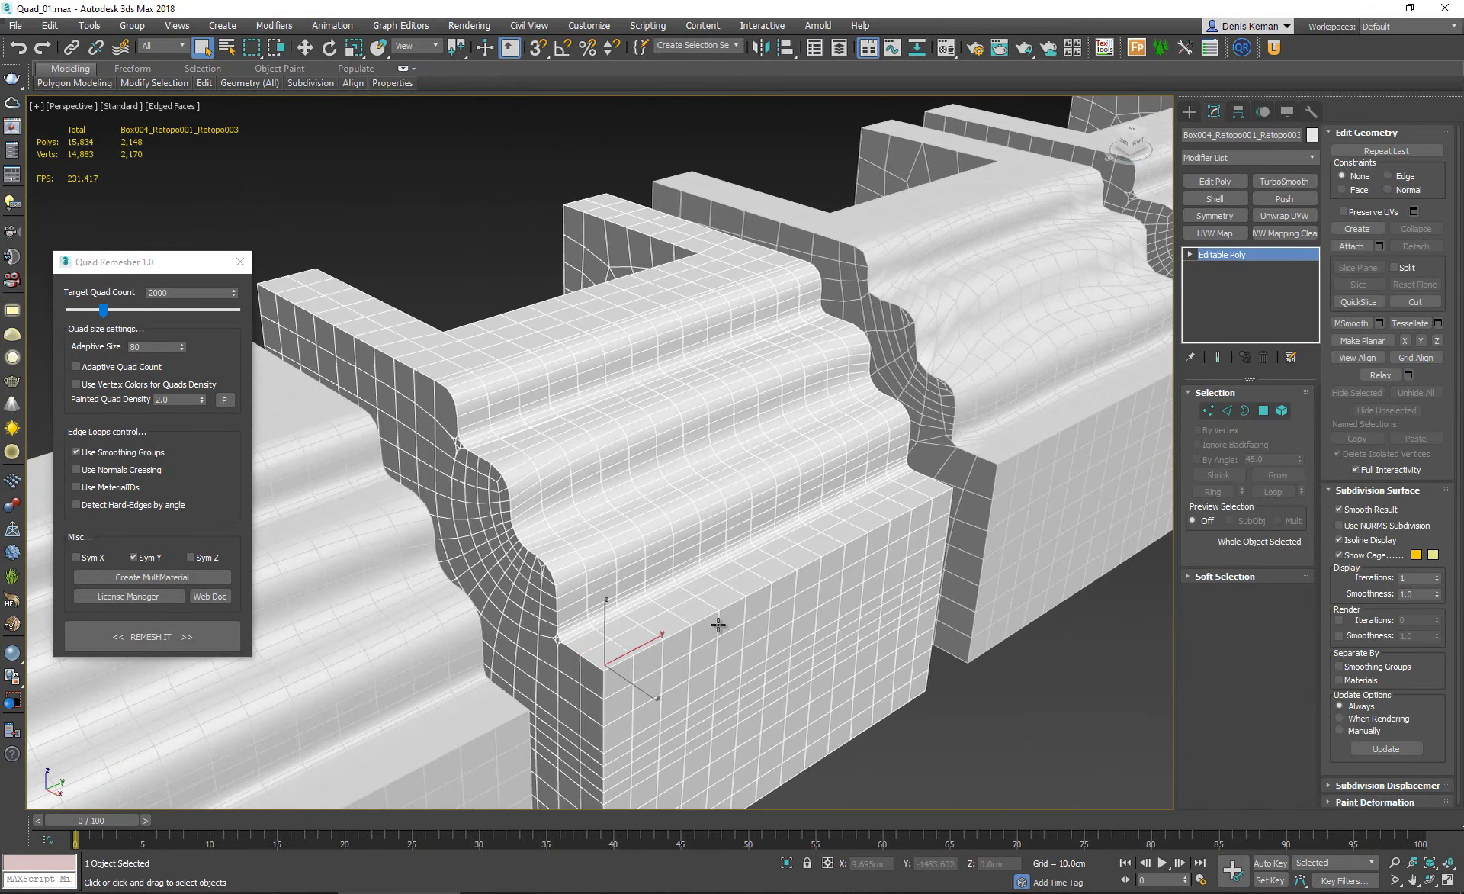
{"action": "mouse_move", "coordinate": [336, 404]}
{"action": "middle_mouse_down", "text": "alt"}
{"action": "mouse_move", "coordinate": [536, 421]}
{"action": "mouse_move", "coordinate": [467, 465]}
{"action": "middle_mouse_up", "text": "alt"}
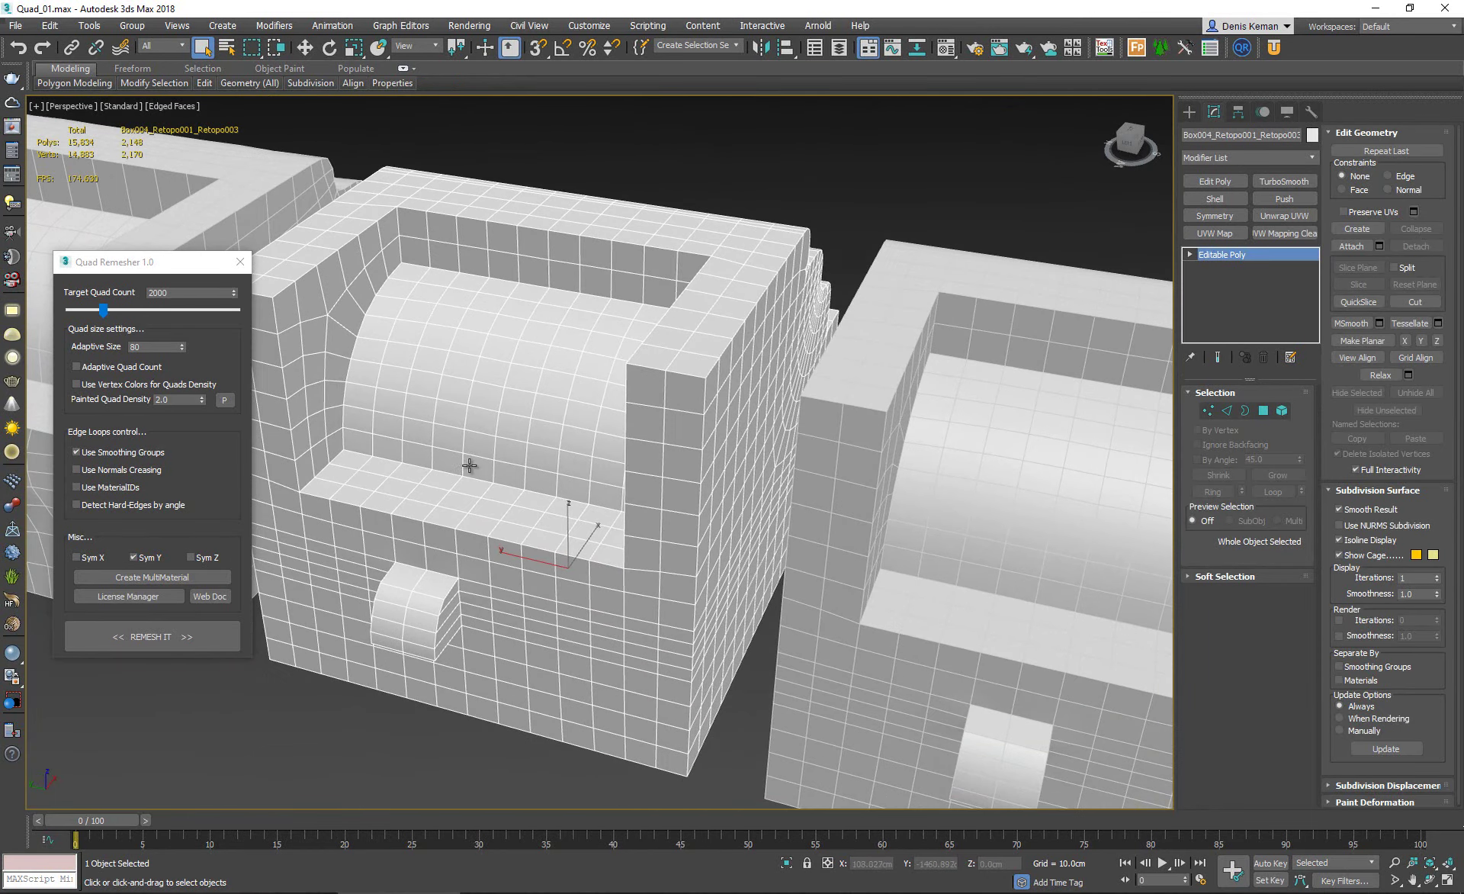
{"action": "left_click", "coordinate": [207, 645]}
{"action": "middle_click_drag", "start_coordinate": [435, 676], "coordinate": [557, 568], "text": "alt"}
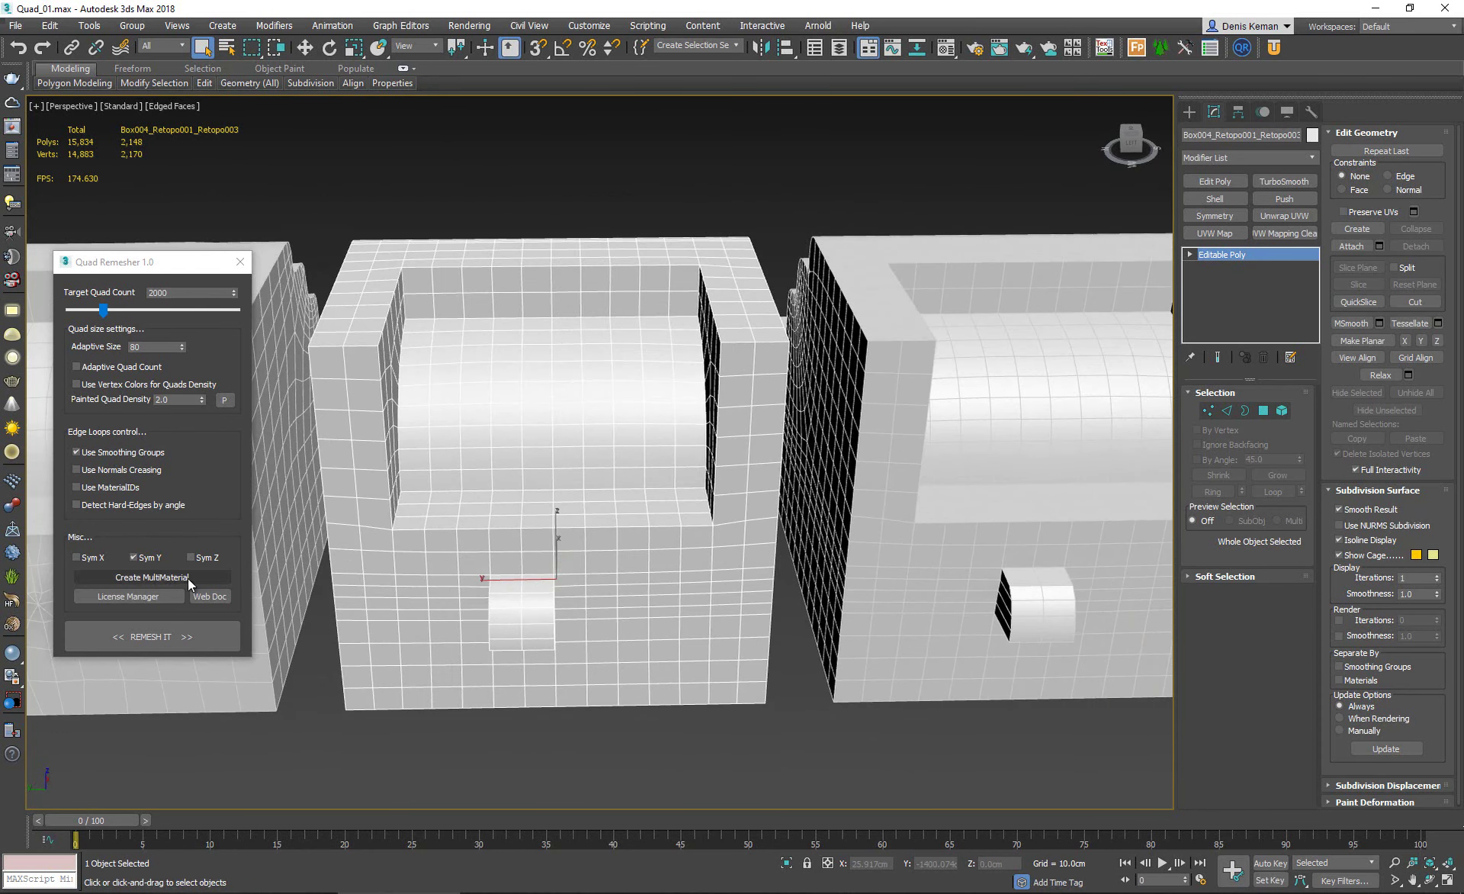
{"action": "left_click", "coordinate": [149, 564]}
{"action": "middle_click_drag", "start_coordinate": [542, 583], "coordinate": [566, 583]}
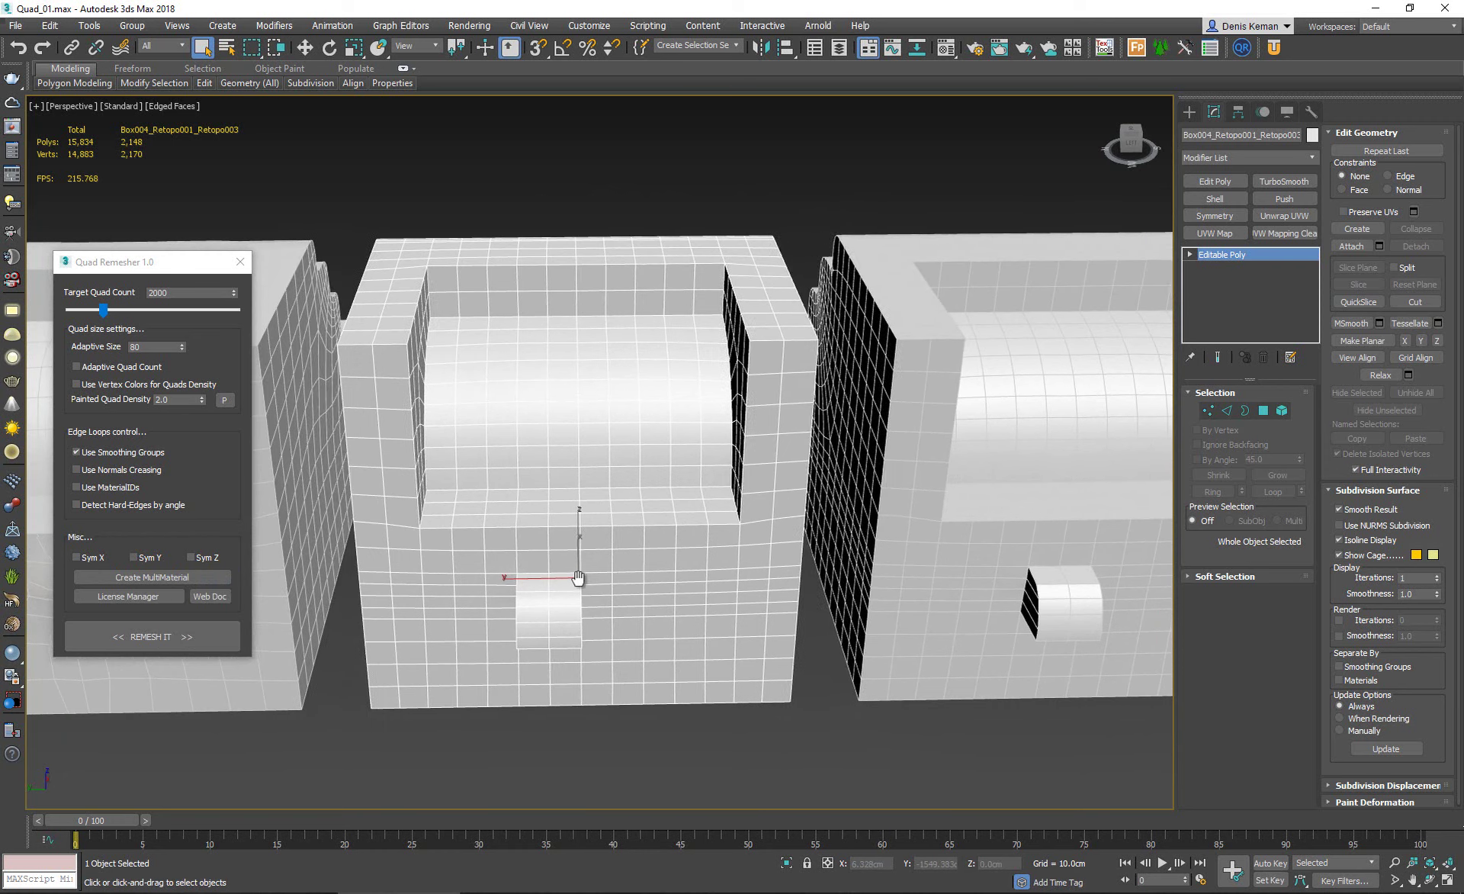
{"action": "left_click", "coordinate": [1226, 222]}
{"action": "left_click", "coordinate": [1245, 422]}
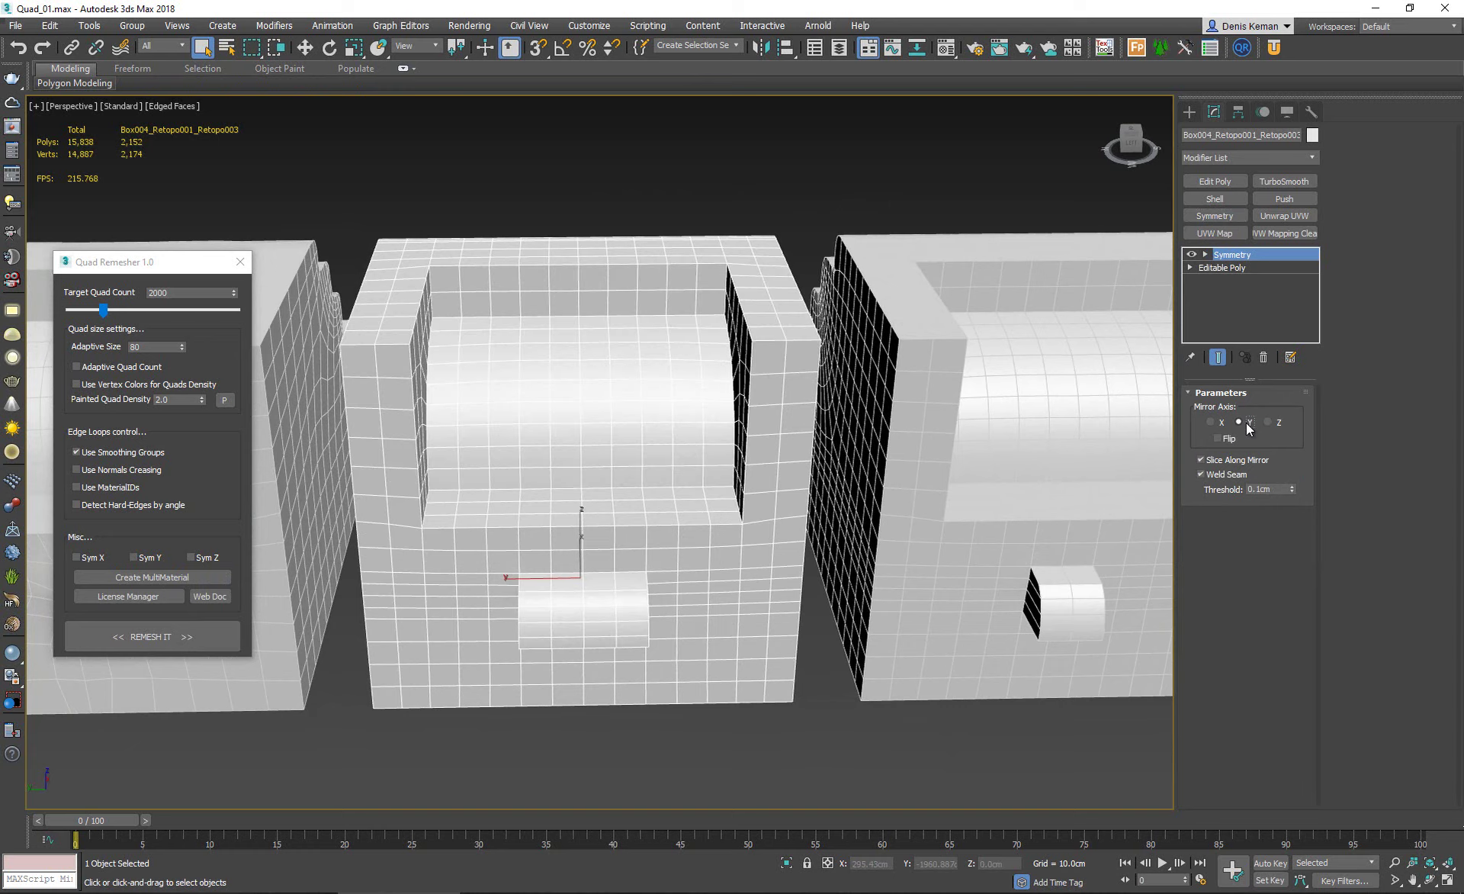
{"action": "mouse_move", "coordinate": [725, 434]}
{"action": "middle_mouse_down", "text": "alt"}
{"action": "mouse_move", "coordinate": [706, 369]}
{"action": "mouse_move", "coordinate": [715, 447]}
{"action": "middle_mouse_up", "text": "alt"}
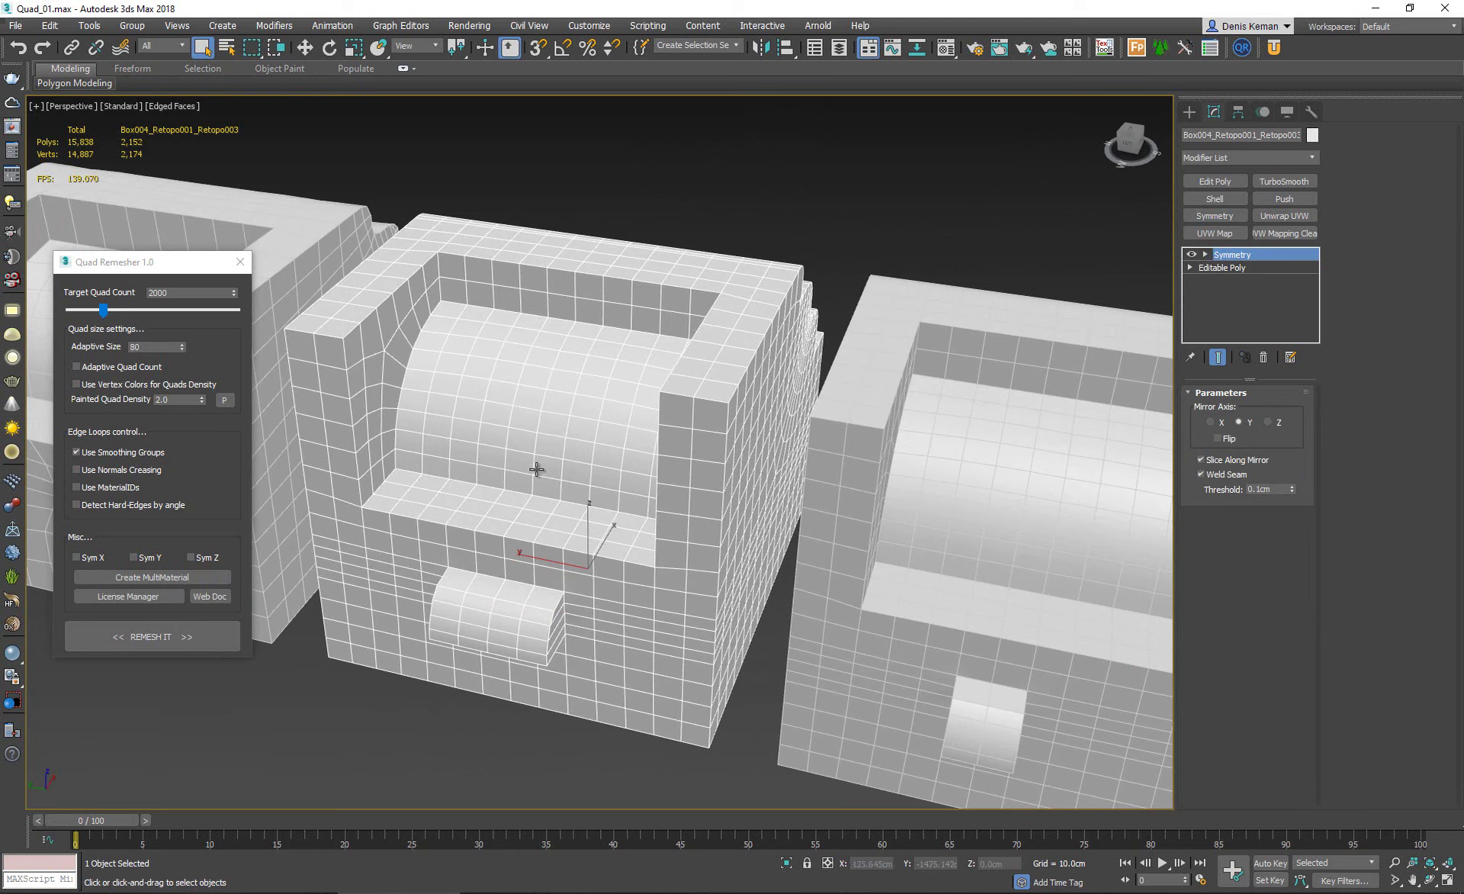
Turn on Sym Y, remesh the mirrored block using its smoothing groups, and clear the selection.
{"action": "left_click", "coordinate": [146, 560]}
{"action": "middle_click_drag", "start_coordinate": [590, 626], "coordinate": [553, 593]}
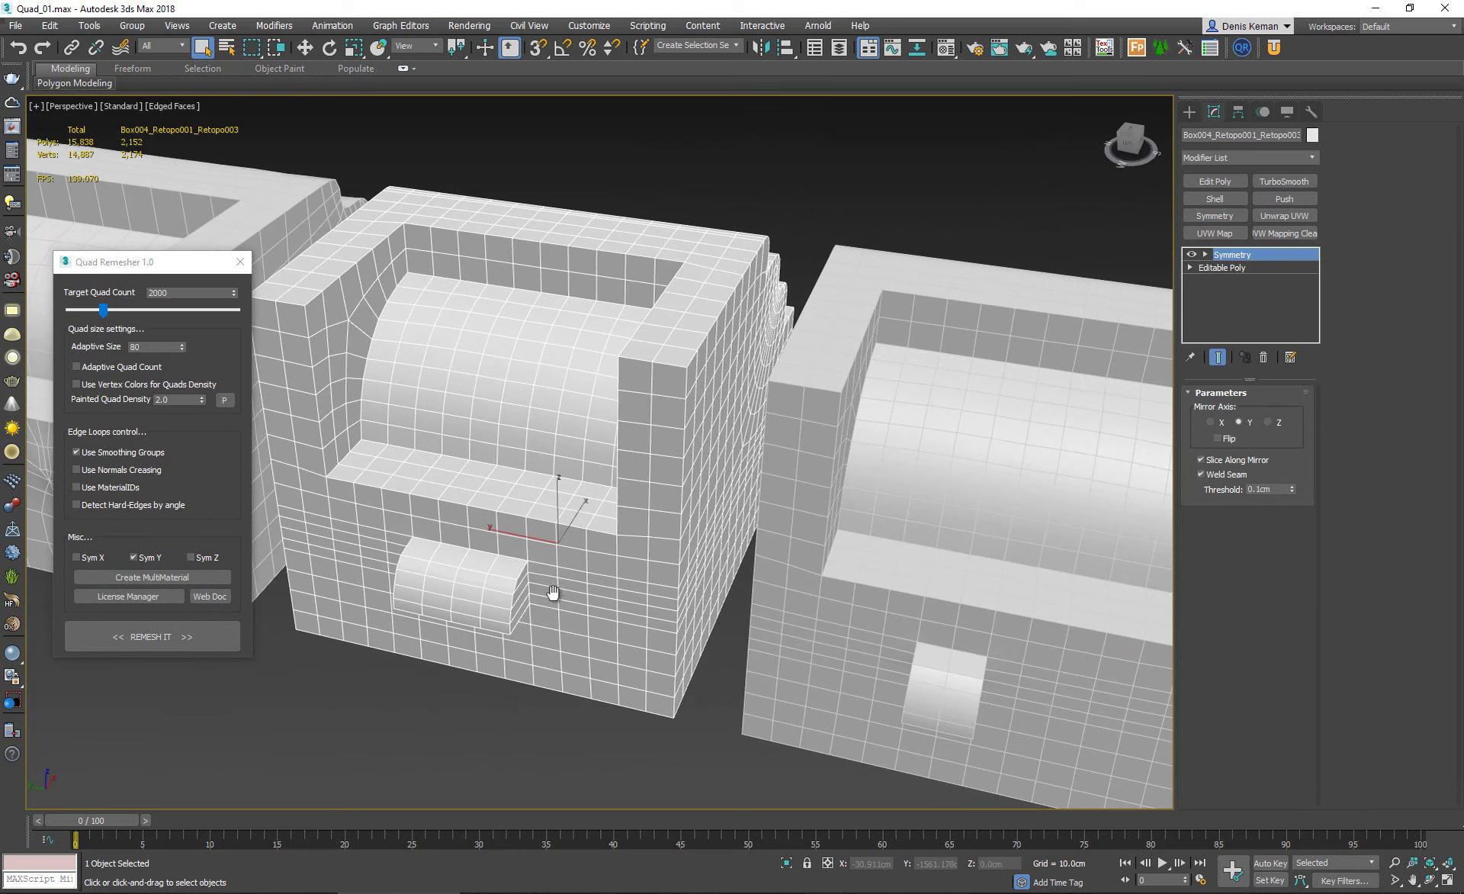
{"action": "scroll", "coordinate": [553, 593], "scroll_direction": "down", "scroll_amount": 3}
{"action": "left_click", "coordinate": [180, 633]}
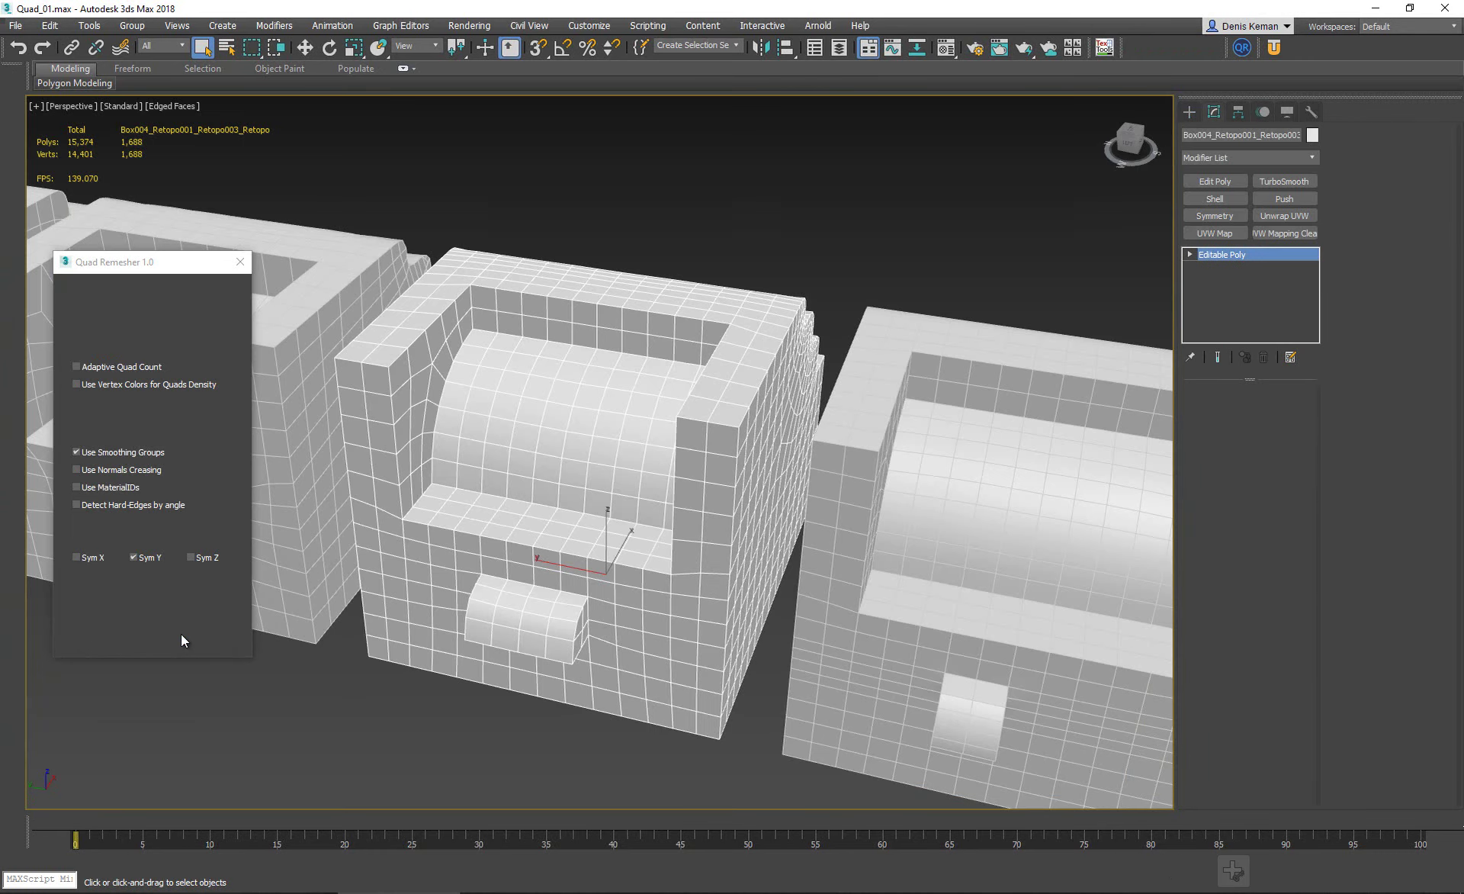
{"action": "left_click", "coordinate": [444, 747]}
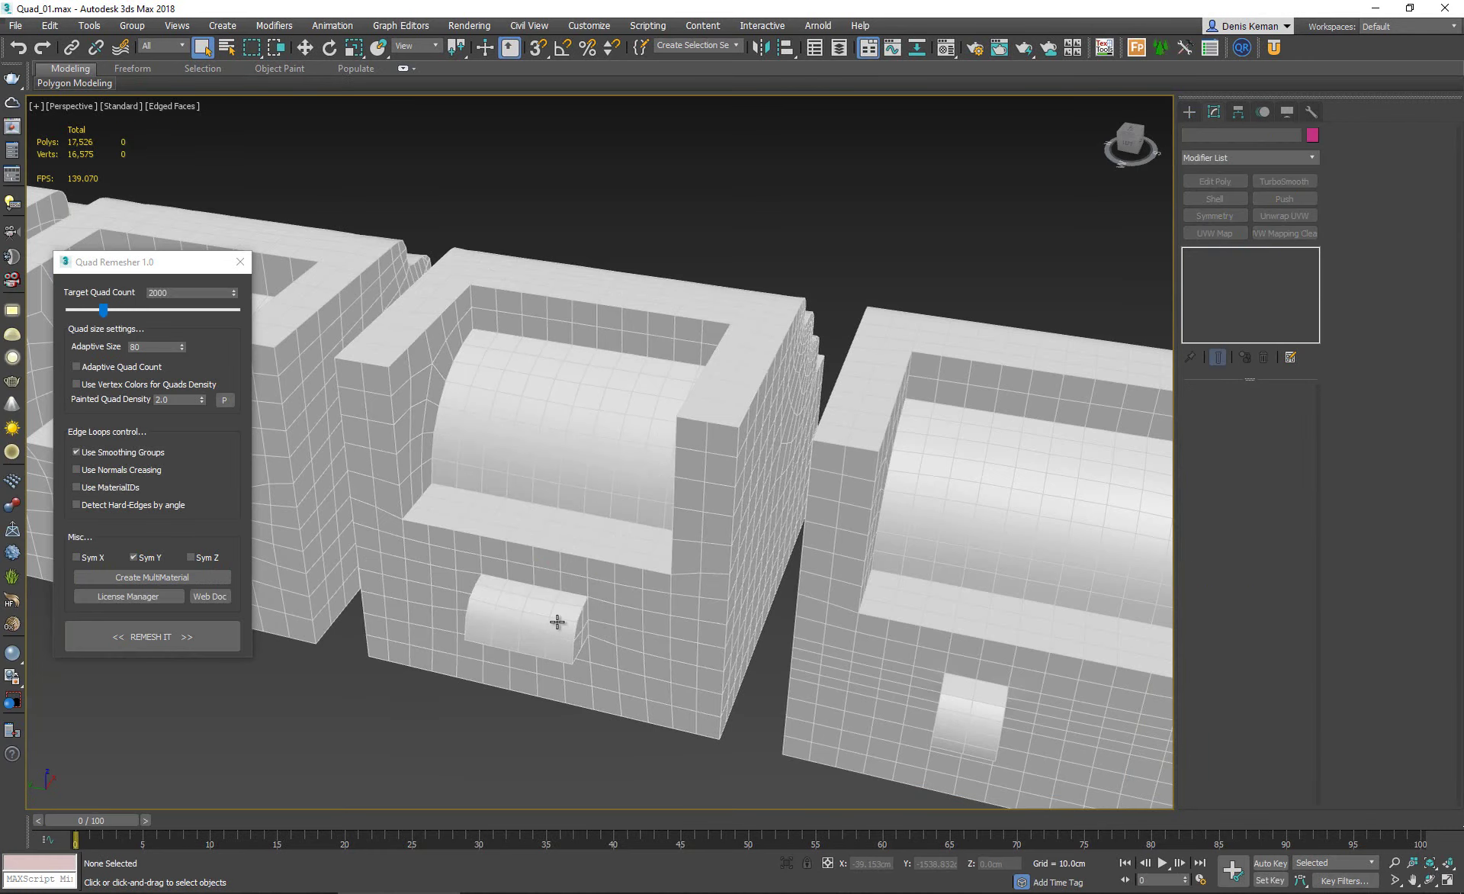
Examine the remeshed block's front and rippled side with the edge display on and off.
{"action": "key", "text": "F4"}
{"action": "scroll", "coordinate": [557, 623], "scroll_direction": "down", "scroll_amount": 5}
{"action": "scroll", "coordinate": [572, 636], "scroll_direction": "up", "scroll_amount": 4}
{"action": "mouse_move", "coordinate": [572, 636]}
{"action": "middle_mouse_down", "text": "alt"}
{"action": "mouse_move", "coordinate": [401, 516]}
{"action": "mouse_move", "coordinate": [445, 468]}
{"action": "mouse_move", "coordinate": [416, 462]}
{"action": "mouse_move", "coordinate": [427, 427]}
{"action": "mouse_move", "coordinate": [477, 445]}
{"action": "mouse_move", "coordinate": [438, 478]}
{"action": "mouse_move", "coordinate": [502, 479]}
{"action": "mouse_move", "coordinate": [318, 484]}
{"action": "mouse_move", "coordinate": [616, 413]}
{"action": "middle_mouse_up", "text": "alt"}
{"action": "key", "text": "F4"}
{"action": "mouse_move", "coordinate": [699, 357]}
{"action": "middle_mouse_down", "text": "alt"}
{"action": "mouse_move", "coordinate": [725, 415]}
{"action": "mouse_move", "coordinate": [699, 461]}
{"action": "mouse_move", "coordinate": [730, 458]}
{"action": "mouse_move", "coordinate": [718, 455]}
{"action": "middle_mouse_up", "text": "alt"}
{"action": "key", "text": "F4"}
{"action": "key", "text": "F4"}
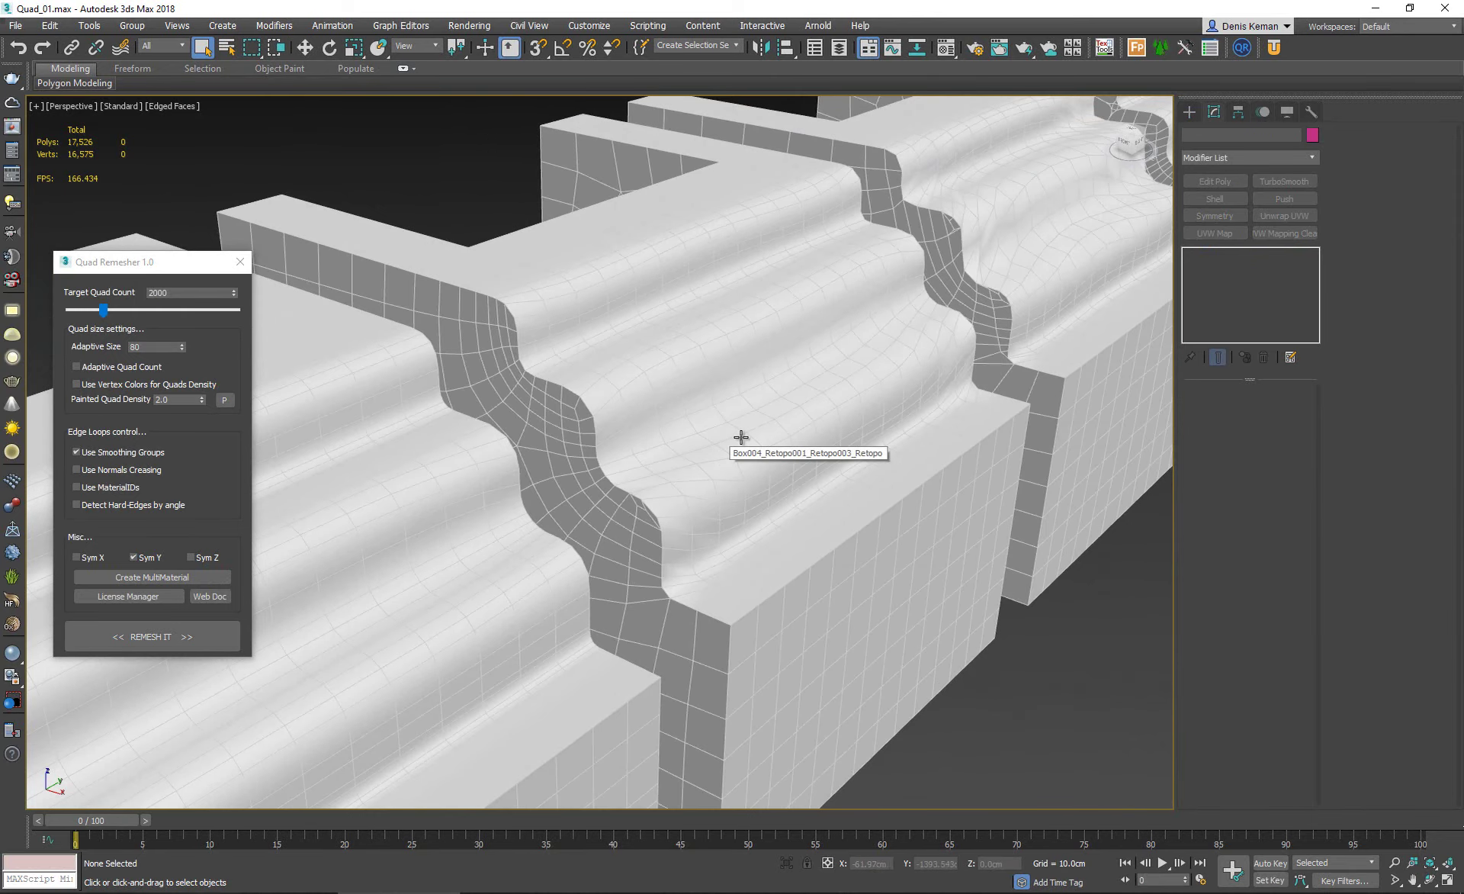
Select the remeshed block and examine the edge flow along its ridges from both ends.
{"action": "scroll", "coordinate": [741, 437], "scroll_direction": "up", "scroll_amount": 3}
{"action": "left_click", "coordinate": [637, 483]}
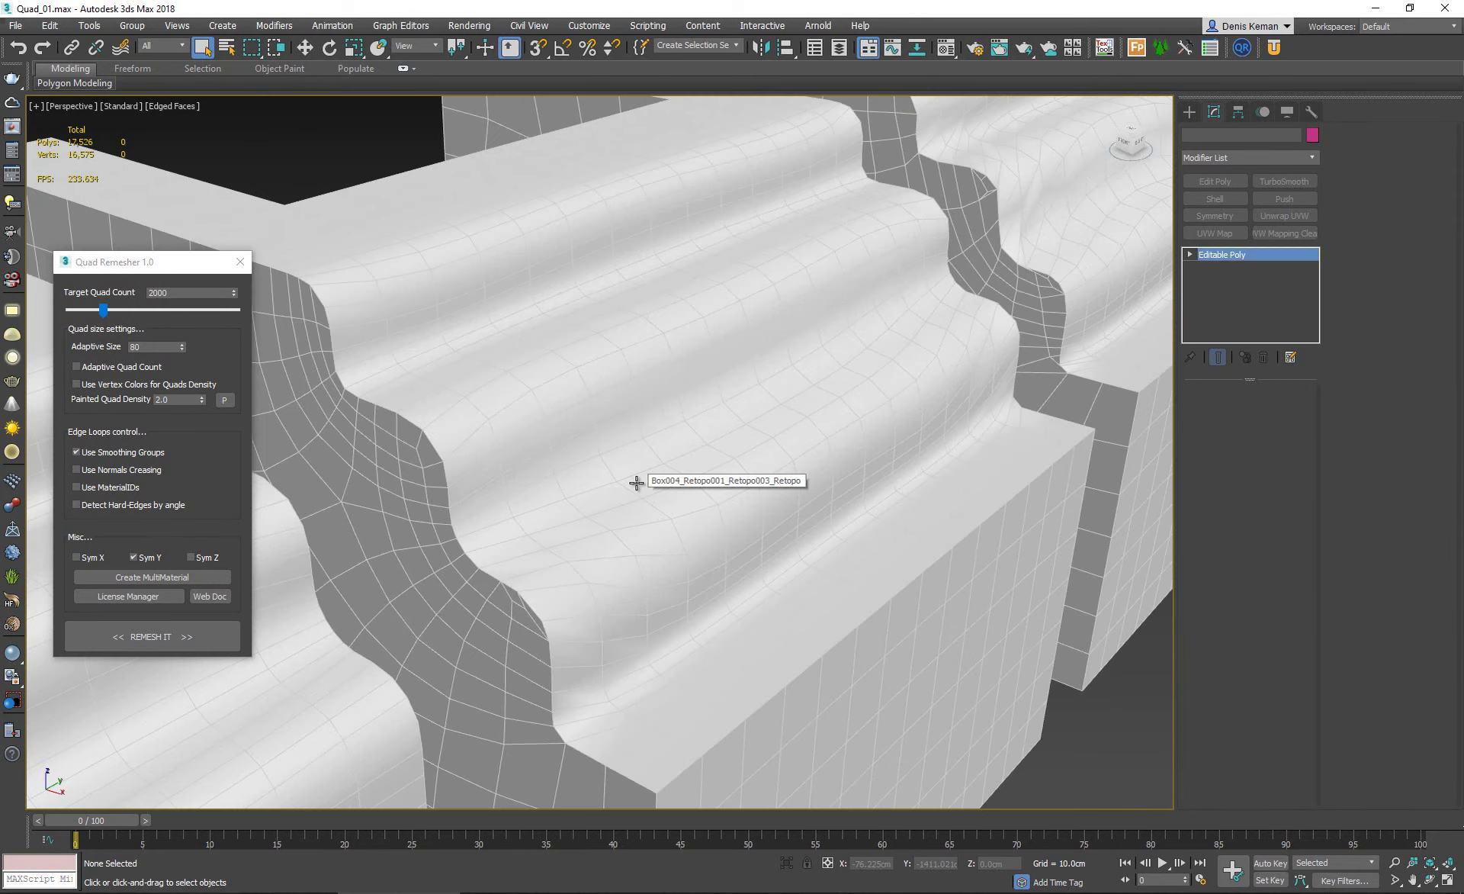
{"action": "mouse_move", "coordinate": [637, 482]}
{"action": "middle_mouse_down", "text": "alt"}
{"action": "mouse_move", "coordinate": [686, 467]}
{"action": "mouse_move", "coordinate": [676, 445]}
{"action": "mouse_move", "coordinate": [768, 415]}
{"action": "mouse_move", "coordinate": [717, 588]}
{"action": "mouse_move", "coordinate": [687, 559]}
{"action": "mouse_move", "coordinate": [716, 575]}
{"action": "mouse_move", "coordinate": [764, 416]}
{"action": "mouse_move", "coordinate": [747, 506]}
{"action": "middle_mouse_up", "text": "alt"}
{"action": "key", "text": "F4"}
{"action": "key", "text": "F4"}
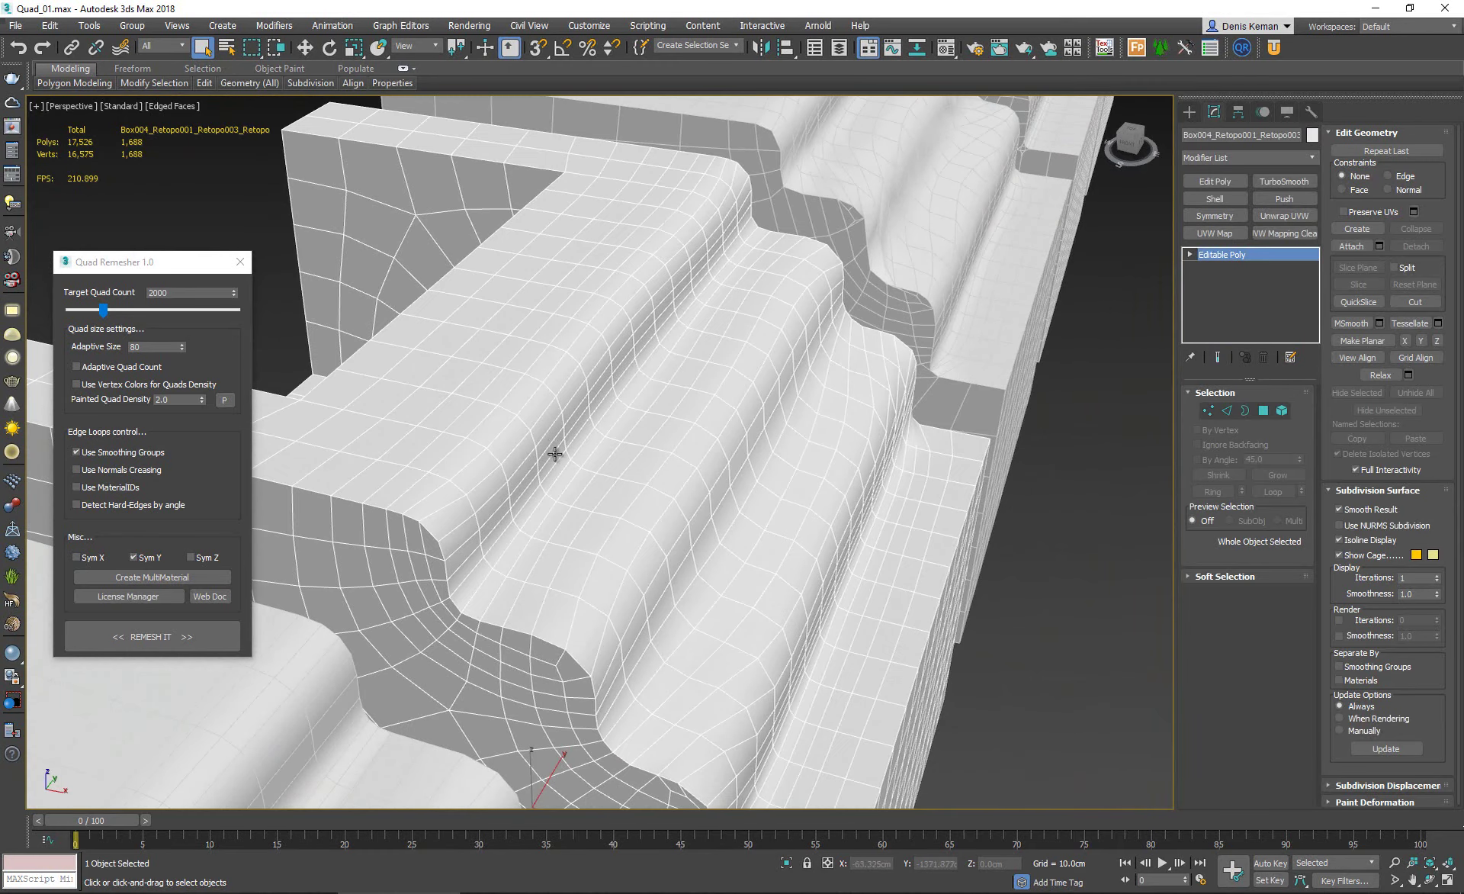
{"action": "middle_click_drag", "start_coordinate": [555, 454], "coordinate": [573, 481], "text": "alt"}
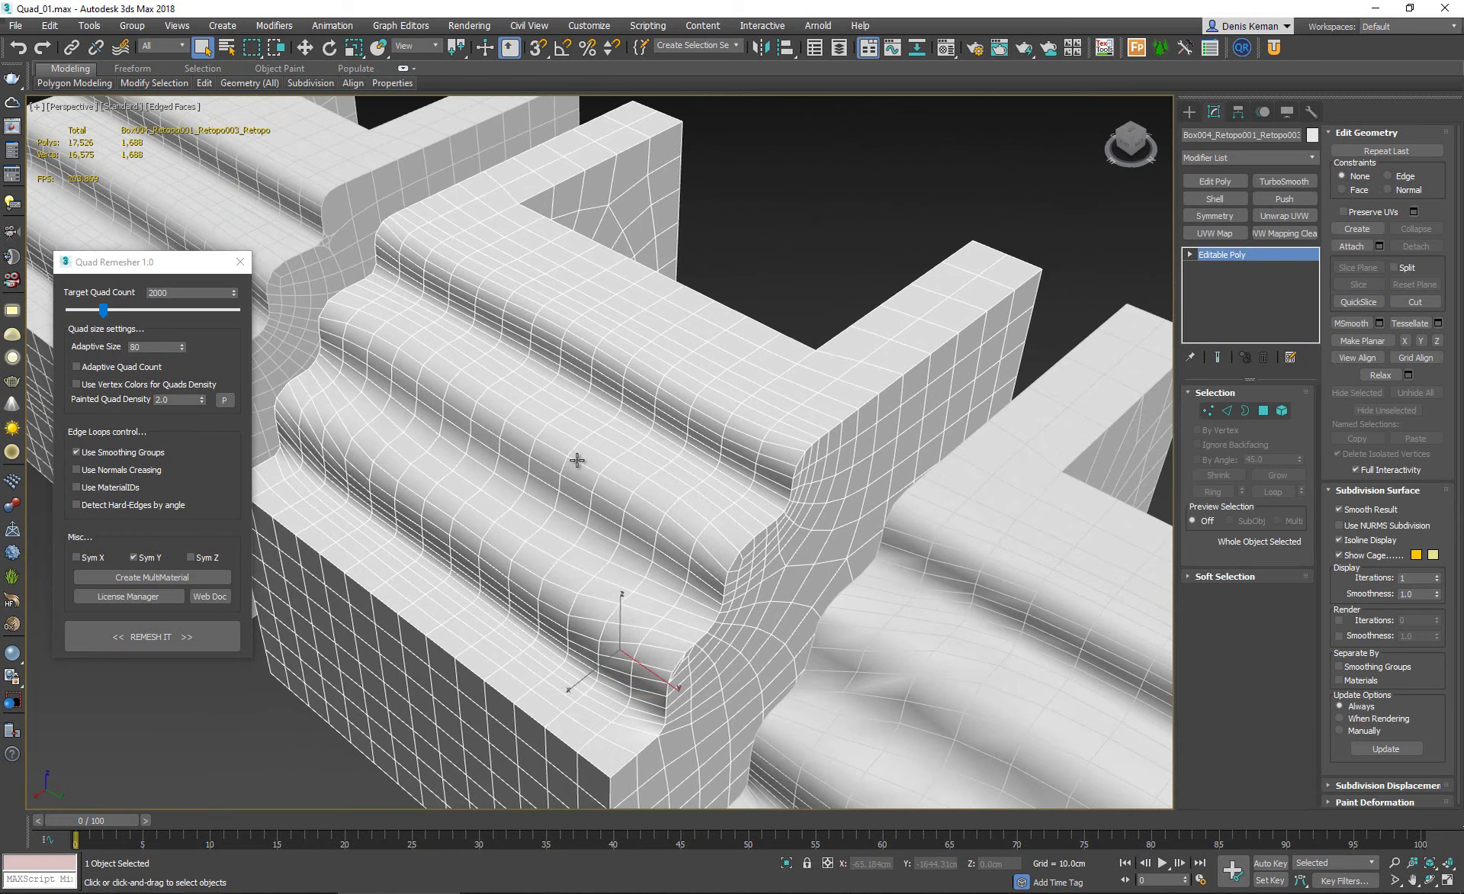
{"action": "middle_click_drag", "start_coordinate": [599, 690], "coordinate": [577, 599], "text": "alt"}
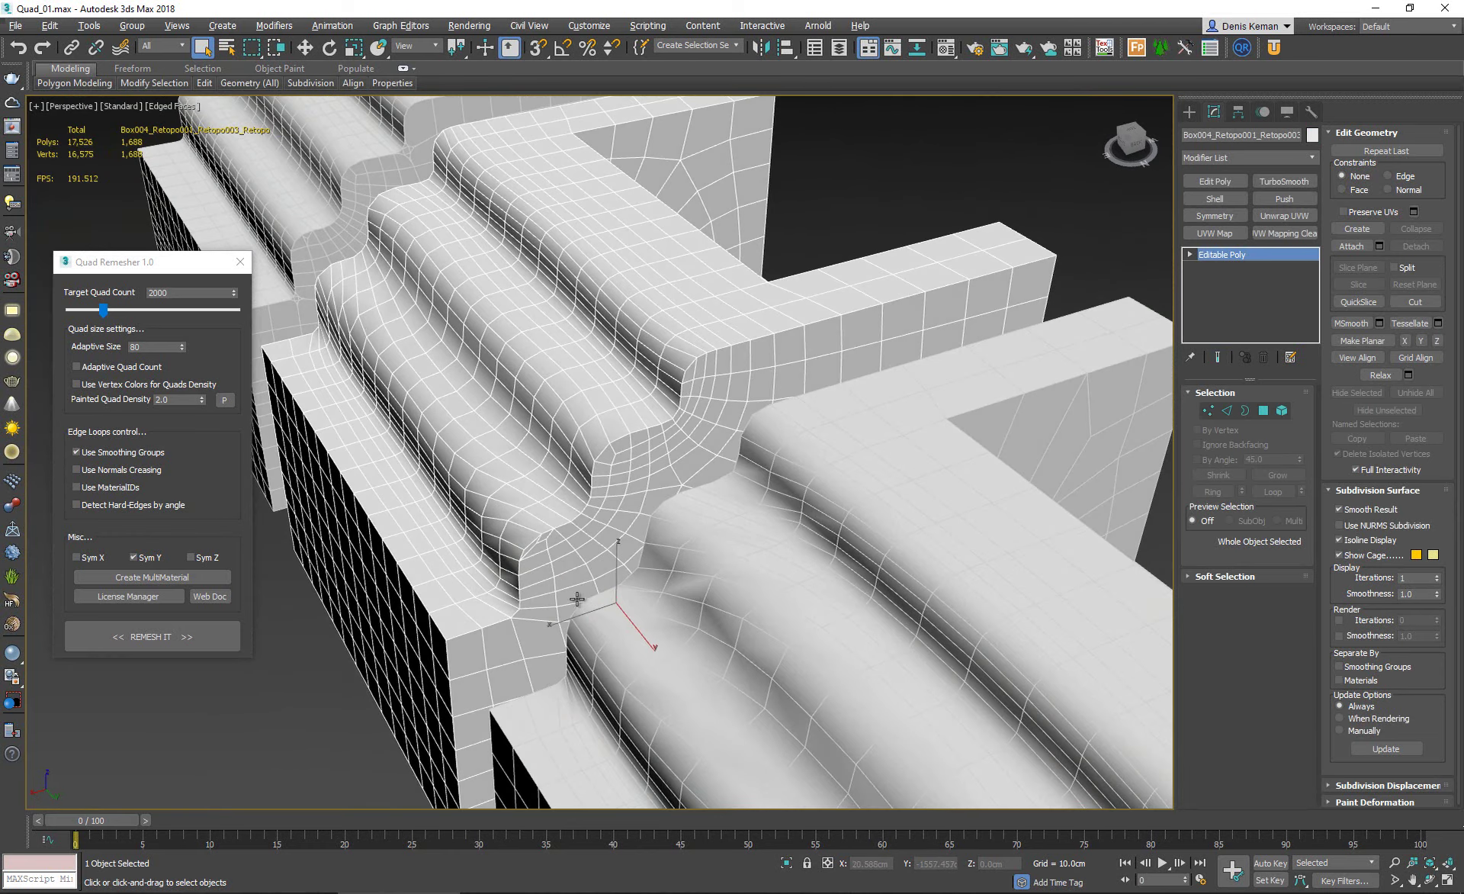
Select the remaining unremeshed copy and mirror it along the Y axis with a Symmetry modifier.
{"action": "scroll", "coordinate": [519, 237], "scroll_direction": "down", "scroll_amount": 4}
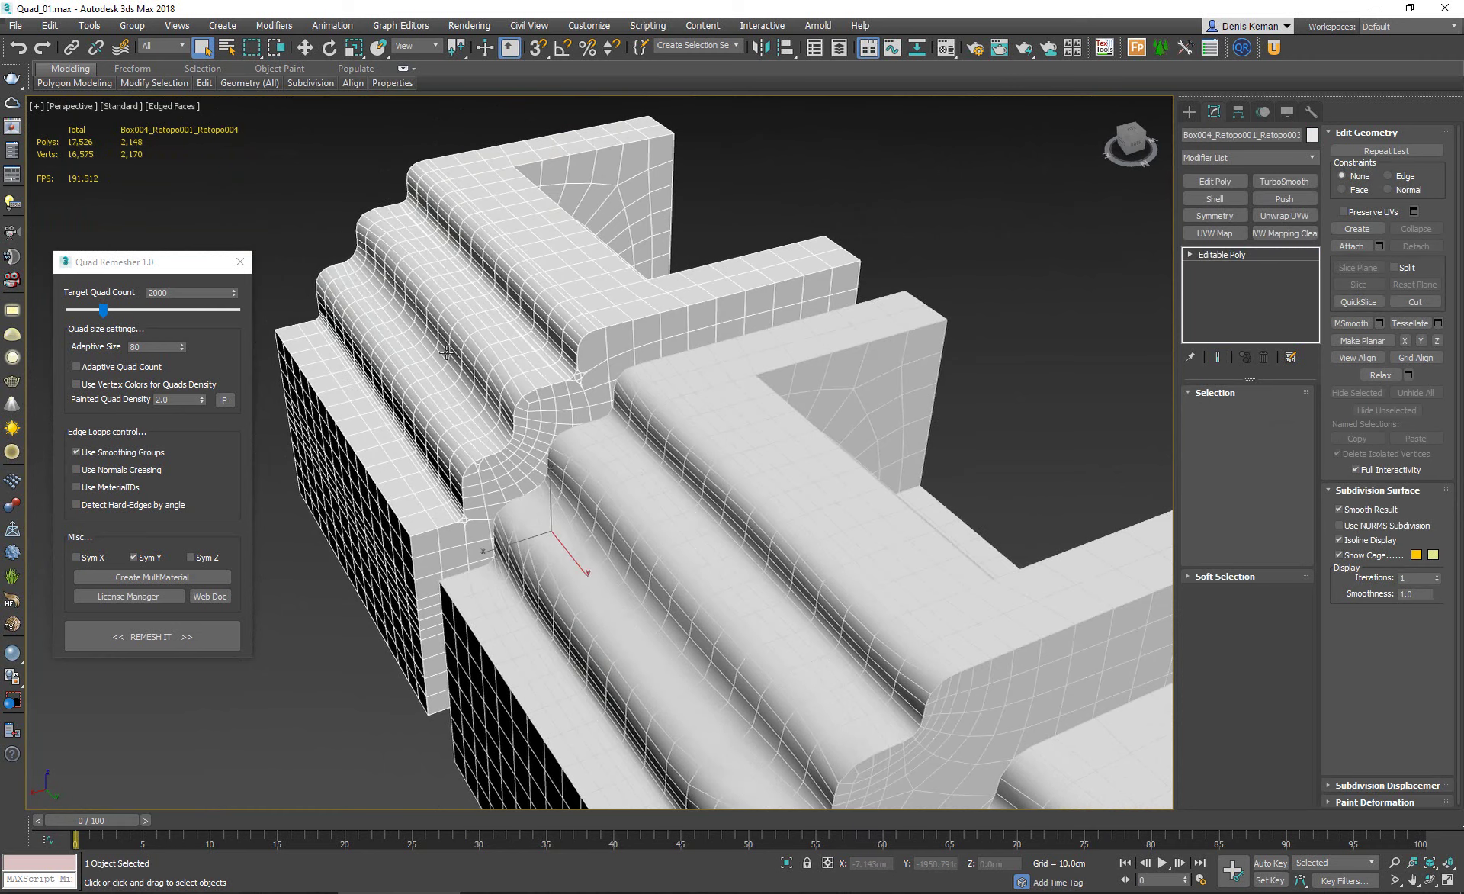
{"action": "middle_click_drag", "start_coordinate": [479, 402], "coordinate": [628, 486], "text": "alt"}
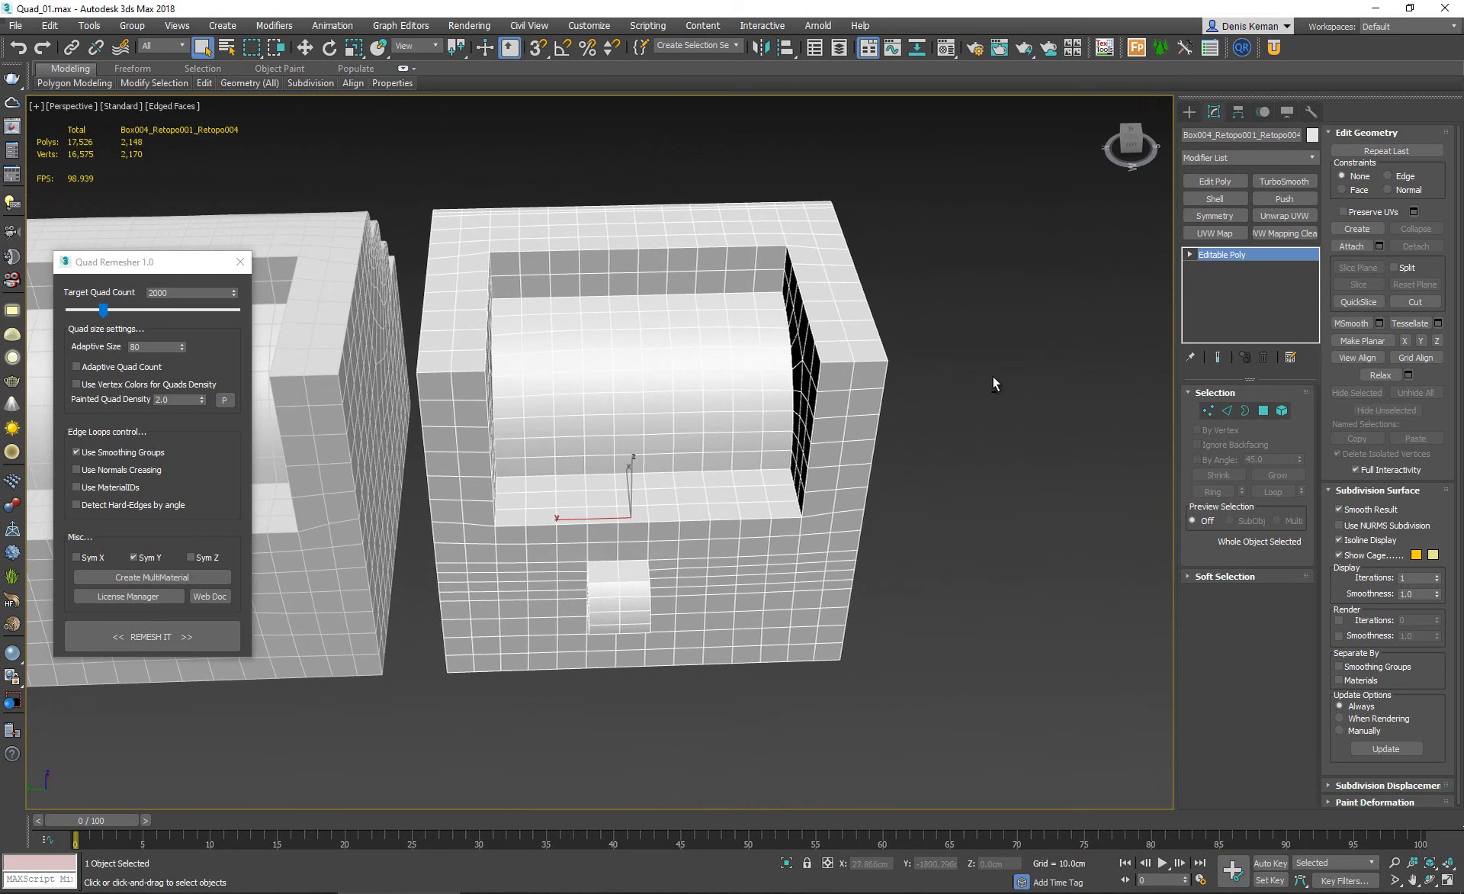
{"action": "left_click", "coordinate": [1217, 216]}
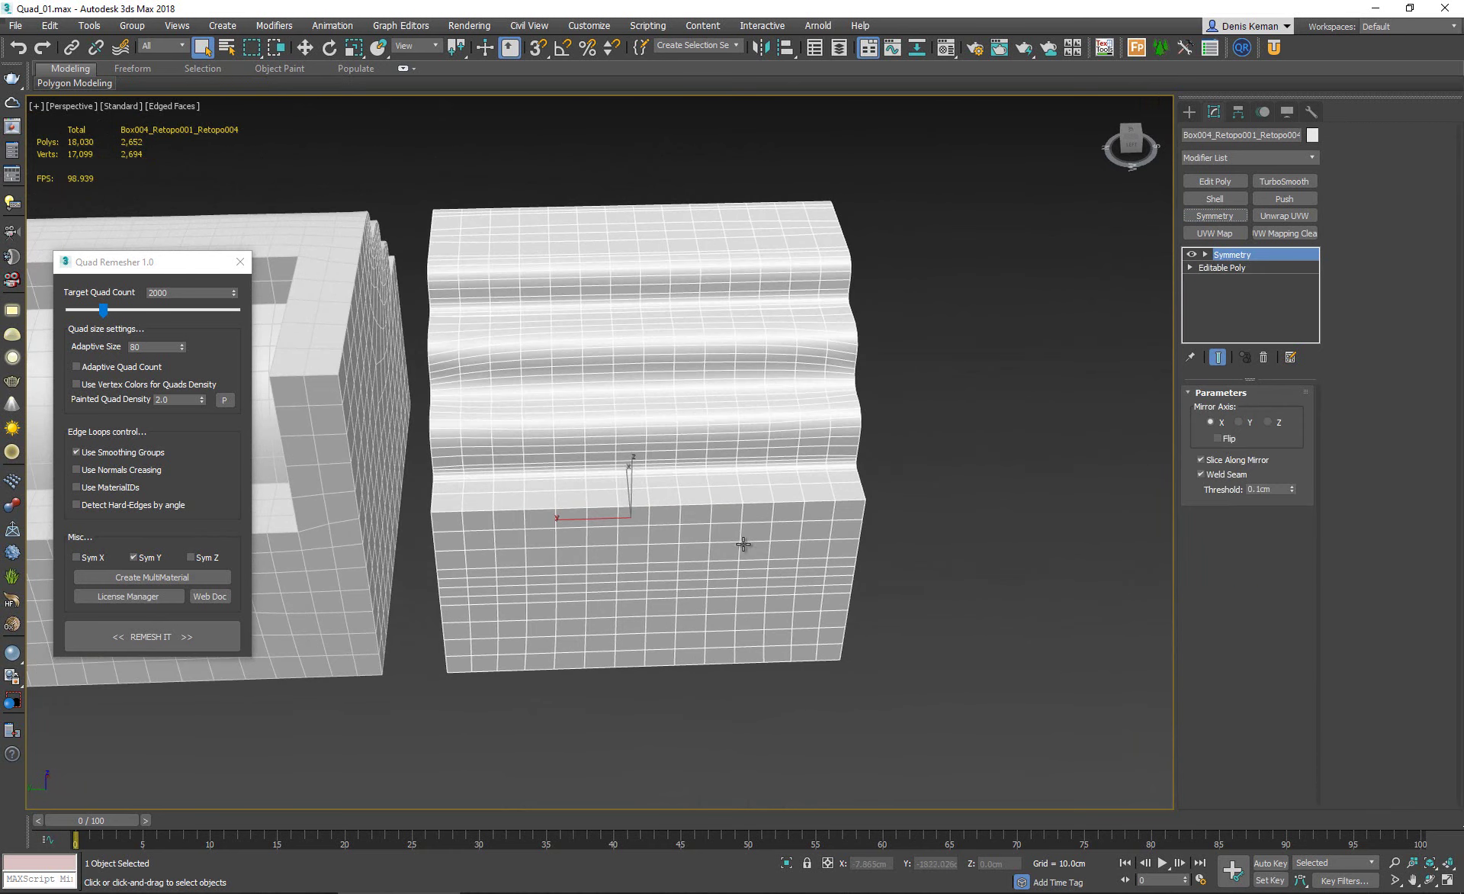
{"action": "left_click", "coordinate": [1239, 421]}
{"action": "middle_click_drag", "start_coordinate": [662, 598], "coordinate": [780, 395], "text": "alt"}
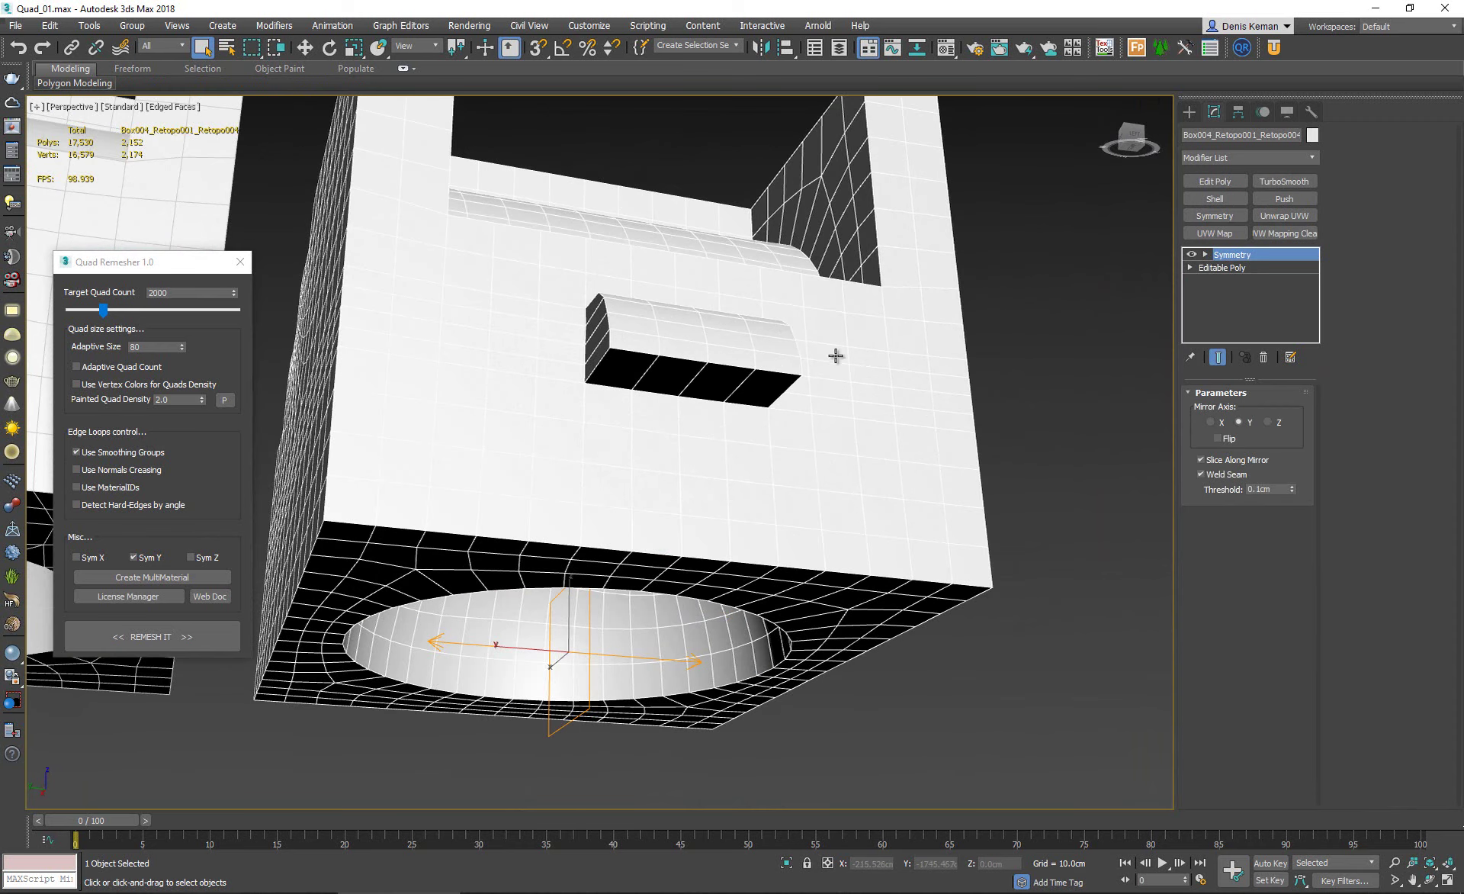
Add an Edit Poly modifier to the mirrored copy and select the four underside polygons of its protrusion.
{"action": "left_click", "coordinate": [1208, 181]}
{"action": "scroll", "coordinate": [696, 350], "scroll_direction": "up", "scroll_amount": 3}
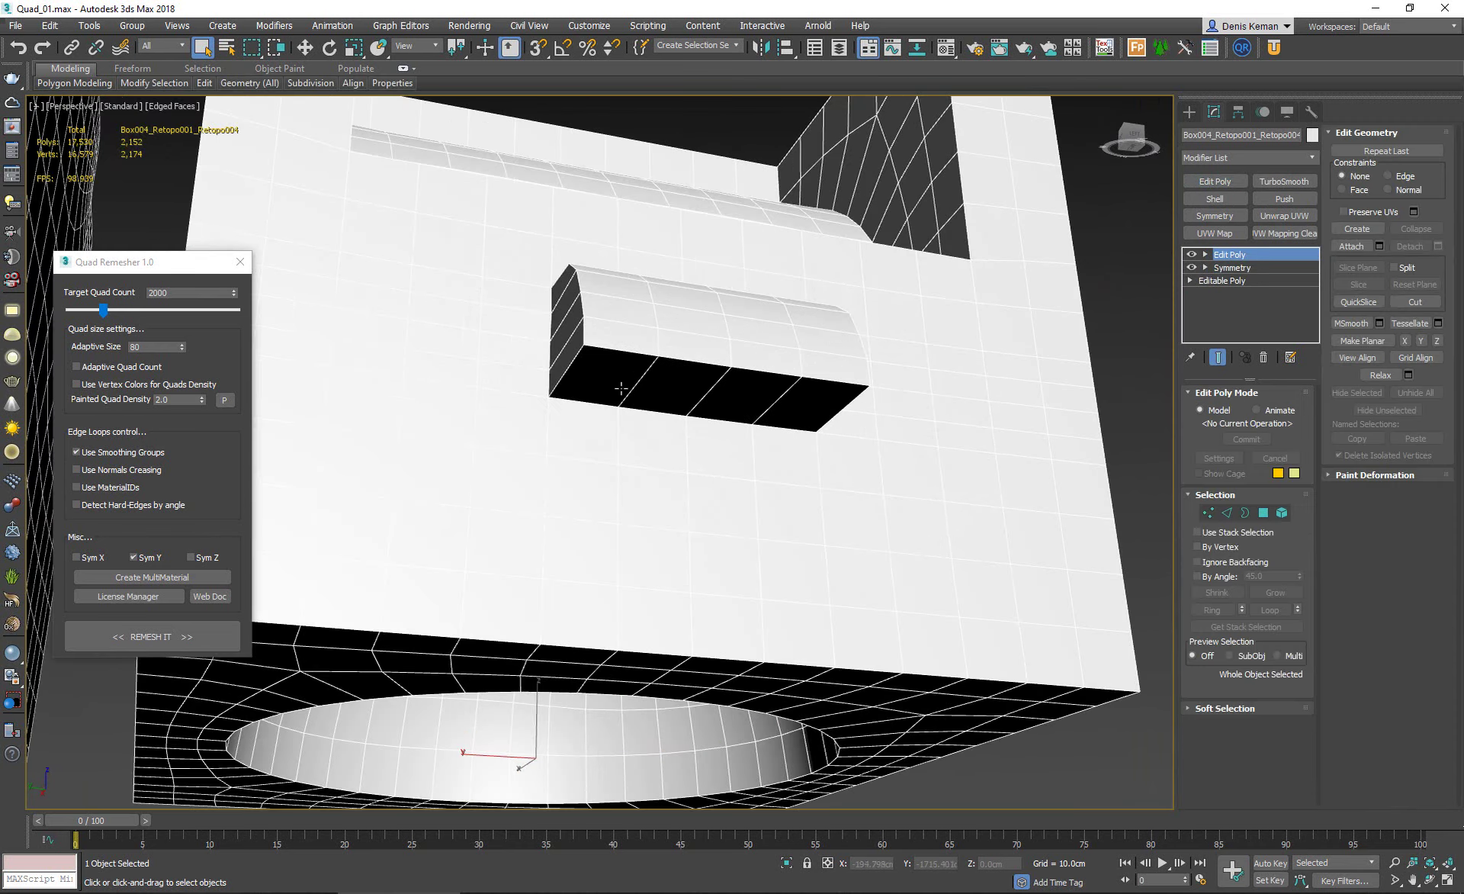
{"action": "key", "text": "4"}
{"action": "left_click", "coordinate": [633, 321]}
{"action": "left_click", "coordinate": [660, 386]}
{"action": "left_click", "coordinate": [736, 393], "text": "ctrl"}
{"action": "left_click", "coordinate": [796, 411], "text": "ctrl"}
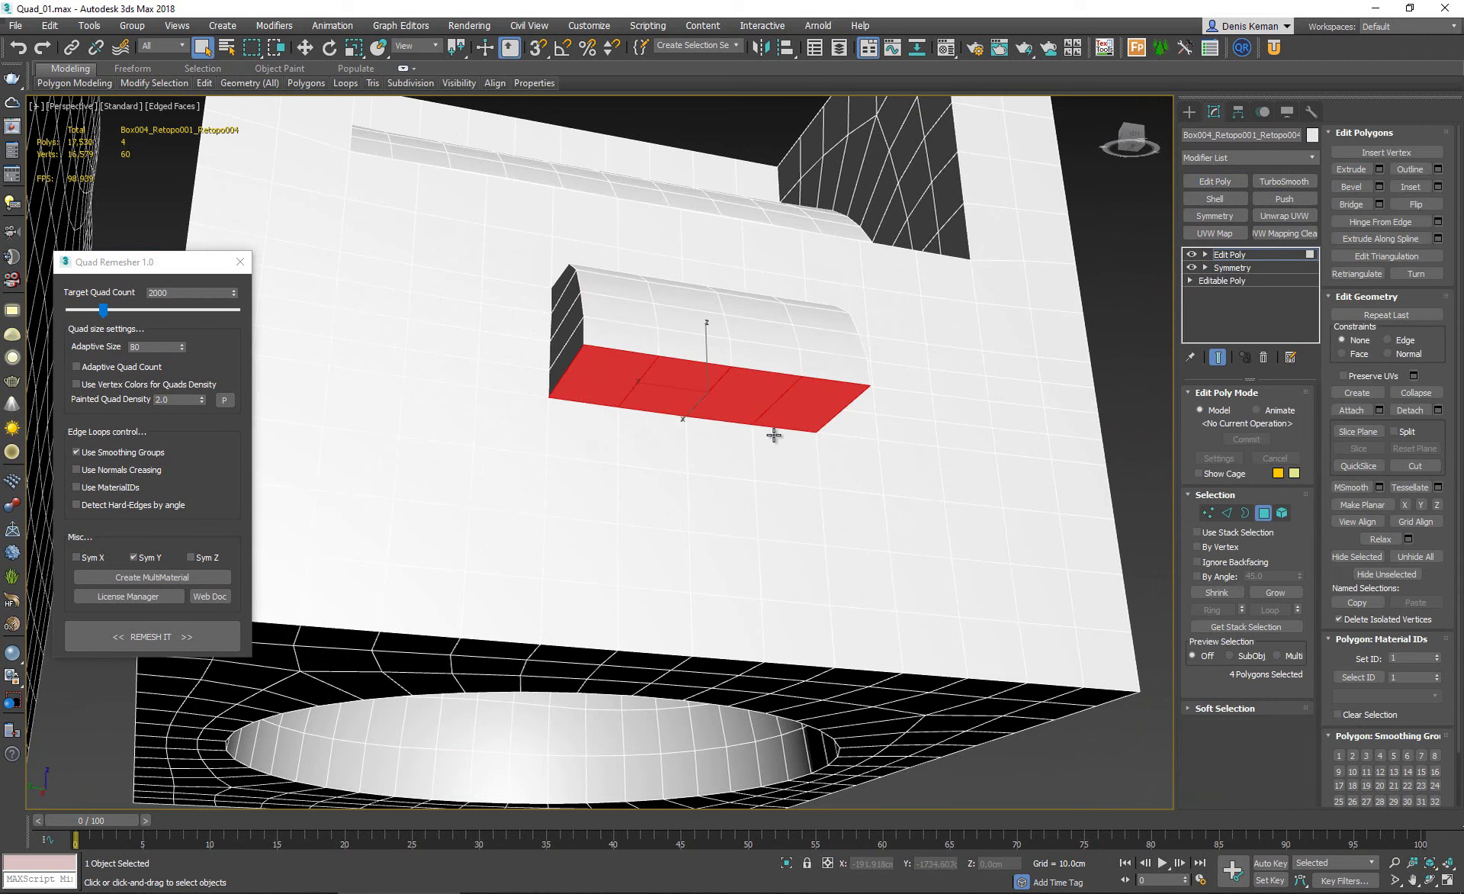
Select the eight polygons on both end faces of the protrusion and put them in smoothing group 3.
{"action": "left_click_drag", "start_coordinate": [595, 357], "coordinate": [562, 290]}
{"action": "middle_click_drag", "start_coordinate": [563, 290], "coordinate": [605, 374], "text": "alt"}
{"action": "left_click", "coordinate": [707, 276], "text": "ctrl"}
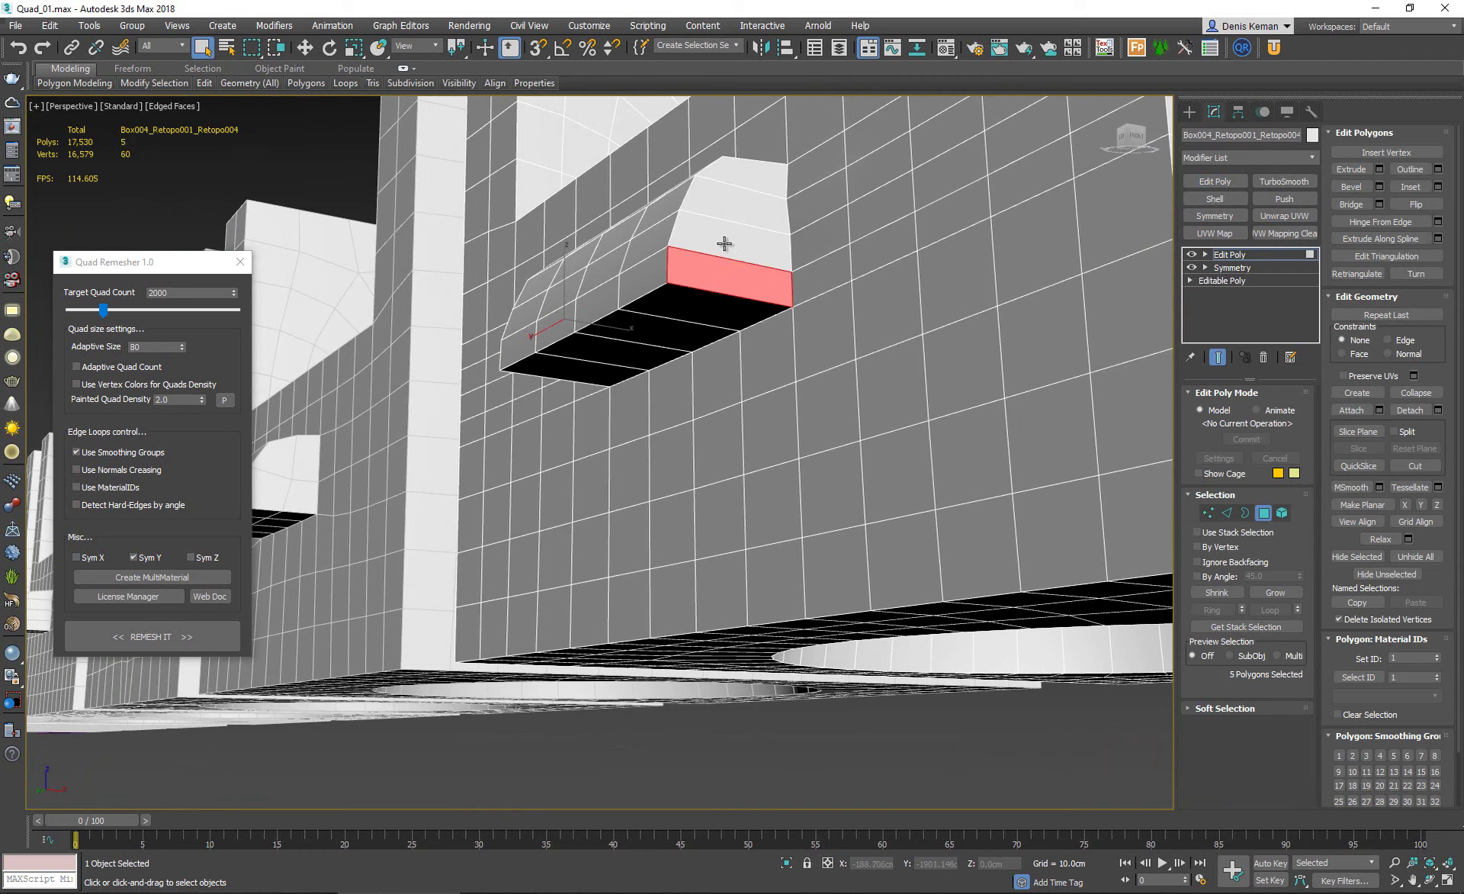
{"action": "left_click", "coordinate": [725, 245], "text": "ctrl"}
{"action": "left_click", "coordinate": [743, 206], "text": "ctrl"}
{"action": "left_click", "coordinate": [755, 168], "text": "ctrl"}
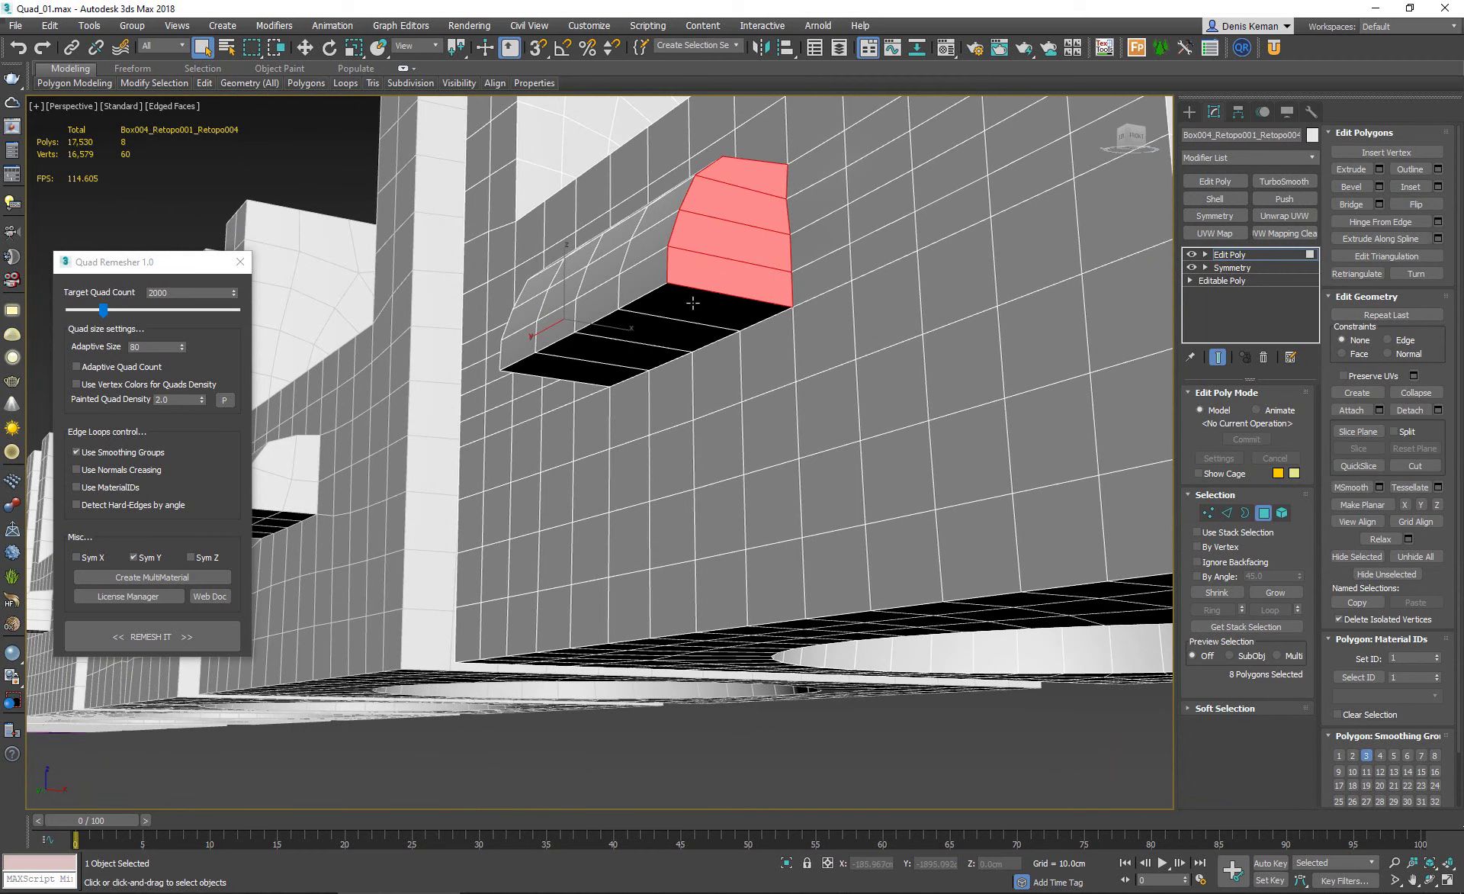
Select all twenty curved front polygons of the protrusion, leave polygon editing, and view the block's rippled side.
{"action": "middle_click_drag", "start_coordinate": [693, 302], "coordinate": [703, 406], "text": "alt"}
{"action": "left_click", "coordinate": [640, 381]}
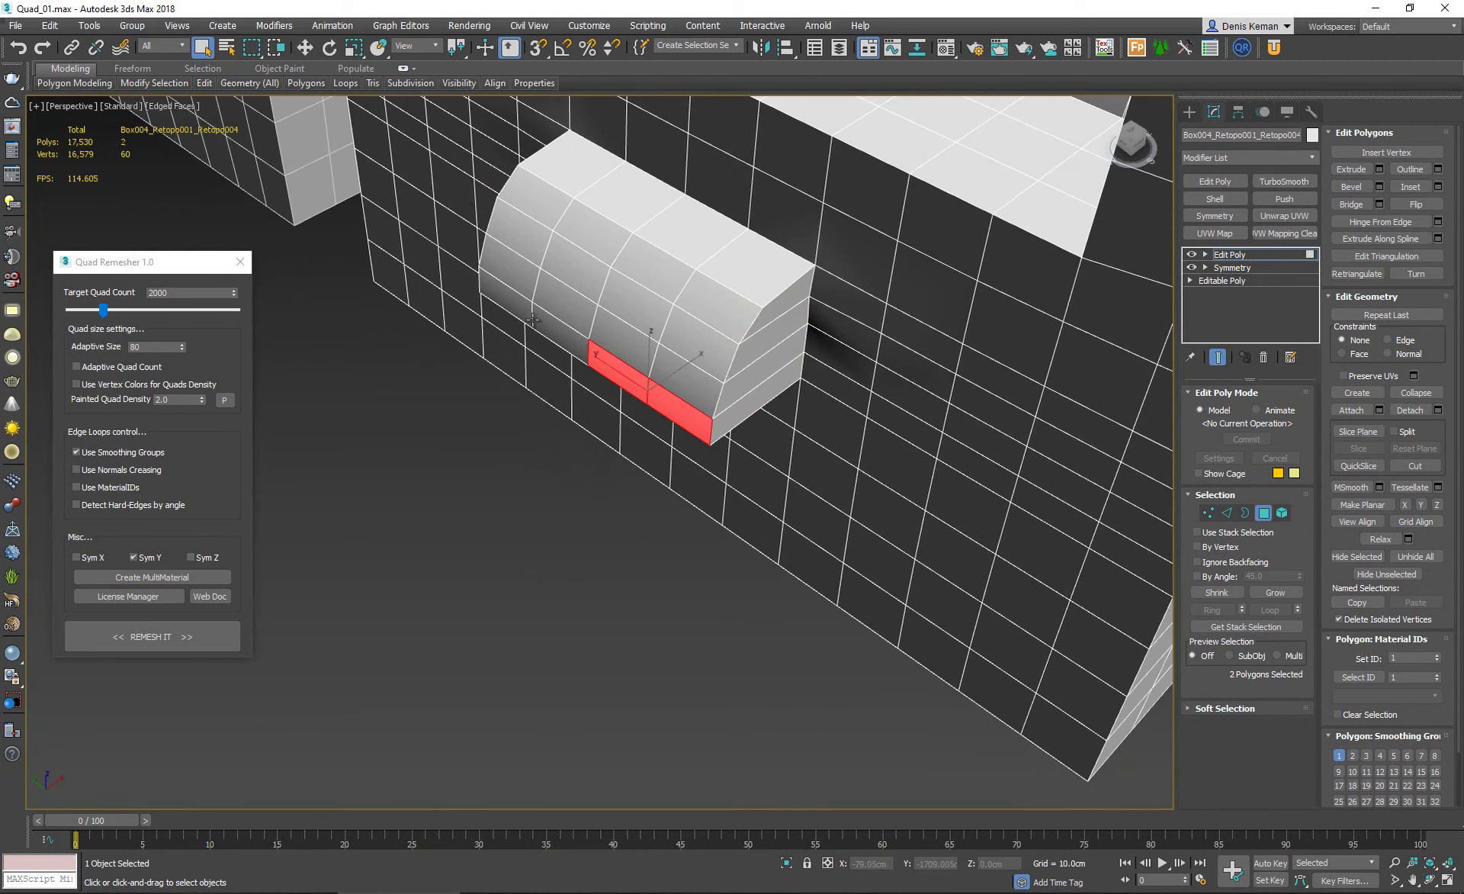
{"action": "left_click", "coordinate": [504, 291], "text": "ctrl"}
{"action": "left_click", "coordinate": [565, 317], "text": "ctrl"}
{"action": "left_click", "coordinate": [509, 255], "text": "ctrl"}
{"action": "left_click", "coordinate": [522, 217], "text": "ctrl"}
{"action": "left_click", "coordinate": [546, 183], "text": "ctrl"}
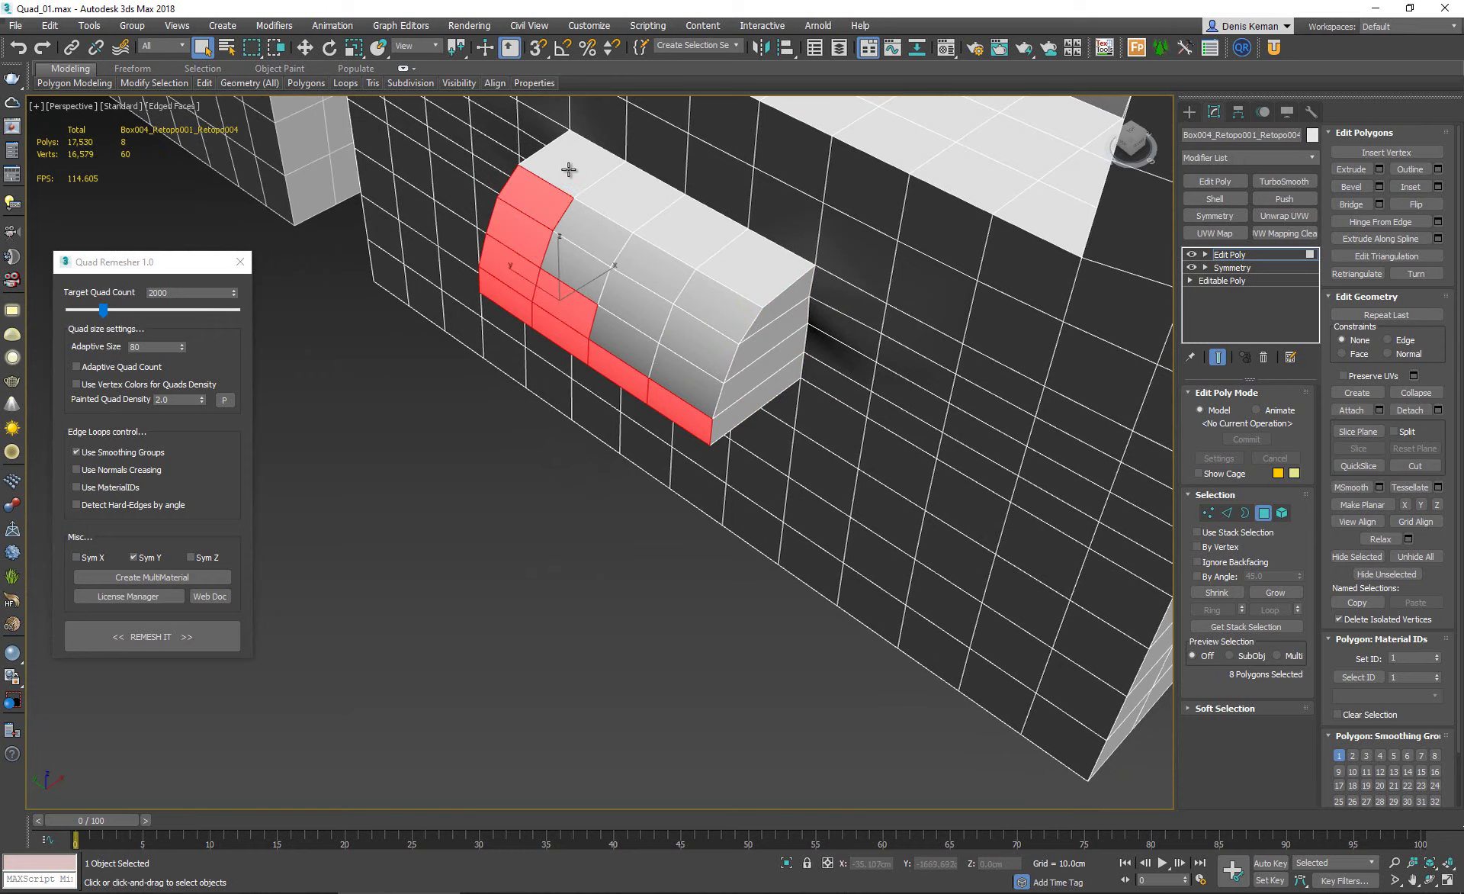
{"action": "left_click", "coordinate": [568, 169], "text": "ctrl"}
{"action": "left_click", "coordinate": [625, 195], "text": "ctrl"}
{"action": "left_click", "coordinate": [572, 236], "text": "ctrl"}
{"action": "left_click", "coordinate": [583, 271], "text": "ctrl"}
{"action": "left_click", "coordinate": [633, 305], "text": "ctrl"}
{"action": "left_click", "coordinate": [625, 347], "text": "ctrl"}
{"action": "left_click", "coordinate": [652, 263], "text": "ctrl"}
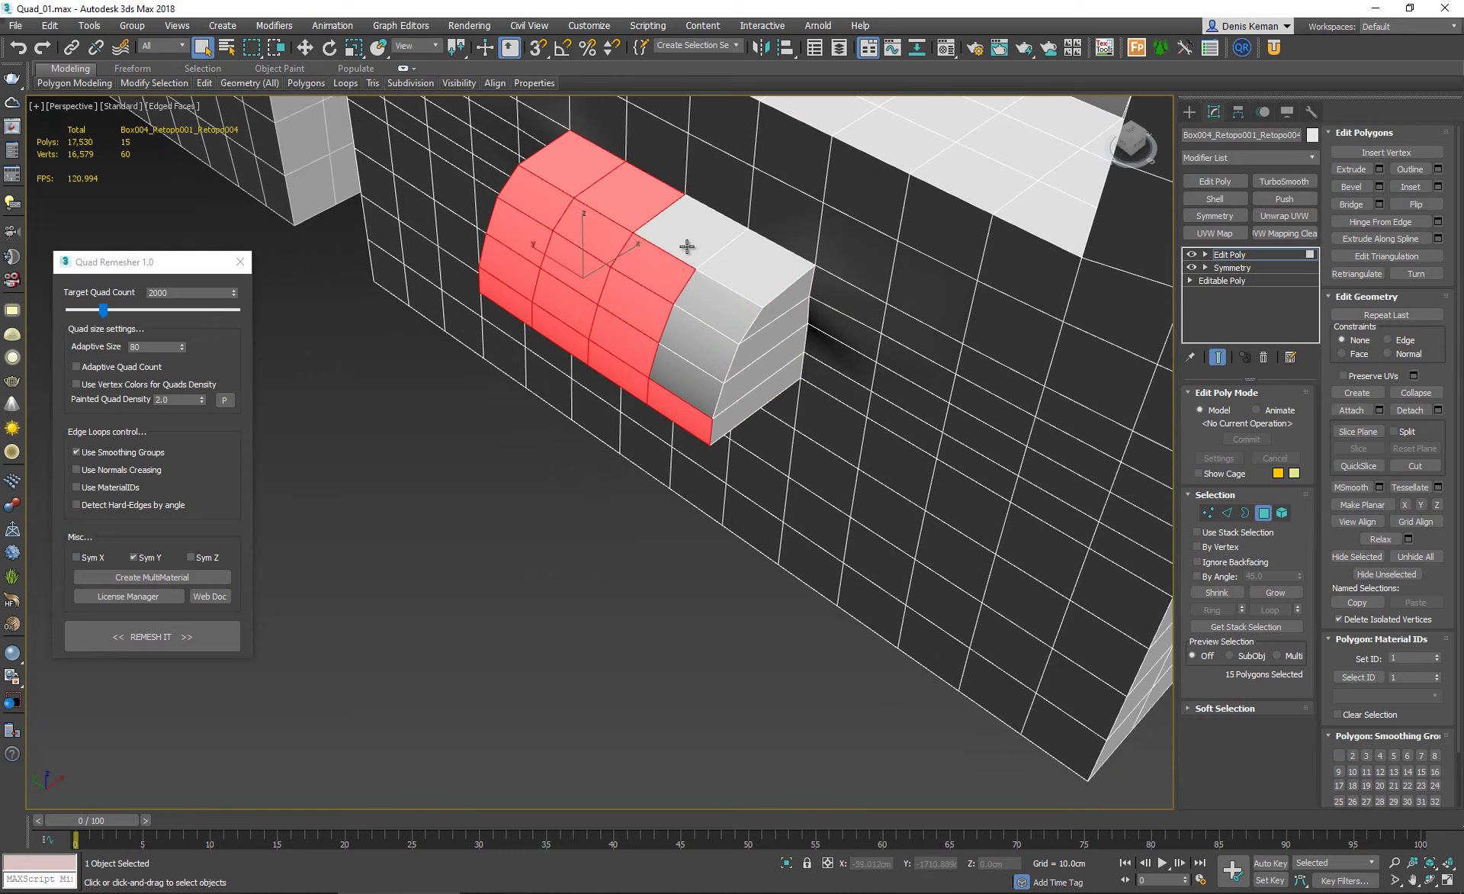
{"action": "left_click", "coordinate": [687, 246], "text": "ctrl"}
{"action": "left_click", "coordinate": [751, 266], "text": "ctrl"}
{"action": "left_click", "coordinate": [716, 306], "text": "ctrl"}
{"action": "left_click", "coordinate": [695, 345], "text": "ctrl"}
{"action": "left_click", "coordinate": [671, 381], "text": "ctrl"}
{"action": "middle_click_drag", "start_coordinate": [678, 373], "coordinate": [747, 530], "text": "alt"}
{"action": "left_click", "coordinate": [1263, 515]}
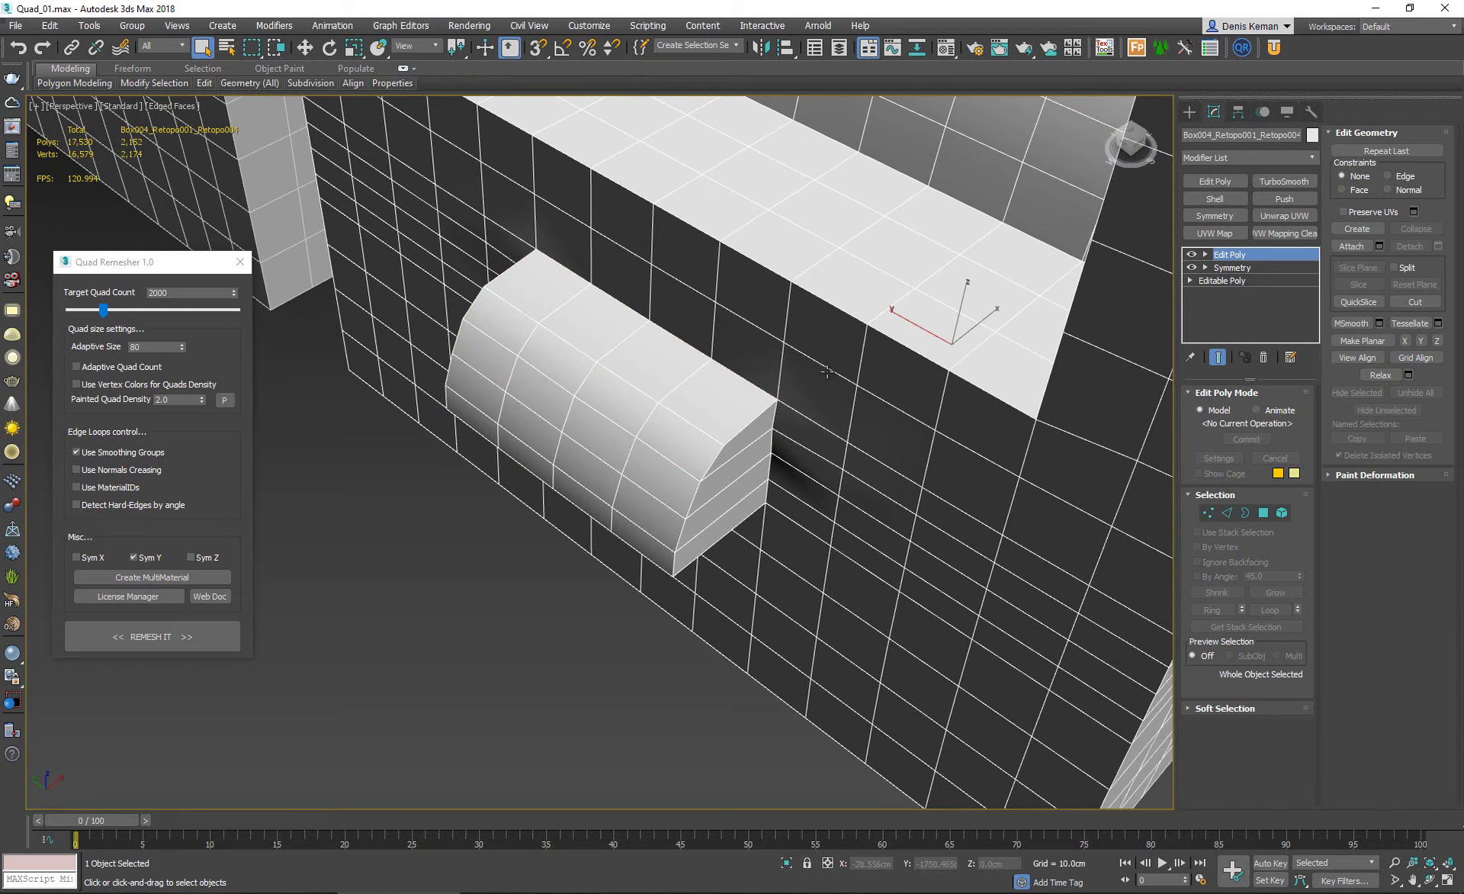
{"action": "scroll", "coordinate": [524, 474], "scroll_direction": "down", "scroll_amount": 5}
{"action": "middle_click_drag", "start_coordinate": [523, 473], "coordinate": [592, 488], "text": "alt"}
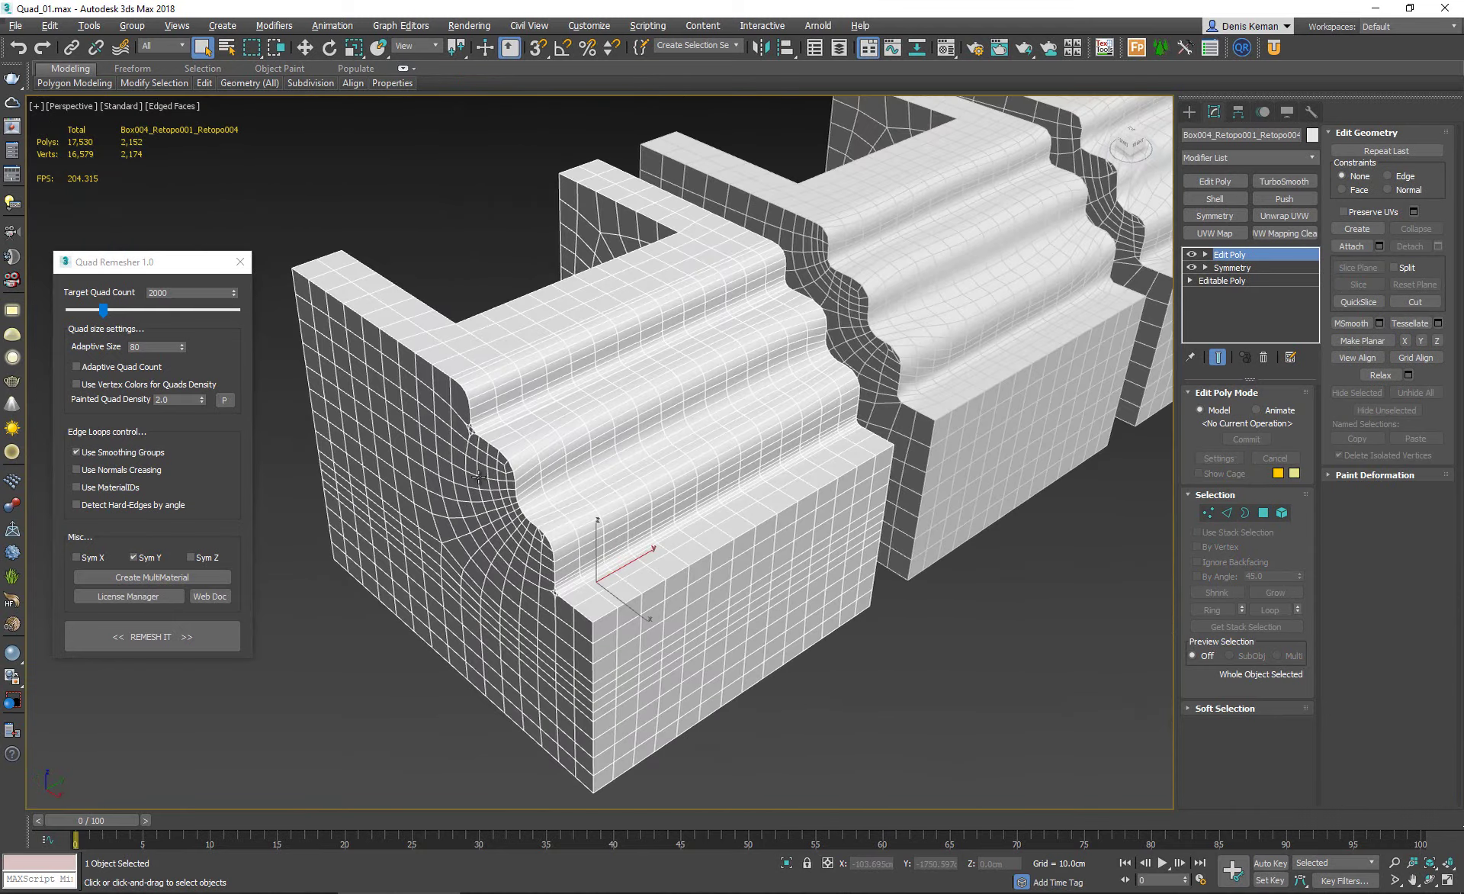
Keep smoothing groups in use, enable vertex colors for quad density at a painted density of 2.0, and start vertex painting.
{"action": "left_click", "coordinate": [130, 452]}
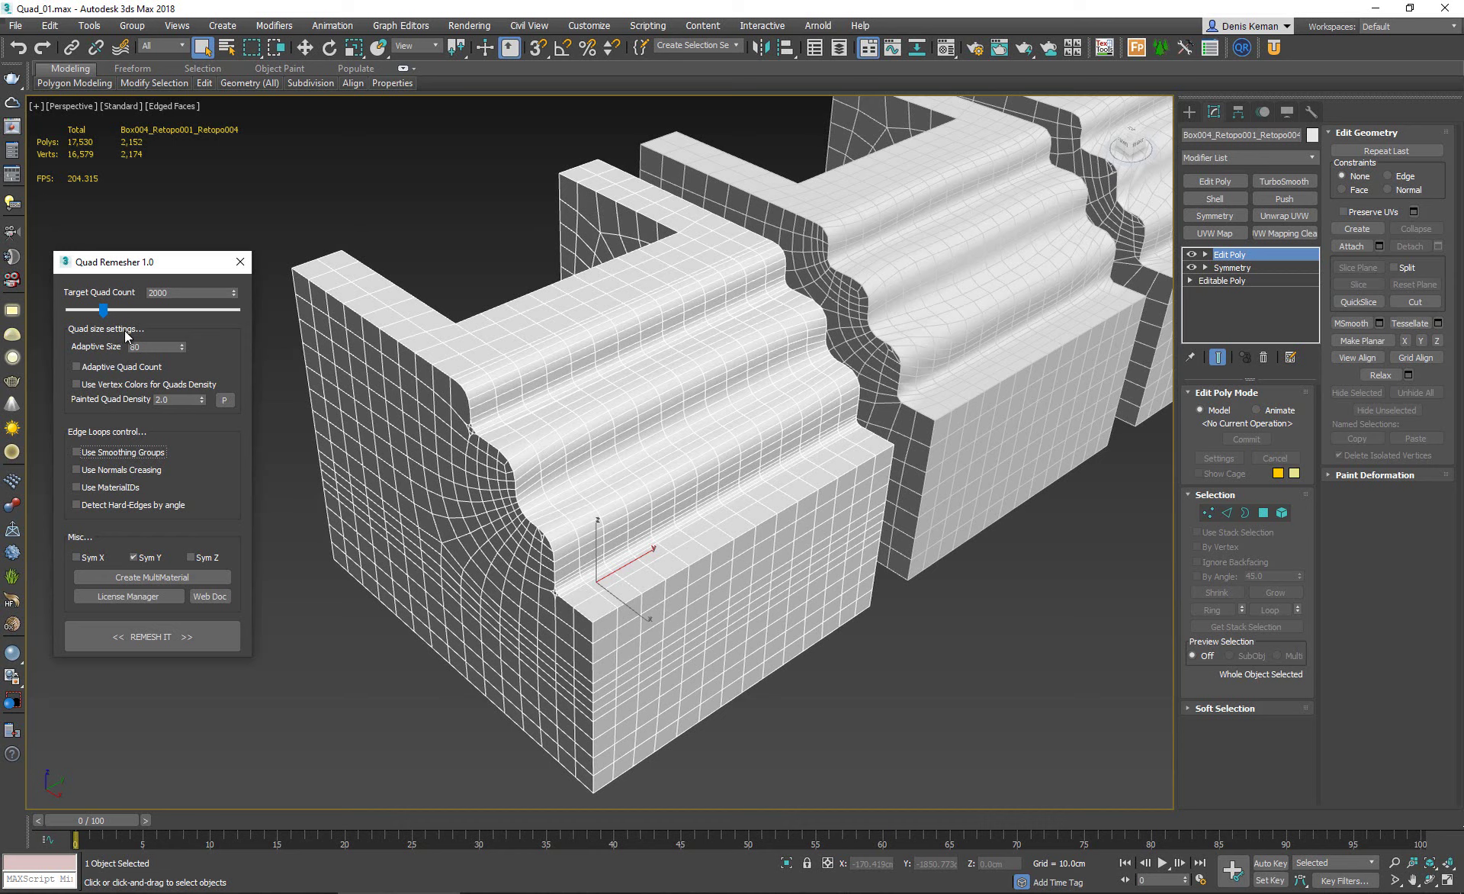
{"action": "left_click", "coordinate": [116, 456]}
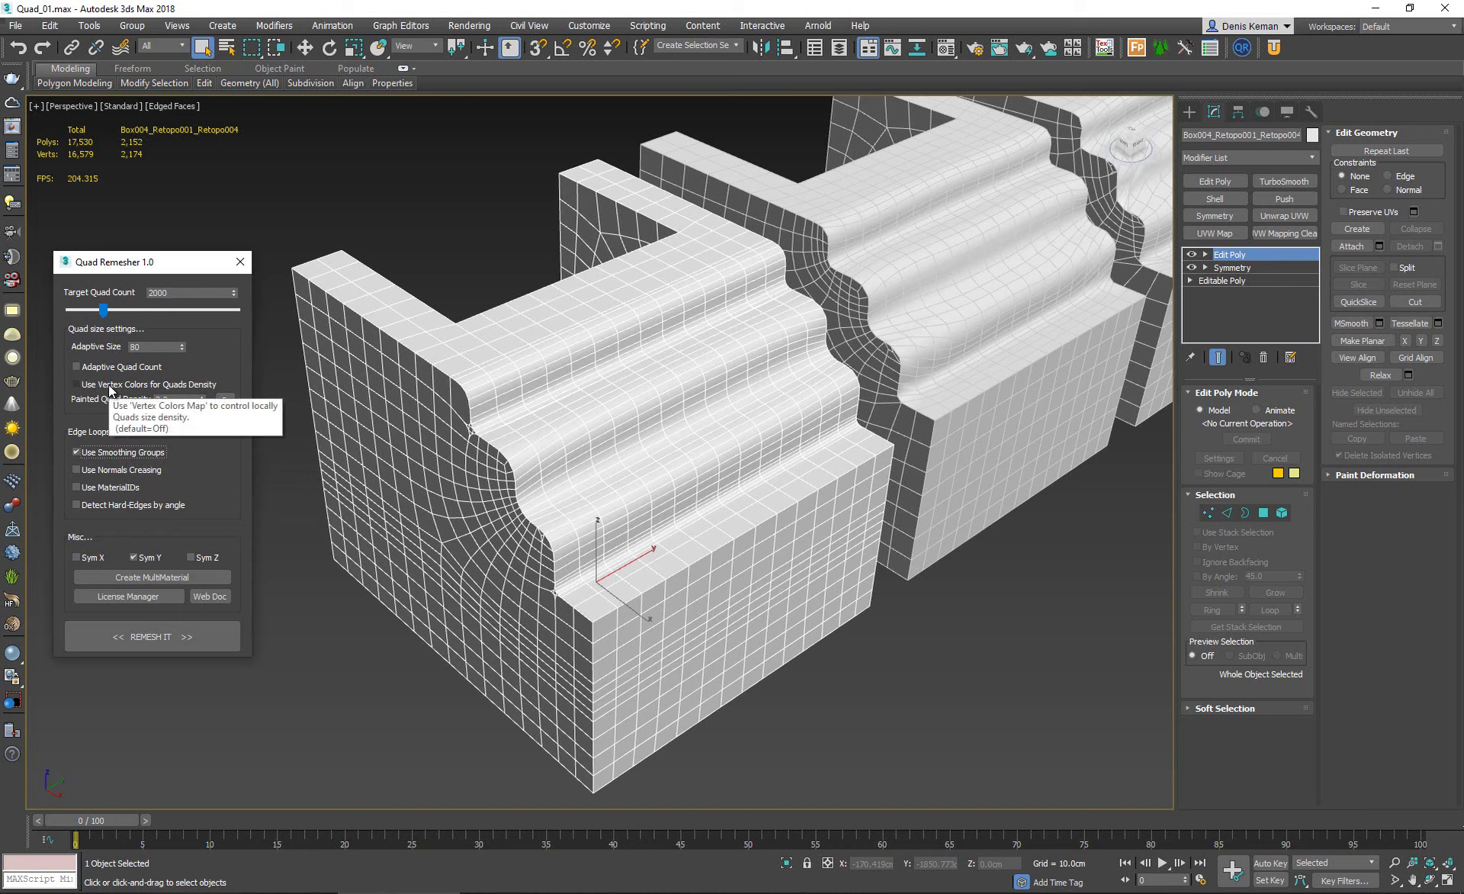
{"action": "left_click", "coordinate": [108, 386]}
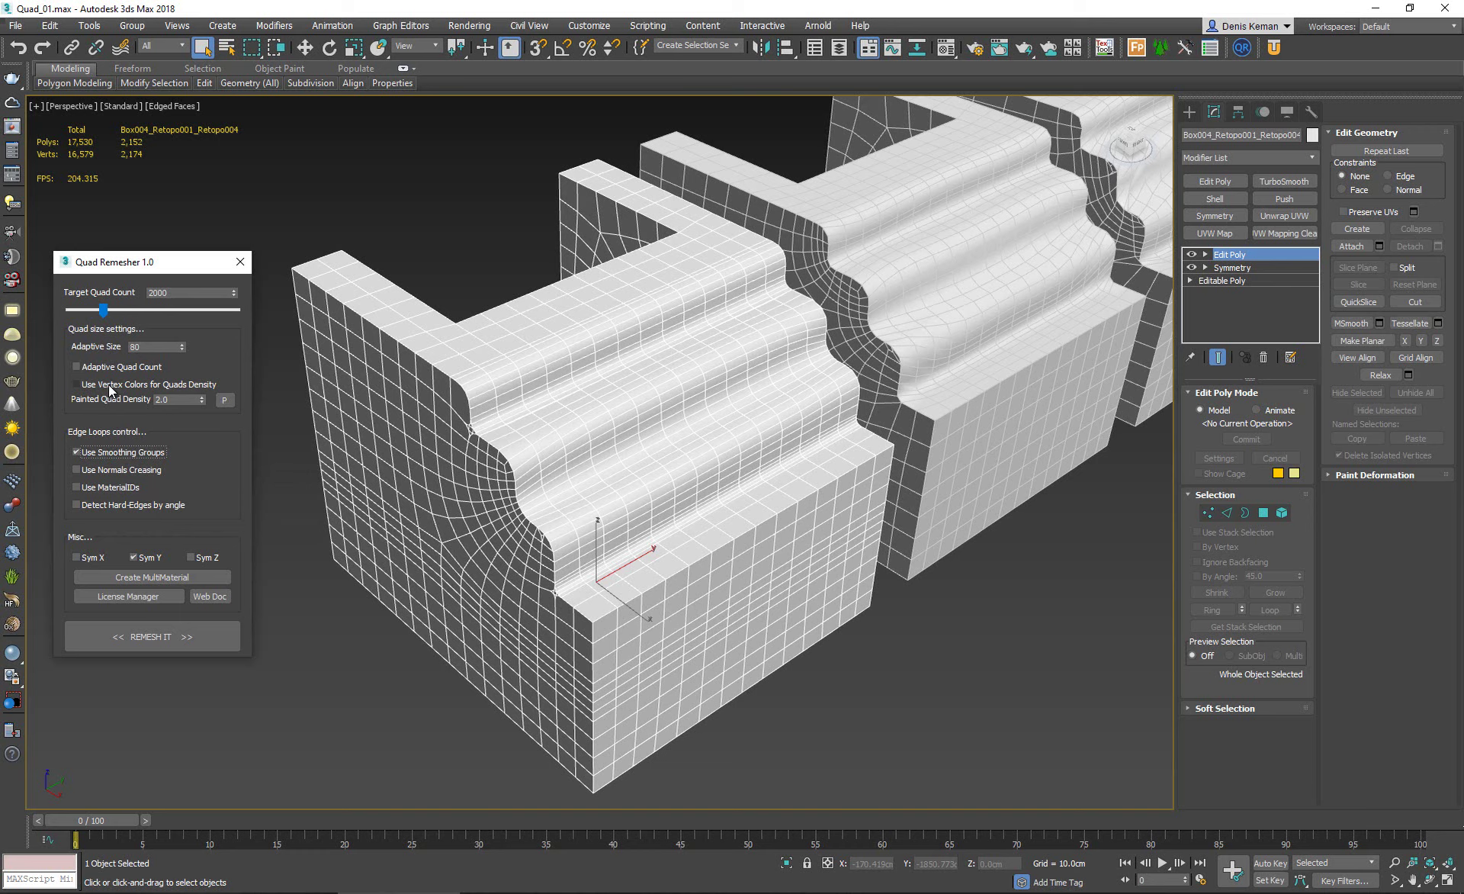
{"action": "left_click", "coordinate": [224, 401]}
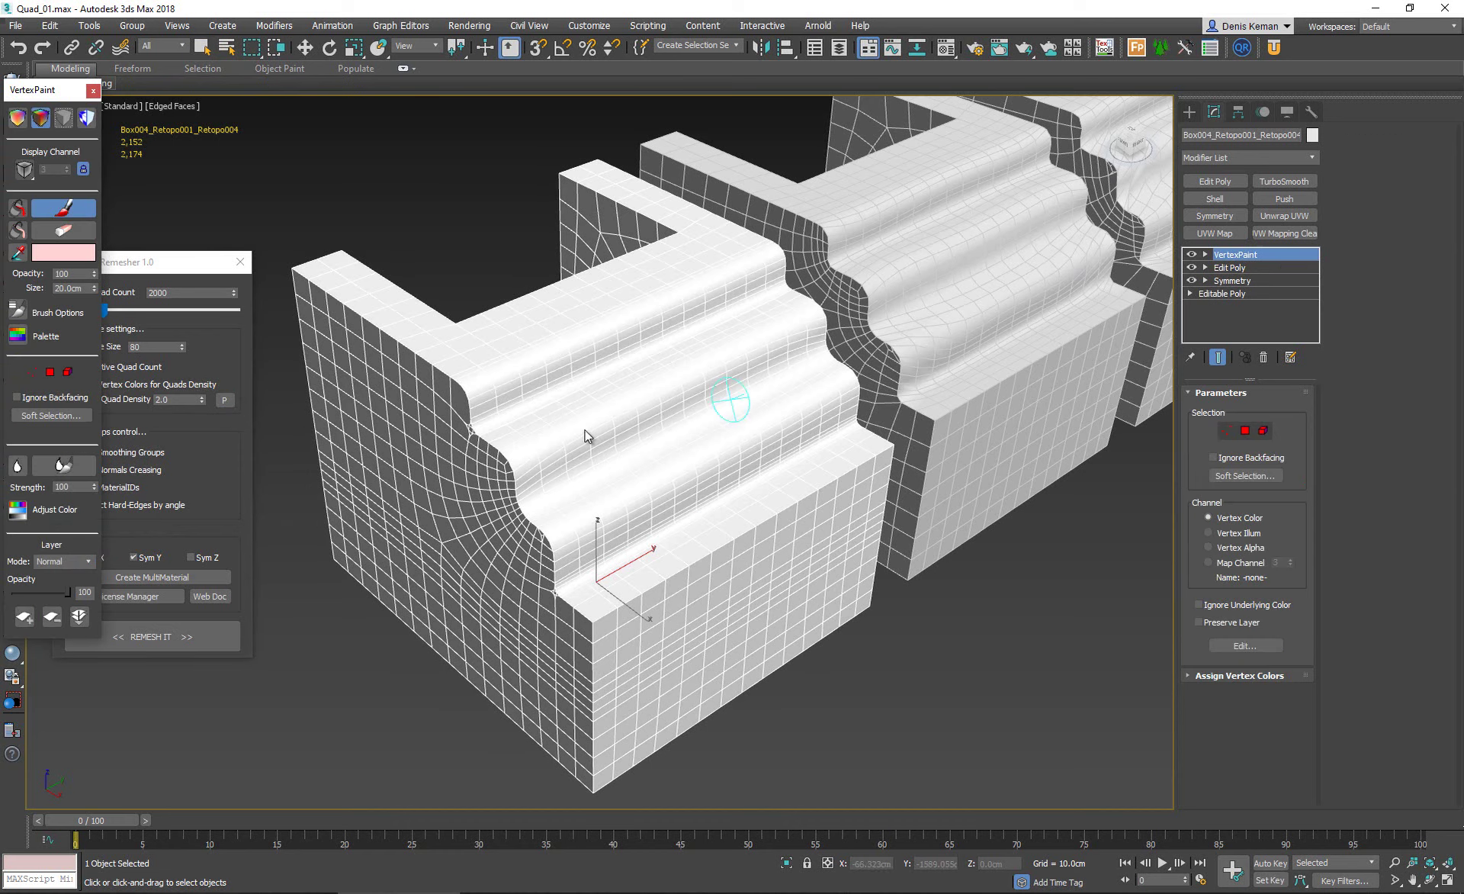
Paint the block's whole rippled front pale pink out to both ends with the 20 cm VertexPaint brush at opacity 100.
{"action": "middle_click_drag", "start_coordinate": [588, 457], "coordinate": [517, 467], "text": "alt"}
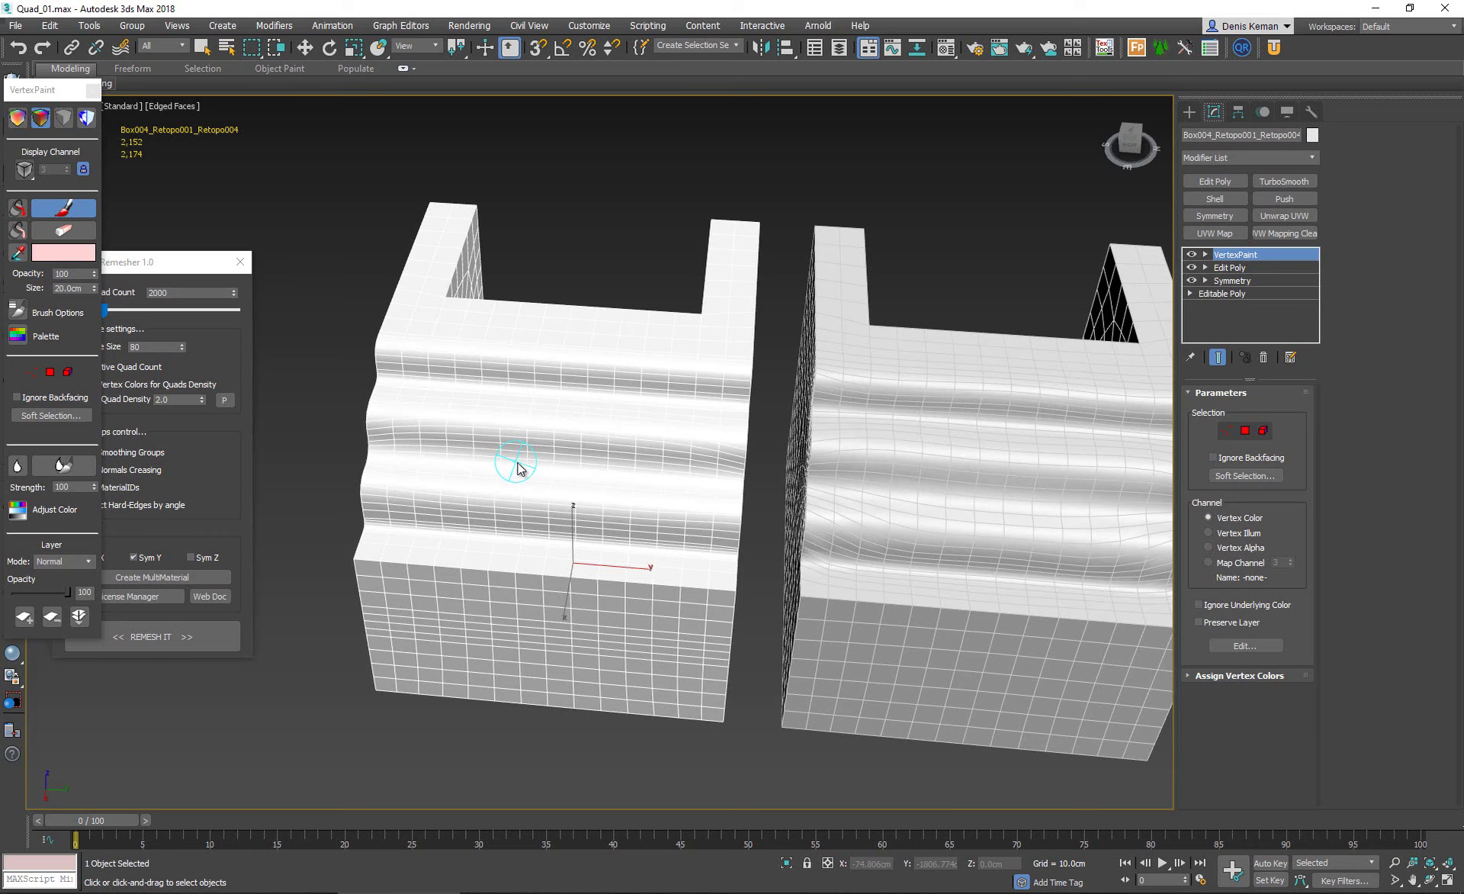
{"action": "middle_click_drag", "start_coordinate": [517, 467], "coordinate": [565, 485], "text": "alt"}
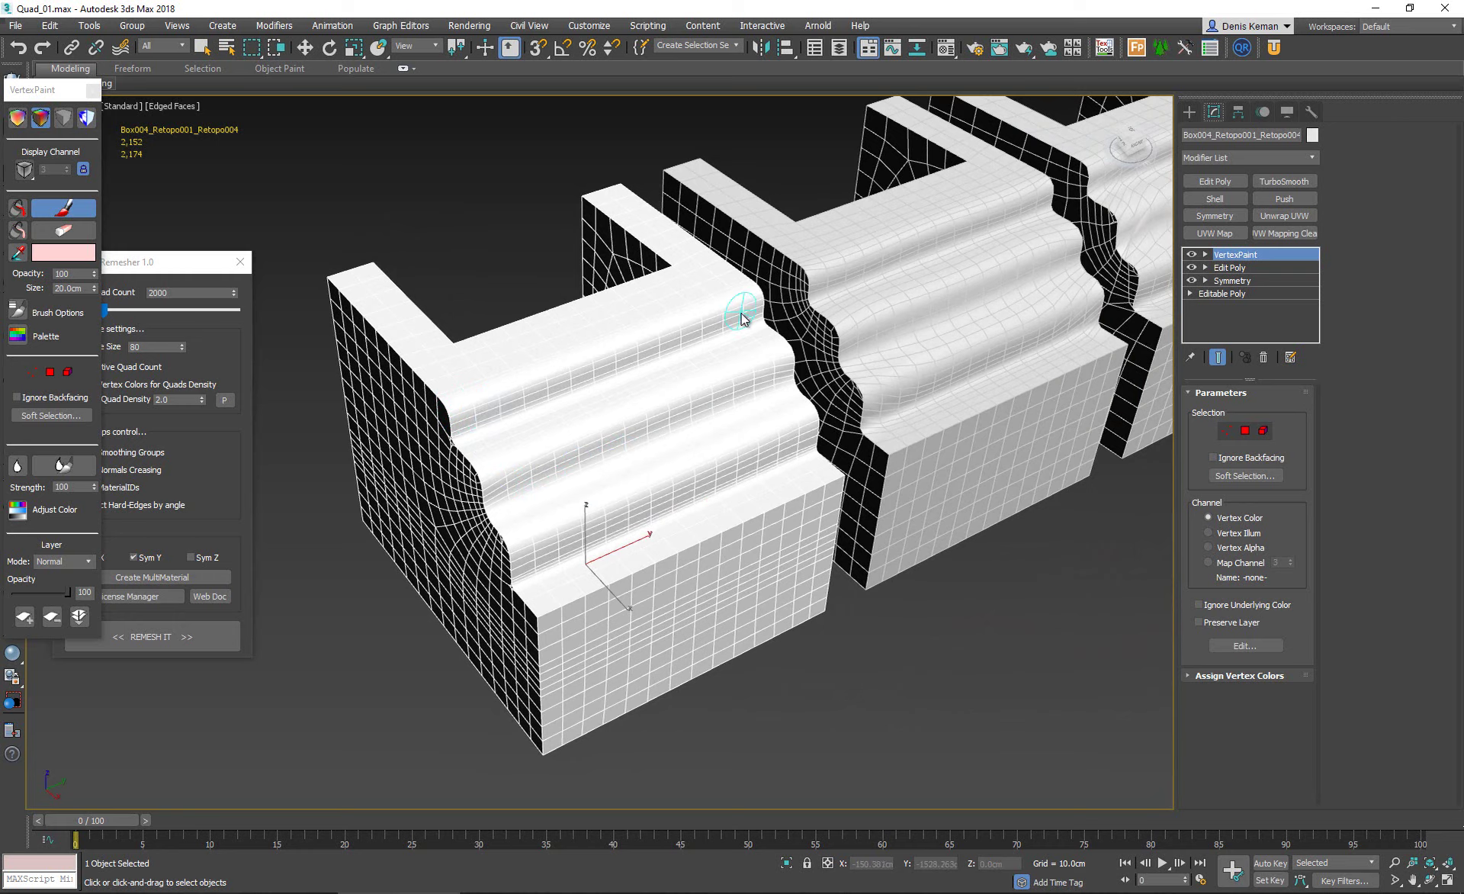
{"action": "mouse_move", "coordinate": [743, 305]}
{"action": "left_mouse_down"}
{"action": "mouse_move", "coordinate": [724, 330]}
{"action": "mouse_move", "coordinate": [691, 337]}
{"action": "mouse_move", "coordinate": [721, 317]}
{"action": "mouse_move", "coordinate": [606, 369]}
{"action": "mouse_move", "coordinate": [491, 384]}
{"action": "mouse_move", "coordinate": [568, 389]}
{"action": "mouse_move", "coordinate": [496, 477]}
{"action": "mouse_move", "coordinate": [503, 519]}
{"action": "mouse_move", "coordinate": [648, 509]}
{"action": "mouse_move", "coordinate": [778, 450]}
{"action": "mouse_move", "coordinate": [793, 426]}
{"action": "mouse_move", "coordinate": [744, 320]}
{"action": "mouse_move", "coordinate": [503, 456]}
{"action": "mouse_move", "coordinate": [650, 379]}
{"action": "mouse_move", "coordinate": [598, 467]}
{"action": "mouse_move", "coordinate": [683, 441]}
{"action": "mouse_move", "coordinate": [580, 434]}
{"action": "mouse_move", "coordinate": [647, 389]}
{"action": "mouse_move", "coordinate": [450, 482]}
{"action": "mouse_move", "coordinate": [494, 509]}
{"action": "left_mouse_up"}
{"action": "middle_click_drag", "start_coordinate": [639, 542], "coordinate": [549, 533], "text": "alt"}
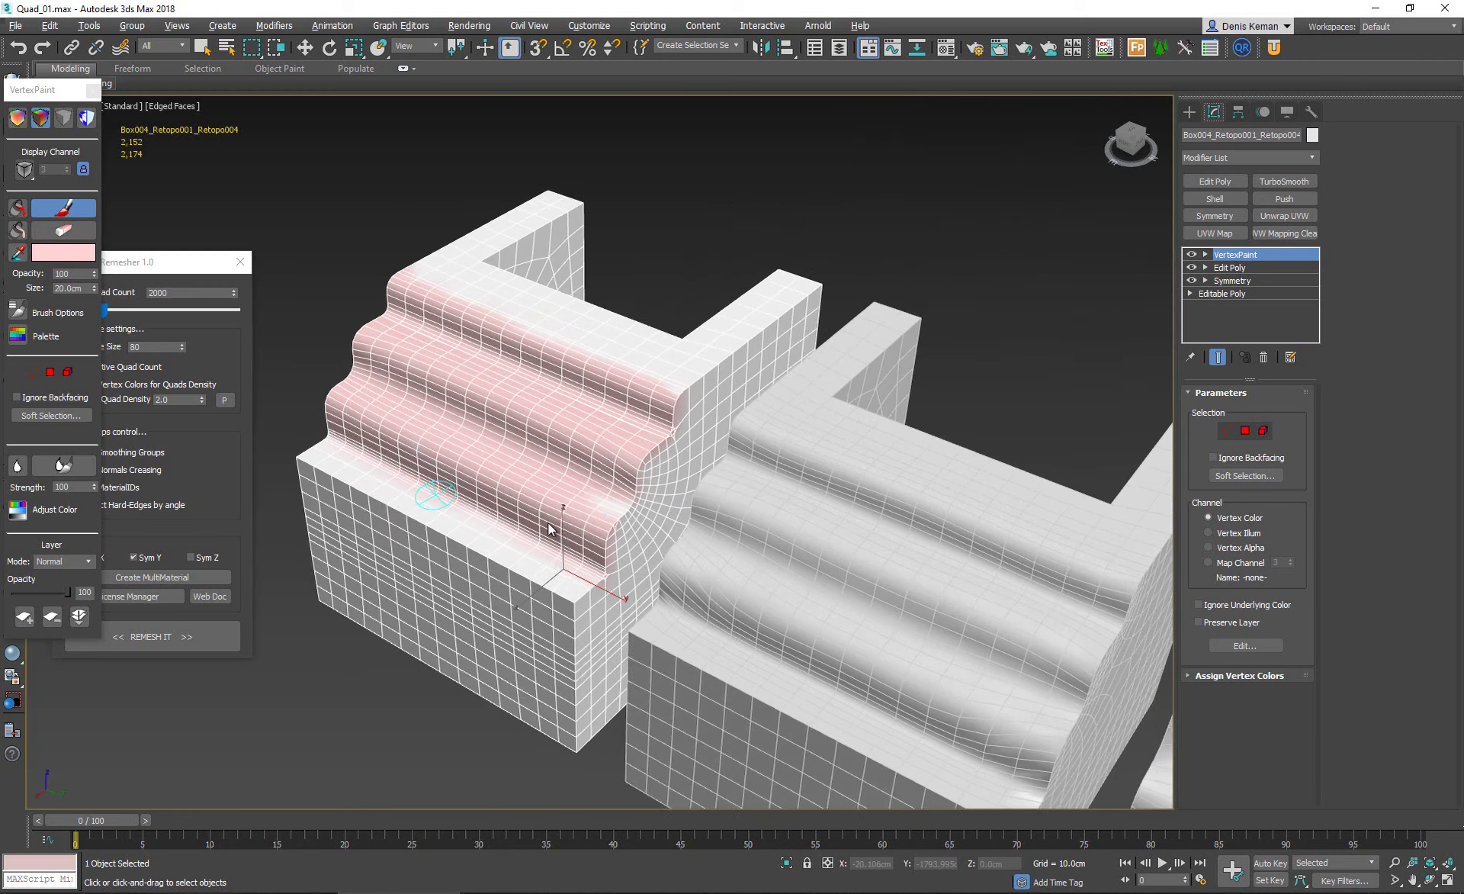
{"action": "mouse_move", "coordinate": [652, 445]}
{"action": "left_mouse_down"}
{"action": "mouse_move", "coordinate": [608, 515]}
{"action": "mouse_move", "coordinate": [624, 445]}
{"action": "mouse_move", "coordinate": [599, 539]}
{"action": "left_mouse_up"}
Remesh the painted block at 2000 target quads using vertex color density, smoothing groups and Y symmetry.
{"action": "middle_click_drag", "start_coordinate": [599, 540], "coordinate": [409, 510], "text": "alt"}
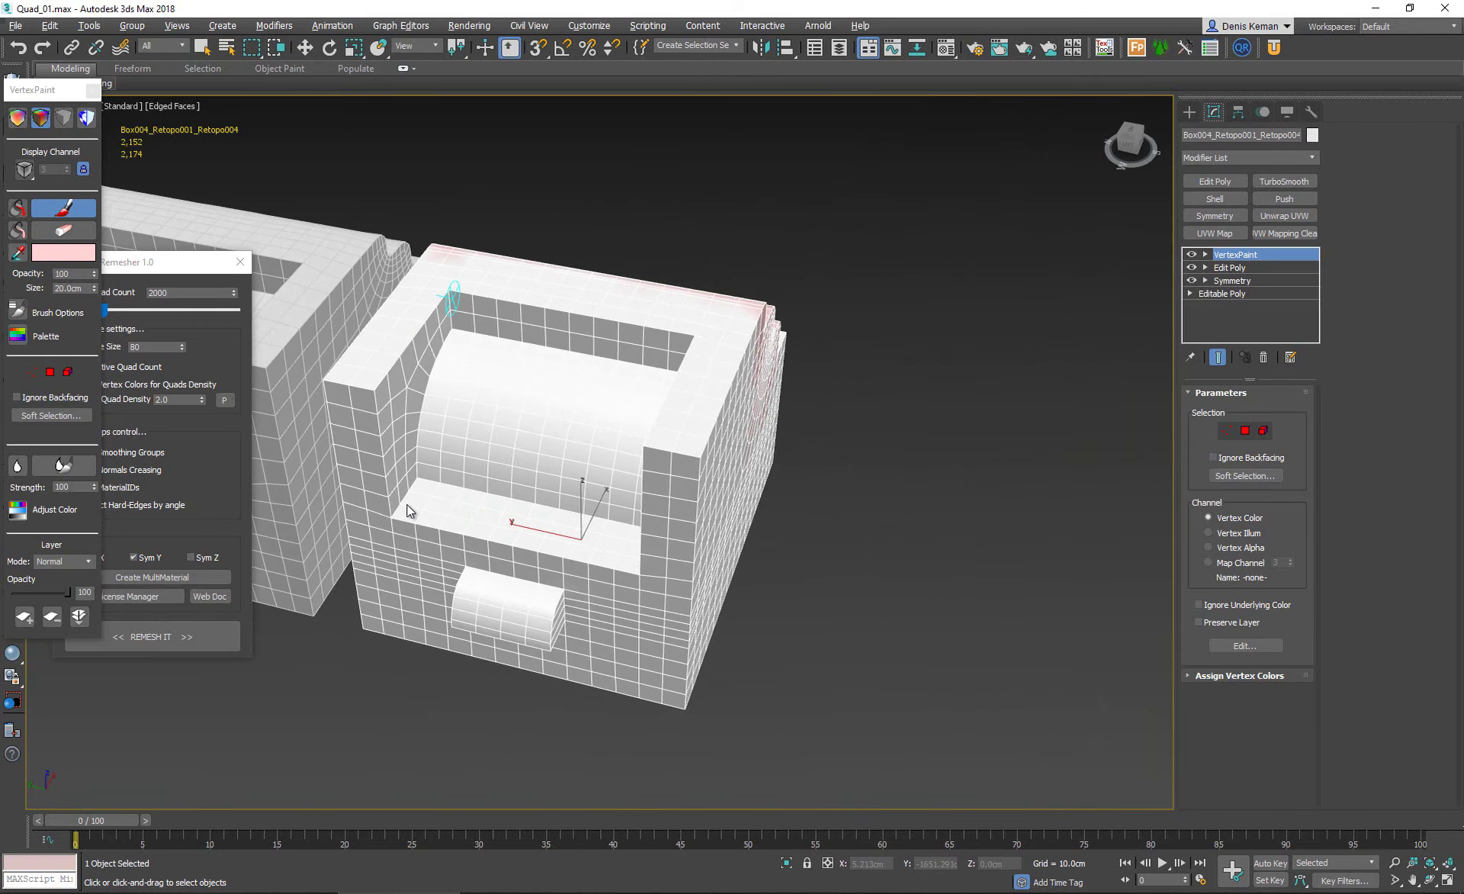
{"action": "middle_click_drag", "start_coordinate": [505, 600], "coordinate": [524, 513], "text": "alt"}
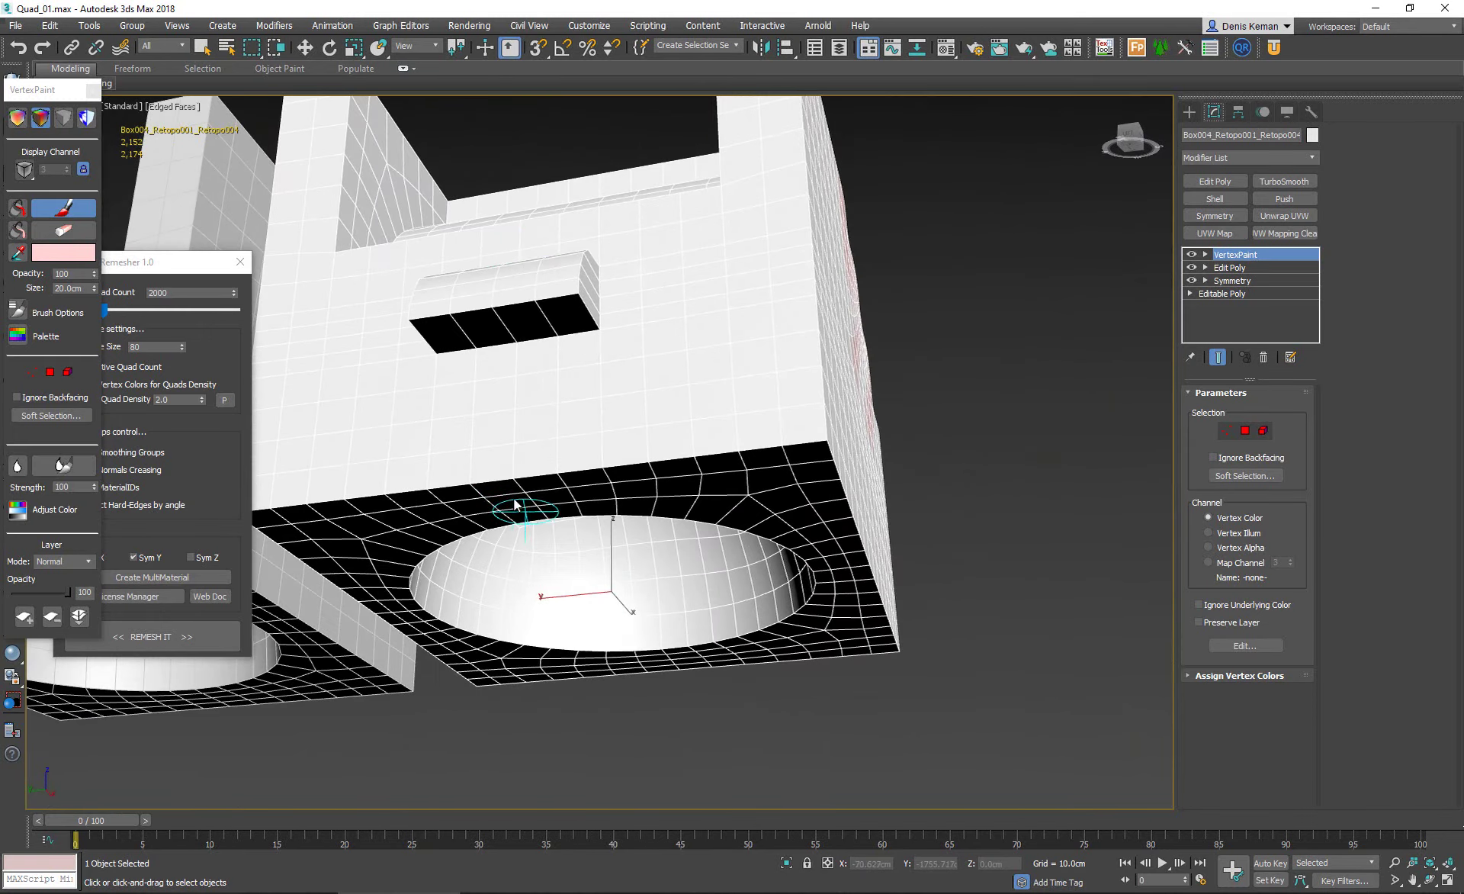
{"action": "middle_click_drag", "start_coordinate": [628, 345], "coordinate": [523, 621], "text": "alt"}
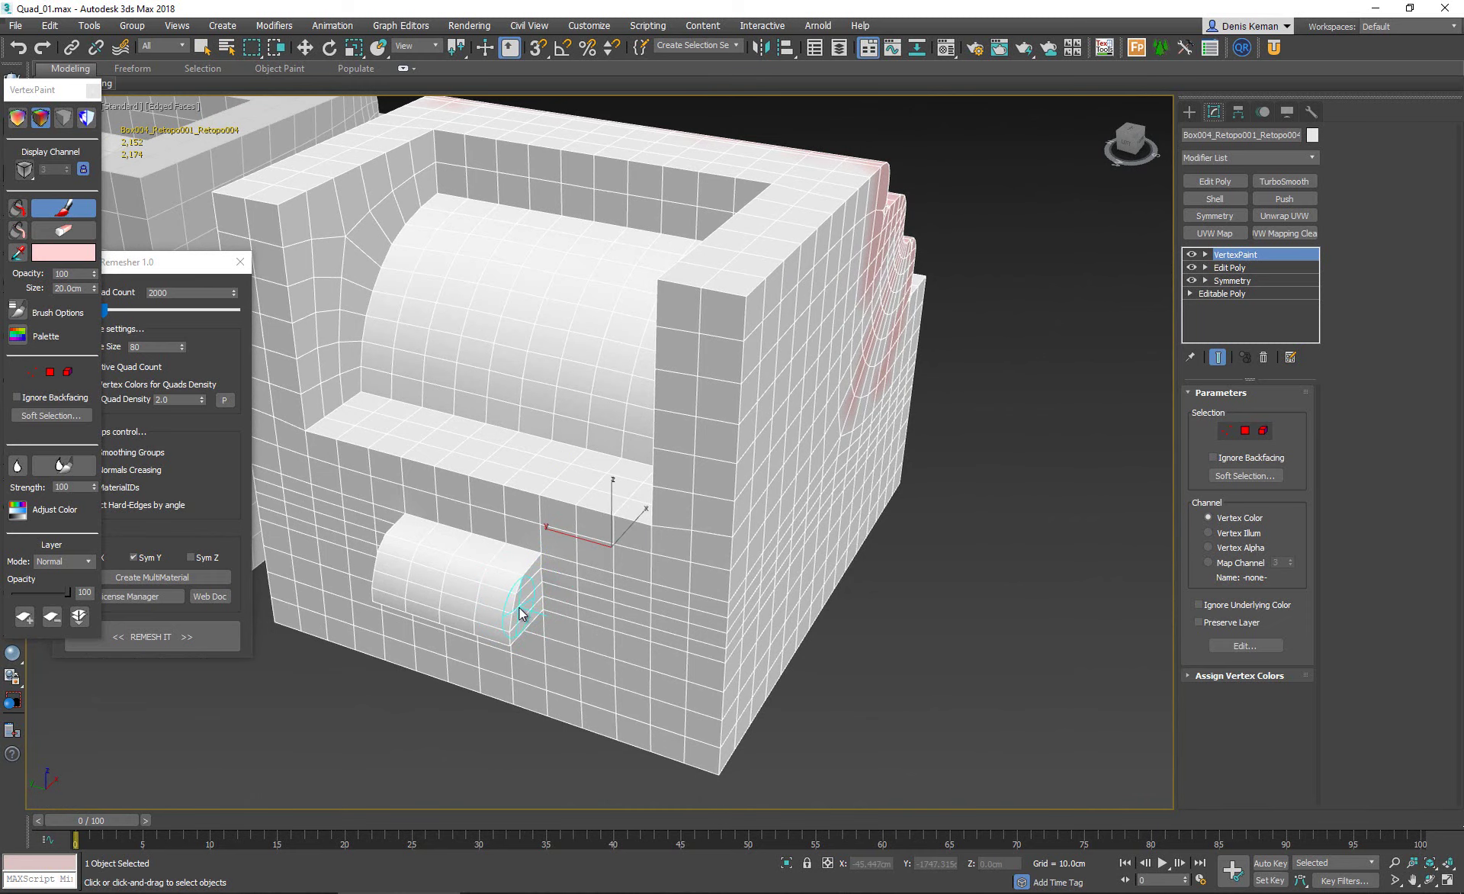
{"action": "middle_click_drag", "start_coordinate": [545, 601], "coordinate": [541, 611], "text": "alt"}
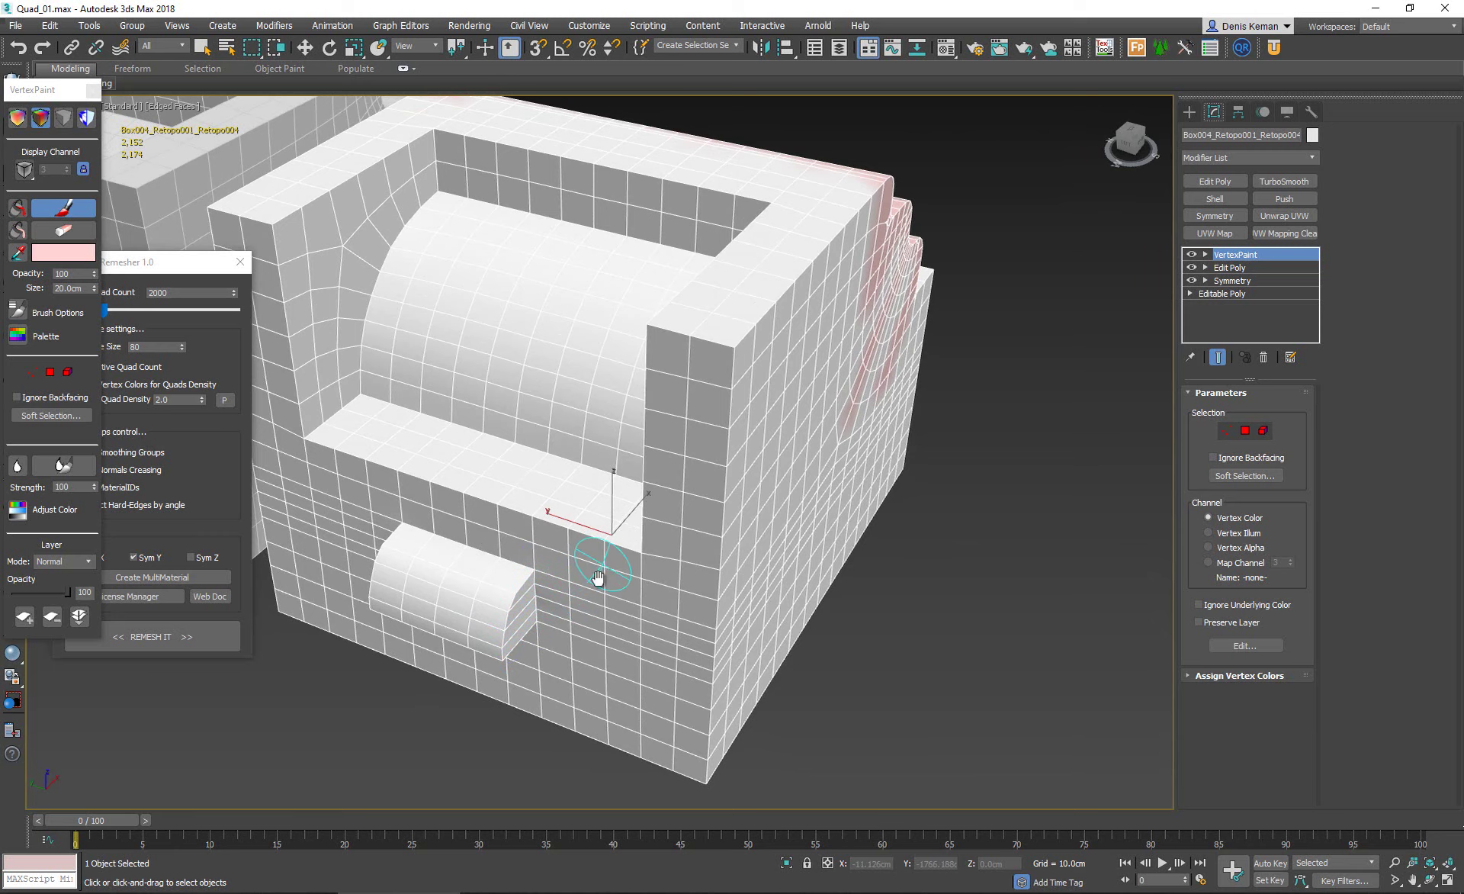
{"action": "scroll", "coordinate": [598, 577], "scroll_direction": "down", "scroll_amount": 5}
{"action": "mouse_move", "coordinate": [653, 539]}
{"action": "middle_mouse_down", "text": "alt"}
{"action": "mouse_move", "coordinate": [488, 686]}
{"action": "mouse_move", "coordinate": [588, 605]}
{"action": "mouse_move", "coordinate": [408, 555]}
{"action": "mouse_move", "coordinate": [261, 422]}
{"action": "middle_mouse_up", "text": "alt"}
{"action": "left_click_drag", "start_coordinate": [141, 269], "coordinate": [197, 208]}
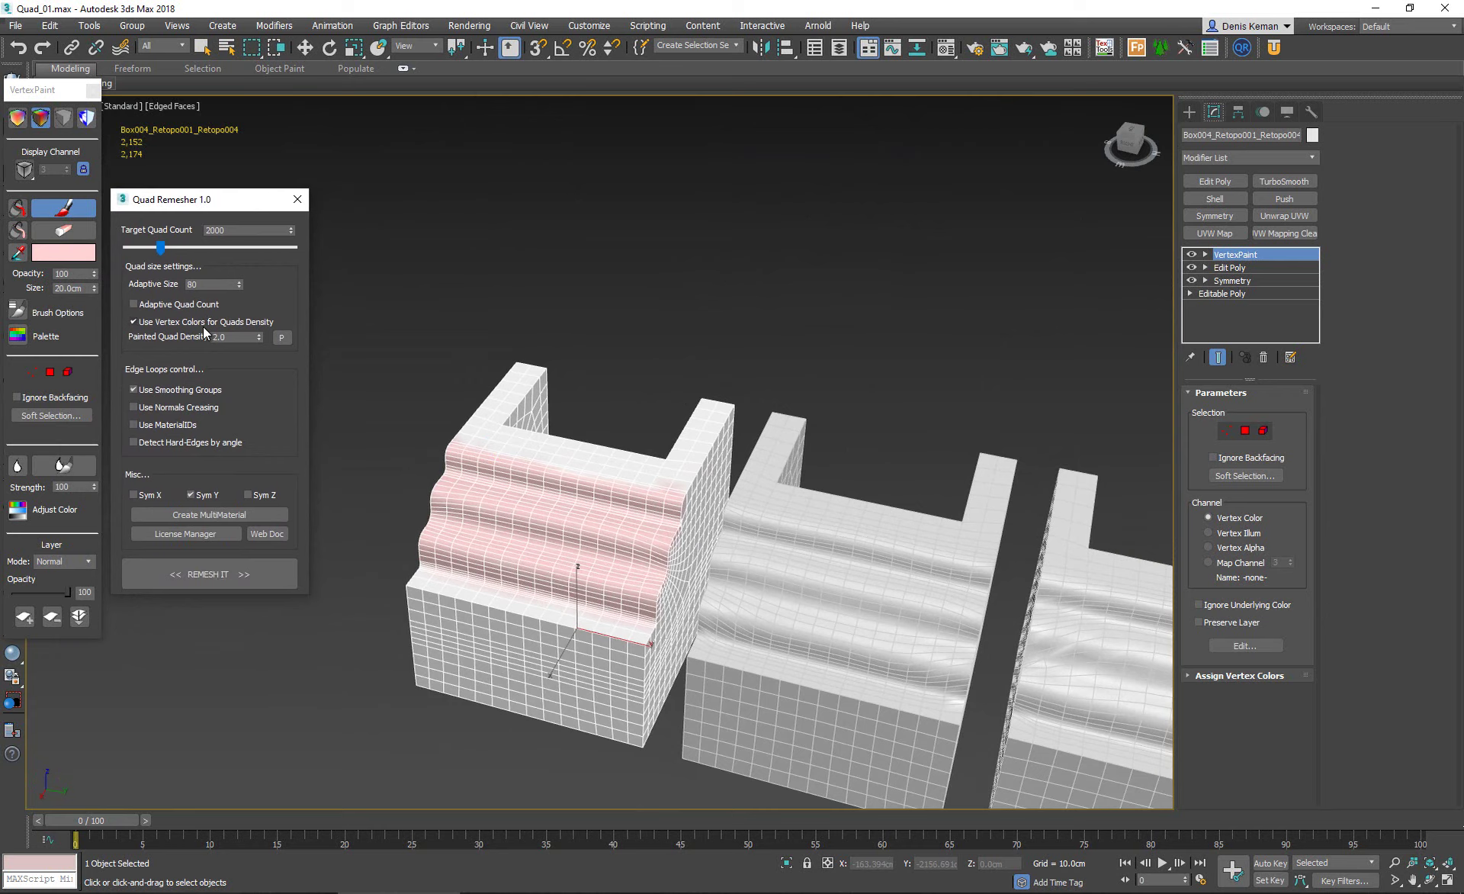
{"action": "left_click", "coordinate": [239, 576]}
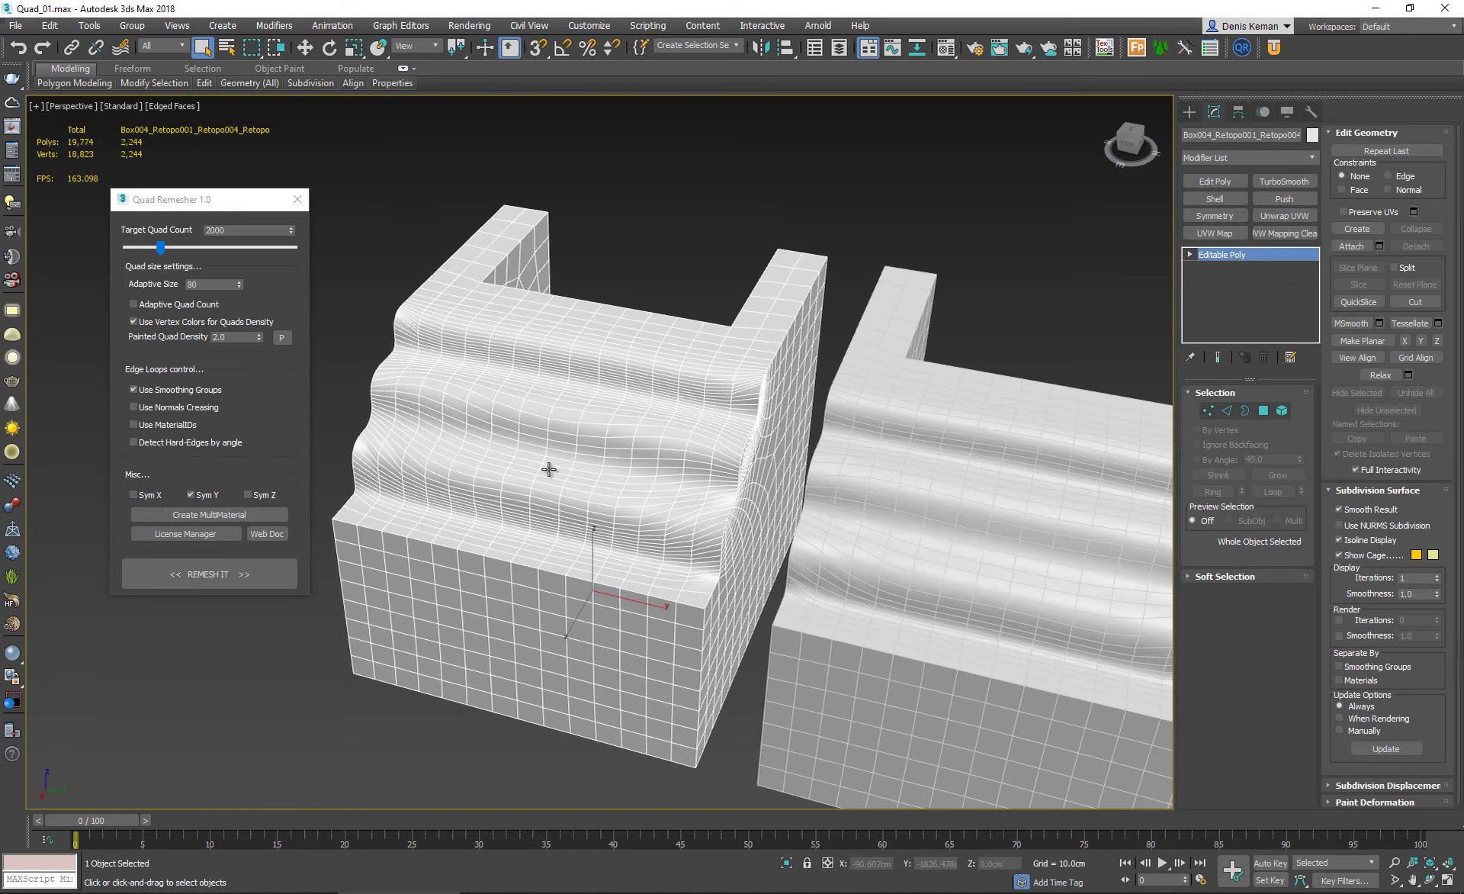
Examine the remeshed block with and without edged faces, checking shading on the ripples and edge flow on the side faces.
{"action": "key", "text": "F4"}
{"action": "scroll", "coordinate": [583, 501], "scroll_direction": "up", "scroll_amount": 6}
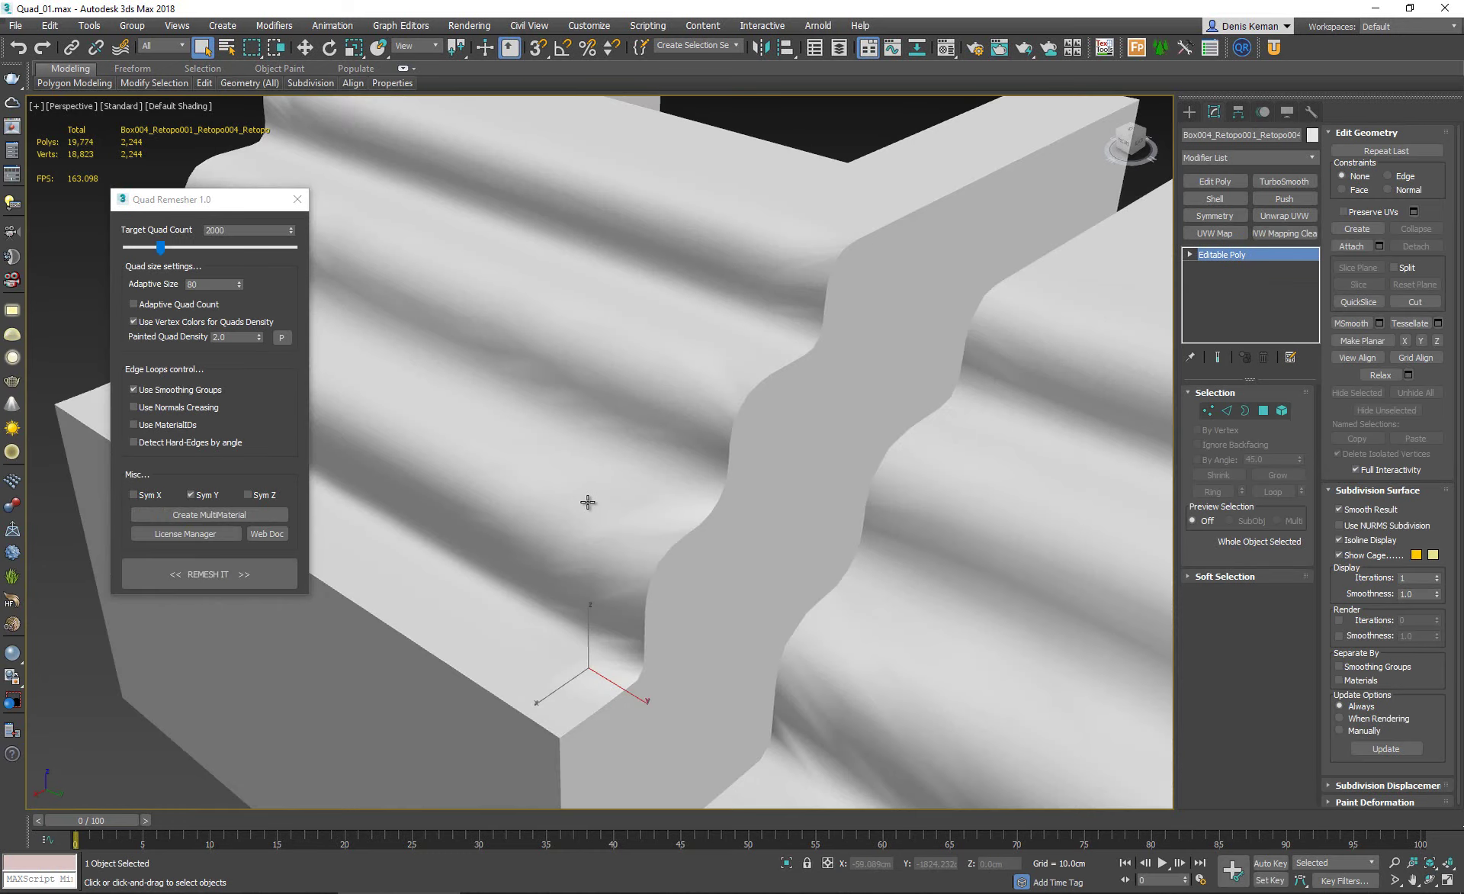
{"action": "scroll", "coordinate": [587, 502], "scroll_direction": "down", "scroll_amount": 6}
{"action": "key", "text": "F4"}
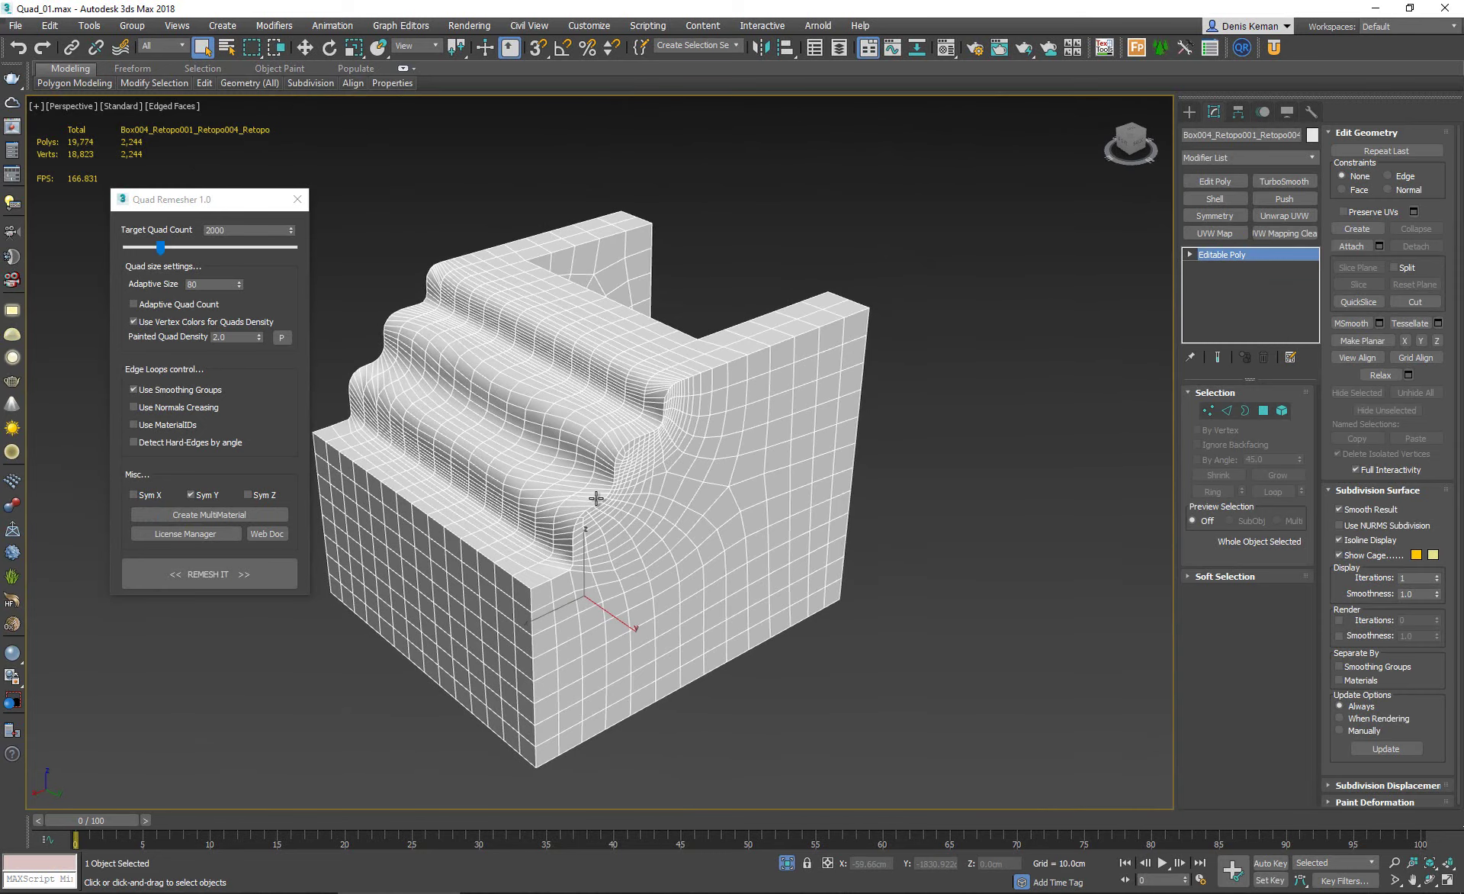
{"action": "middle_click_drag", "start_coordinate": [596, 497], "coordinate": [702, 481], "text": "alt"}
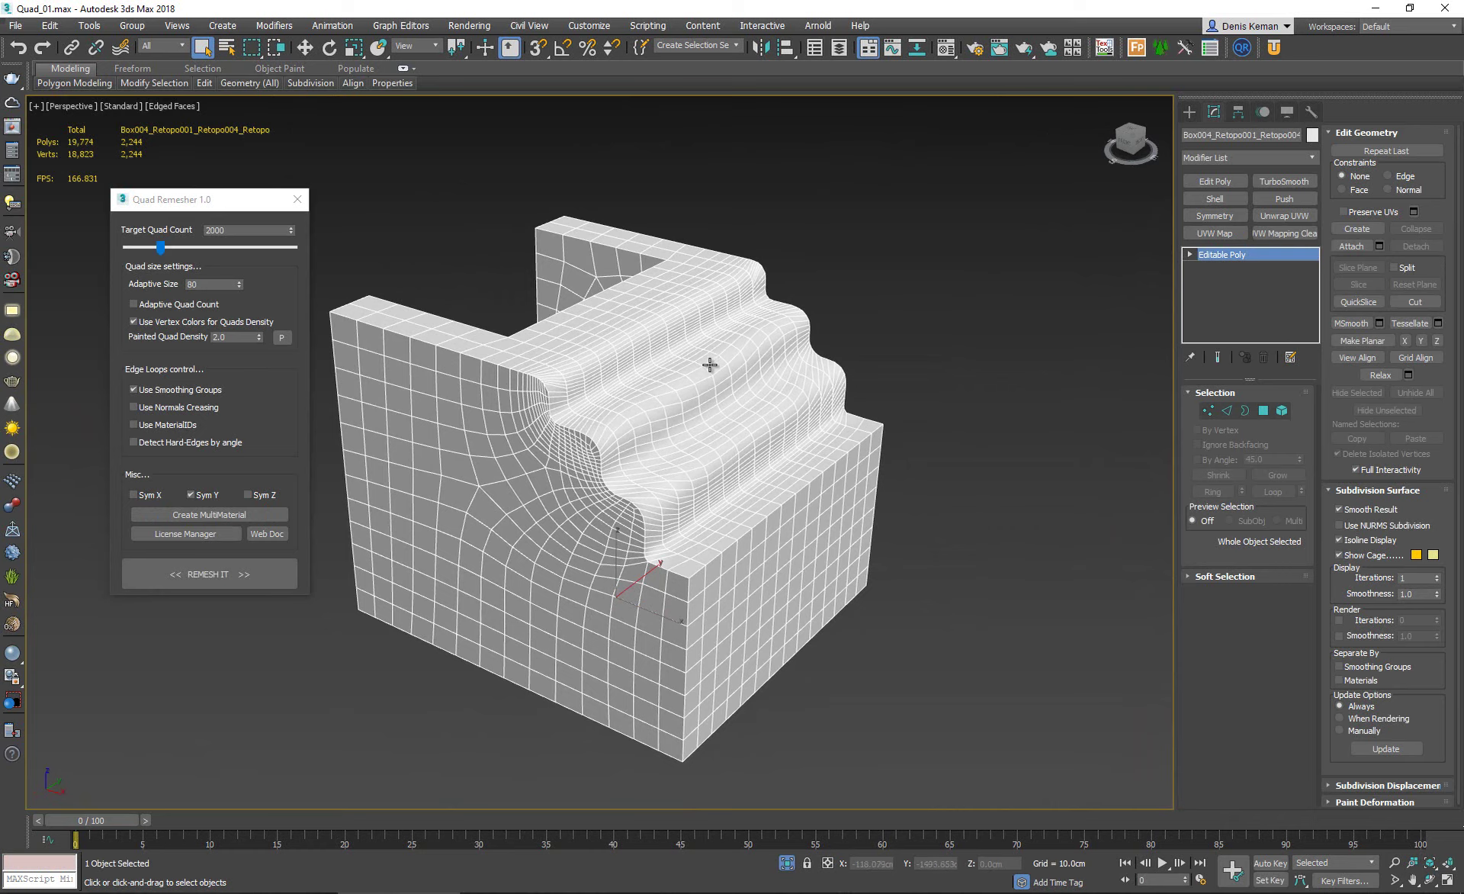
{"action": "middle_click_drag", "start_coordinate": [793, 327], "coordinate": [697, 268], "text": "alt"}
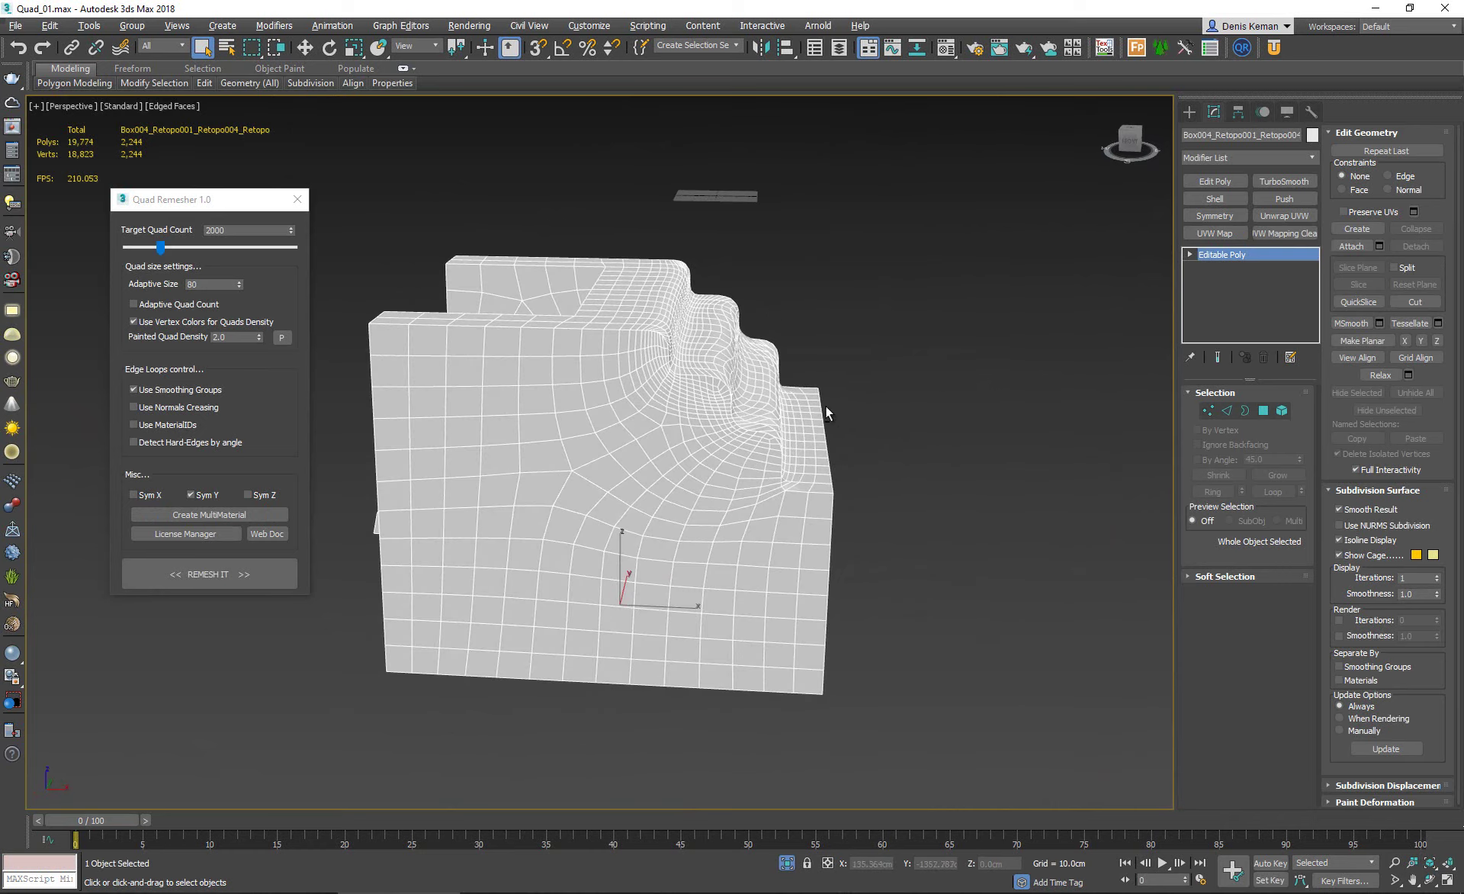
{"action": "middle_click_drag", "start_coordinate": [825, 406], "coordinate": [302, 451], "text": "alt"}
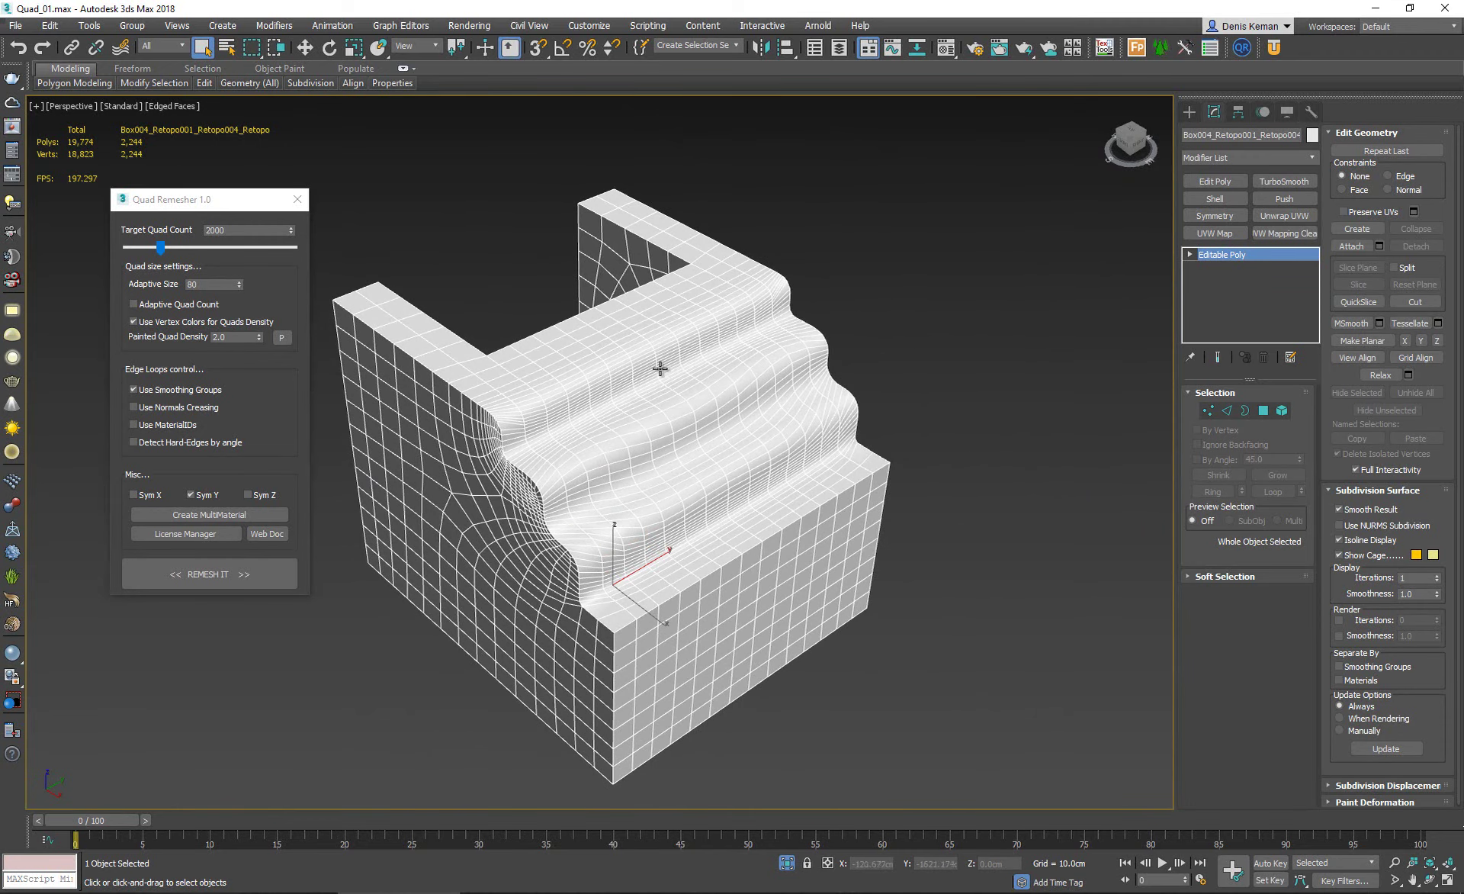
{"action": "scroll", "coordinate": [672, 384], "scroll_direction": "up", "scroll_amount": 4}
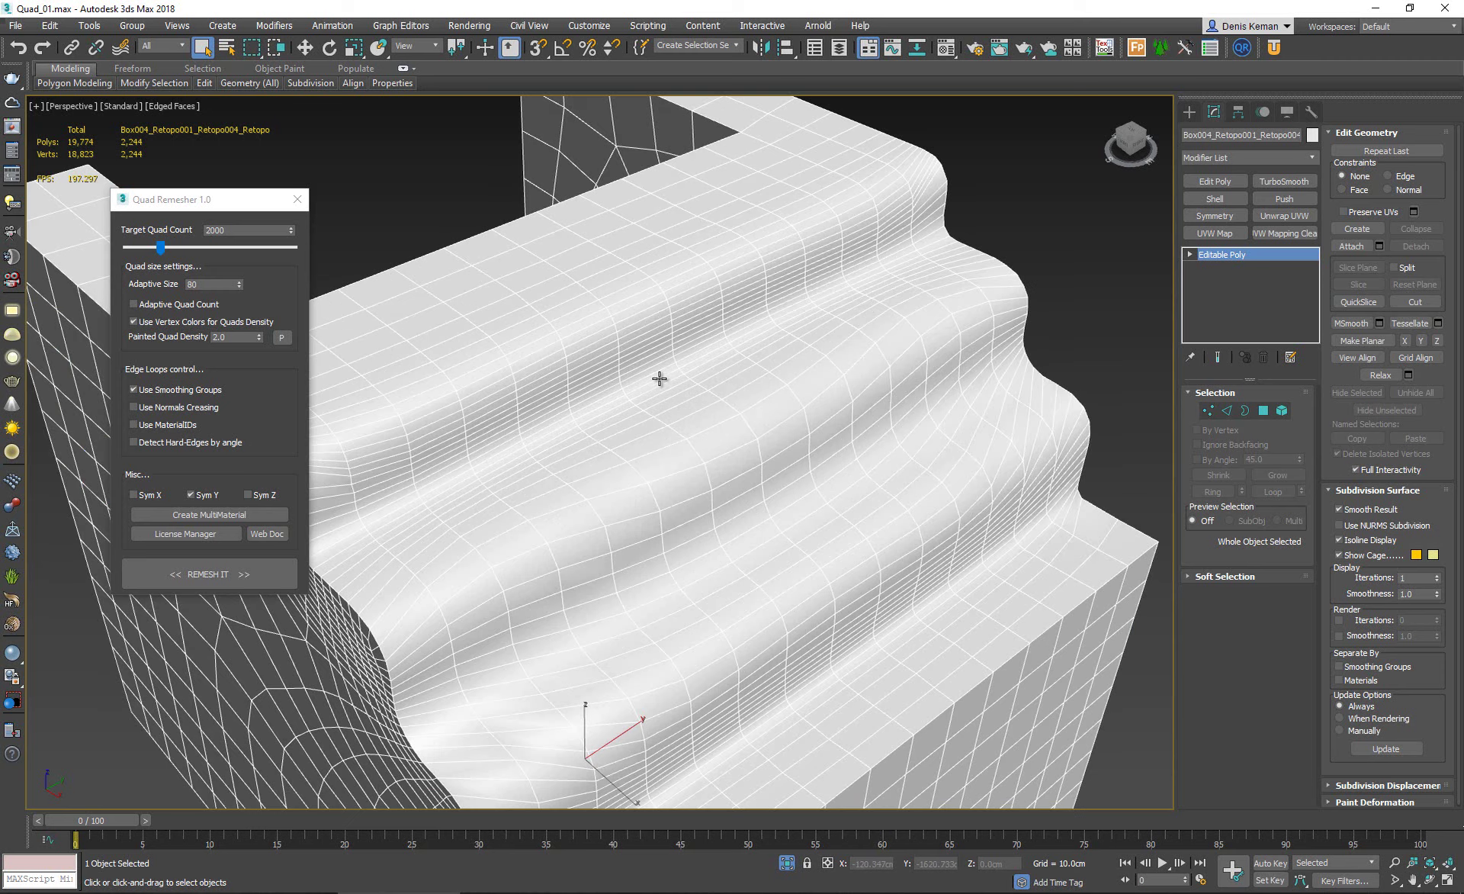
{"action": "scroll", "coordinate": [647, 493], "scroll_direction": "down", "scroll_amount": 5}
{"action": "middle_click_drag", "start_coordinate": [663, 542], "coordinate": [707, 488], "text": "alt"}
End the block's isolation and delete all nine blocks in the row.
{"action": "right_click", "coordinate": [708, 488]}
{"action": "left_click", "coordinate": [740, 357]}
{"action": "scroll", "coordinate": [752, 376], "scroll_direction": "down", "scroll_amount": 5}
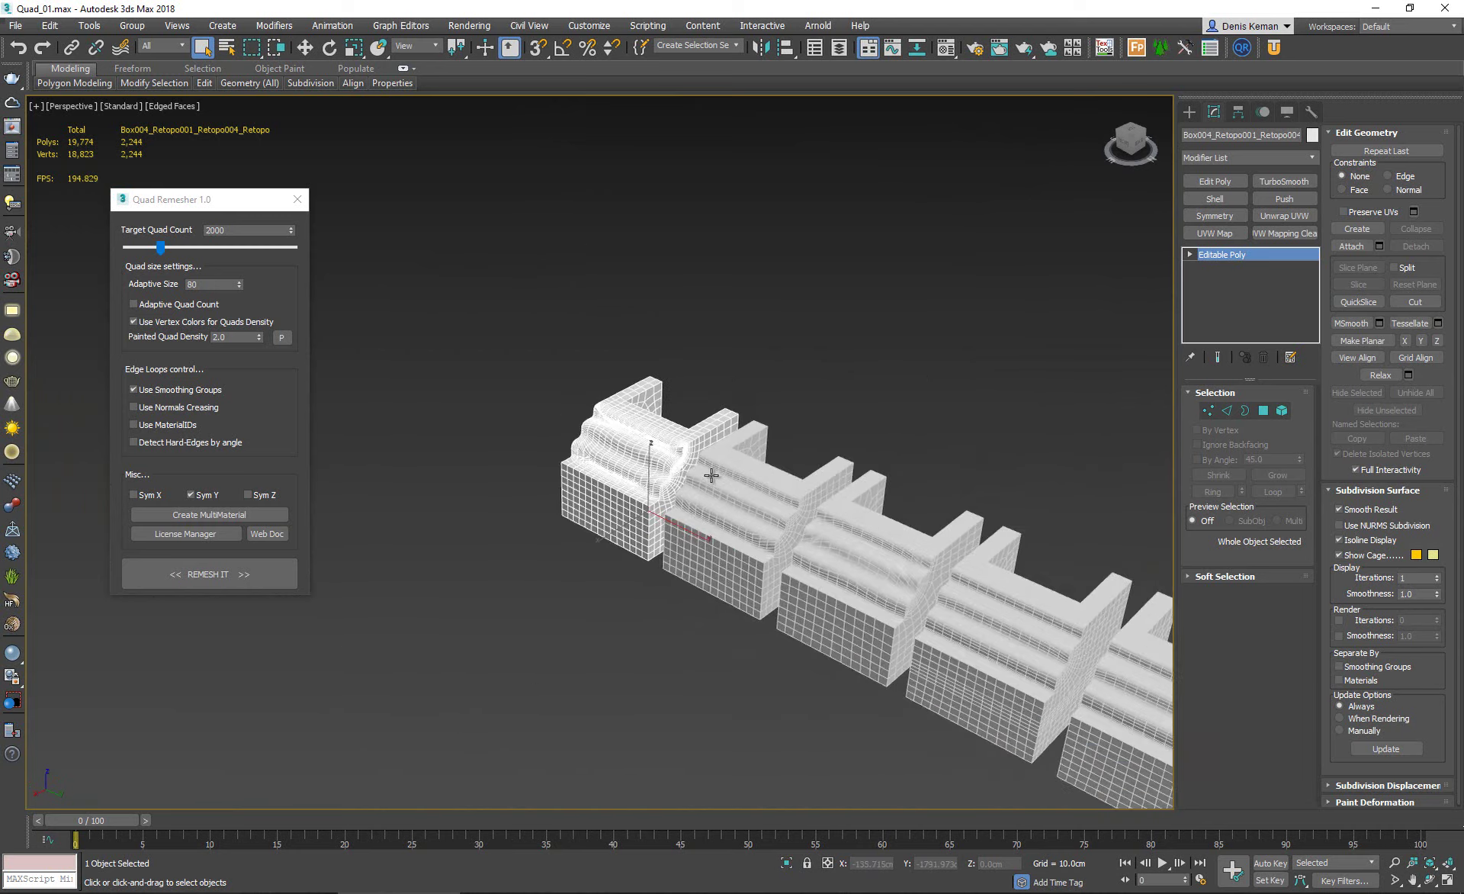
{"action": "middle_click_drag", "start_coordinate": [752, 376], "coordinate": [635, 451], "text": "alt"}
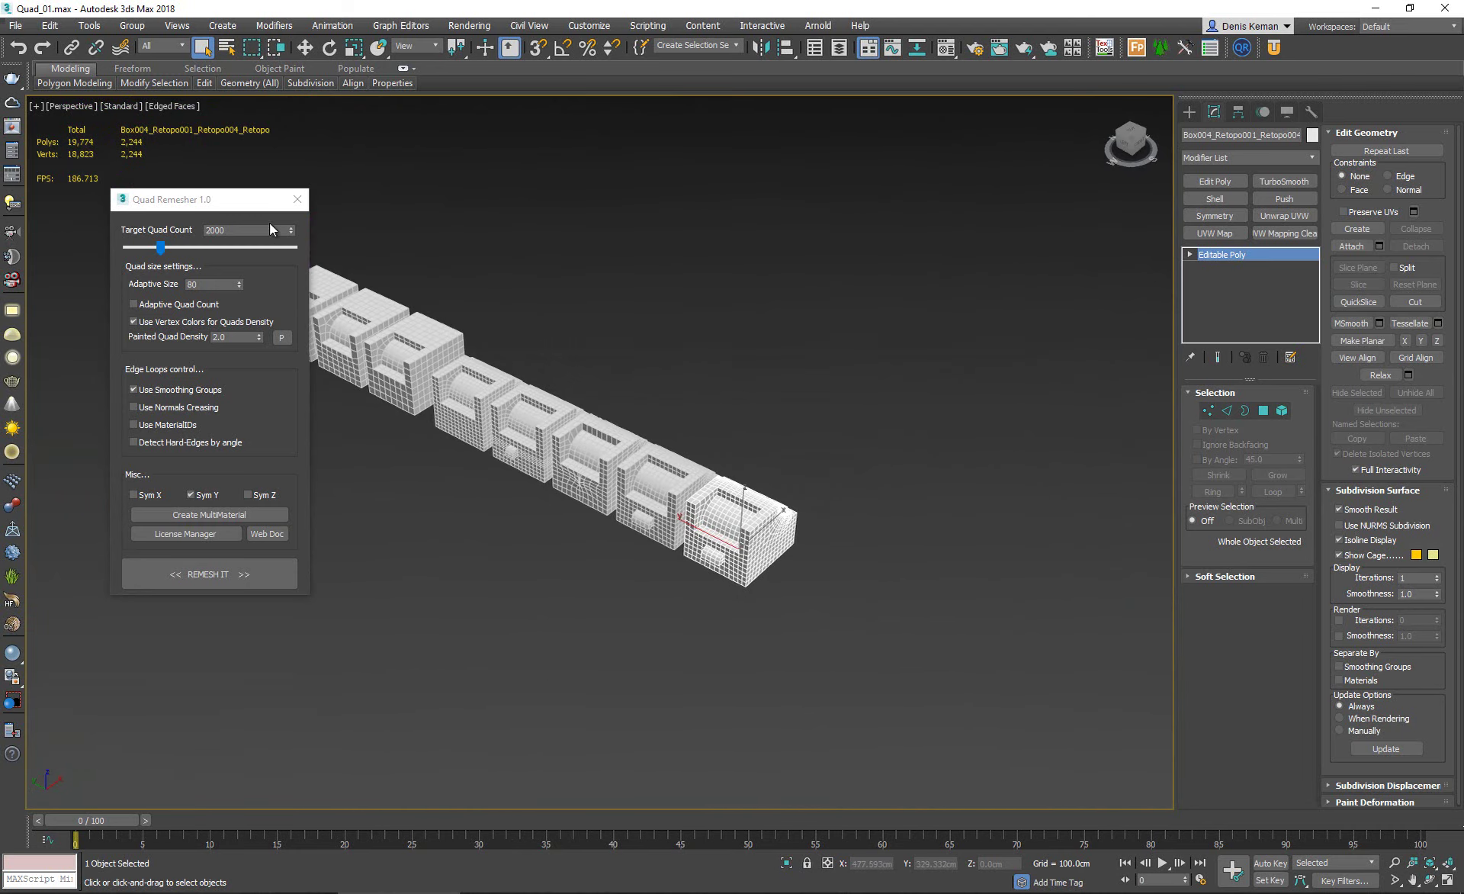
{"action": "left_click_drag", "start_coordinate": [196, 206], "coordinate": [126, 232]}
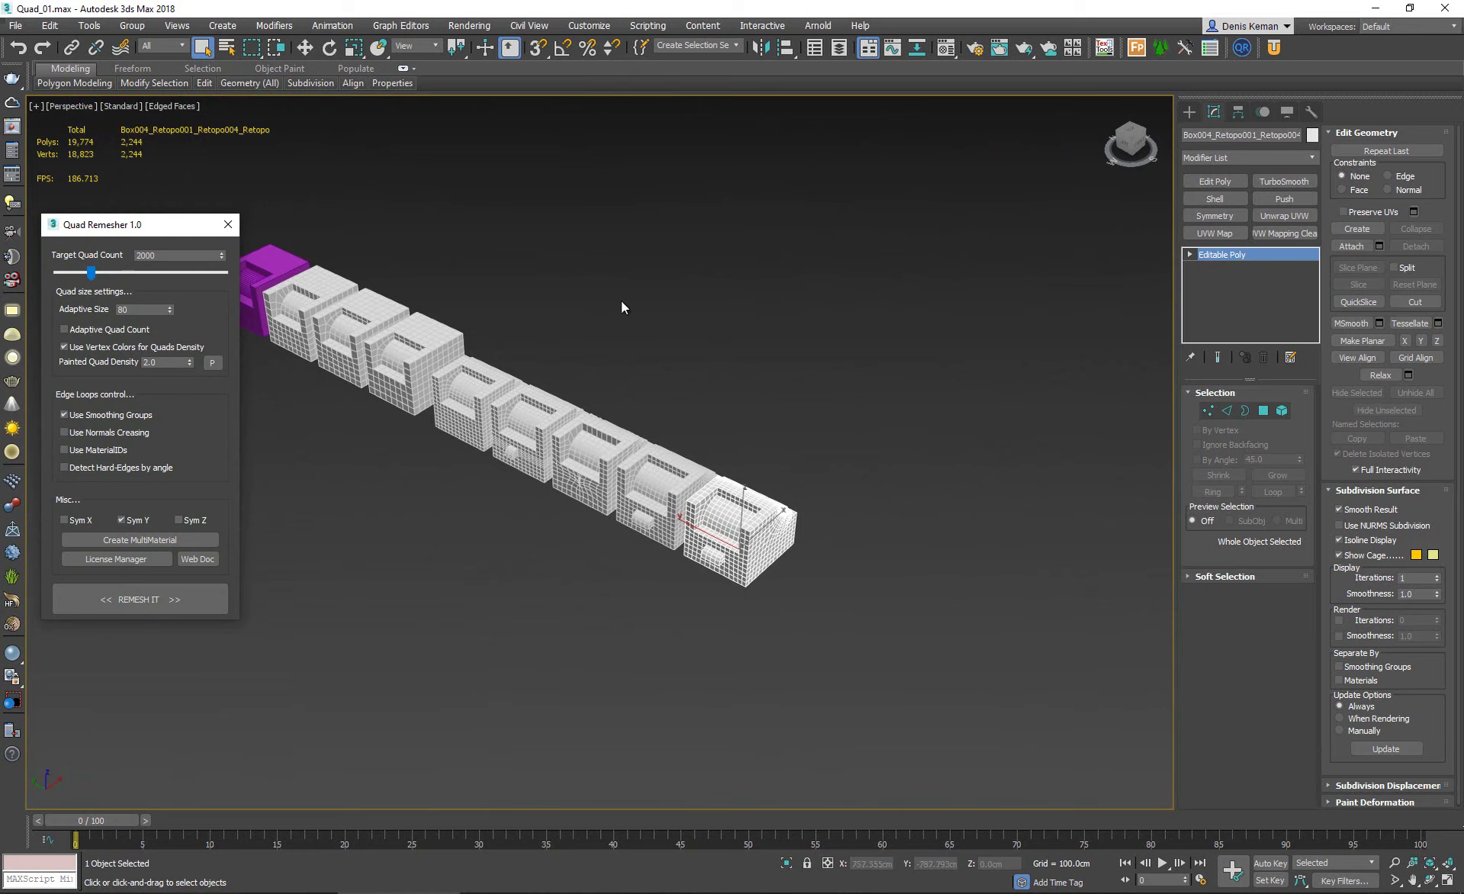
{"action": "scroll", "coordinate": [343, 271], "scroll_direction": "down", "scroll_amount": 5}
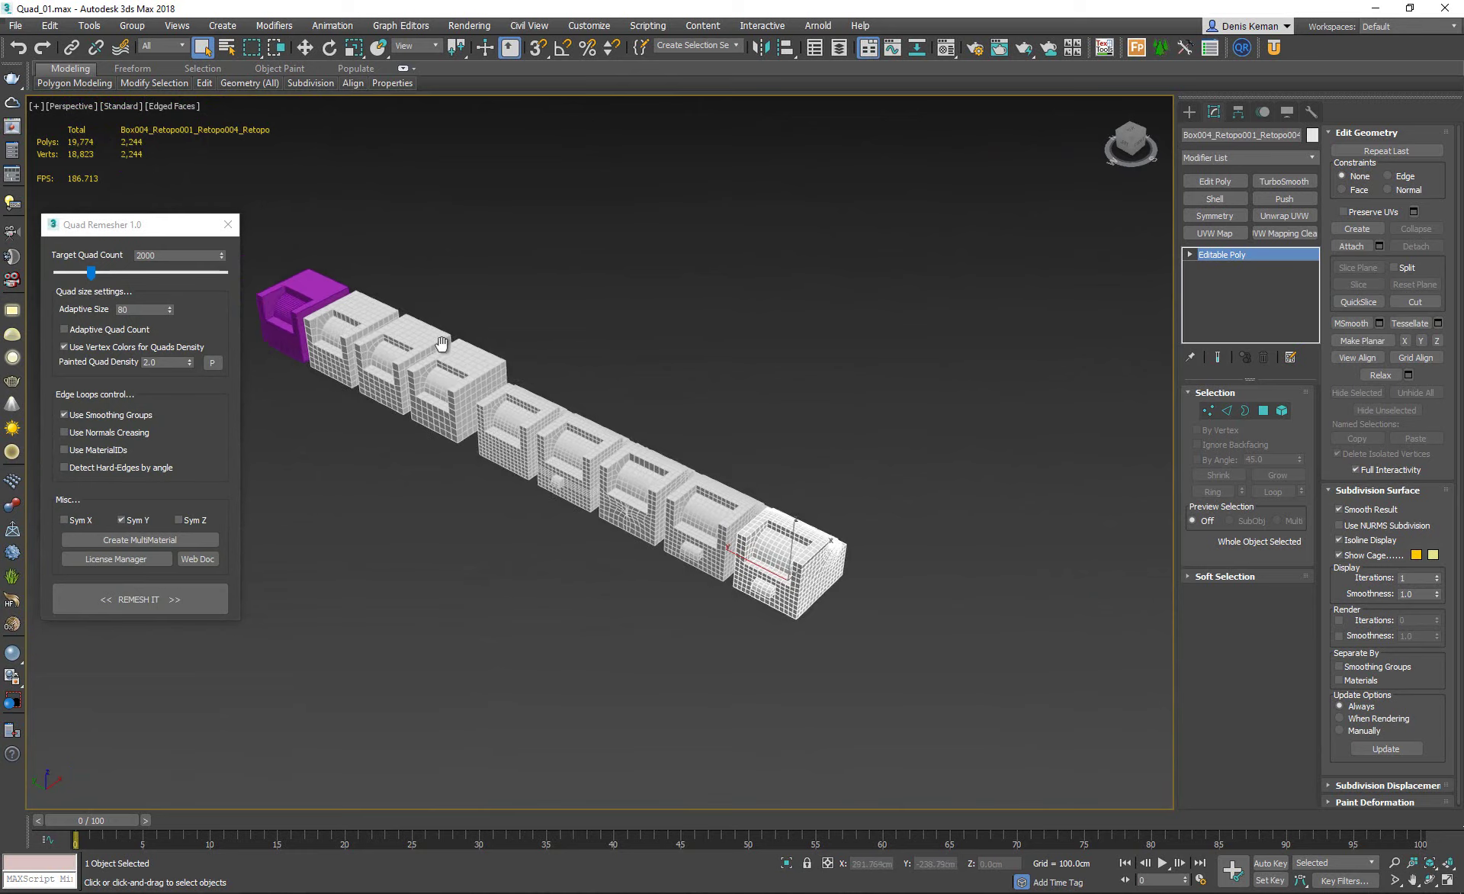
{"action": "left_click_drag", "start_coordinate": [814, 611], "coordinate": [814, 611]}
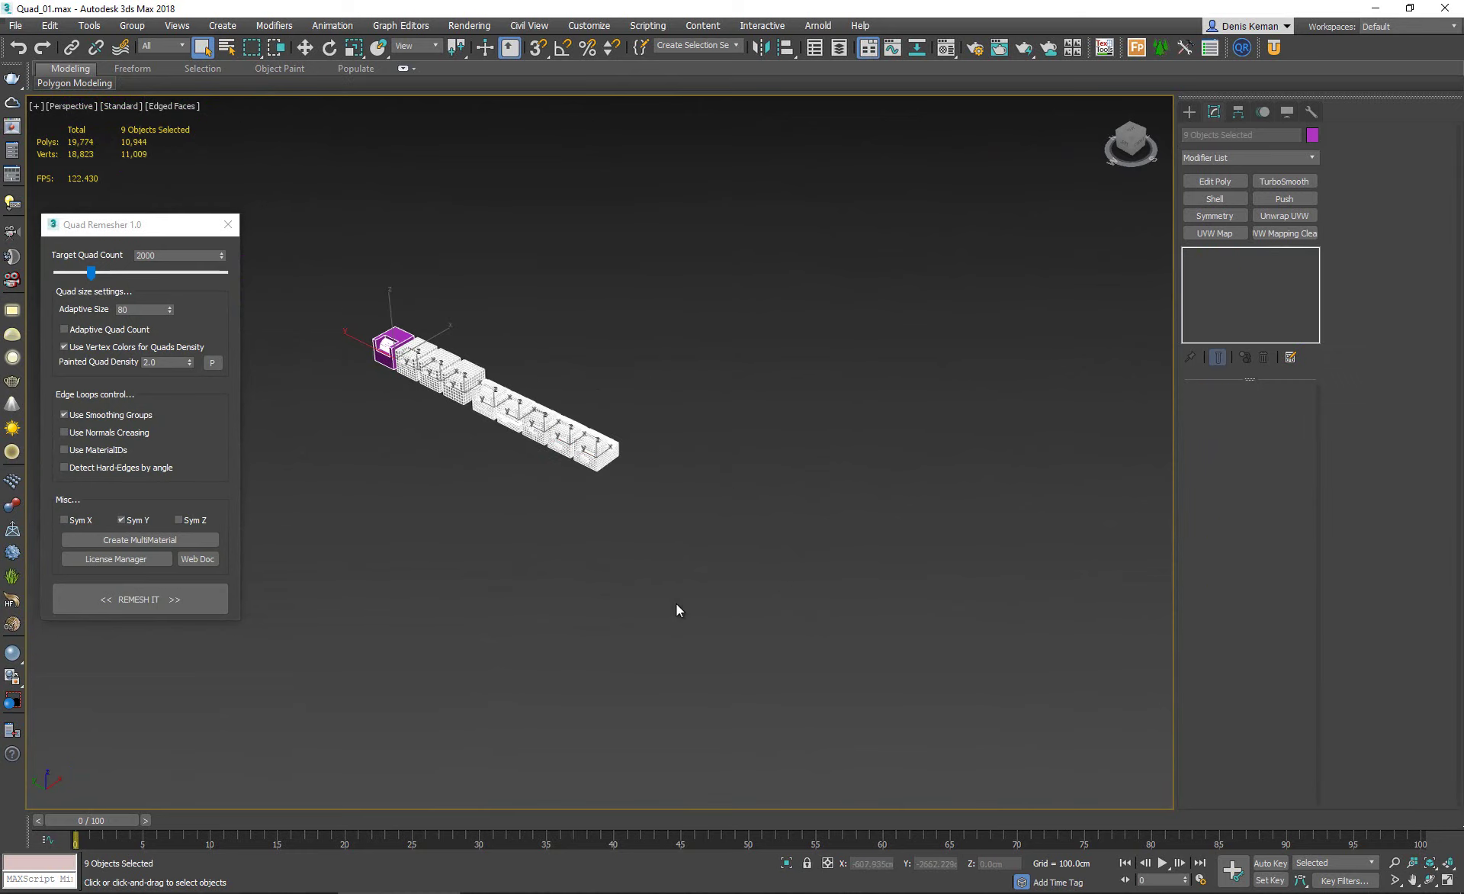
Unhide all hidden objects and delete the seven remaining blocks to empty the scene.
{"action": "right_click", "coordinate": [587, 400]}
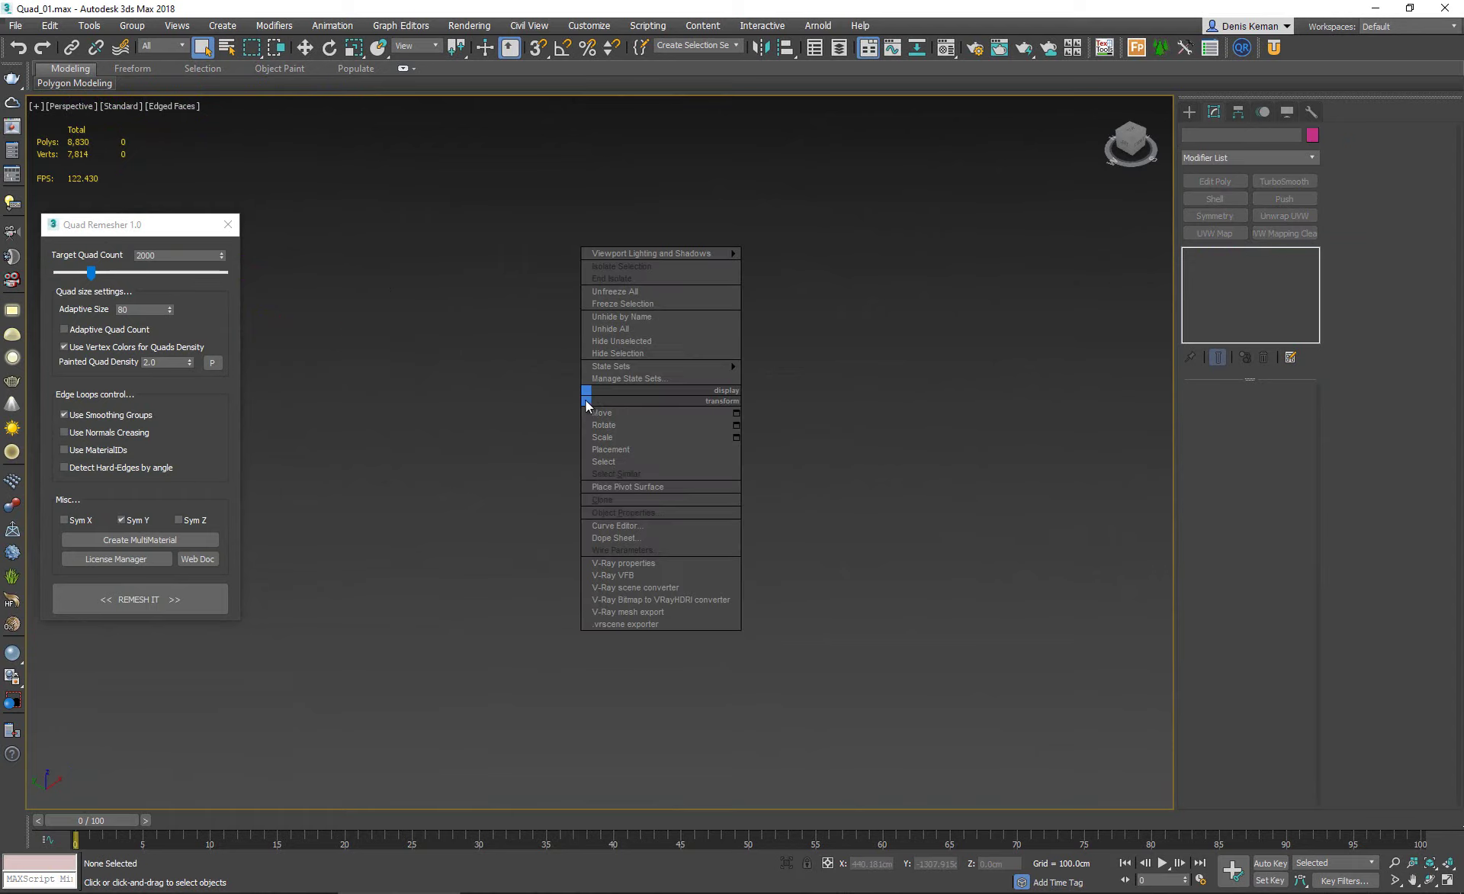
{"action": "left_click", "coordinate": [638, 330]}
{"action": "left_click_drag", "start_coordinate": [781, 570], "coordinate": [651, 515]}
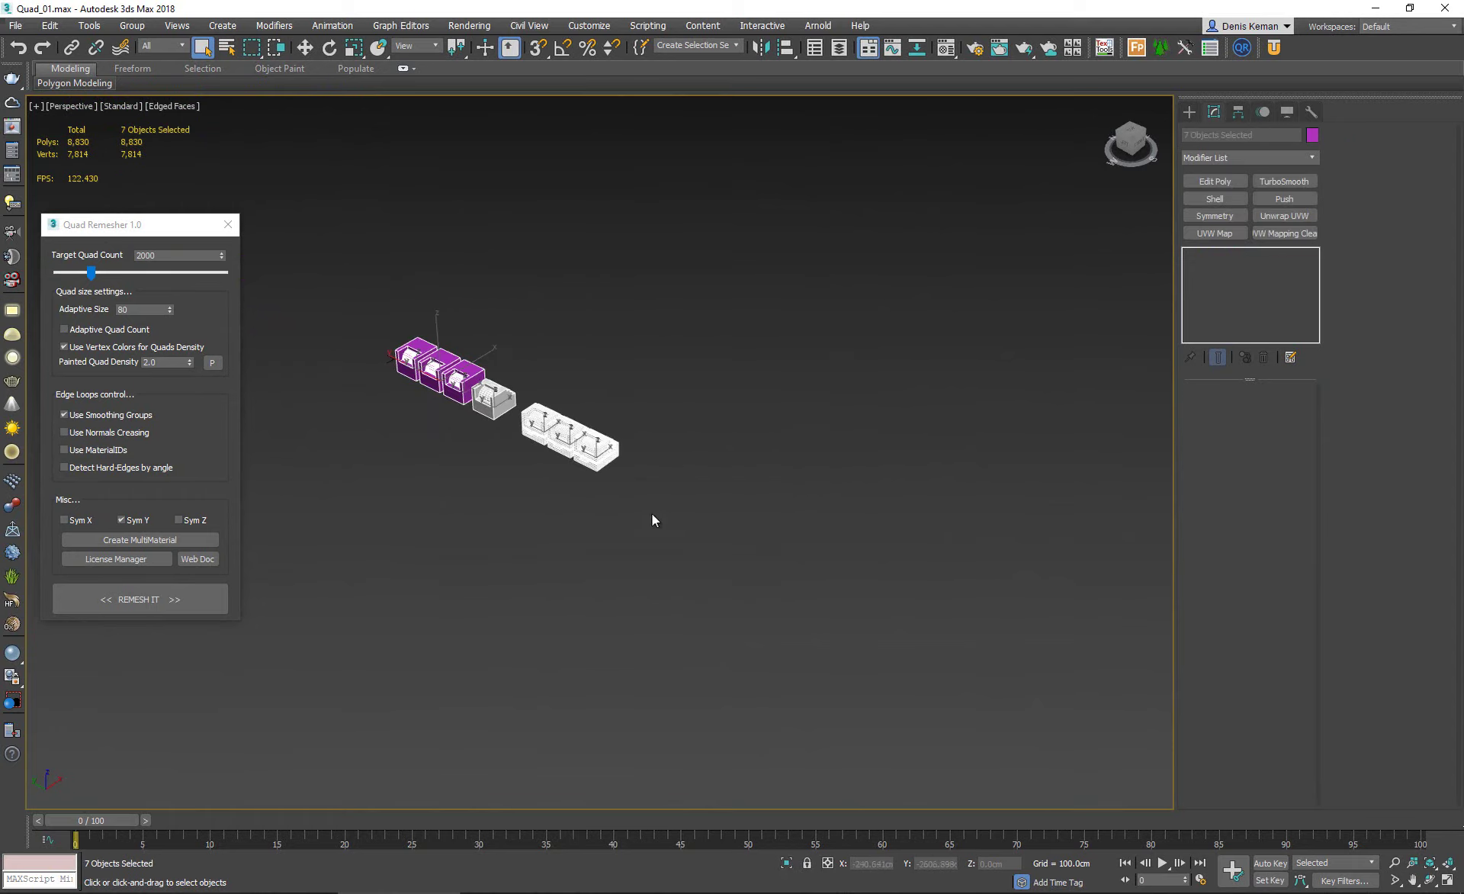
{"action": "scroll", "coordinate": [441, 395], "scroll_direction": "up", "scroll_amount": 5}
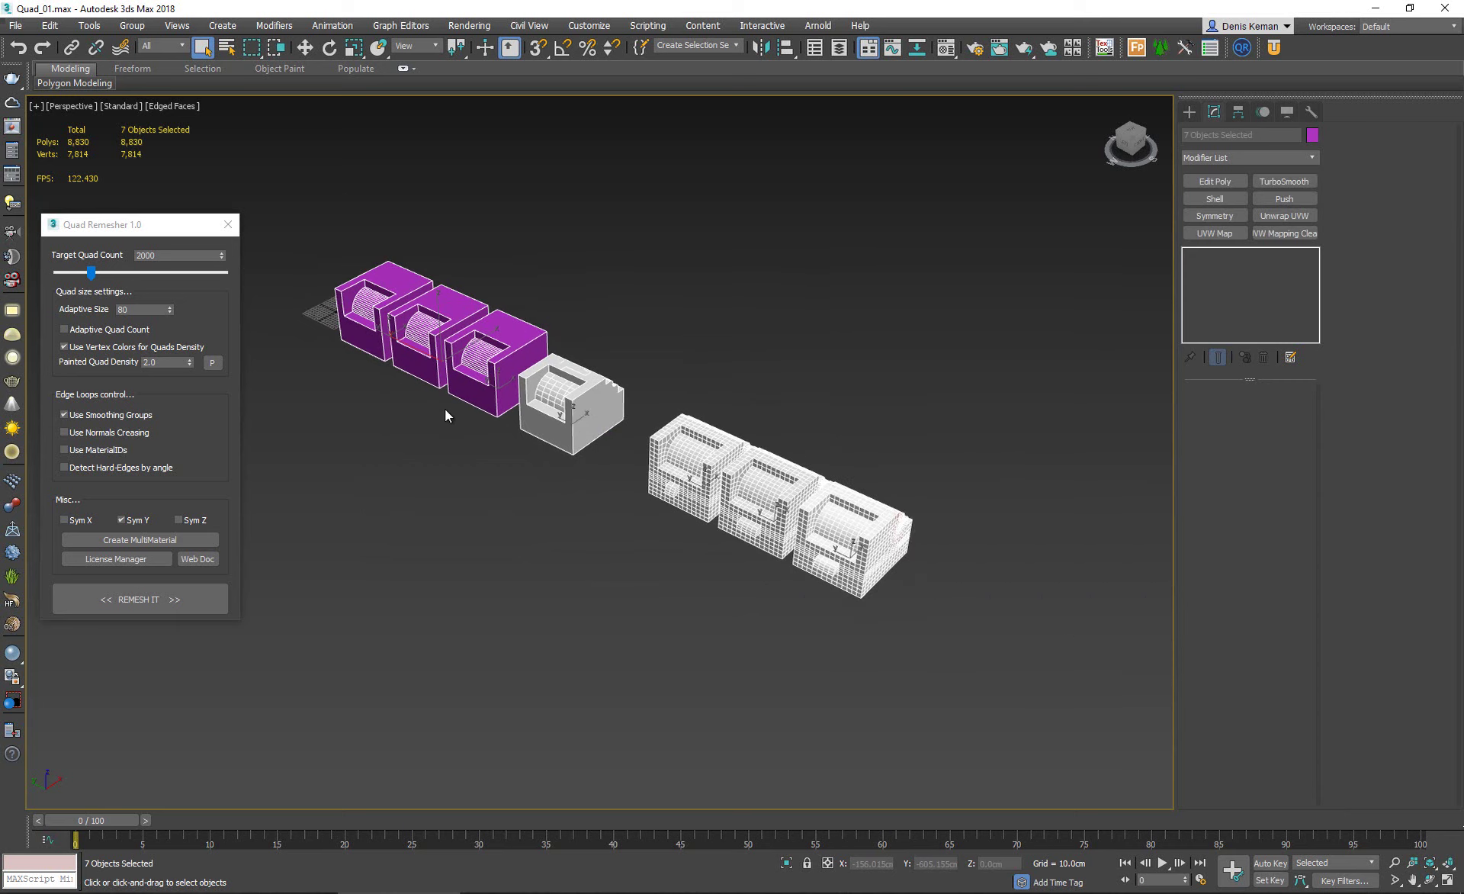
{"action": "key", "text": "Delete"}
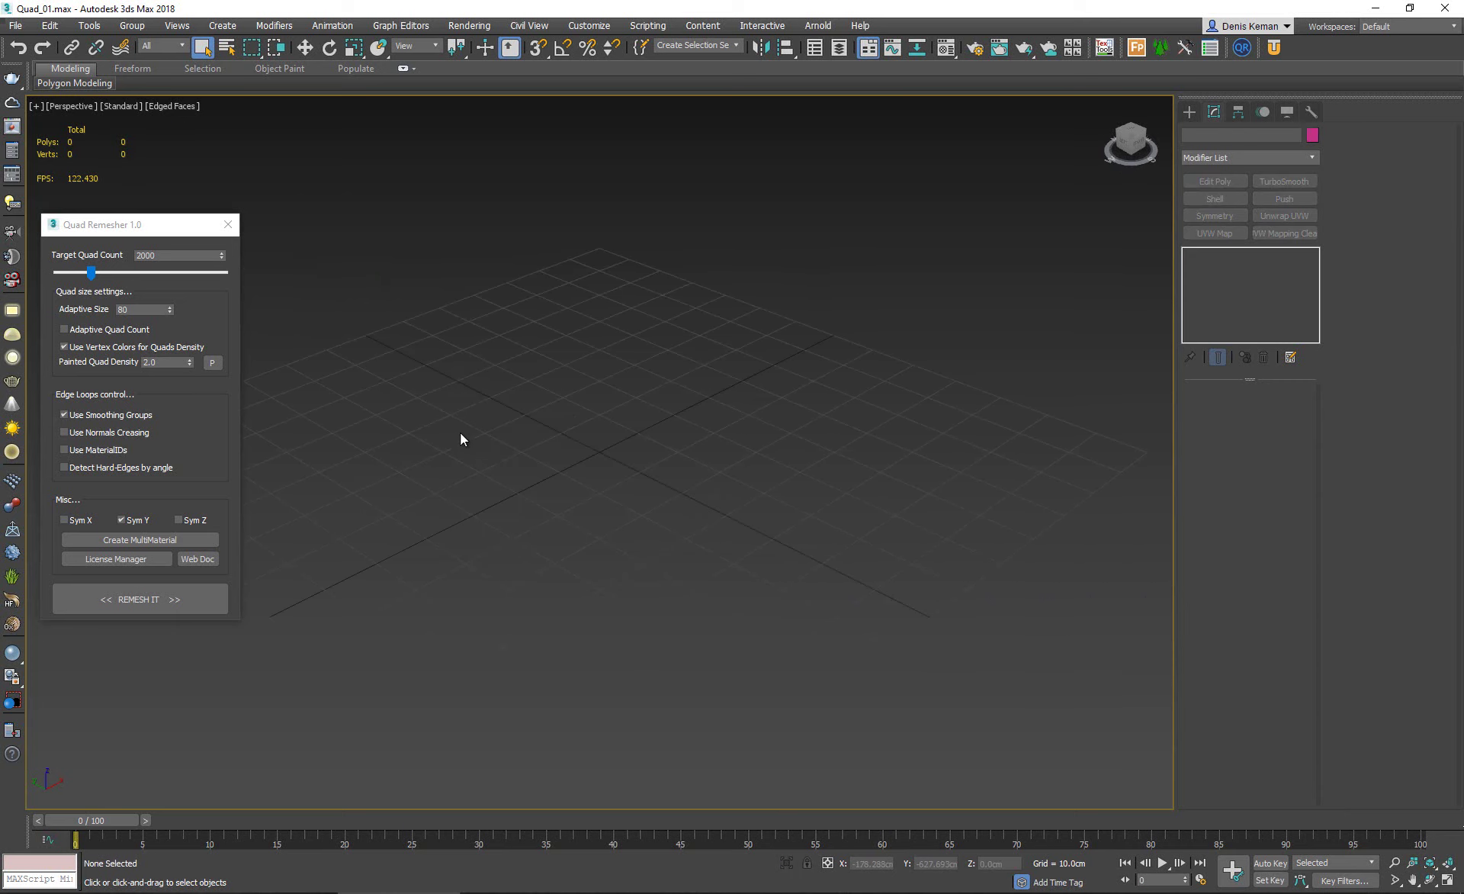
Show all four viewports of the emptied scene and maximize the Front viewport.
{"action": "key", "text": "alt+w"}
{"action": "left_click", "coordinate": [685, 254]}
{"action": "left_click", "coordinate": [520, 256]}
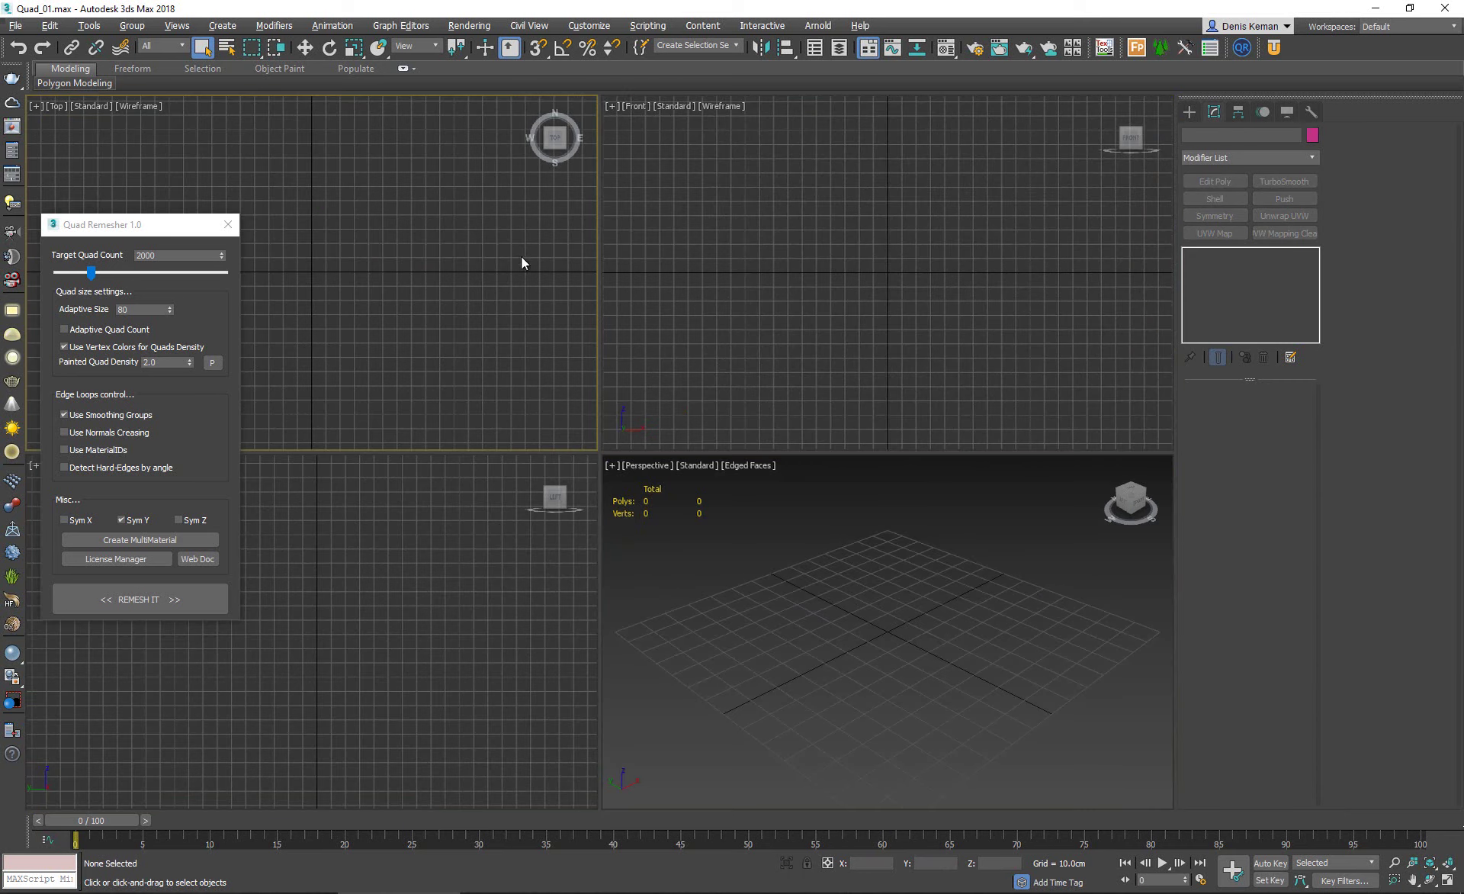
{"action": "left_click", "coordinate": [447, 554]}
{"action": "left_click", "coordinate": [897, 558]}
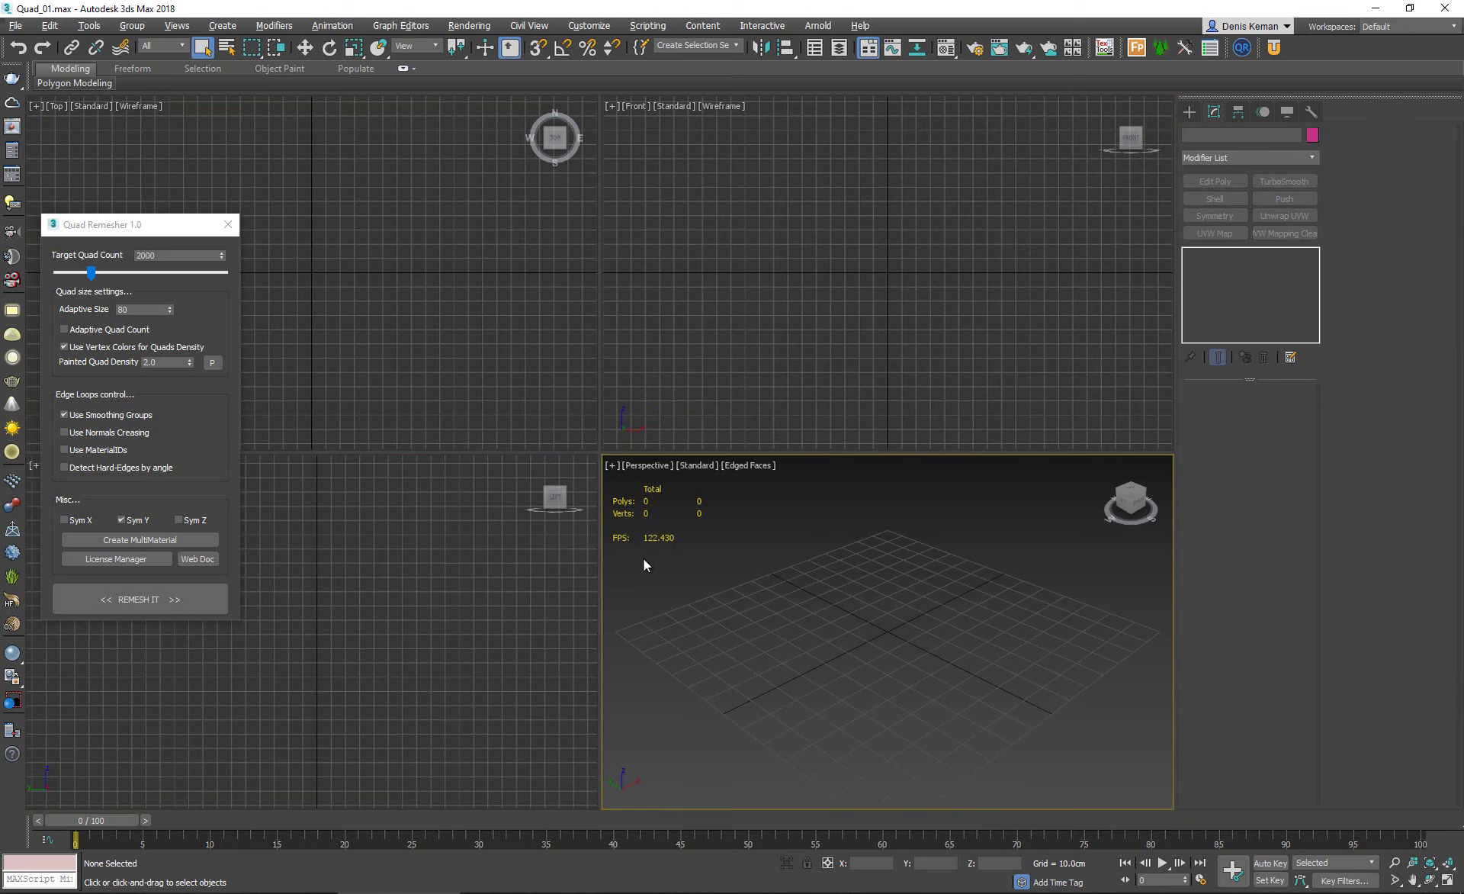
{"action": "left_click", "coordinate": [560, 560]}
{"action": "key", "text": "z"}
{"action": "left_click", "coordinate": [788, 560]}
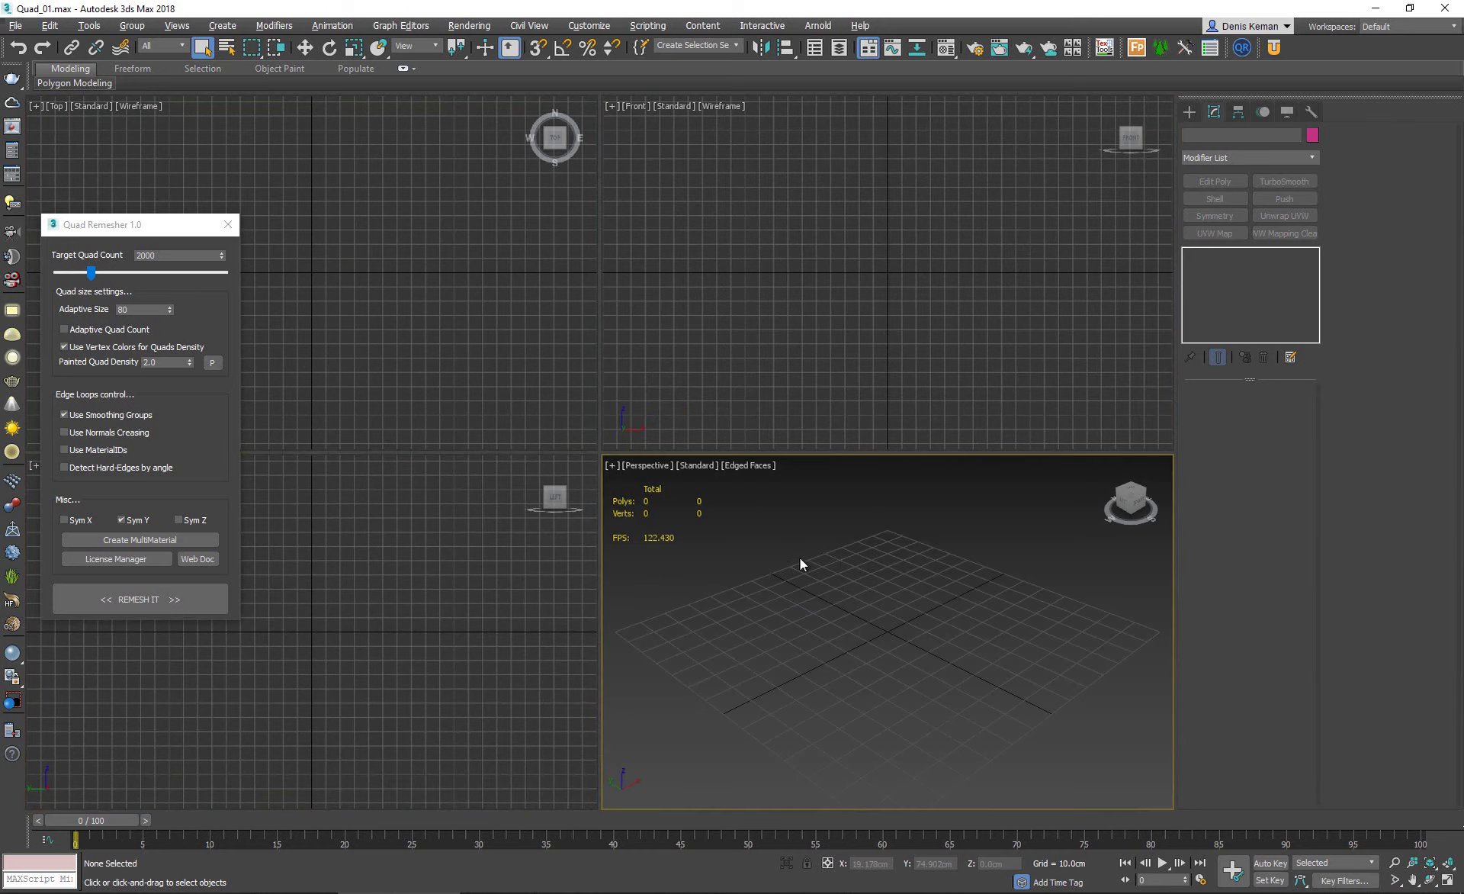
{"action": "left_click", "coordinate": [840, 351]}
{"action": "key", "text": "alt+w"}
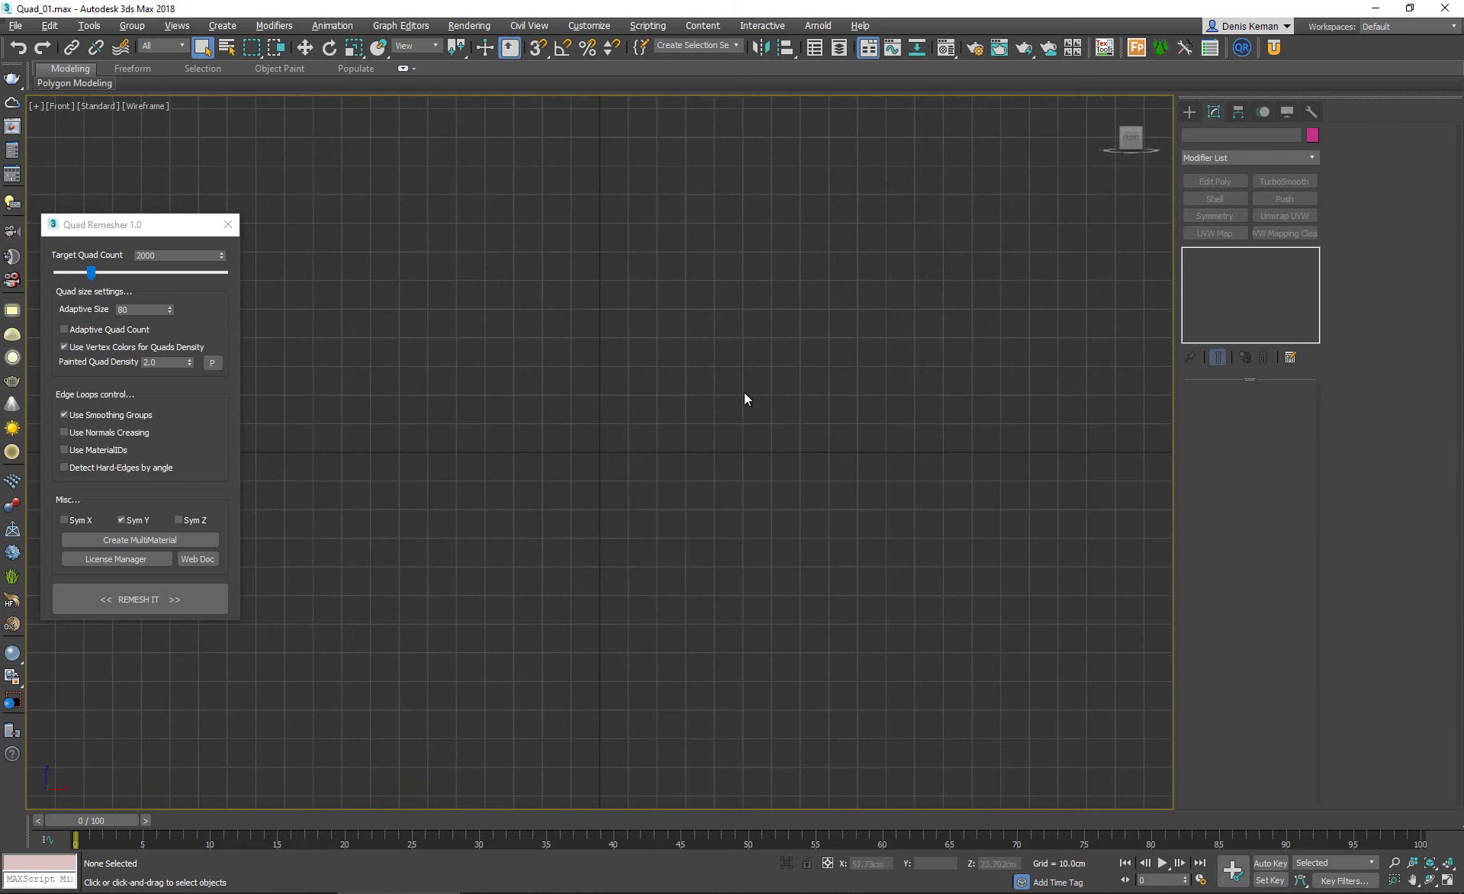
Draw a wide rectangle spline across the upper middle of the Front view grid.
{"action": "left_click", "coordinate": [1190, 113]}
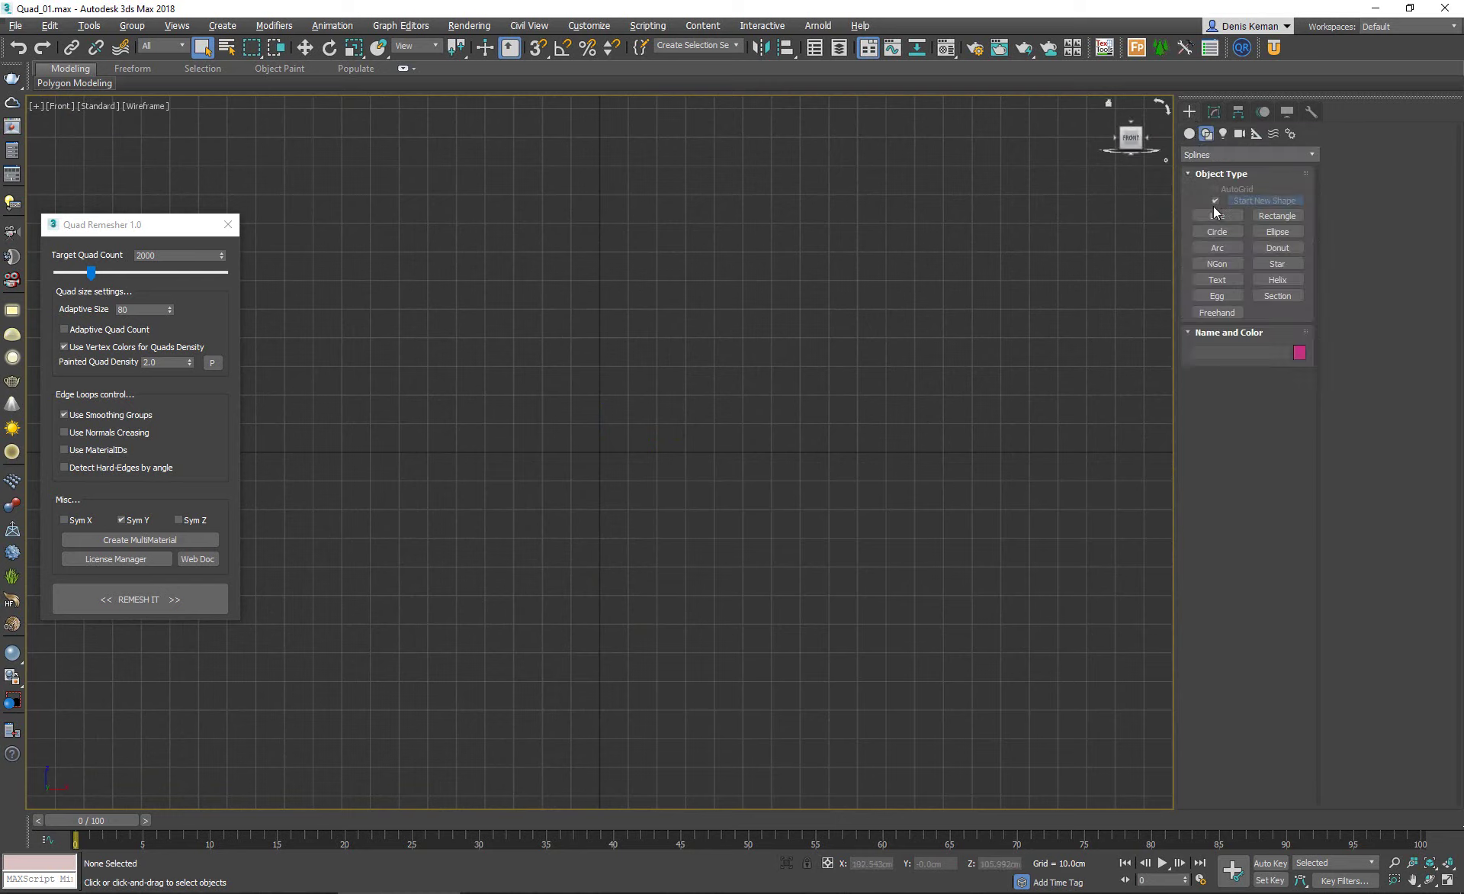
{"action": "left_click", "coordinate": [1271, 215]}
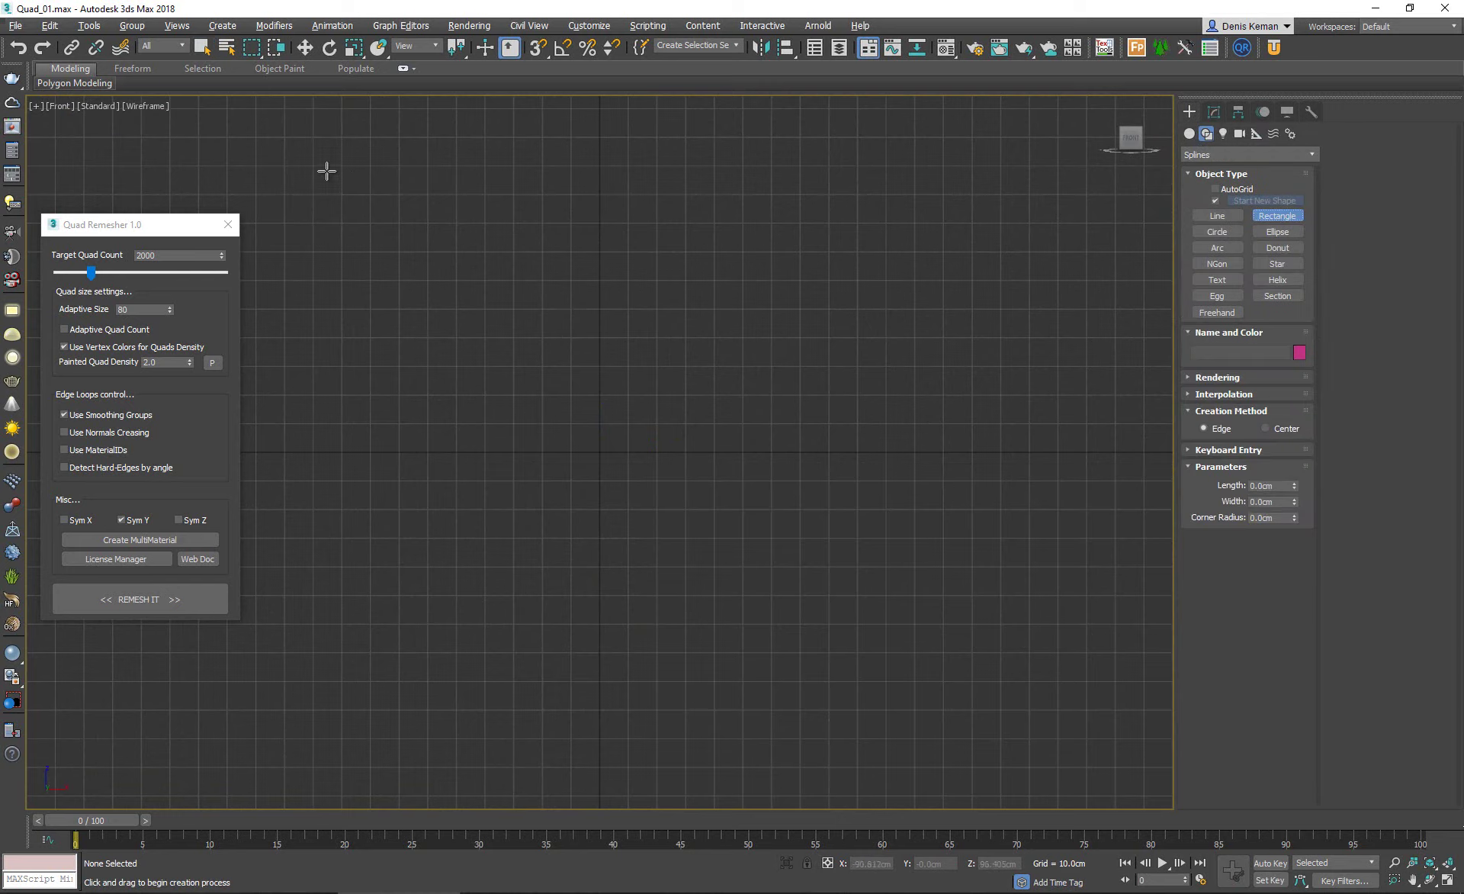
{"action": "left_click_drag", "start_coordinate": [327, 170], "coordinate": [929, 507]}
Draw four circles of different sizes inside the rectangle, including radii of about 25 cm and 17 cm, and shift the largest slightly down.
{"action": "left_click", "coordinate": [1218, 232]}
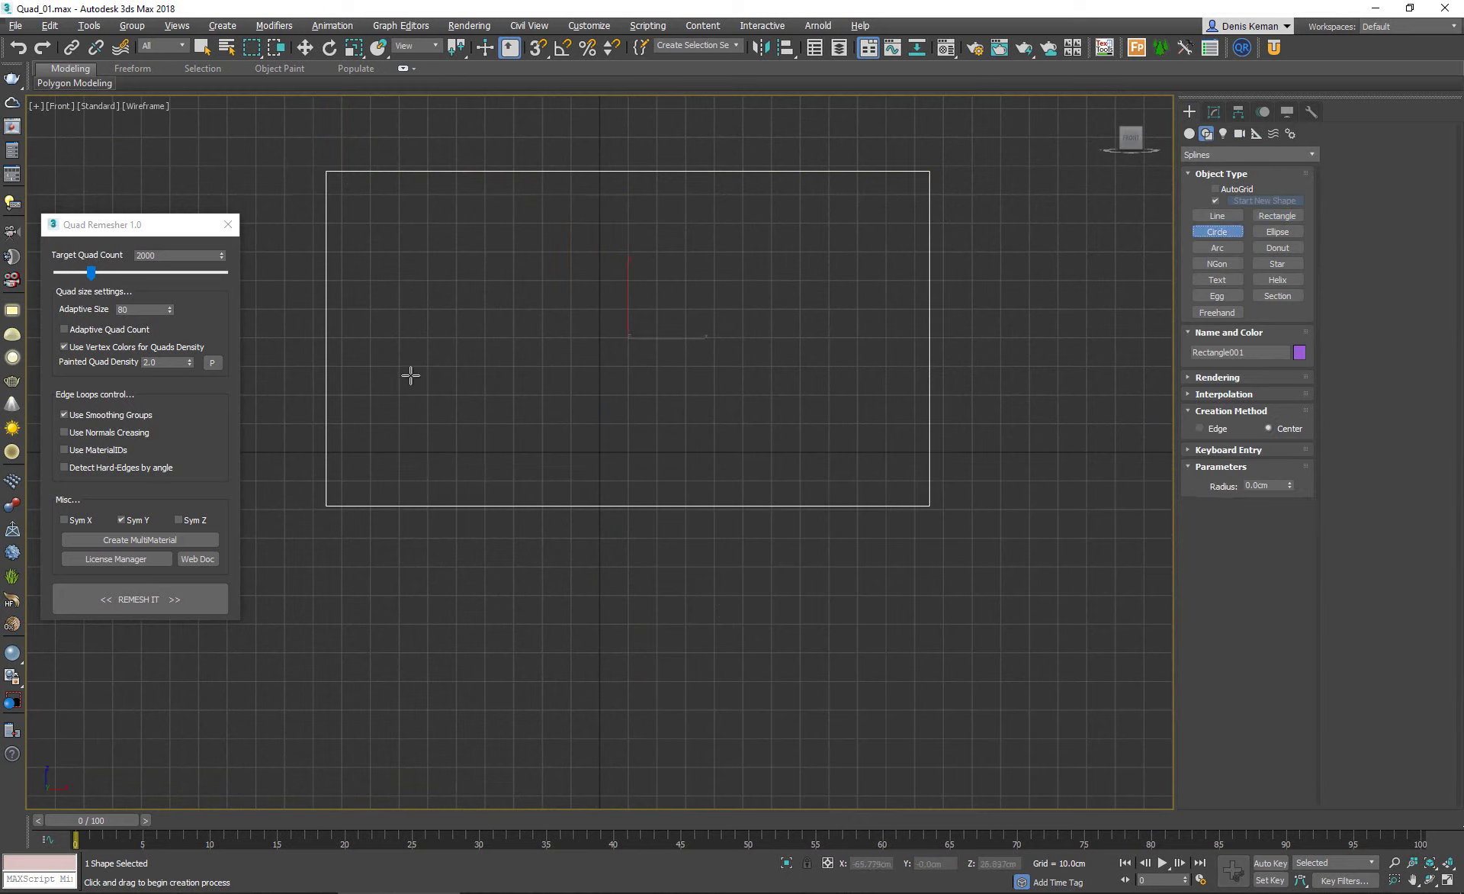
{"action": "left_click_drag", "start_coordinate": [411, 375], "coordinate": [468, 424]}
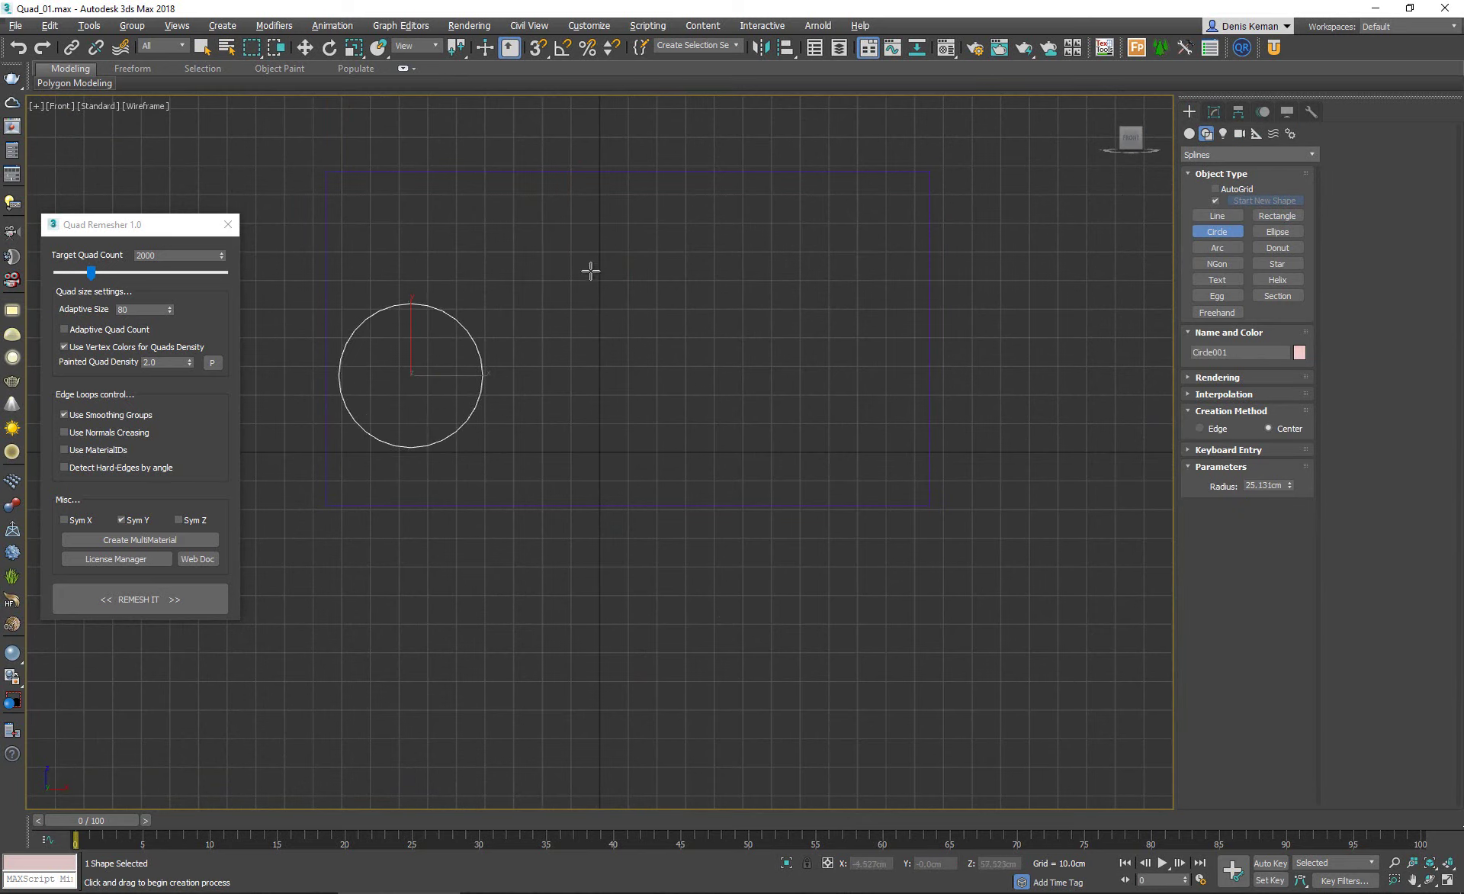
{"action": "left_click_drag", "start_coordinate": [511, 228], "coordinate": [542, 267]}
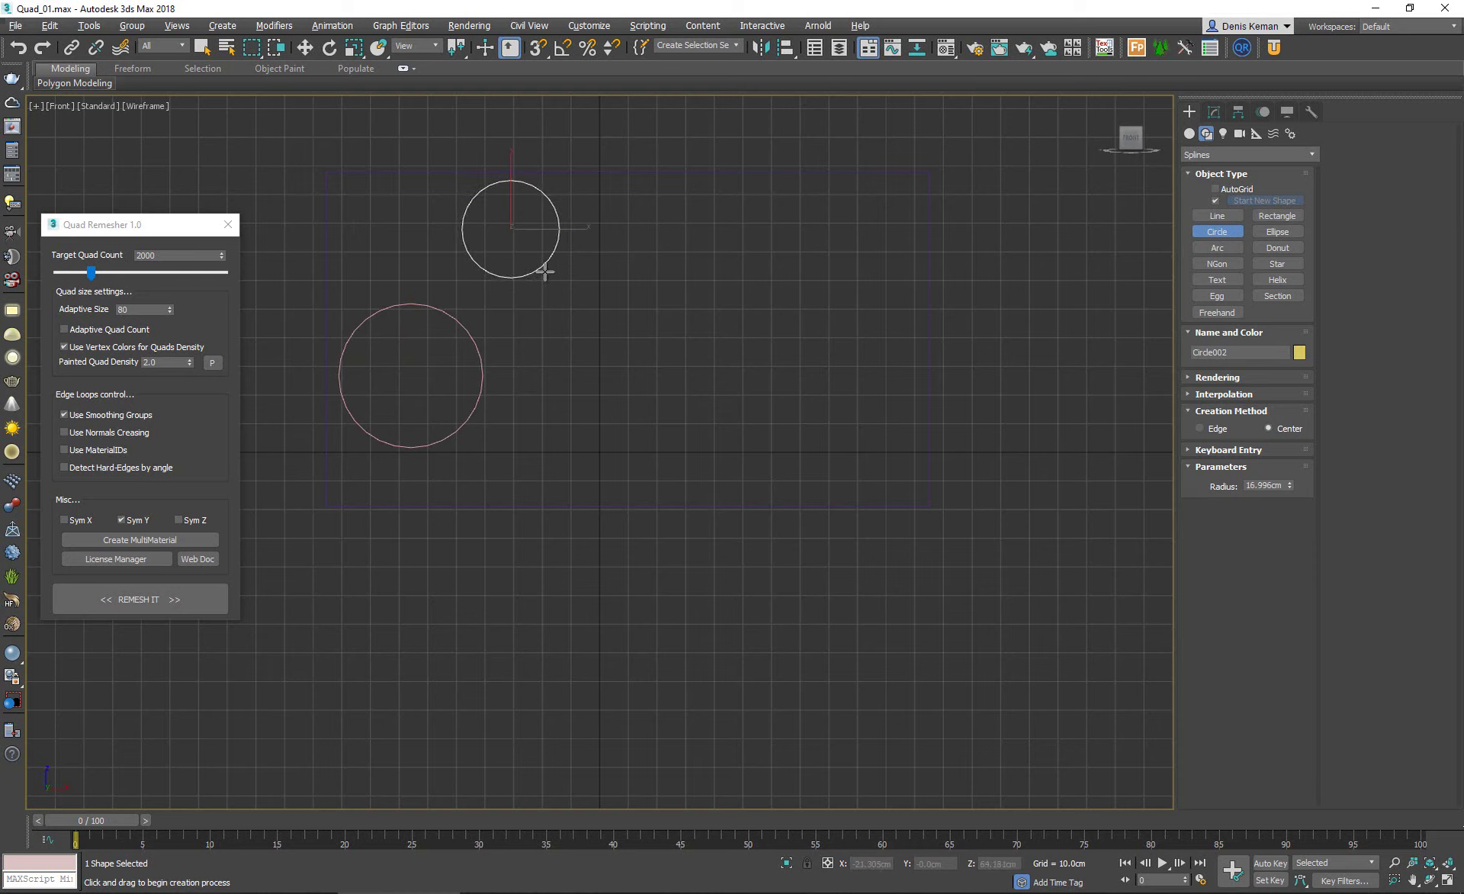
{"action": "left_click_drag", "start_coordinate": [618, 347], "coordinate": [662, 408]}
{"action": "left_click_drag", "start_coordinate": [802, 280], "coordinate": [867, 361]}
{"action": "right_click", "coordinate": [866, 361]}
{"action": "key", "text": "w"}
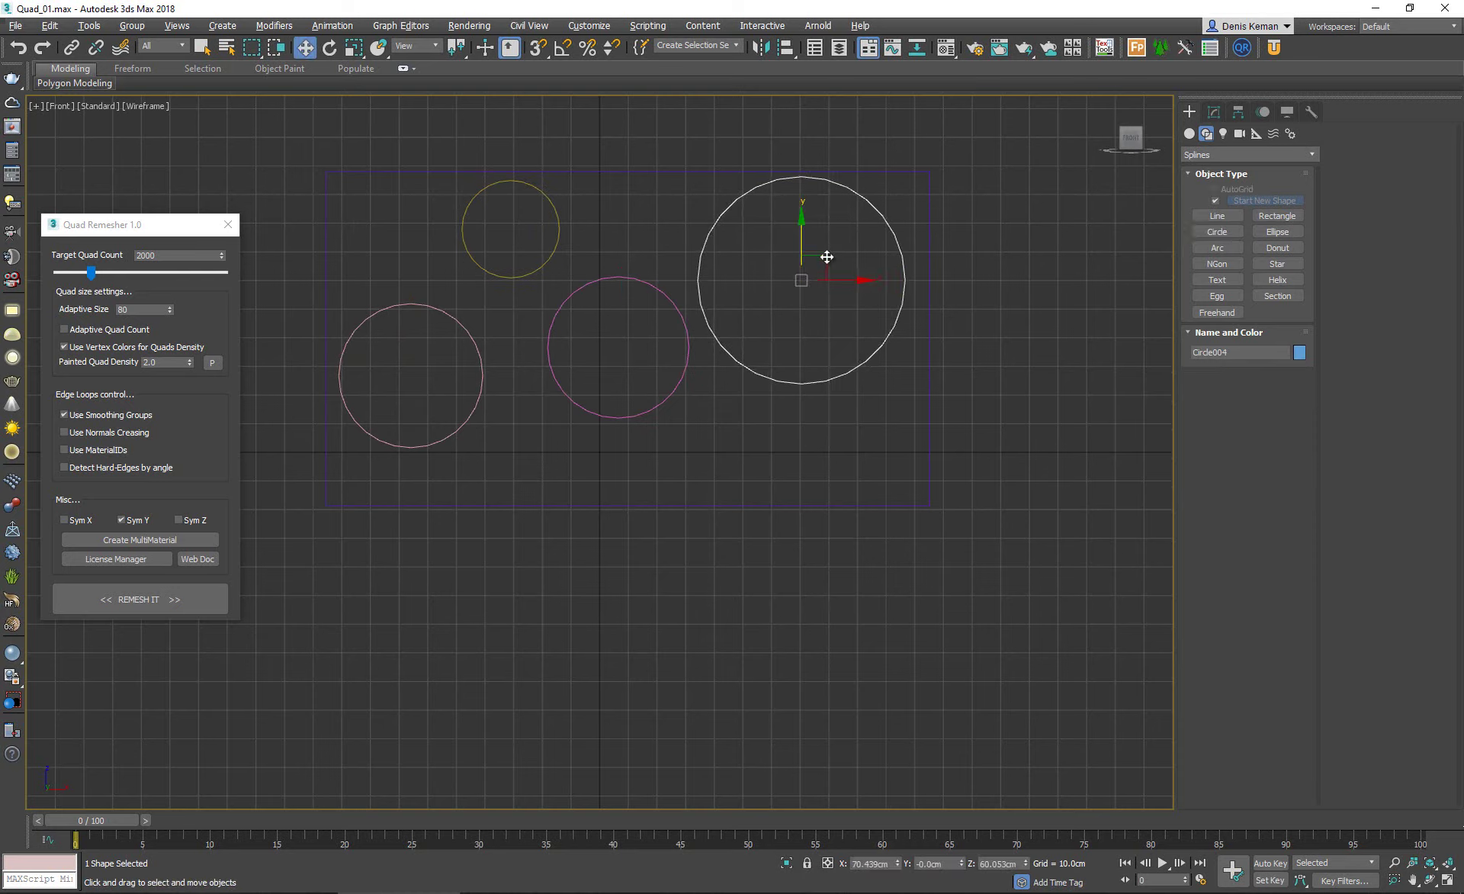
{"action": "left_click_drag", "start_coordinate": [832, 263], "coordinate": [846, 289]}
Convert the rectangle to an editable spline and attach all four circles to it.
{"action": "left_click", "coordinate": [973, 400]}
{"action": "left_click", "coordinate": [930, 437]}
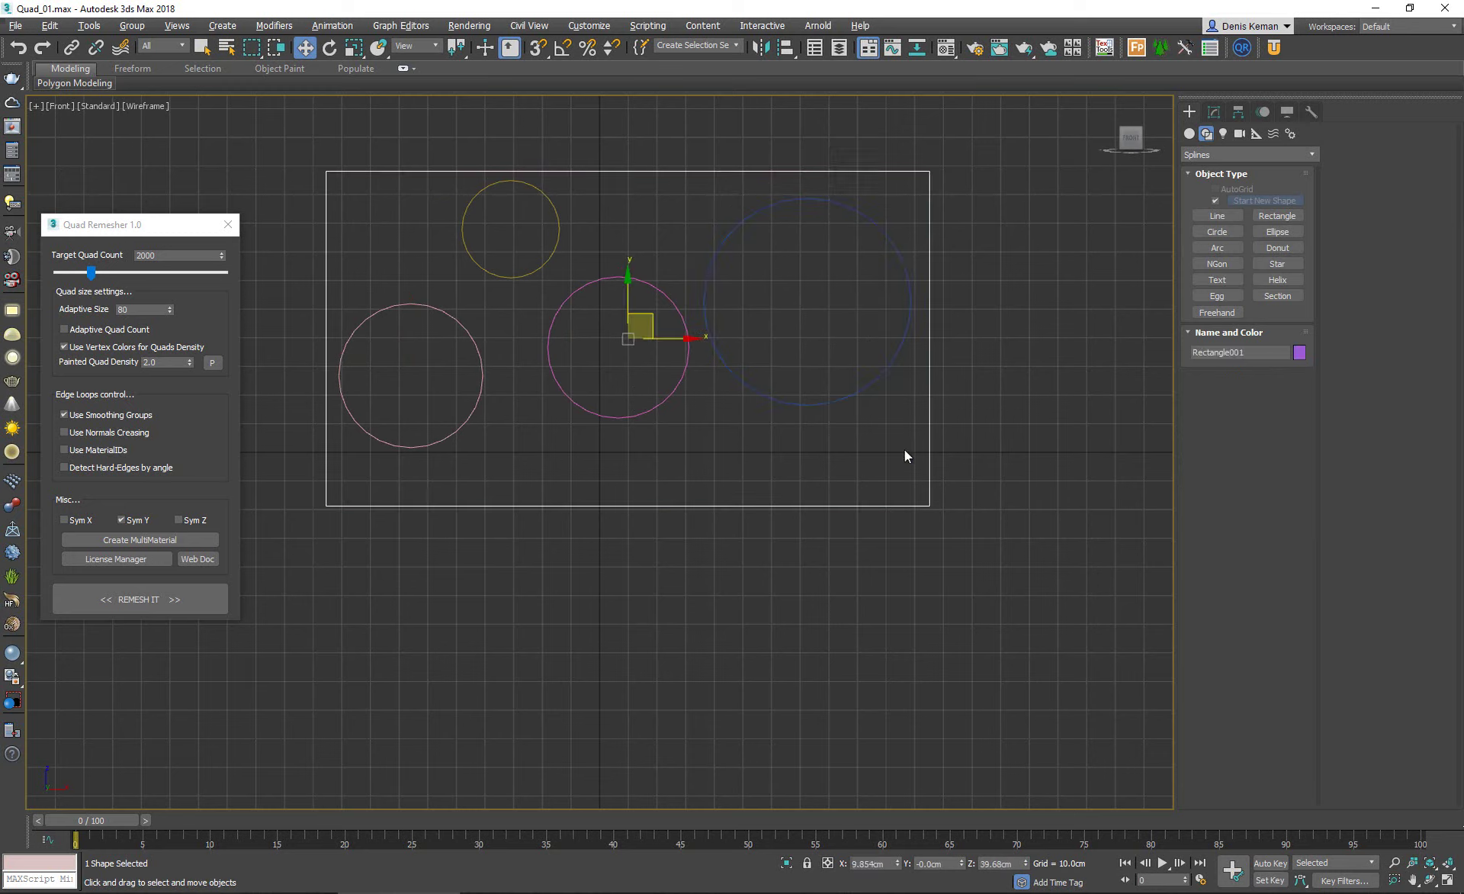
{"action": "right_click", "coordinate": [904, 450]}
{"action": "mouse_move", "coordinate": [1037, 612]}
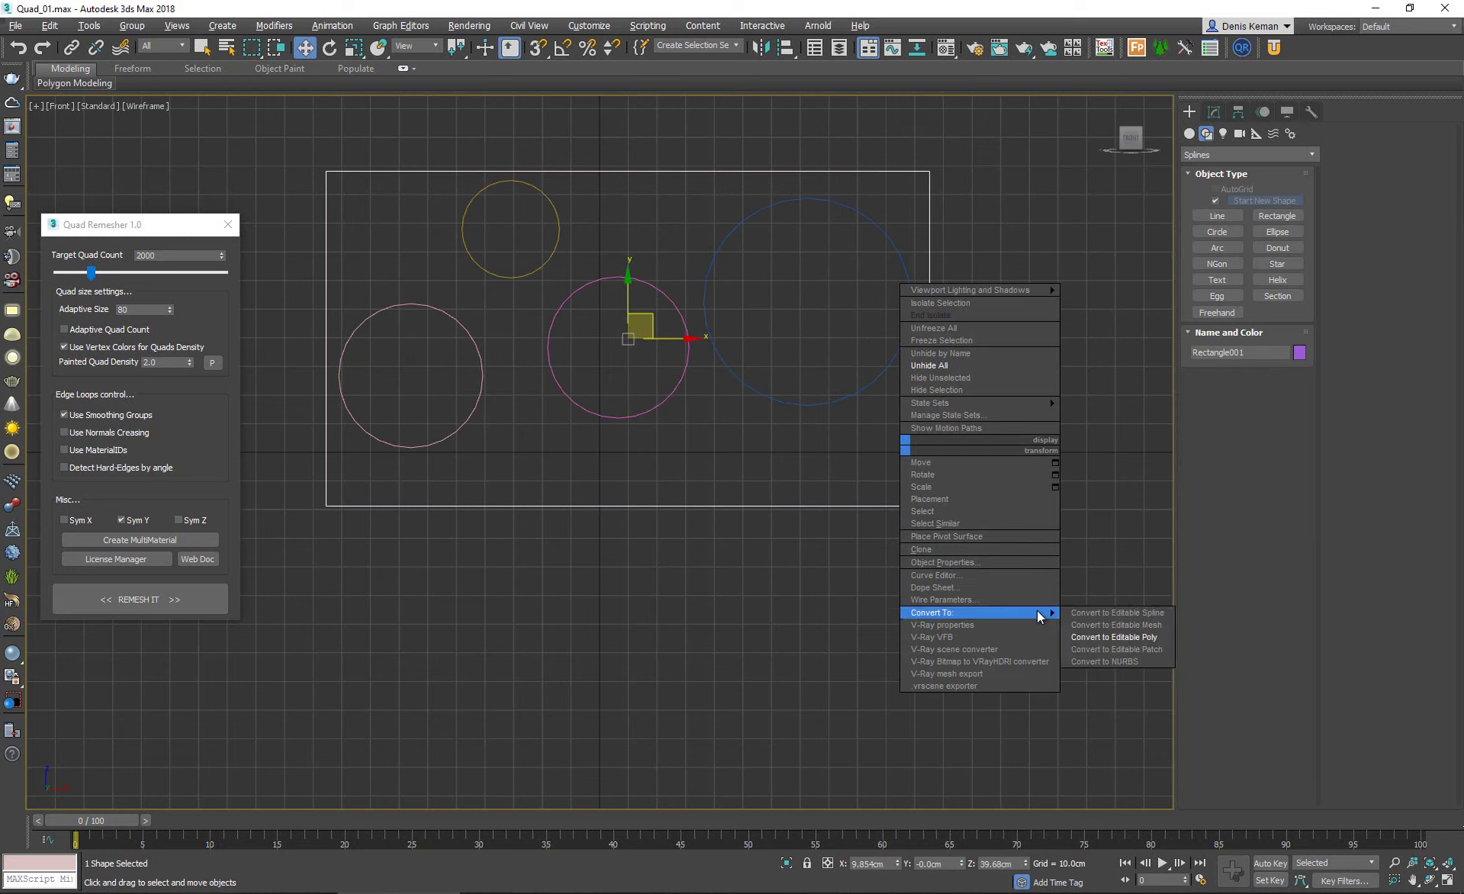
{"action": "left_click", "coordinate": [1104, 614]}
{"action": "left_click", "coordinate": [1357, 214]}
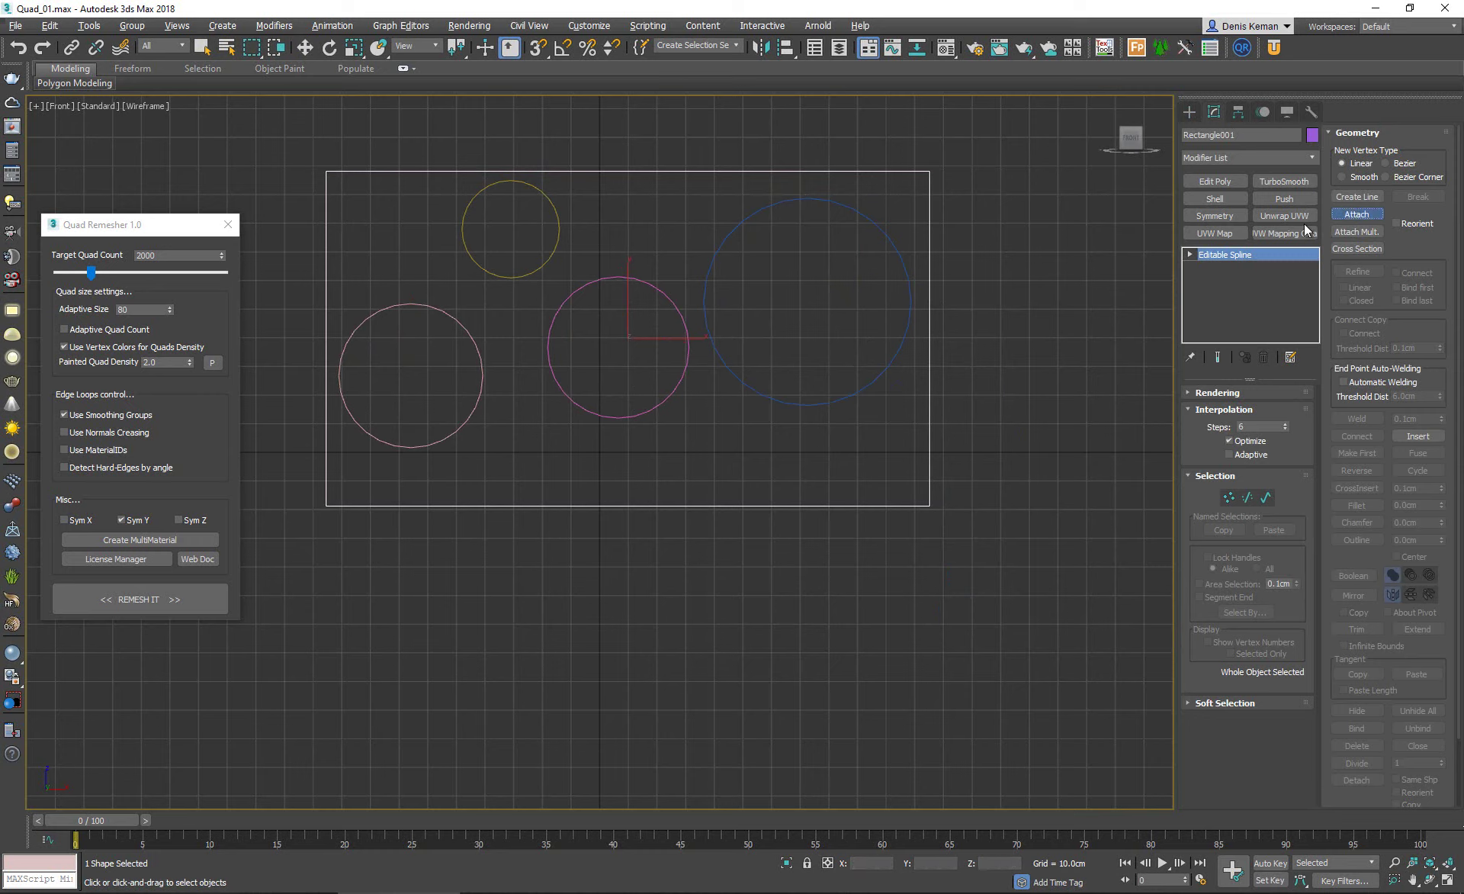
{"action": "left_click", "coordinate": [657, 404]}
{"action": "left_click", "coordinate": [508, 277]}
{"action": "left_click", "coordinate": [481, 359]}
{"action": "key", "text": "w"}
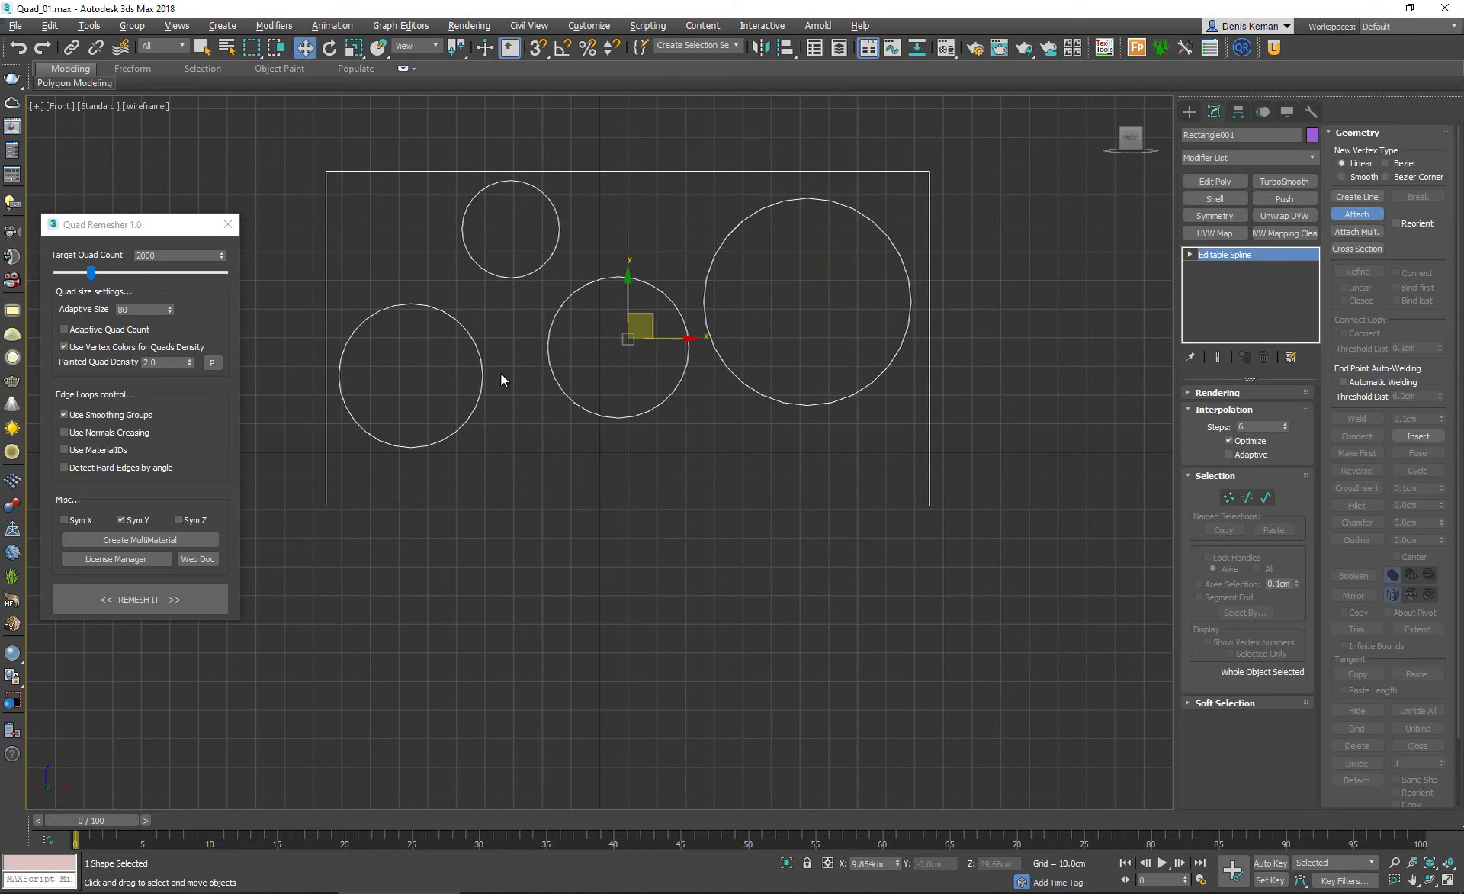
Show the Perspective view maximized and close the Quad Remesher window.
{"action": "key", "text": "alt+w"}
{"action": "key", "text": "alt+w"}
{"action": "scroll", "coordinate": [694, 546], "scroll_direction": "down", "scroll_amount": 6}
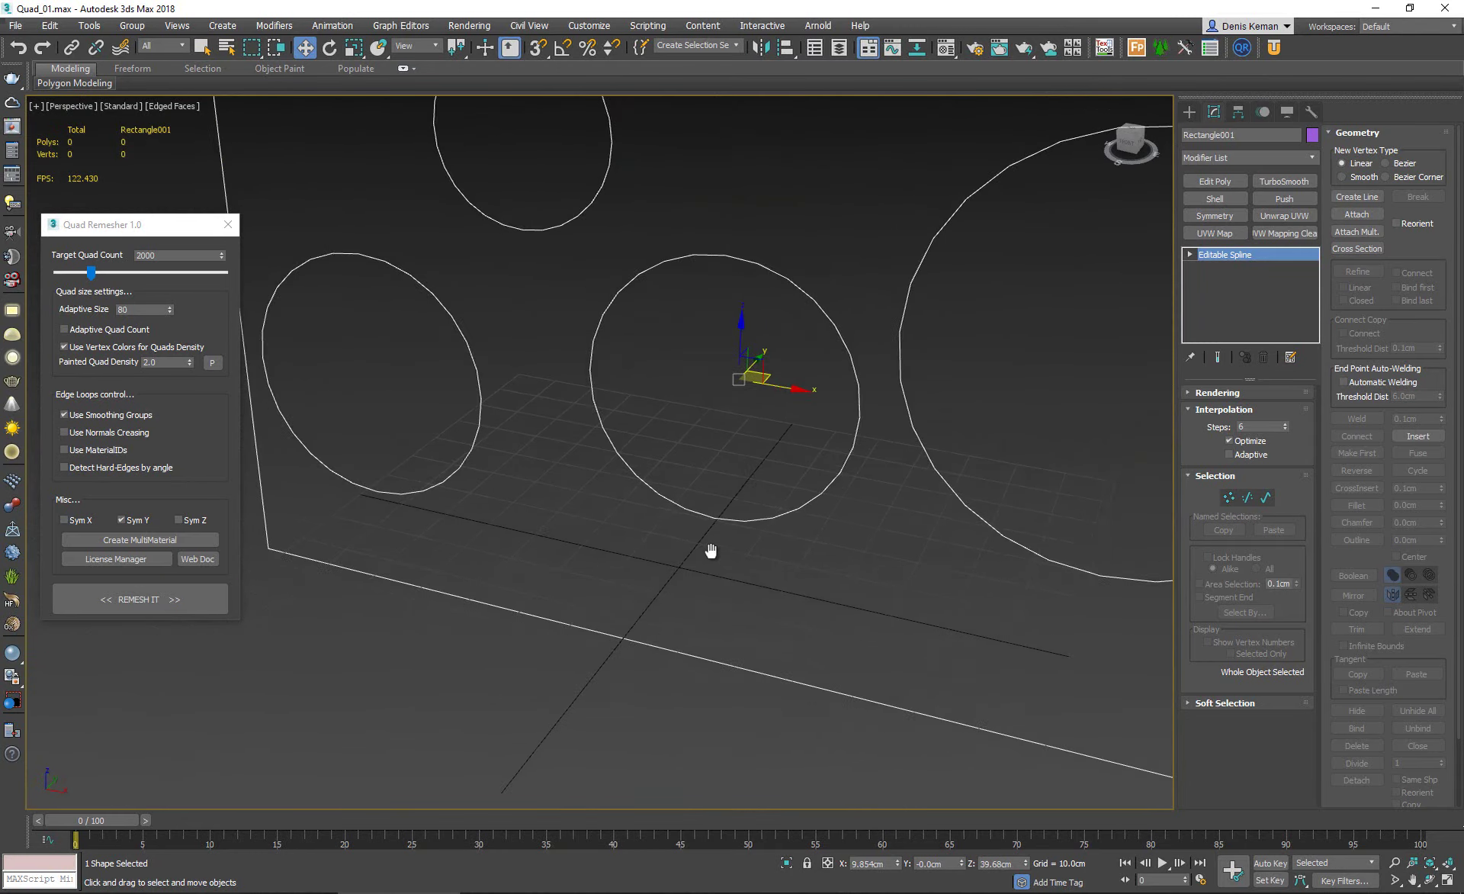
{"action": "left_click", "coordinate": [228, 225]}
{"action": "scroll", "coordinate": [645, 411], "scroll_direction": "down", "scroll_amount": 5}
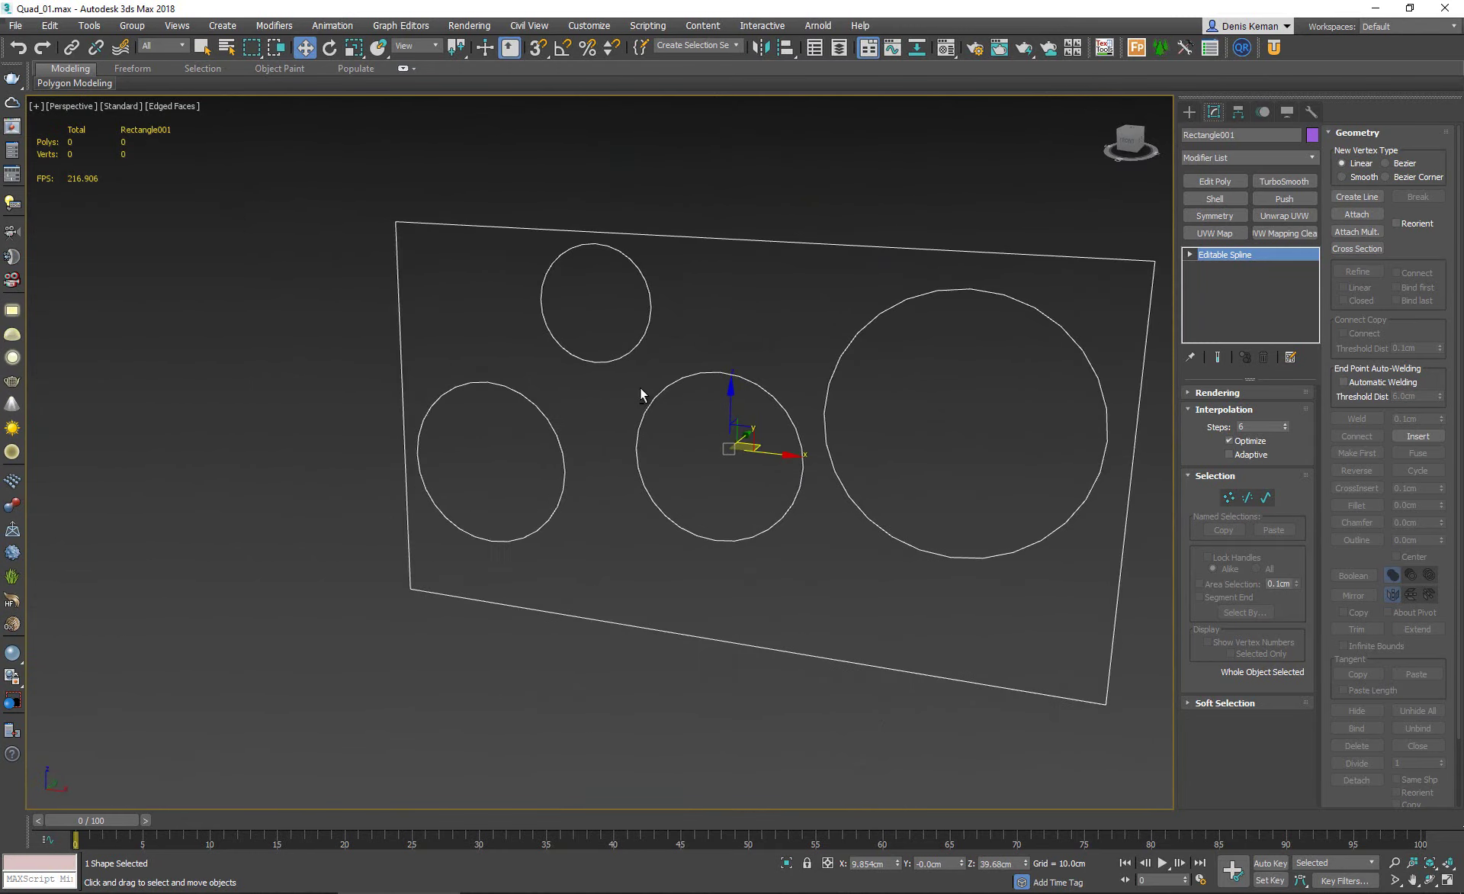
Make one copy of the combined spline directly above the original along the Z axis.
{"action": "middle_click_drag", "start_coordinate": [645, 411], "coordinate": [638, 474]}
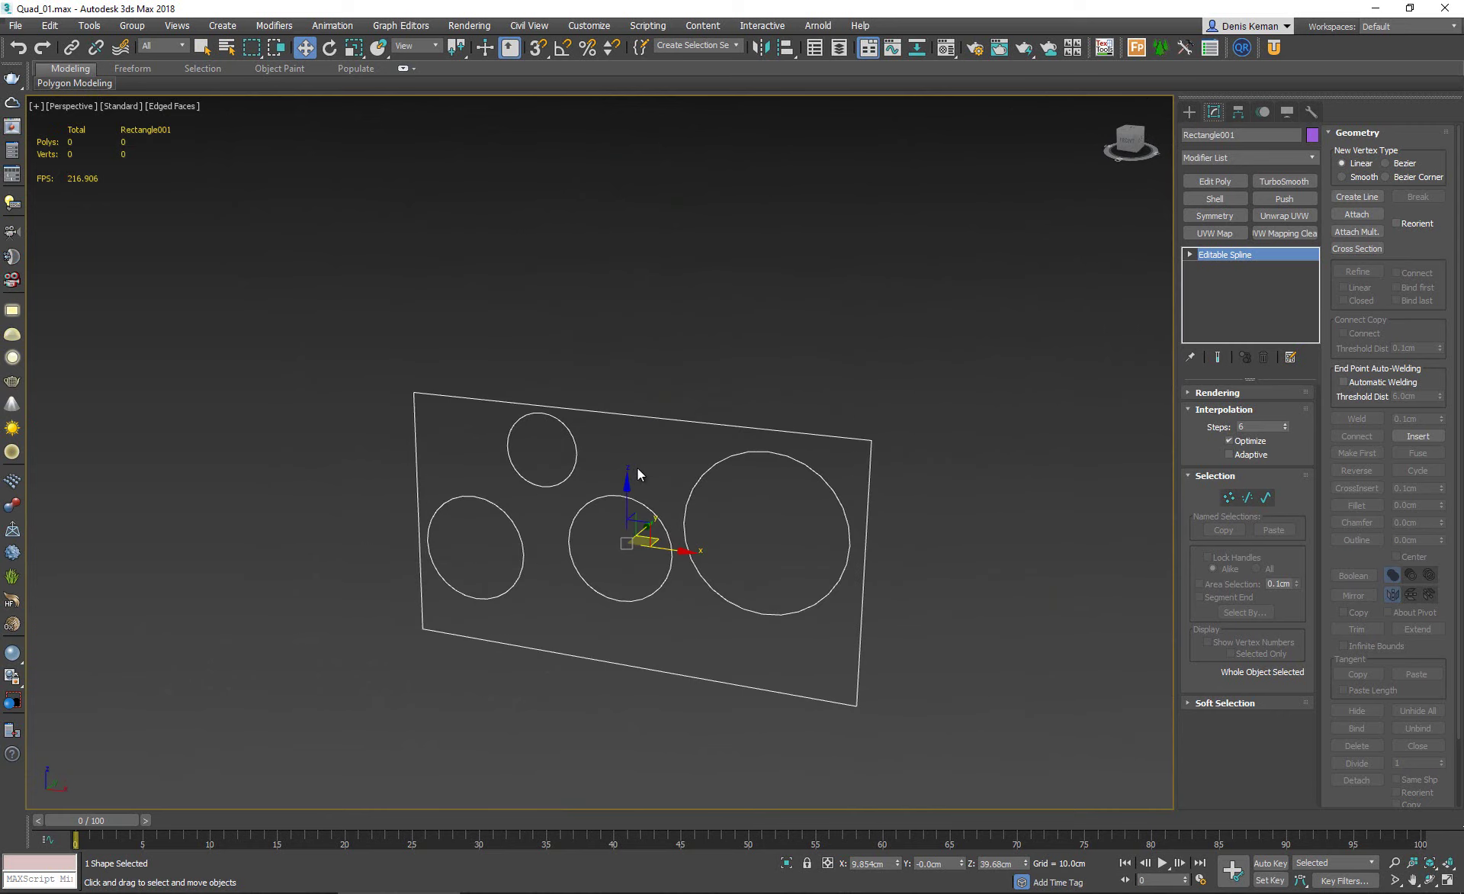
{"action": "left_click_drag", "start_coordinate": [621, 497], "coordinate": [617, 185], "text": "shift"}
{"action": "left_click", "coordinate": [747, 522]}
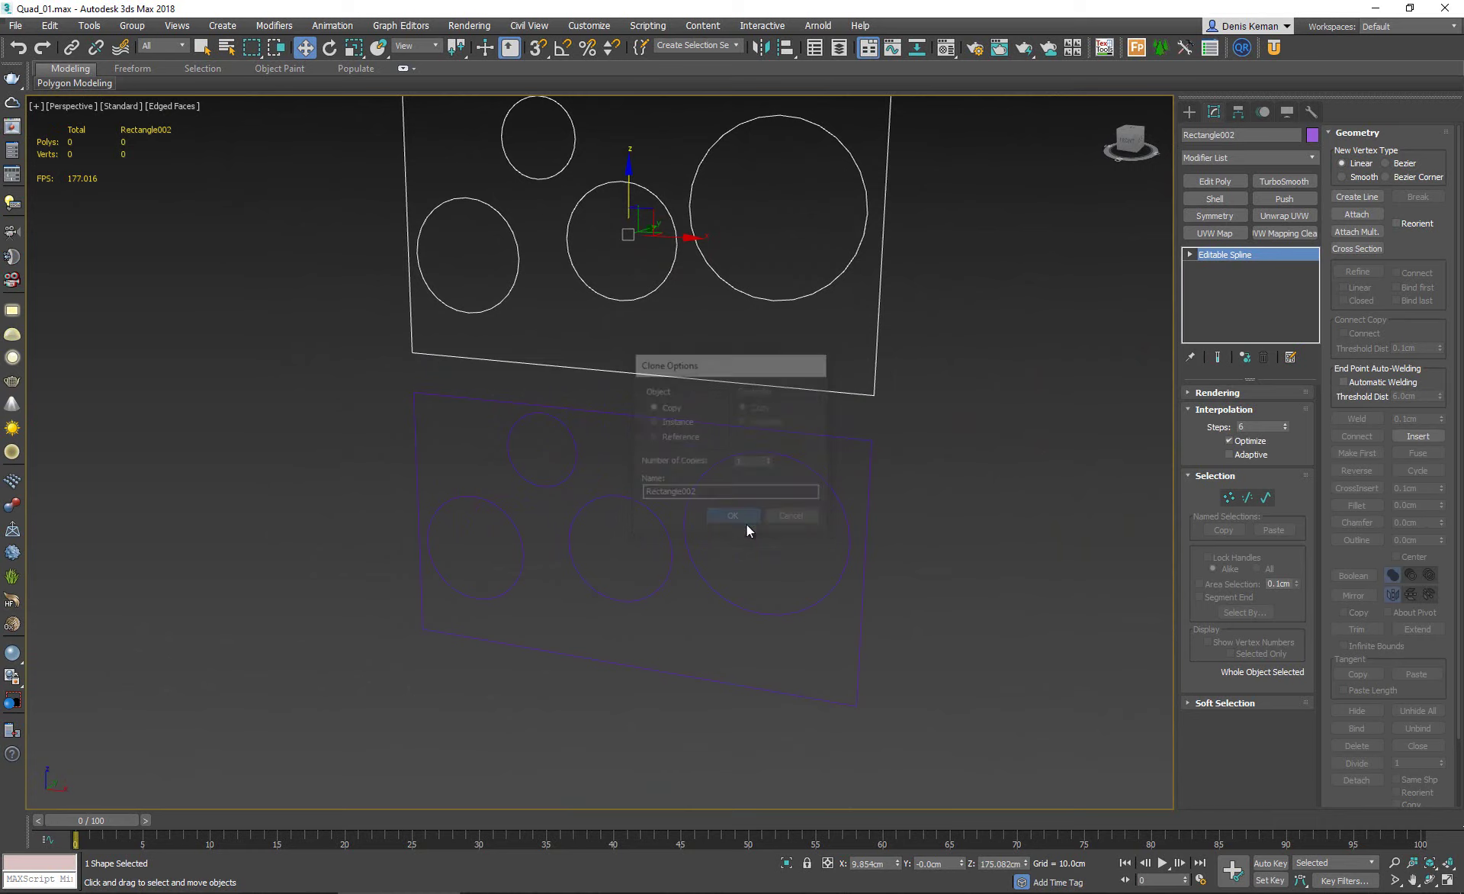
Apply an Edit Poly modifier to the lower spline shape and inspect the segments around its middle hole.
{"action": "left_click_drag", "start_coordinate": [831, 553], "coordinate": [891, 515]}
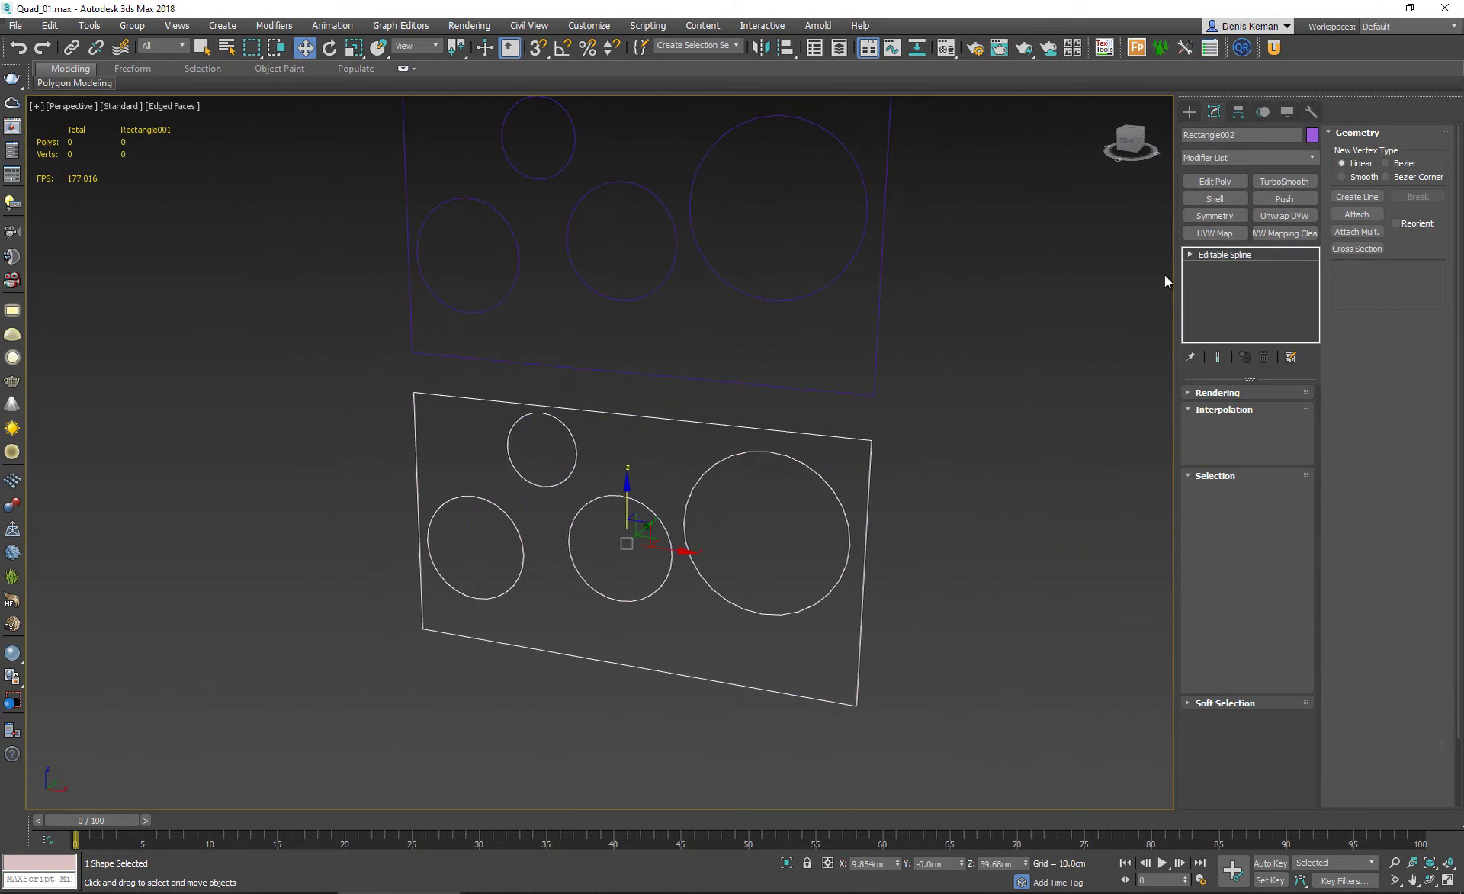
{"action": "left_click", "coordinate": [1215, 183]}
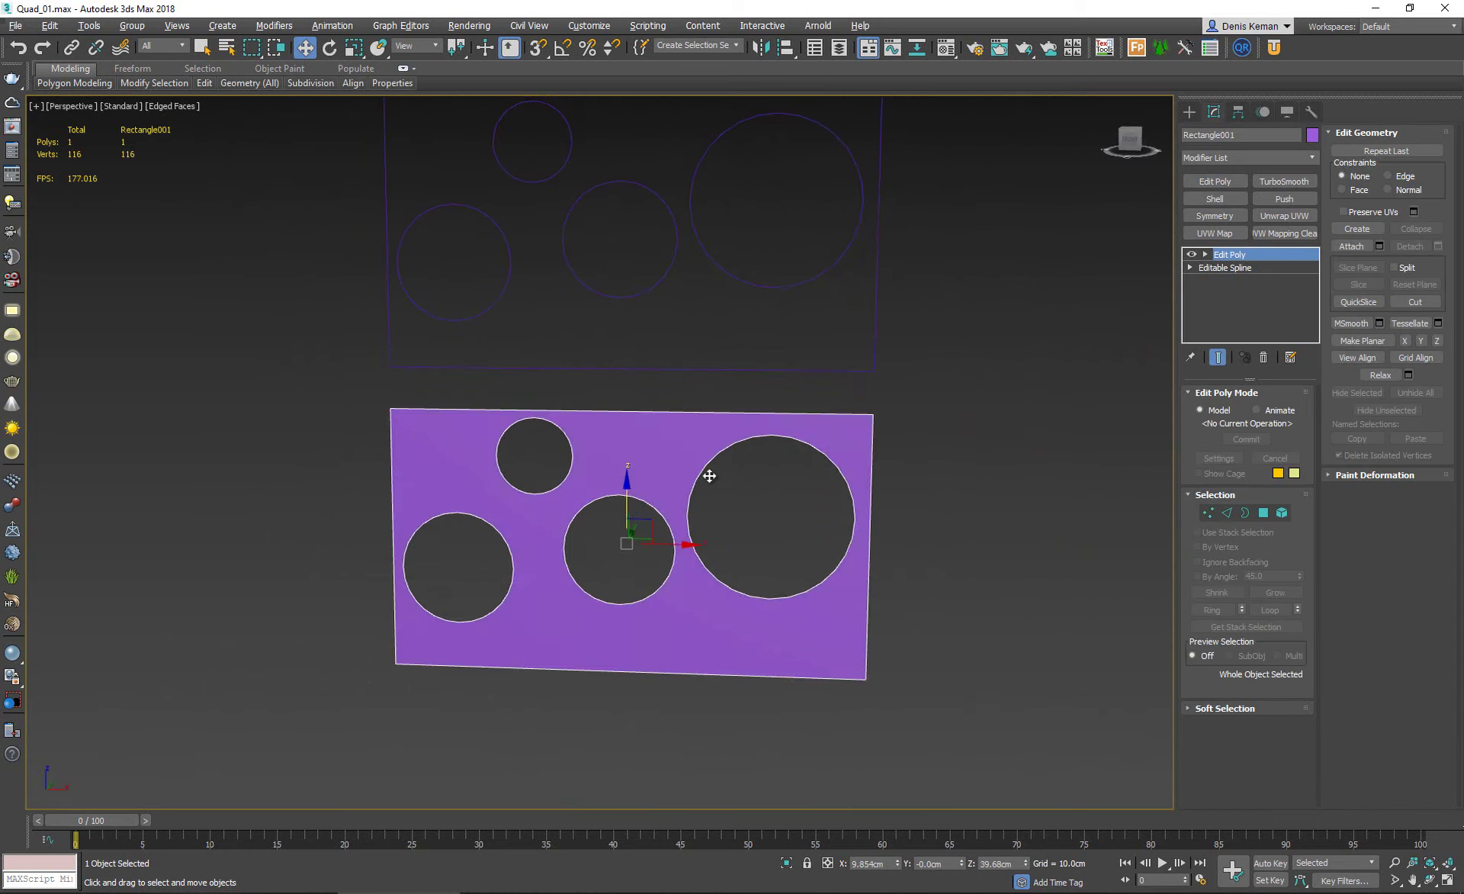
{"action": "scroll", "coordinate": [658, 515], "scroll_direction": "up", "scroll_amount": 6}
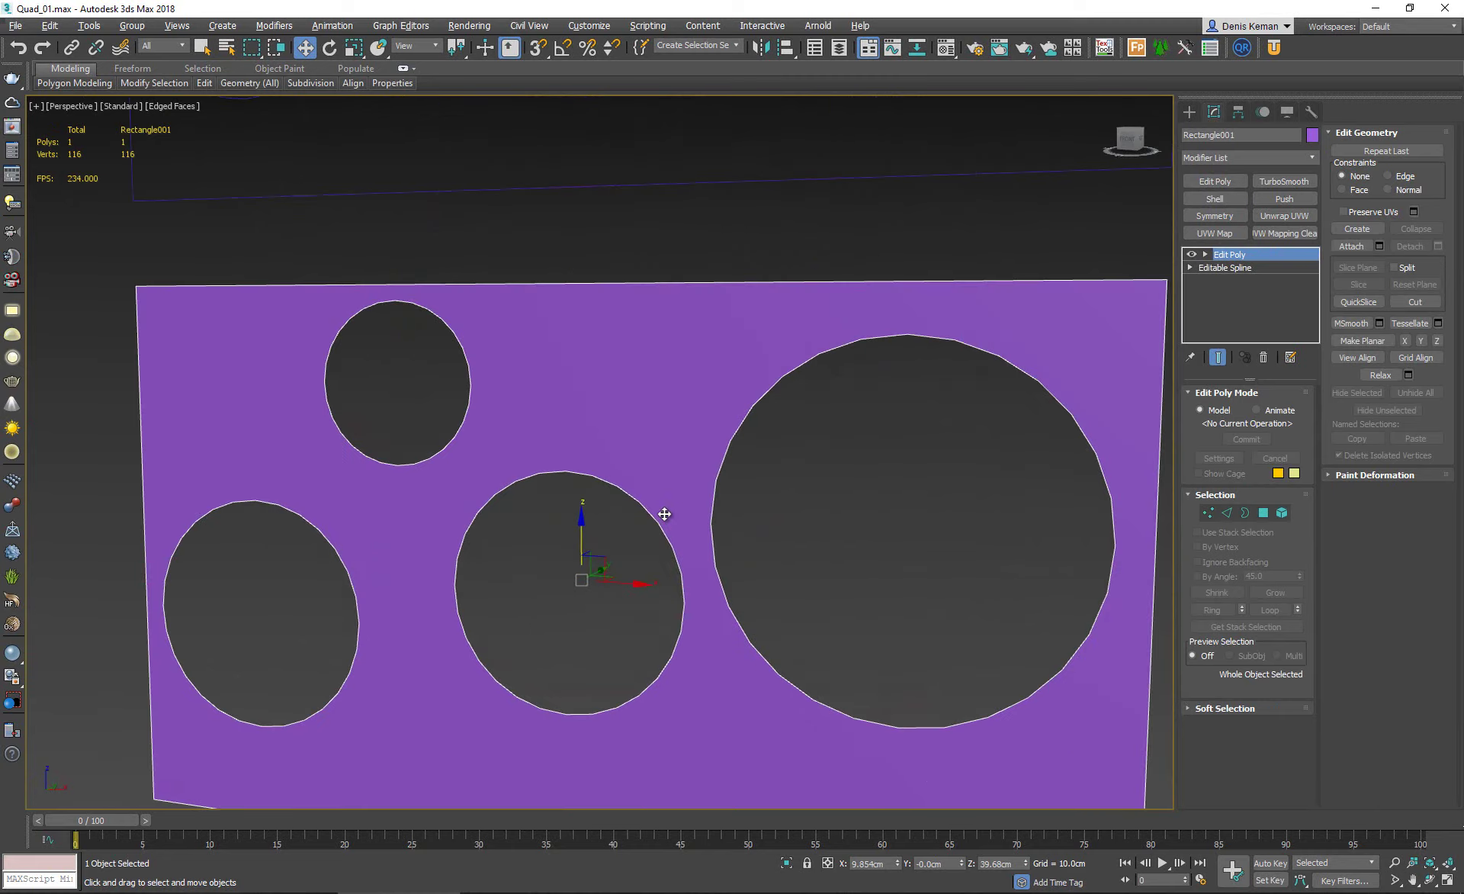
{"action": "scroll", "coordinate": [532, 493], "scroll_direction": "up", "scroll_amount": 4}
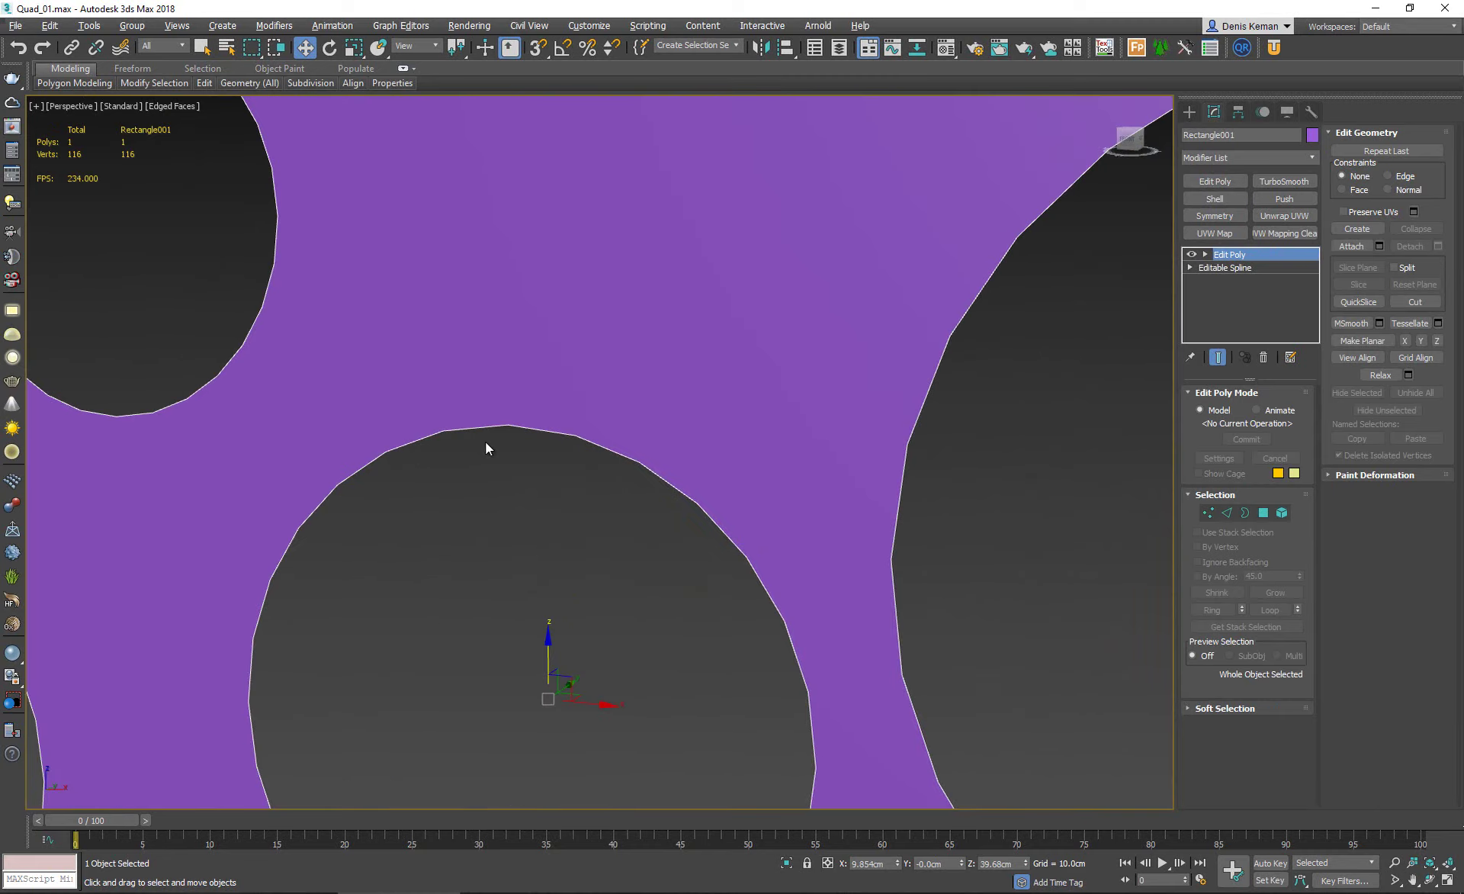
{"action": "middle_click_drag", "start_coordinate": [487, 438], "coordinate": [522, 418], "text": "alt"}
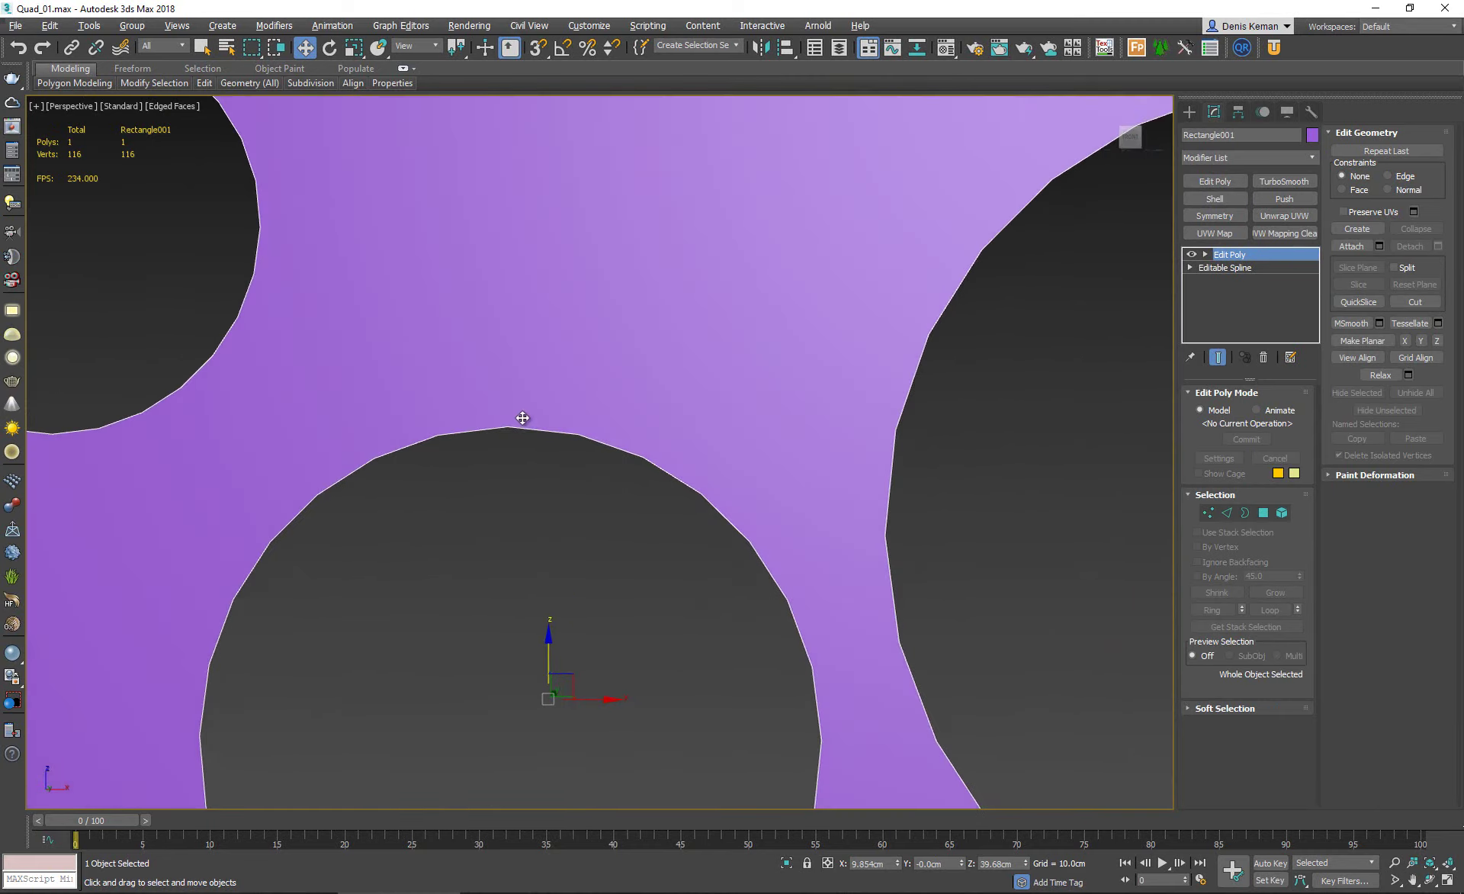
{"action": "scroll", "coordinate": [503, 428], "scroll_direction": "up", "scroll_amount": 4}
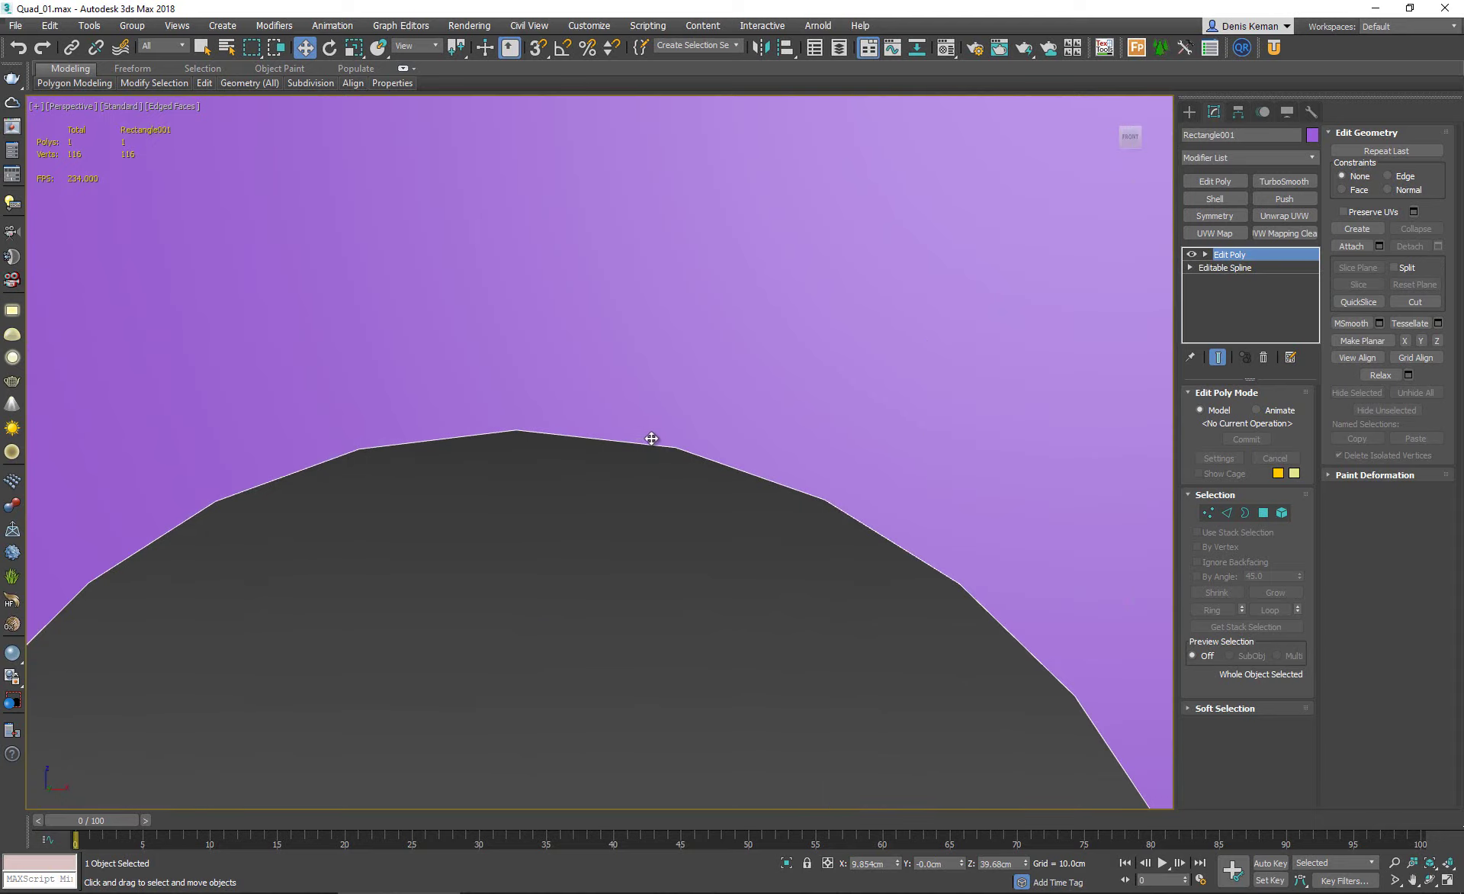
{"action": "scroll", "coordinate": [814, 431], "scroll_direction": "down", "scroll_amount": 3}
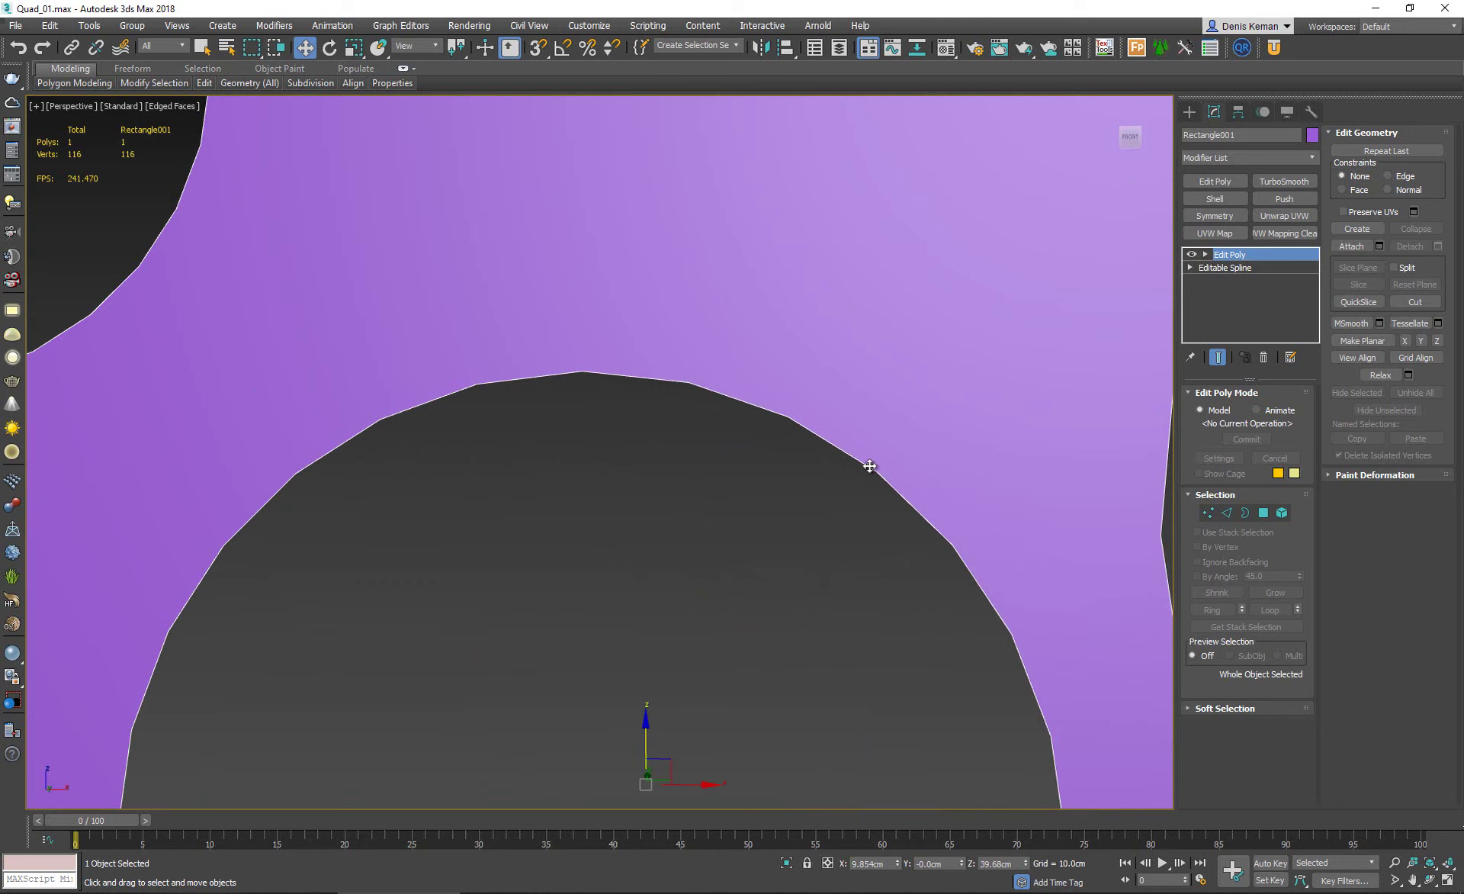
{"action": "scroll", "coordinate": [673, 330], "scroll_direction": "down", "scroll_amount": 7}
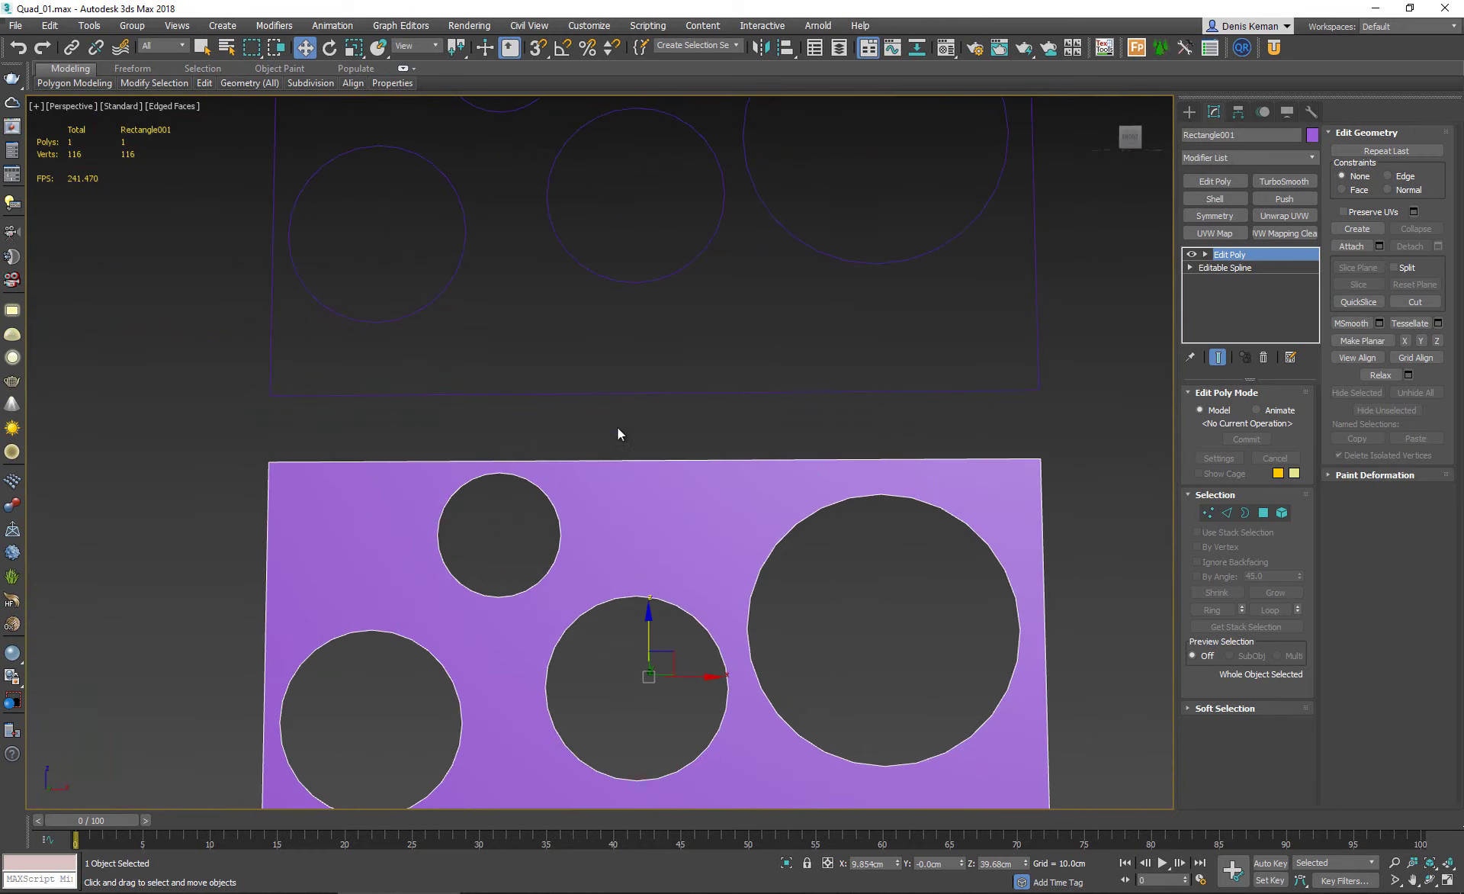
Lower the upper spline copy's interpolation to 2 steps and check its circles at vertex level.
{"action": "middle_click_drag", "start_coordinate": [618, 433], "coordinate": [632, 545]}
{"action": "left_click", "coordinate": [645, 394]}
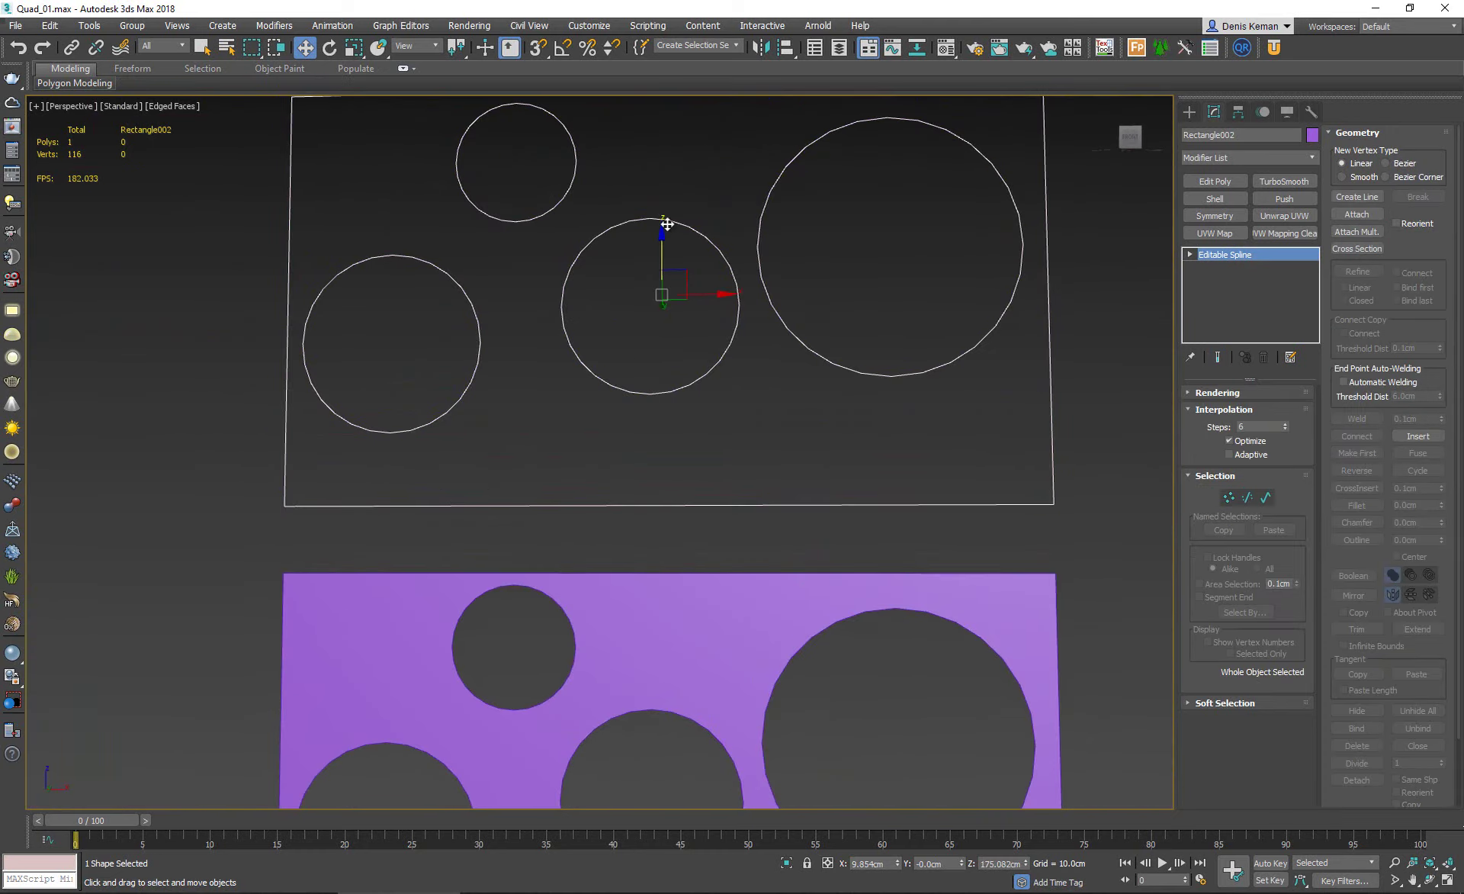
{"action": "scroll", "coordinate": [667, 223], "scroll_direction": "up", "scroll_amount": 6}
{"action": "key", "text": "1"}
{"action": "scroll", "coordinate": [629, 206], "scroll_direction": "down", "scroll_amount": 2}
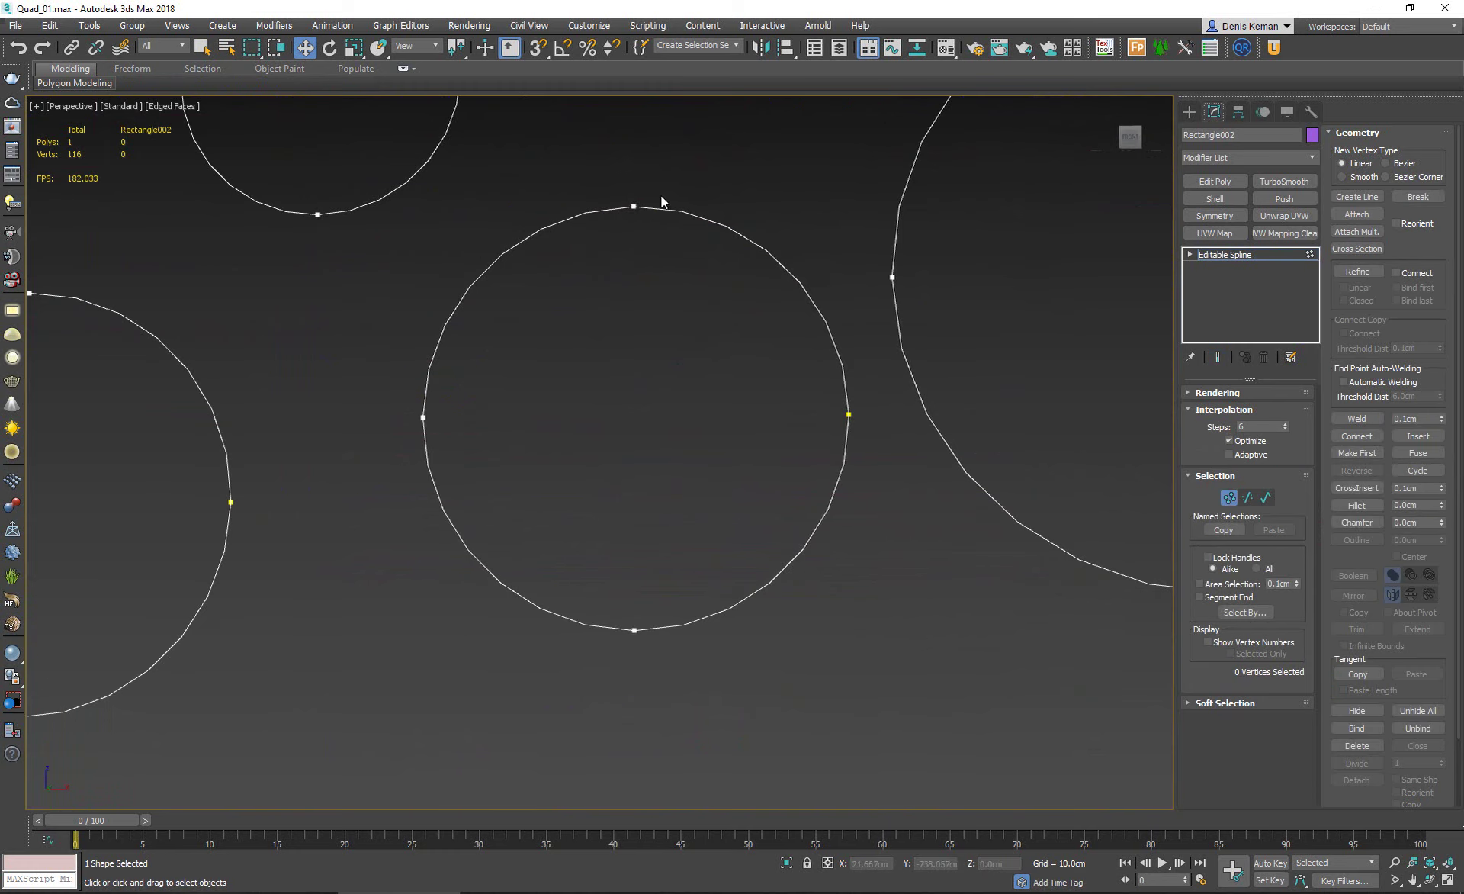
{"action": "left_click", "coordinate": [1285, 429]}
{"action": "left_click", "coordinate": [1285, 428]}
{"action": "left_click", "coordinate": [1285, 429]}
{"action": "left_click", "coordinate": [1285, 429]}
{"action": "middle_click_drag", "start_coordinate": [708, 455], "coordinate": [619, 343]}
{"action": "scroll", "coordinate": [692, 403], "scroll_direction": "down", "scroll_amount": 5}
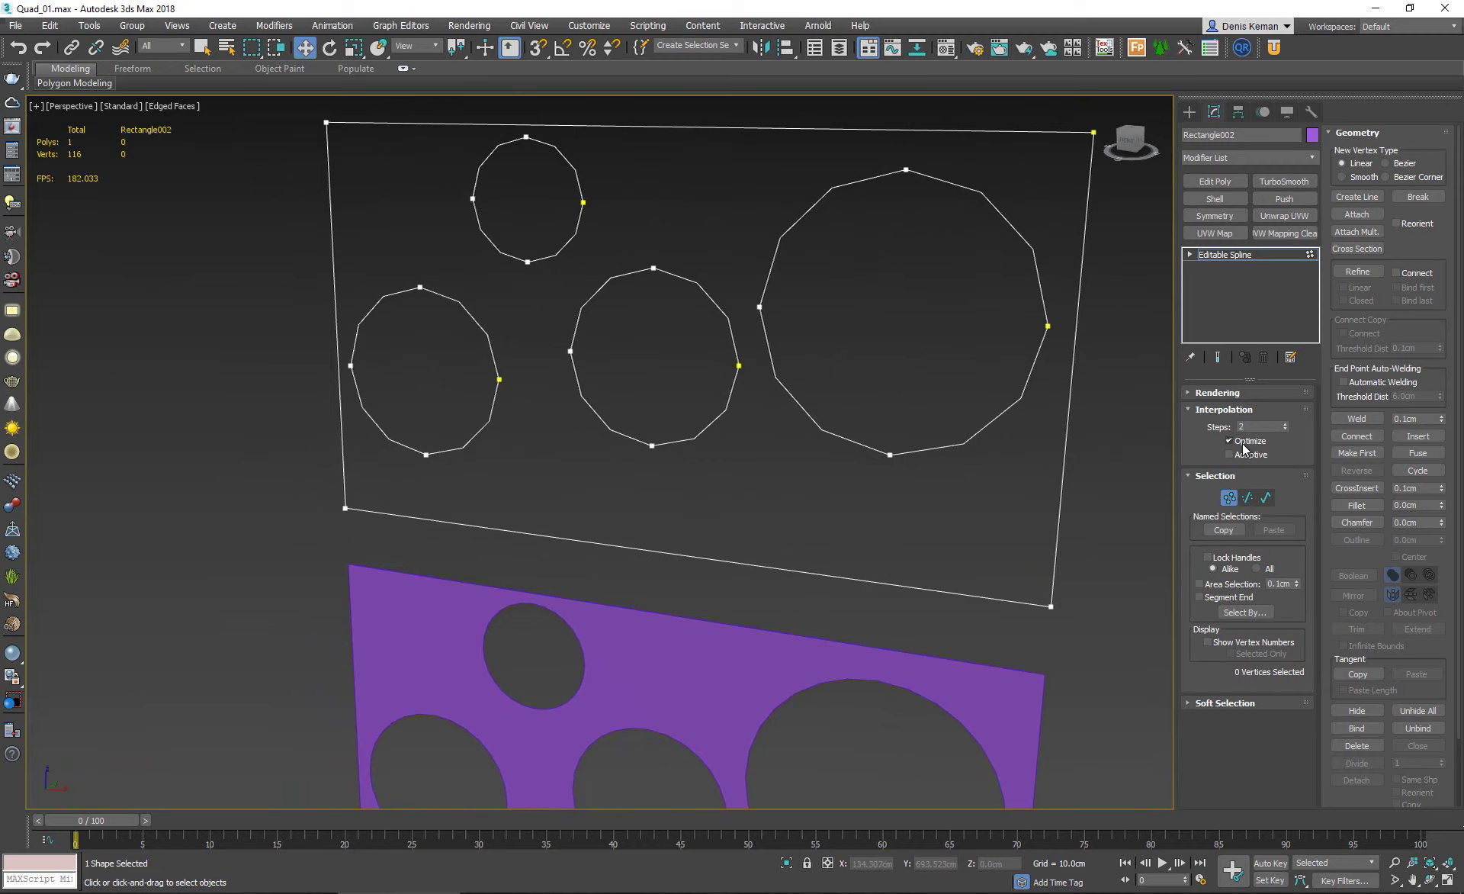
Enable adaptive interpolation on the upper spline, leave vertex level and inspect its smoothed circles up close.
{"action": "scroll", "coordinate": [587, 423], "scroll_direction": "down", "scroll_amount": 2}
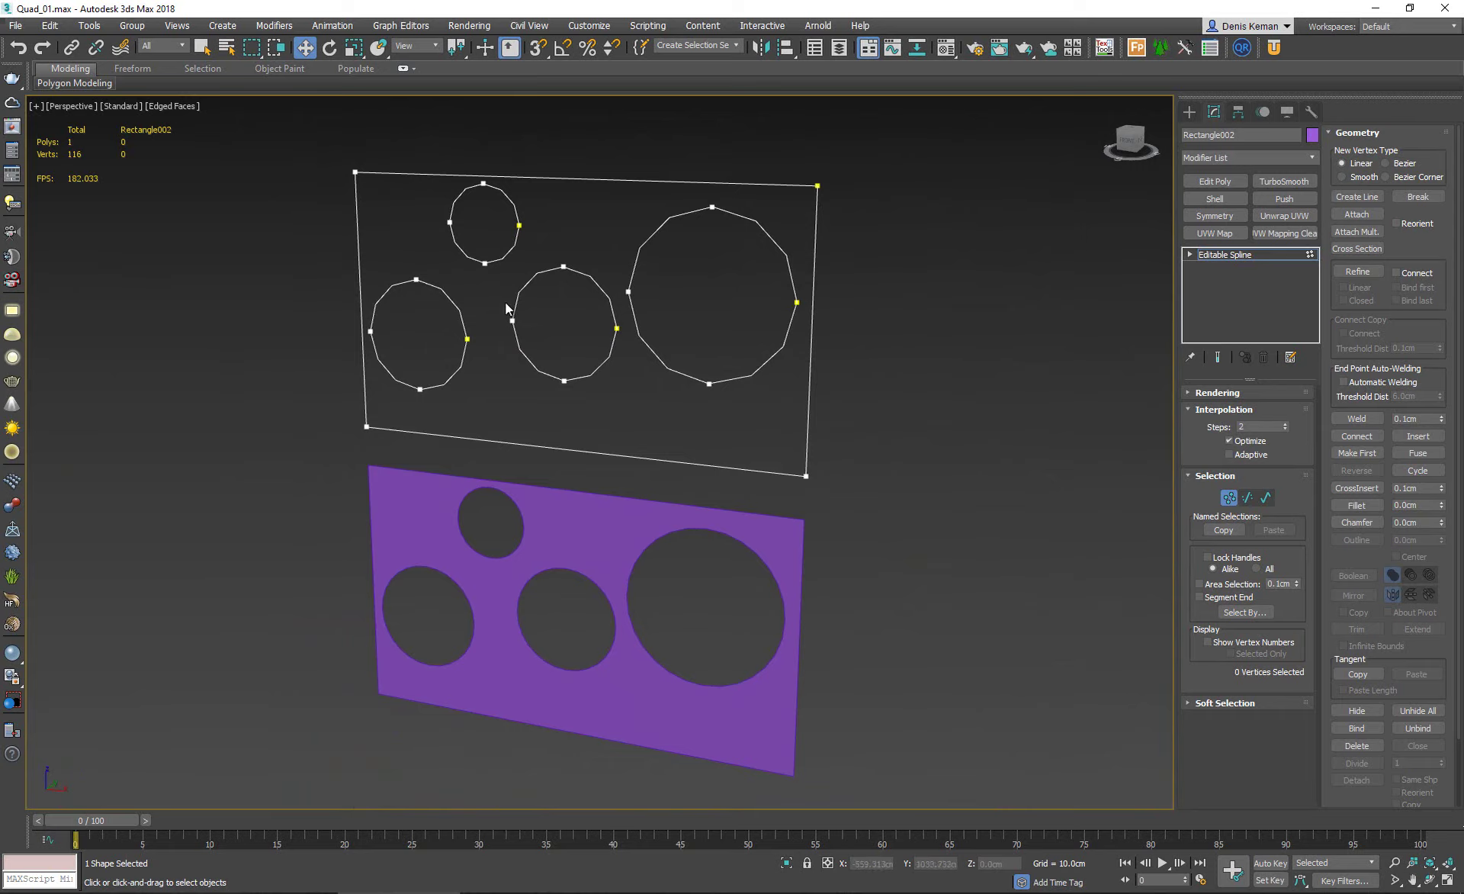
{"action": "left_click", "coordinate": [1255, 457]}
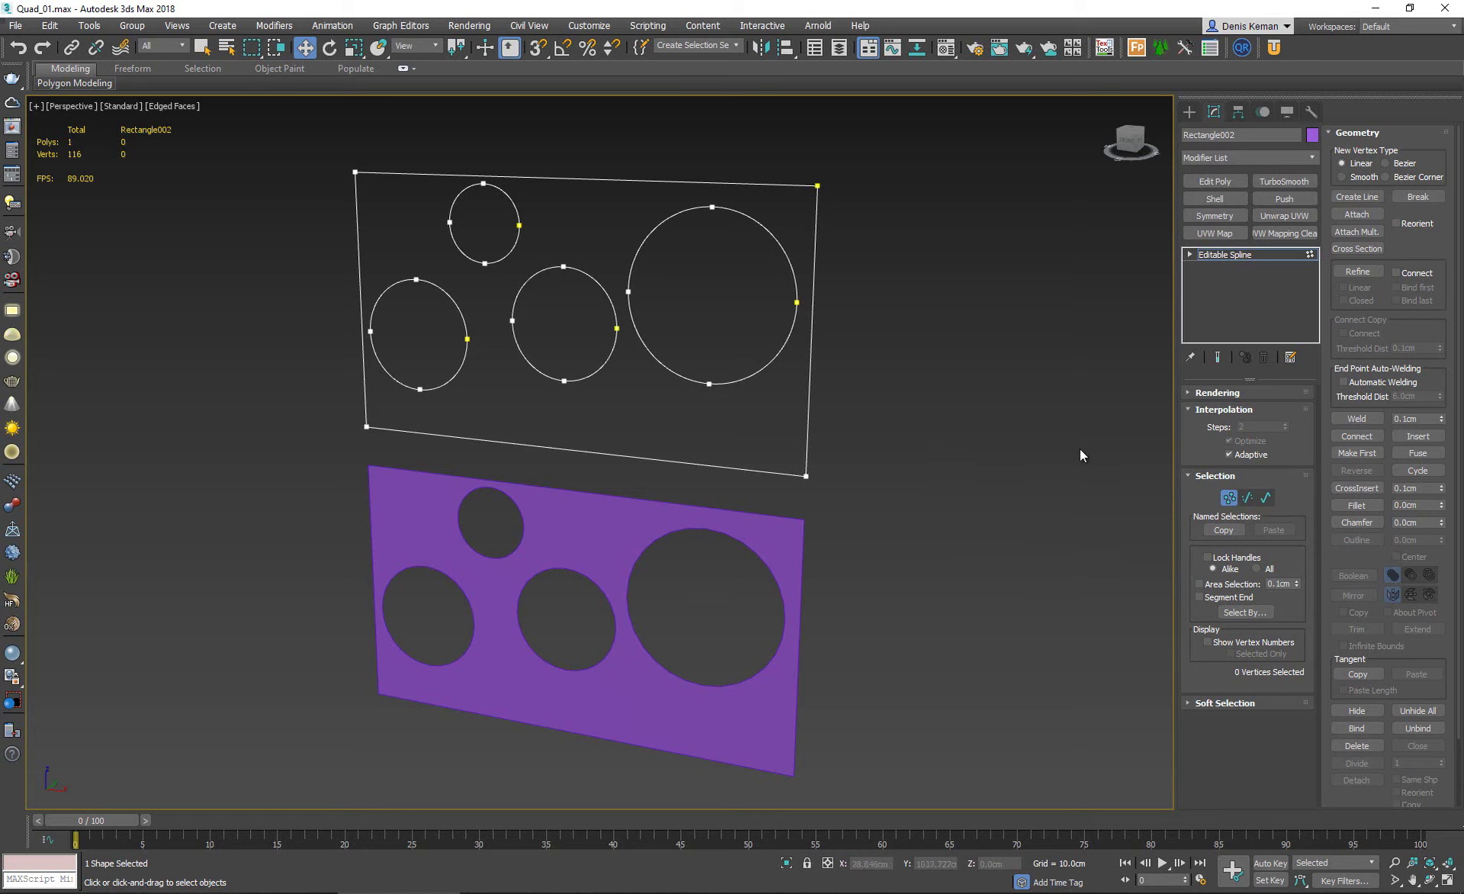
{"action": "left_click", "coordinate": [1229, 498]}
{"action": "left_click", "coordinate": [840, 347]}
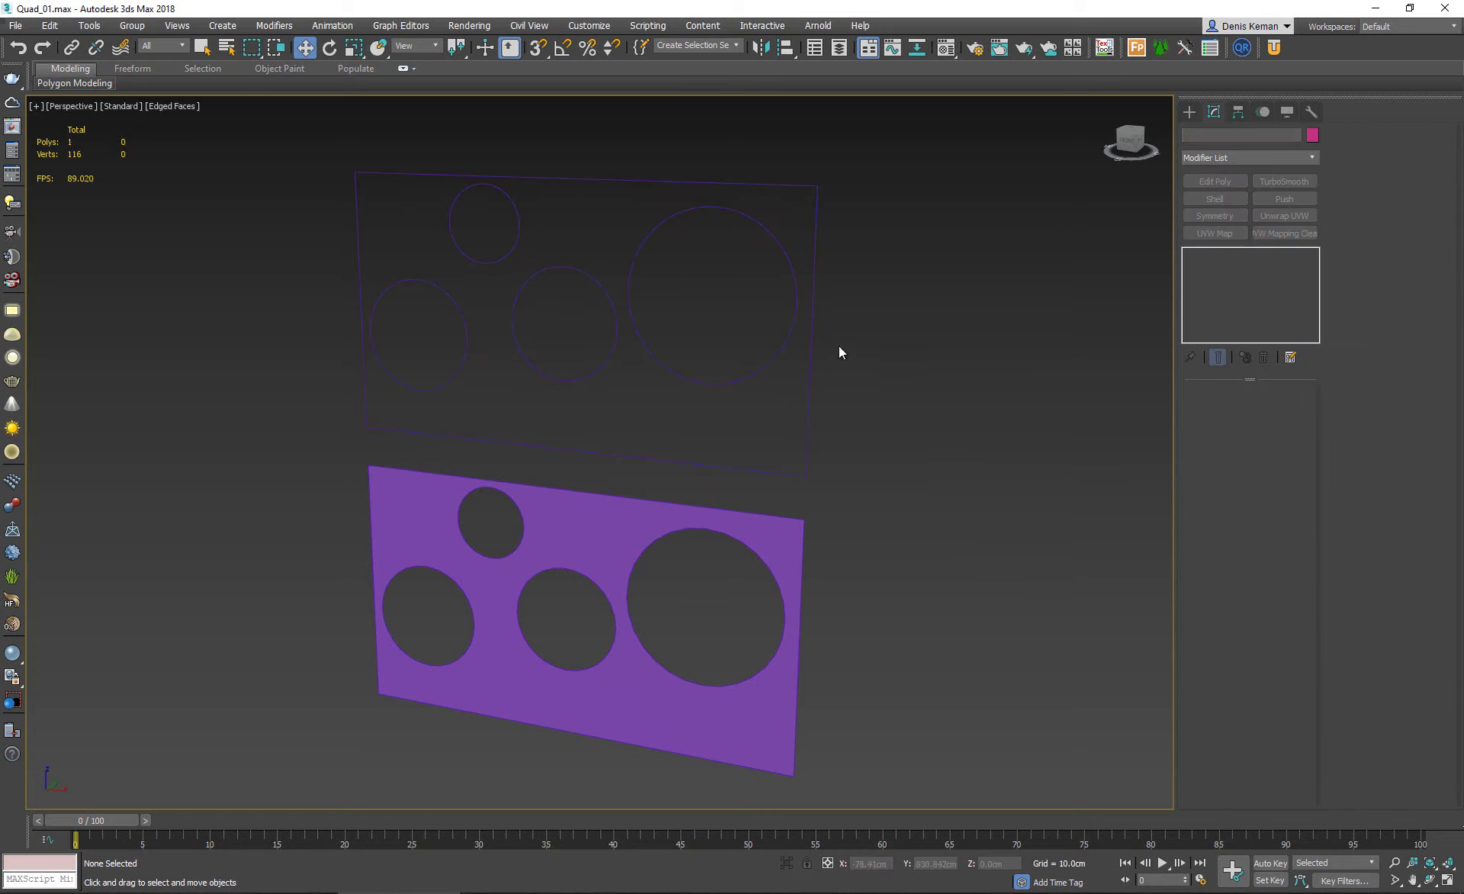
{"action": "left_click_drag", "start_coordinate": [838, 345], "coordinate": [809, 378]}
{"action": "scroll", "coordinate": [788, 388], "scroll_direction": "up", "scroll_amount": 5}
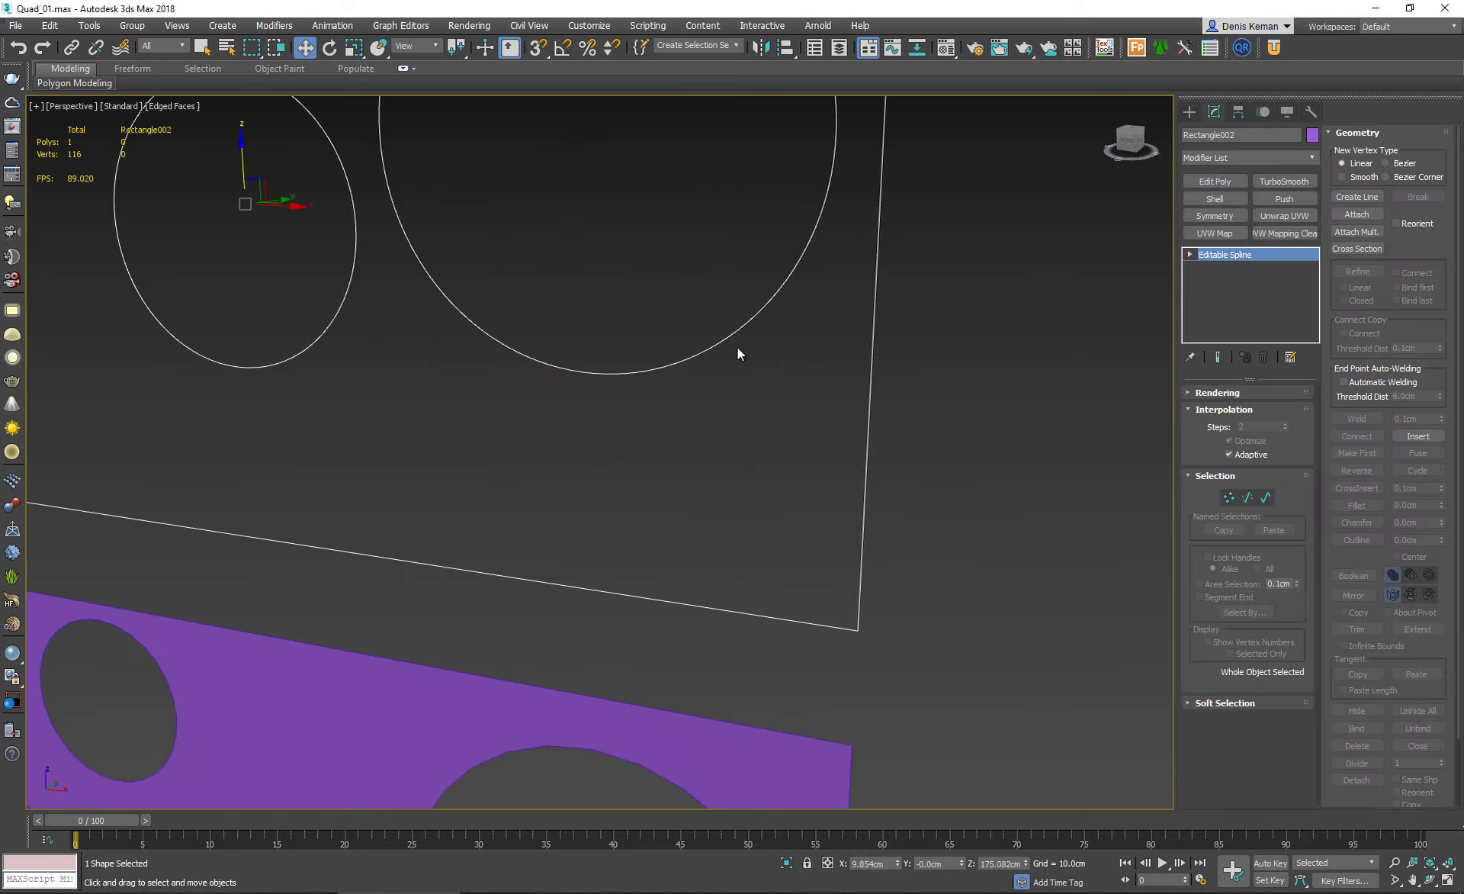
{"action": "scroll", "coordinate": [778, 426], "scroll_direction": "down", "scroll_amount": 5}
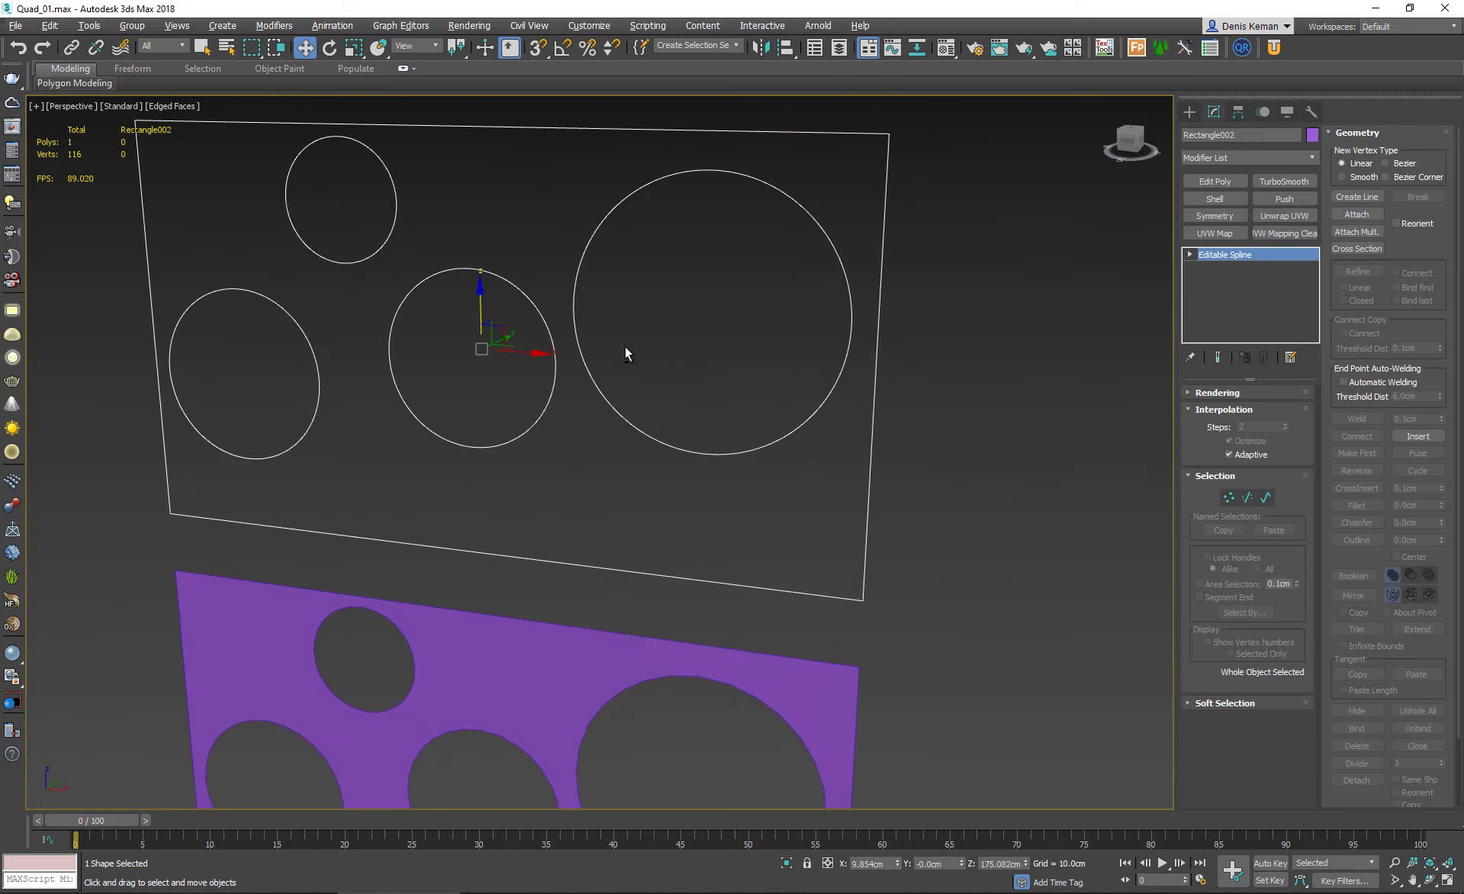
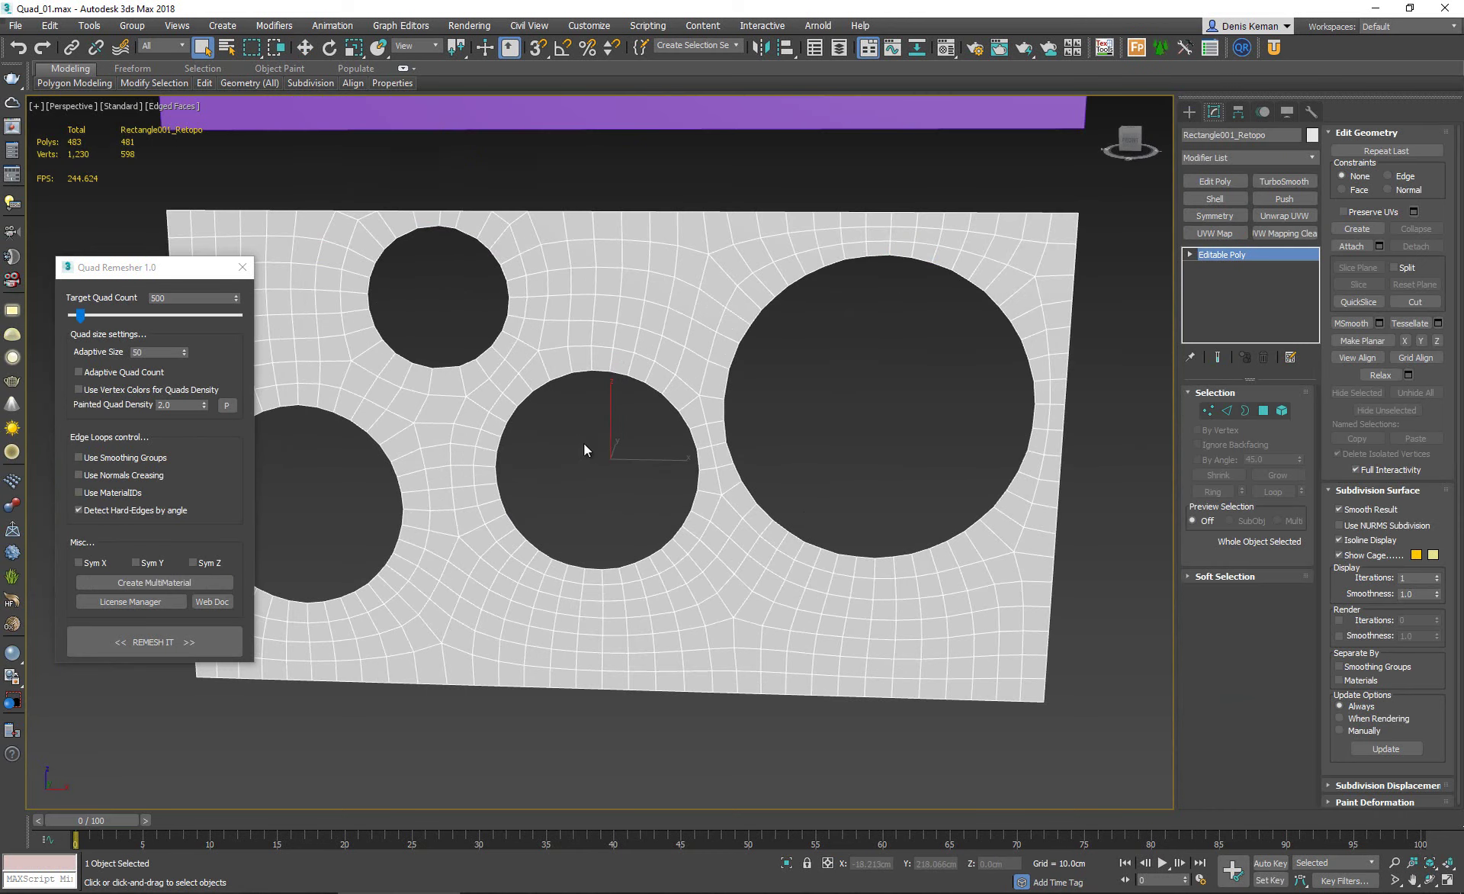
Select the open borders of all four circular holes in the remeshed white panel.
{"action": "left_click", "coordinate": [584, 482]}
{"action": "middle_click_drag", "start_coordinate": [592, 478], "coordinate": [611, 554]}
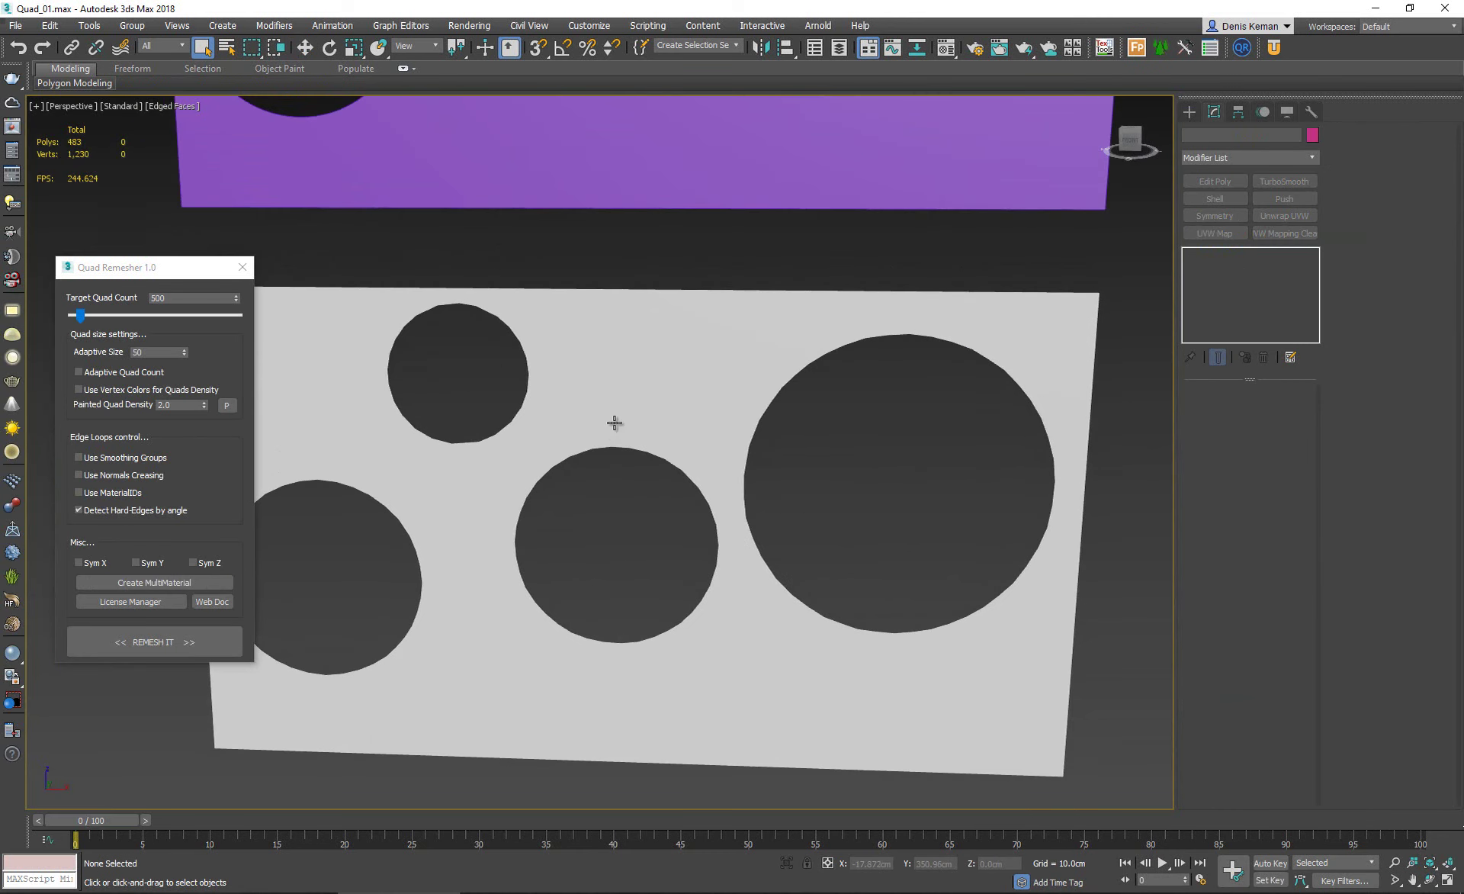
{"action": "left_click", "coordinate": [615, 422]}
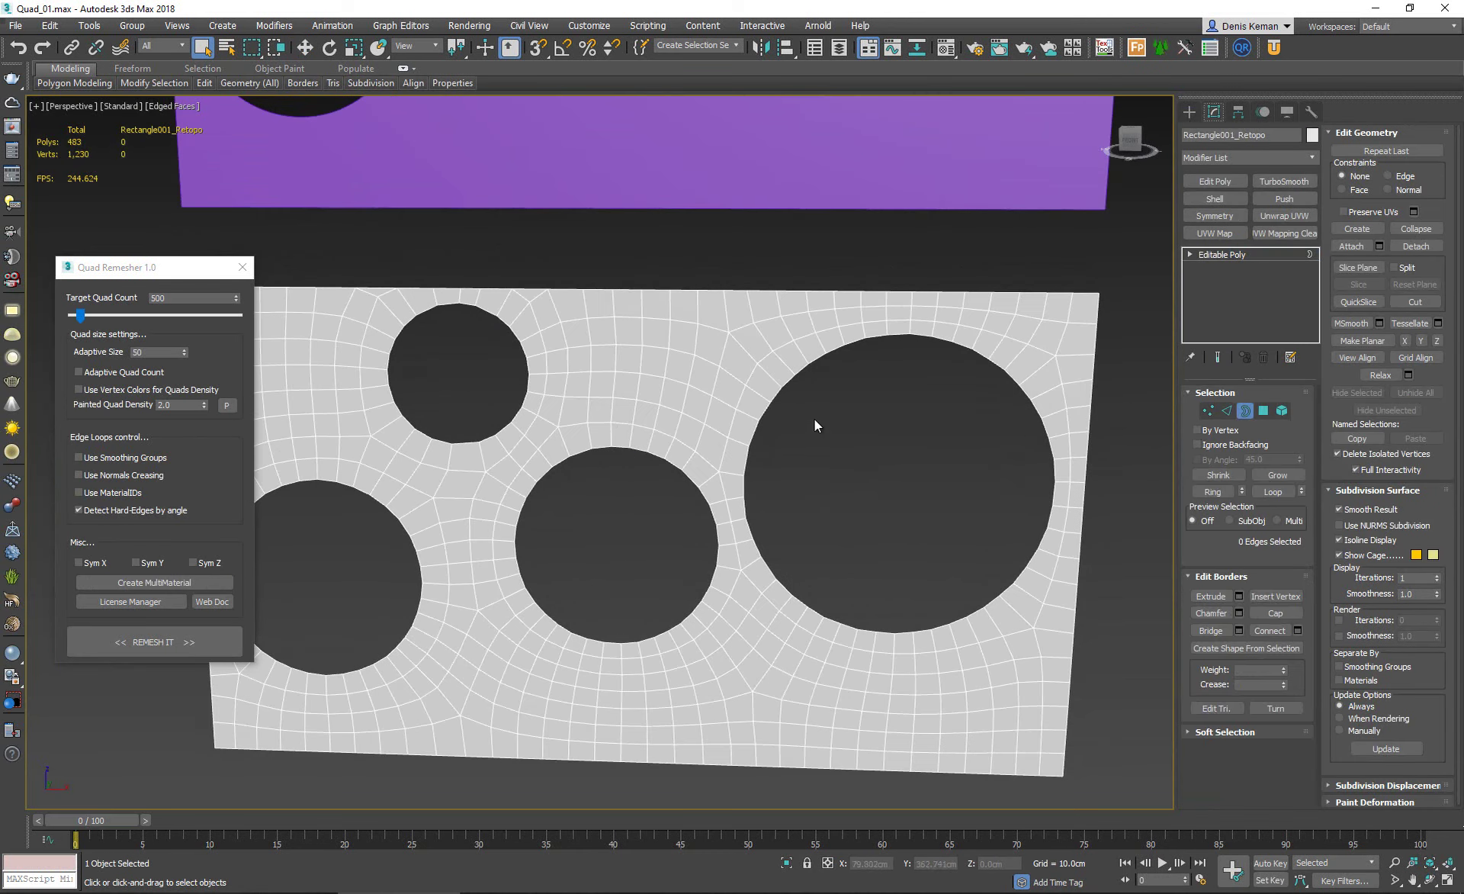
{"action": "left_click_drag", "start_coordinate": [363, 592], "coordinate": [303, 592]}
{"action": "middle_click_drag", "start_coordinate": [303, 592], "coordinate": [526, 588], "text": "alt"}
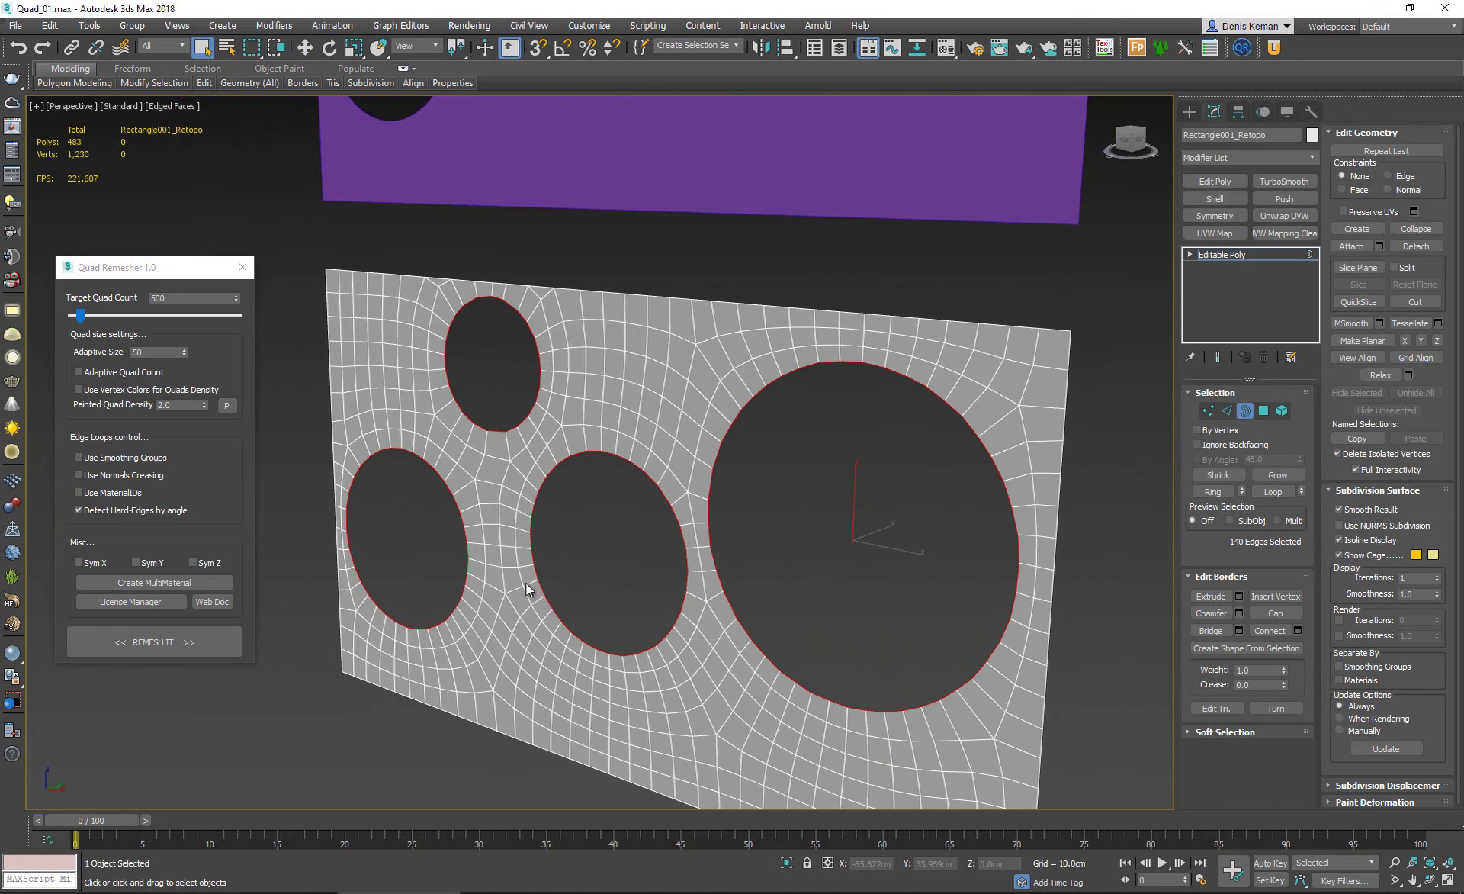
Extrude the four hole borders inward by scaling, and extrude them again back along Y to give the holes depth.
{"action": "key", "text": "r"}
{"action": "left_click_drag", "start_coordinate": [853, 534], "coordinate": [893, 531], "text": "shift"}
{"action": "key", "text": "w"}
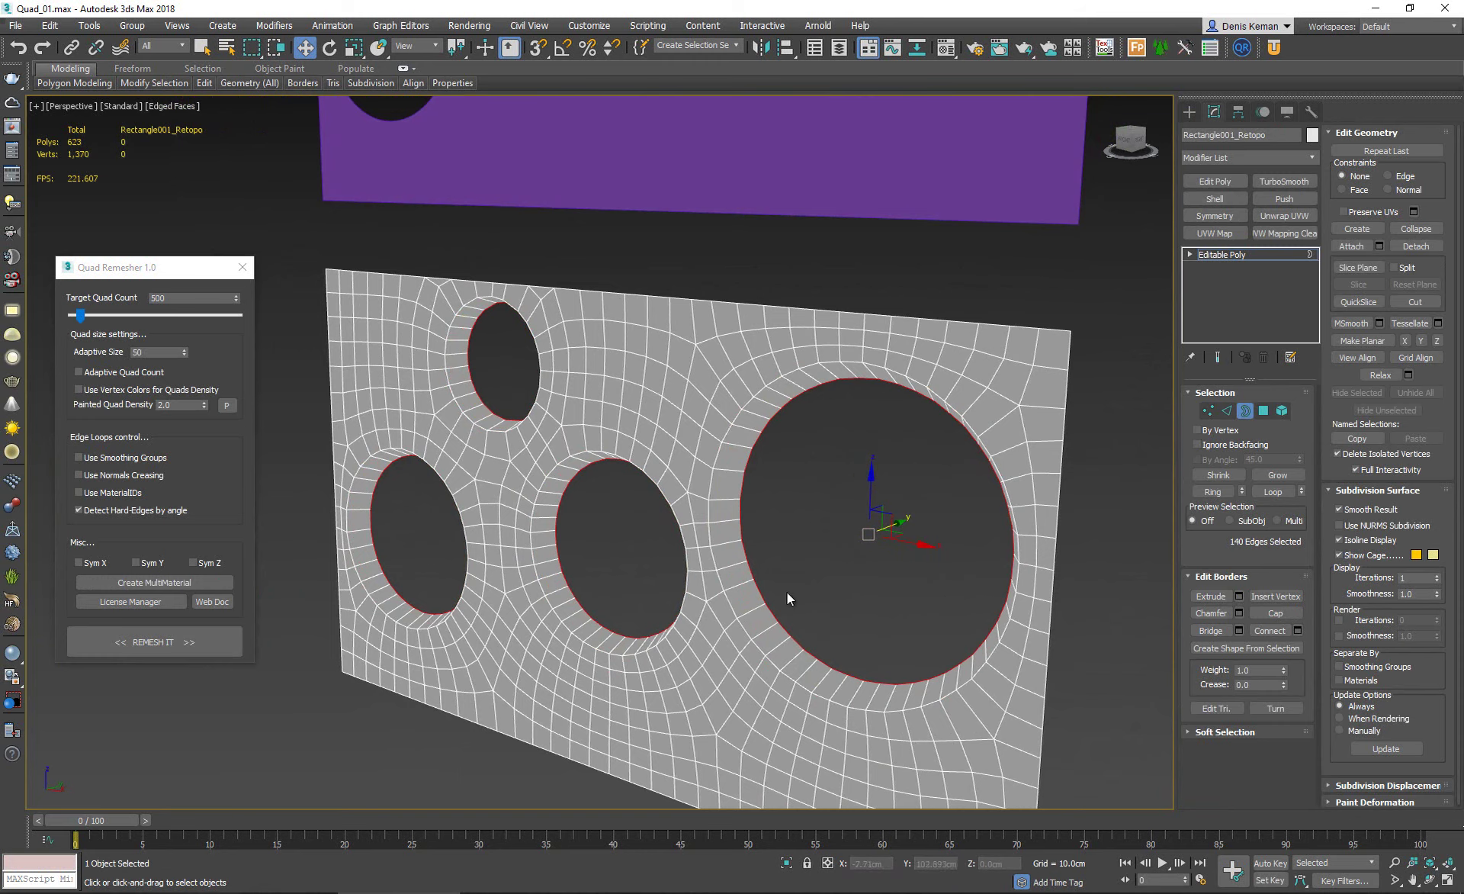
{"action": "left_click_drag", "start_coordinate": [903, 522], "coordinate": [970, 496], "text": "shift"}
{"action": "left_click", "coordinate": [970, 496]}
Turn off the edged faces display and examine the shading of the recessed hole walls.
{"action": "key", "text": "F4"}
{"action": "scroll", "coordinate": [793, 555], "scroll_direction": "down", "scroll_amount": 3}
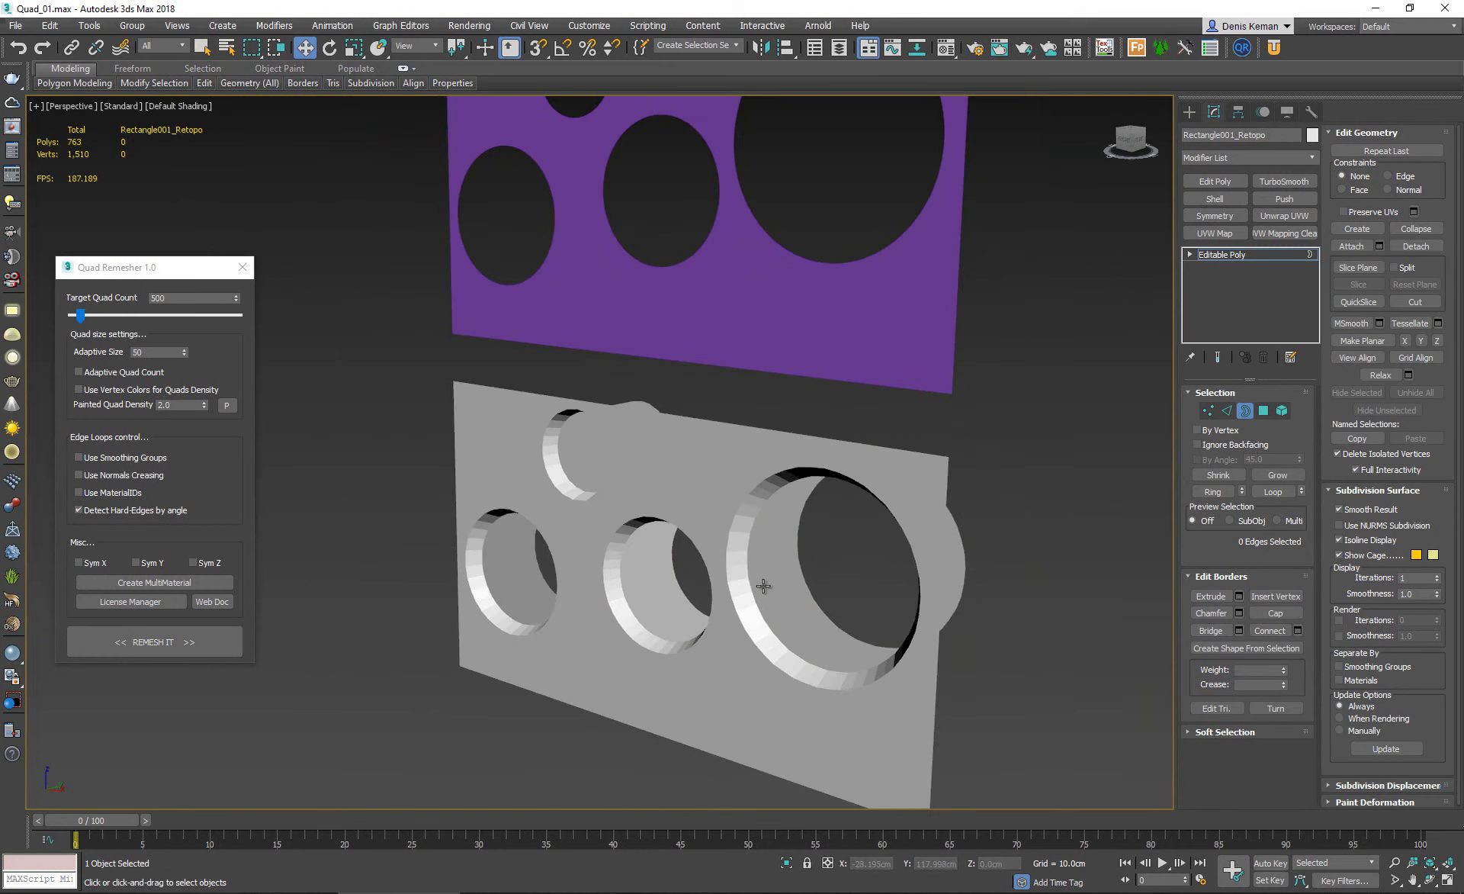
{"action": "scroll", "coordinate": [778, 556], "scroll_direction": "up", "scroll_amount": 3}
{"action": "middle_click_drag", "start_coordinate": [778, 555], "coordinate": [755, 578], "text": "alt"}
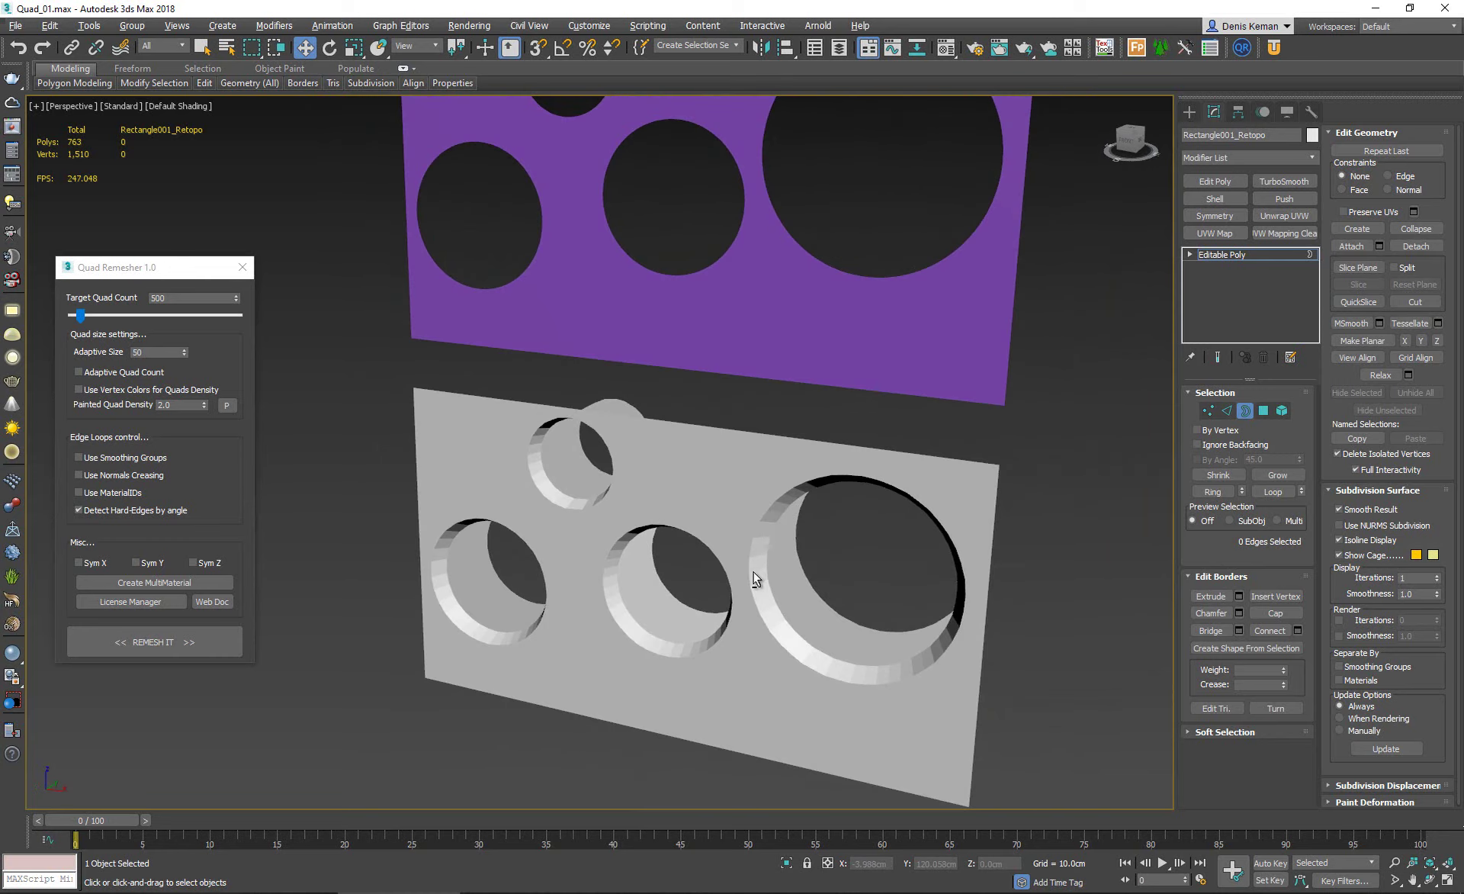
Turn the edged faces display back on and remesh the upper purple panel with the target quad count of 500.
{"action": "left_click", "coordinate": [1252, 407]}
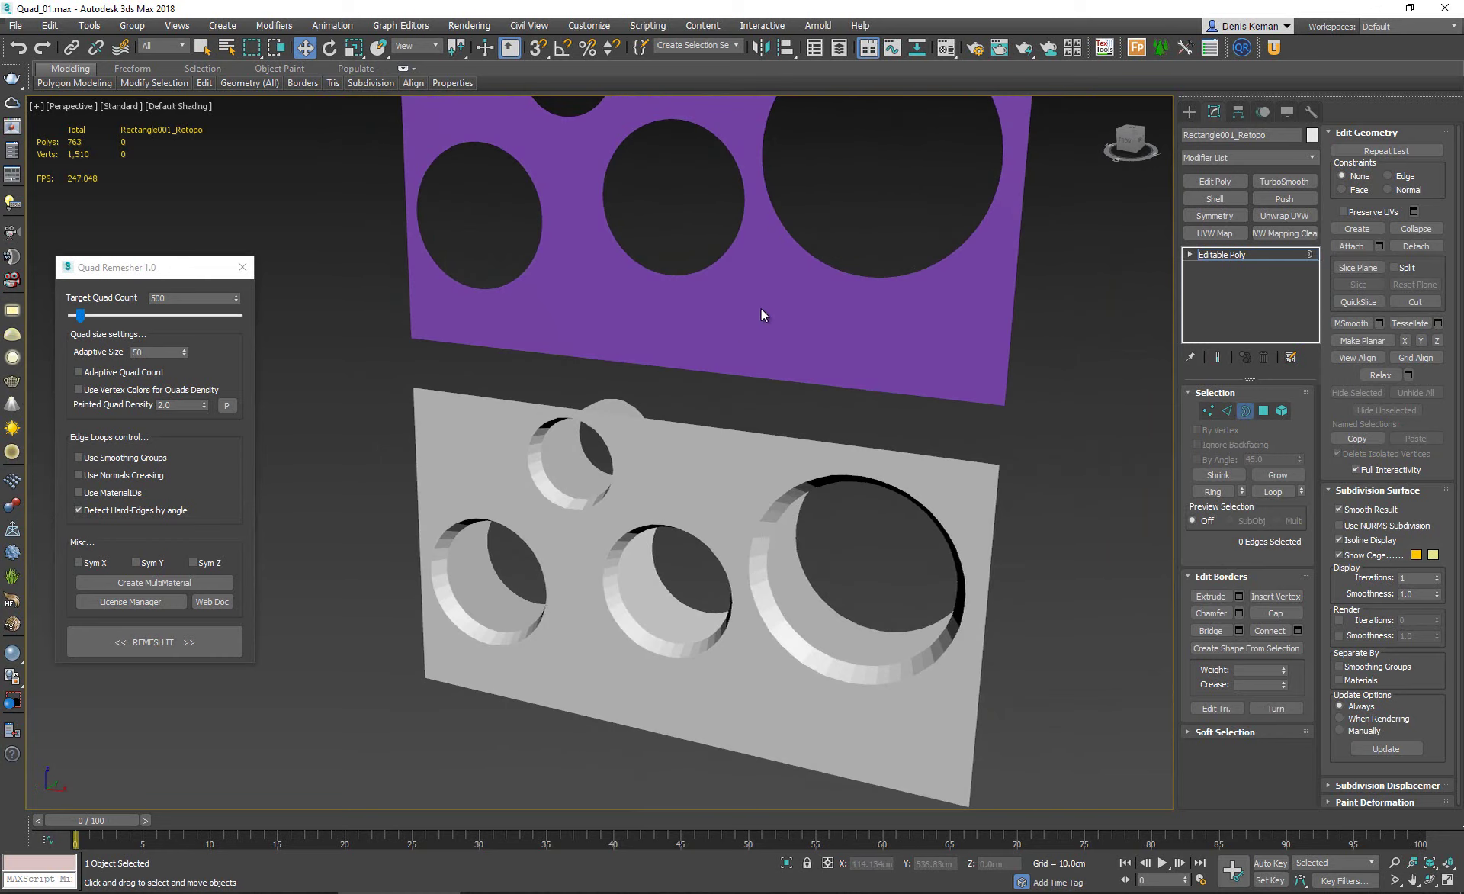
{"action": "left_click", "coordinate": [677, 239]}
{"action": "middle_click_drag", "start_coordinate": [673, 344], "coordinate": [671, 359]}
{"action": "key", "text": "F4"}
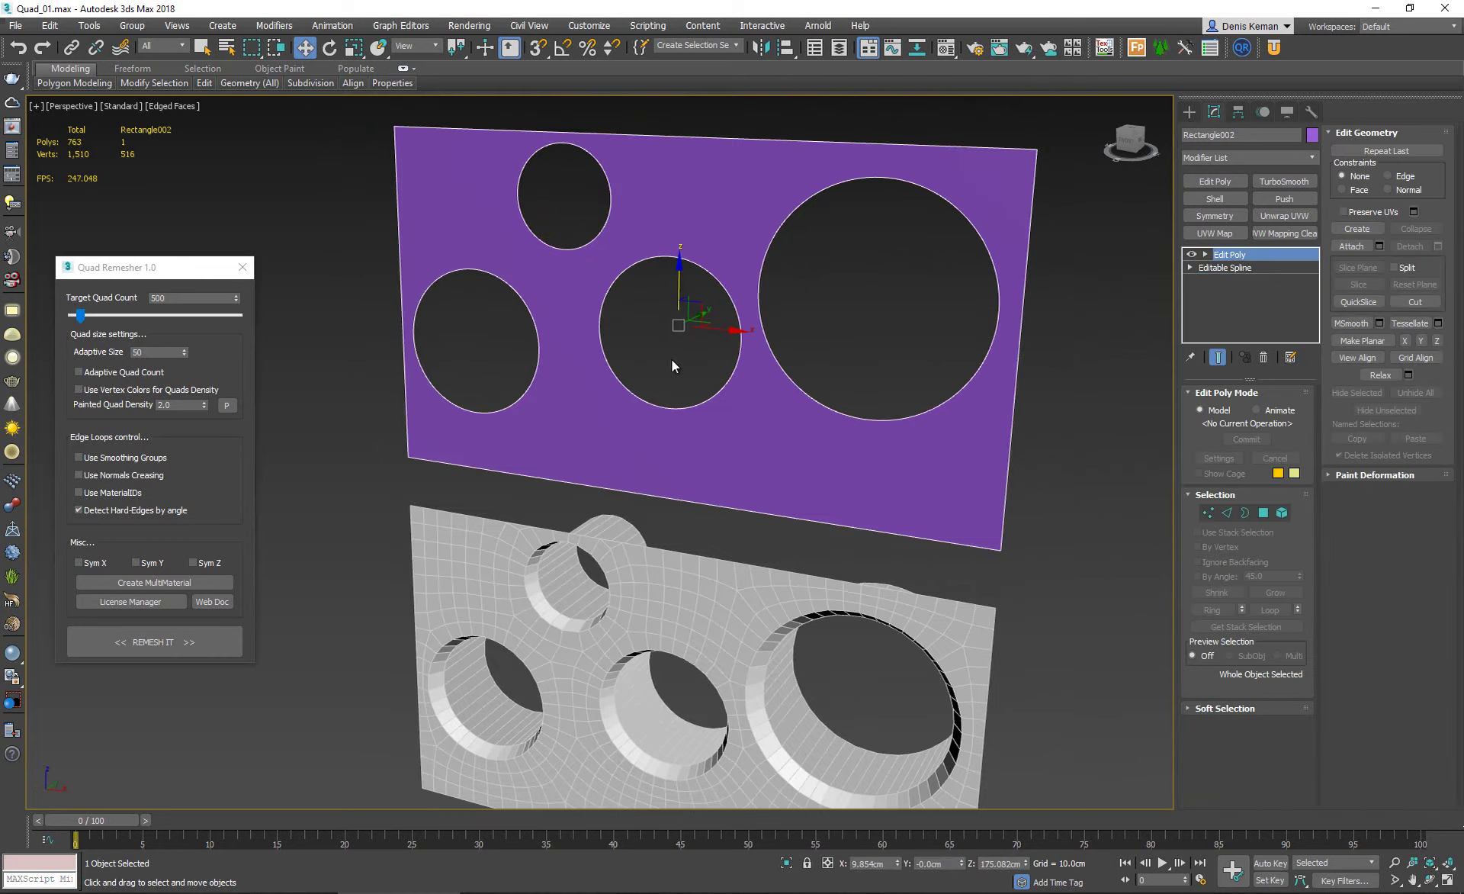
{"action": "left_click", "coordinate": [171, 636]}
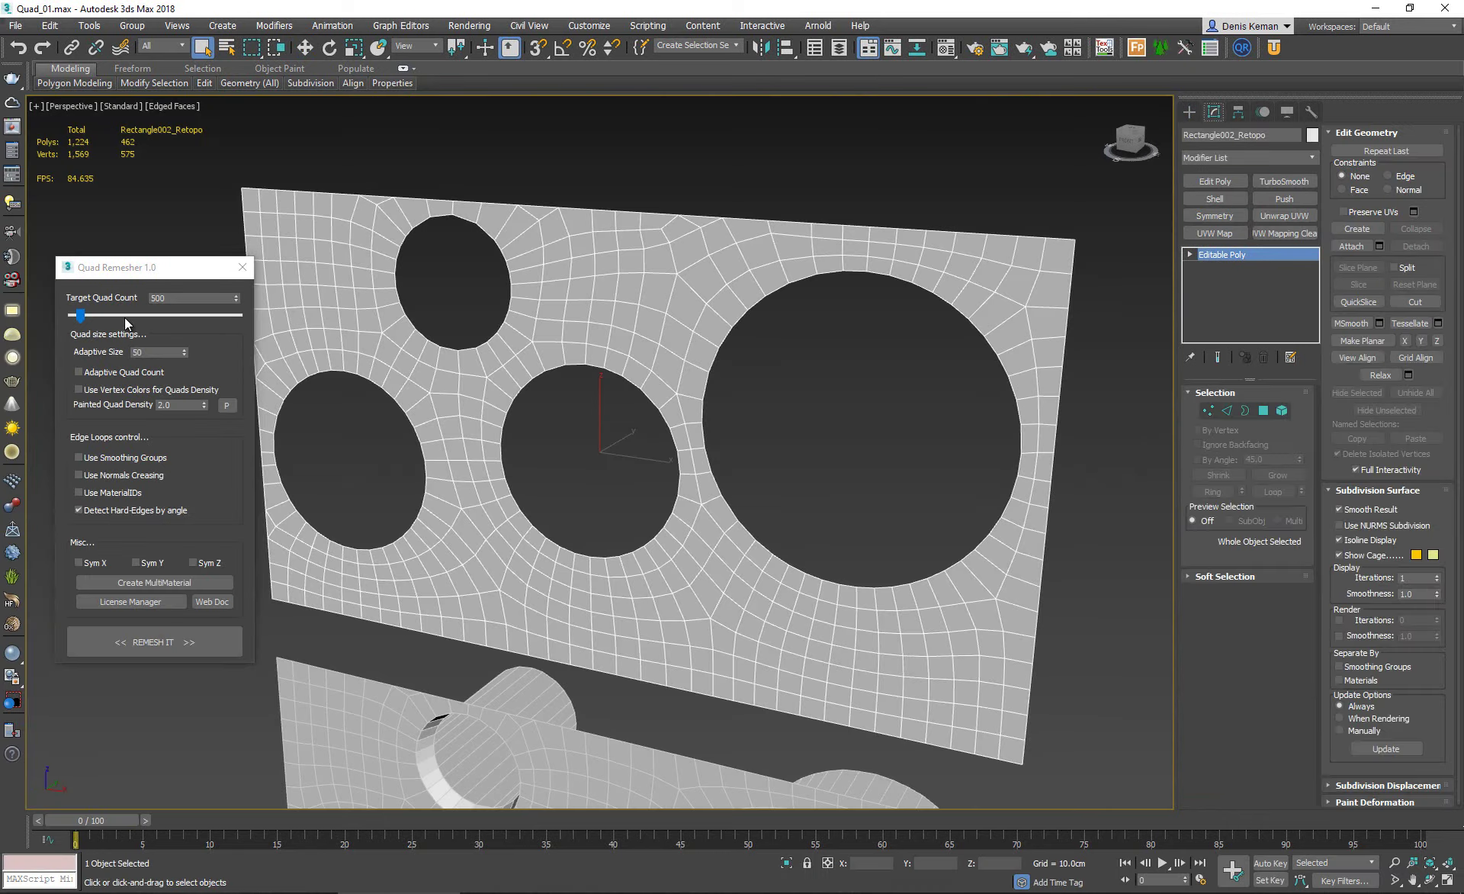
Extrude the upper remeshed panel's four hole borders inward by scaling to about 85%, and extrude them again back along Y for depth.
{"action": "scroll", "coordinate": [575, 492], "scroll_direction": "down", "scroll_amount": 3}
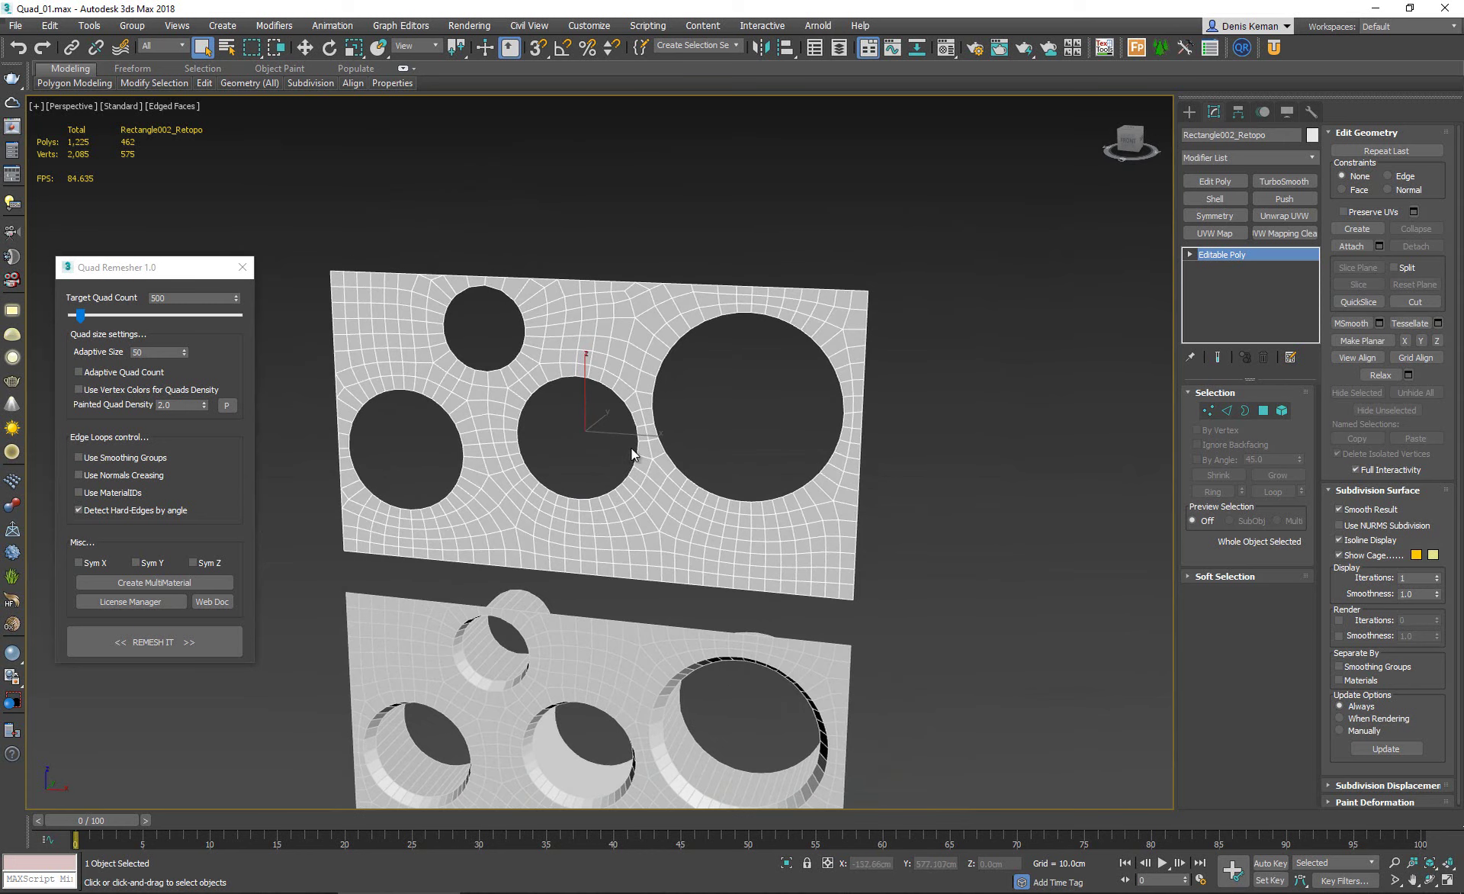
{"action": "key", "text": "3"}
{"action": "left_click_drag", "start_coordinate": [726, 358], "coordinate": [439, 454]}
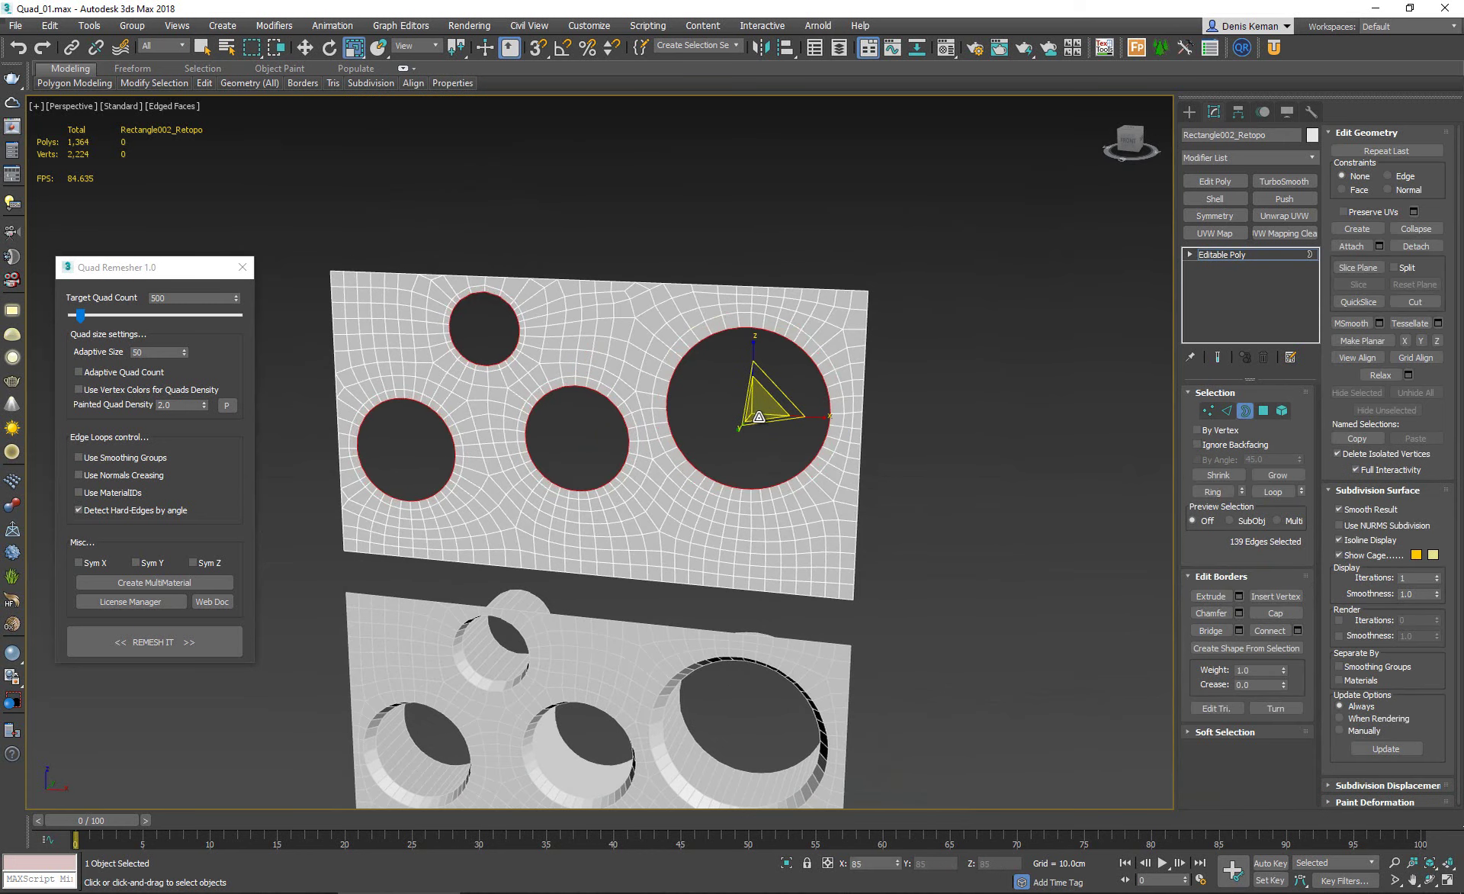
{"action": "middle_click_drag", "start_coordinate": [439, 454], "coordinate": [396, 457], "text": "alt"}
{"action": "key", "text": "w"}
{"action": "left_click_drag", "start_coordinate": [736, 458], "coordinate": [770, 448]}
{"action": "middle_click_drag", "start_coordinate": [707, 544], "coordinate": [781, 445]}
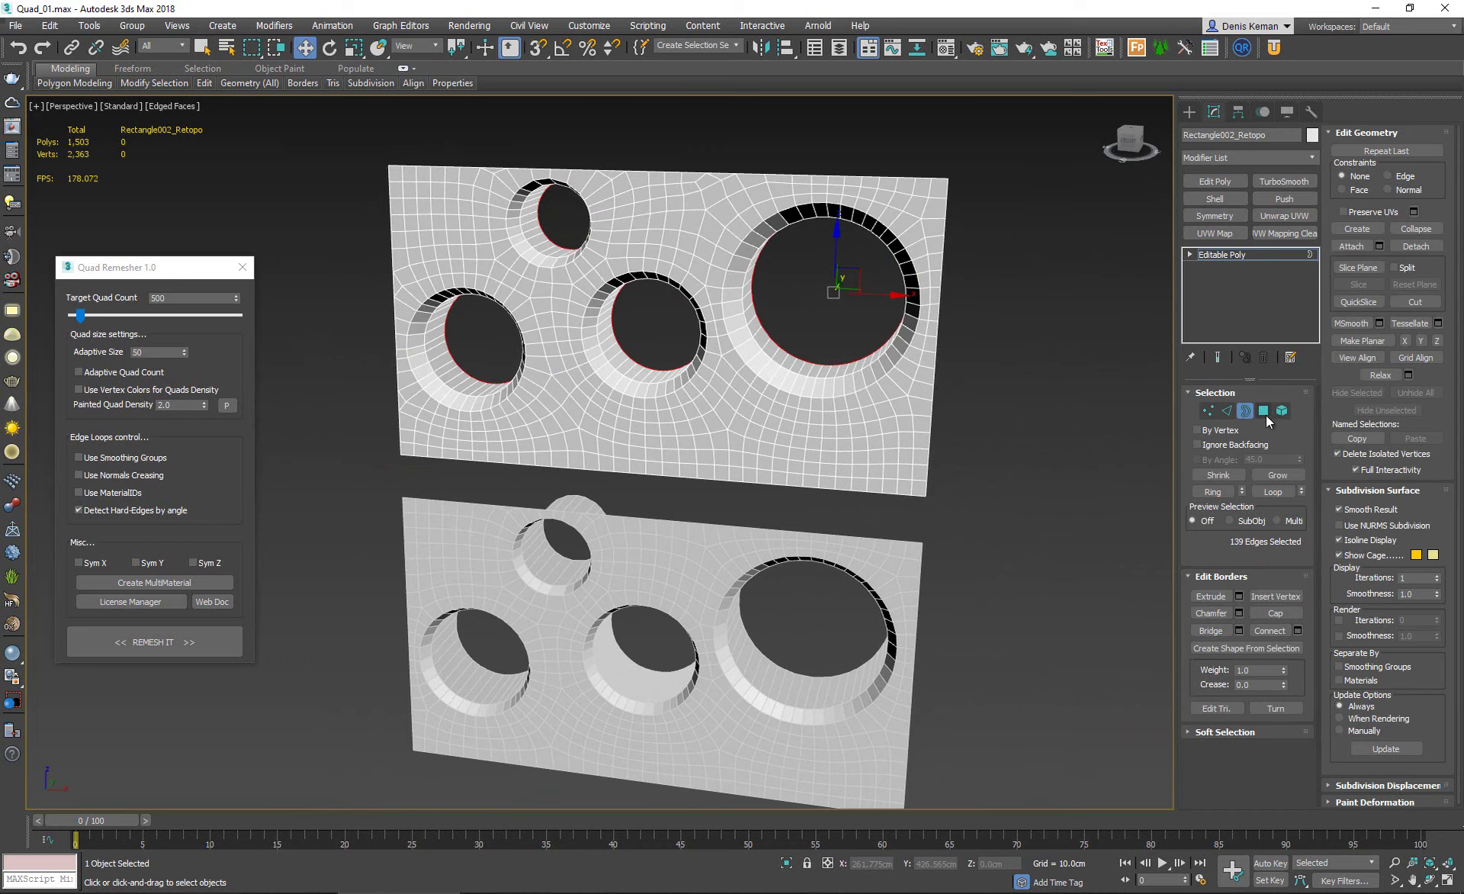
{"action": "left_click", "coordinate": [1245, 411]}
{"action": "left_click", "coordinate": [881, 529]}
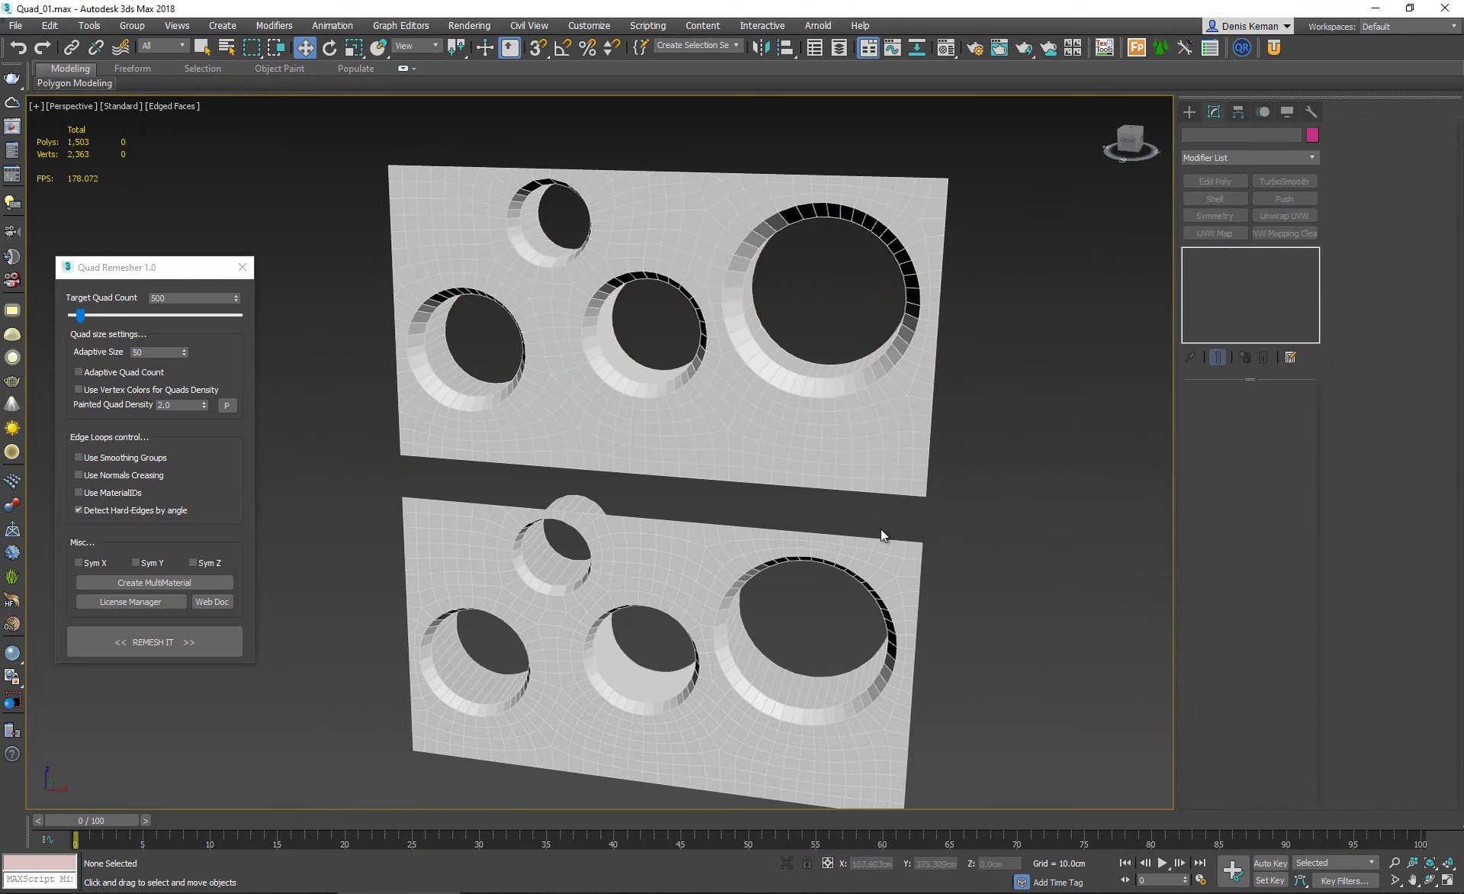
Move both remeshed panels with recessed holes along X away from the originals, and unhide the purple source panels.
{"action": "middle_click_drag", "start_coordinate": [881, 528], "coordinate": [805, 589], "text": "alt"}
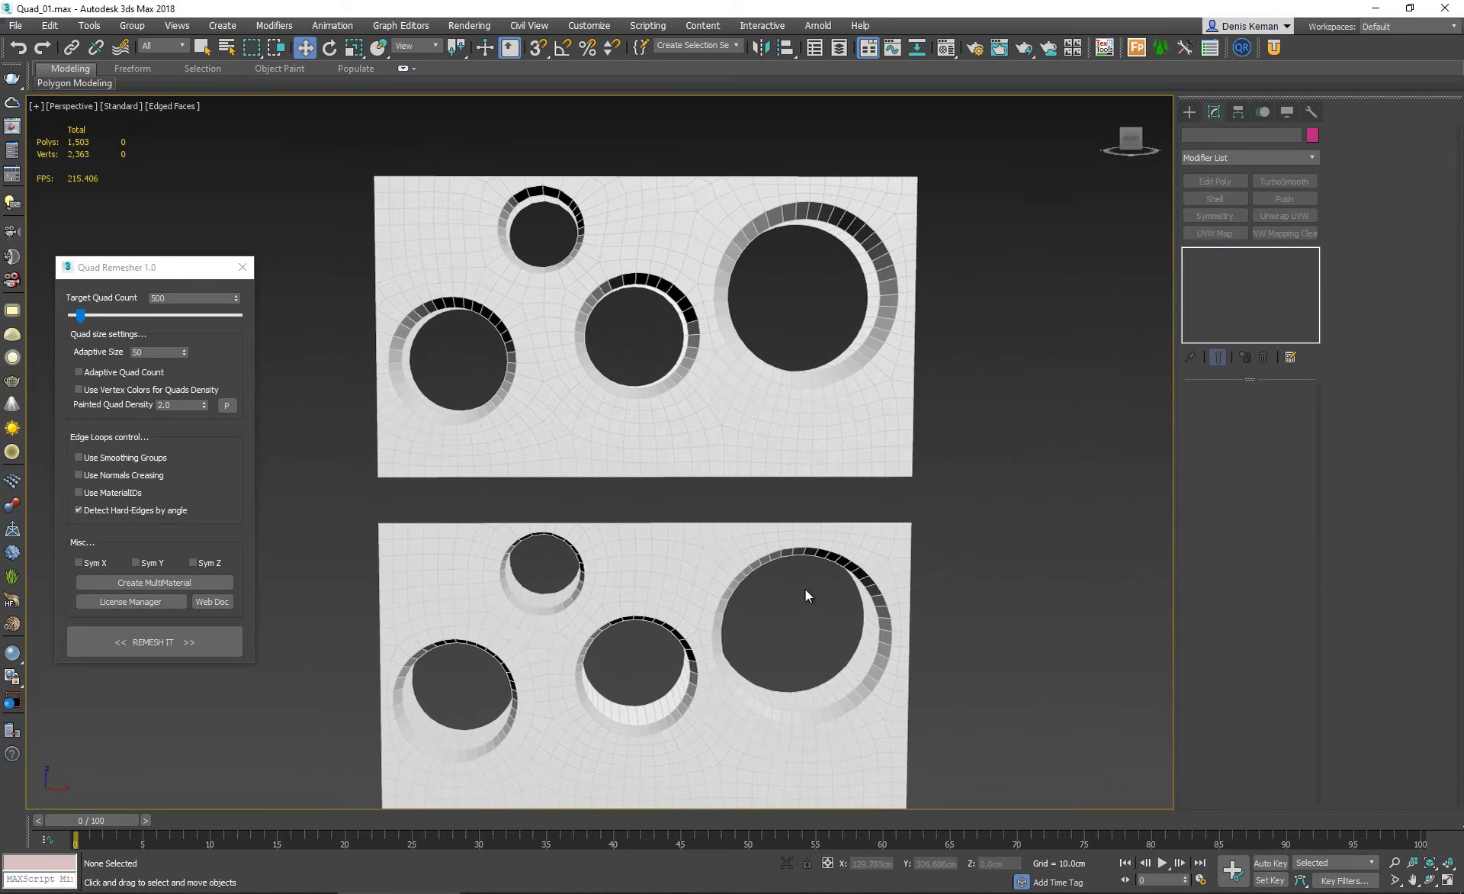
{"action": "key", "text": "z"}
{"action": "key", "text": "ctrl+a"}
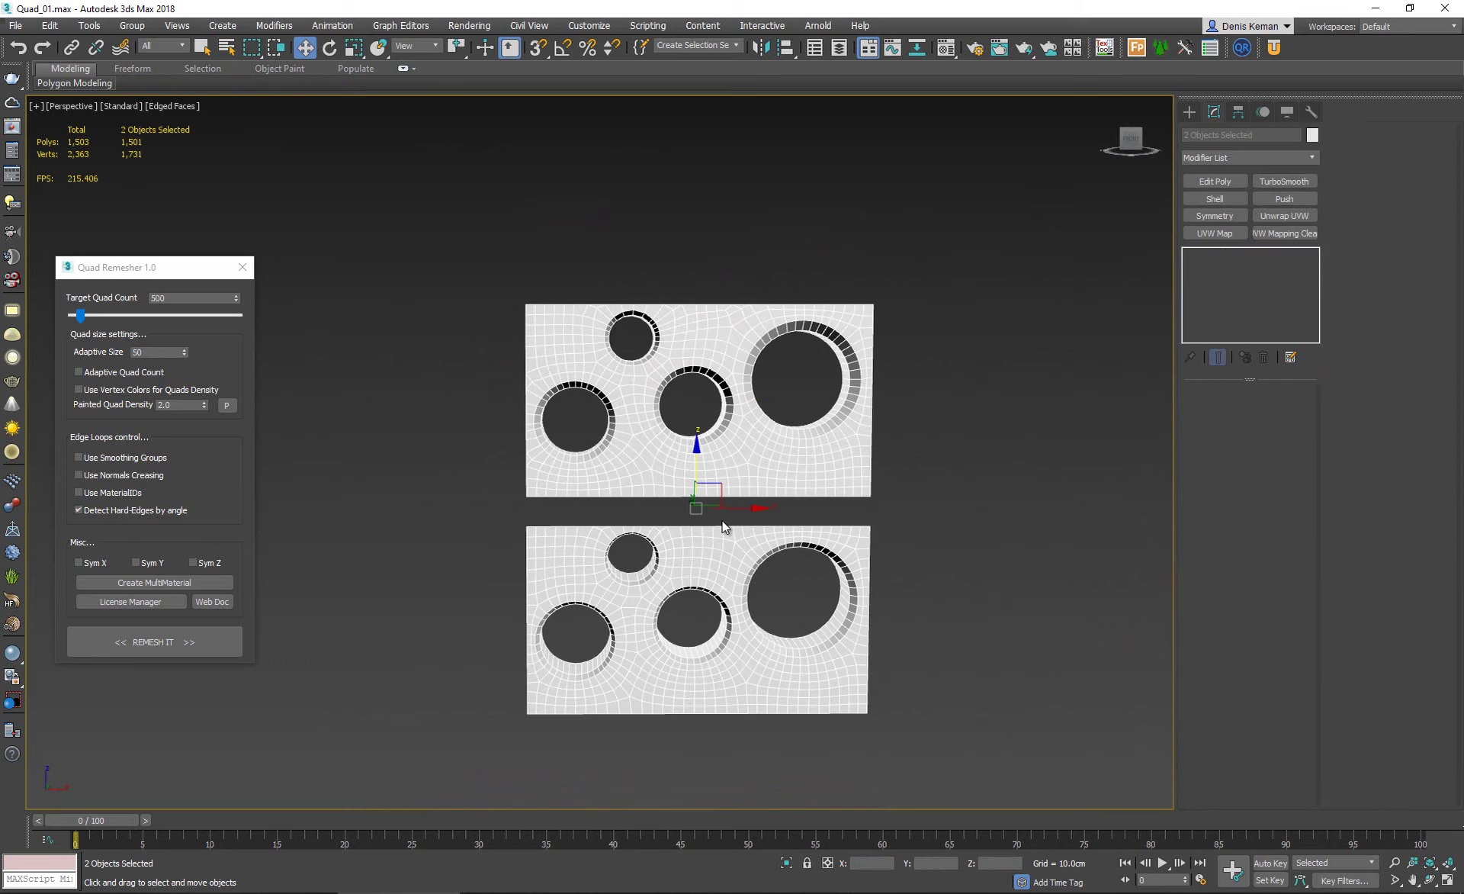
{"action": "left_click_drag", "start_coordinate": [734, 510], "coordinate": [292, 510]}
{"action": "right_click", "coordinate": [716, 496]}
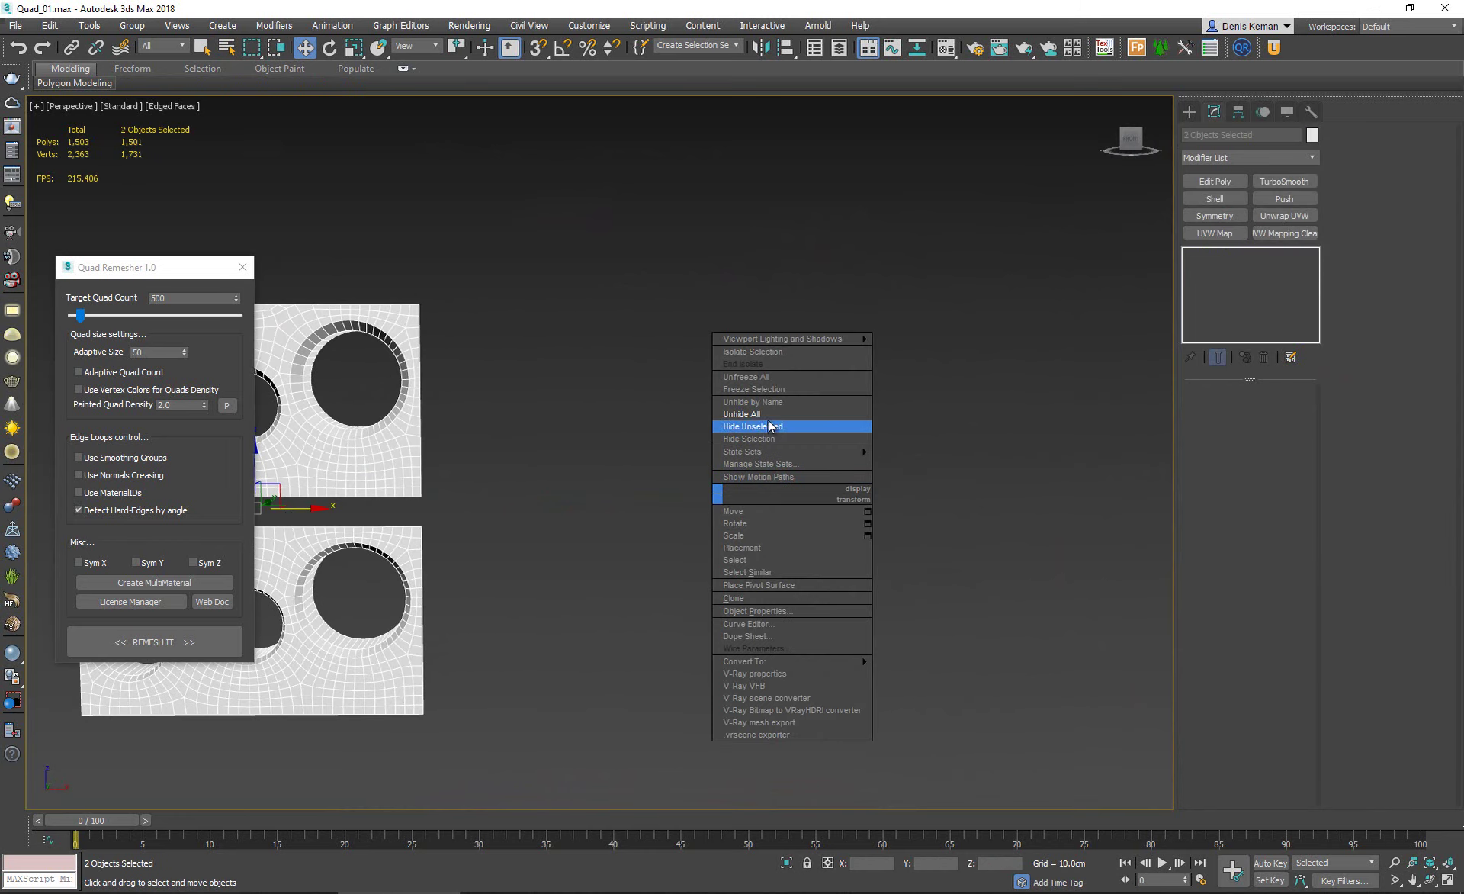
{"action": "left_click", "coordinate": [767, 417]}
Set the target quad count to 100 and remesh the lower purple panel.
{"action": "left_click", "coordinate": [740, 465]}
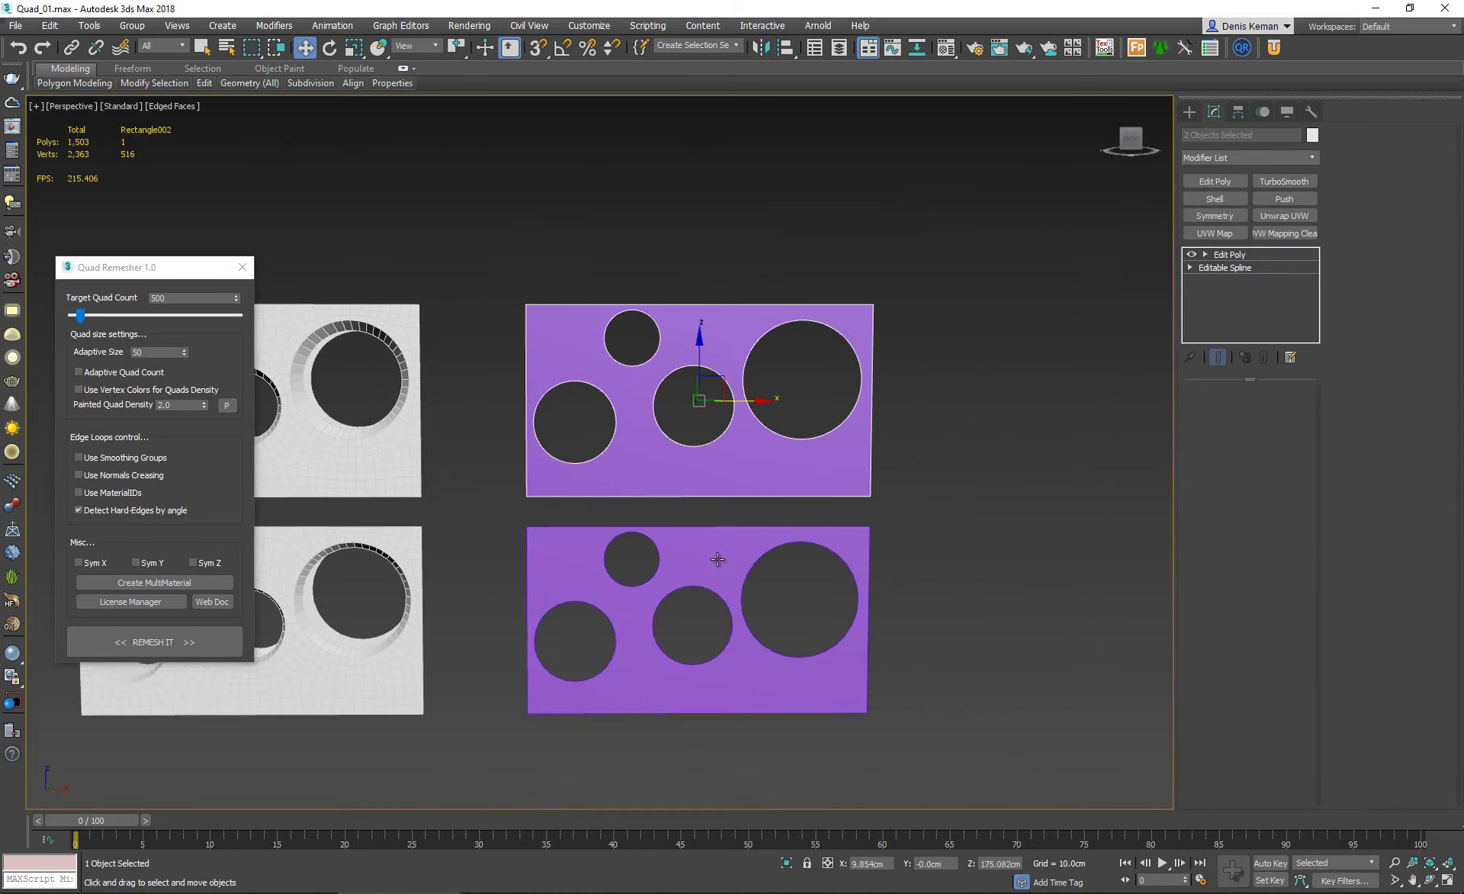
{"action": "left_click", "coordinate": [709, 593]}
{"action": "double_click", "coordinate": [155, 298]}
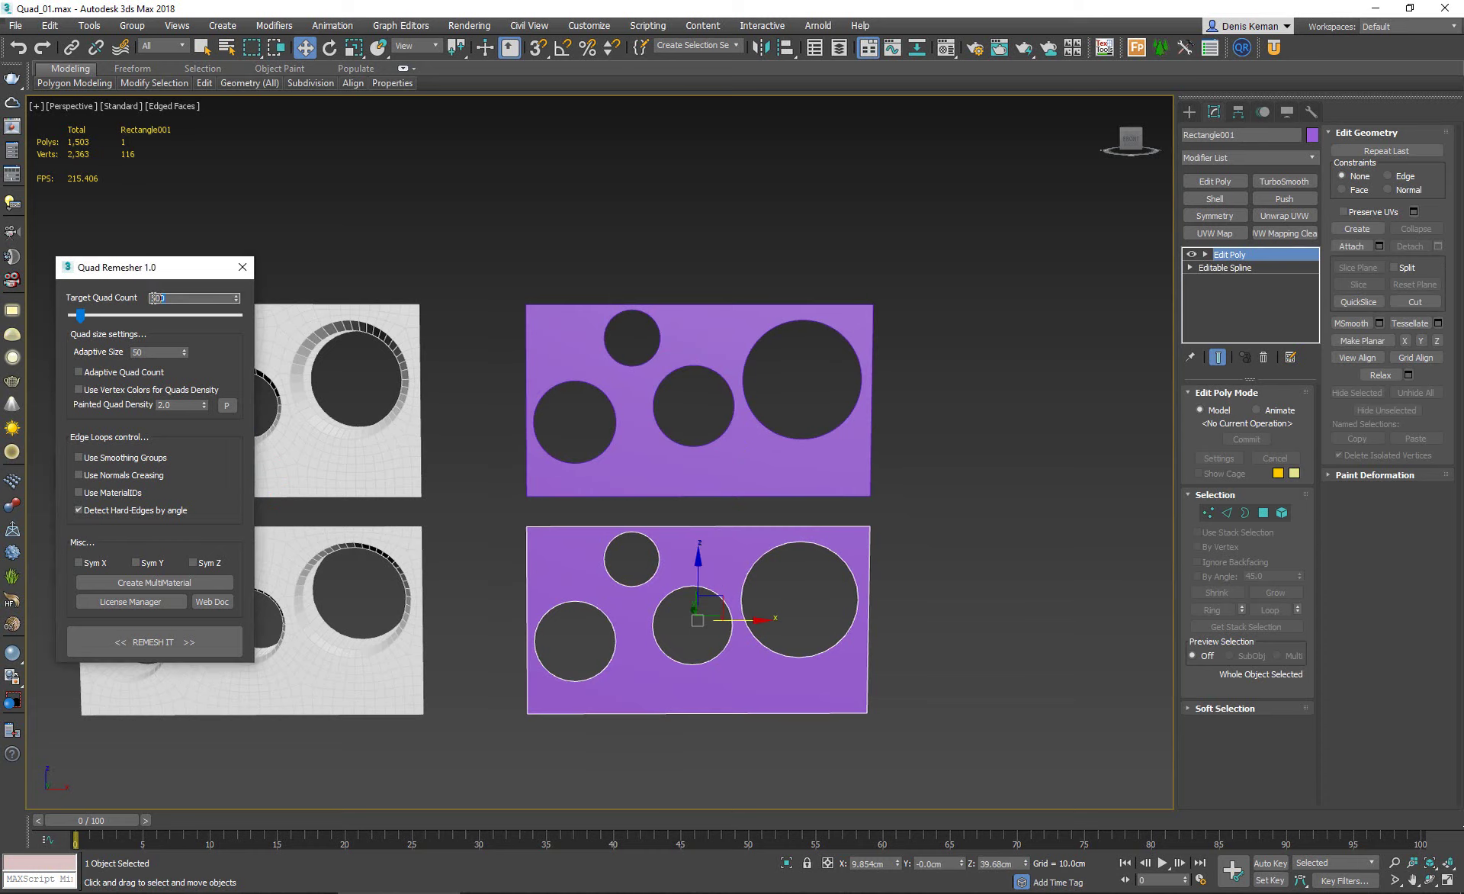
{"action": "type", "text": "100"}
{"action": "key", "text": "Return"}
{"action": "middle_click_drag", "start_coordinate": [522, 523], "coordinate": [513, 542], "text": "alt"}
{"action": "middle_click_drag", "start_coordinate": [690, 615], "coordinate": [665, 550]}
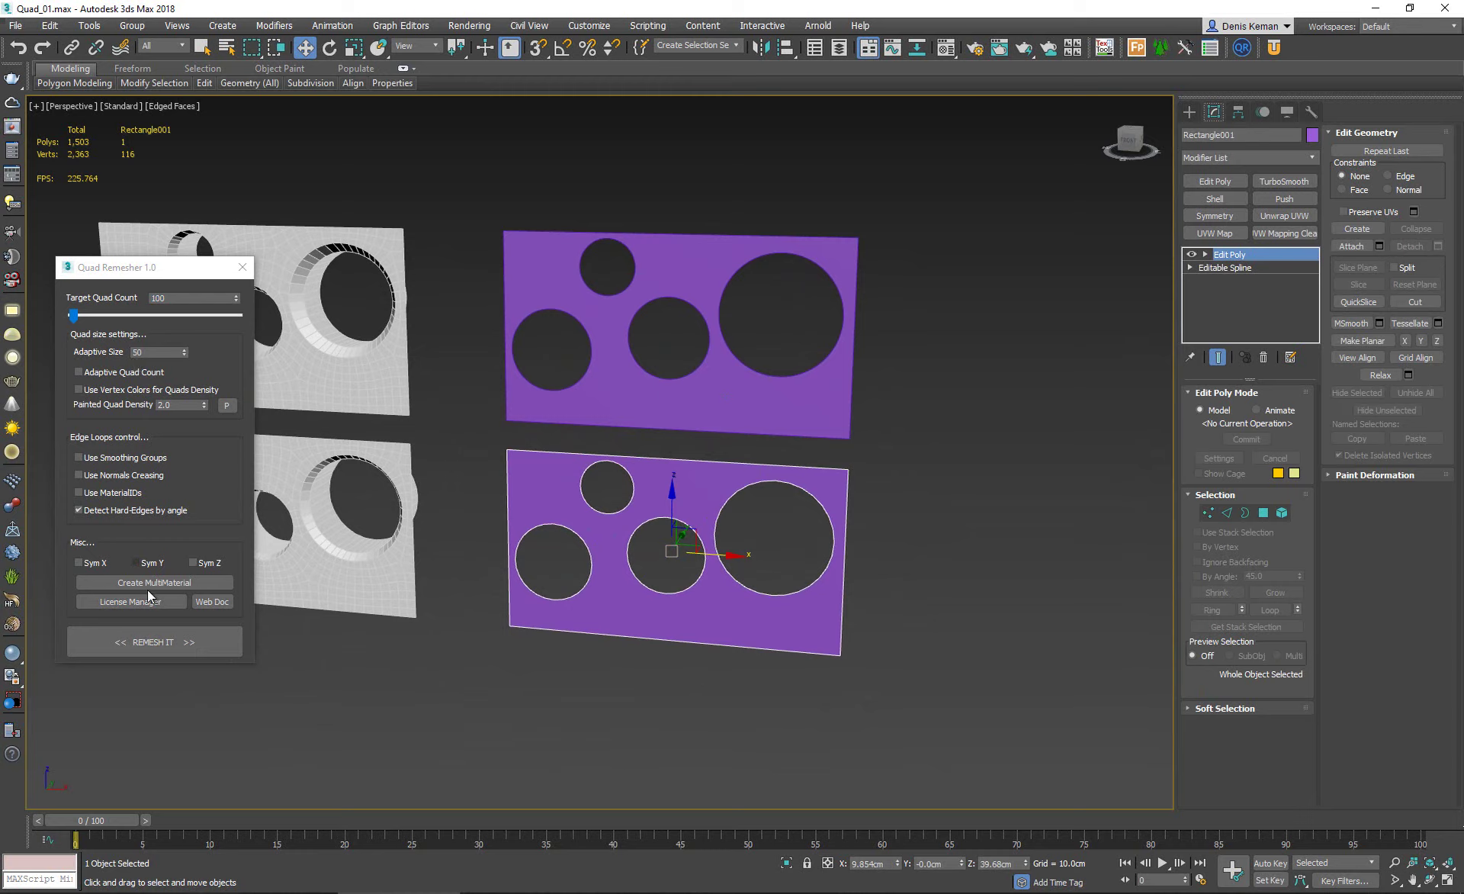
{"action": "left_click", "coordinate": [158, 643]}
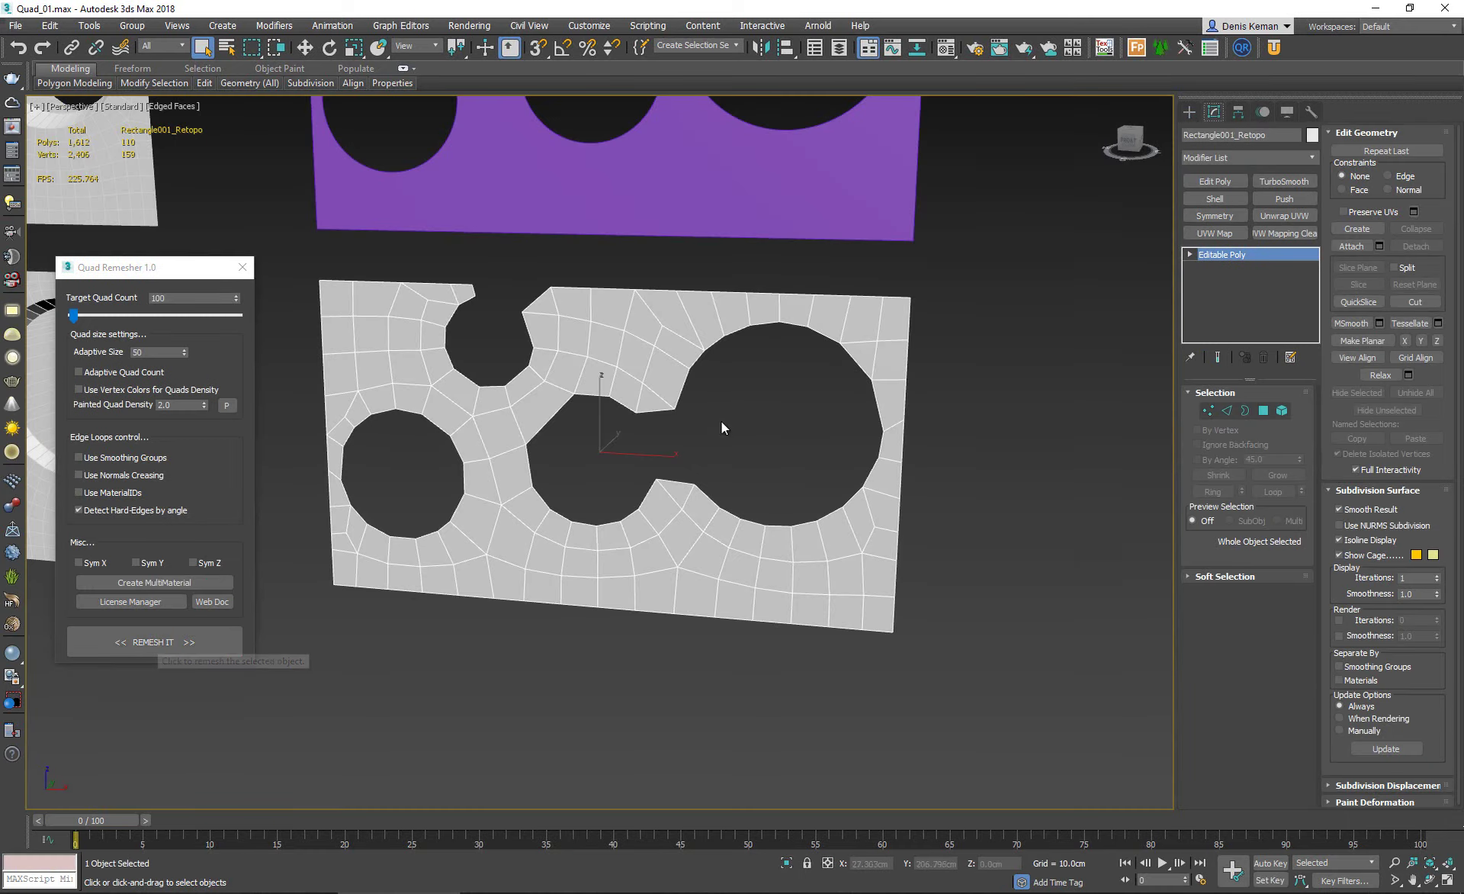
Remesh the upper purple panel with the same target quad count of 100.
{"action": "scroll", "coordinate": [717, 473], "scroll_direction": "down", "scroll_amount": 4}
{"action": "middle_click_drag", "start_coordinate": [706, 529], "coordinate": [641, 528], "text": "alt"}
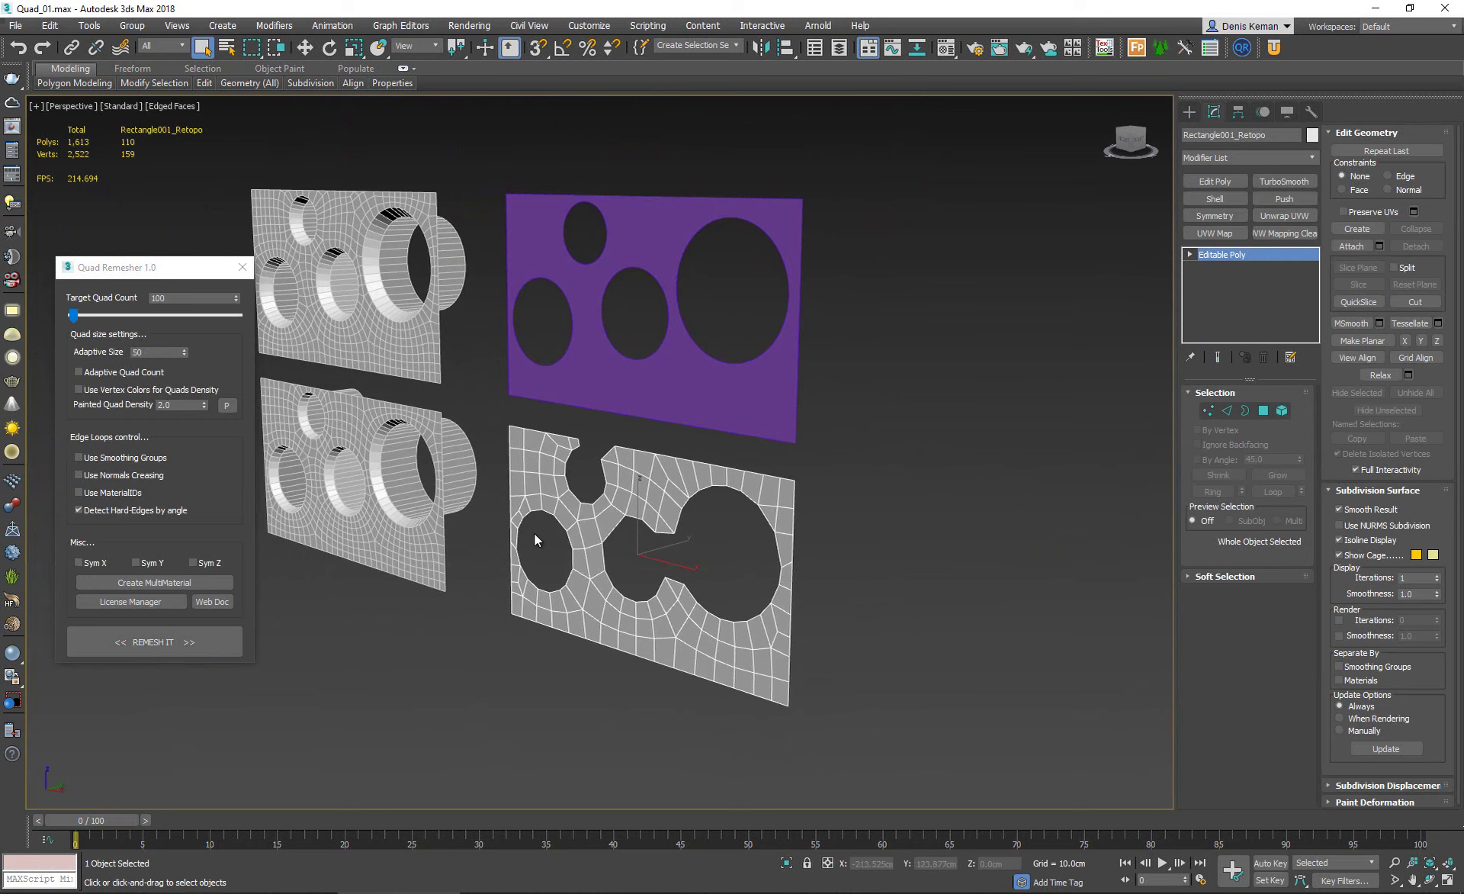
{"action": "left_click", "coordinate": [656, 405]}
{"action": "middle_click_drag", "start_coordinate": [657, 412], "coordinate": [665, 492], "text": "alt"}
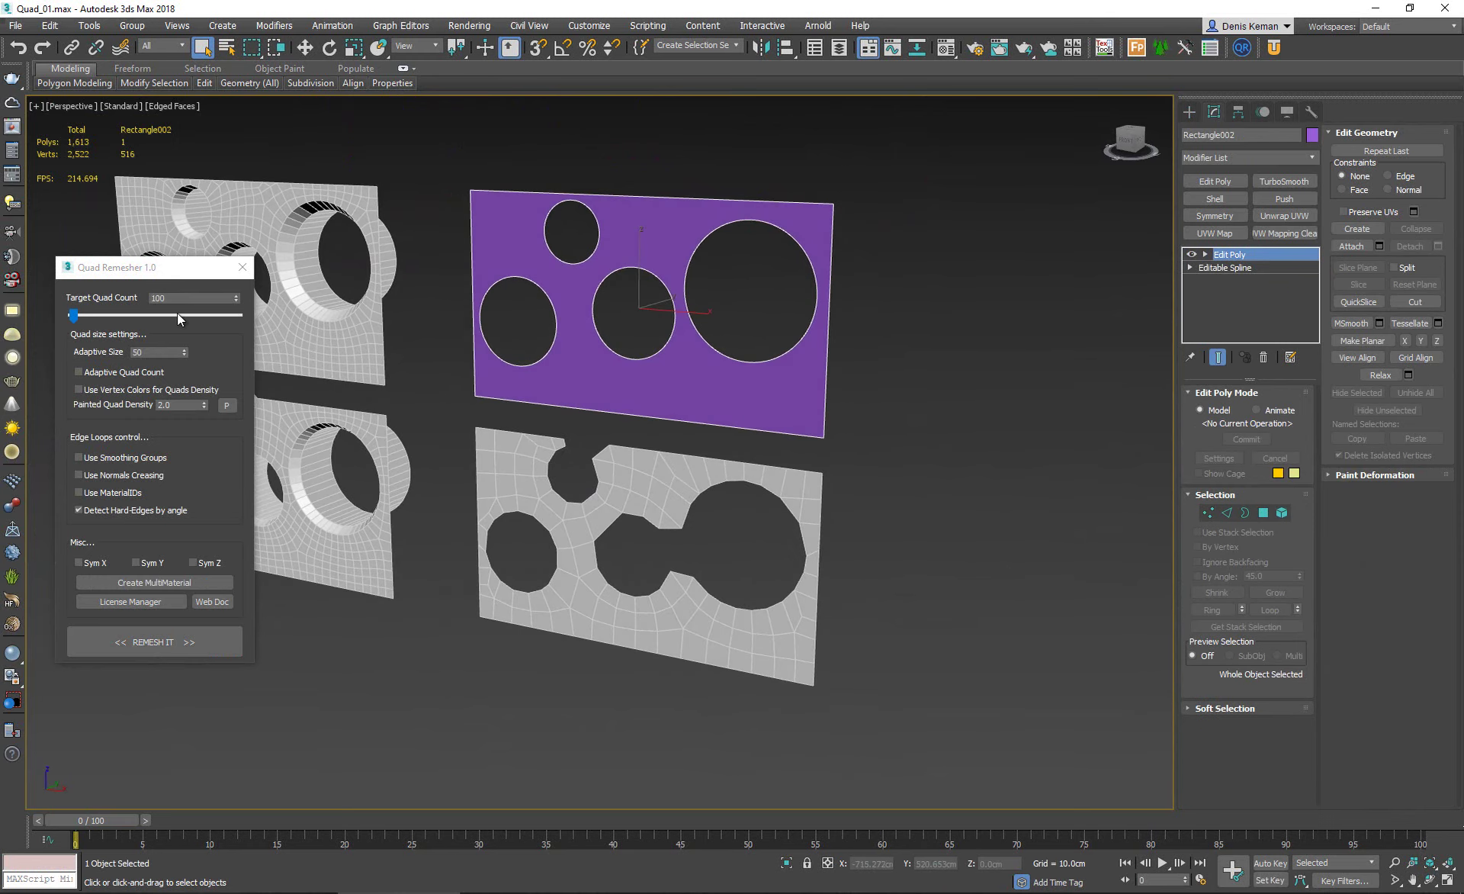
{"action": "left_click", "coordinate": [156, 643]}
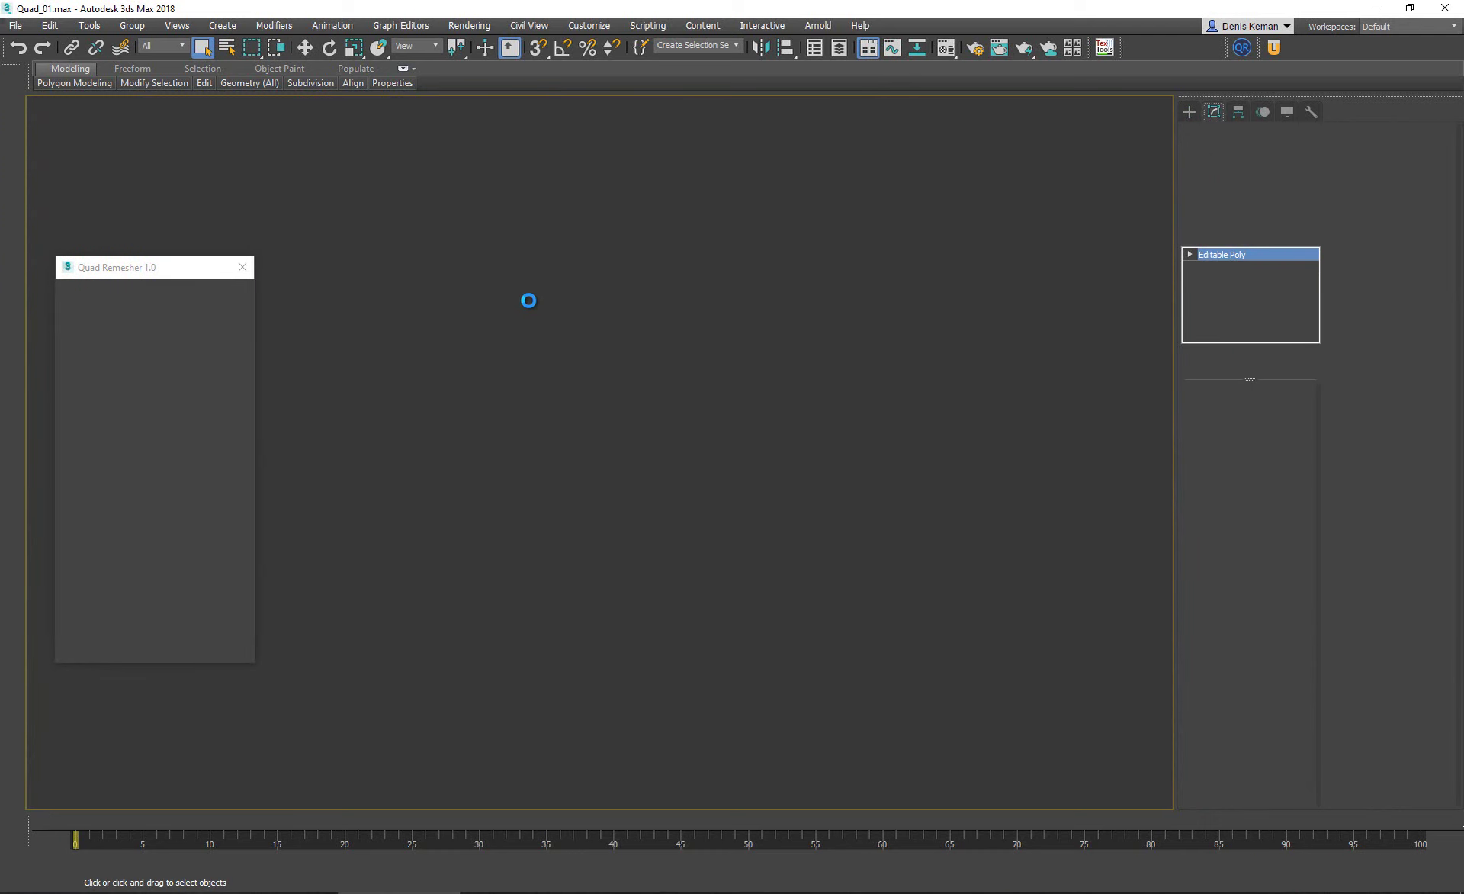
Move both 100-quad panels along X to the far side of the recessed panels, and unhide the purple originals.
{"action": "scroll", "coordinate": [583, 364], "scroll_direction": "down", "scroll_amount": 5}
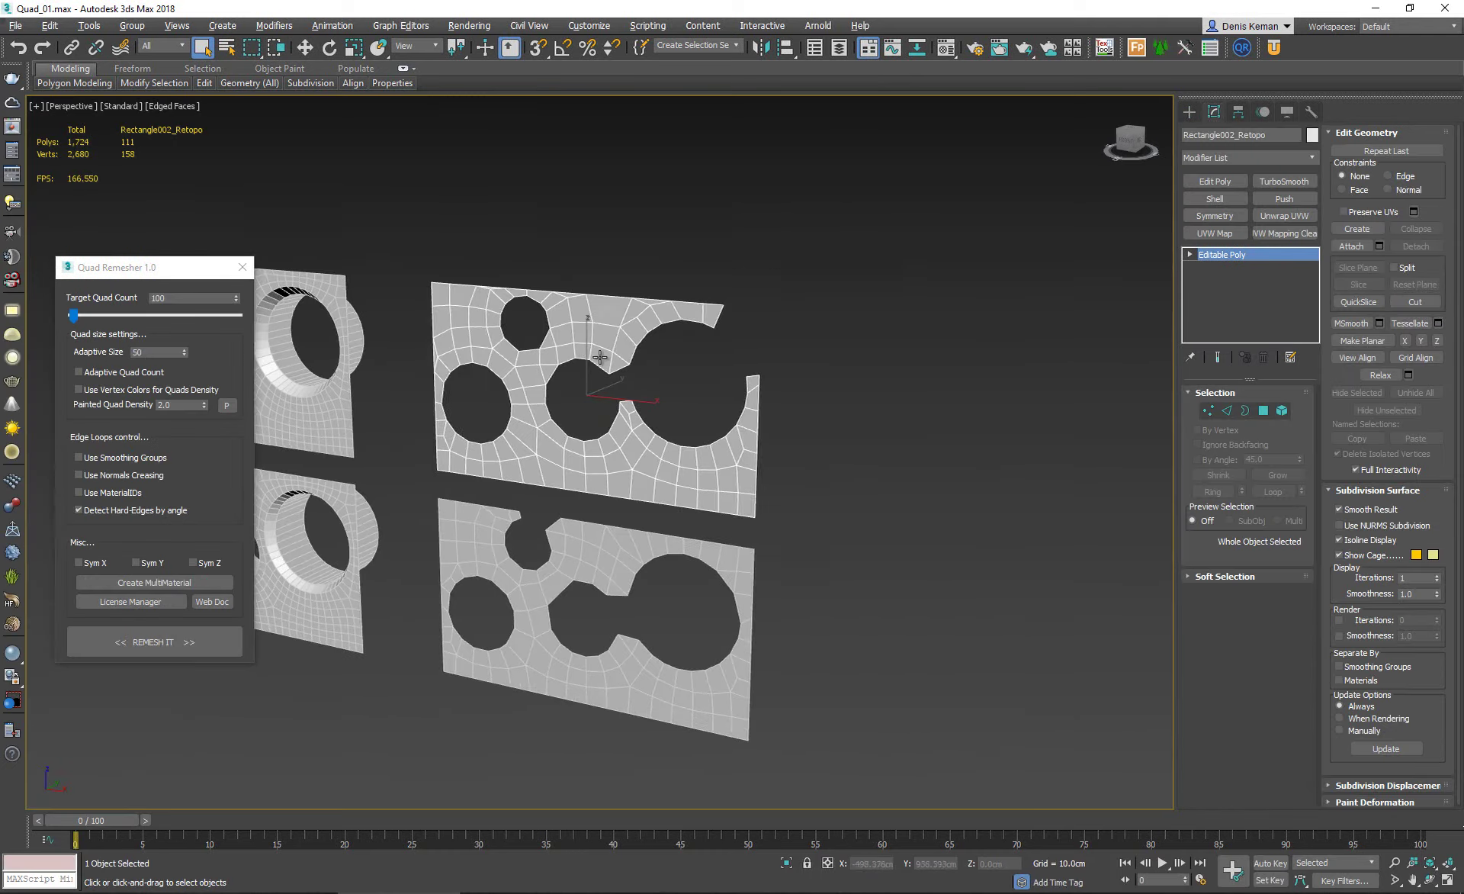
{"action": "middle_click_drag", "start_coordinate": [595, 487], "coordinate": [590, 475]}
{"action": "left_click", "coordinate": [590, 475], "text": "ctrl"}
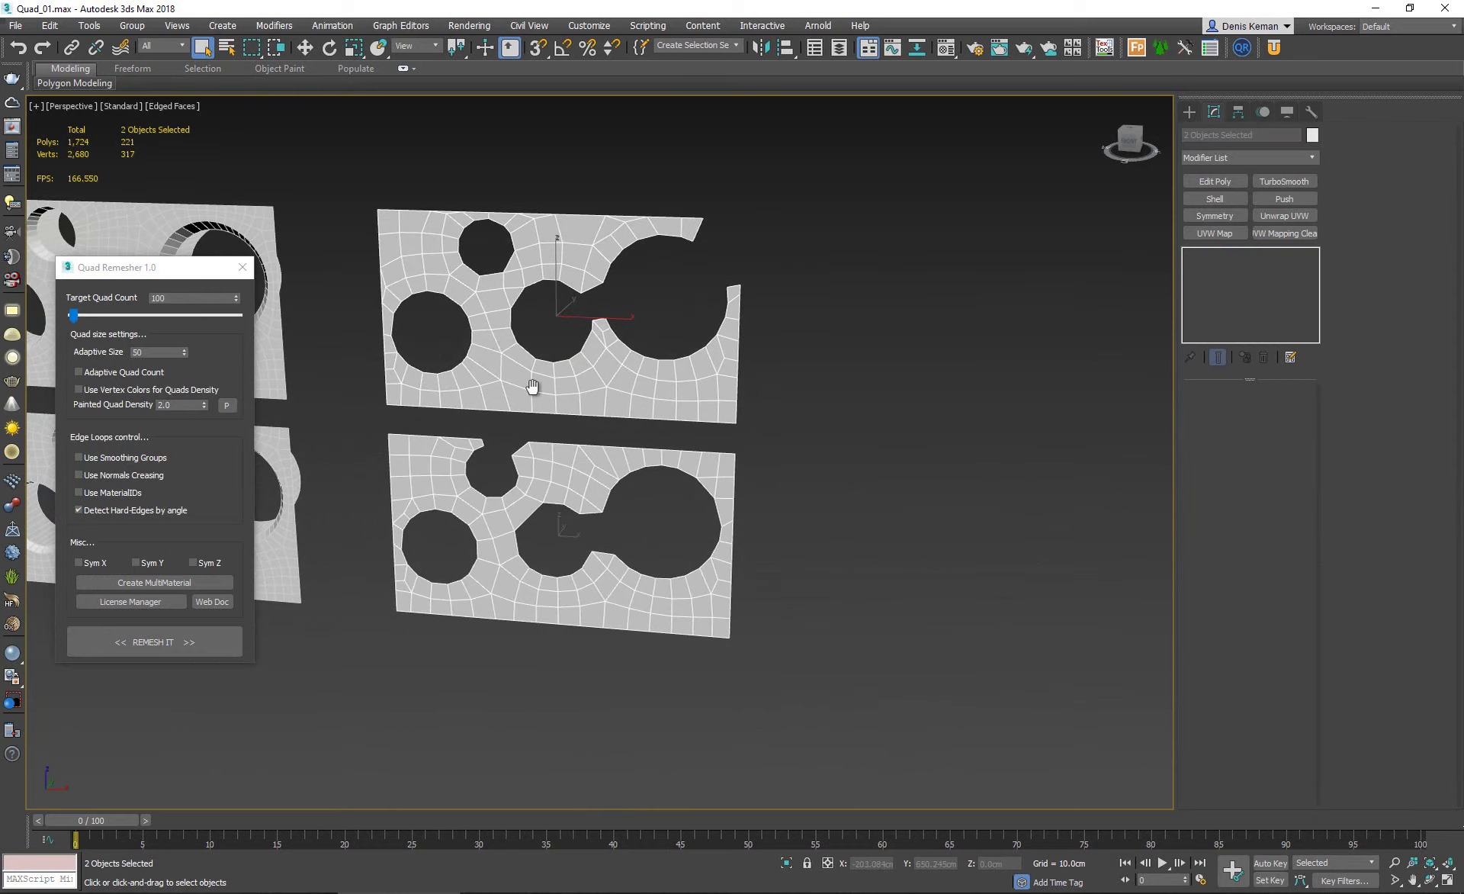
{"action": "scroll", "coordinate": [533, 387], "scroll_direction": "down", "scroll_amount": 4}
{"action": "middle_click_drag", "start_coordinate": [533, 387], "coordinate": [876, 490]}
{"action": "key", "text": "w"}
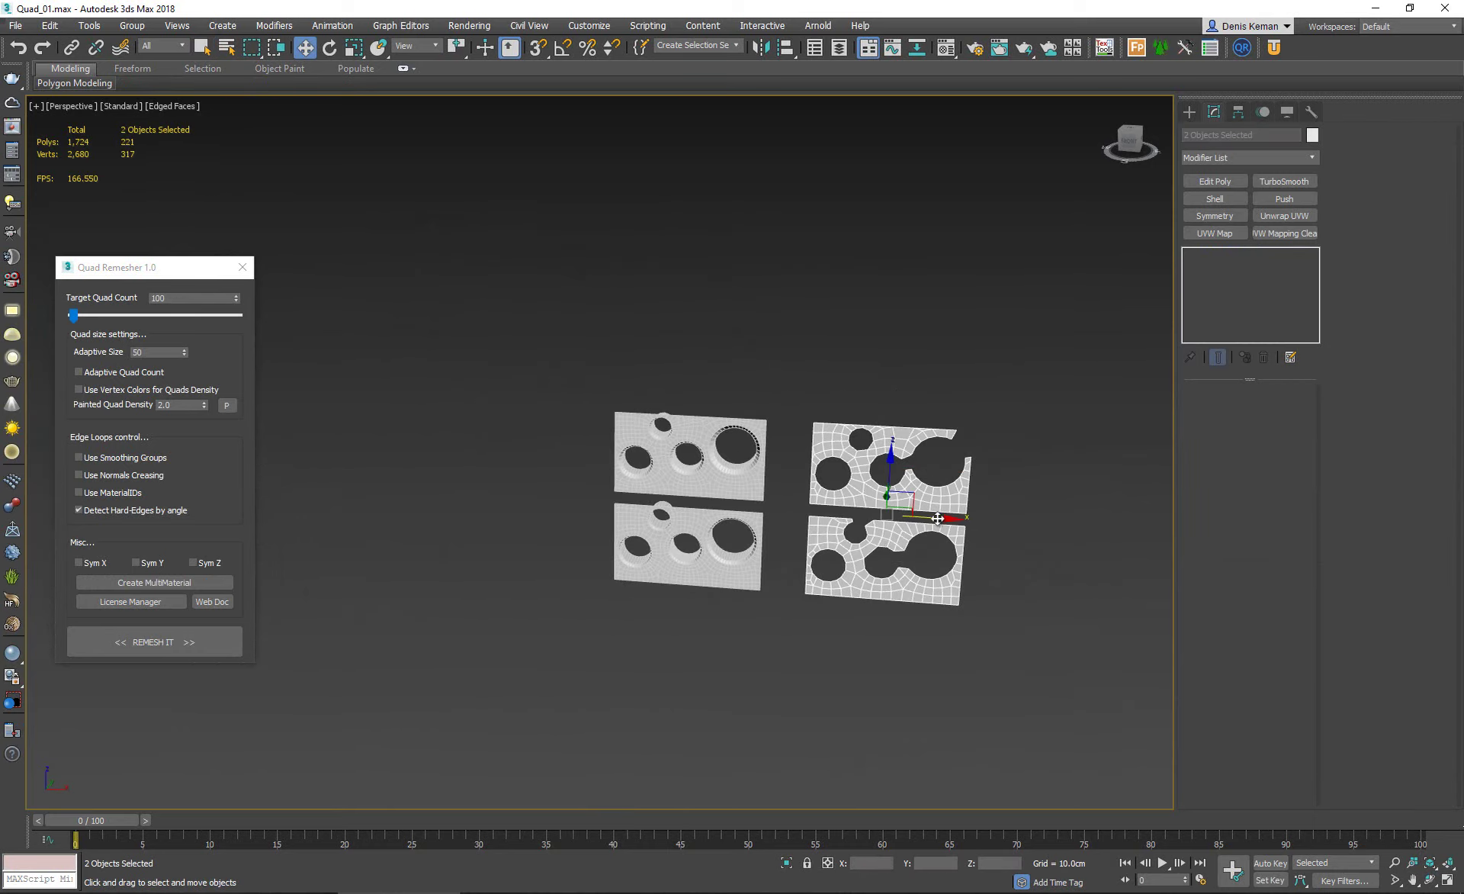
{"action": "left_click_drag", "start_coordinate": [937, 518], "coordinate": [569, 518]}
{"action": "right_click", "coordinate": [692, 519]}
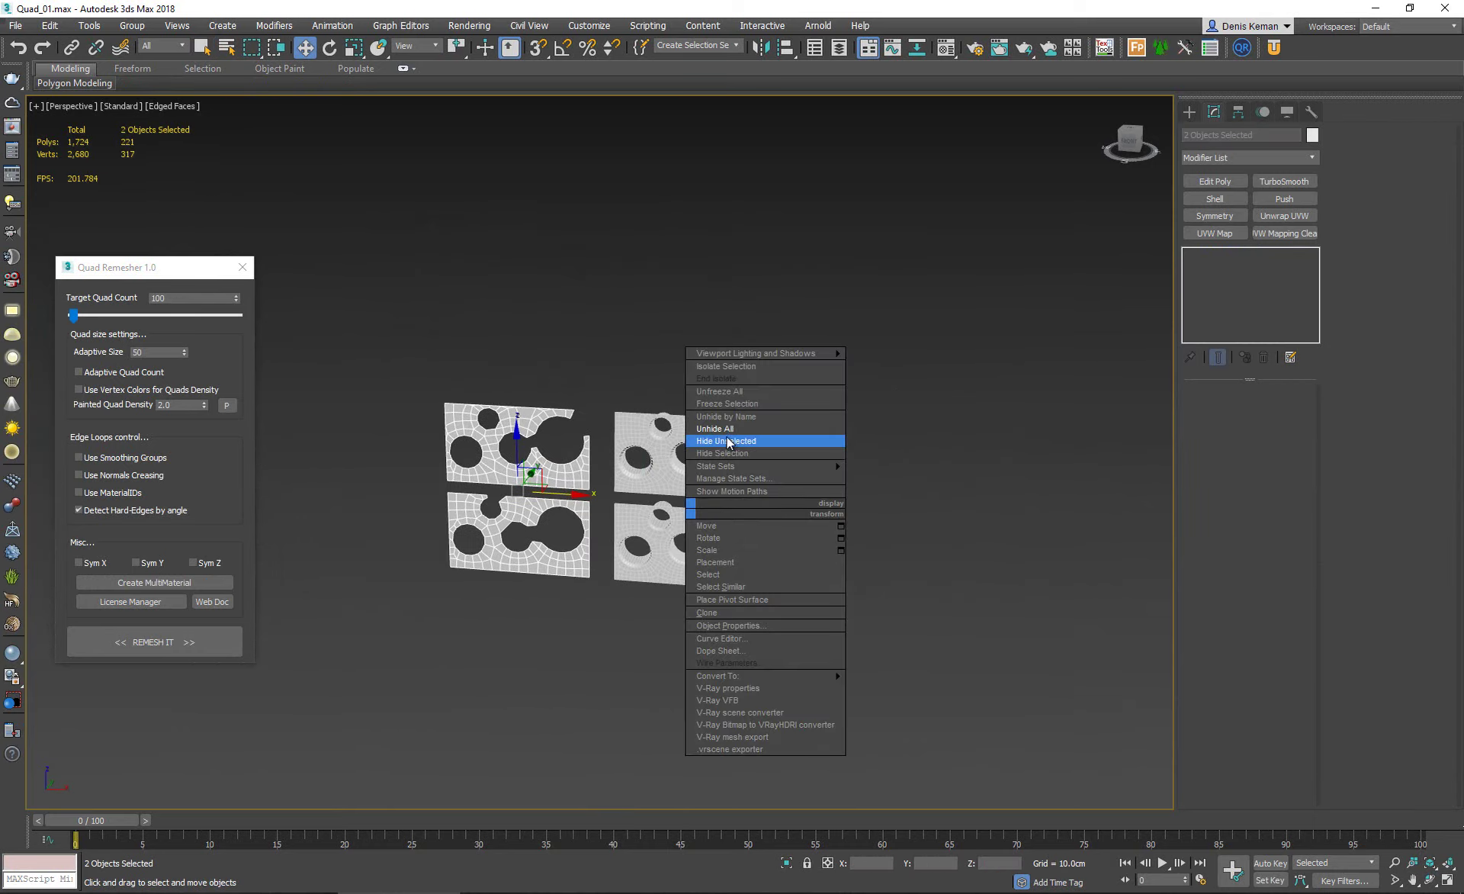
{"action": "left_click", "coordinate": [741, 443]}
Set the target quad count to 250 and remesh the lower purple panel.
{"action": "left_click", "coordinate": [898, 497]}
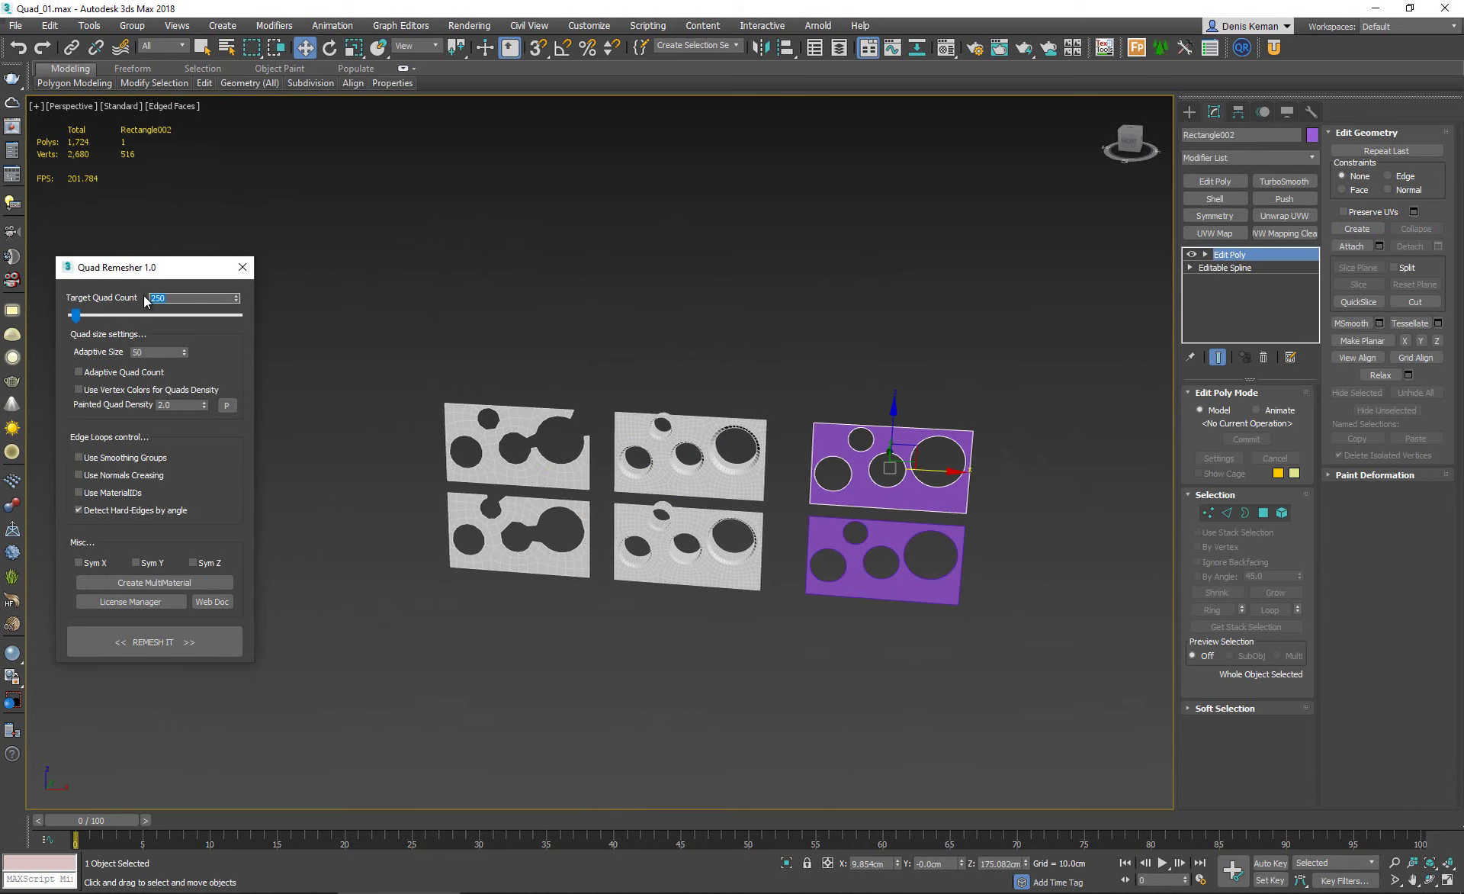
{"action": "left_click", "coordinate": [841, 531]}
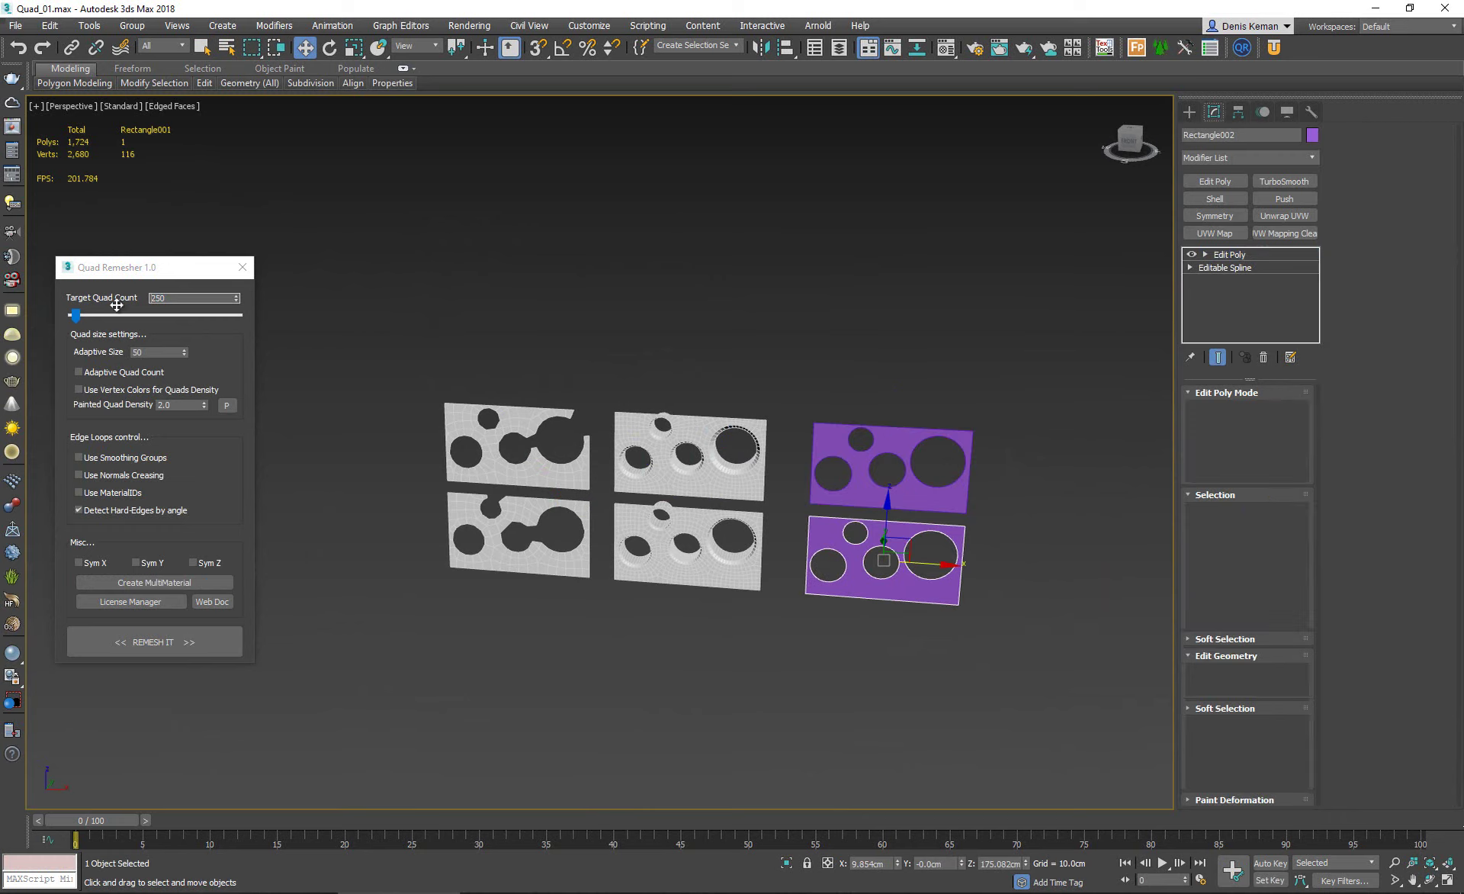
{"action": "left_click", "coordinate": [171, 299]}
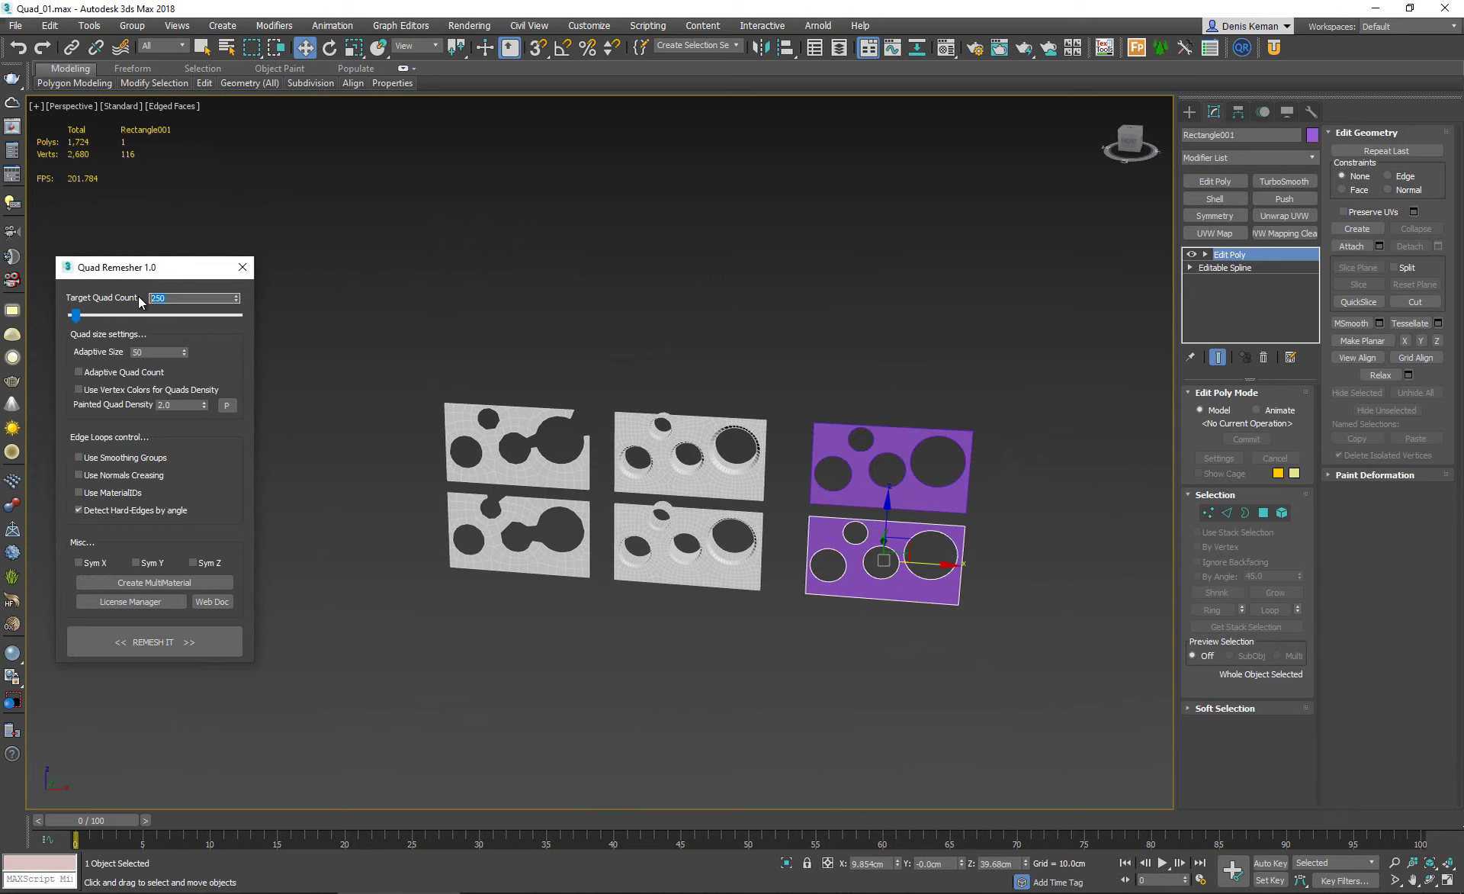
{"action": "middle_click_drag", "start_coordinate": [565, 491], "coordinate": [728, 568]}
{"action": "scroll", "coordinate": [735, 521], "scroll_direction": "up", "scroll_amount": 3}
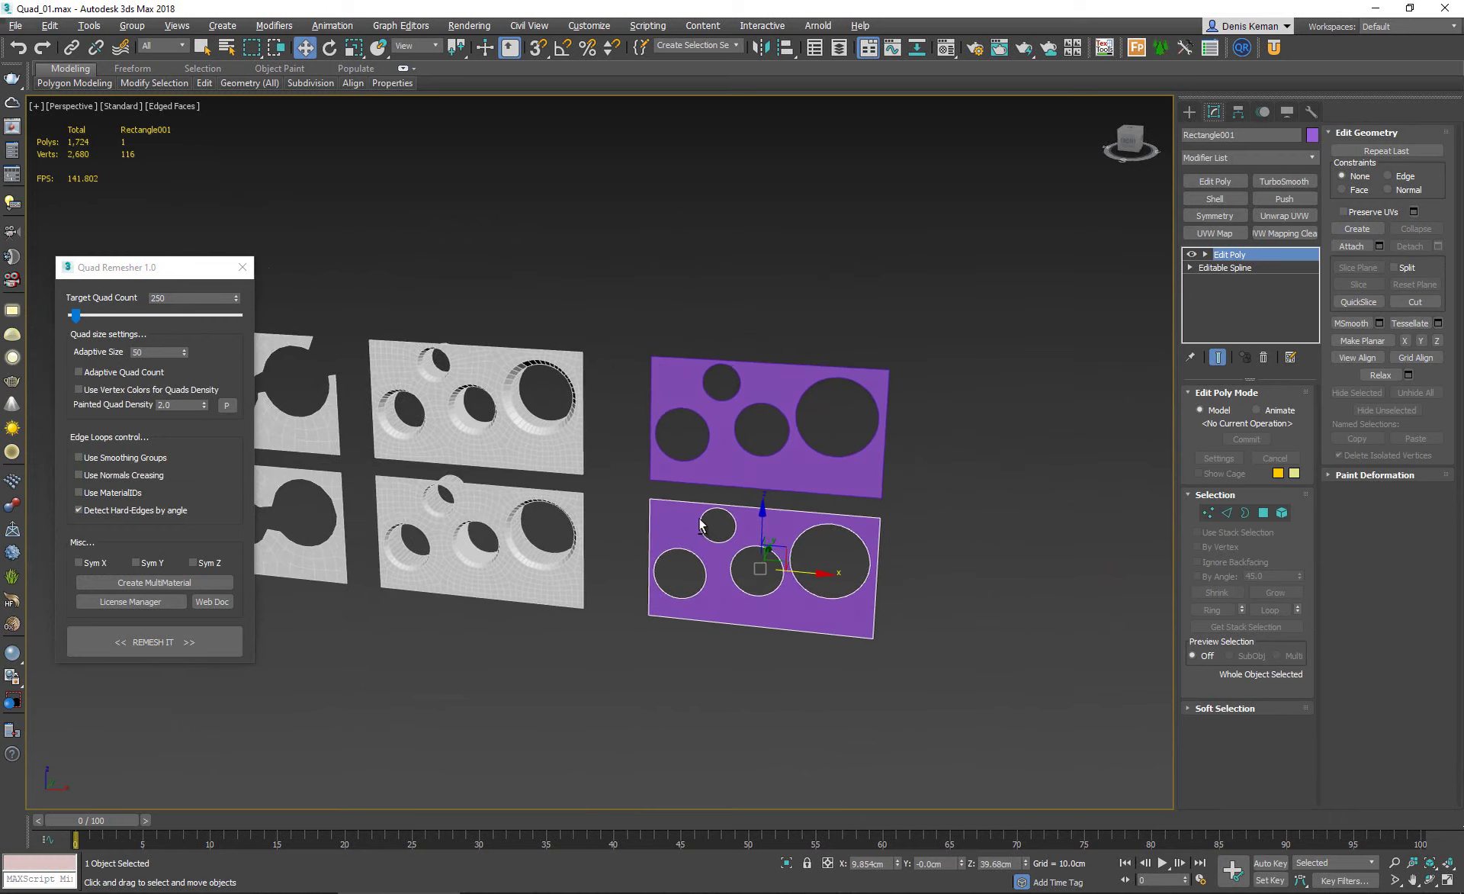
{"action": "left_click", "coordinate": [207, 635]}
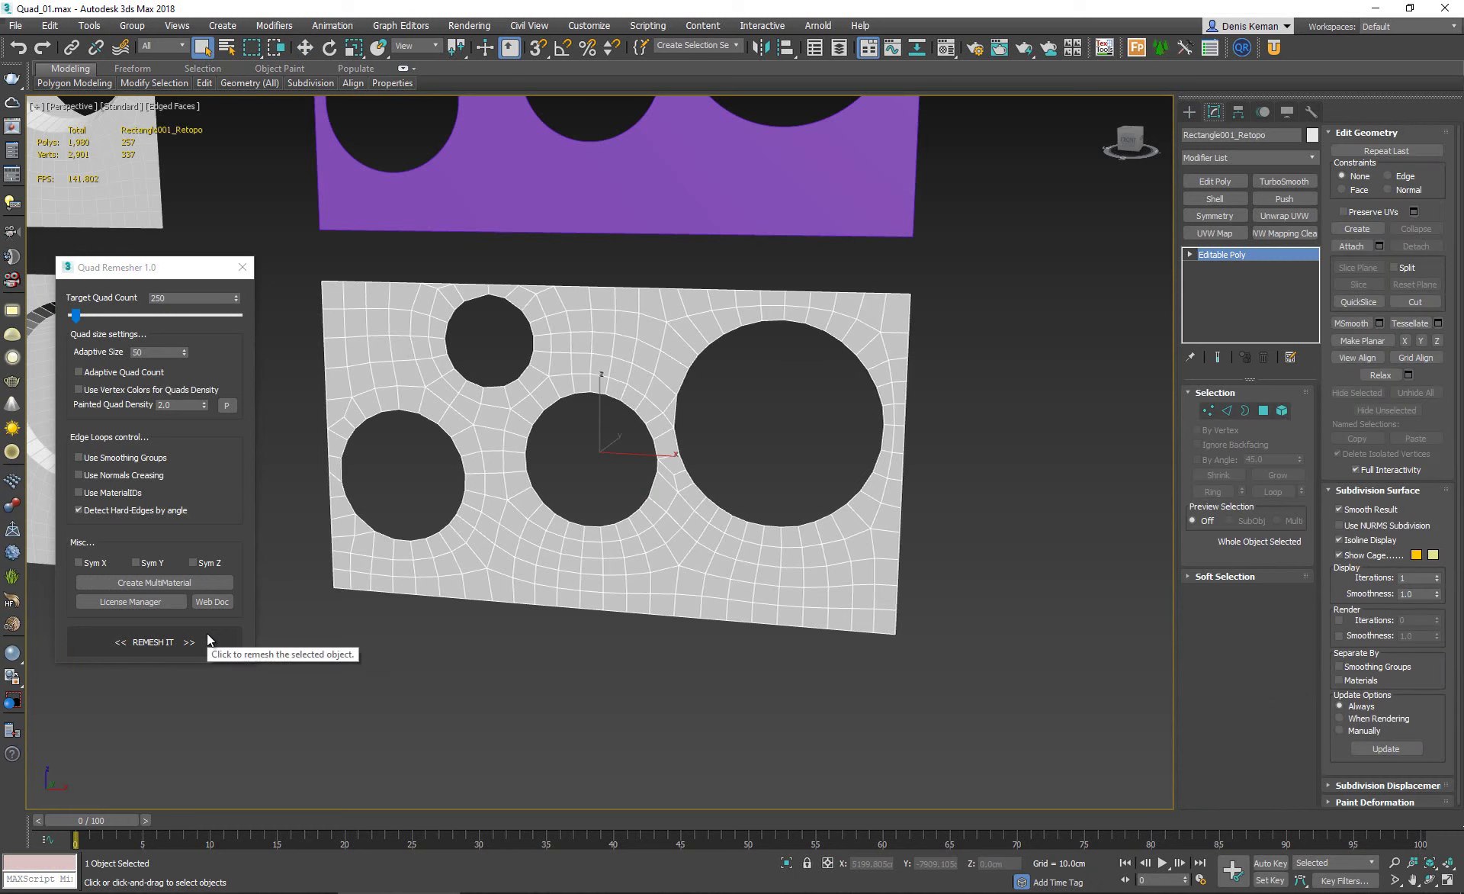
Remesh the upper purple panel with the same target quad count of 250.
{"action": "middle_click_drag", "start_coordinate": [540, 357], "coordinate": [539, 495]}
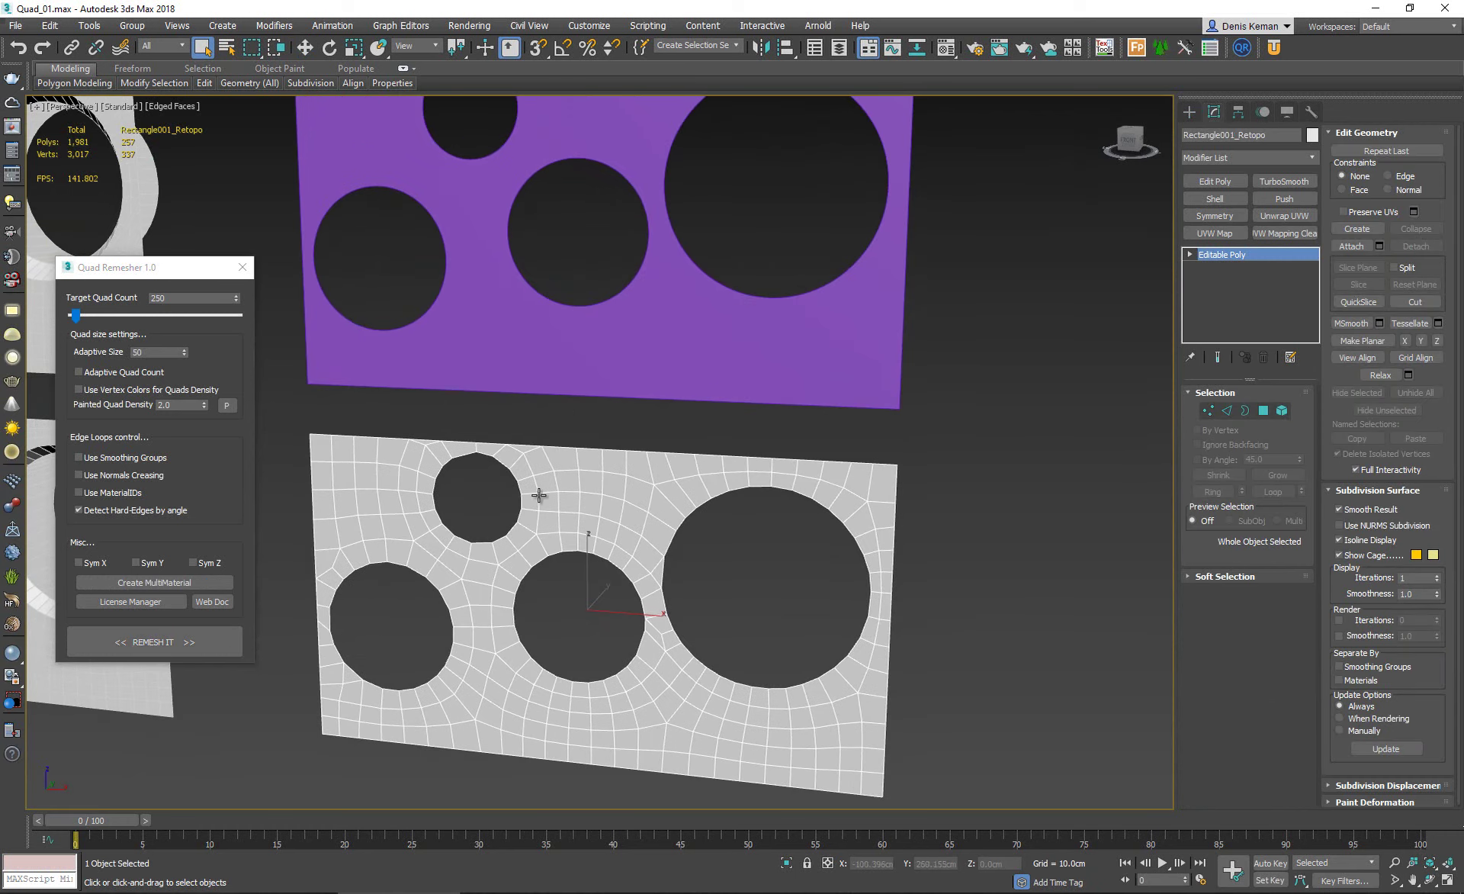
{"action": "left_click", "coordinate": [602, 385]}
{"action": "middle_click_drag", "start_coordinate": [493, 341], "coordinate": [416, 402]}
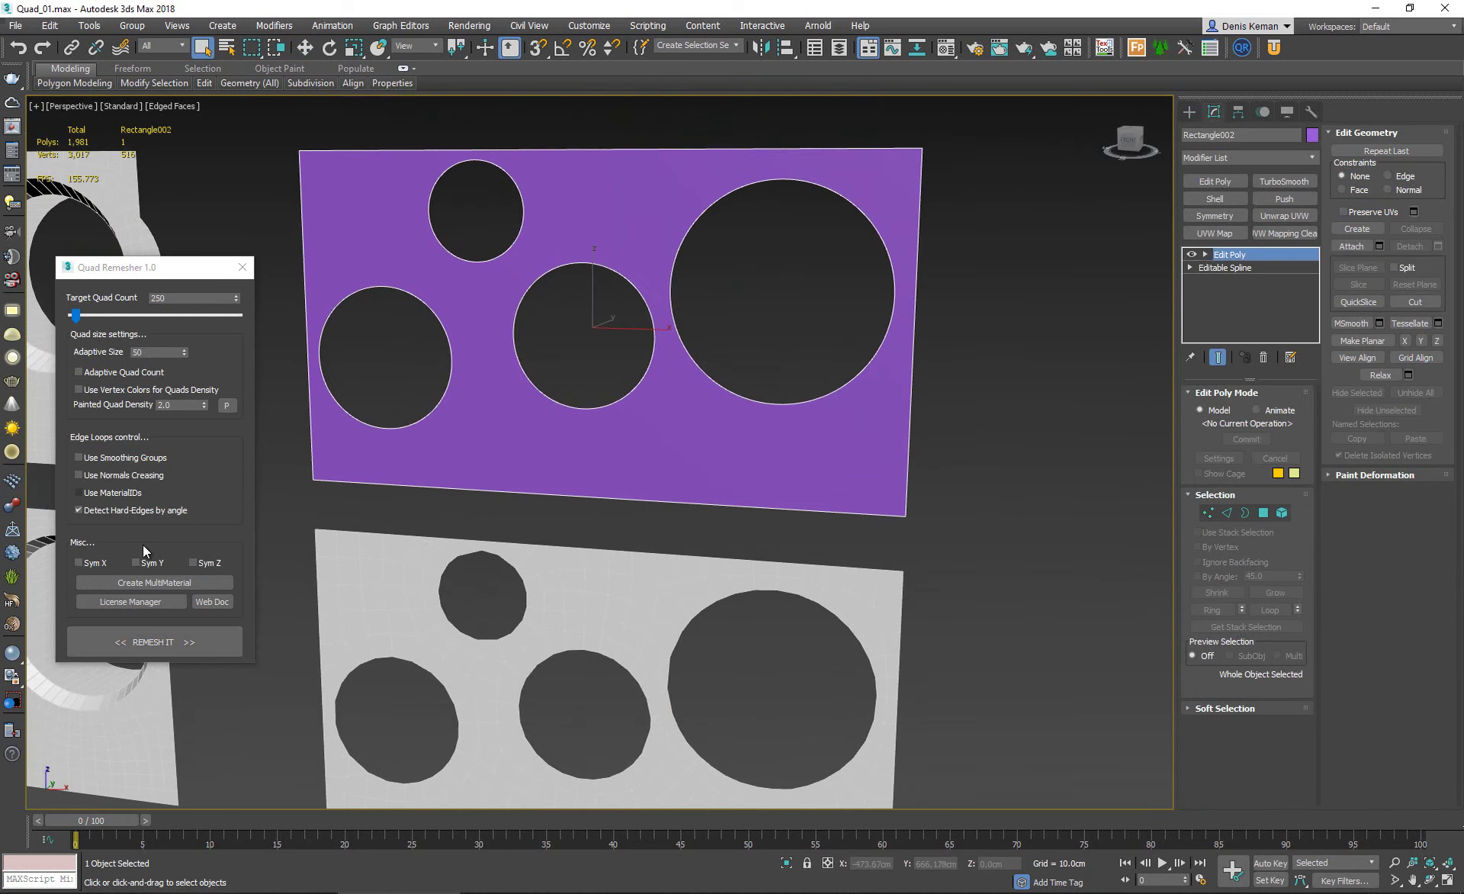
{"action": "left_click", "coordinate": [163, 642]}
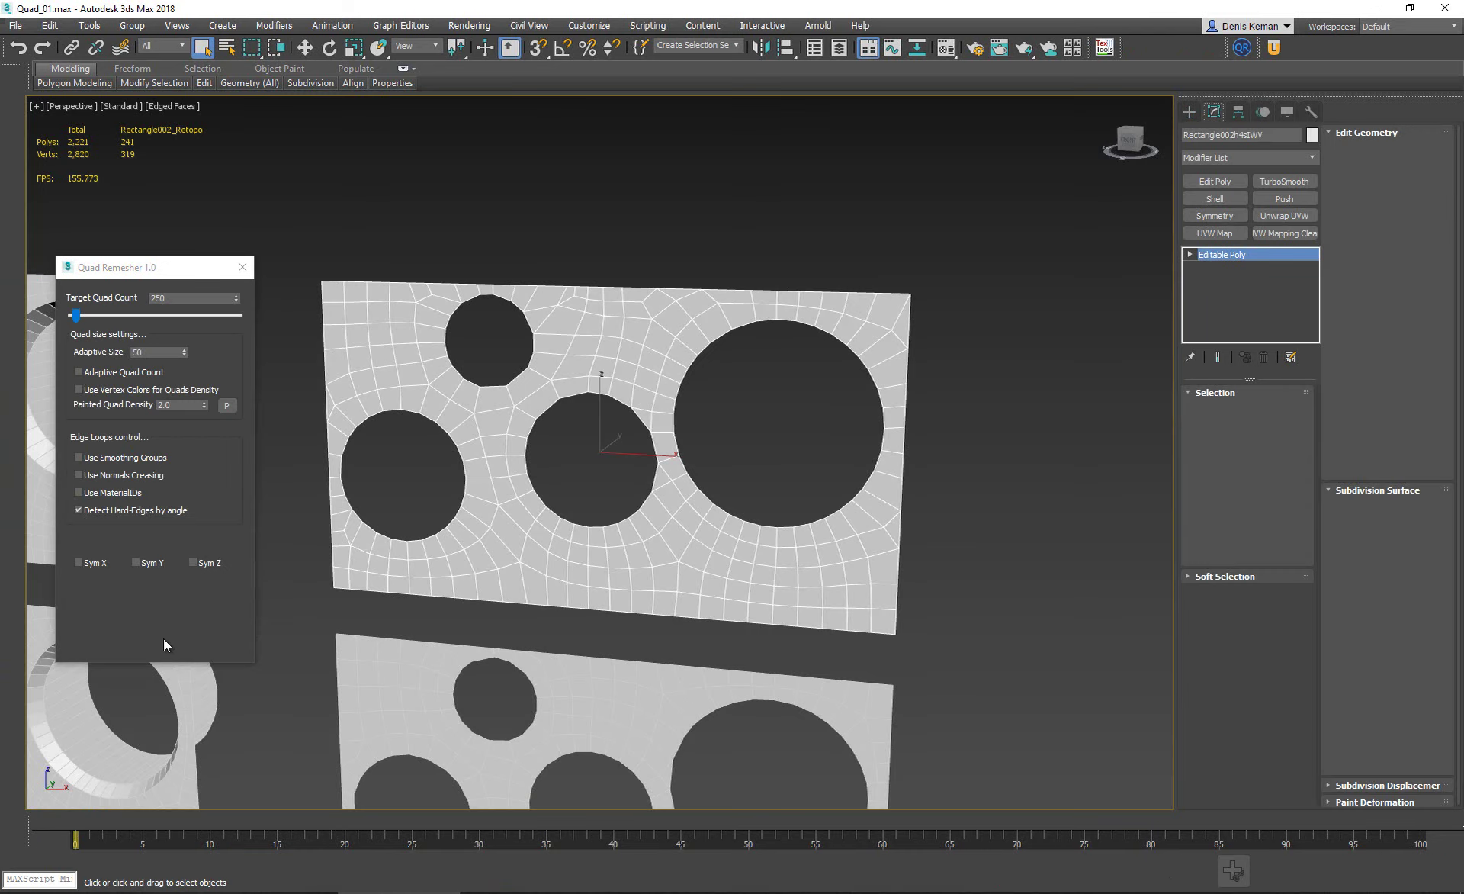
Move both 250-quad panels along X to the outer end of the remeshed row, and unhide the purple originals.
{"action": "middle_click_drag", "start_coordinate": [647, 583], "coordinate": [637, 462]}
{"action": "scroll", "coordinate": [671, 433], "scroll_direction": "down", "scroll_amount": 4}
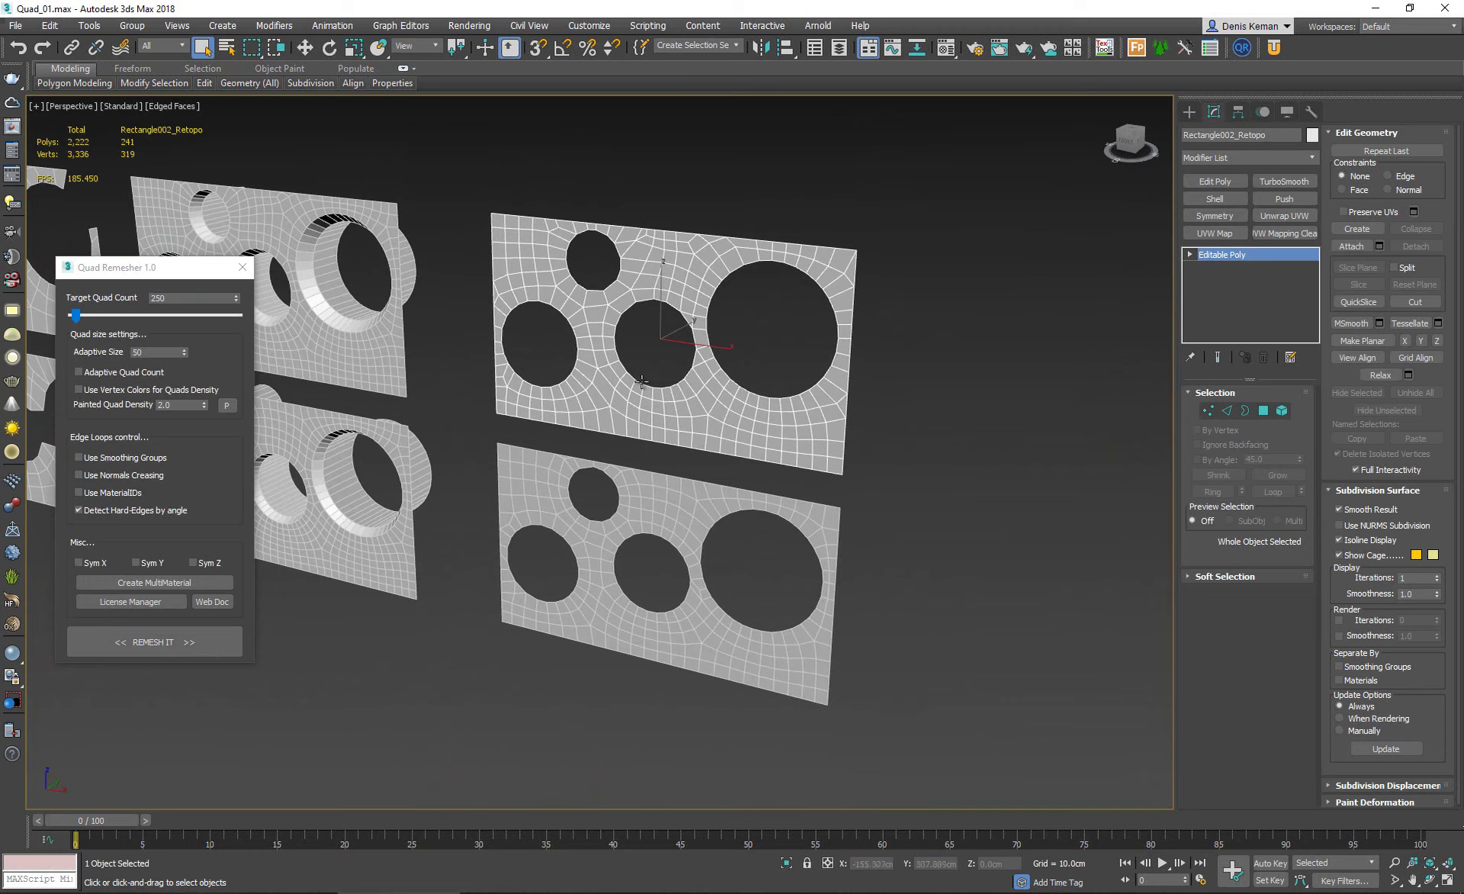
{"action": "mouse_move", "coordinate": [641, 379]}
{"action": "middle_mouse_down", "text": "alt"}
{"action": "mouse_move", "coordinate": [633, 346]}
{"action": "mouse_move", "coordinate": [634, 385]}
{"action": "middle_mouse_up", "text": "alt"}
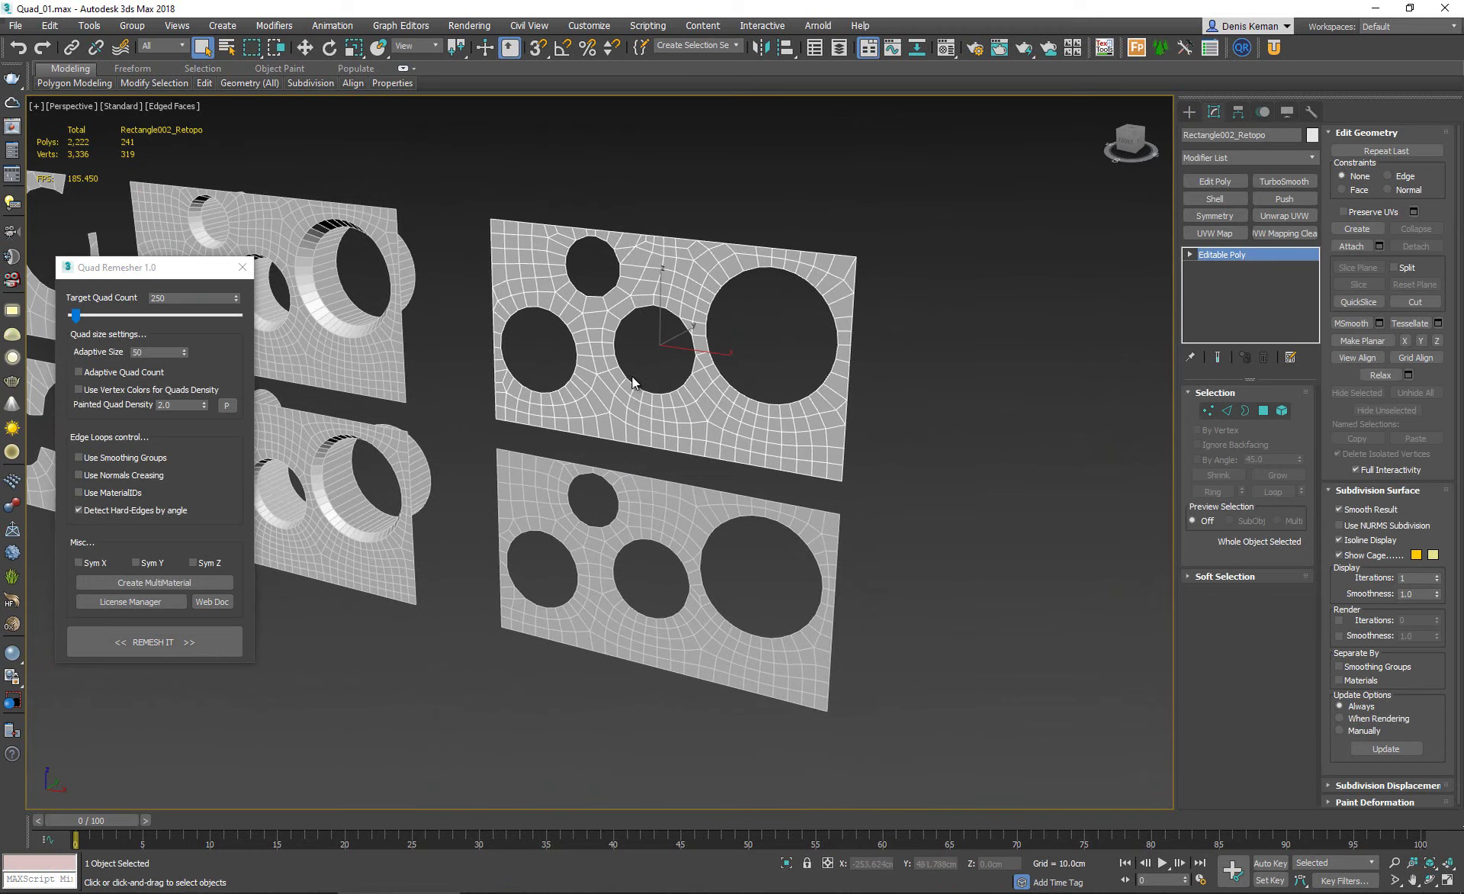
{"action": "left_click", "coordinate": [650, 525], "text": "ctrl"}
{"action": "scroll", "coordinate": [789, 442], "scroll_direction": "down", "scroll_amount": 5}
{"action": "key", "text": "w"}
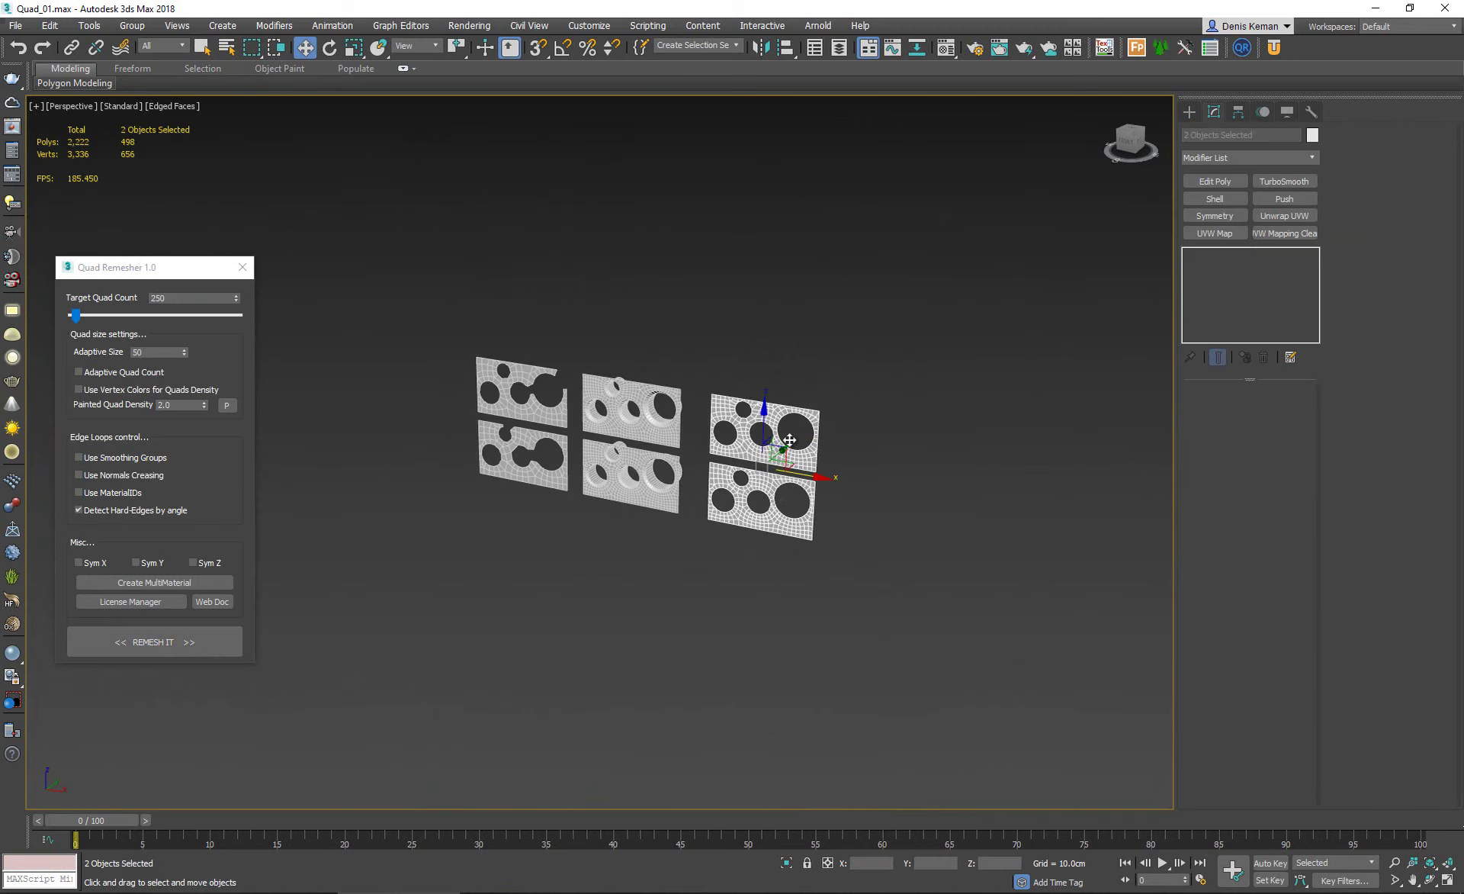
{"action": "left_click_drag", "start_coordinate": [804, 475], "coordinate": [464, 414]}
{"action": "right_click", "coordinate": [816, 482]}
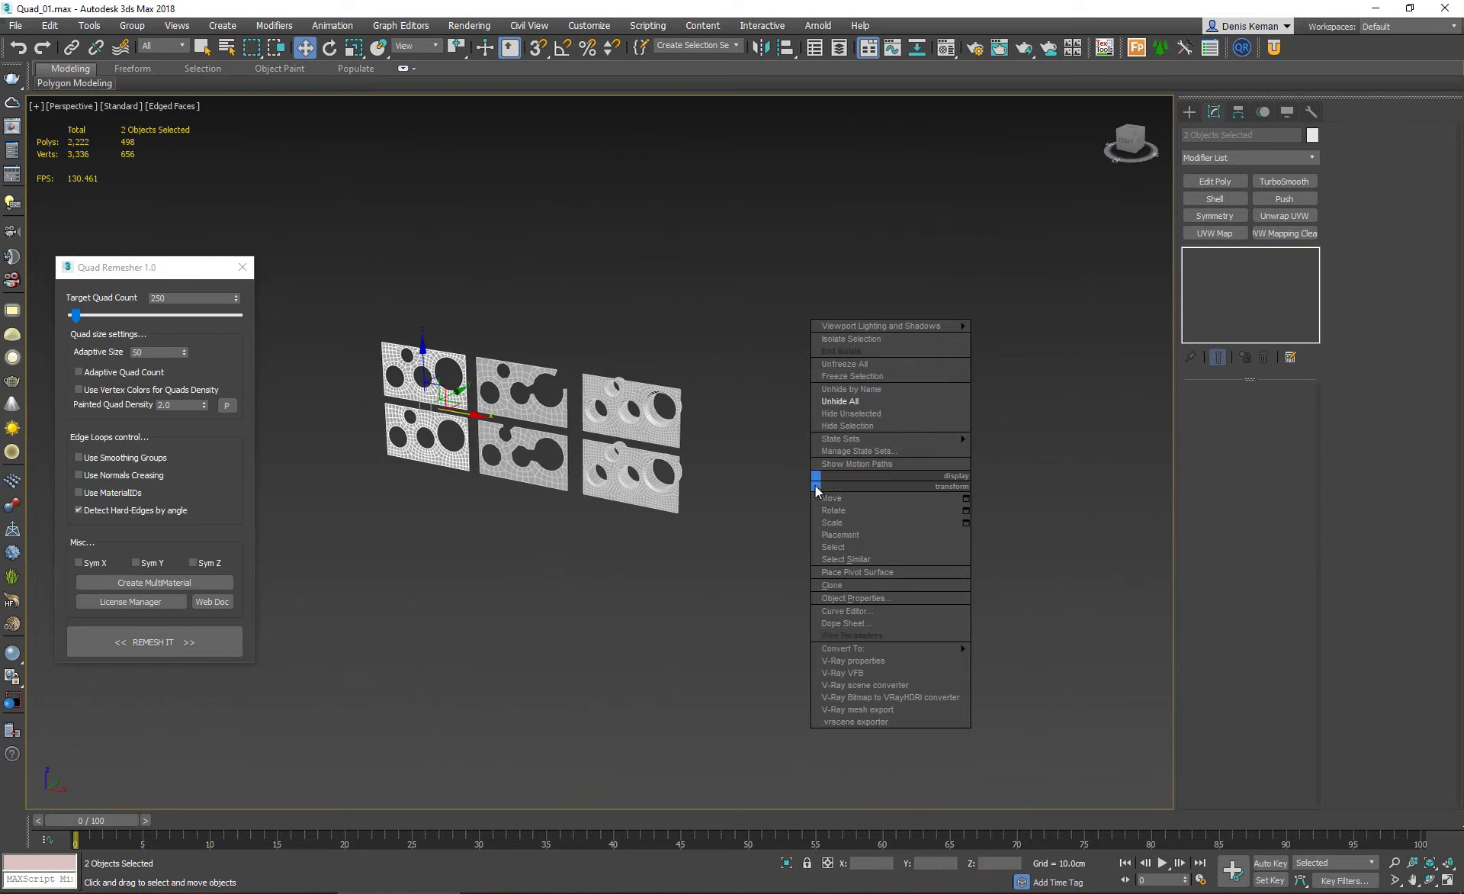
{"action": "left_click", "coordinate": [862, 400]}
Select all six remeshed panels and shift them along X closer to the purple originals.
{"action": "left_click", "coordinate": [432, 333]}
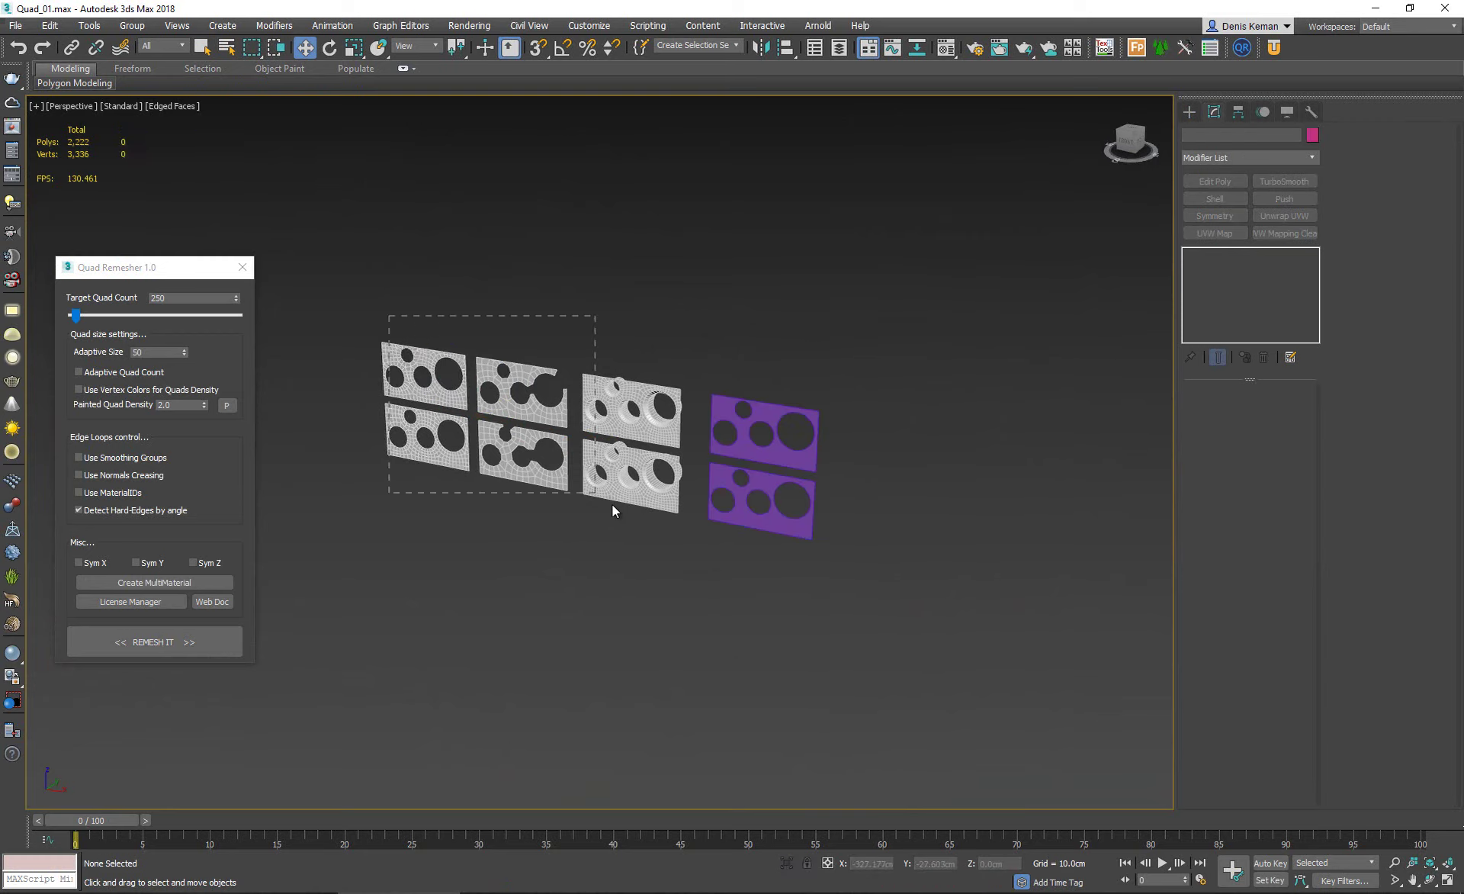
{"action": "left_click_drag", "start_coordinate": [612, 505], "coordinate": [598, 437]}
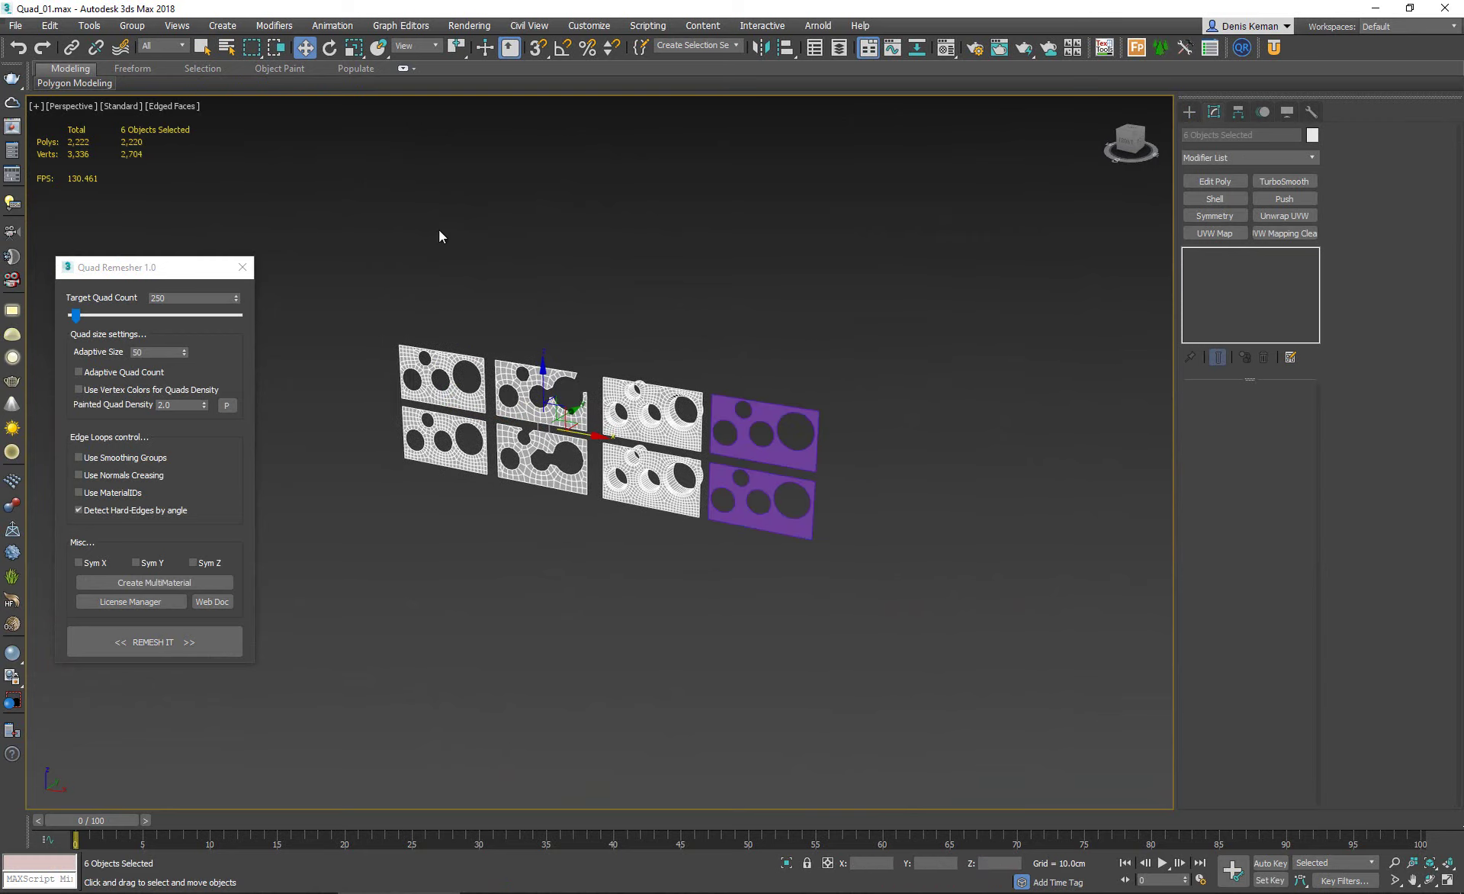
Select the four outer remeshed panels and move them along X closer to the 500-quad pair.
{"action": "left_click_drag", "start_coordinate": [532, 518], "coordinate": [532, 516]}
{"action": "left_click_drag", "start_coordinate": [534, 424], "coordinate": [541, 424]}
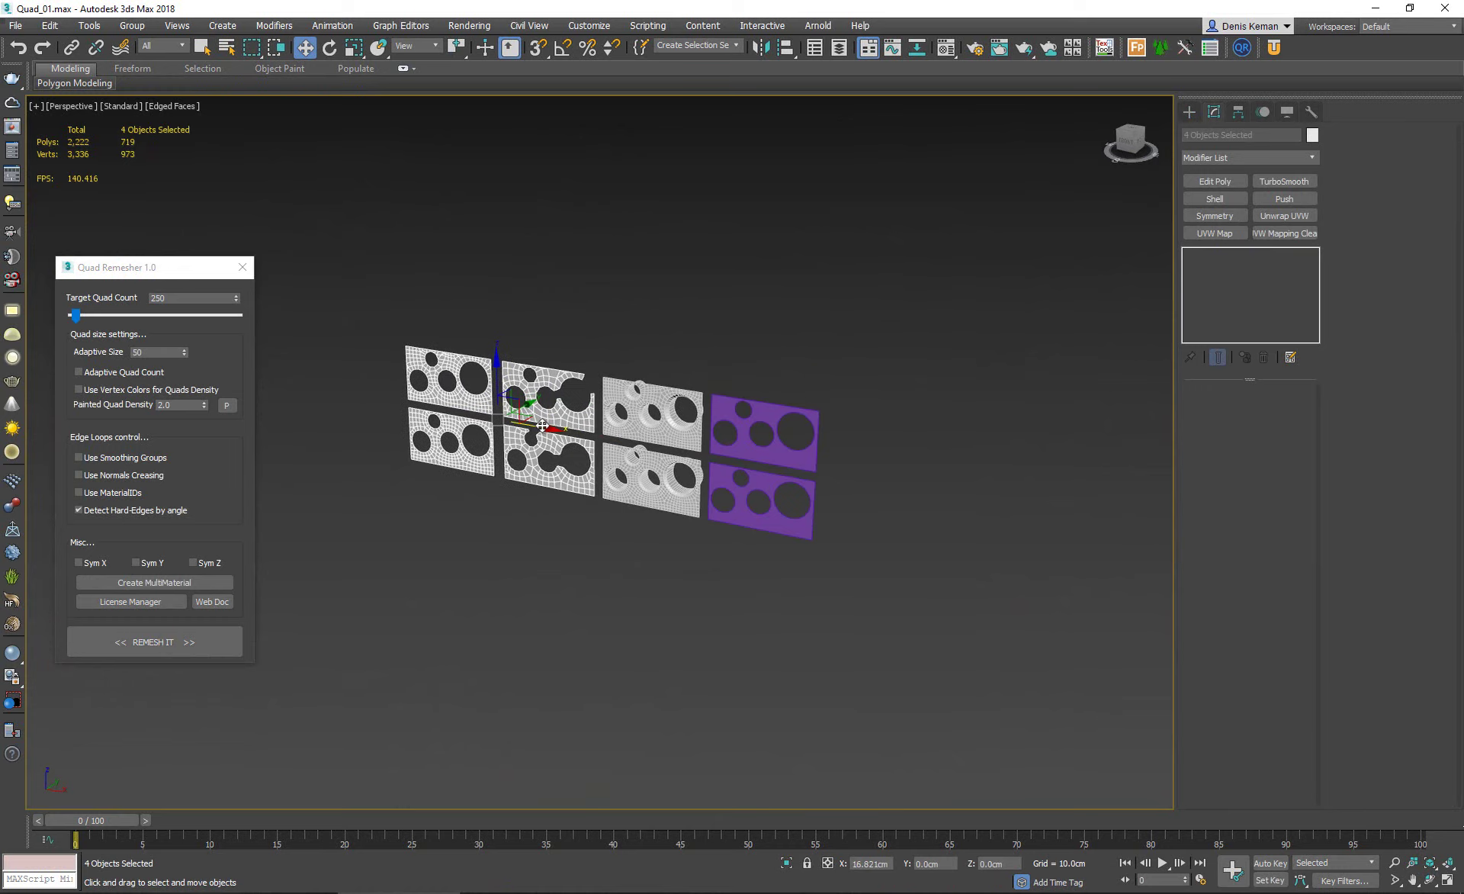
{"action": "left_click", "coordinate": [639, 288]}
Switch to a full-size Front view of the panel rows and hide the grid.
{"action": "middle_click_drag", "start_coordinate": [639, 288], "coordinate": [666, 372], "text": "alt"}
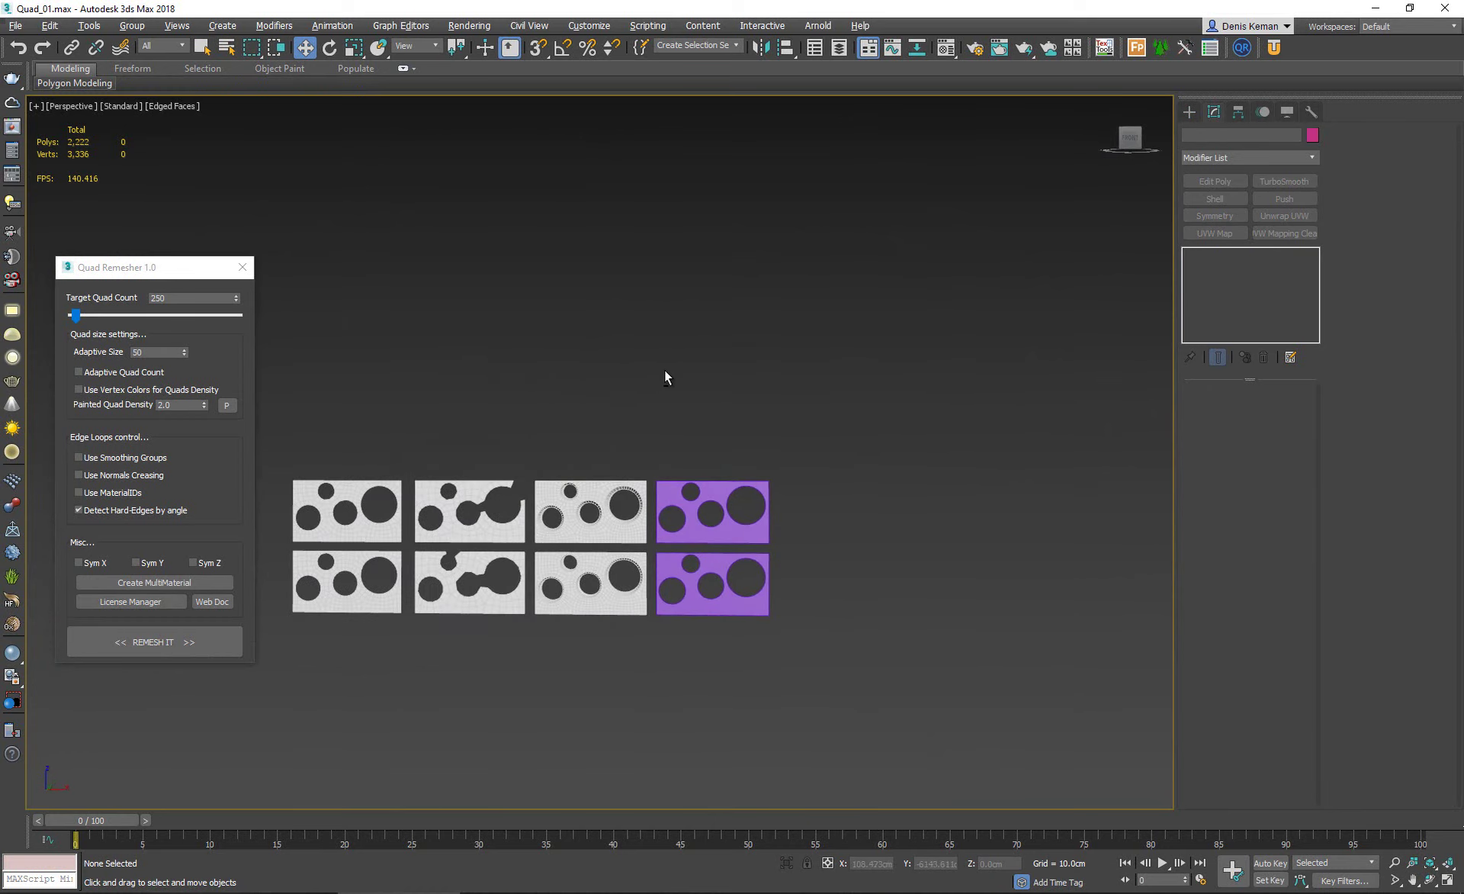
{"action": "key", "text": "alt+w"}
{"action": "scroll", "coordinate": [652, 386], "scroll_direction": "down", "scroll_amount": 3}
{"action": "key", "text": "alt+w"}
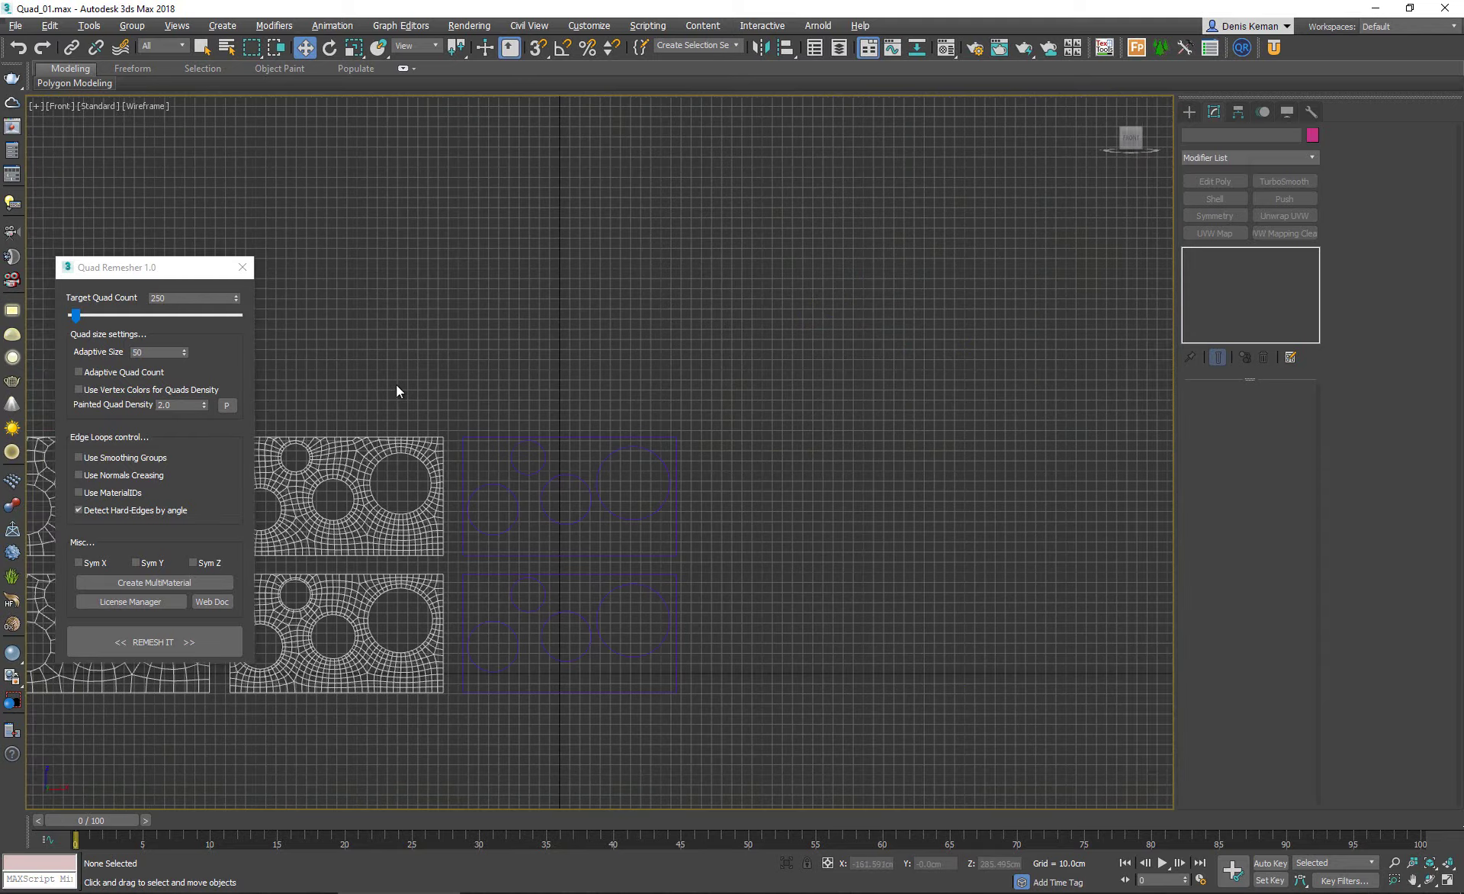
{"action": "scroll", "coordinate": [396, 384], "scroll_direction": "up", "scroll_amount": 2}
{"action": "middle_click_drag", "start_coordinate": [396, 384], "coordinate": [488, 277]}
{"action": "key", "text": "g"}
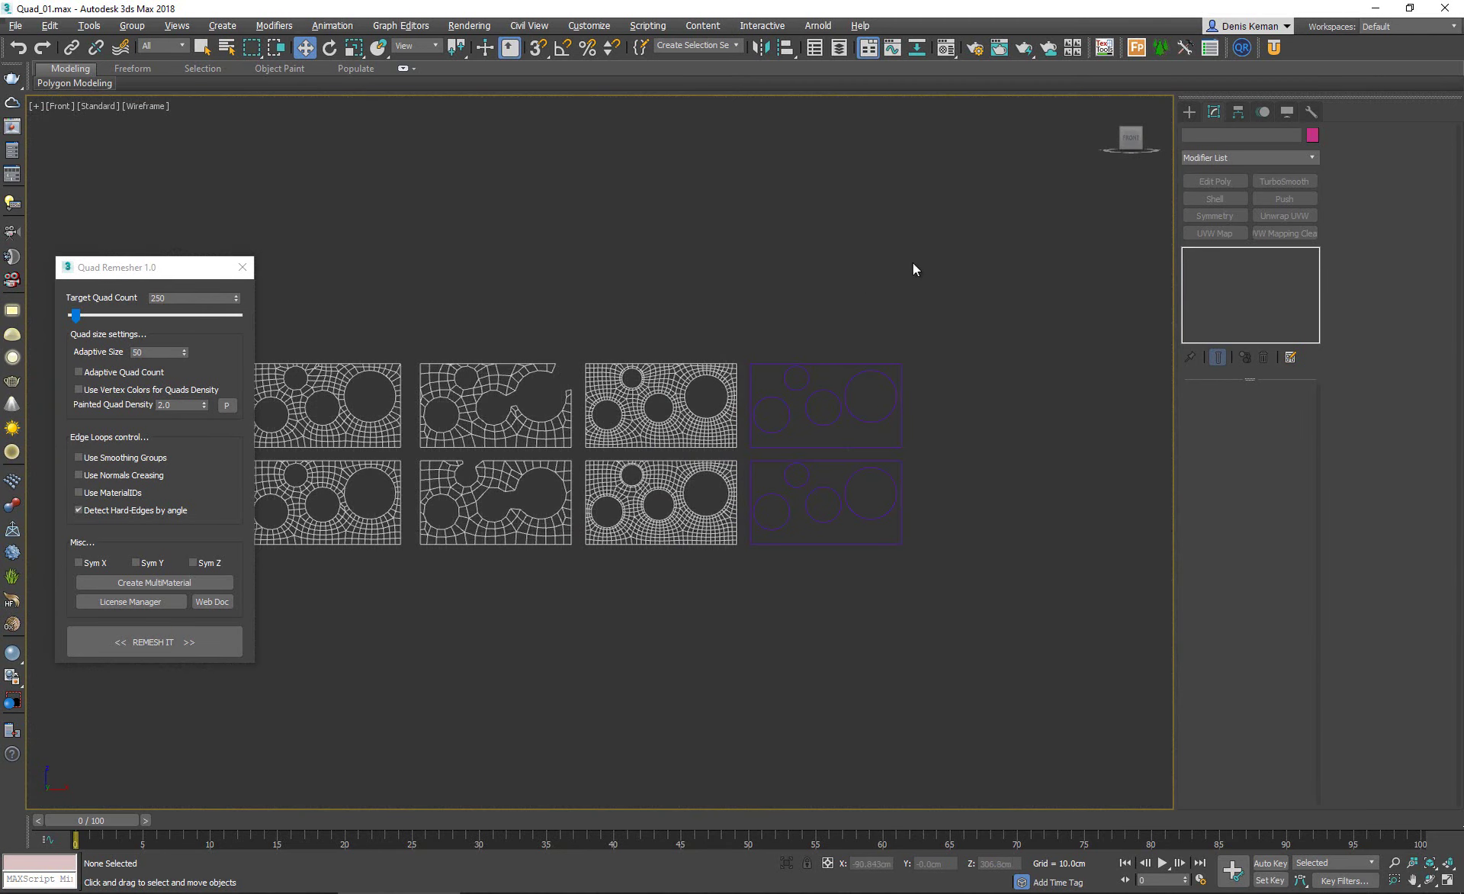
Create a MAX Text spline shape above the panels in the Front view and move it along X toward the purple originals.
{"action": "left_click", "coordinate": [1192, 113]}
{"action": "middle_click_drag", "start_coordinate": [509, 388], "coordinate": [570, 398]}
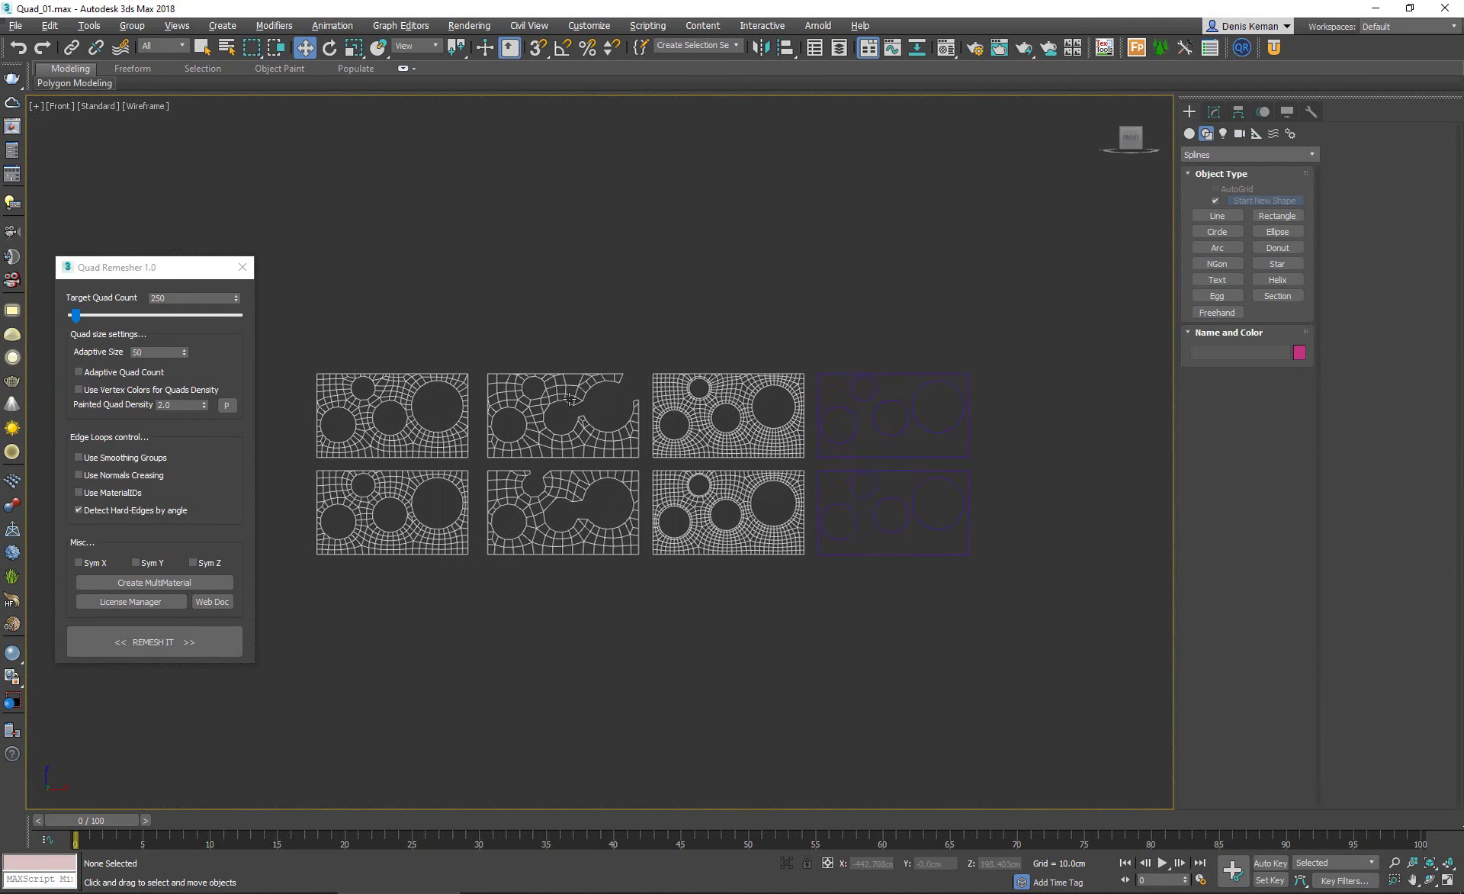
{"action": "left_click", "coordinate": [1217, 280]}
{"action": "left_click", "coordinate": [517, 326]}
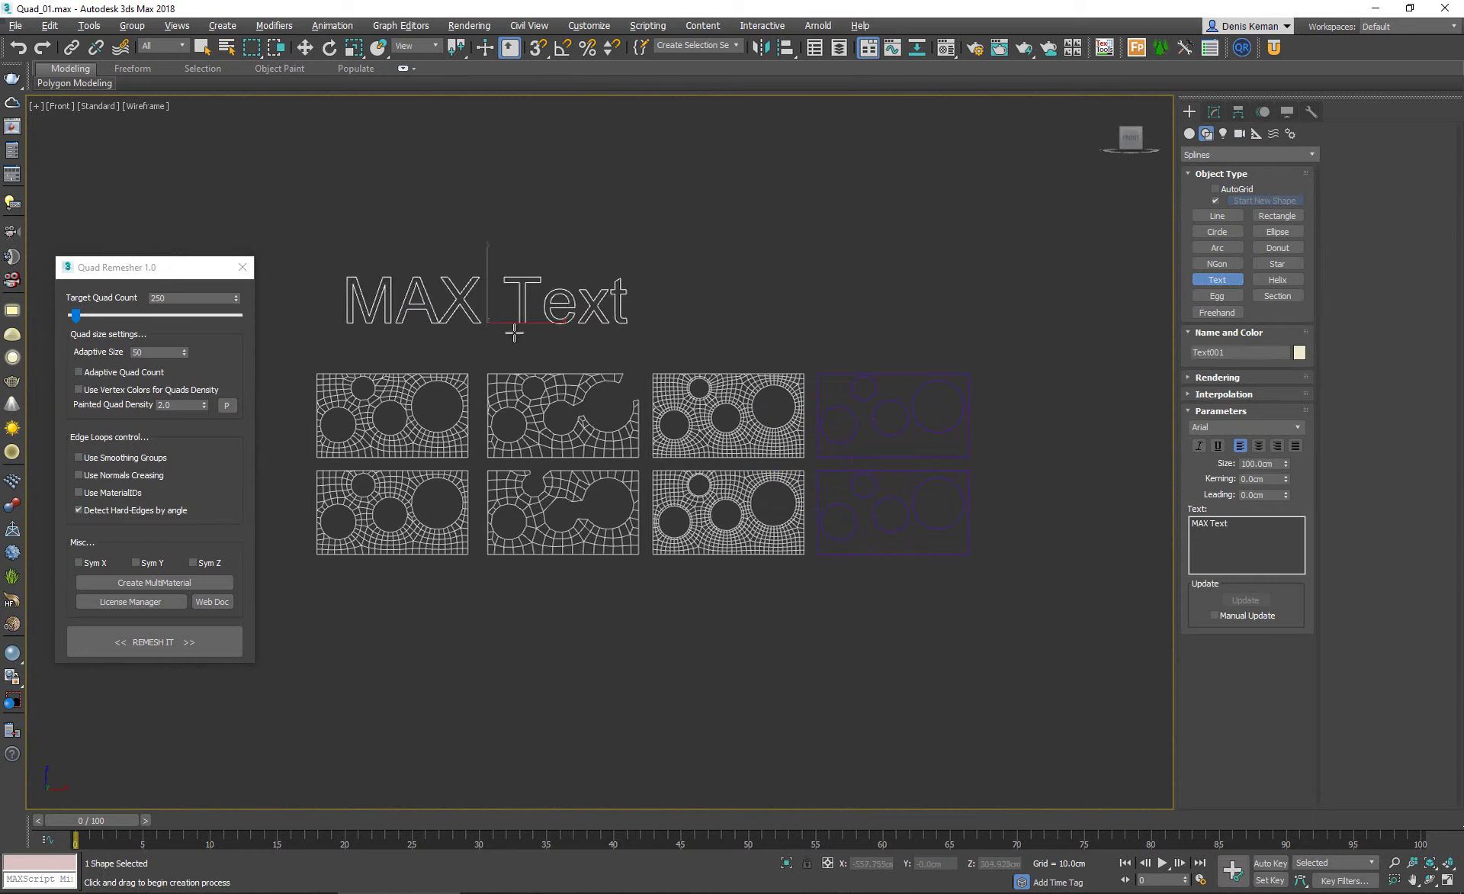
{"action": "key", "text": "w"}
{"action": "left_click_drag", "start_coordinate": [524, 305], "coordinate": [865, 333]}
Return to the full-size Perspective view and give the text thickness with a Shell modifier.
{"action": "key", "text": "alt+w"}
{"action": "key", "text": "alt+w"}
{"action": "middle_click_drag", "start_coordinate": [876, 607], "coordinate": [676, 497], "text": "alt"}
{"action": "scroll", "coordinate": [676, 498], "scroll_direction": "up", "scroll_amount": 4}
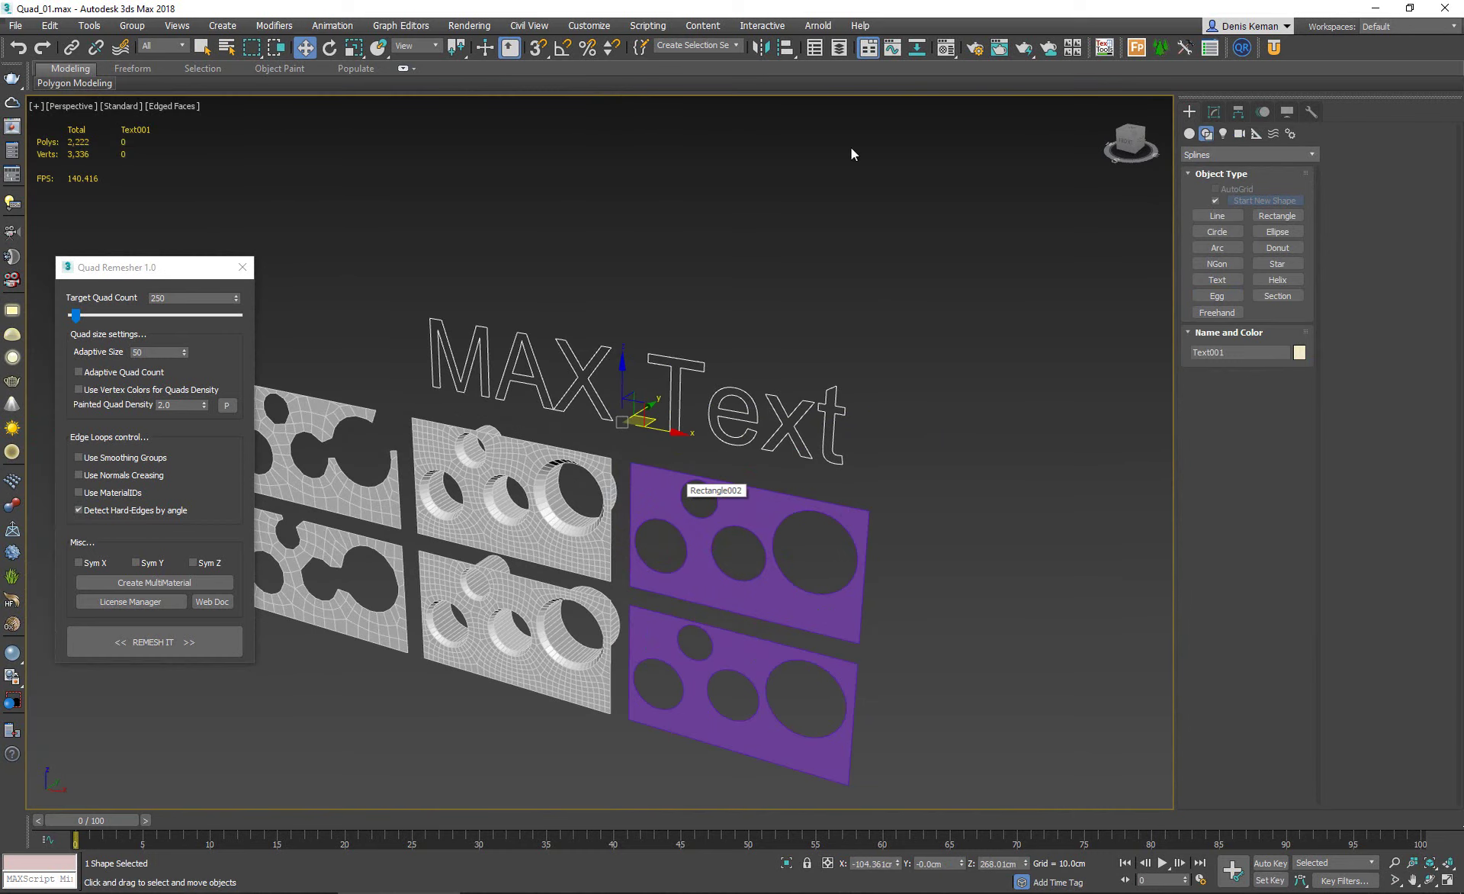
{"action": "left_click", "coordinate": [1214, 113]}
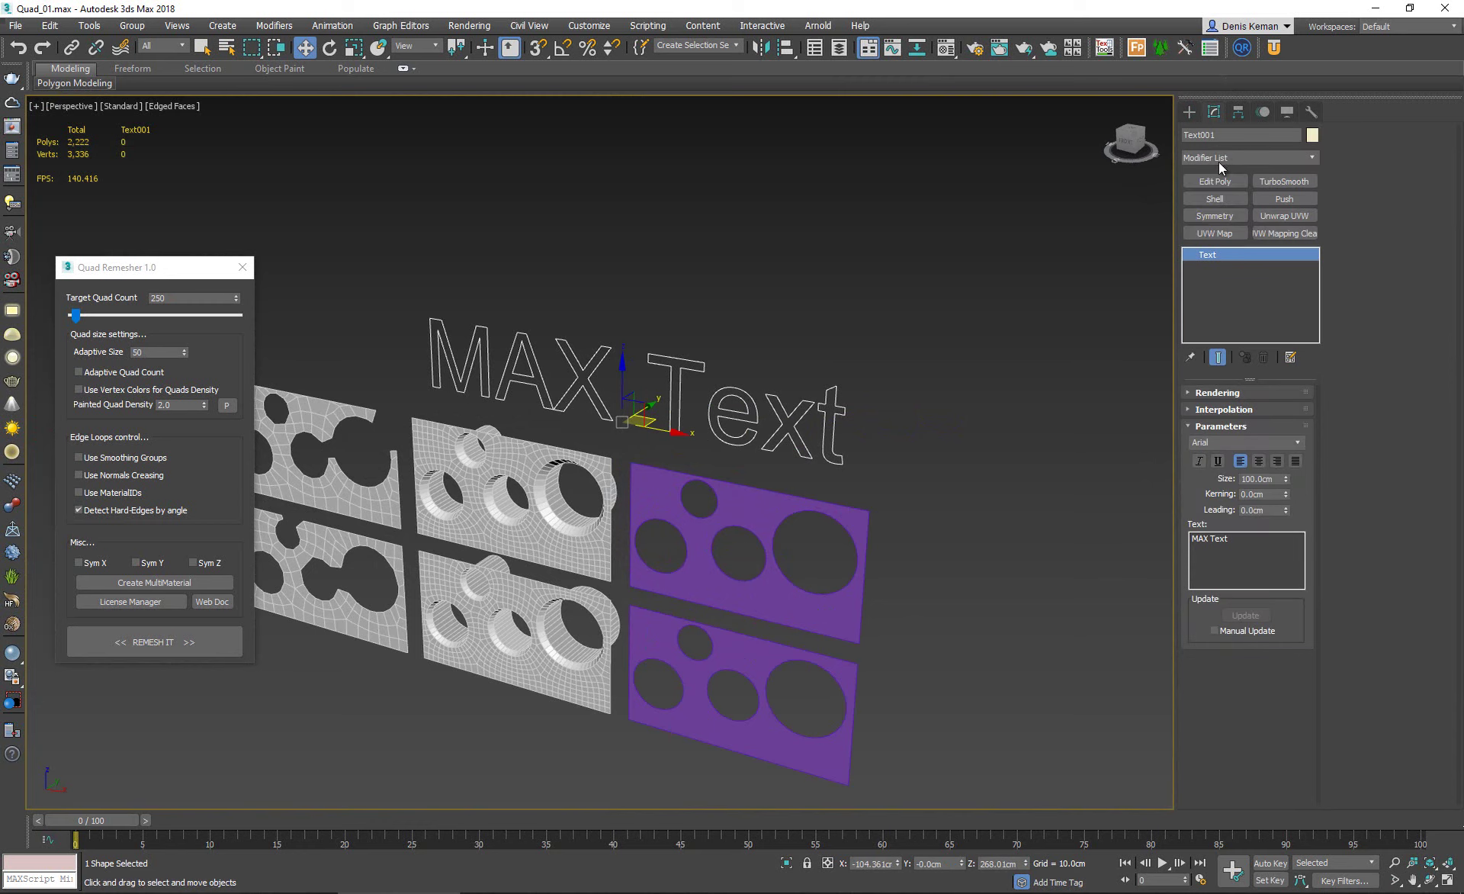
{"action": "left_click", "coordinate": [1214, 199]}
{"action": "scroll", "coordinate": [709, 436], "scroll_direction": "up", "scroll_amount": 5}
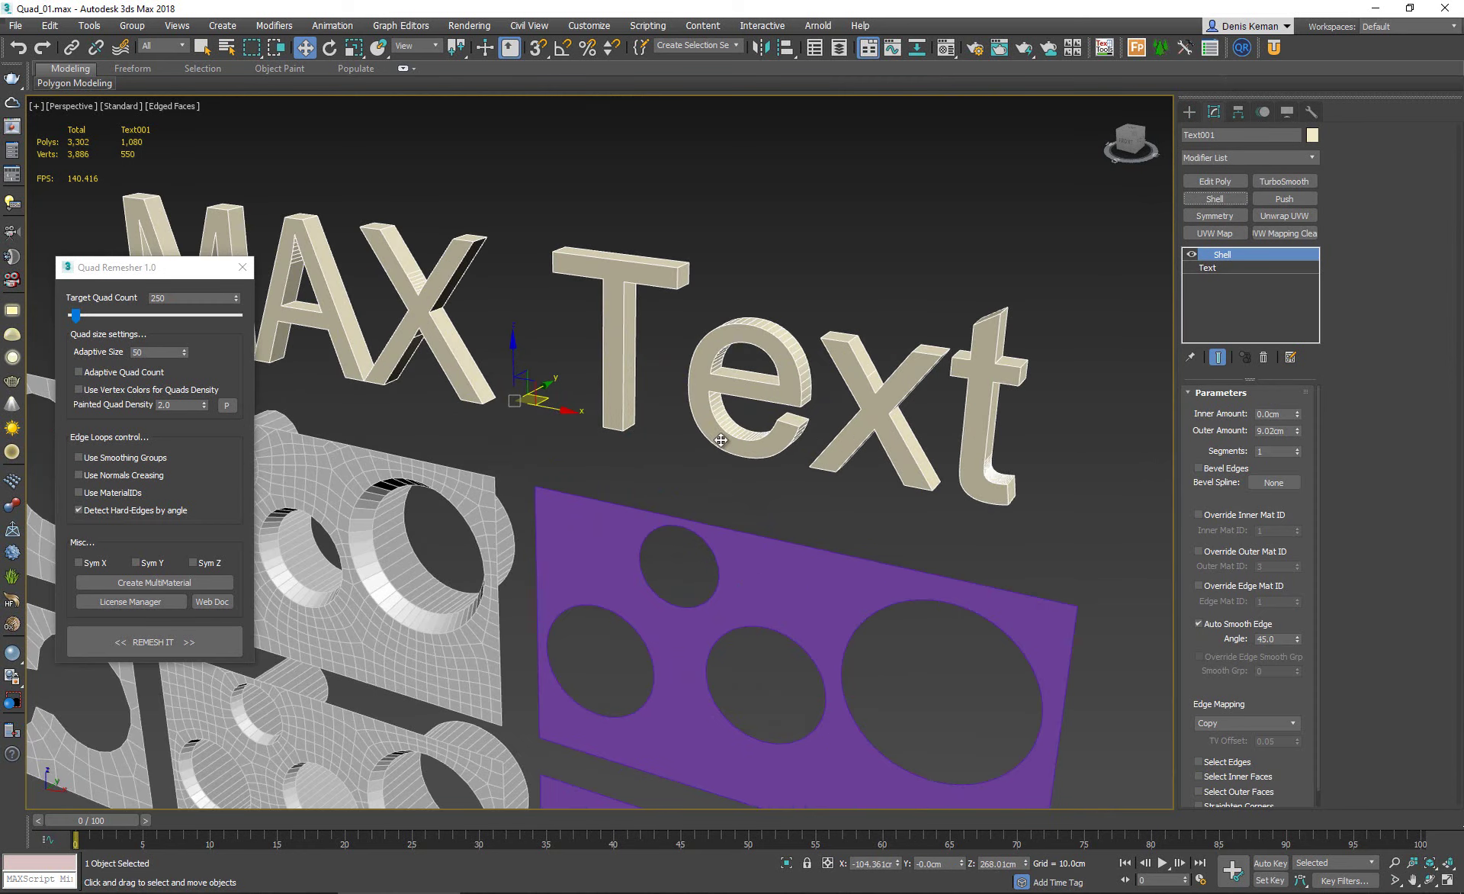
Set the target quad count to 2000 and remesh the shelled text.
{"action": "middle_click_drag", "start_coordinate": [720, 438], "coordinate": [691, 404], "text": "alt"}
{"action": "left_click", "coordinate": [186, 298]}
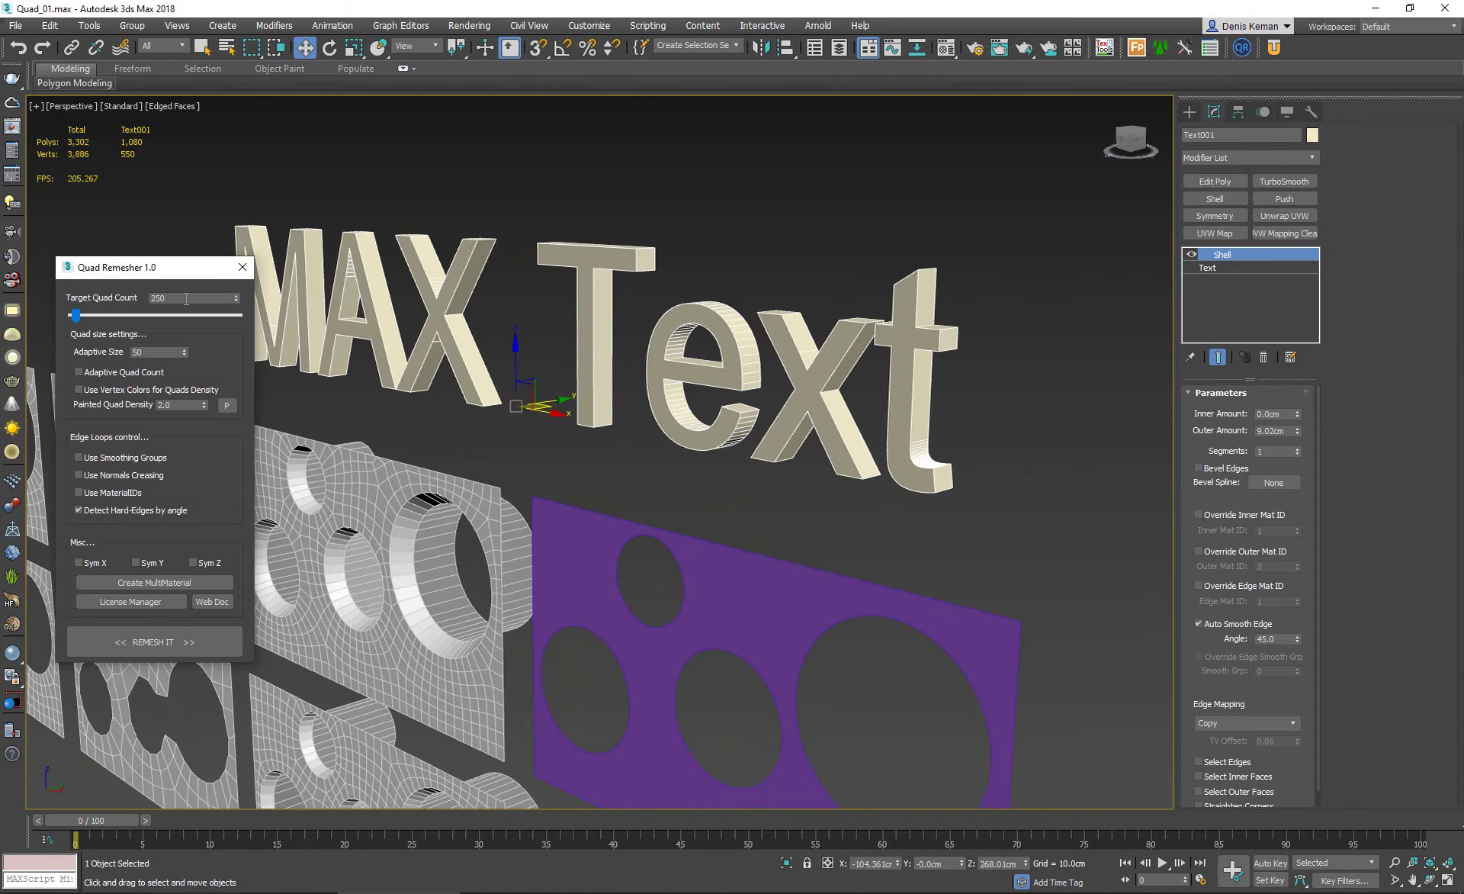
{"action": "type", "text": "2000"}
{"action": "key", "text": "Return"}
{"action": "scroll", "coordinate": [543, 329], "scroll_direction": "down", "scroll_amount": 3}
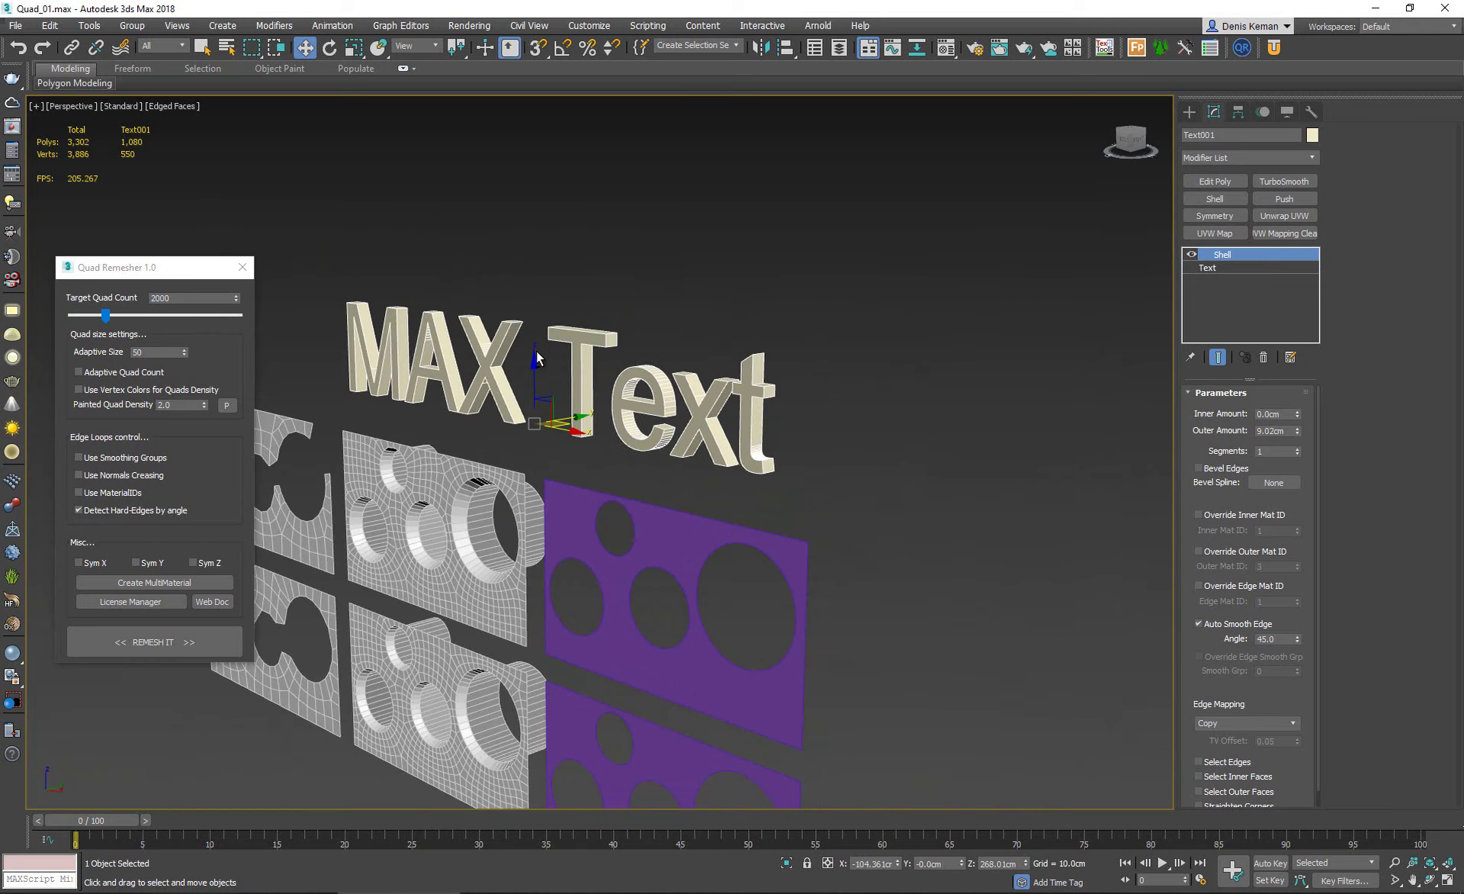
{"action": "middle_click_drag", "start_coordinate": [543, 329], "coordinate": [431, 428], "text": "alt"}
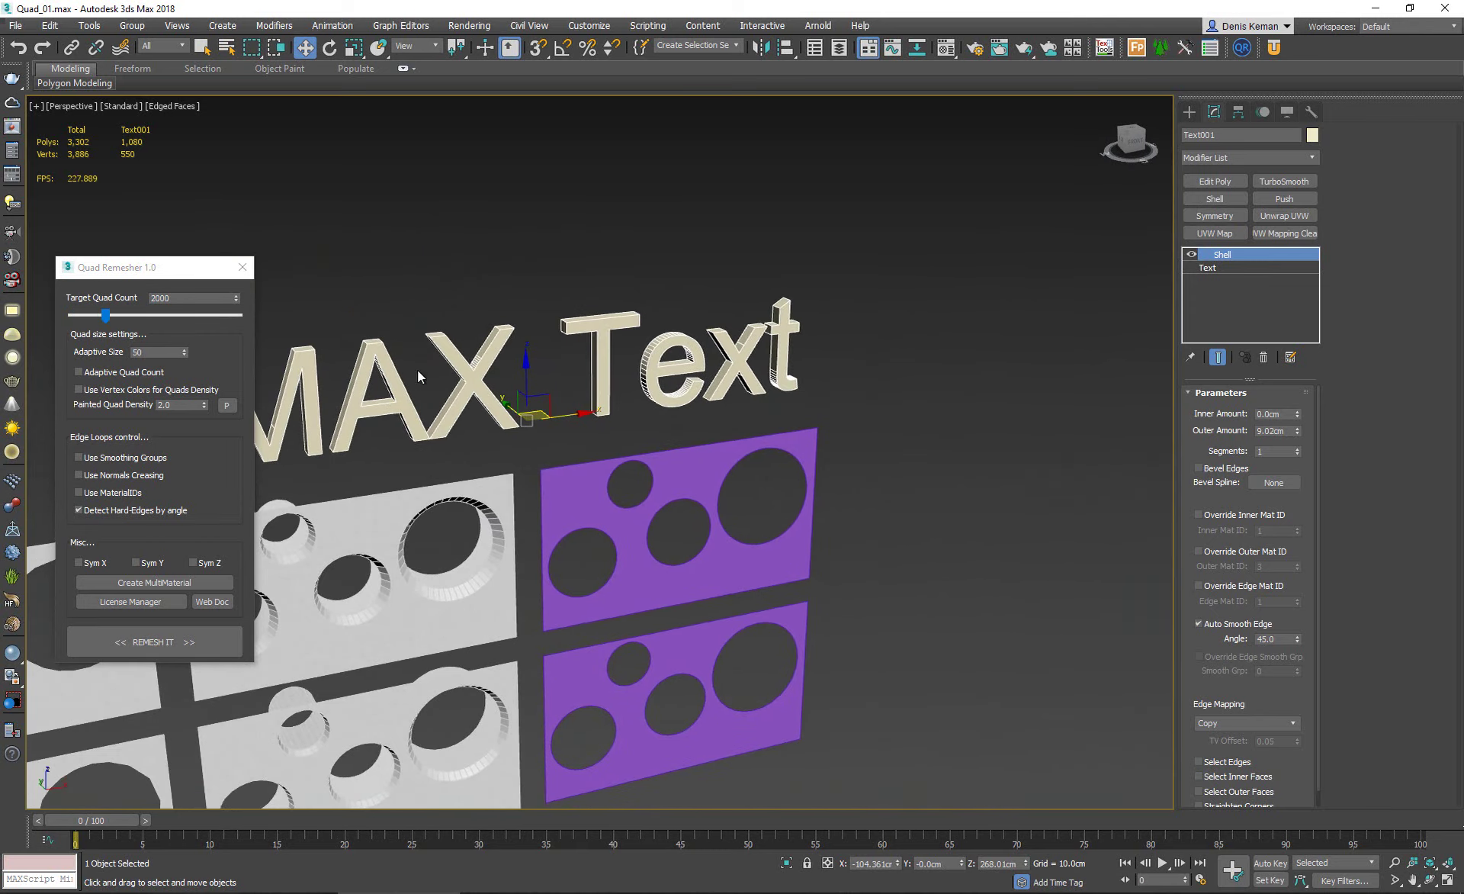
{"action": "middle_click_drag", "start_coordinate": [863, 313], "coordinate": [587, 343], "text": "alt"}
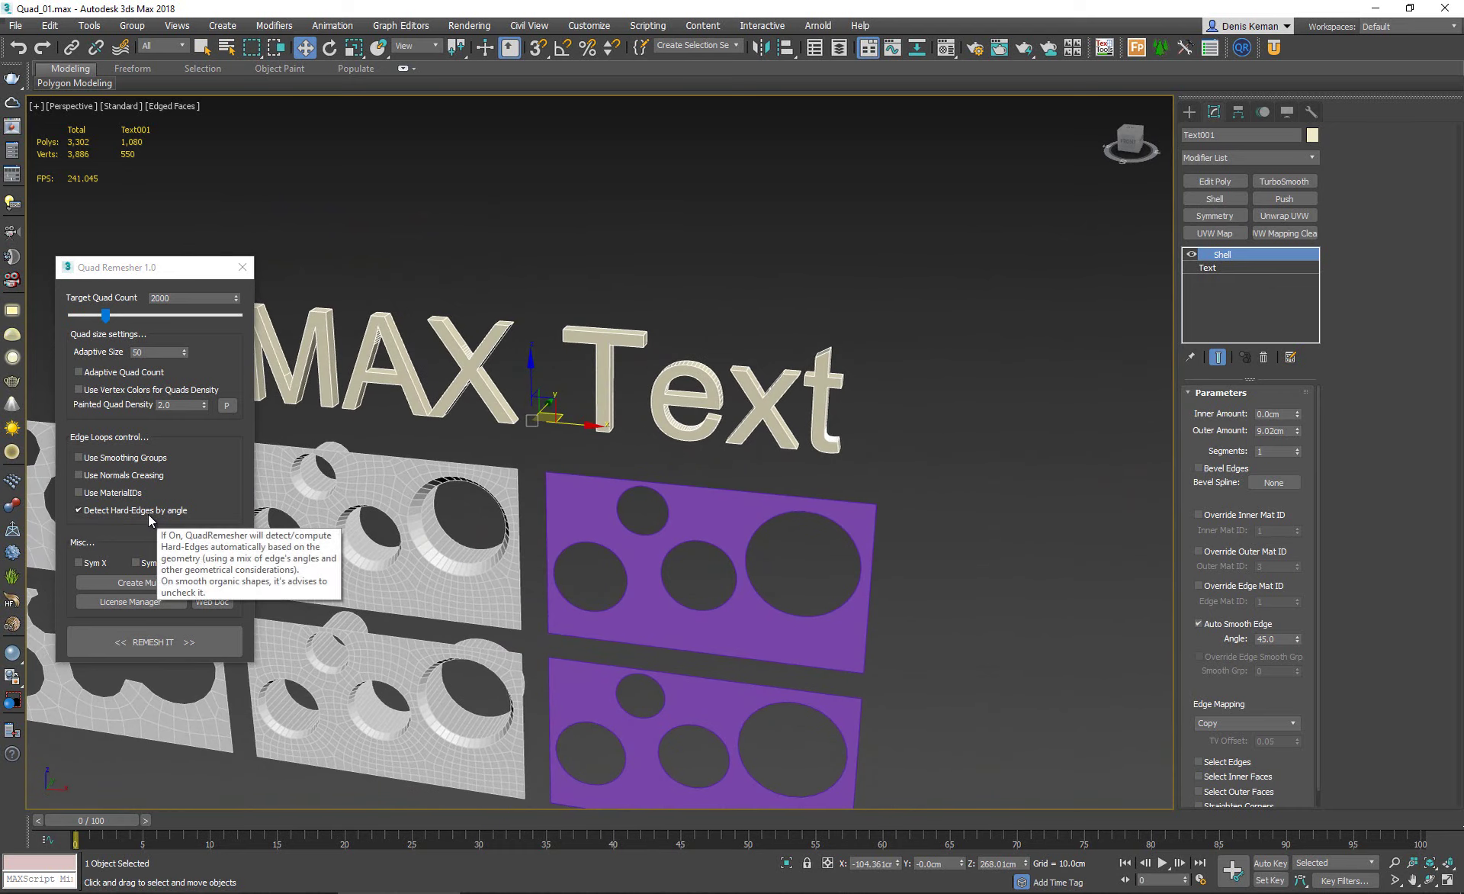
{"action": "left_click", "coordinate": [187, 642]}
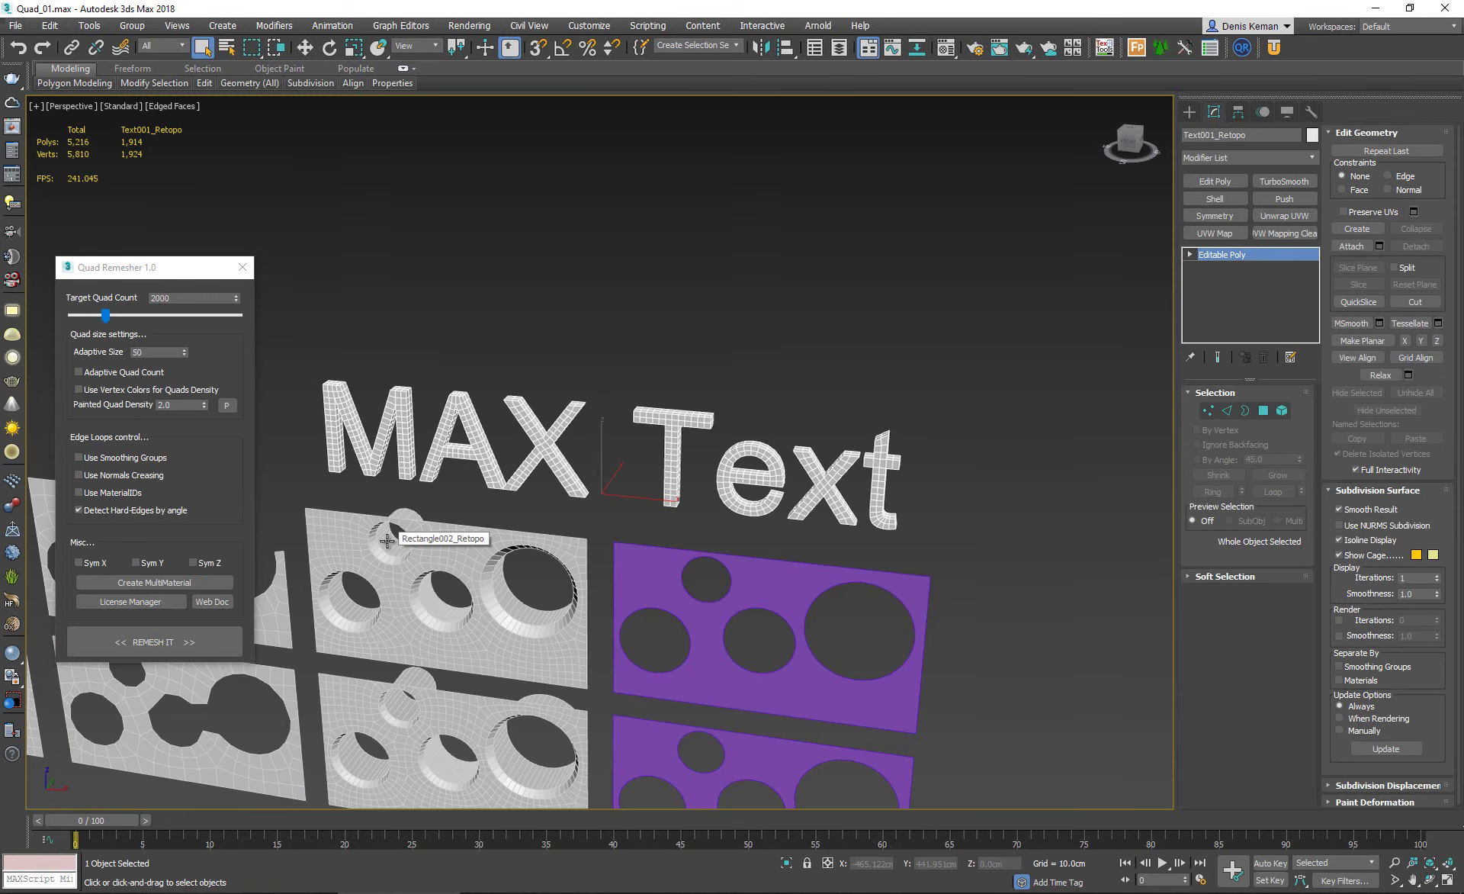
Examine the quad topology of the remeshed text and close the Quad Remesher window.
{"action": "scroll", "coordinate": [488, 418], "scroll_direction": "up", "scroll_amount": 3}
{"action": "middle_click_drag", "start_coordinate": [489, 417], "coordinate": [525, 417], "text": "alt"}
{"action": "left_click", "coordinate": [243, 266]}
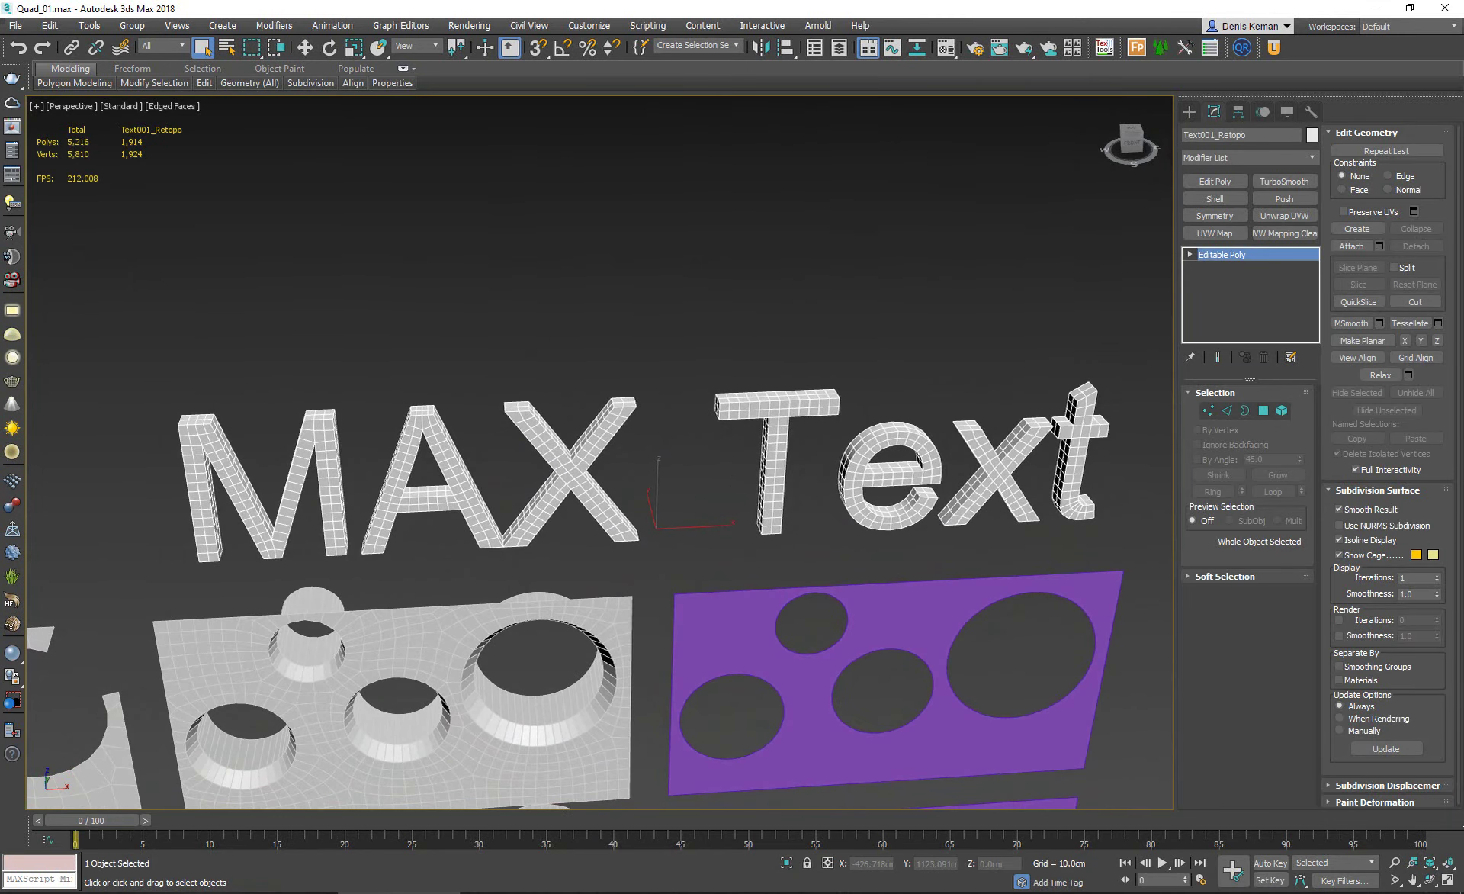
{"action": "middle_click_drag", "start_coordinate": [654, 418], "coordinate": [593, 410], "text": "alt"}
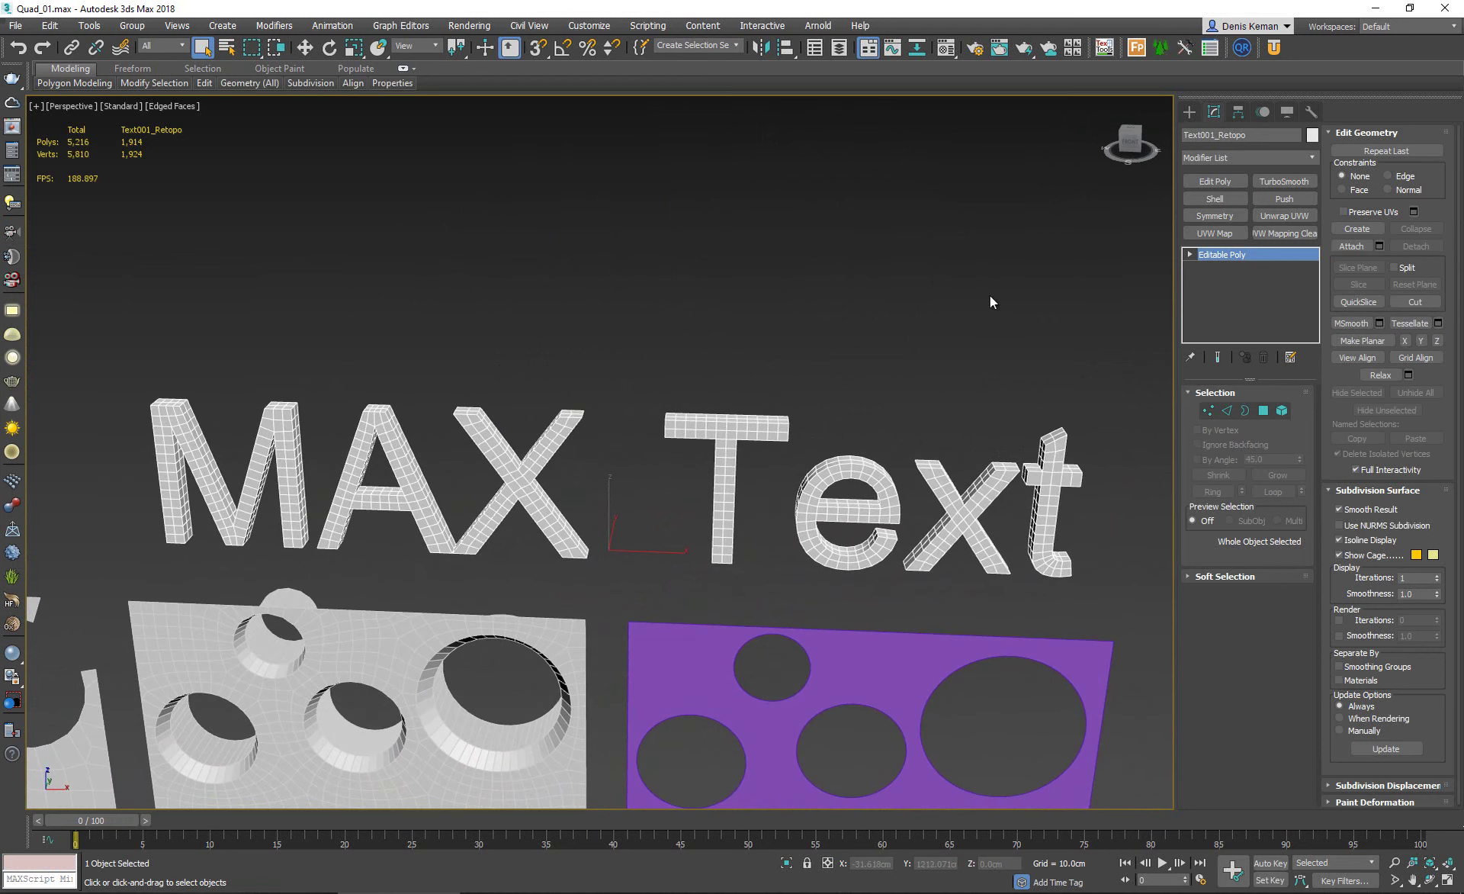
Apply a Bend modifier to the remeshed text on the X axis with an angle of 359.
{"action": "left_click", "coordinate": [1228, 157]}
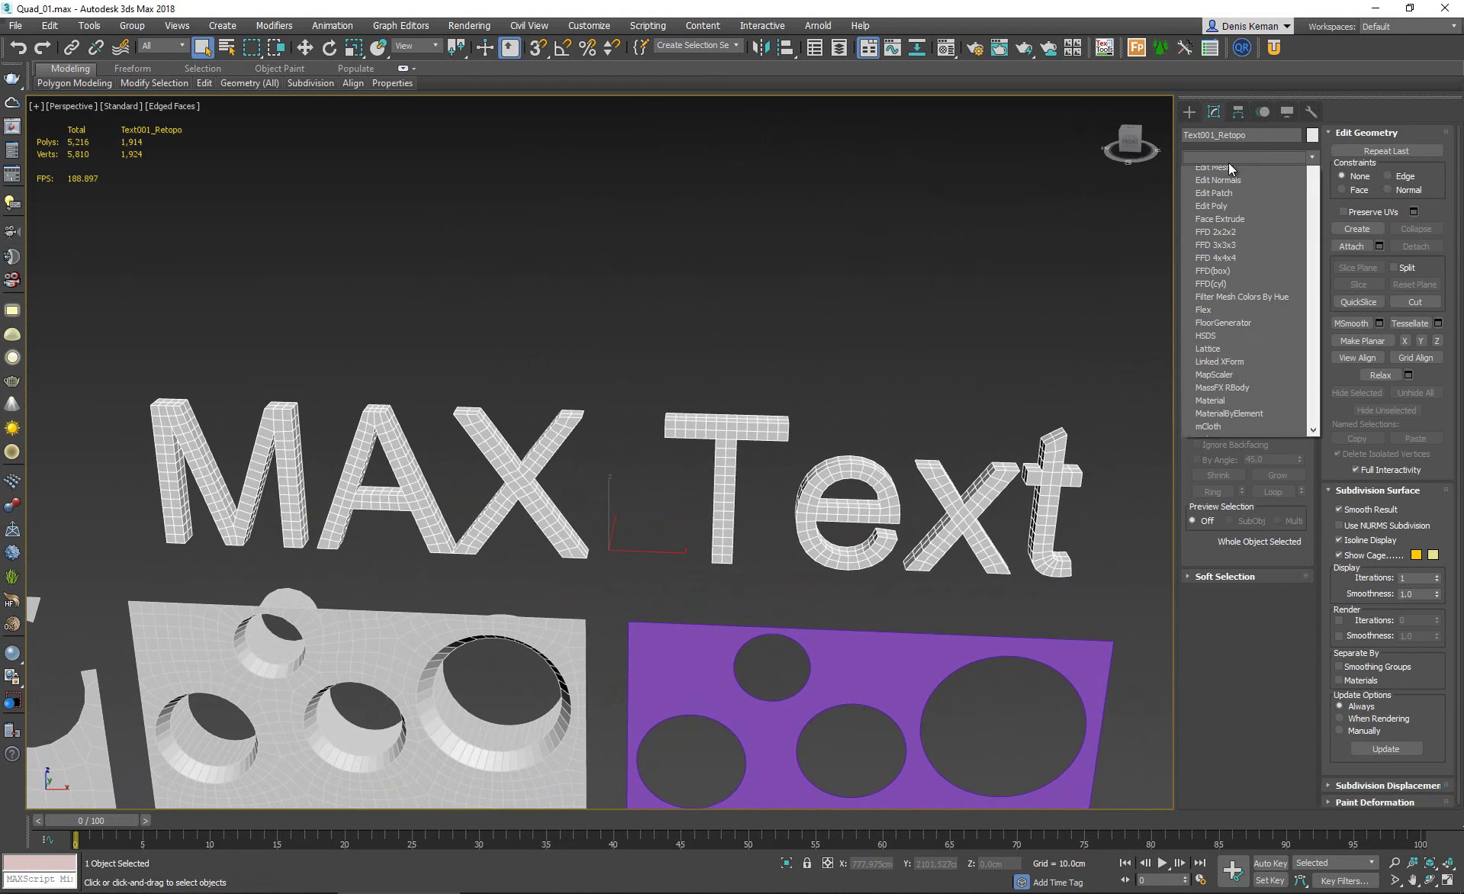
{"action": "key", "text": "b"}
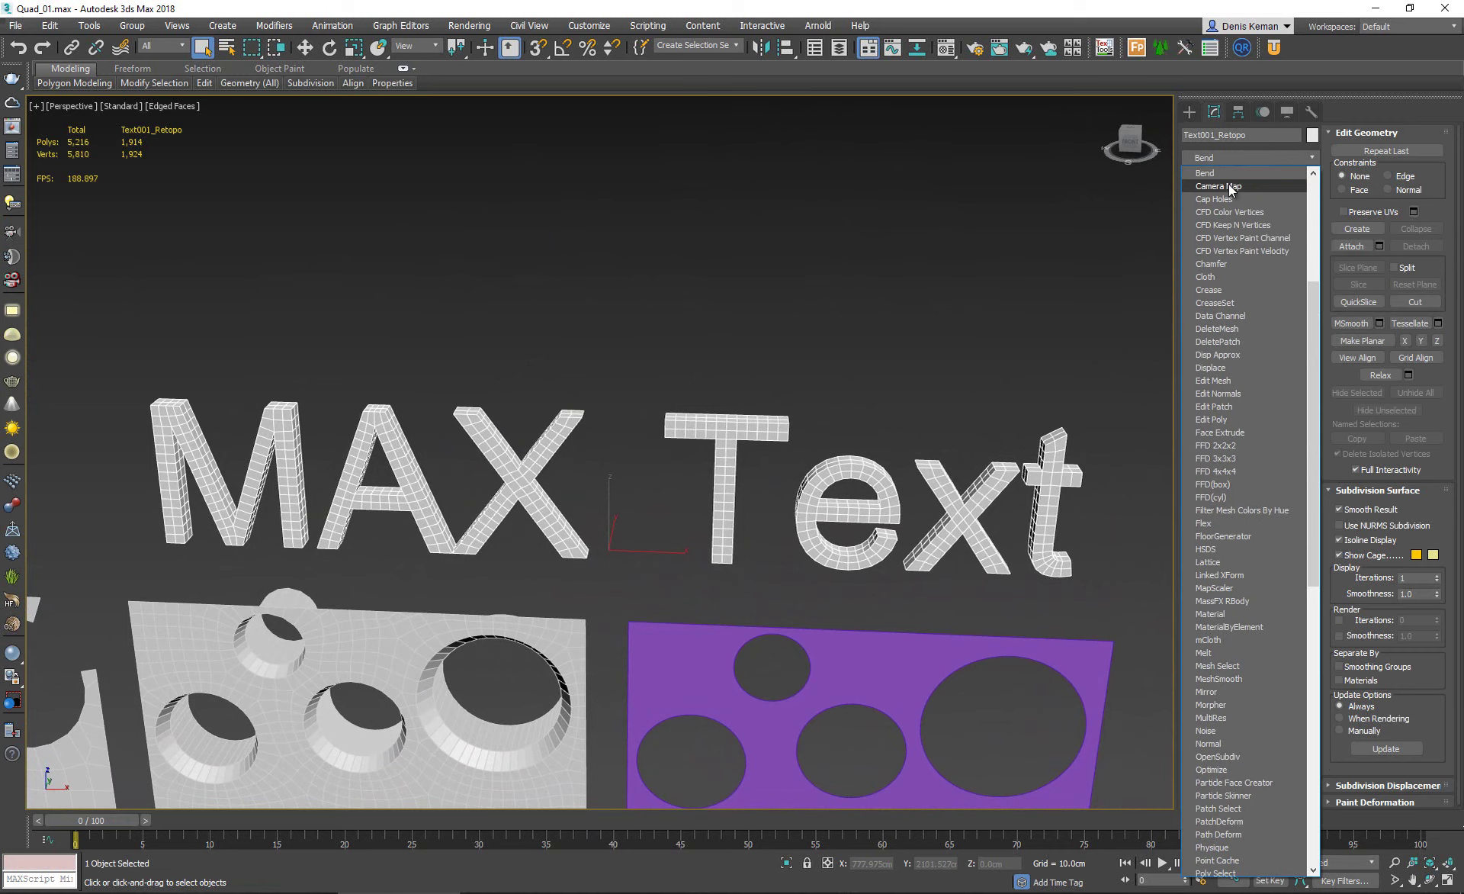
{"action": "left_click", "coordinate": [1227, 175]}
{"action": "left_click_drag", "start_coordinate": [1288, 423], "coordinate": [1287, 354]}
{"action": "left_click", "coordinate": [1220, 478]}
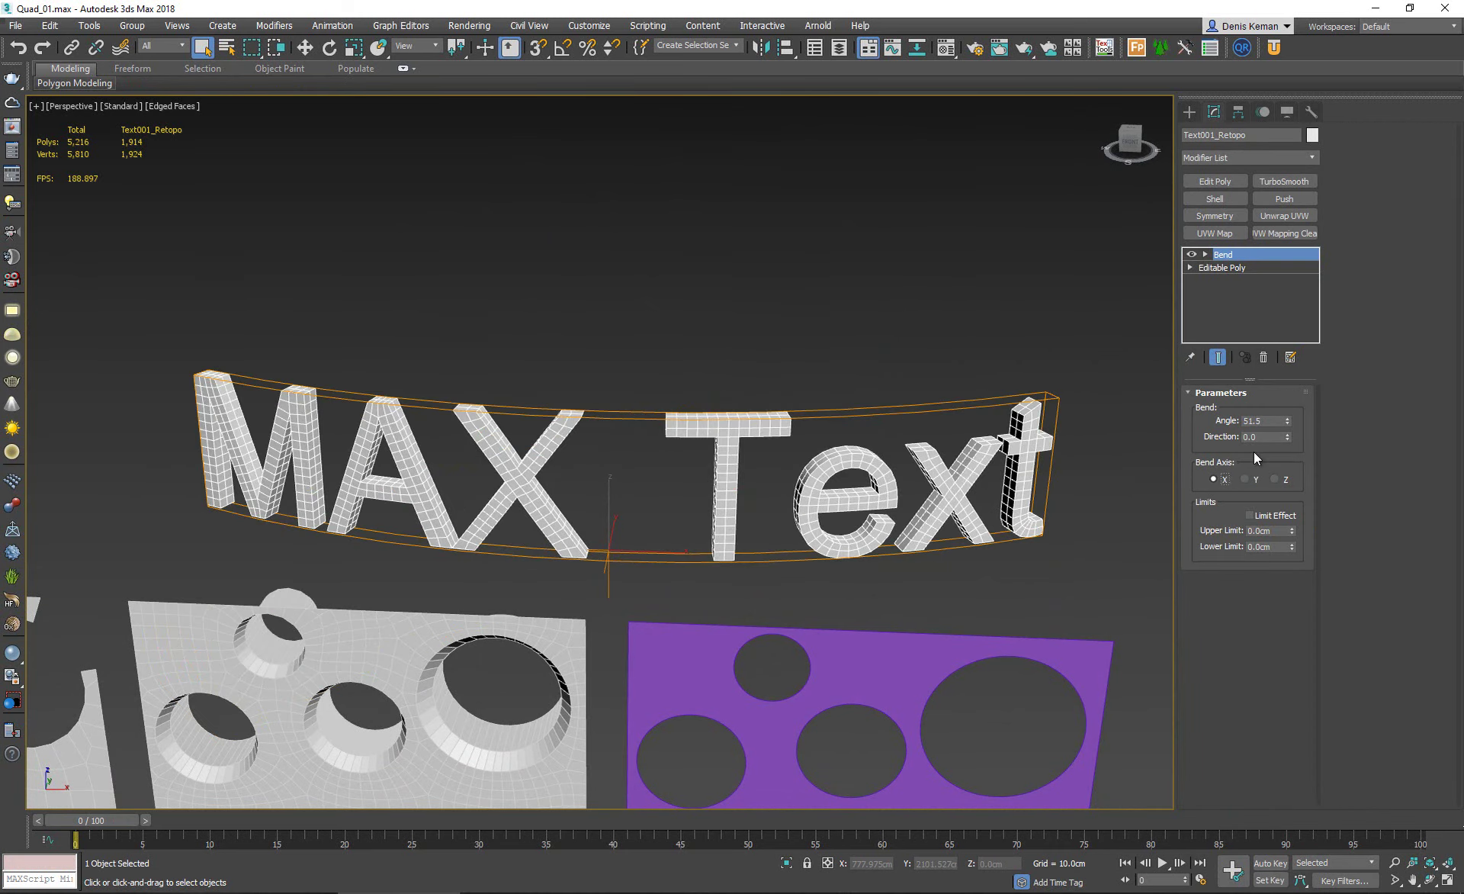
{"action": "left_click_drag", "start_coordinate": [1287, 419], "coordinate": [1249, 828]}
Deselect the bent text and turn off edged faces to see it in plain shading.
{"action": "middle_click_drag", "start_coordinate": [534, 579], "coordinate": [679, 598], "text": "alt"}
{"action": "left_click", "coordinate": [831, 442]}
{"action": "key", "text": "F4"}
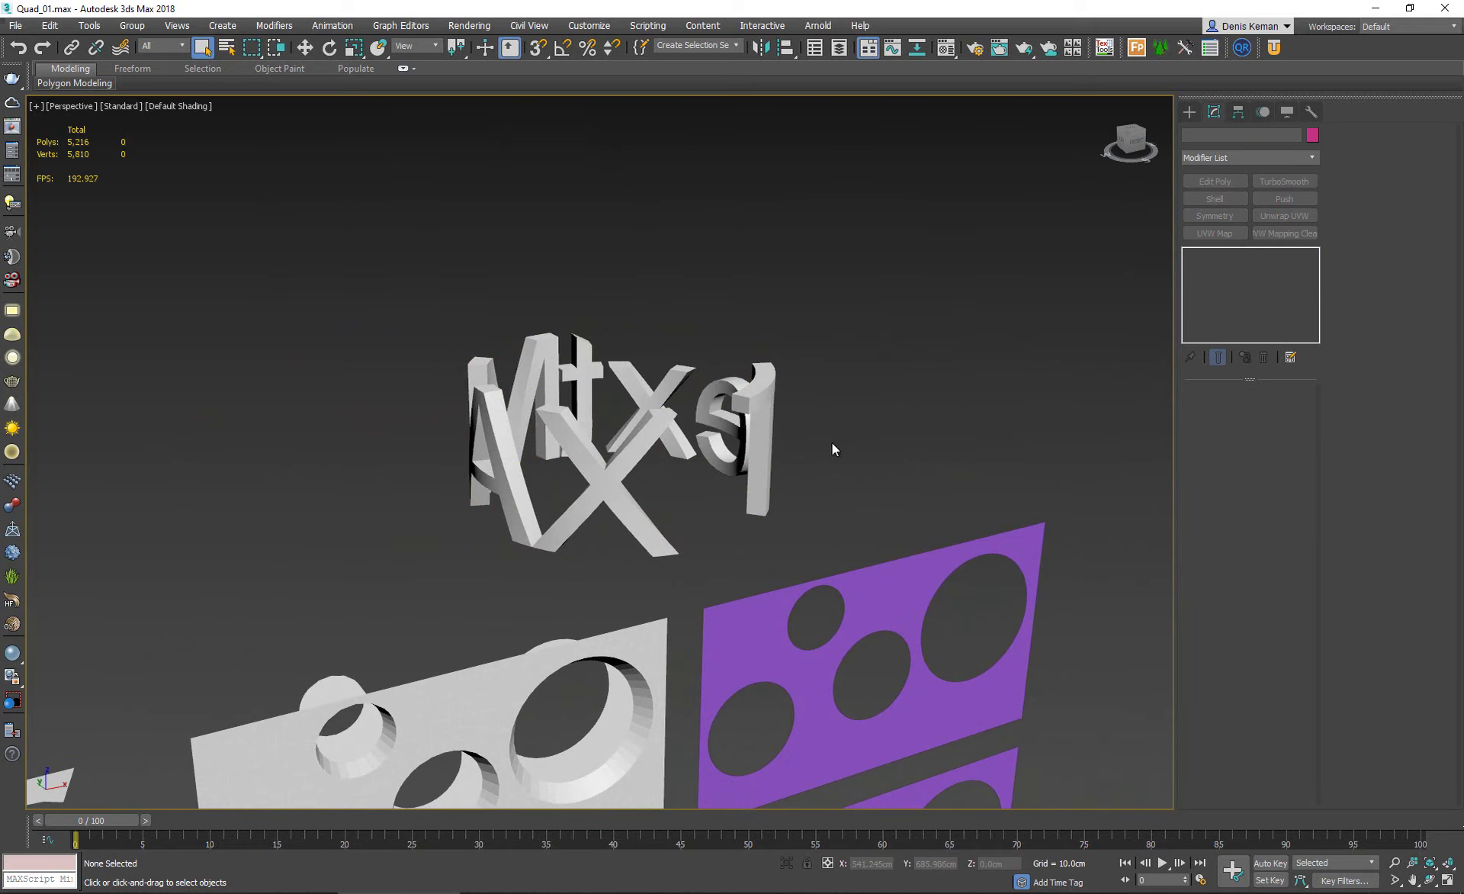
Remove the Bend modifier from the remeshed text.
{"action": "middle_click_drag", "start_coordinate": [831, 442], "coordinate": [685, 412], "text": "alt"}
{"action": "scroll", "coordinate": [685, 413], "scroll_direction": "down", "scroll_amount": 5}
{"action": "left_click", "coordinate": [610, 412]}
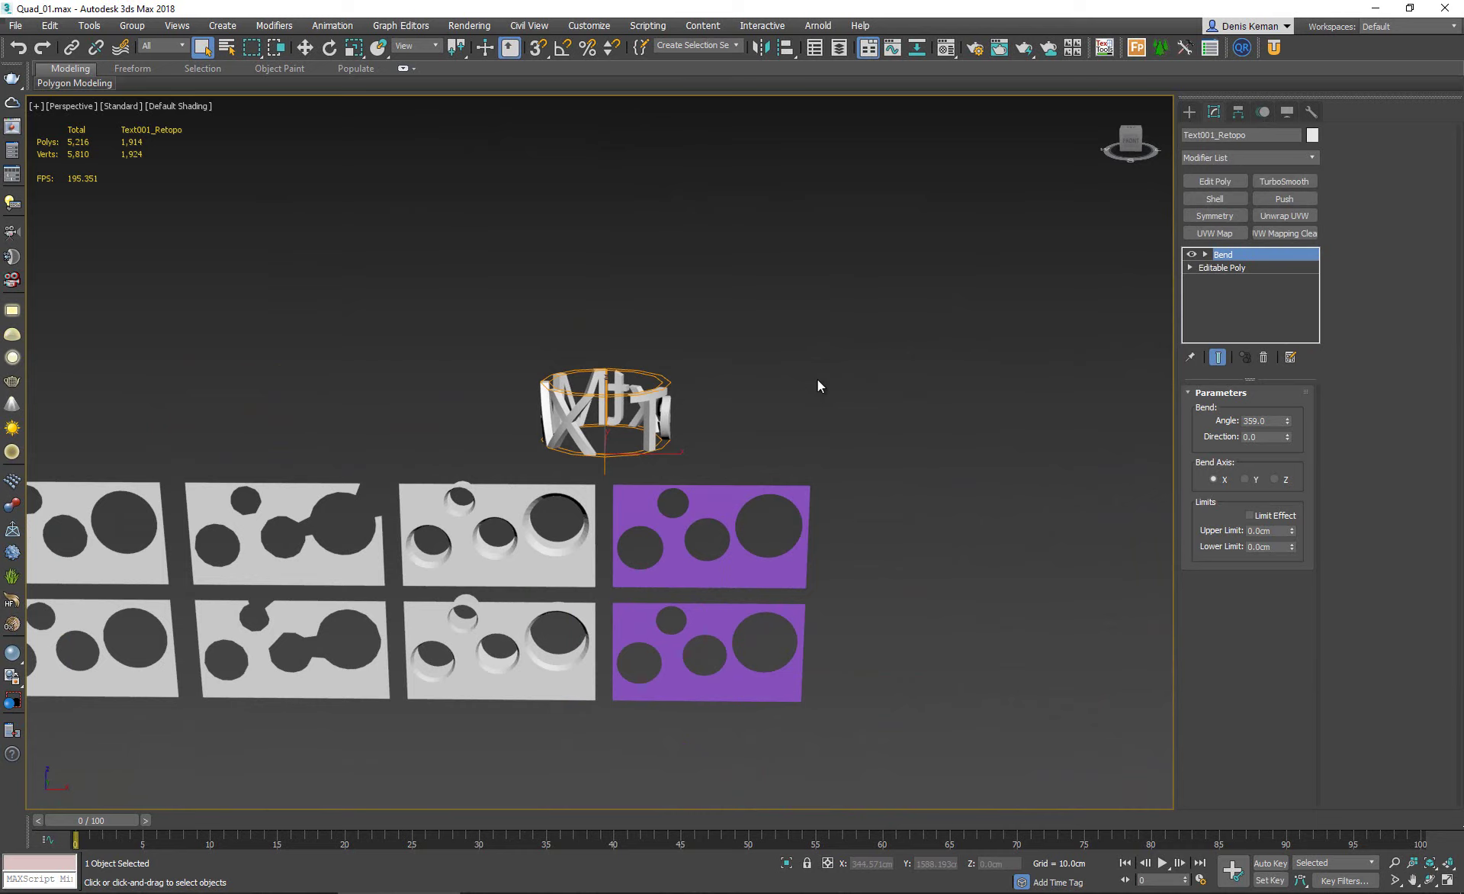
{"action": "left_click", "coordinate": [1264, 357]}
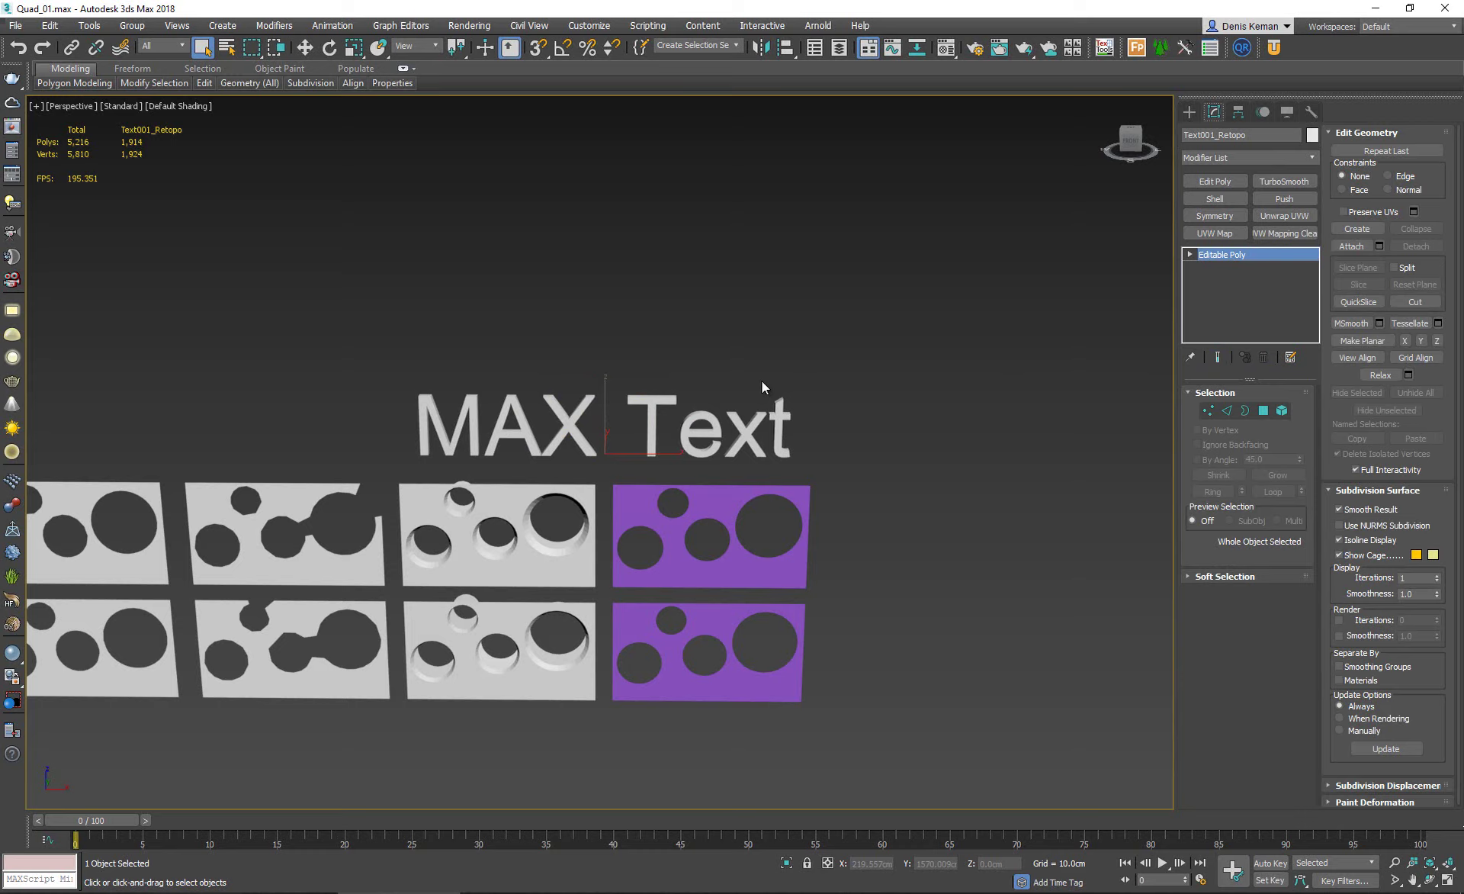
Reopen the Quad Remesher window, turn edged faces back on and leave the remeshed text deselected.
{"action": "left_click", "coordinate": [596, 366]}
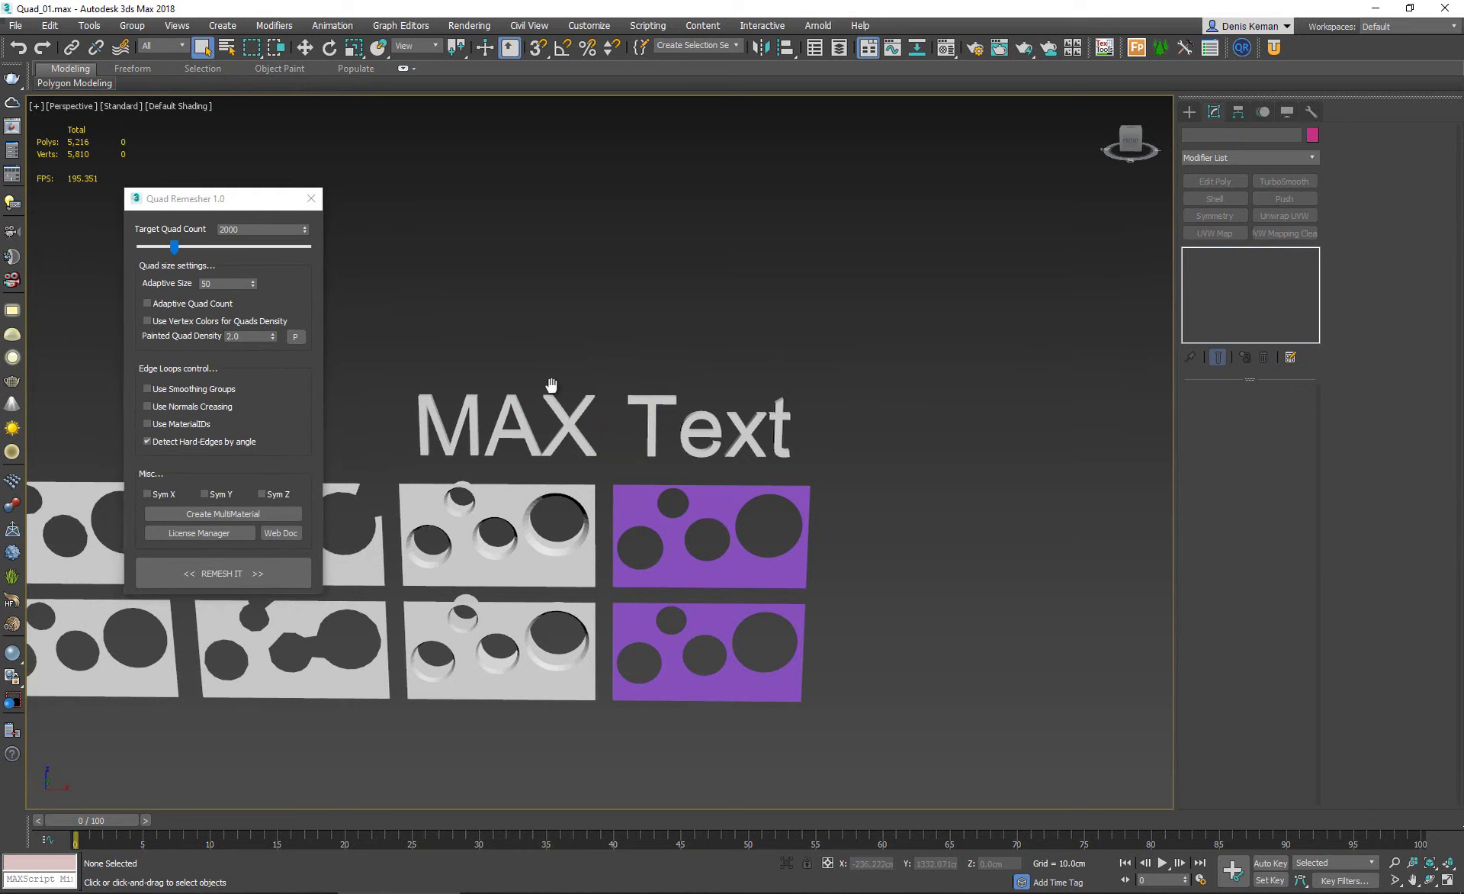
{"action": "scroll", "coordinate": [455, 372], "scroll_direction": "down", "scroll_amount": 3}
{"action": "left_click", "coordinate": [591, 373]}
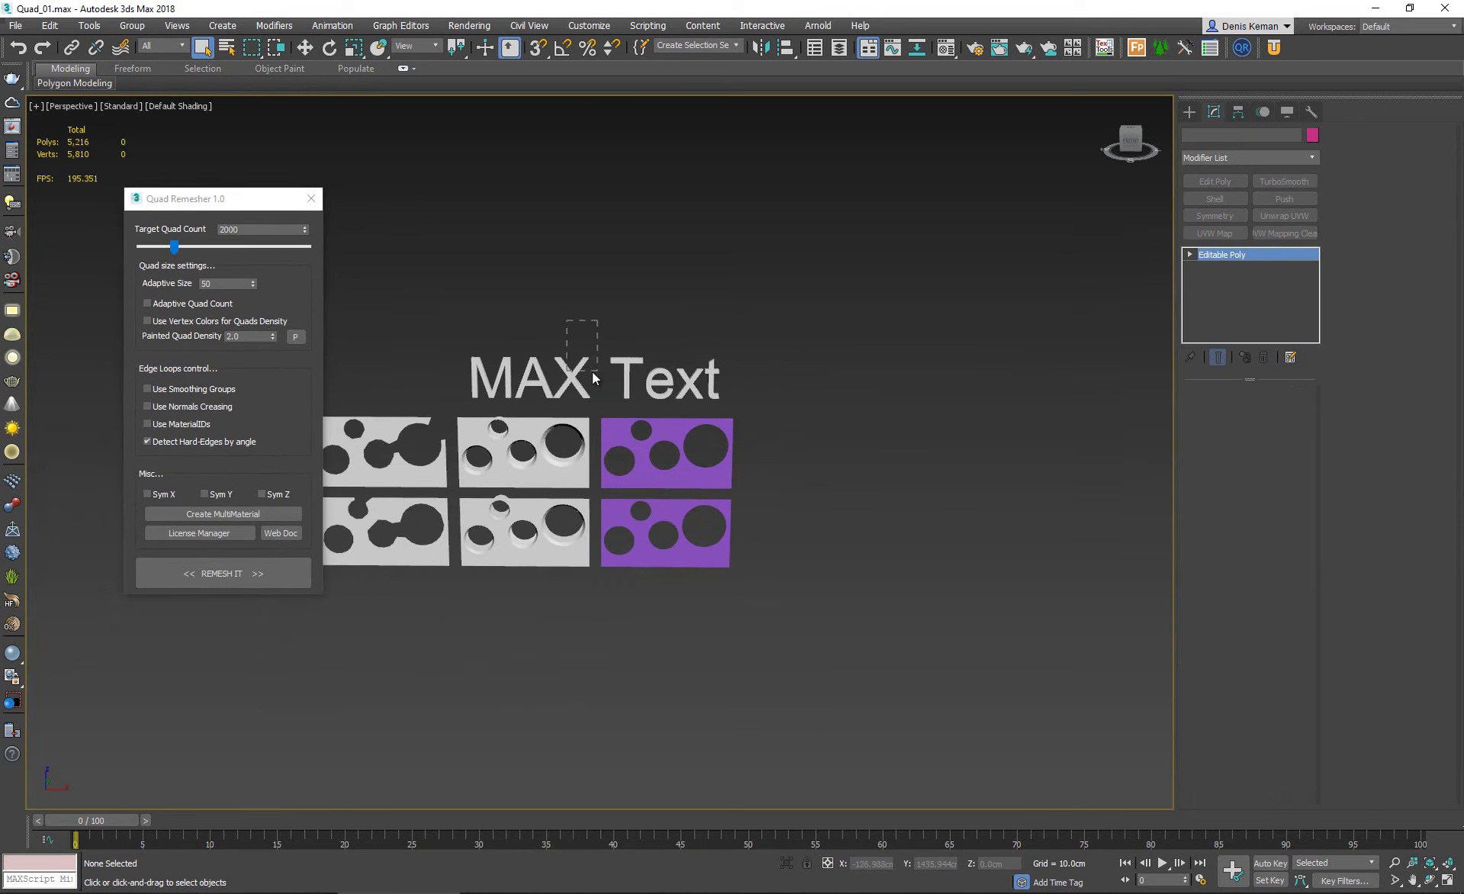
{"action": "key", "text": "F4"}
{"action": "scroll", "coordinate": [566, 366], "scroll_direction": "up", "scroll_amount": 4}
{"action": "scroll", "coordinate": [566, 366], "scroll_direction": "down", "scroll_amount": 3}
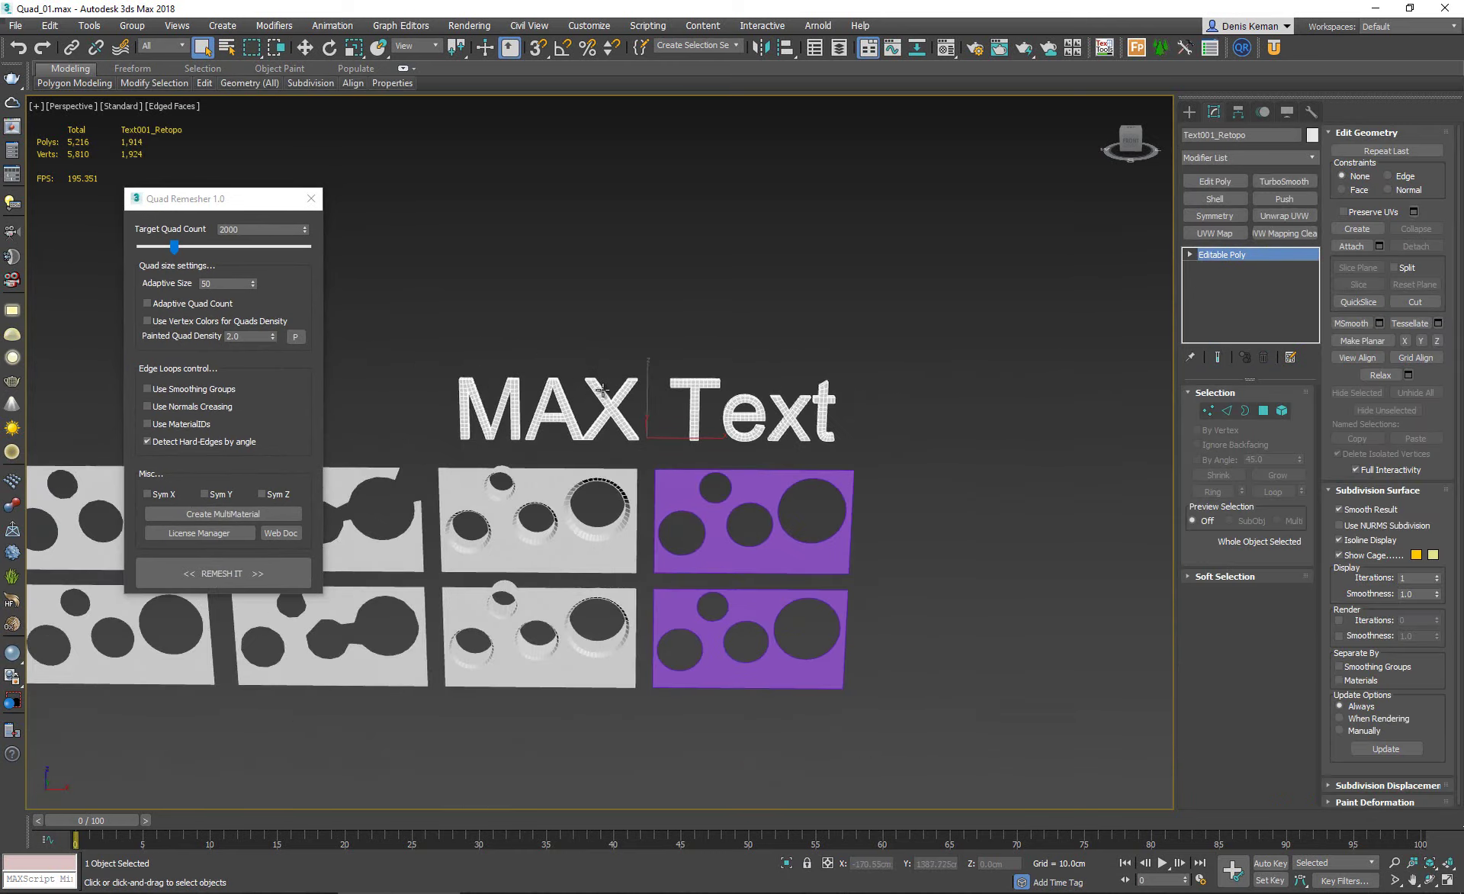
{"action": "left_click", "coordinate": [584, 317]}
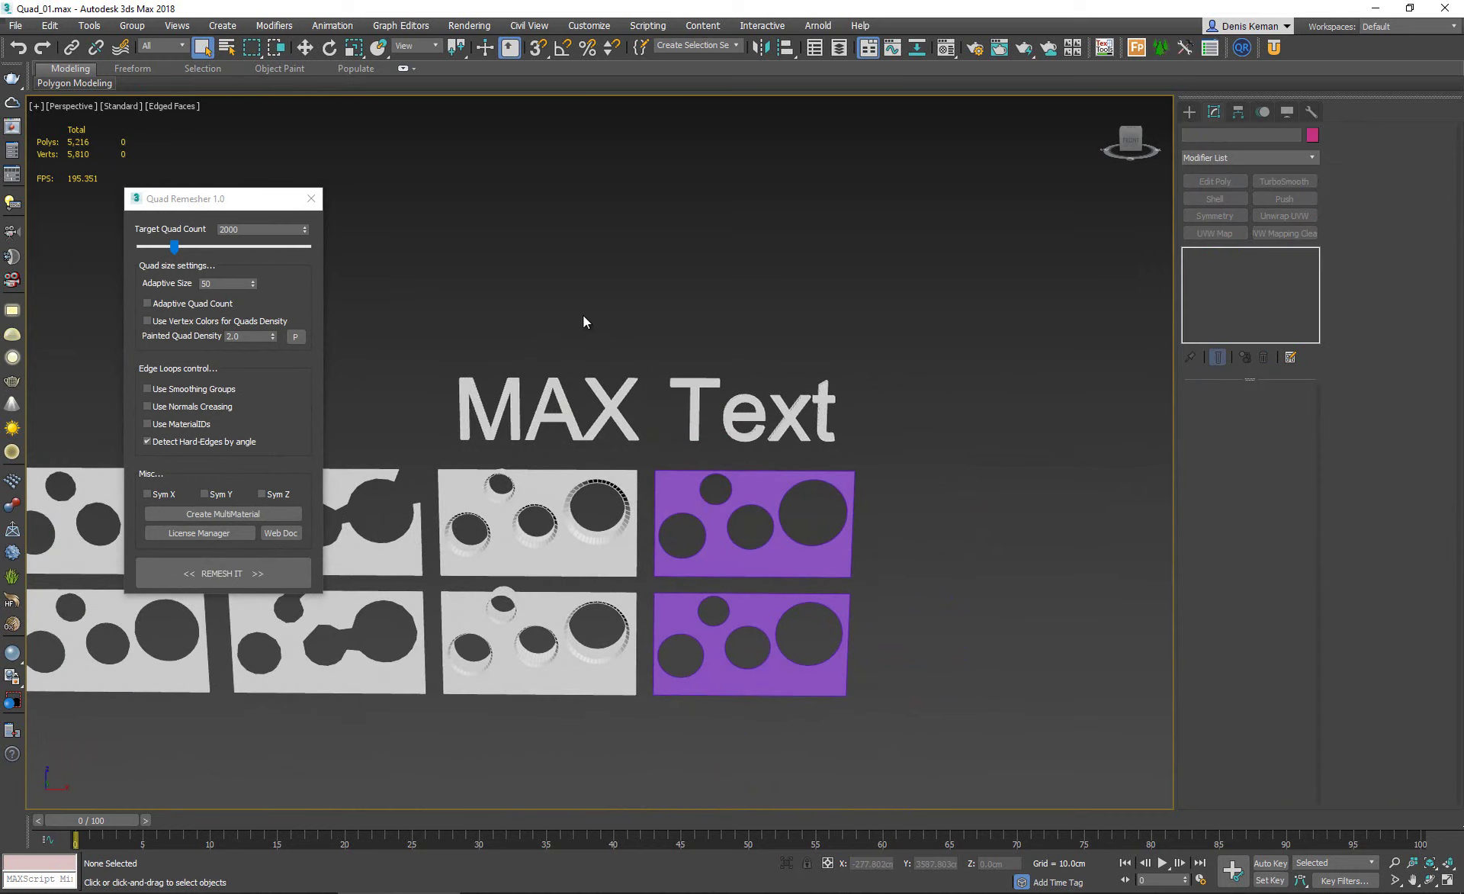